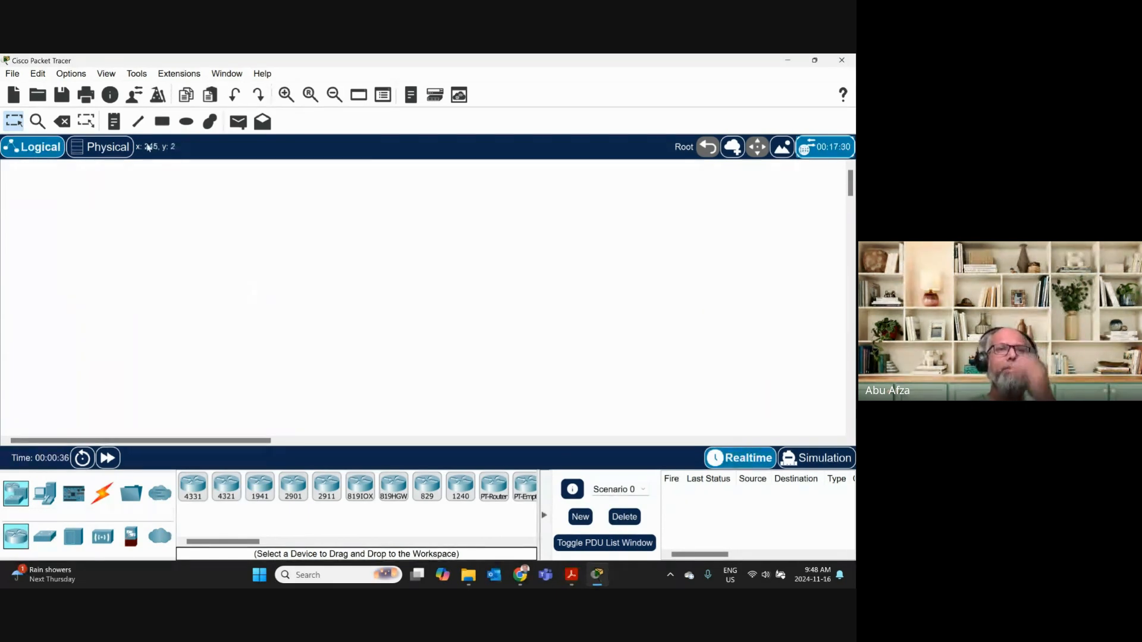
Place a PC and a generic server in the workspace, far apart, with the server to the PC's left.
click(45, 505)
click(193, 486)
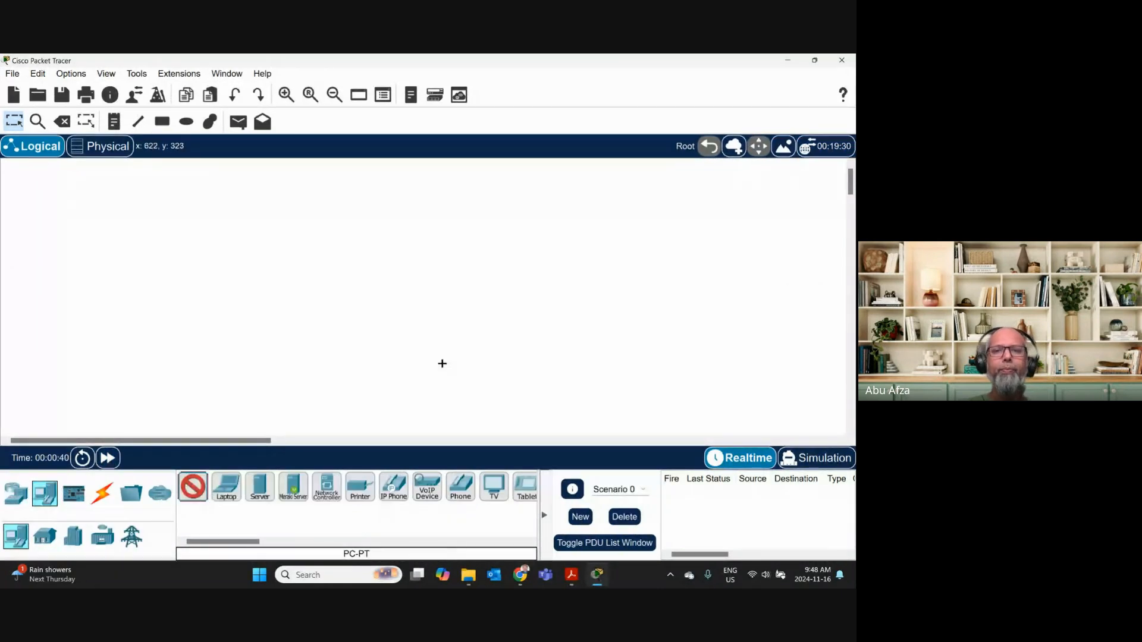
click(591, 283)
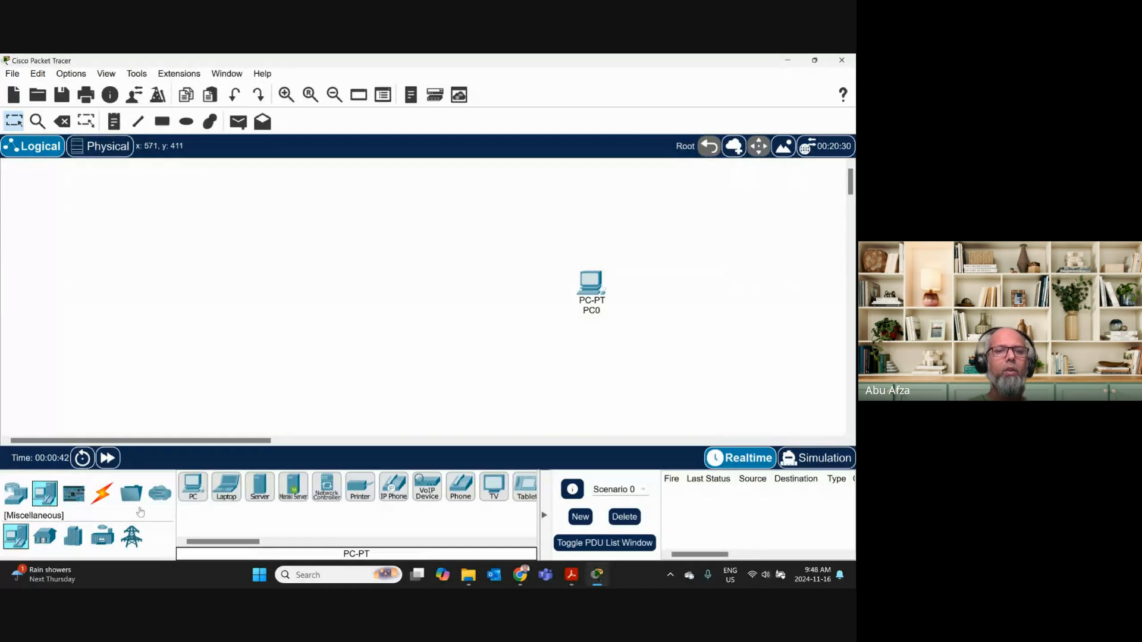
click(251, 488)
click(159, 284)
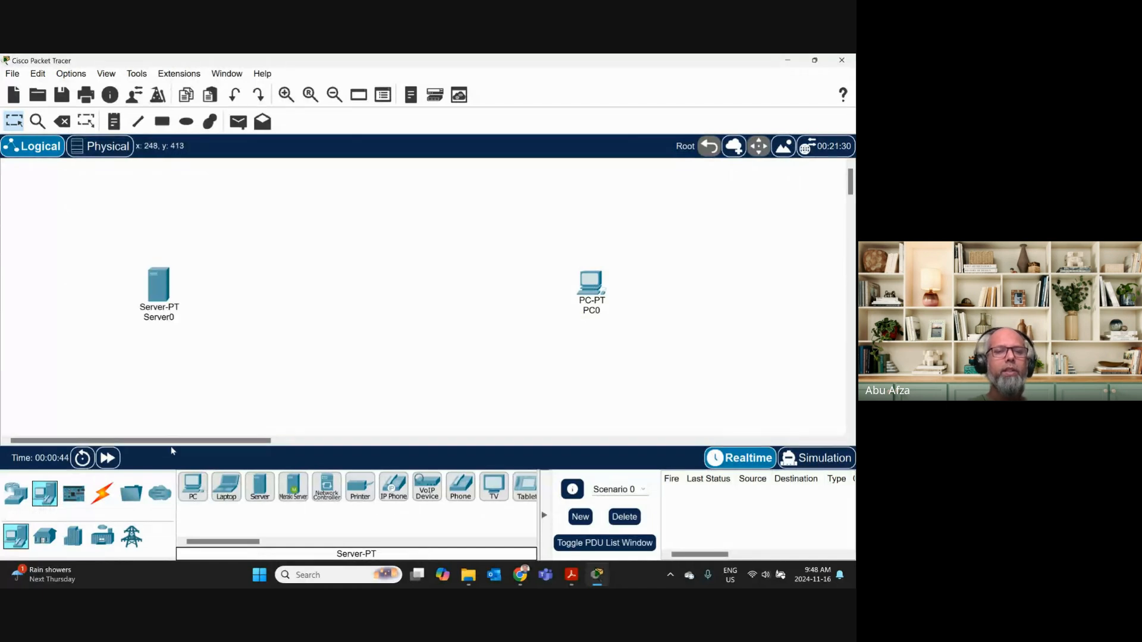
Place a 2811 router midway between the server and the PC.
click(15, 493)
drag(238, 542, 307, 542)
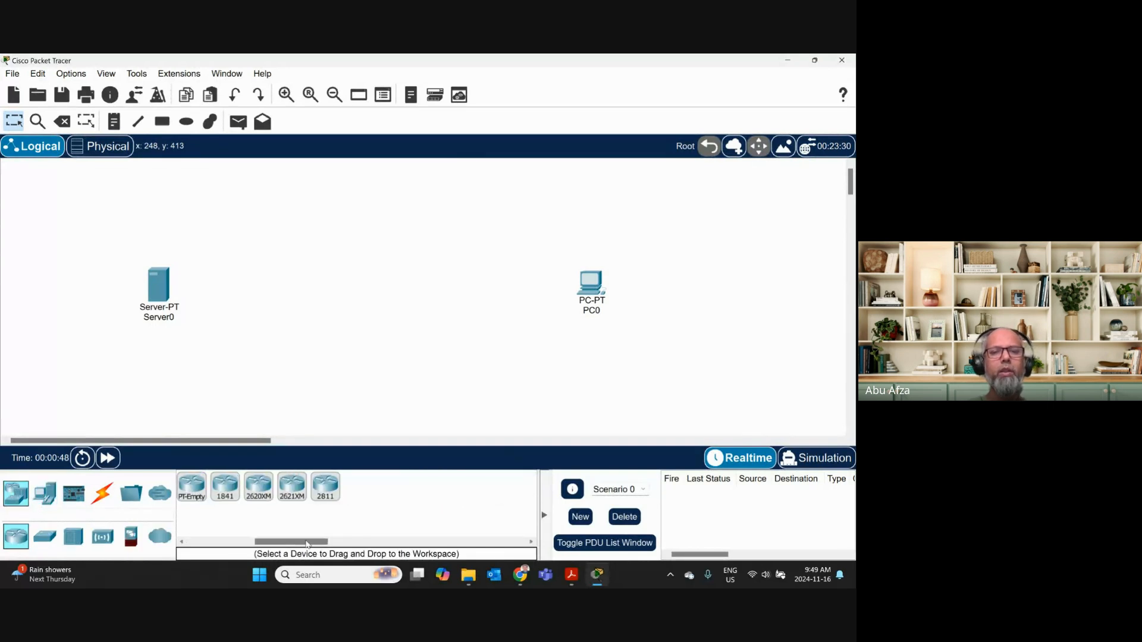
click(326, 487)
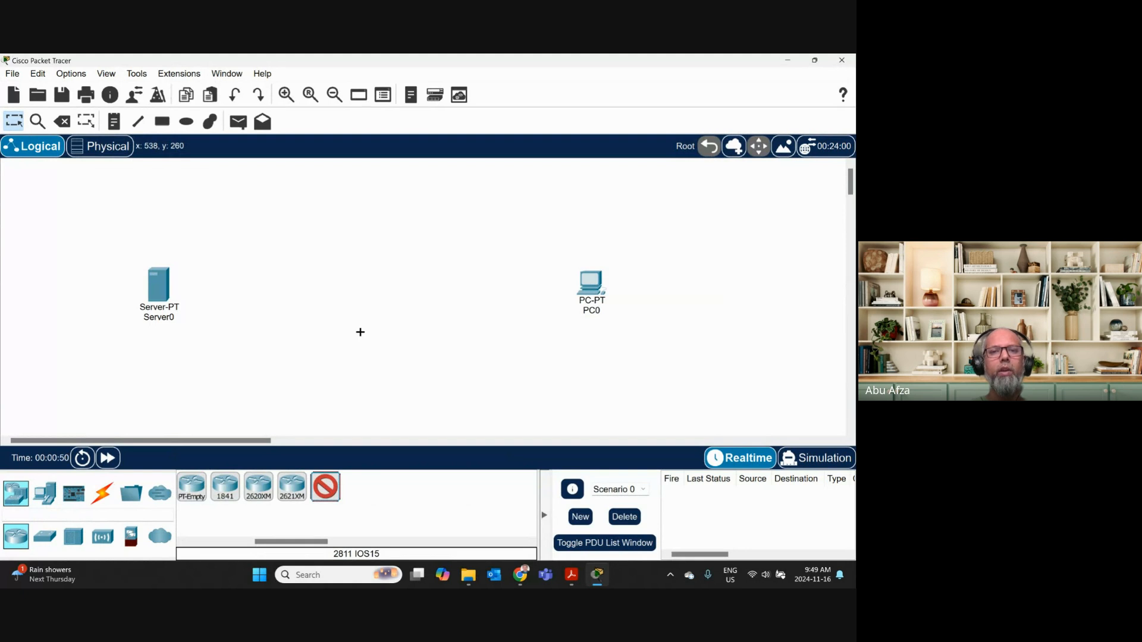
click(362, 285)
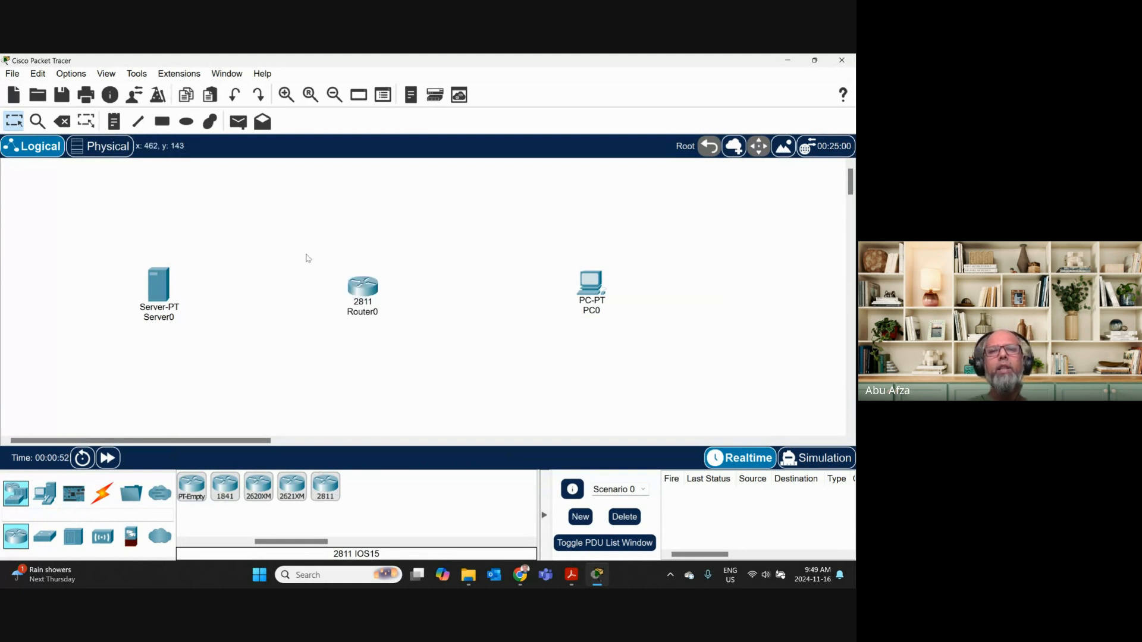
mouse_move(176, 345)
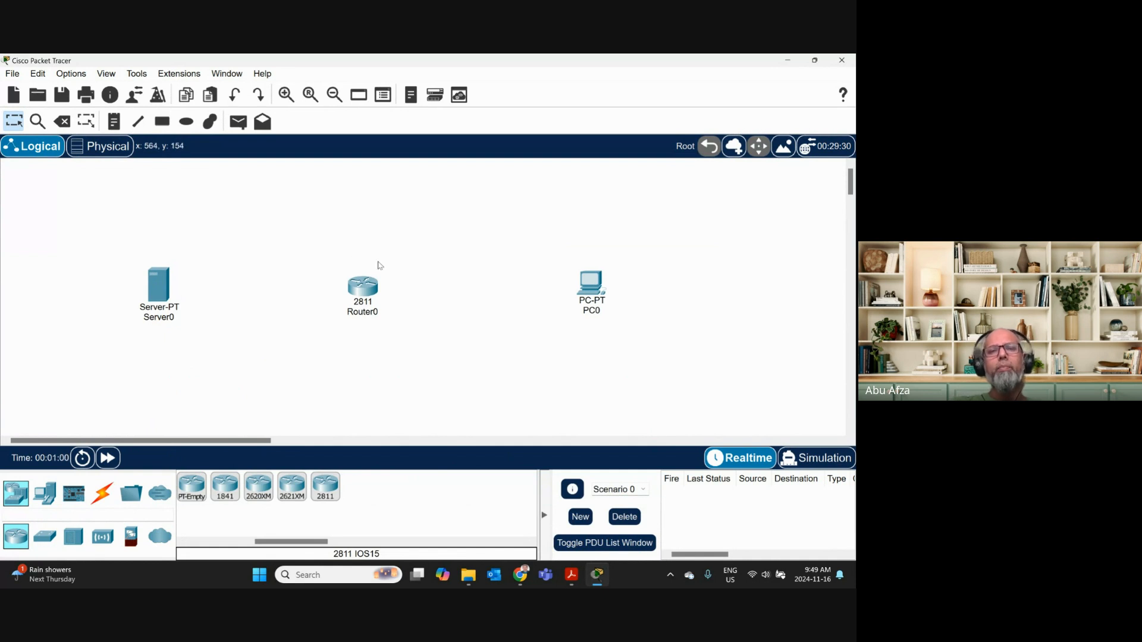
mouse_move(371, 283)
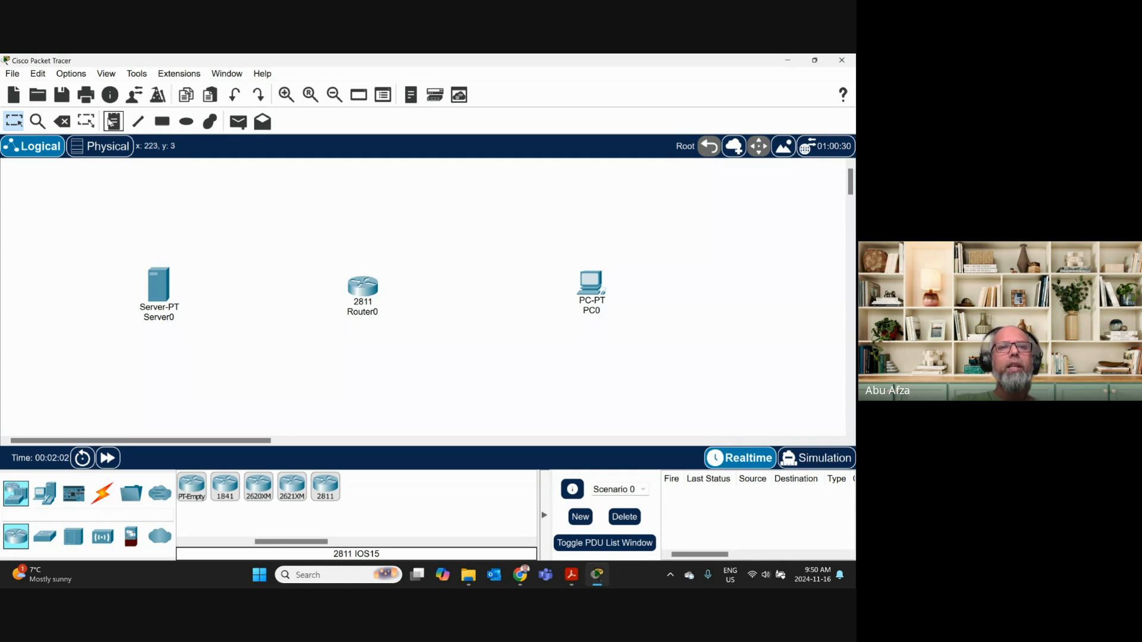
Add a text note reading "TFTP" above the devices, slightly left of the router.
click(112, 121)
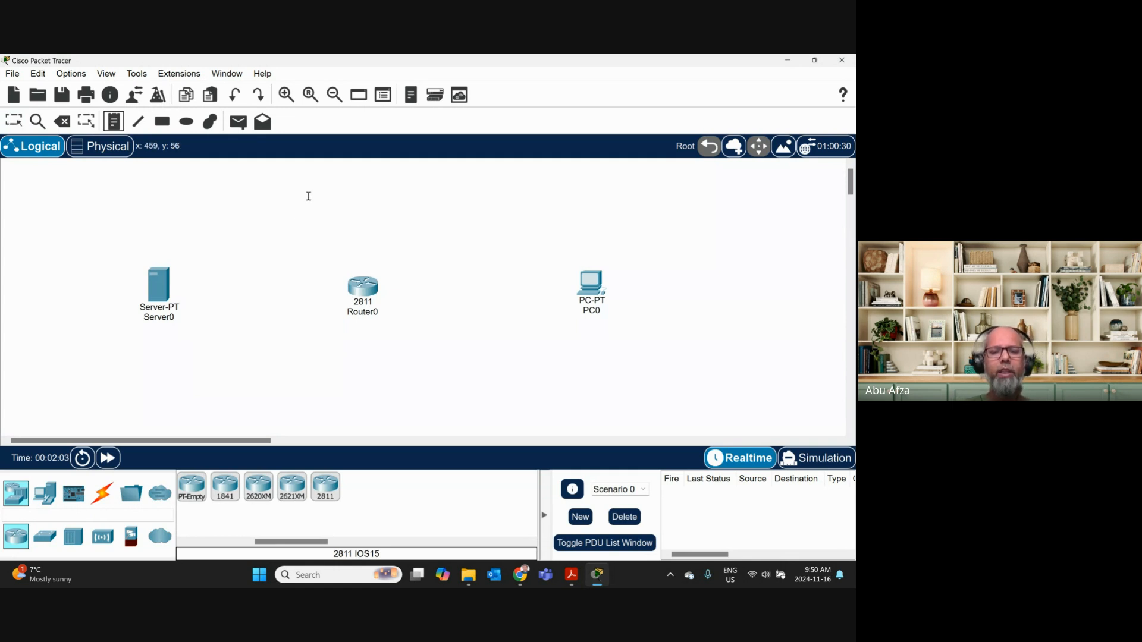
click(309, 196)
text(PTP)
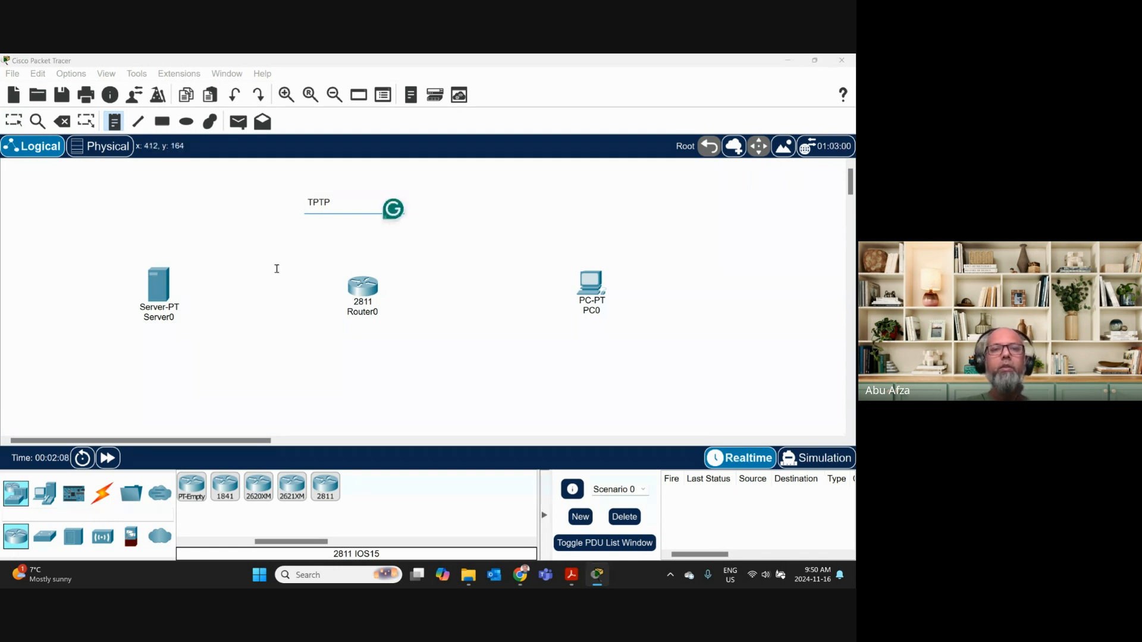
key(Left)
key(Left)
key(Left)
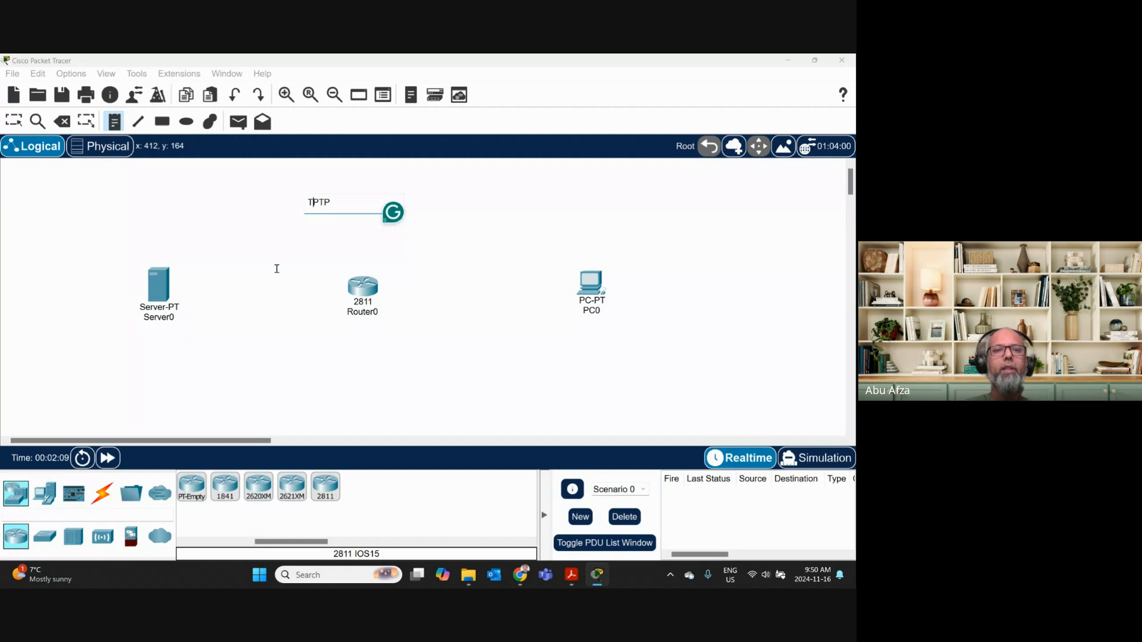
text(F)
click(258, 244)
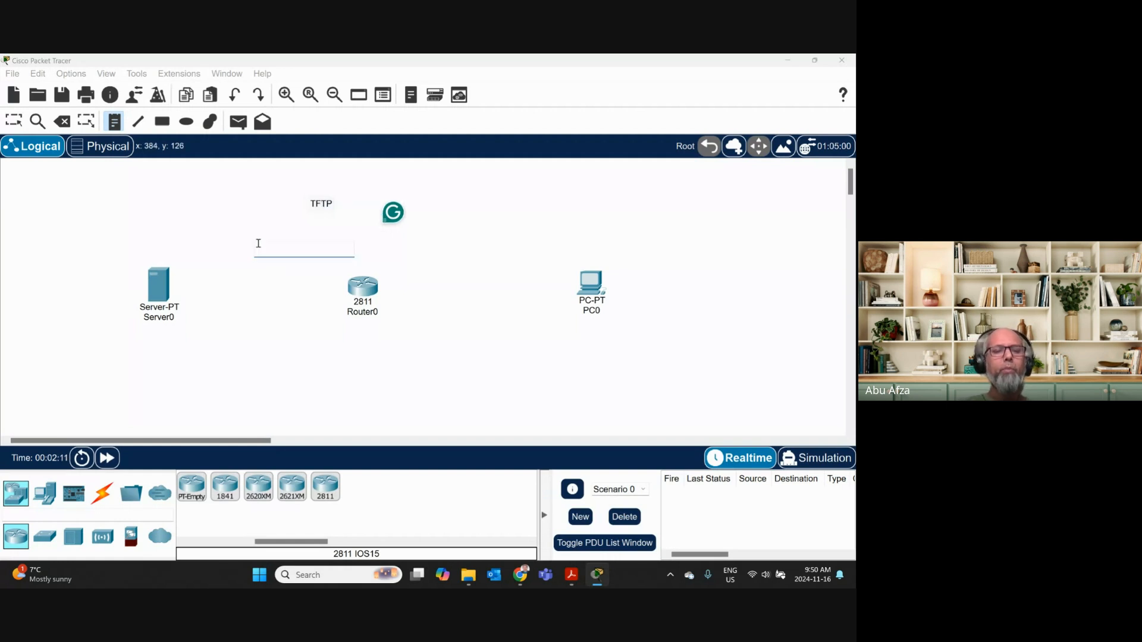
key(Escape)
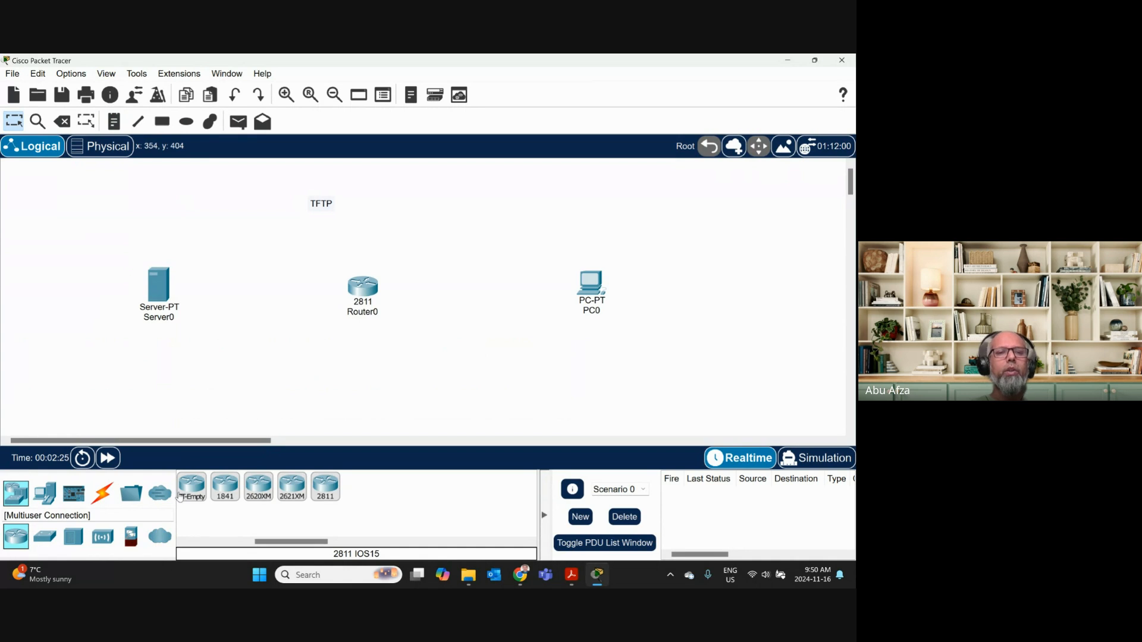
click(102, 493)
click(230, 487)
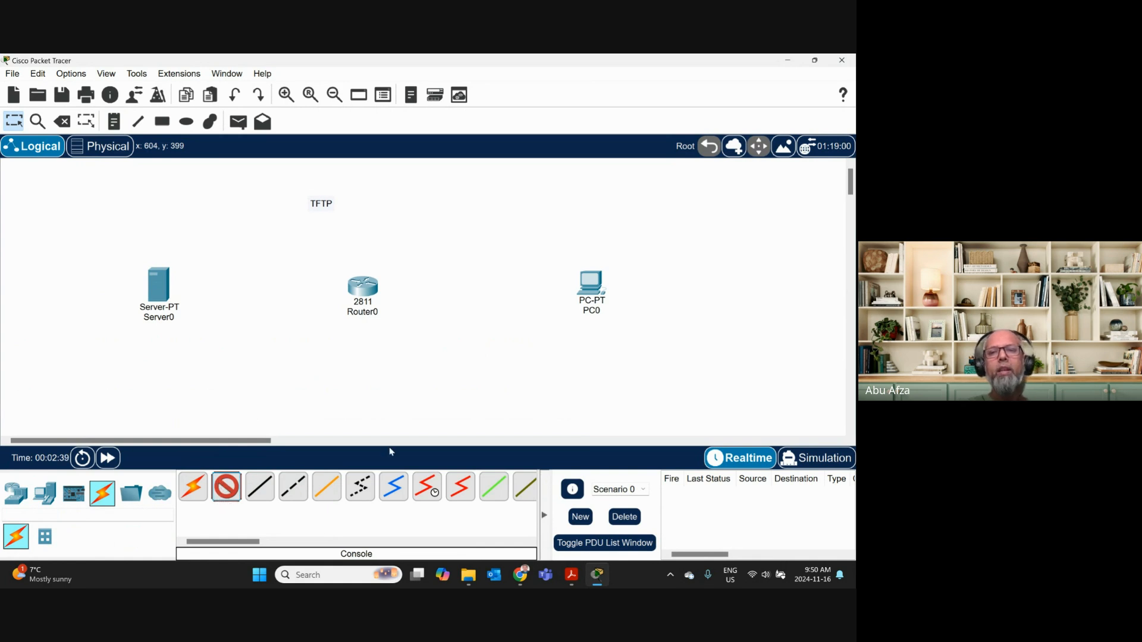
click(587, 285)
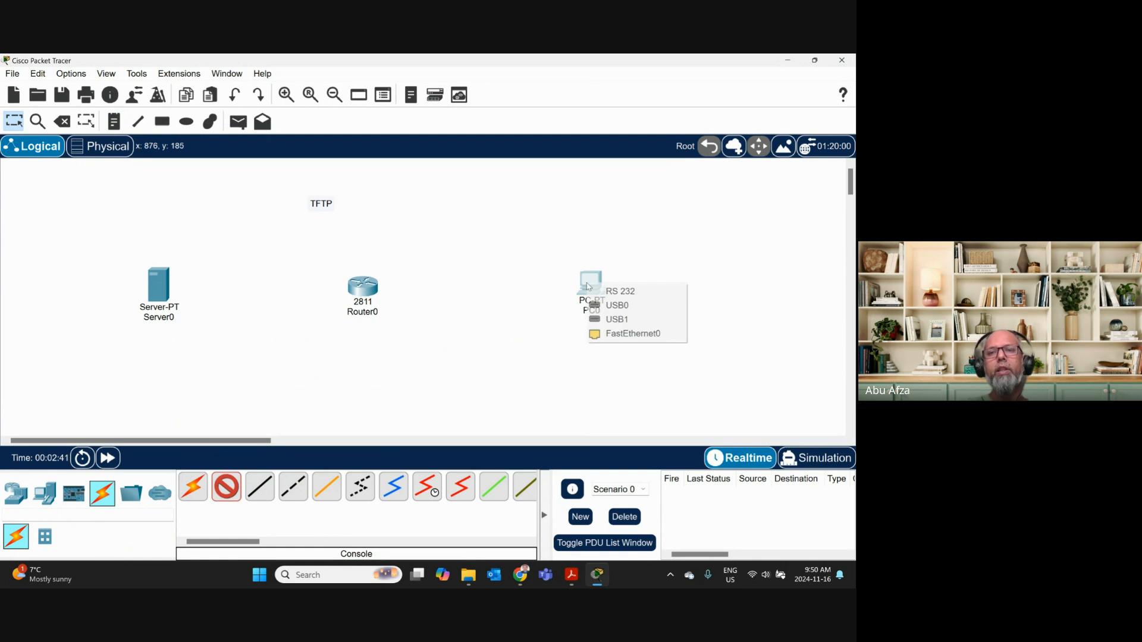
click(622, 294)
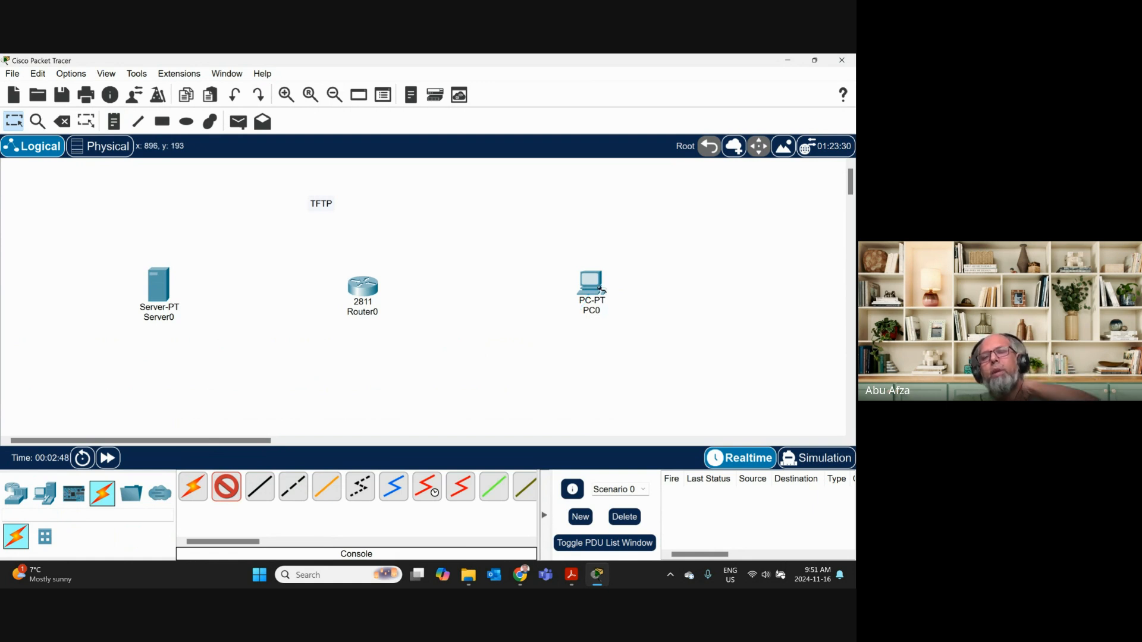
mouse_move(596, 278)
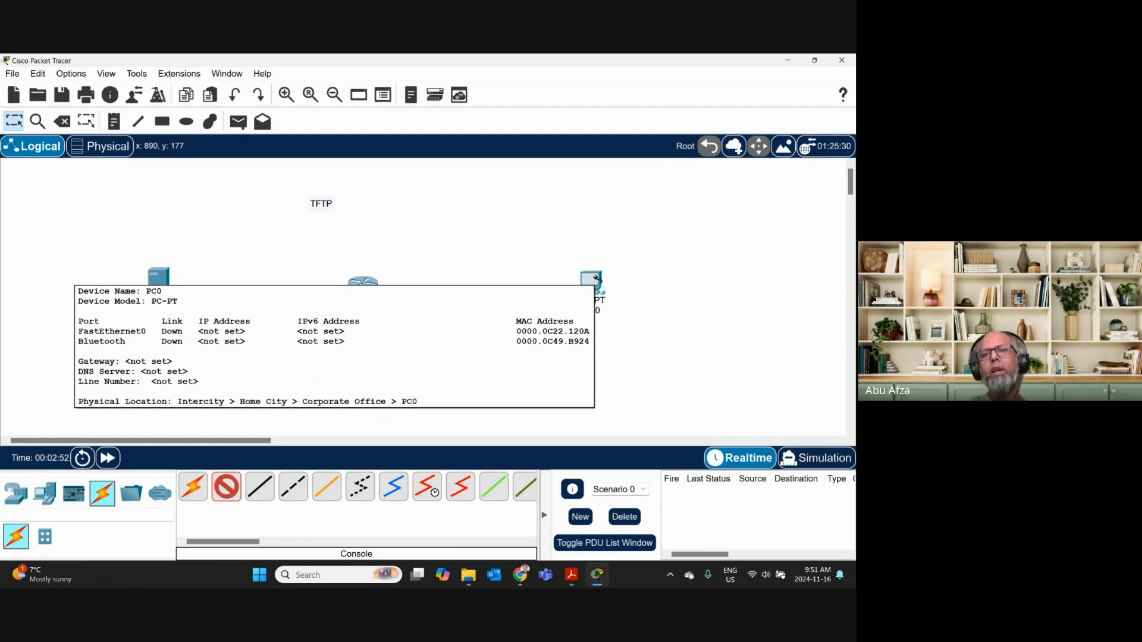
key(Escape)
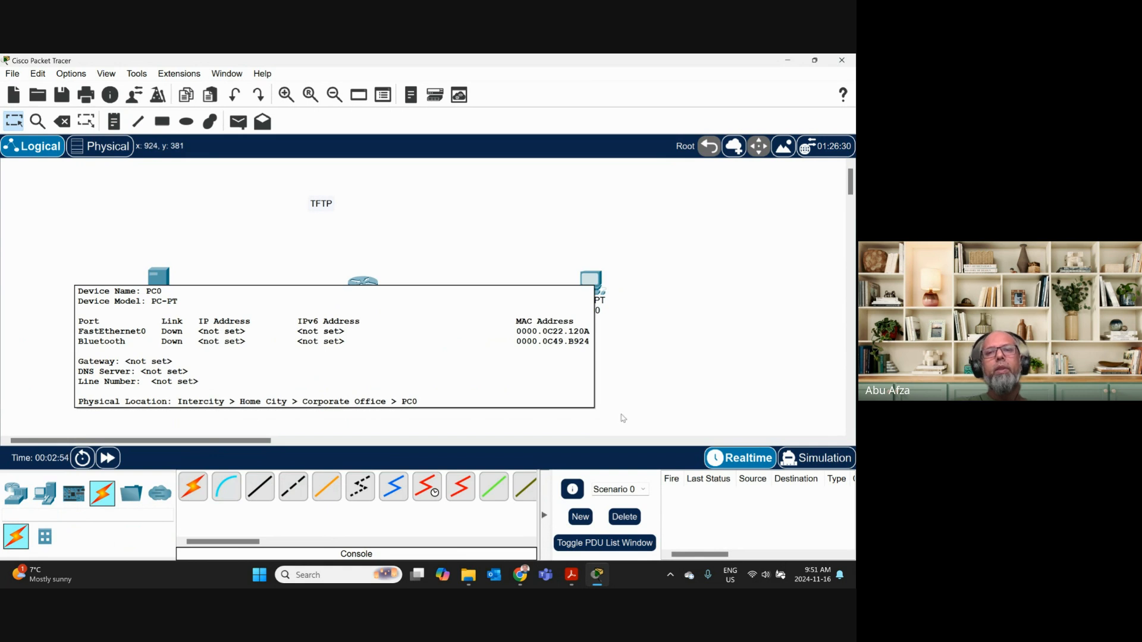
Connect the PC's RS 232 port to the router's Console port with a console cable.
click(215, 495)
click(596, 286)
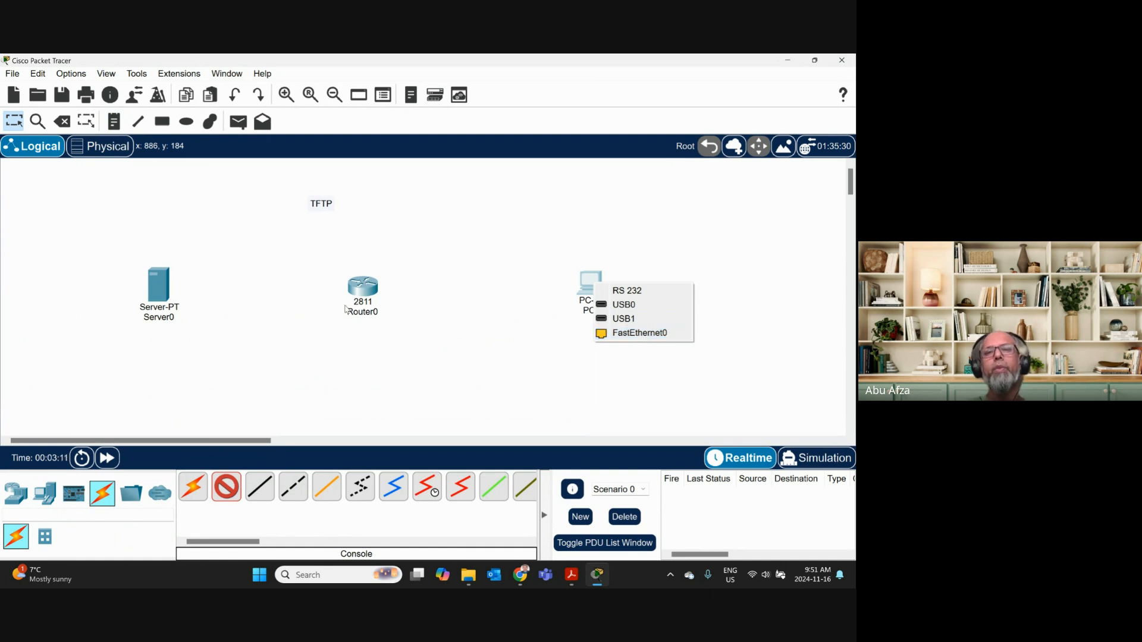
click(645, 295)
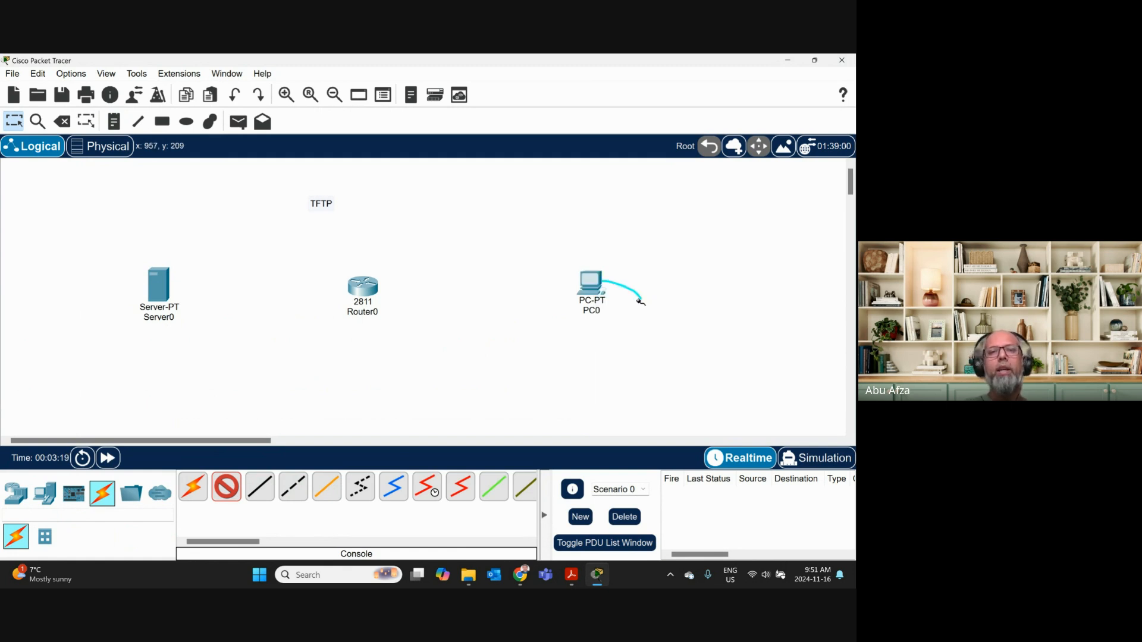
click(363, 294)
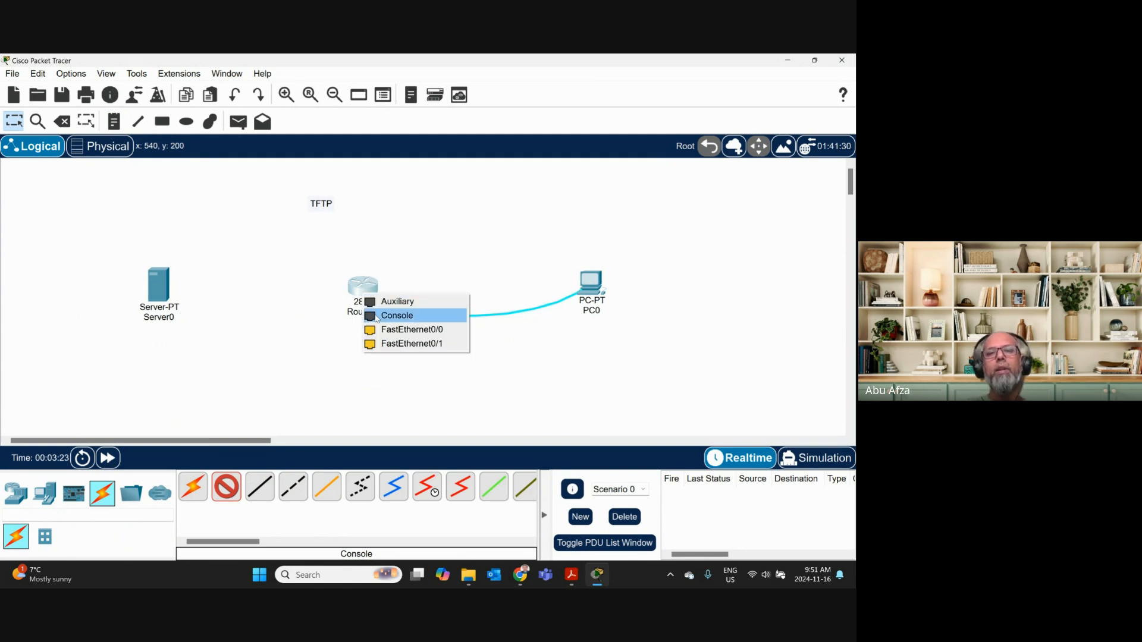
click(375, 316)
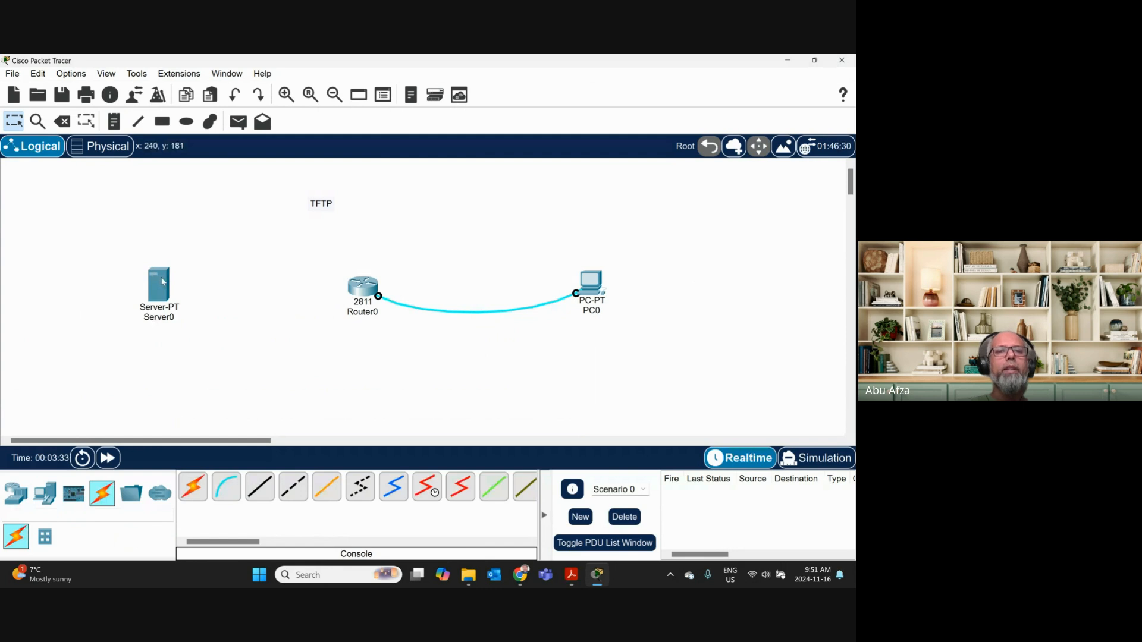
Link the server to the router with an automatically chosen connection and add the note "192.168.1.1" below the router.
click(164, 282)
click(338, 332)
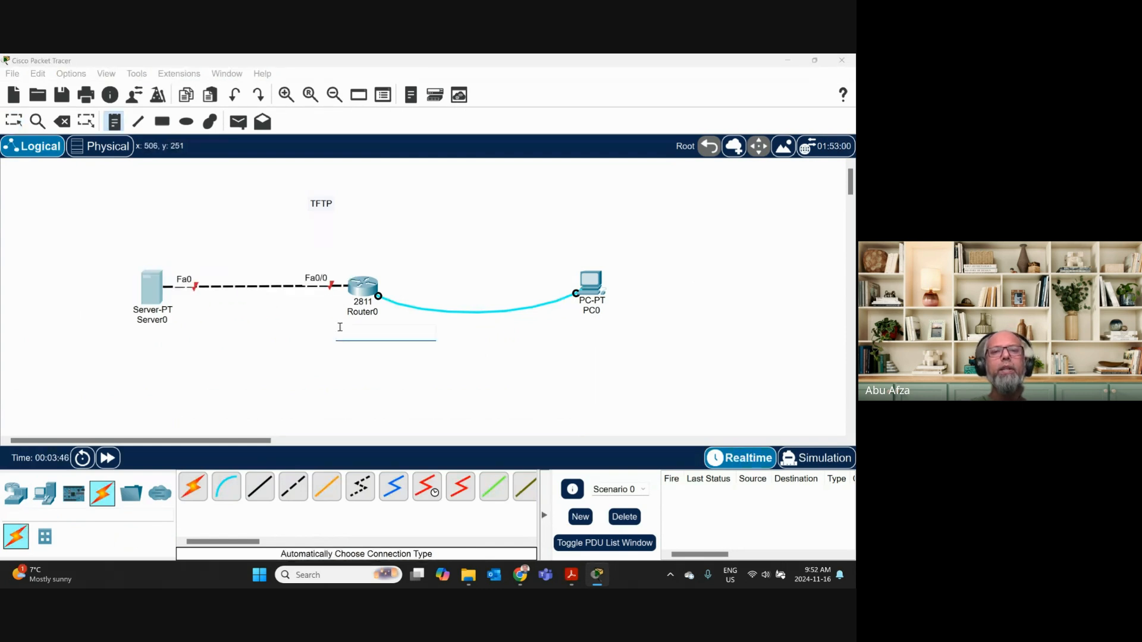
text(1)
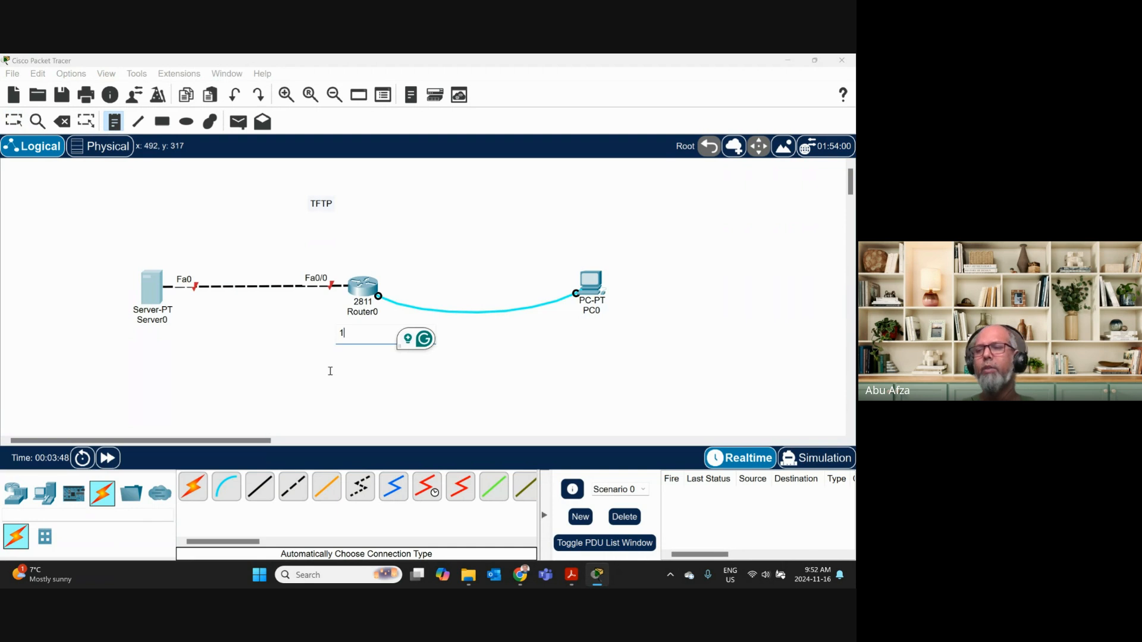
text(92.)
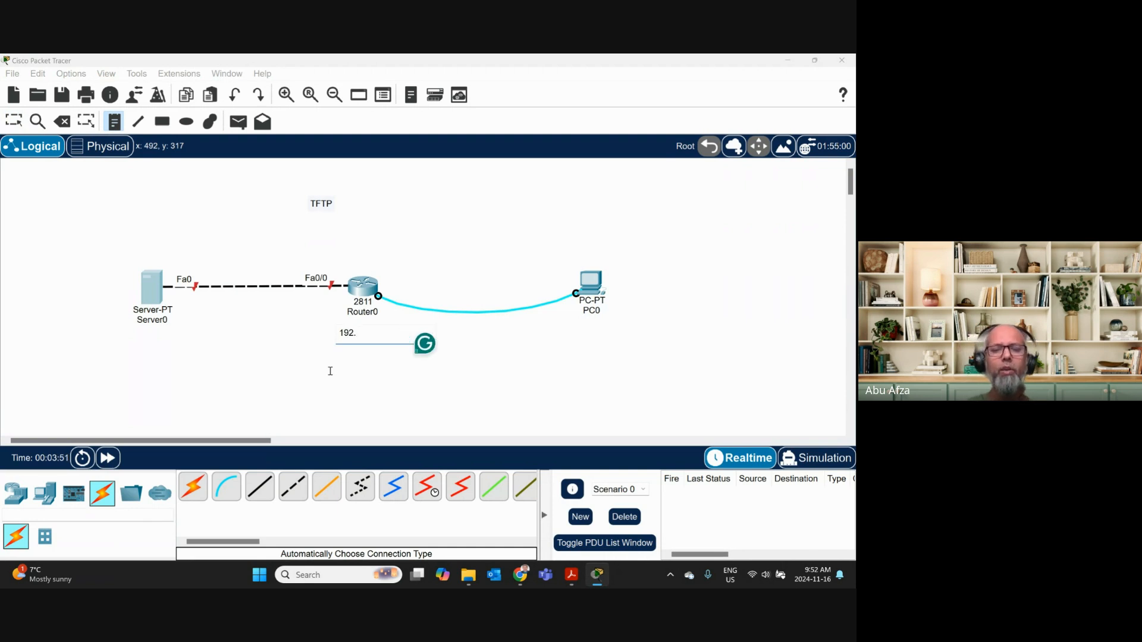
text(16)
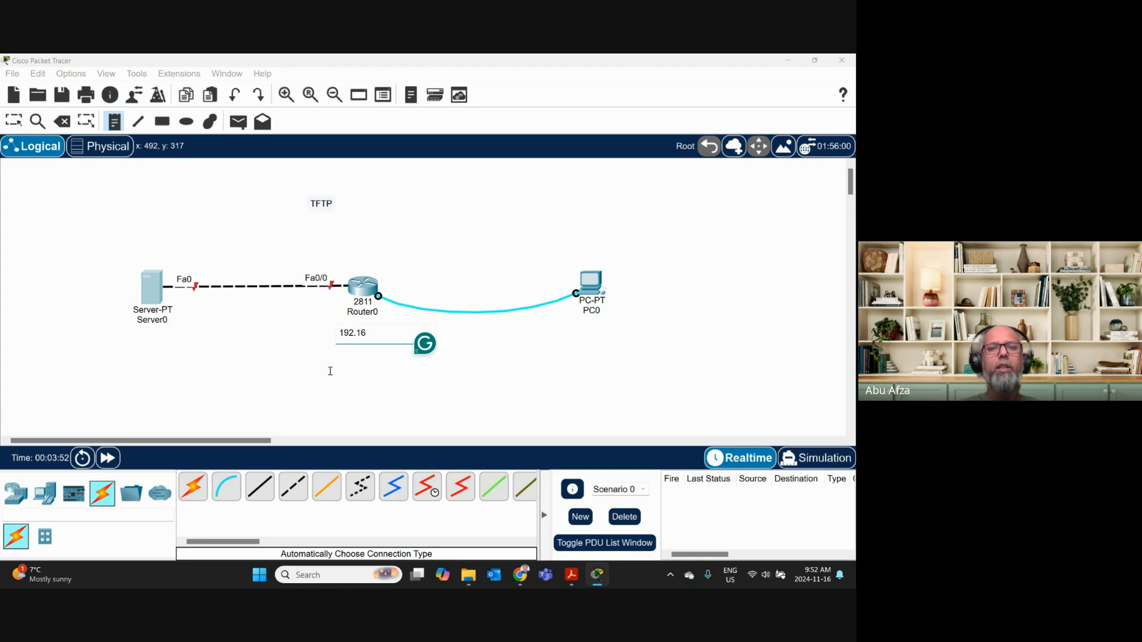
text(8.1.2)
key(BackSpace)
text(1)
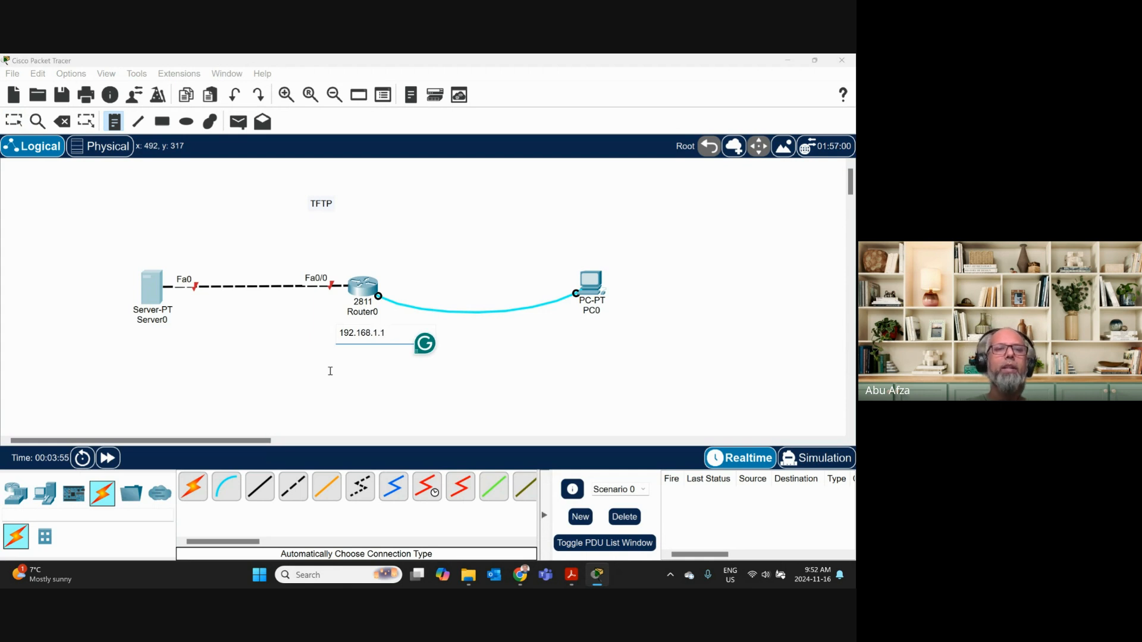
Add a text note reading "192.168.1.2" below the server.
click(137, 355)
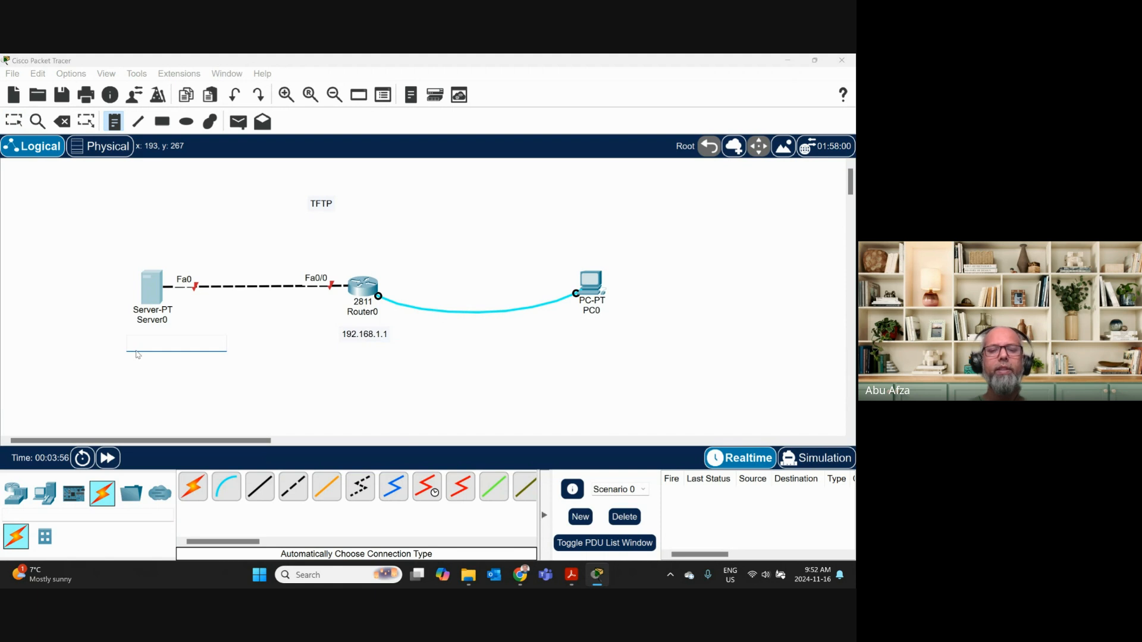
text(192.)
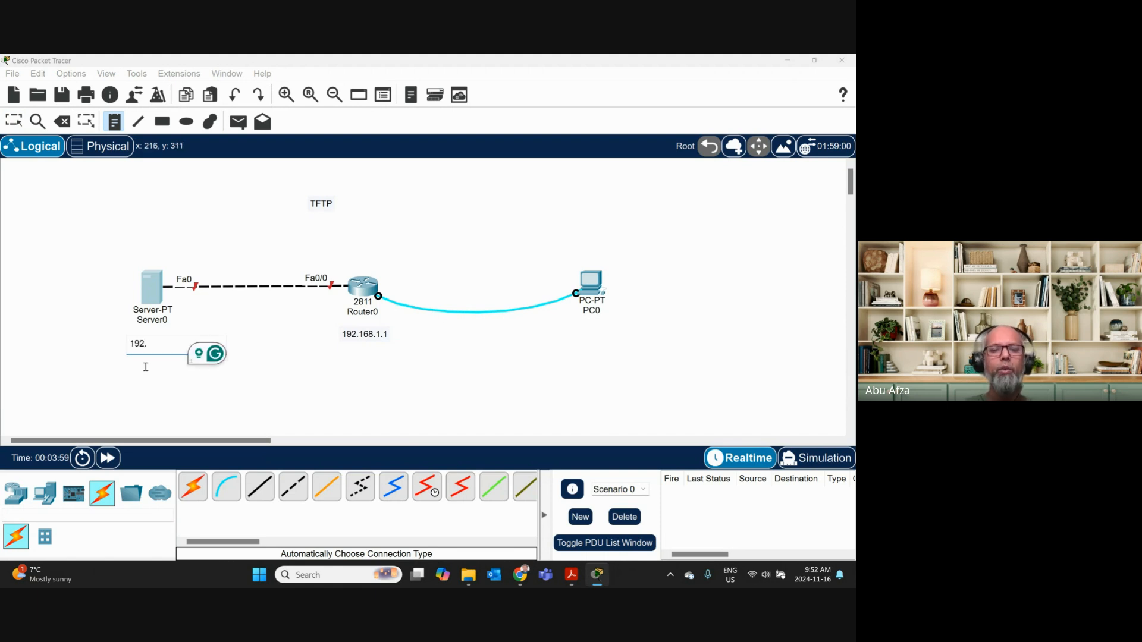
text(16)
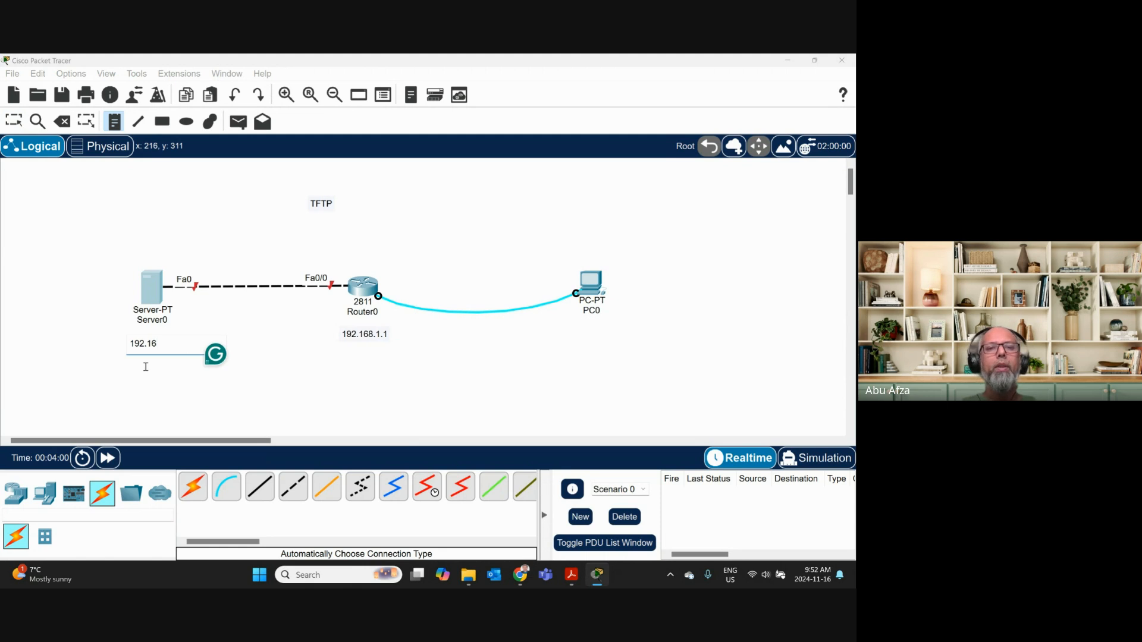
text(8.)
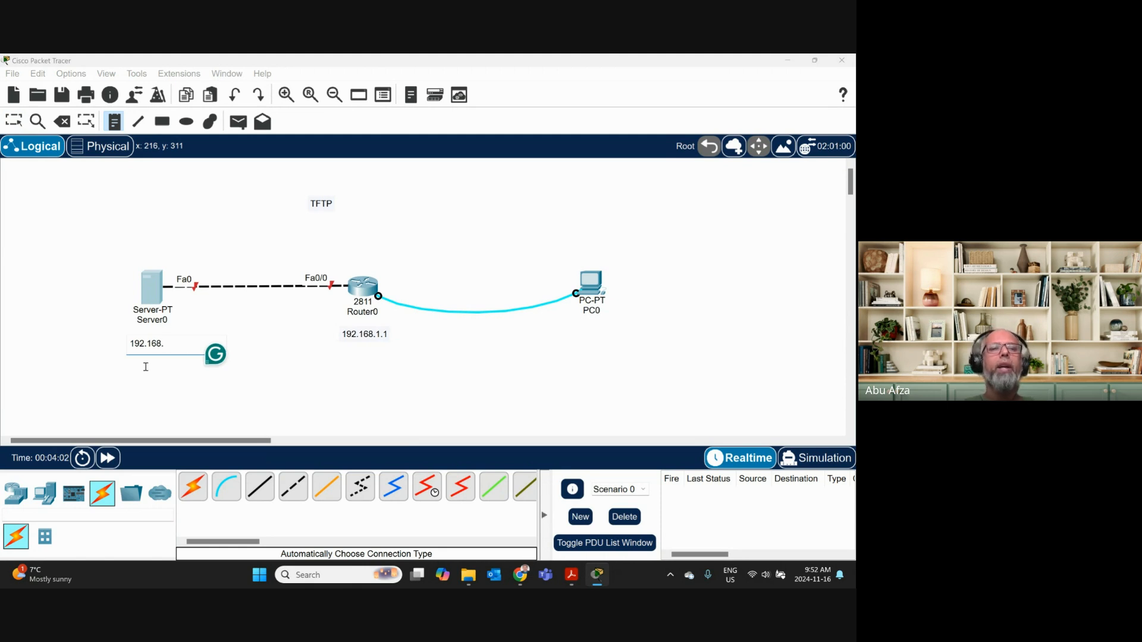
text(1.2)
click(149, 378)
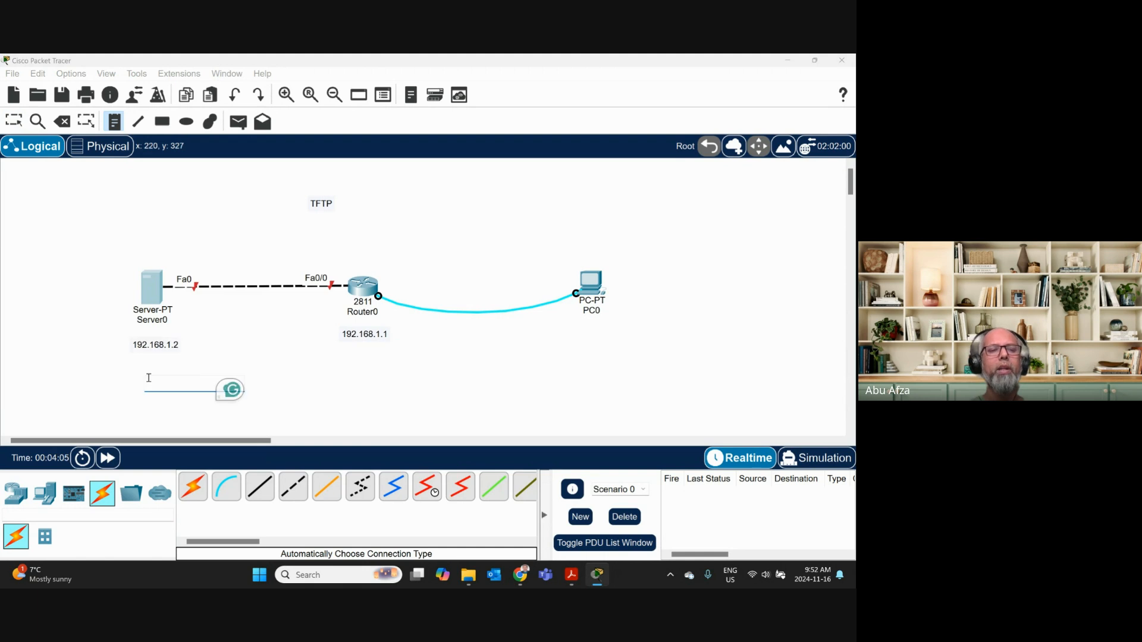
key(Escape)
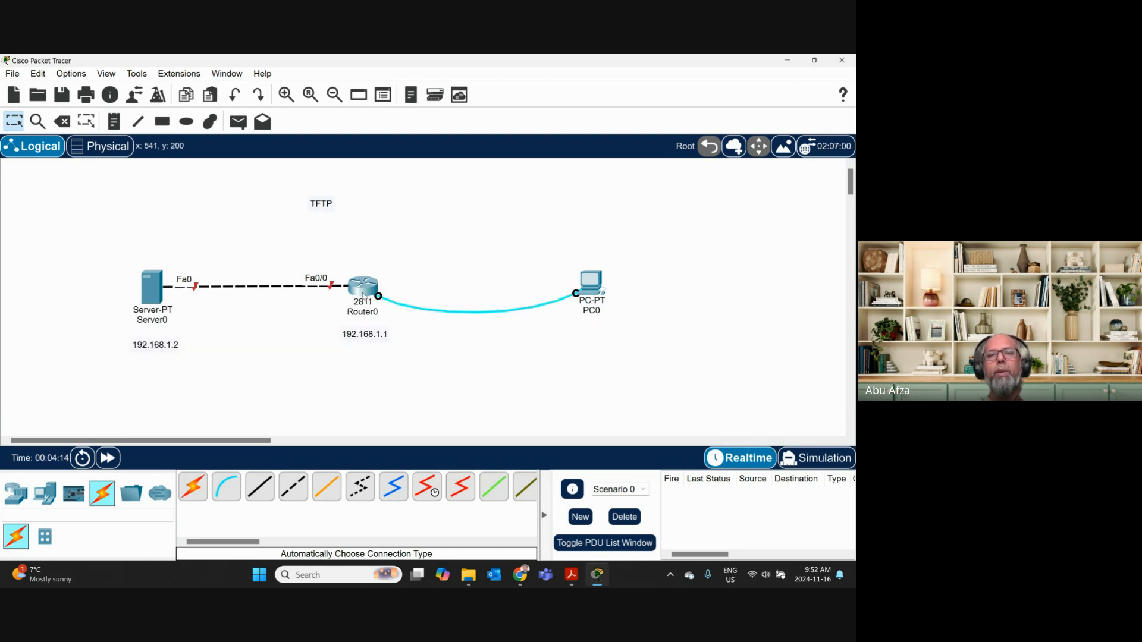
Review the interface preferences that control port labels in the workspace, and leave them unchanged.
mouse_move(367, 291)
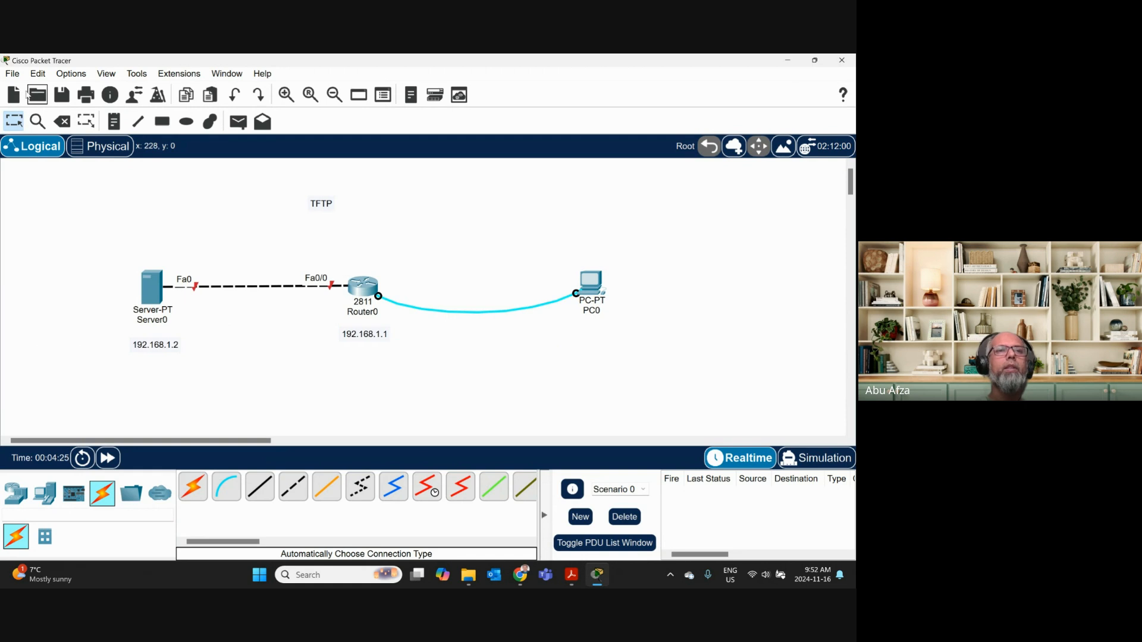
click(71, 74)
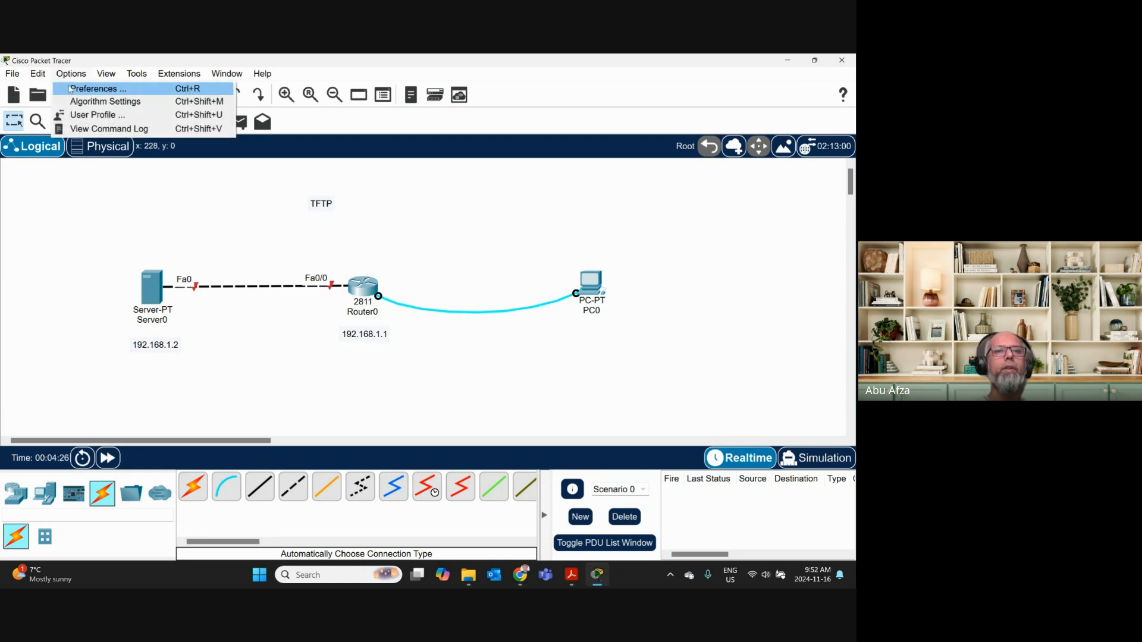
click(71, 89)
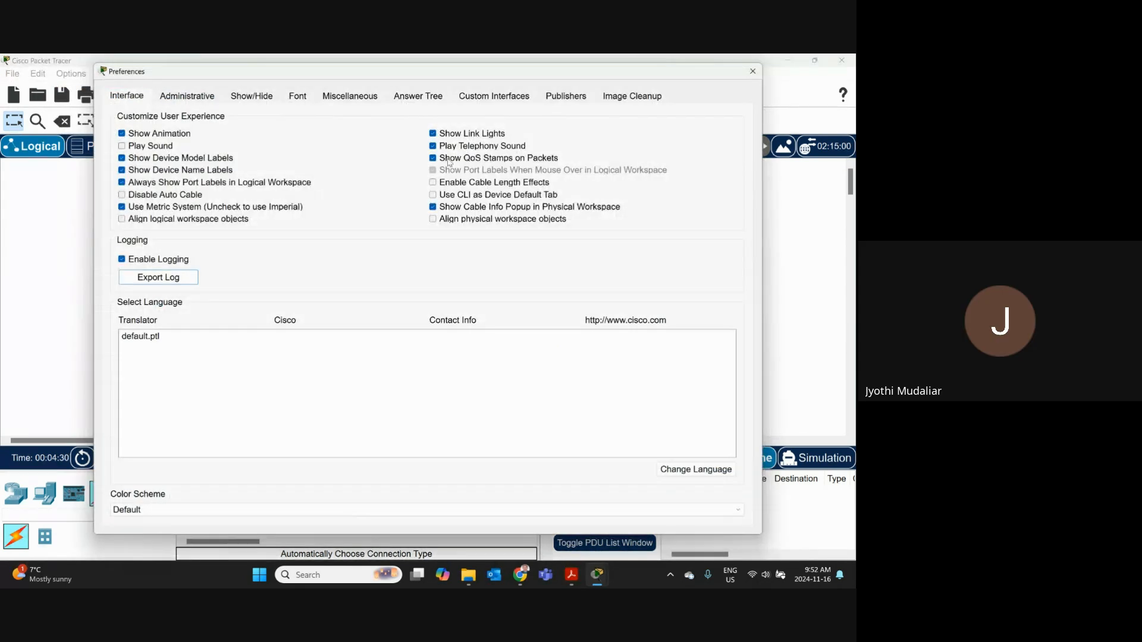
click(753, 71)
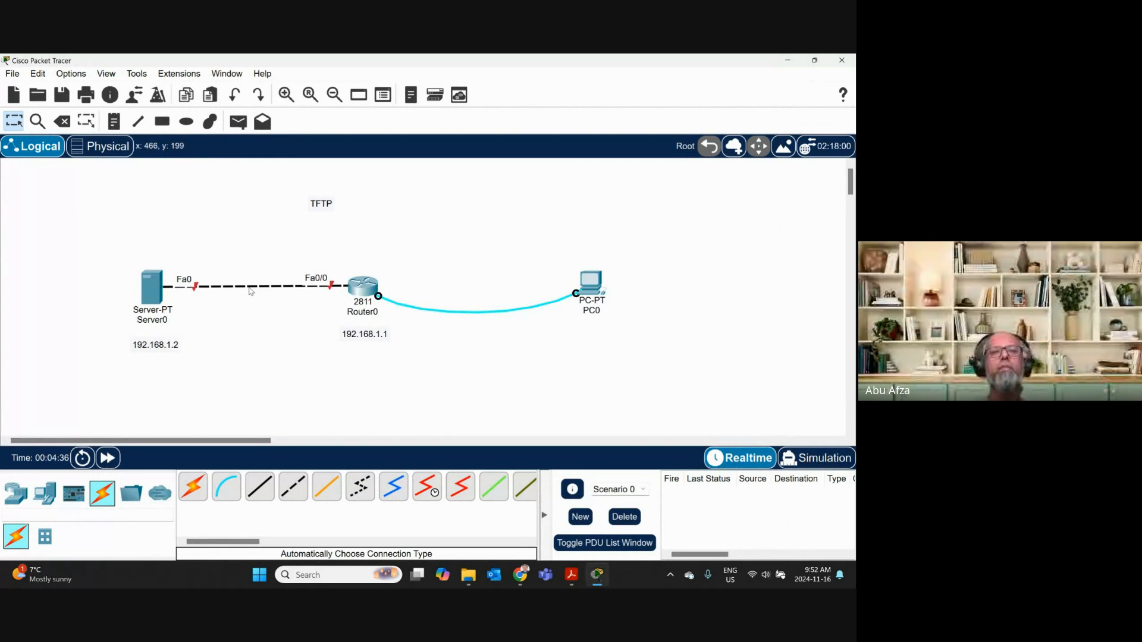
Add a second line "Fa0/0" to the router's 192.168.1.1 note and place the note beside the router, beneath the server link.
double_click(365, 338)
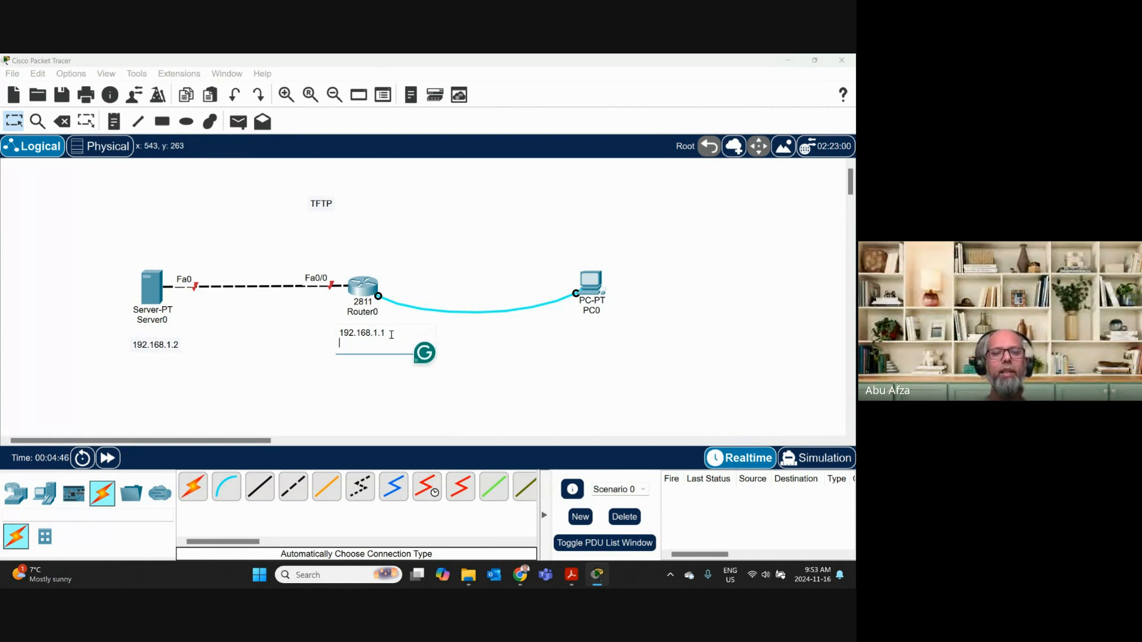
key(Return)
text(Fa)
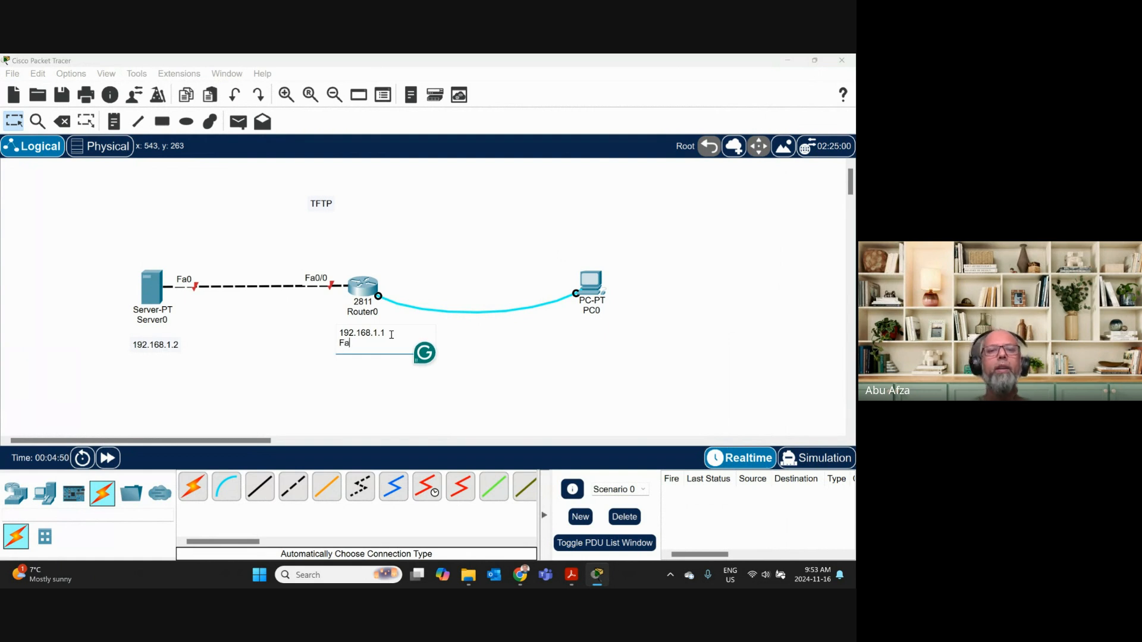
text(0/0)
click(271, 330)
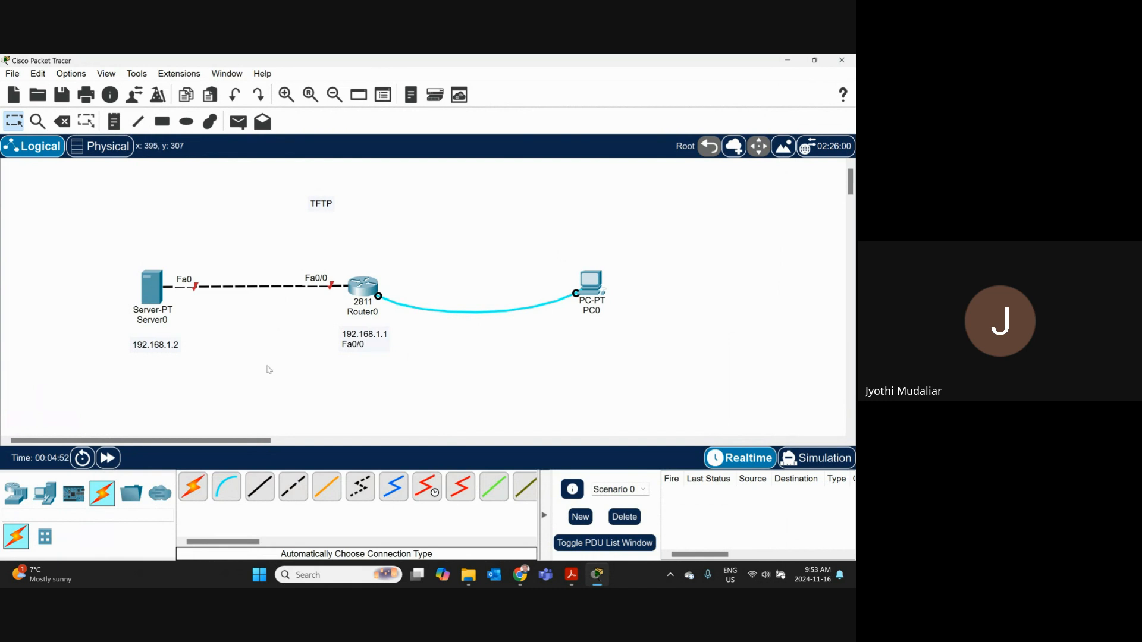
drag(355, 339, 355, 334)
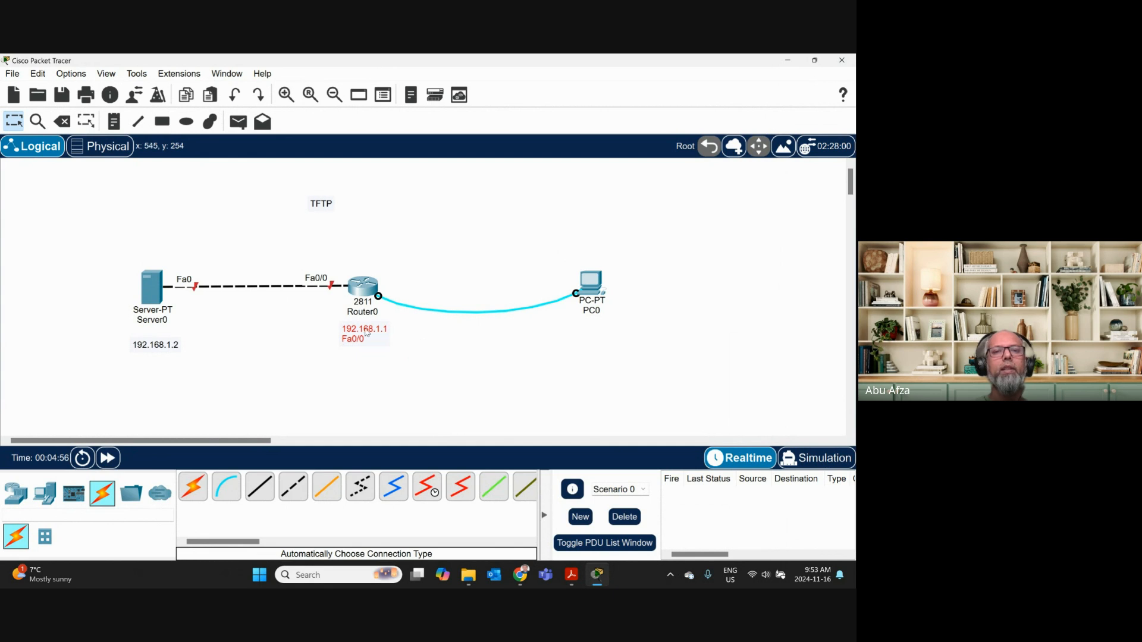
drag(365, 332, 318, 304)
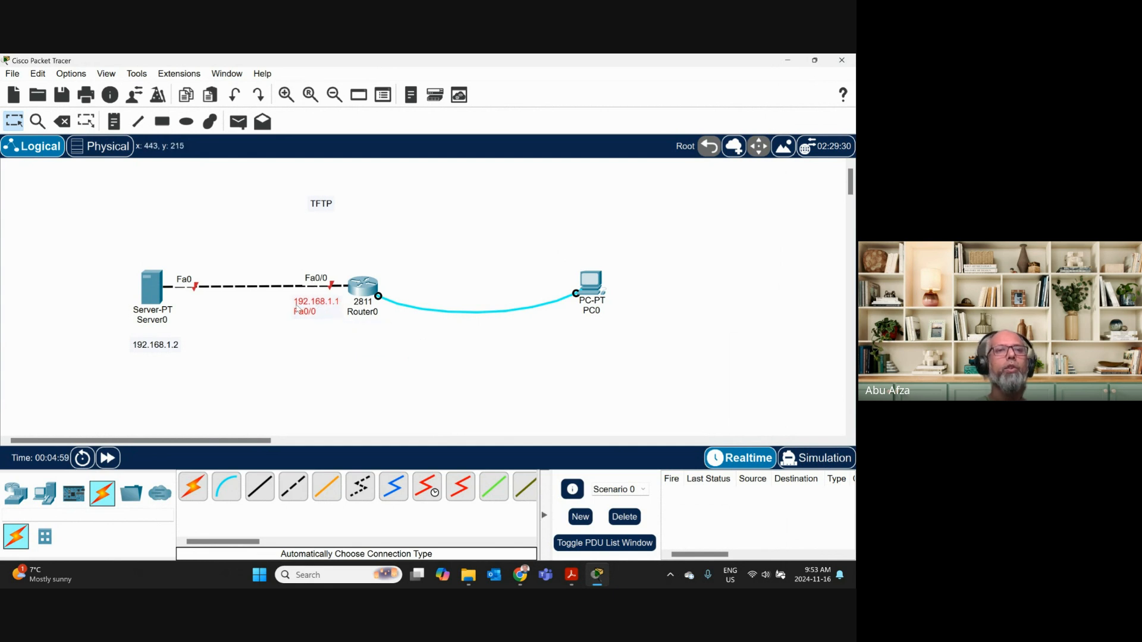
Turn off the preference Always Show Port Labels in Logical Workspace.
click(66, 75)
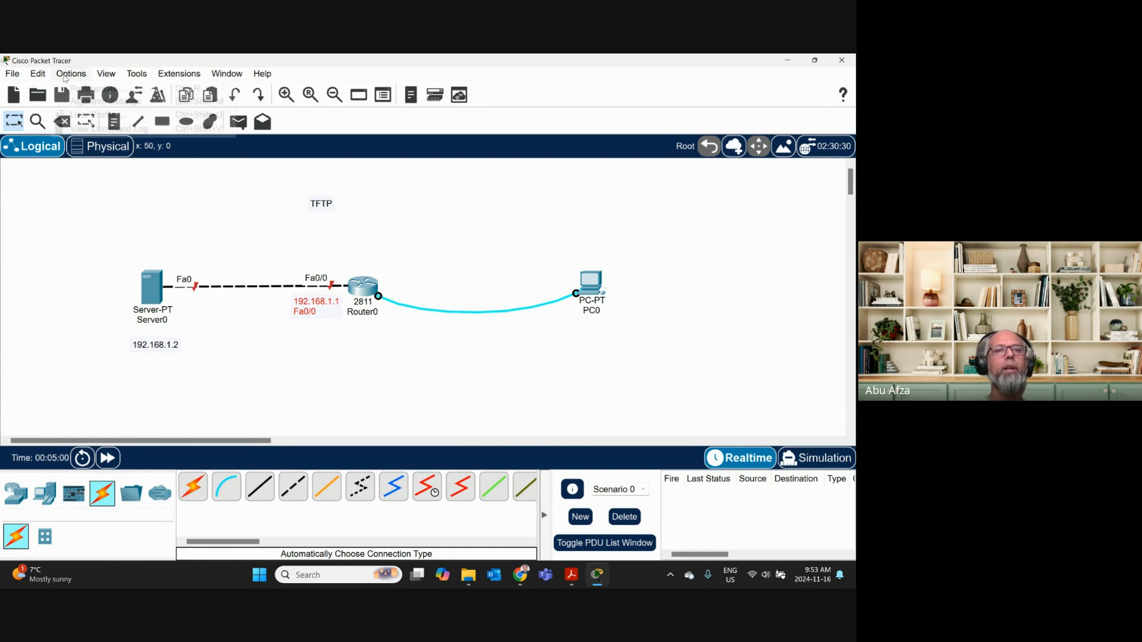
click(84, 88)
click(152, 183)
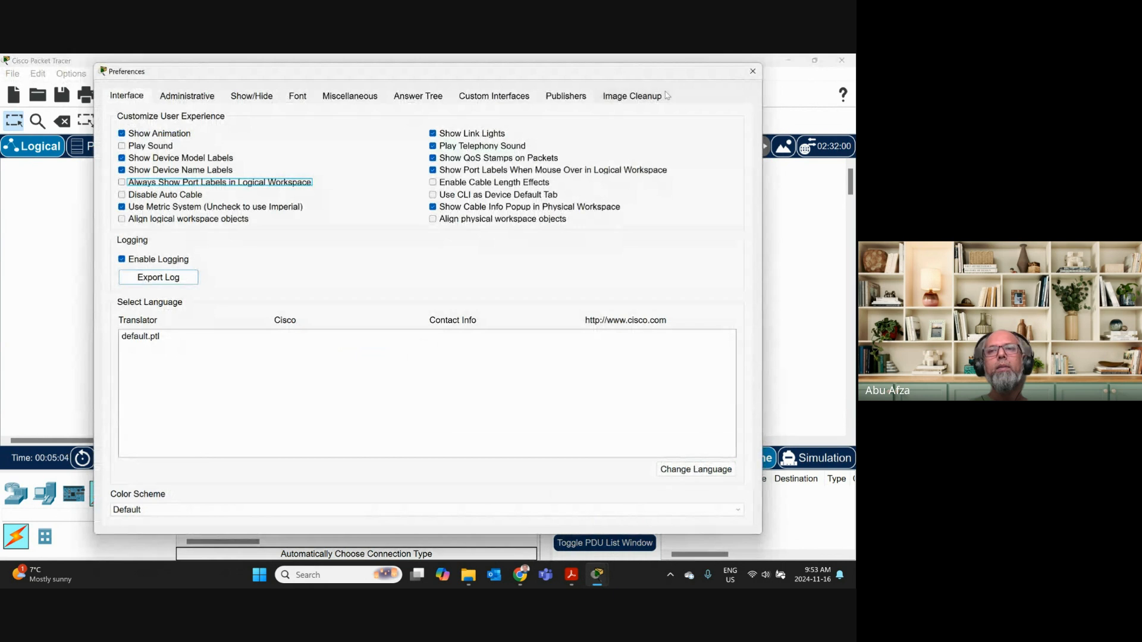
click(752, 72)
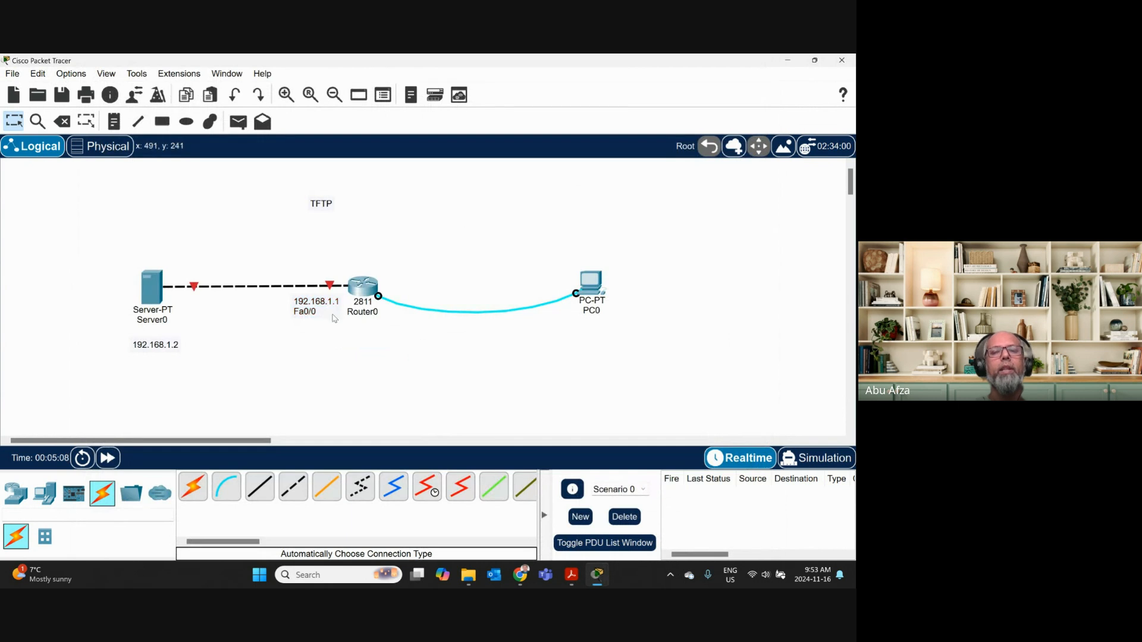
Open a terminal session from PC0 using 9600 bits per second, 8 data bits, no parity, 1 stop bit and no flow control.
click(596, 286)
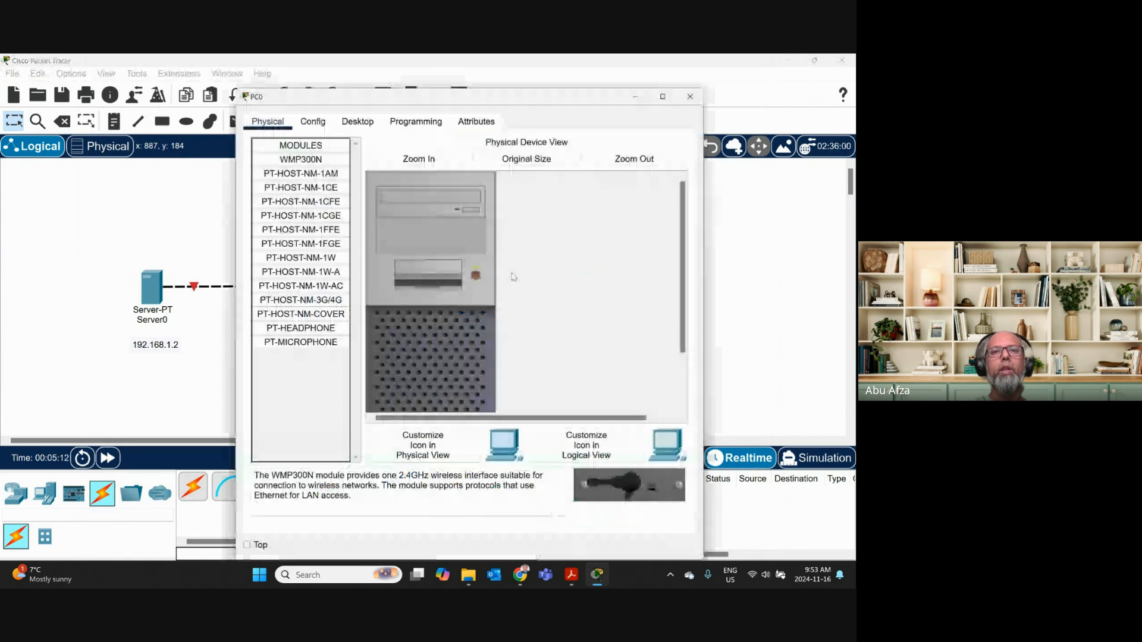
click(358, 121)
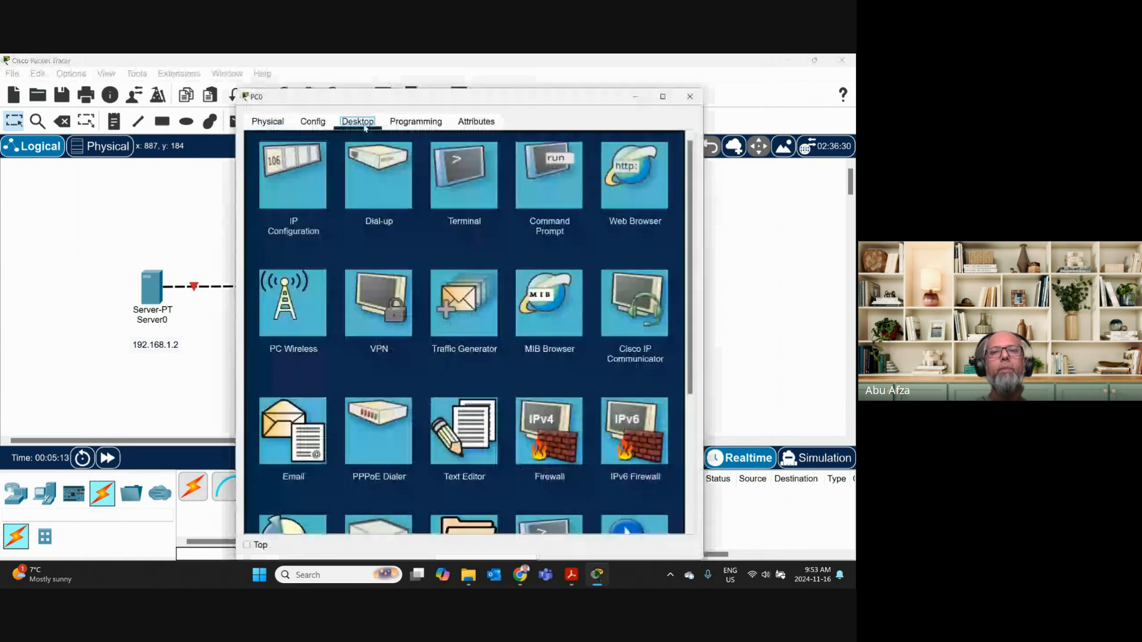
click(462, 202)
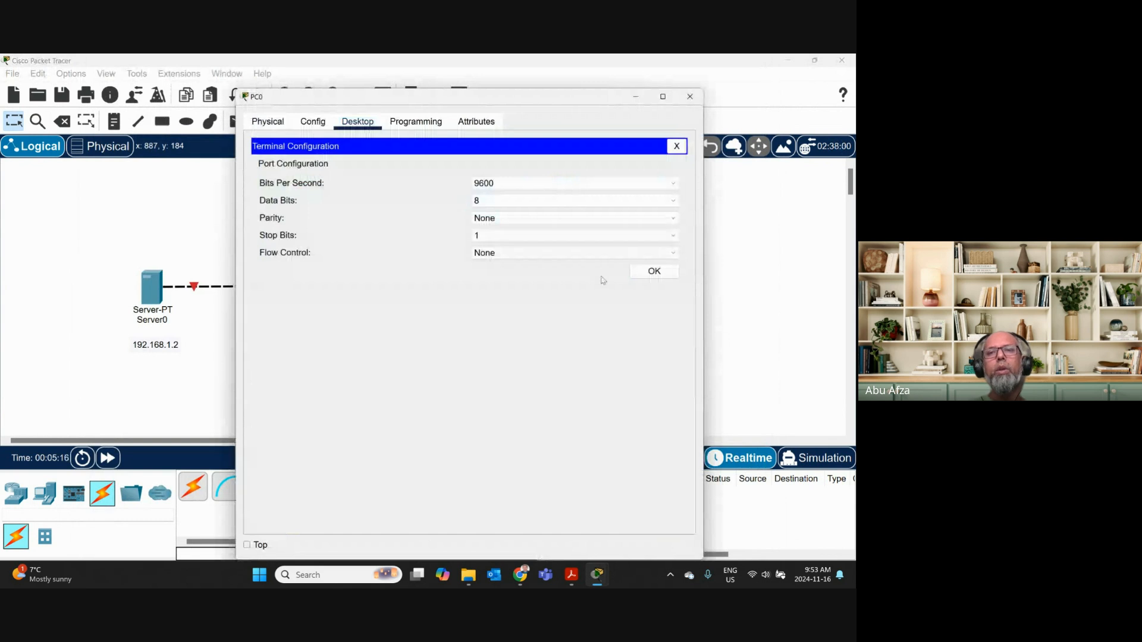
click(651, 275)
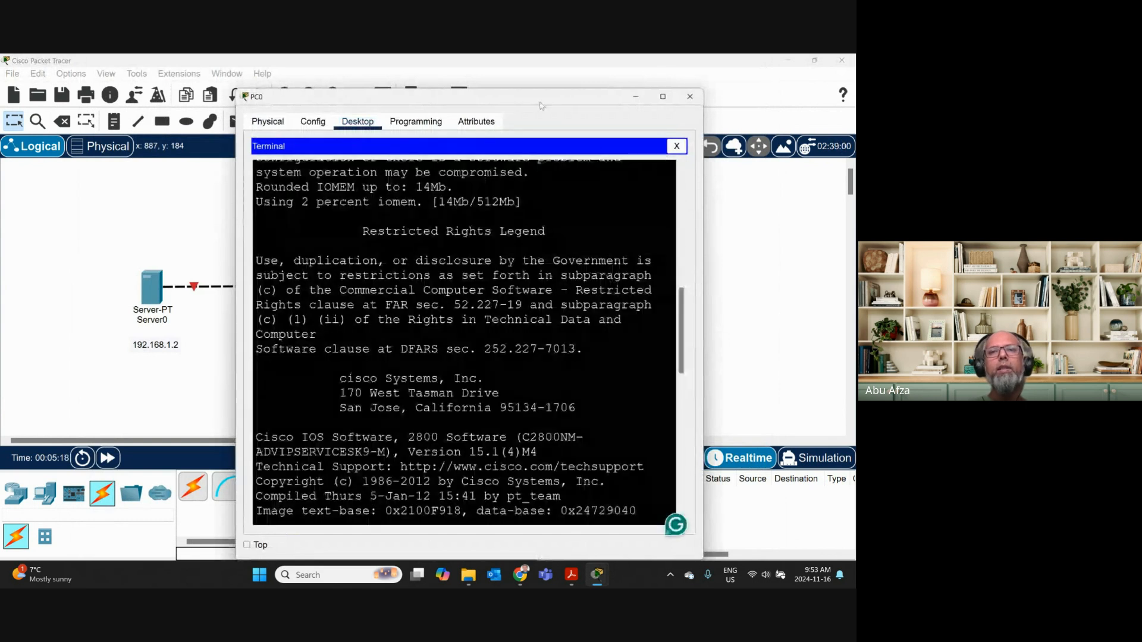
Answer "no" to the router's initial configuration dialog and start the command-line session.
drag(543, 102, 558, 80)
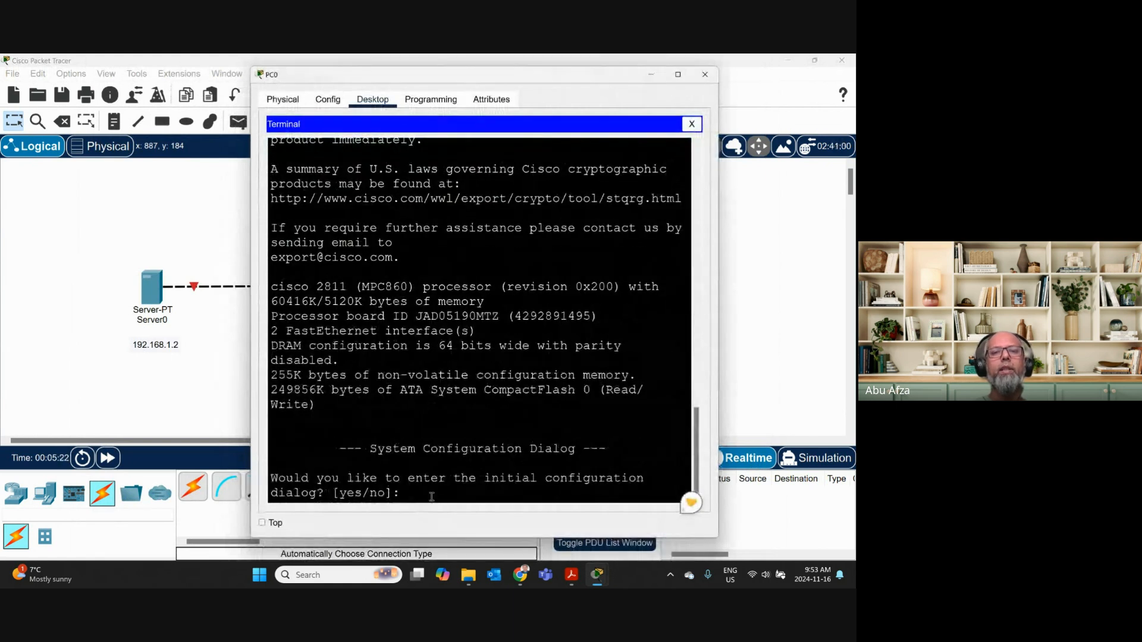
text(no)
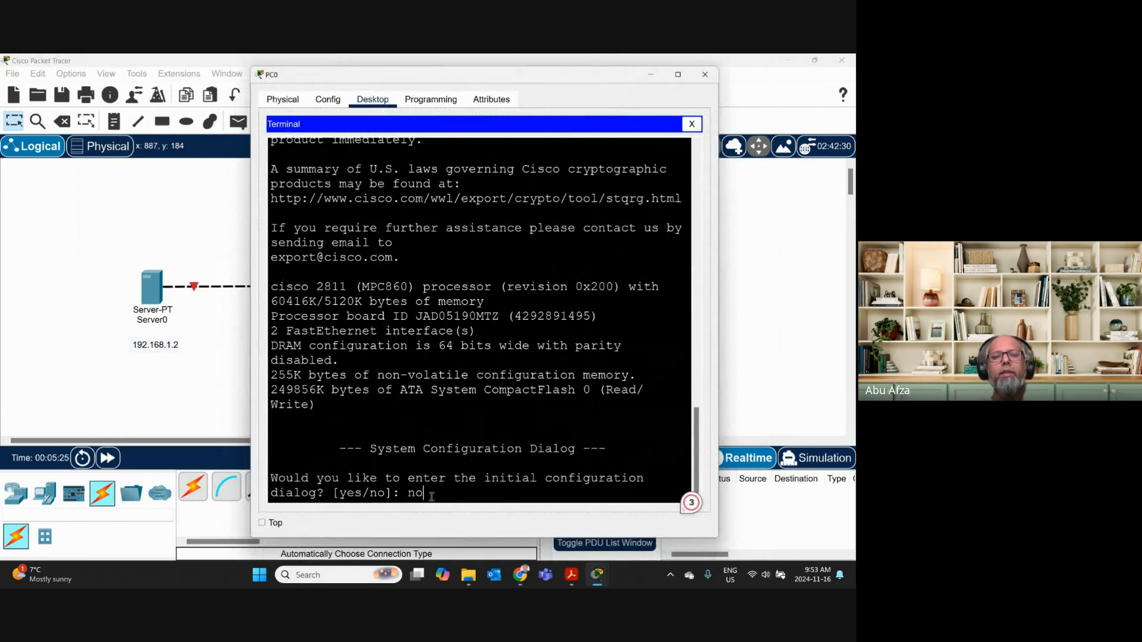
key(Return)
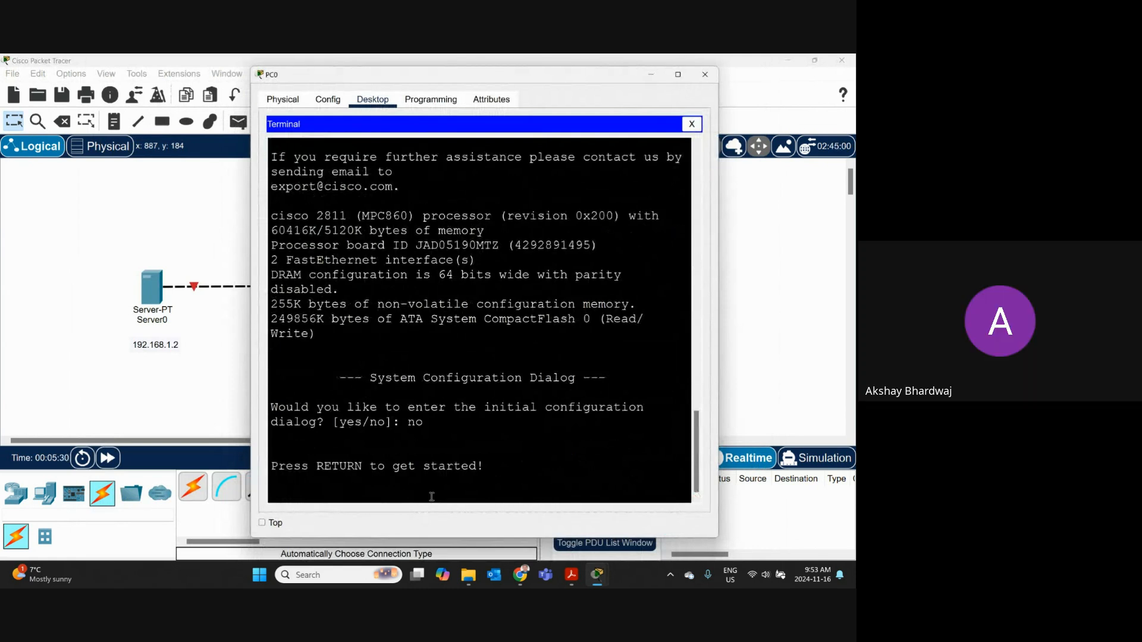
key(Return)
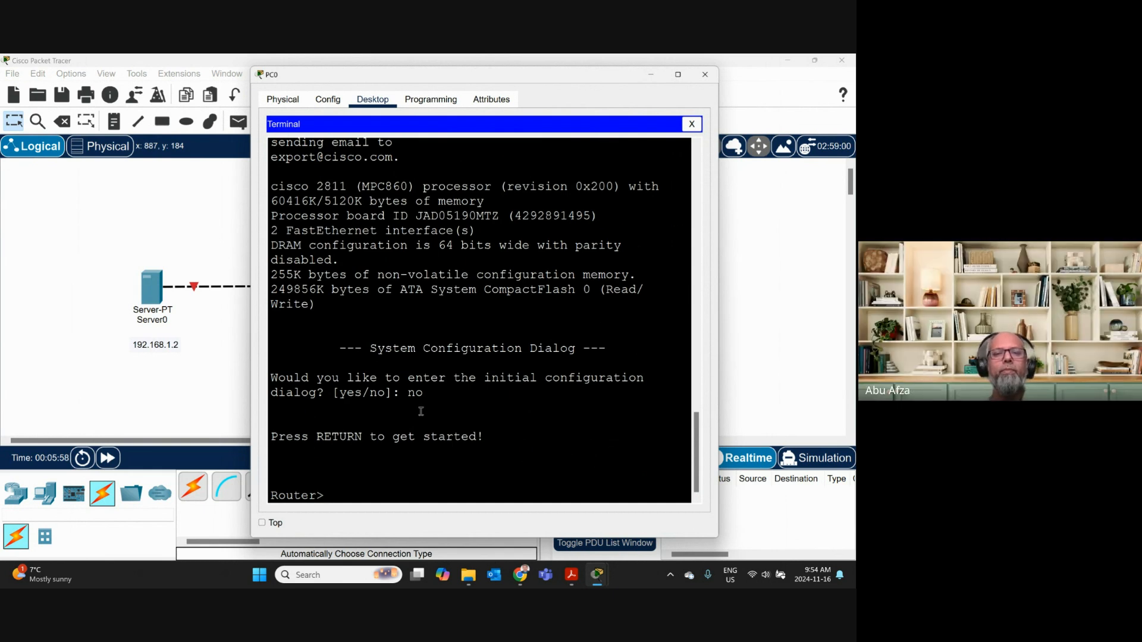
Shorten the PC0 terminal window and move it aside to uncover the server and router in the topology.
drag(409, 393, 424, 393)
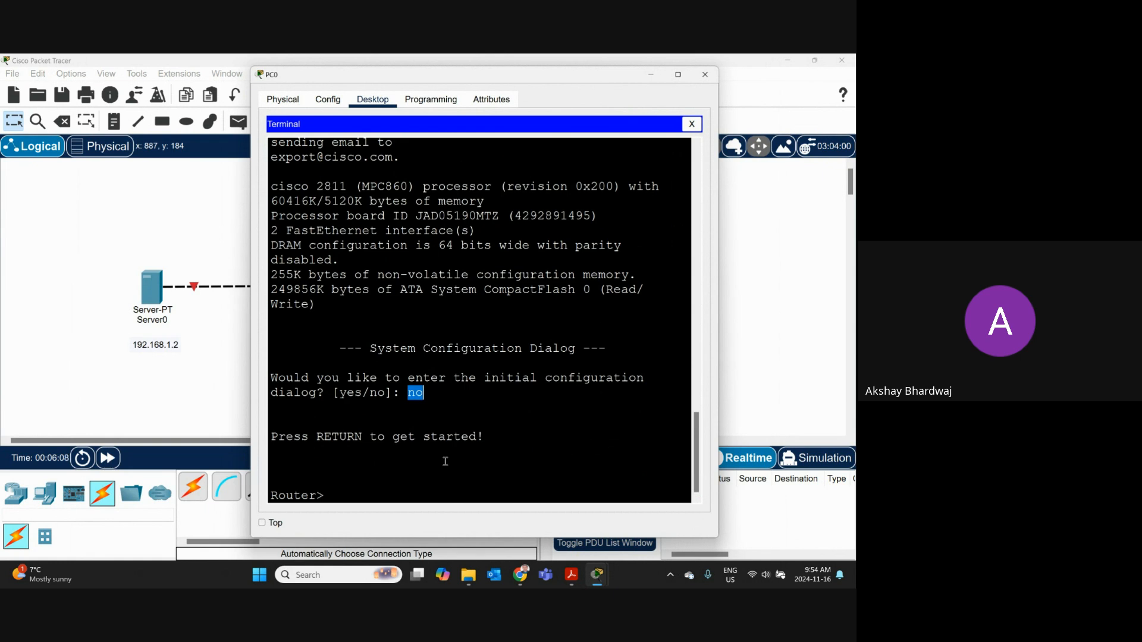
drag(324, 500, 265, 501)
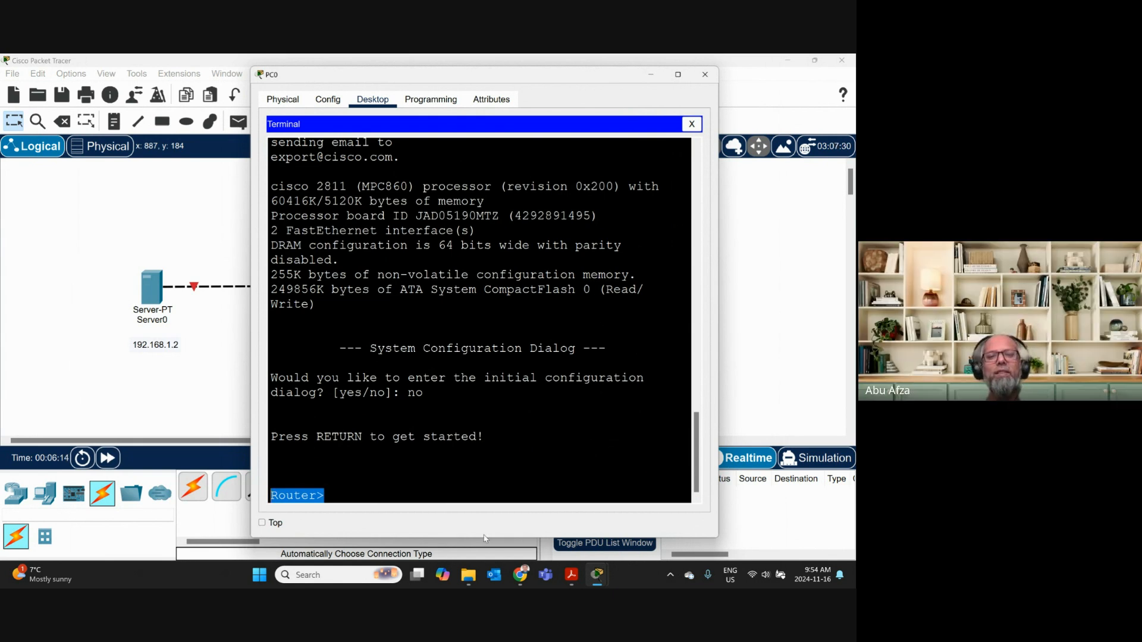
drag(480, 538, 482, 457)
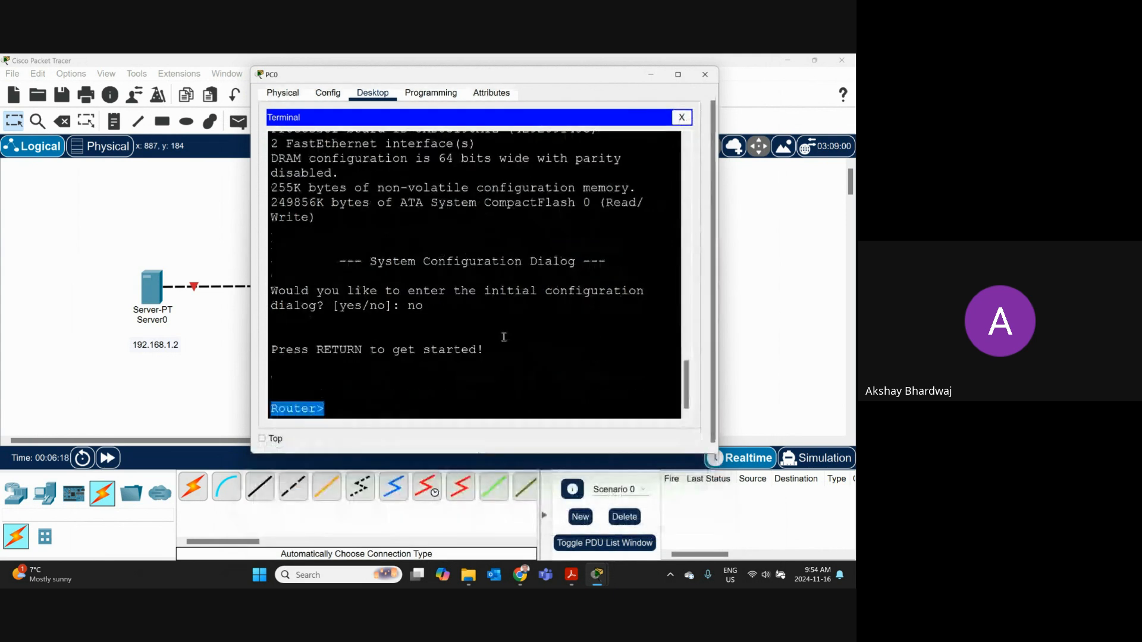
click(399, 405)
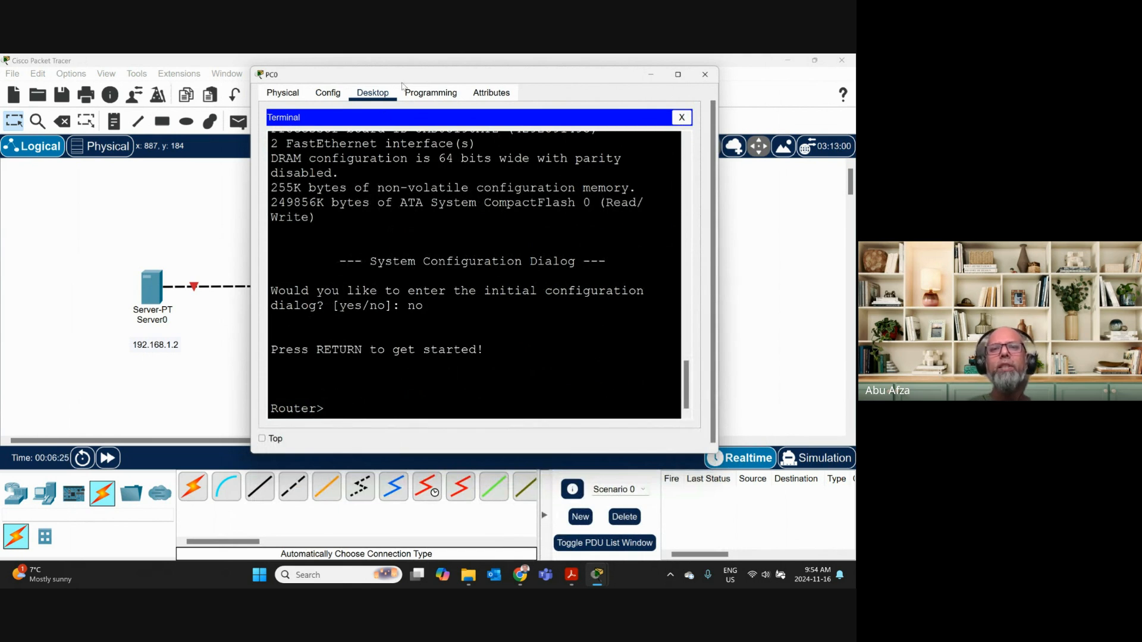
drag(402, 86, 538, 87)
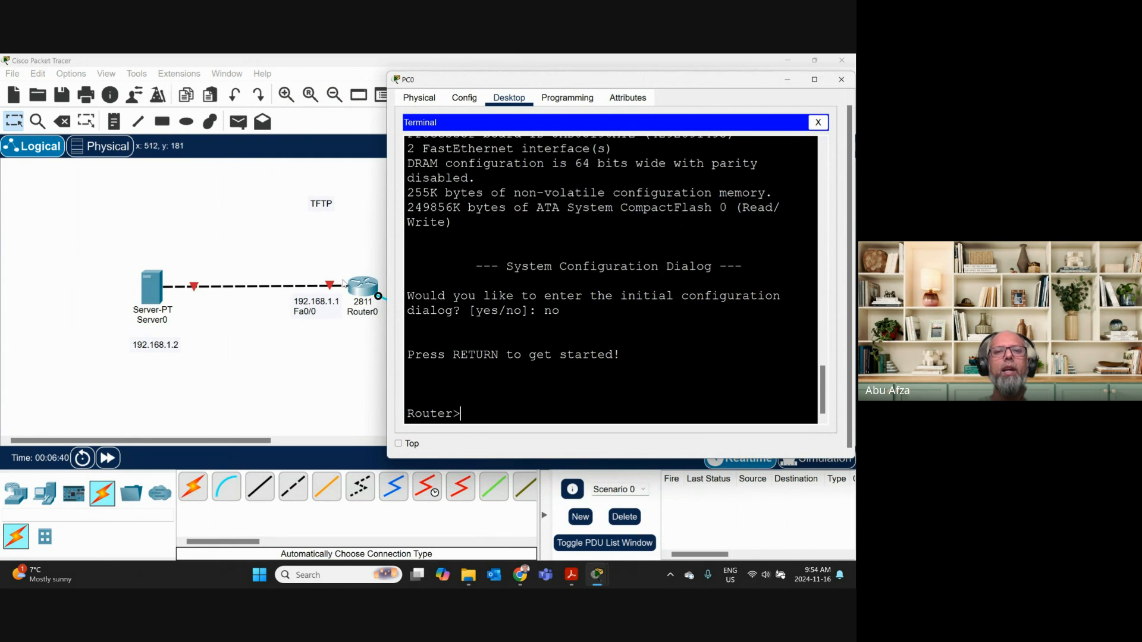
Open Router0 and look over its configuration settings and command-line interface.
click(354, 365)
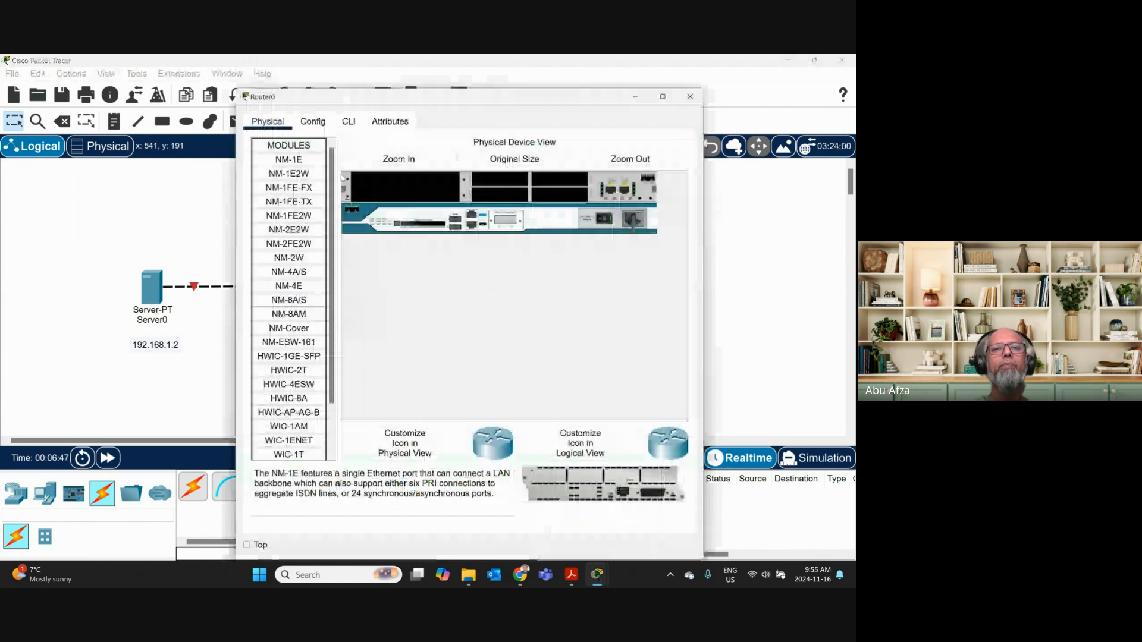
click(312, 122)
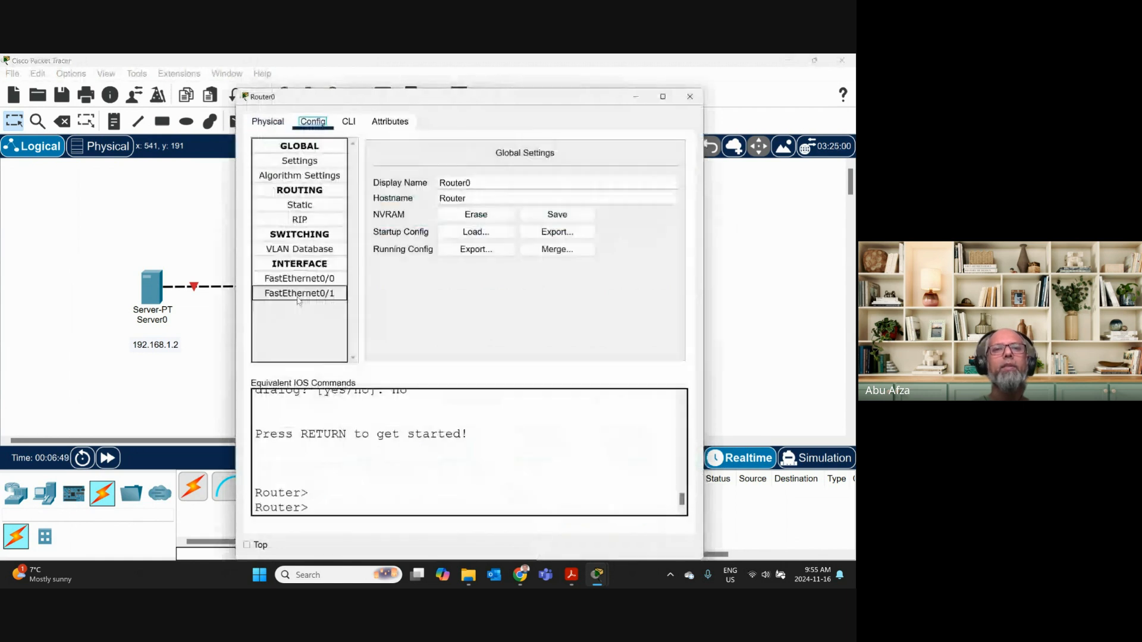
click(349, 122)
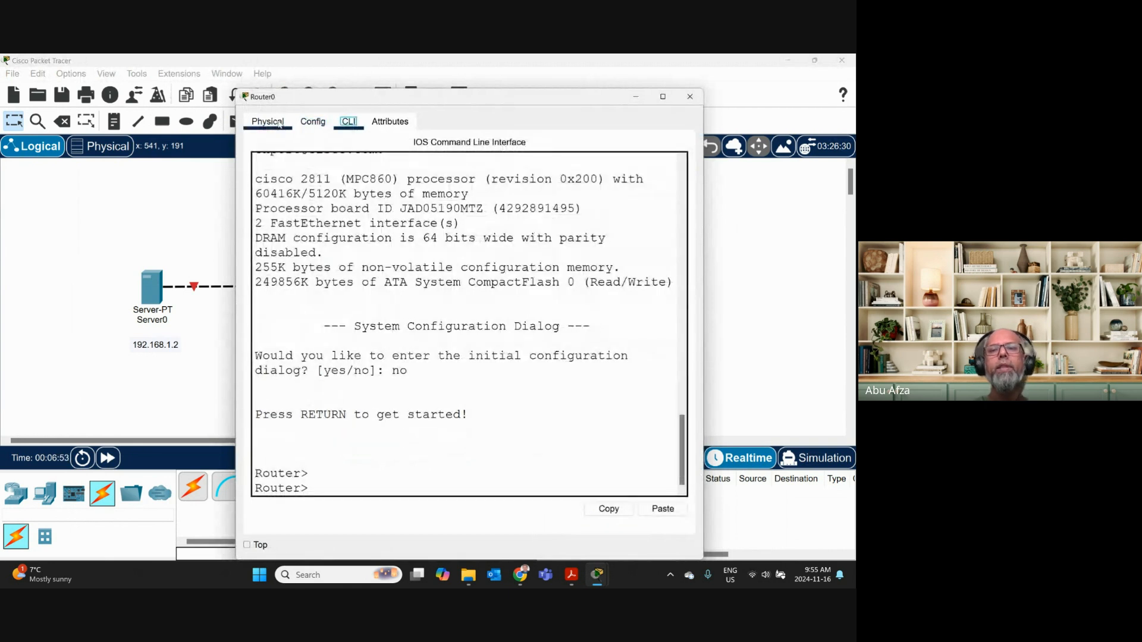
Zoom in on Router0's physical device view and widen the window to fit the whole router panel.
click(268, 122)
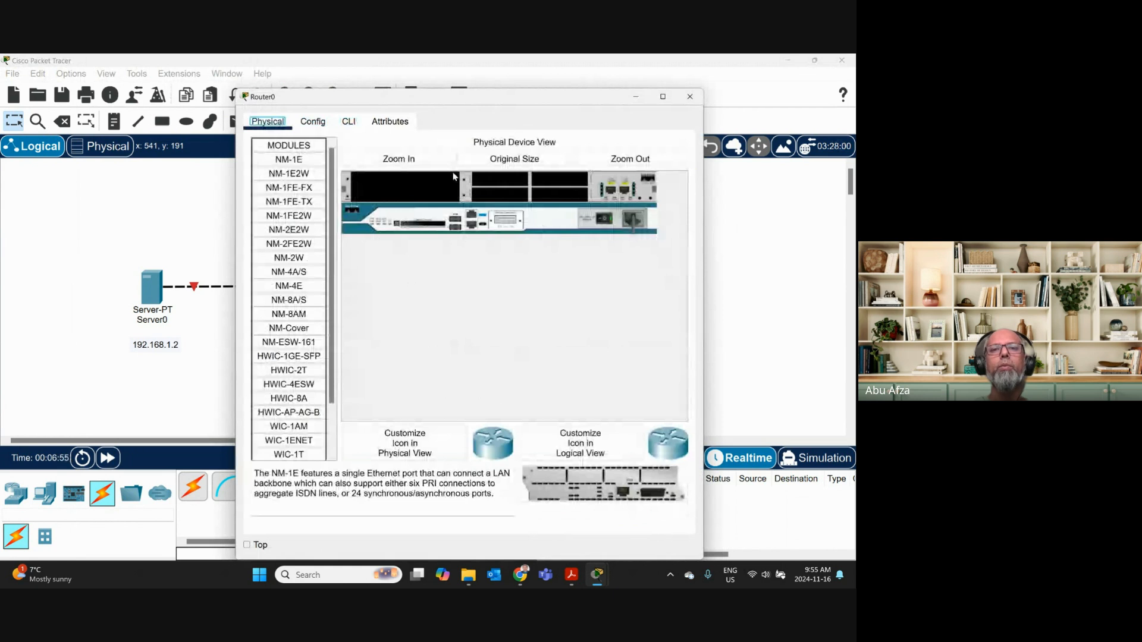
click(414, 161)
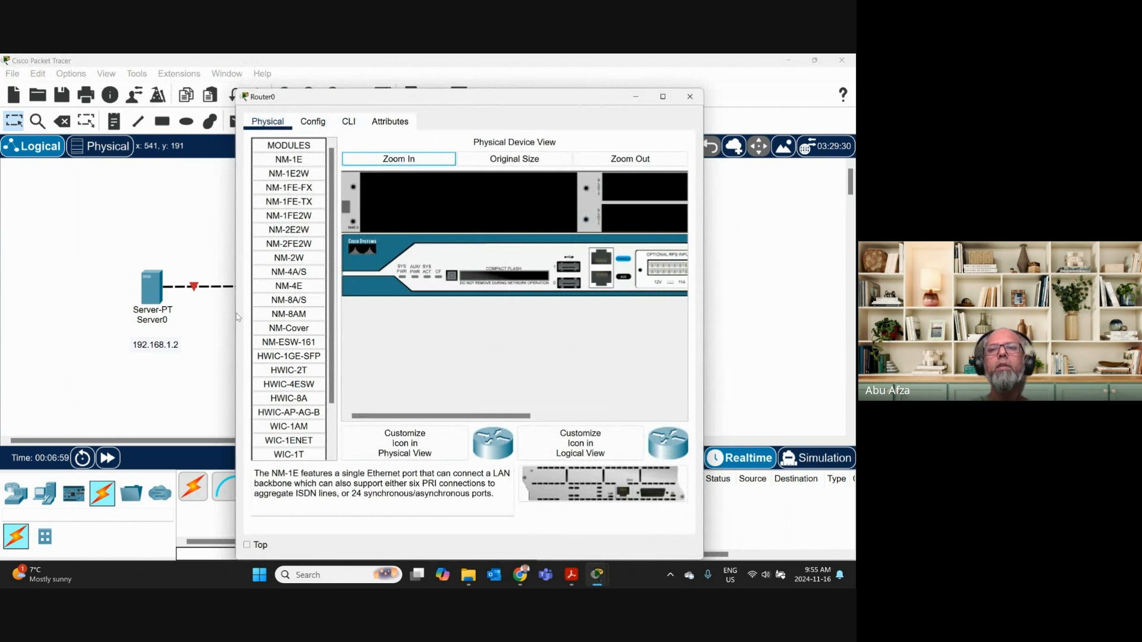
drag(236, 316, 22, 316)
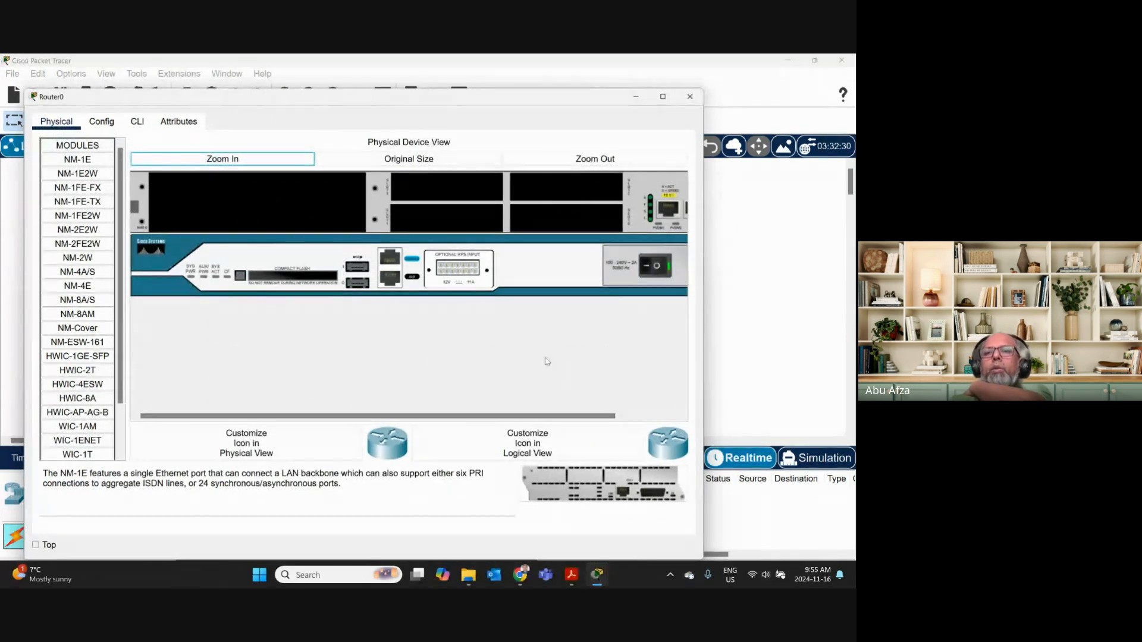
drag(703, 345, 815, 310)
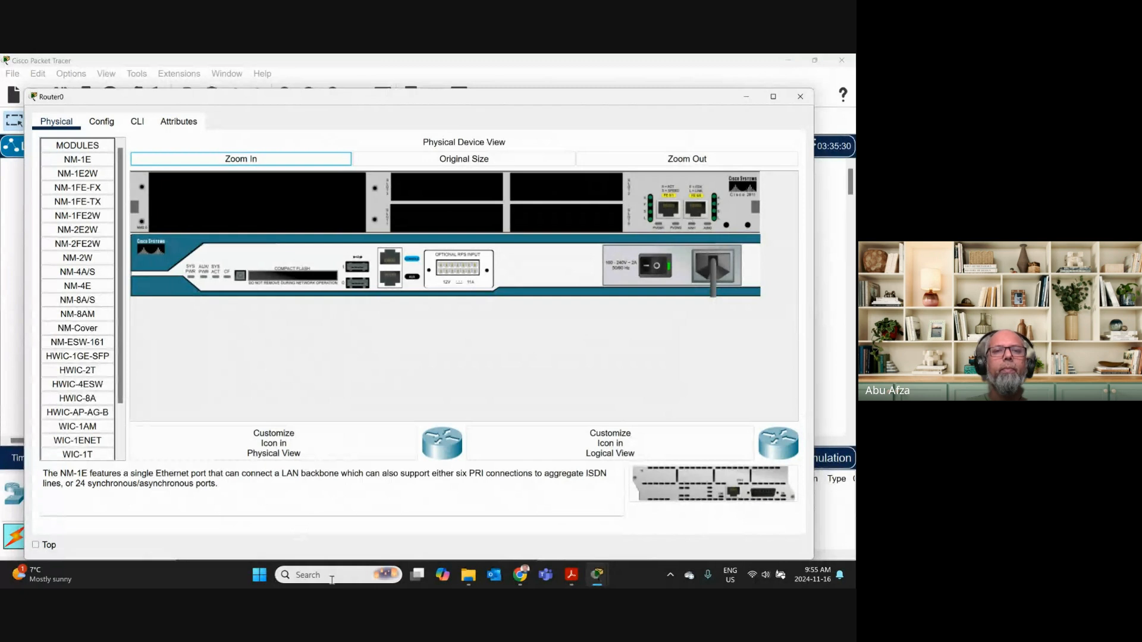
Capture a rectangular screenshot of Router0's whole physical panel with Snipping Tool.
click(332, 580)
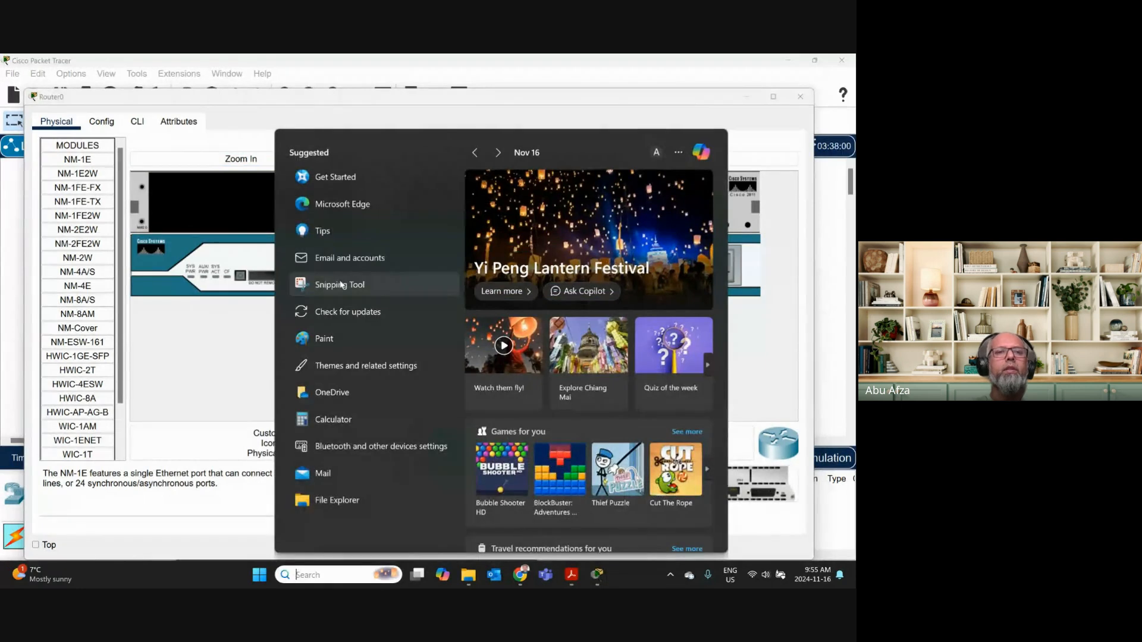
click(269, 297)
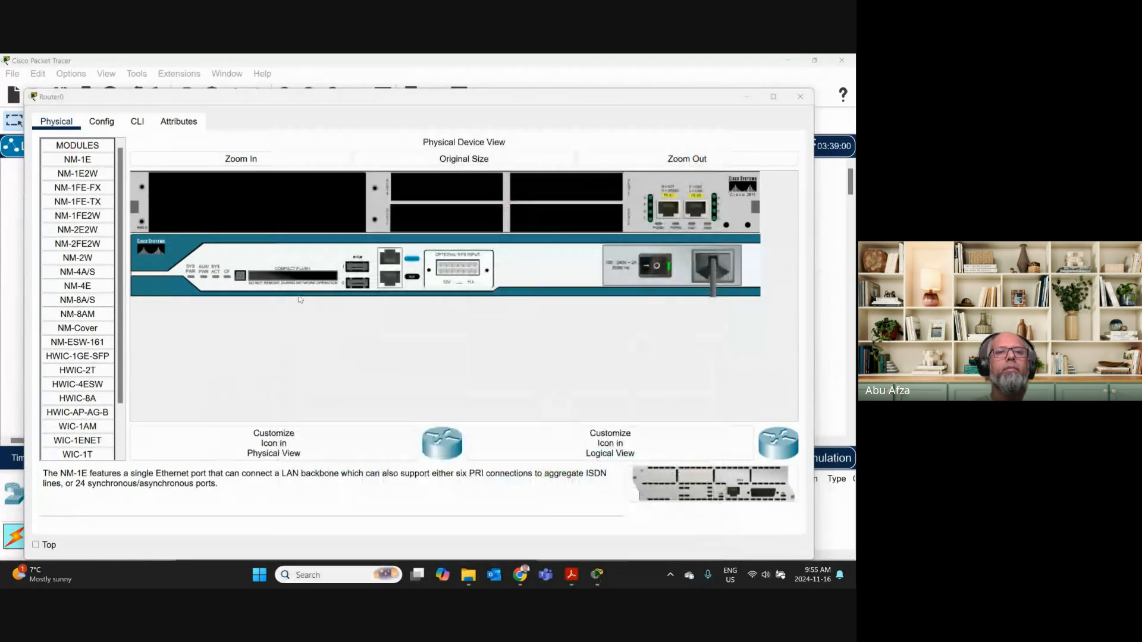
click(265, 254)
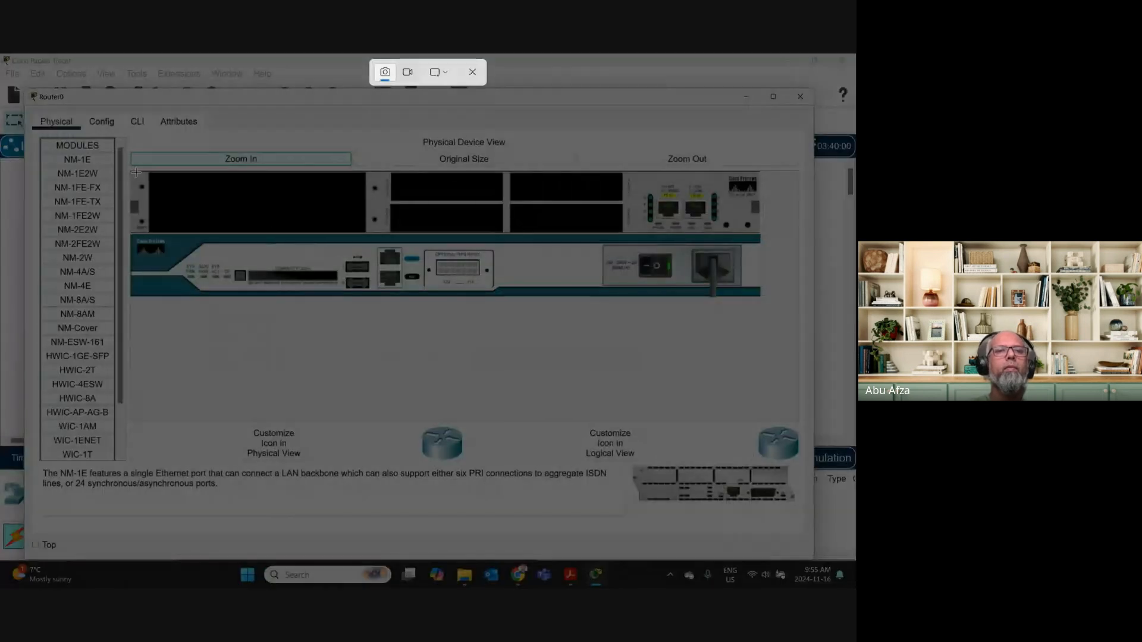
drag(133, 166, 762, 309)
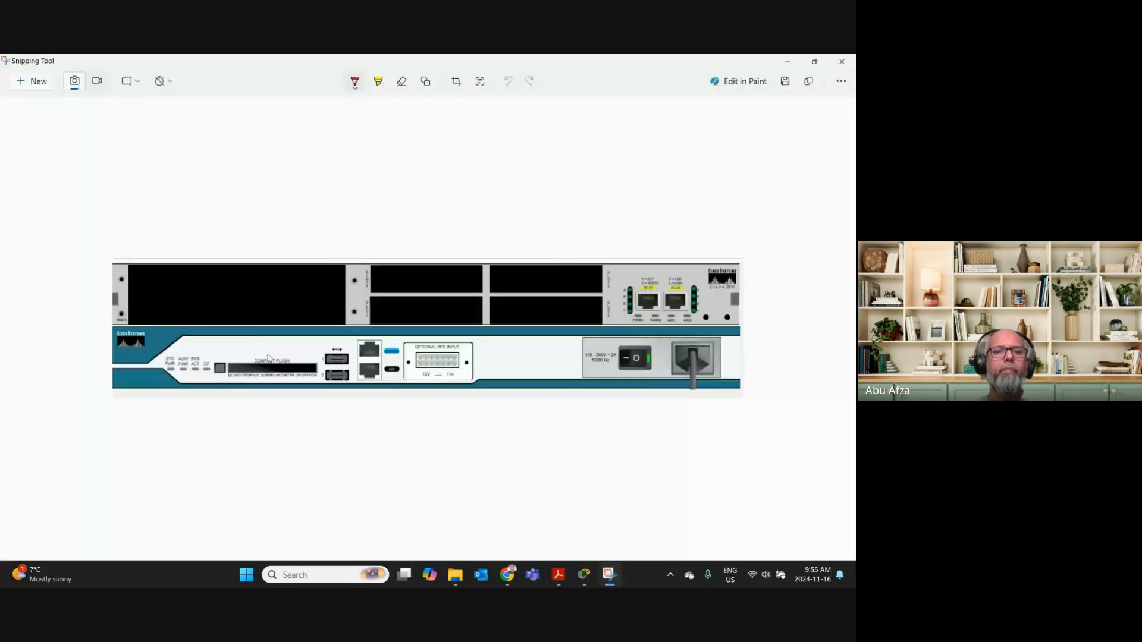
Circle the console port and its CONSOLE label in red pen on the router screenshot.
scroll(269, 358, up, 3)
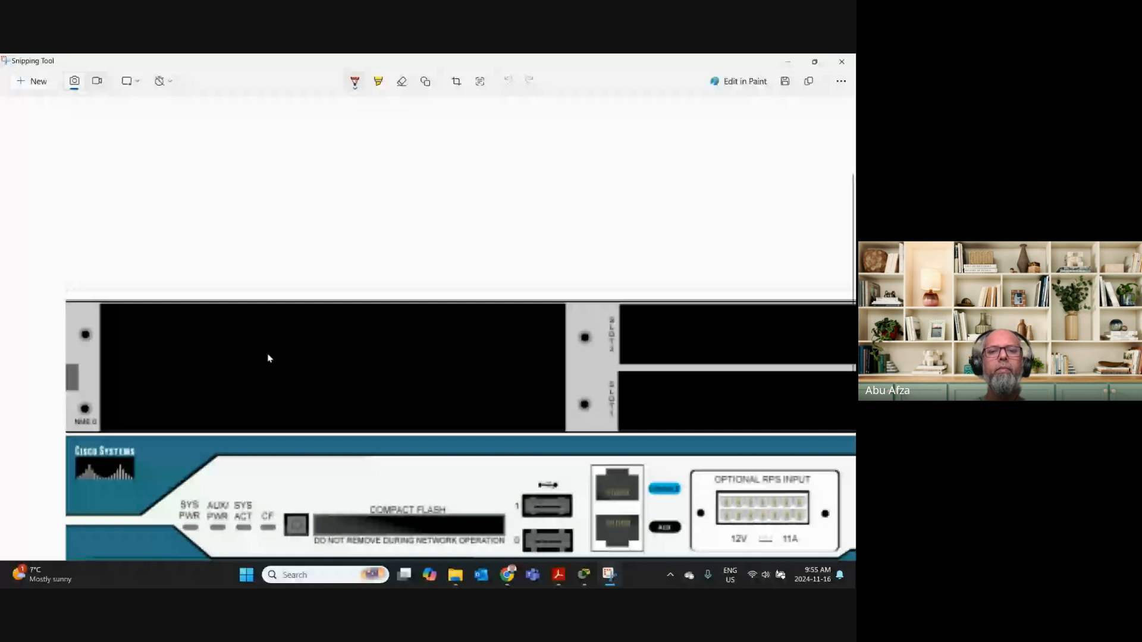
scroll(376, 381, down, 2)
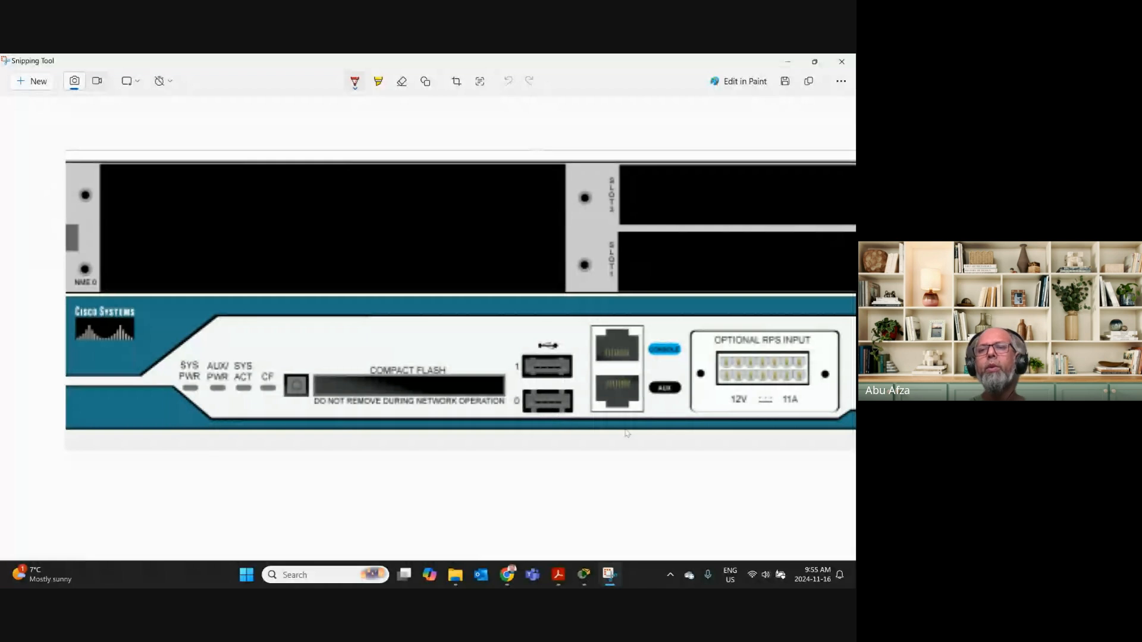
drag(685, 438, 516, 431)
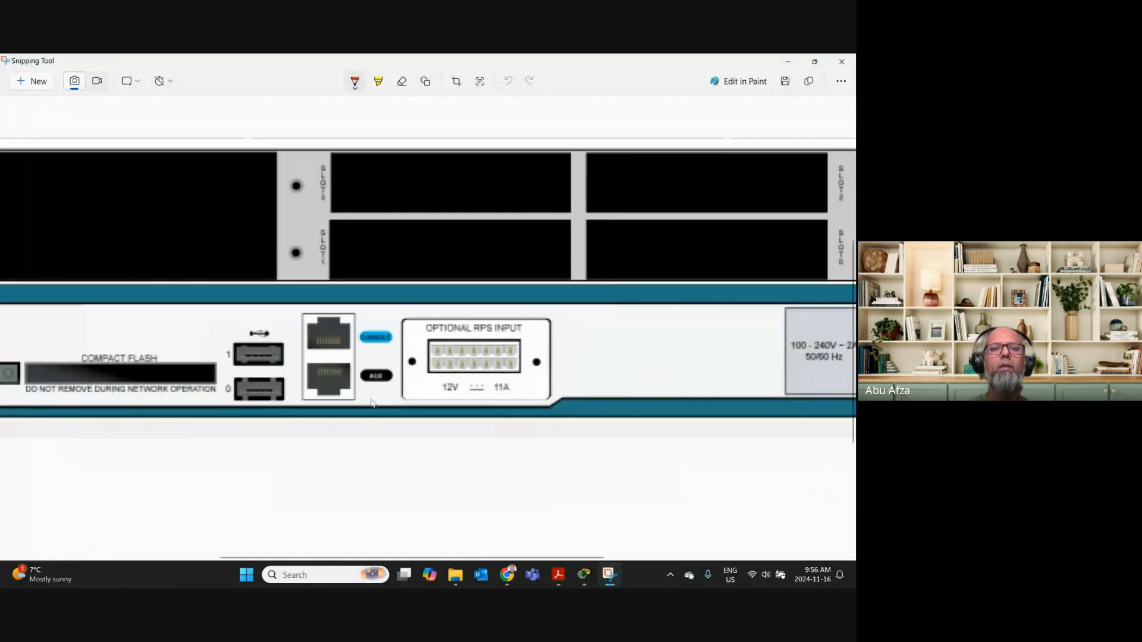
scroll(361, 368, up, 2)
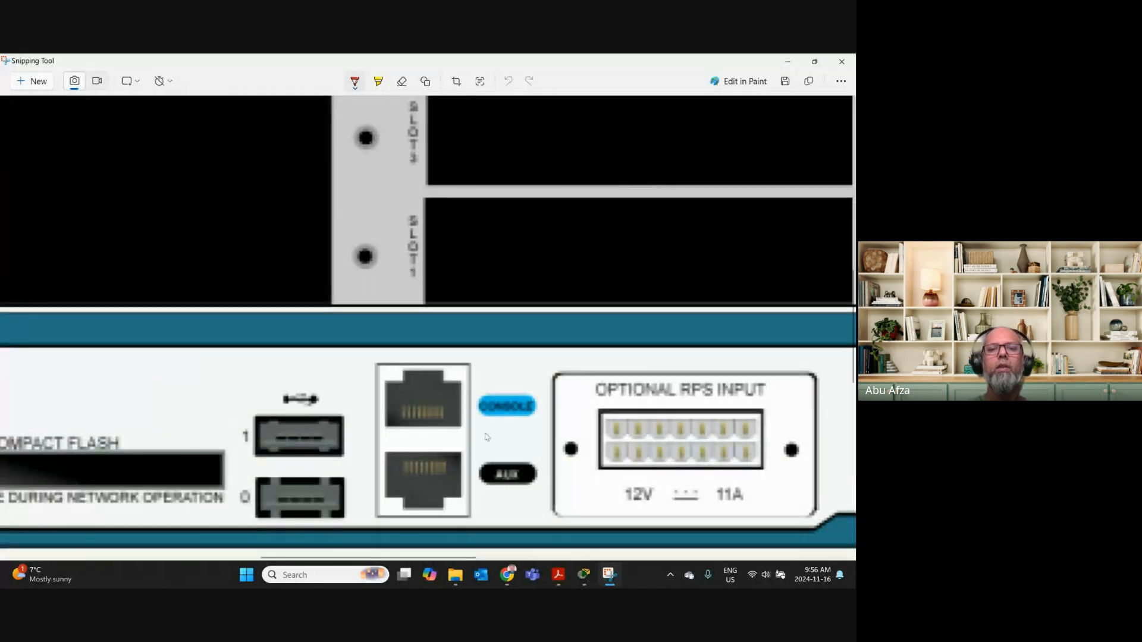
drag(489, 439, 392, 340)
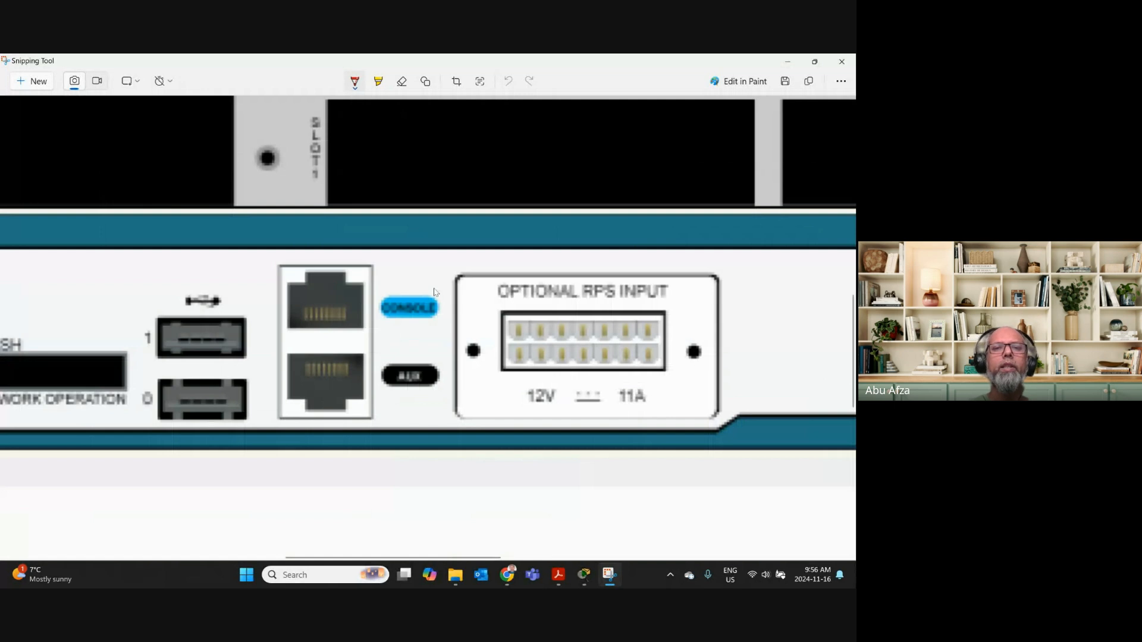
mouse_move(432, 282)
mouse_down()
mouse_move(345, 249)
mouse_move(321, 252)
mouse_move(383, 349)
mouse_move(447, 329)
mouse_move(433, 283)
mouse_up()
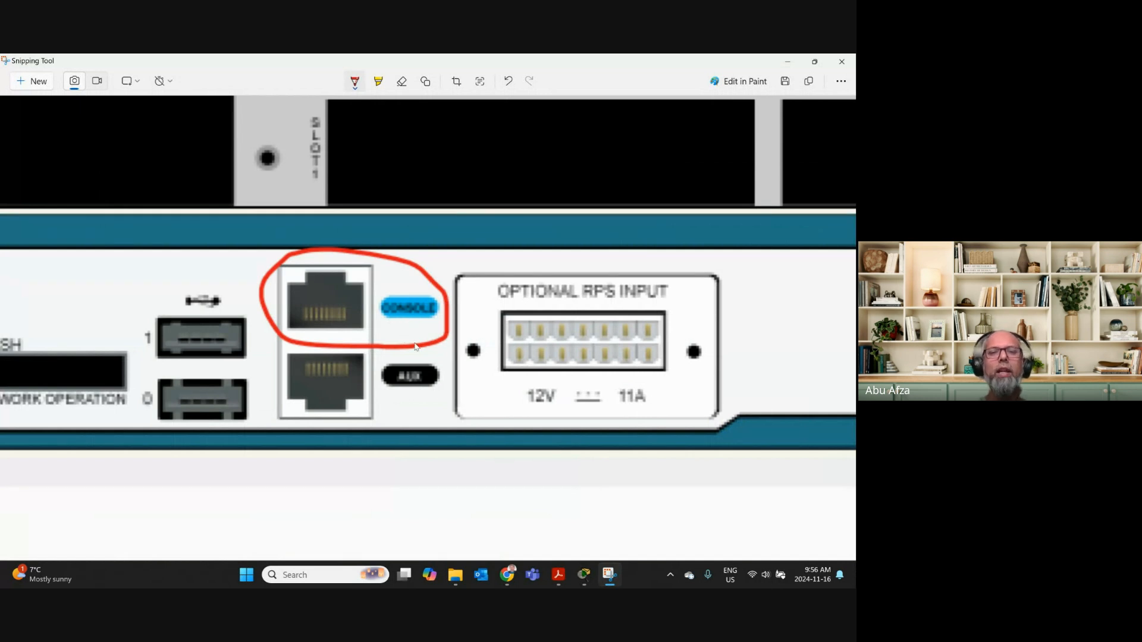
Examine the circled console port in relation to the whole router panel, and minimize the screenshot to return to Packet Tracer.
ctrl+scroll(415, 347, down, 2)
ctrl+scroll(415, 347, down, 3)
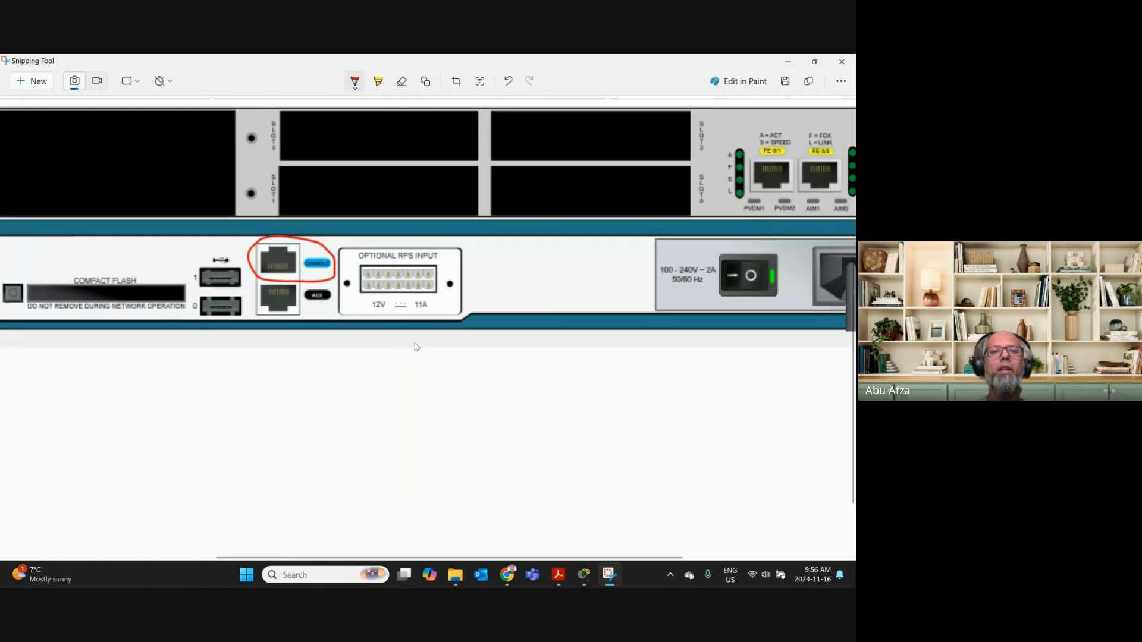
ctrl+scroll(415, 346, down, 2)
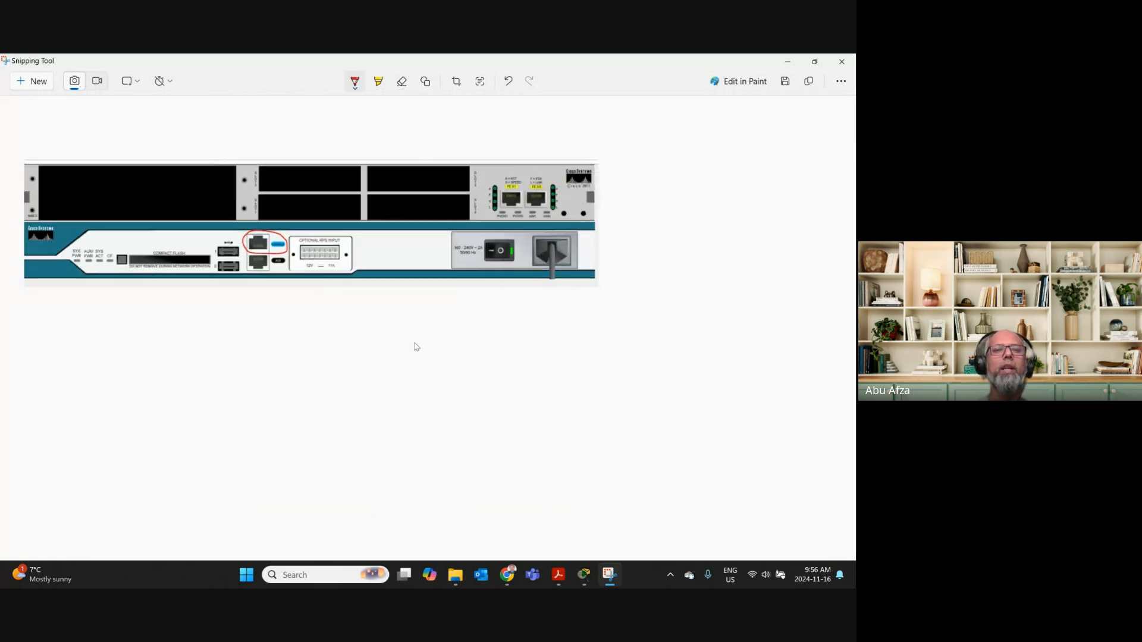
ctrl+scroll(277, 248, up, 5)
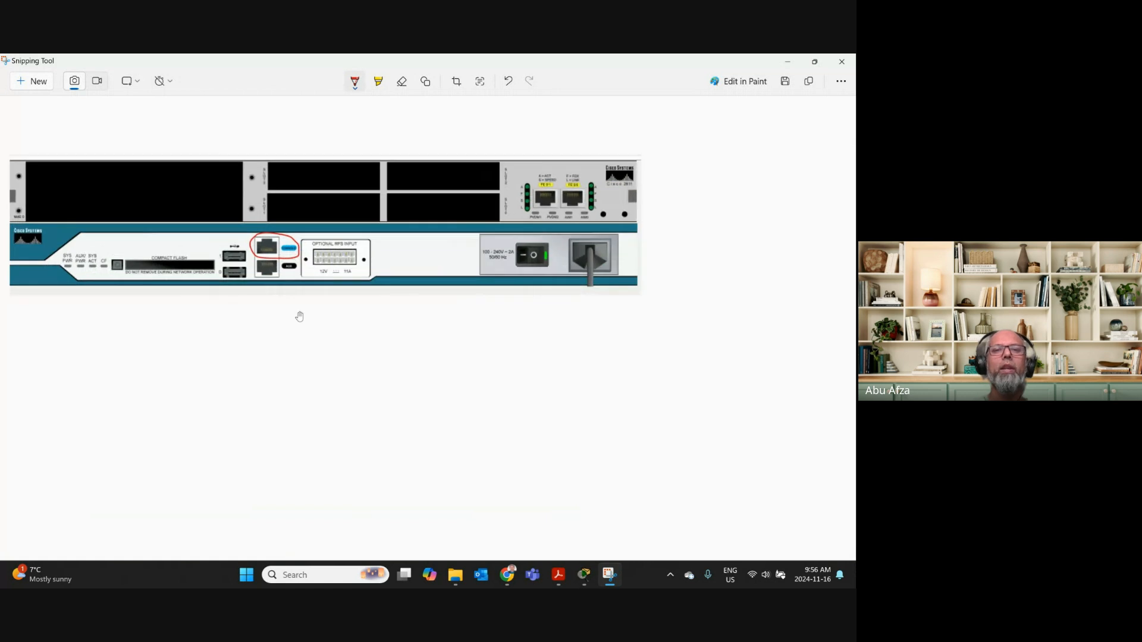
ctrl+scroll(474, 346, up, 1)
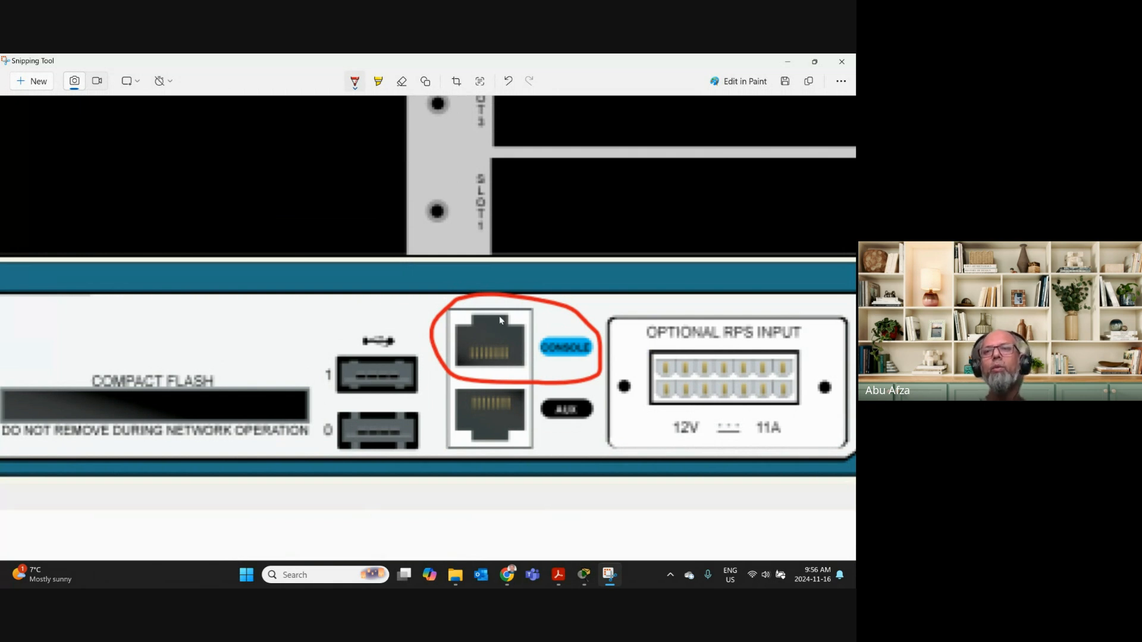
click(790, 63)
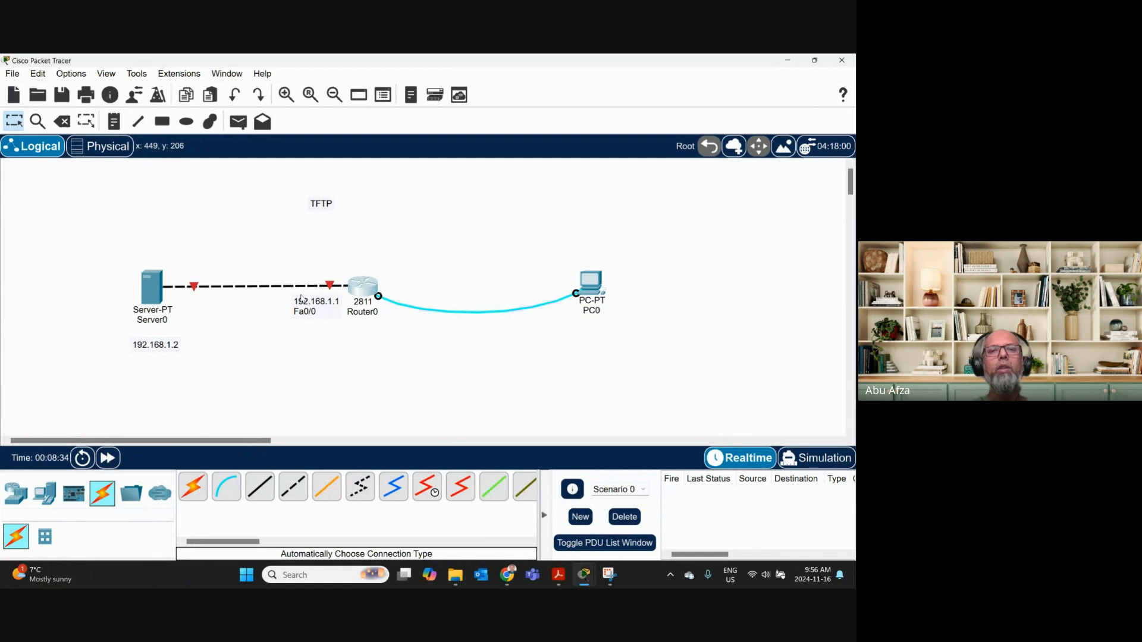
Bring PC0's terminal window to the front and shift it slightly, keeping the server side of the topology uncovered.
drag(366, 218, 649, 361)
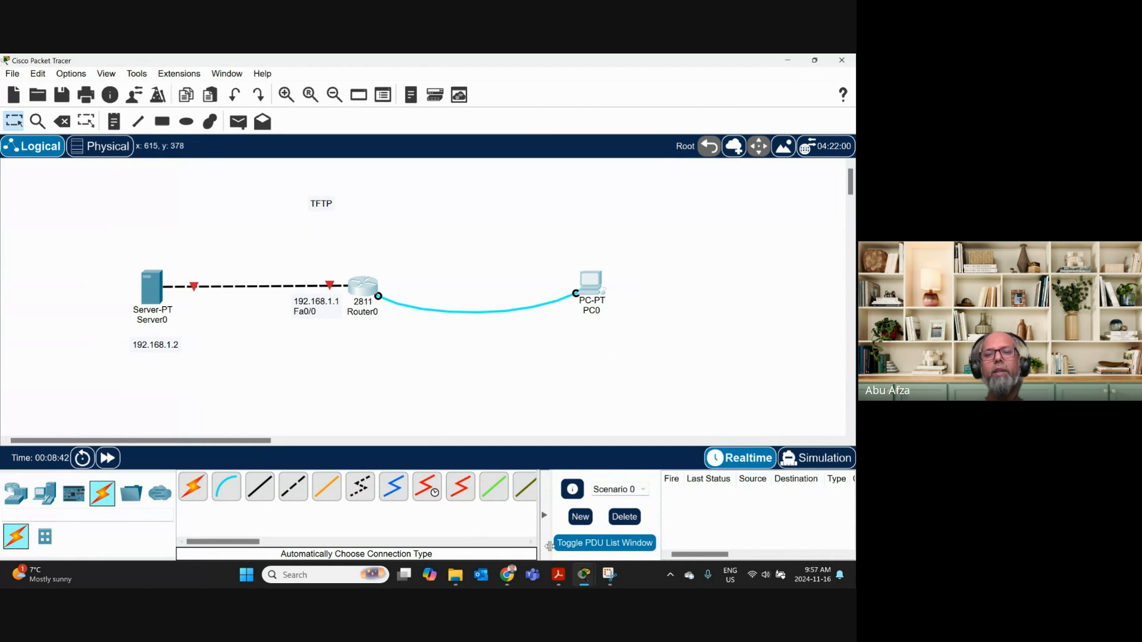
mouse_move(591, 581)
click(647, 511)
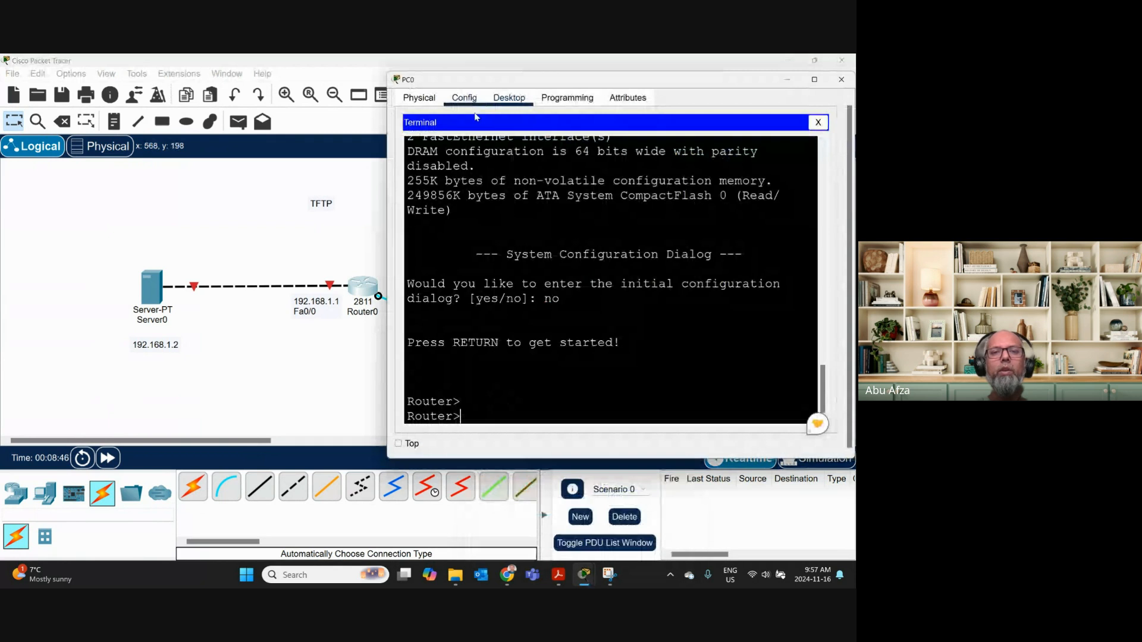
drag(481, 85, 467, 78)
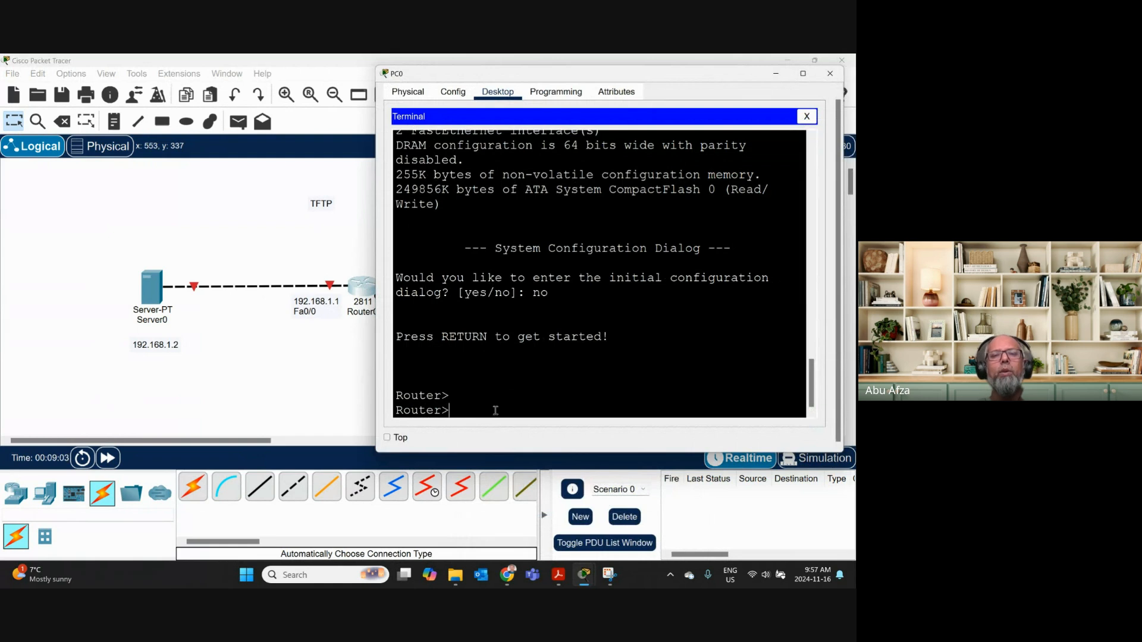
Rename Router0 as OldRouter in the topology.
click(374, 313)
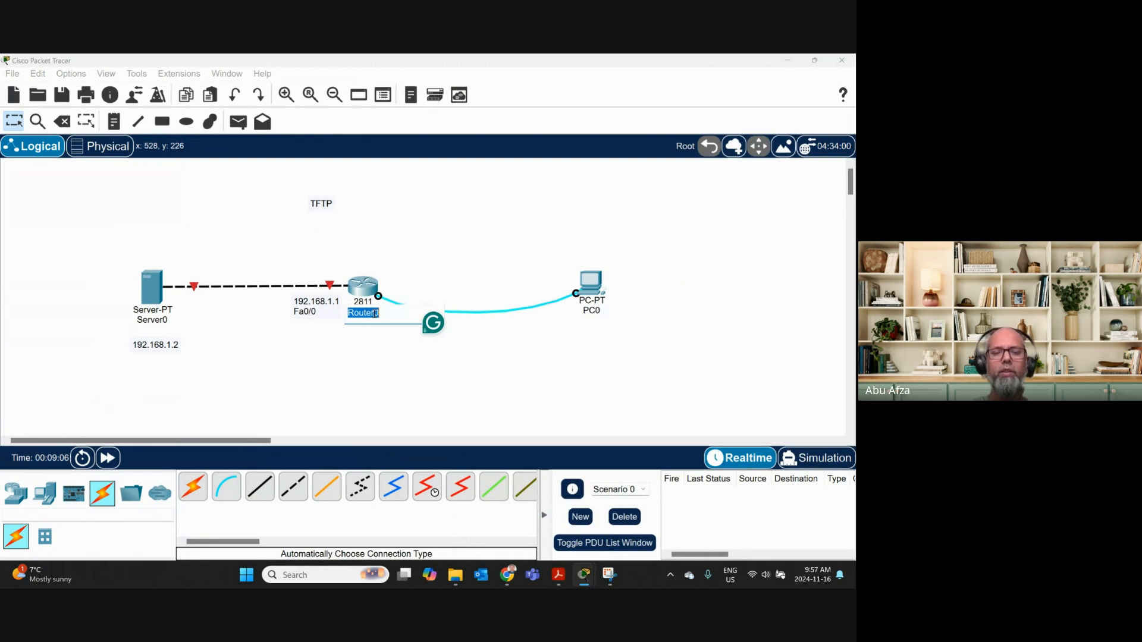
text(OldRouter)
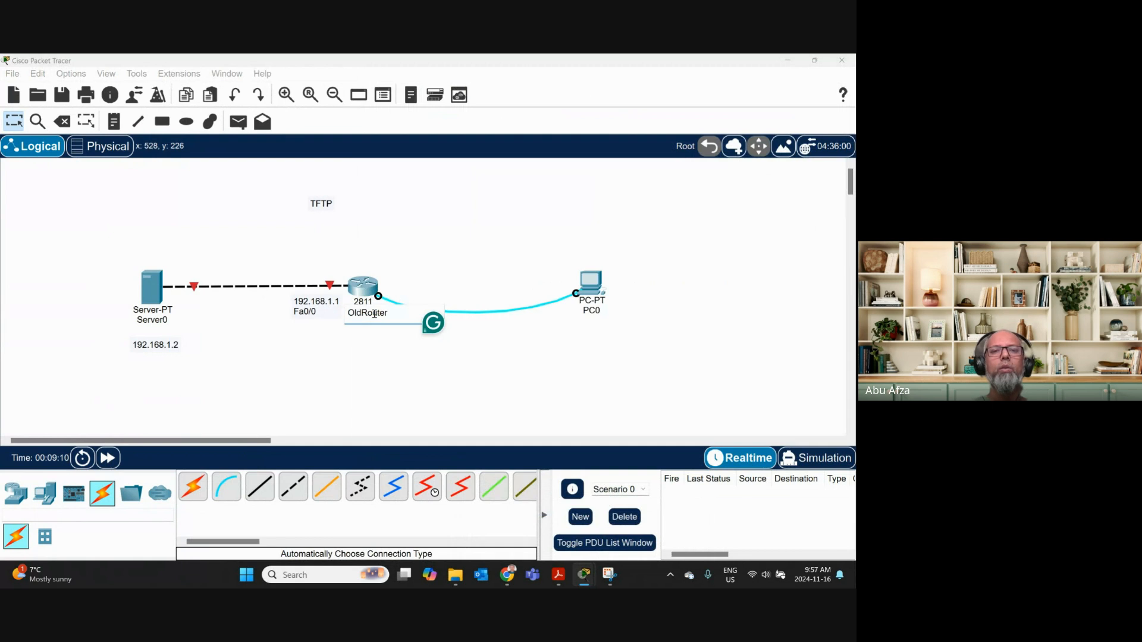
click(378, 372)
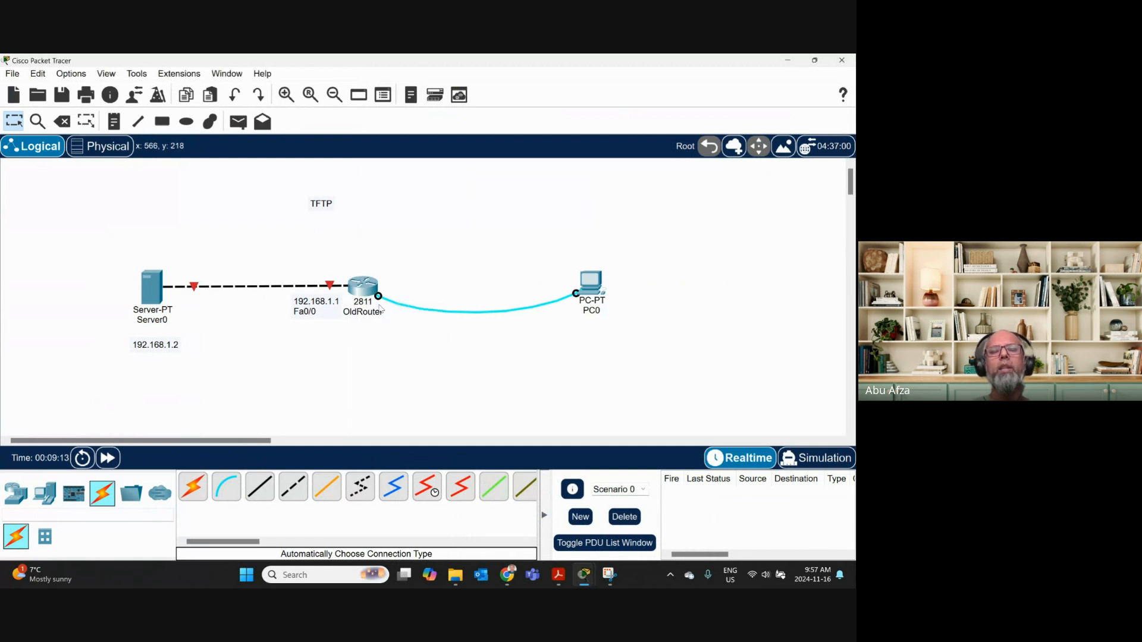
mouse_move(364, 310)
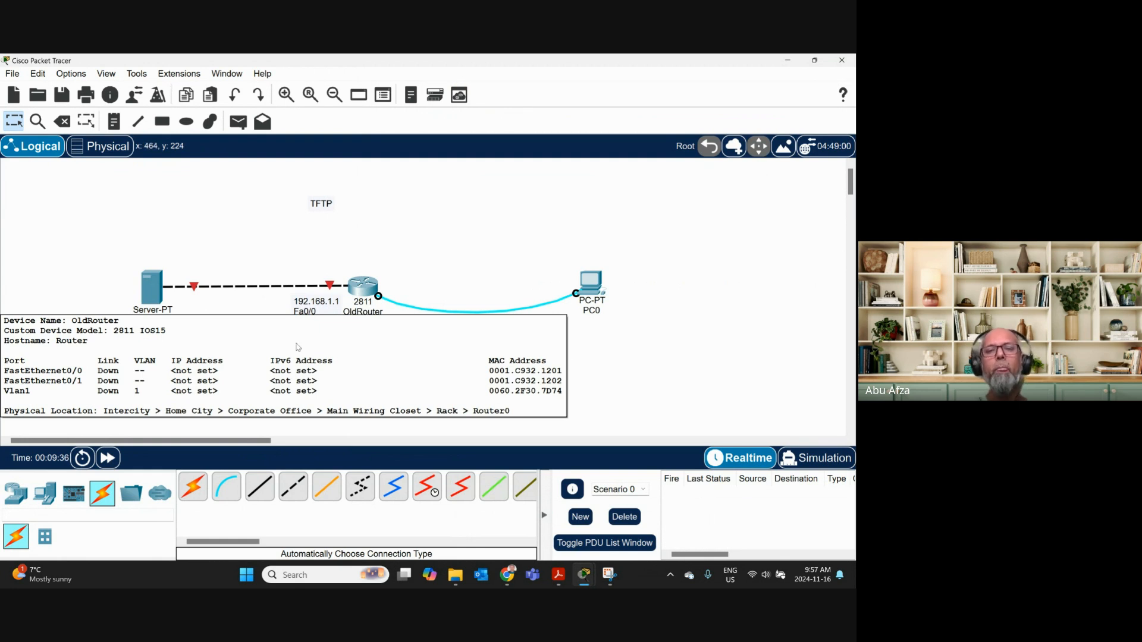
Return to PC0's terminal and enter privileged mode with "en" and global configuration mode with "config ter".
mouse_move(591, 584)
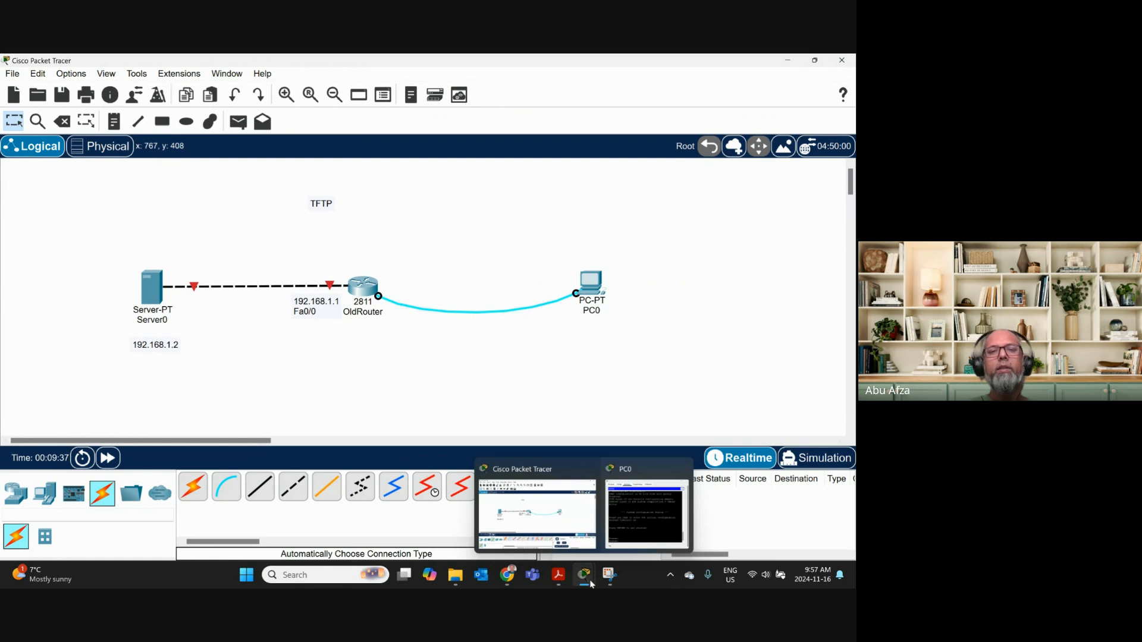
click(647, 513)
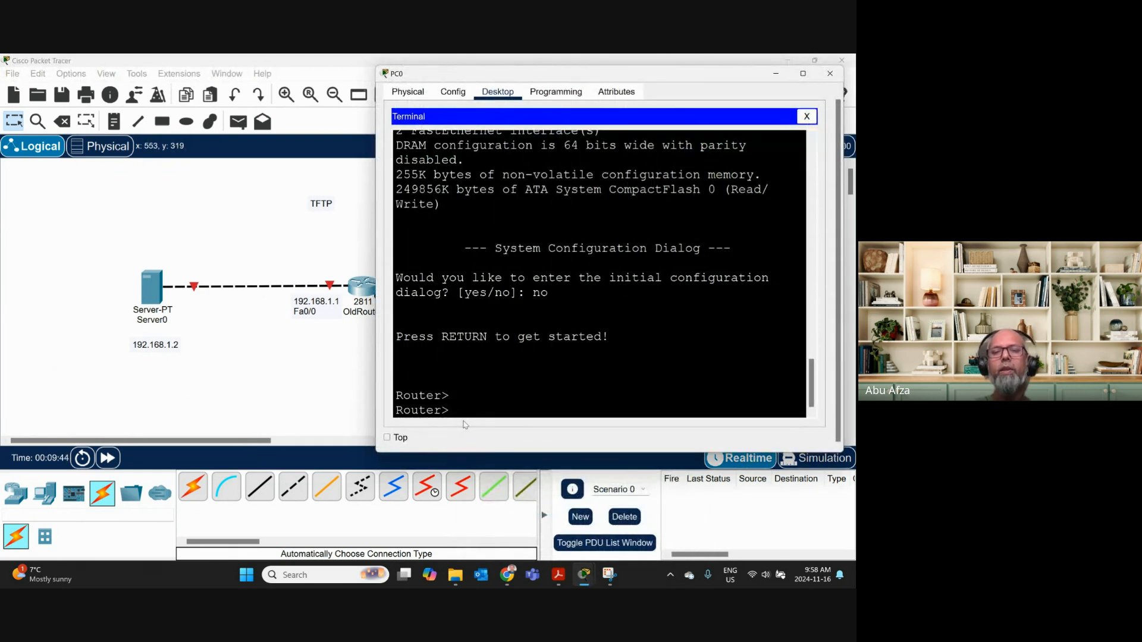
text(en)
key(Return)
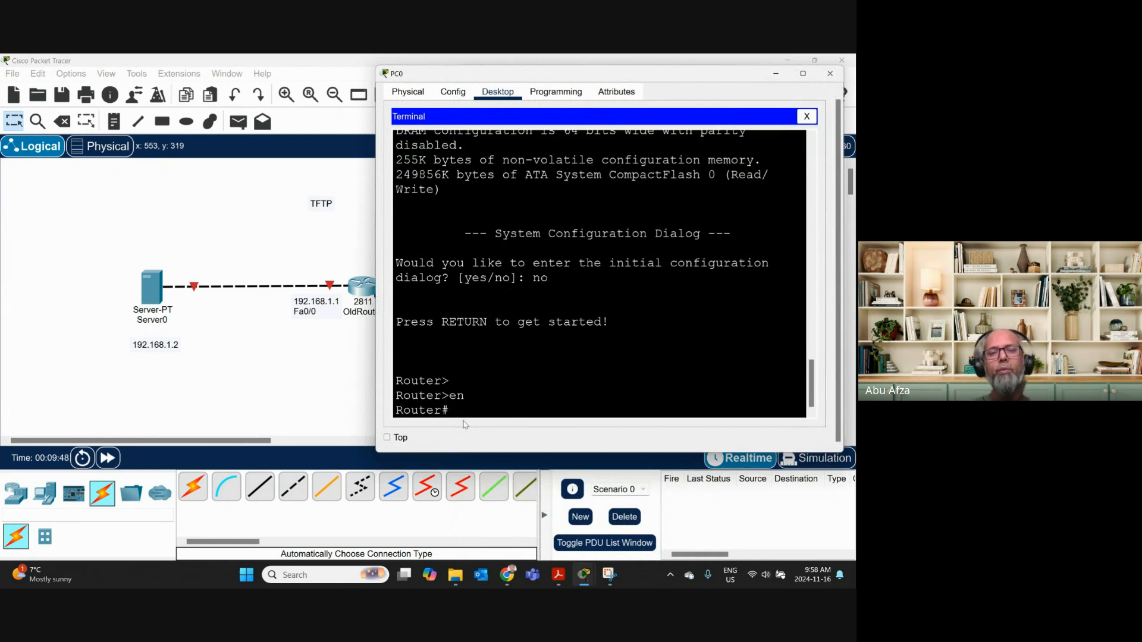
text(co)
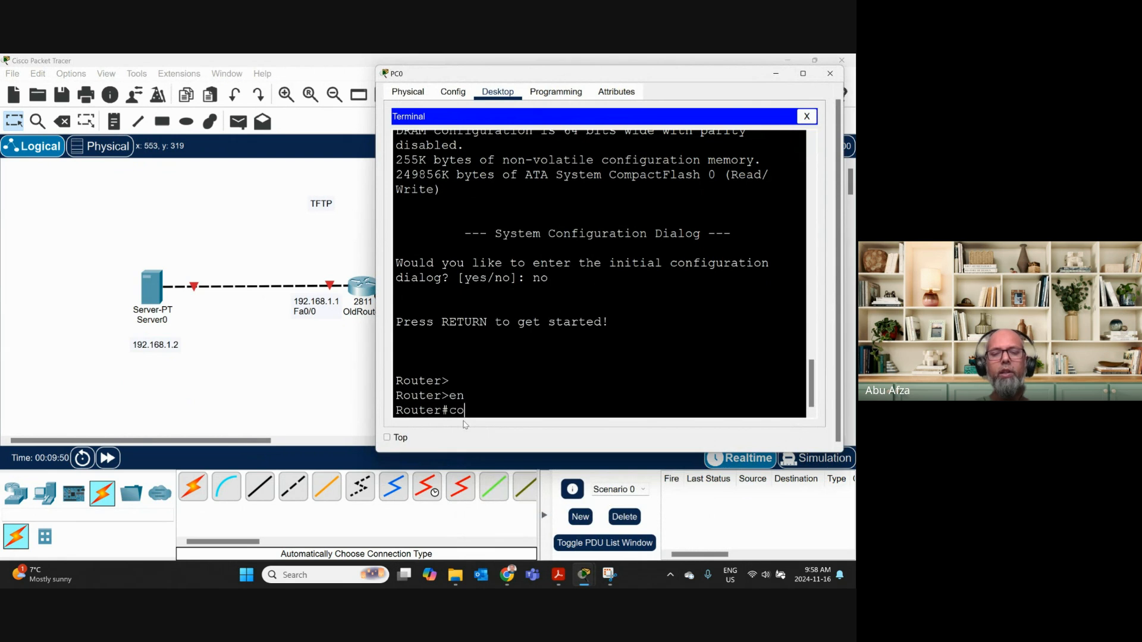
text(nfig ter)
key(Return)
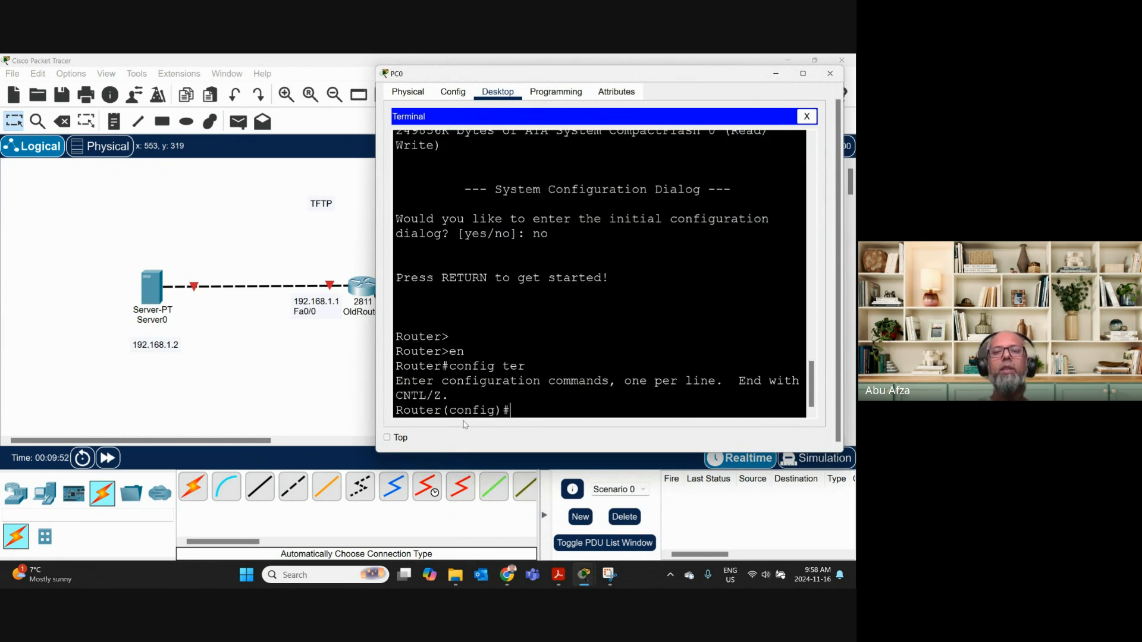
Set the router's hostname to OldRouter with the hostname command.
text(host)
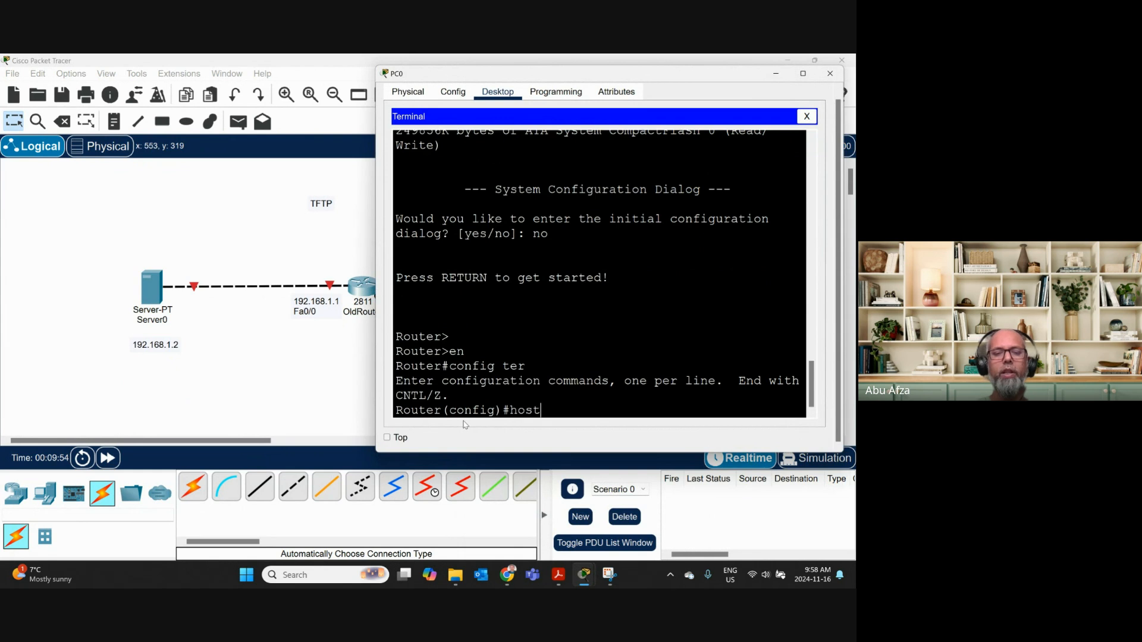
text(name O)
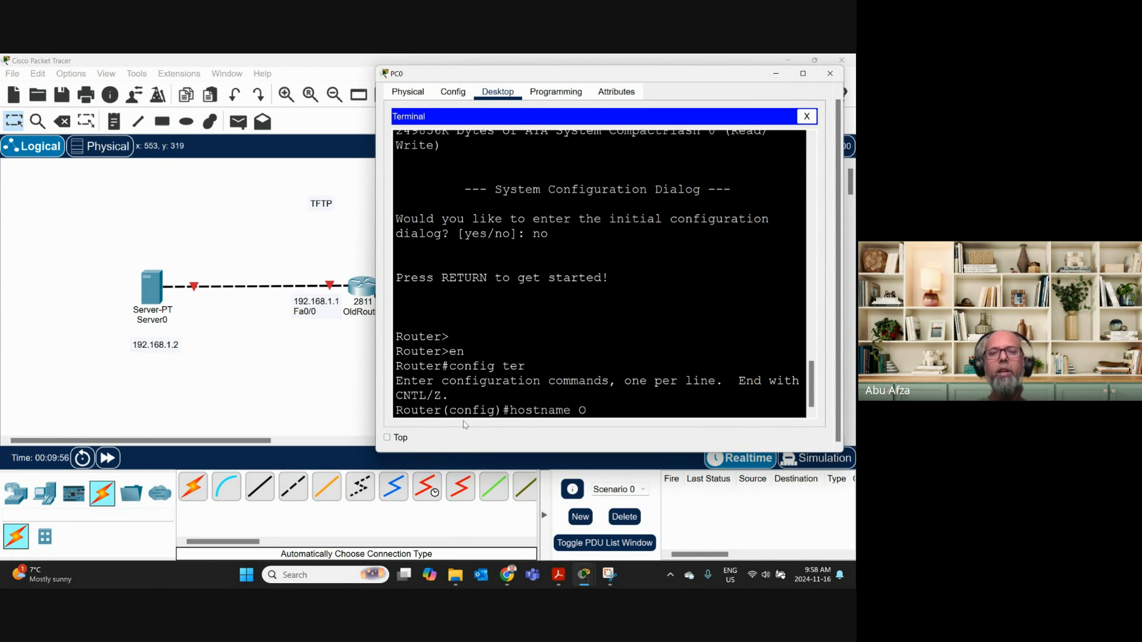
text(ldRouter)
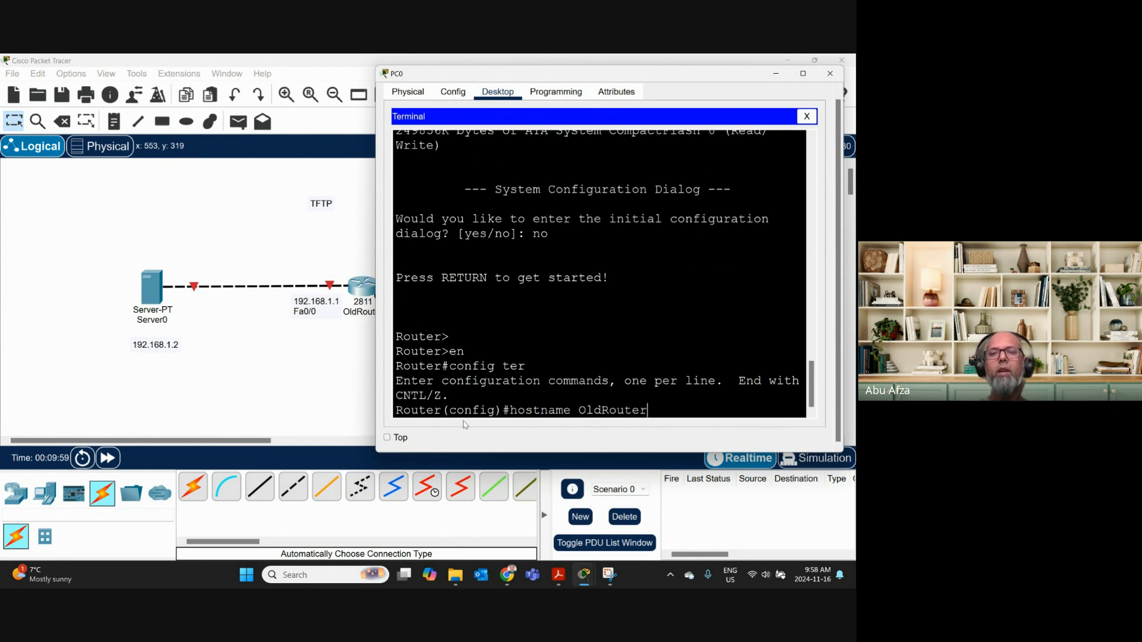
key(Return)
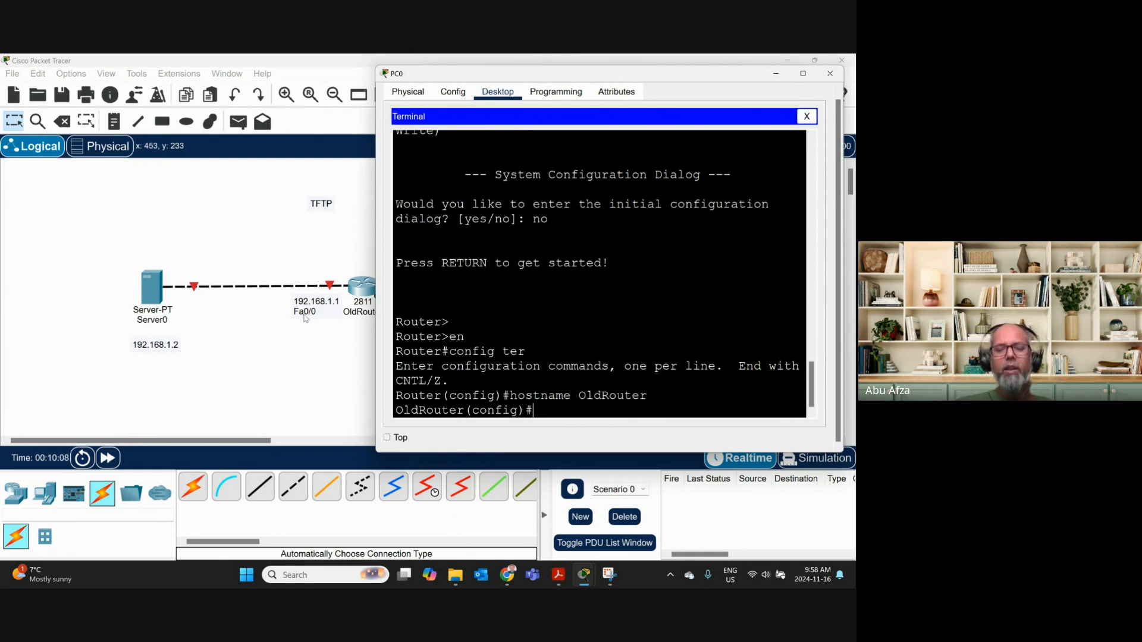
Enter interface configuration mode for Fa0/0 on OldRouter with "int fa0/0".
text(int)
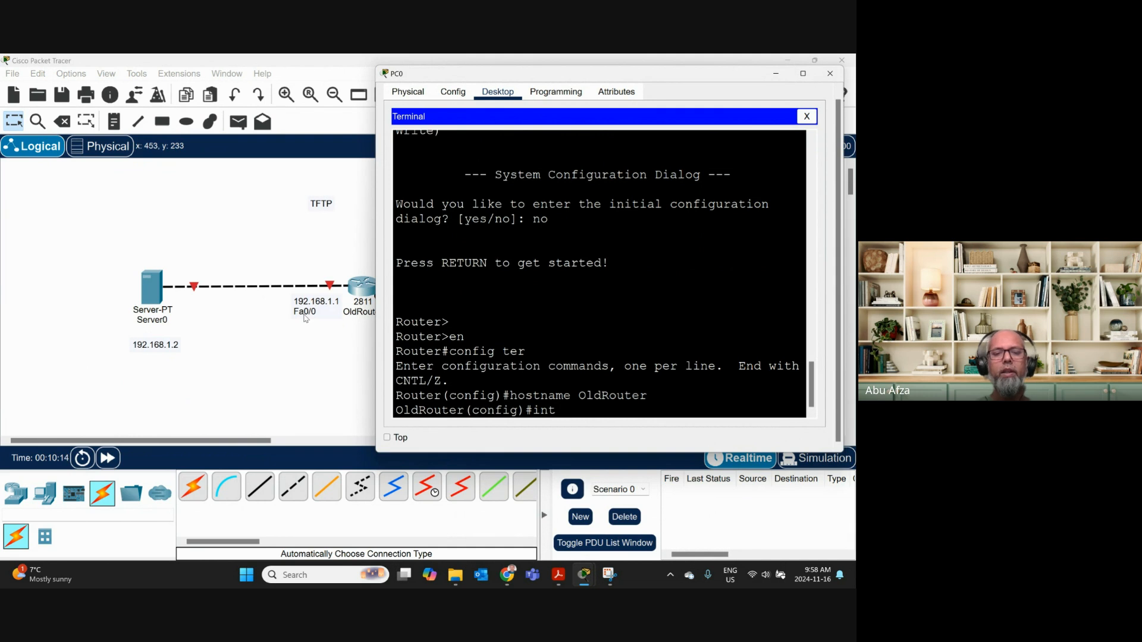
text( f)
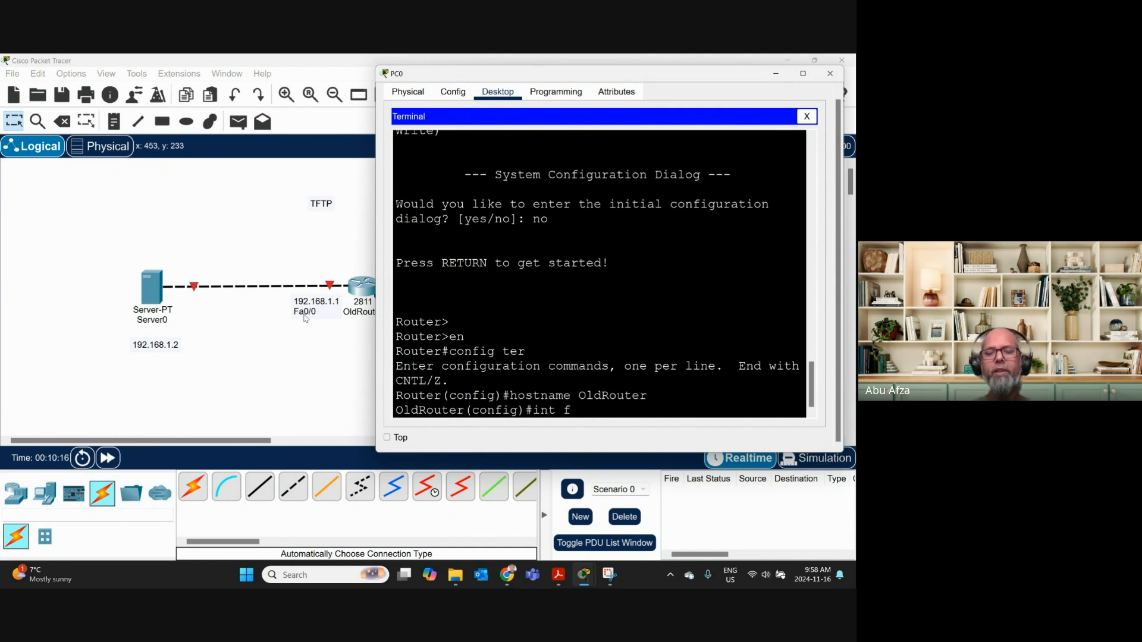
text(a0/0)
key(Return)
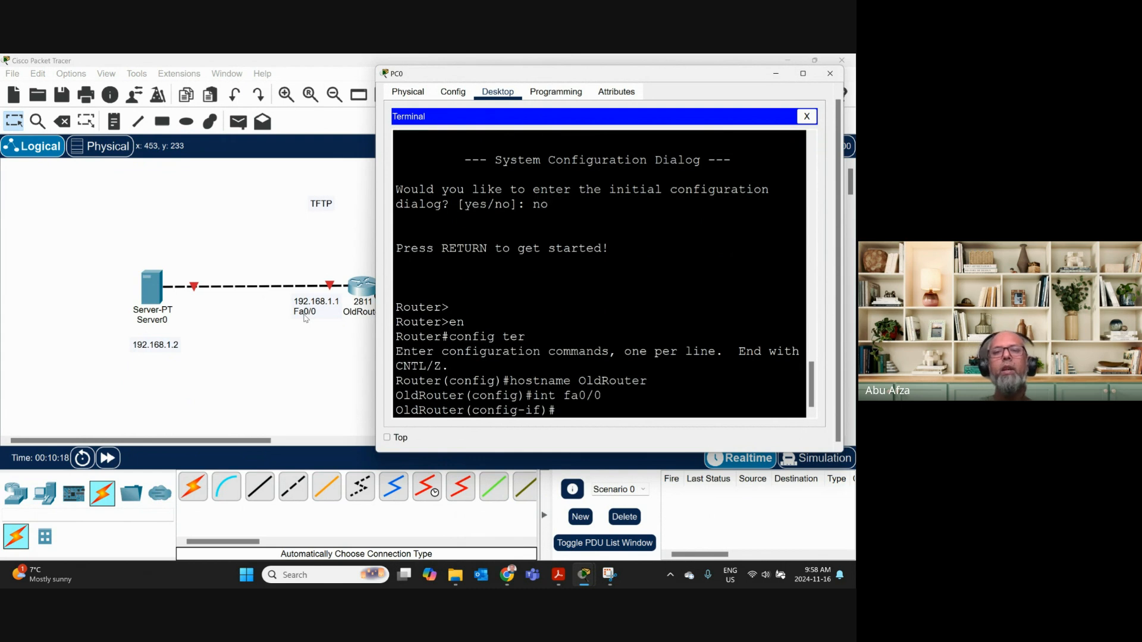
Assign the Fa0/0 interface the IP address 192.168.1.1 with subnet mask 255.255.255.0.
text(ip add)
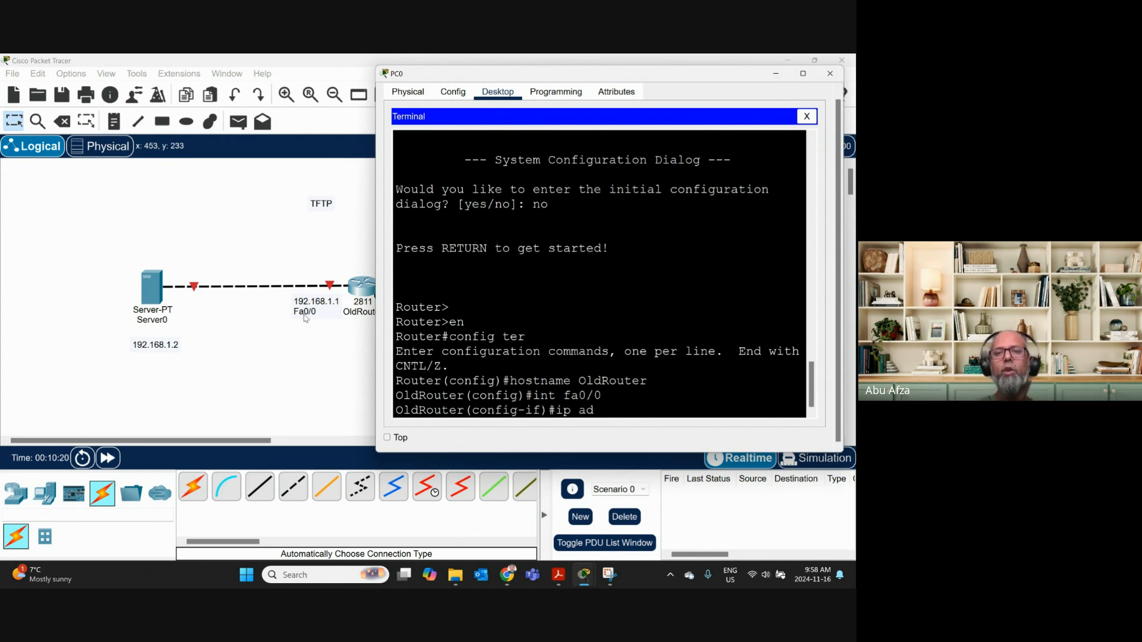
key(Tab)
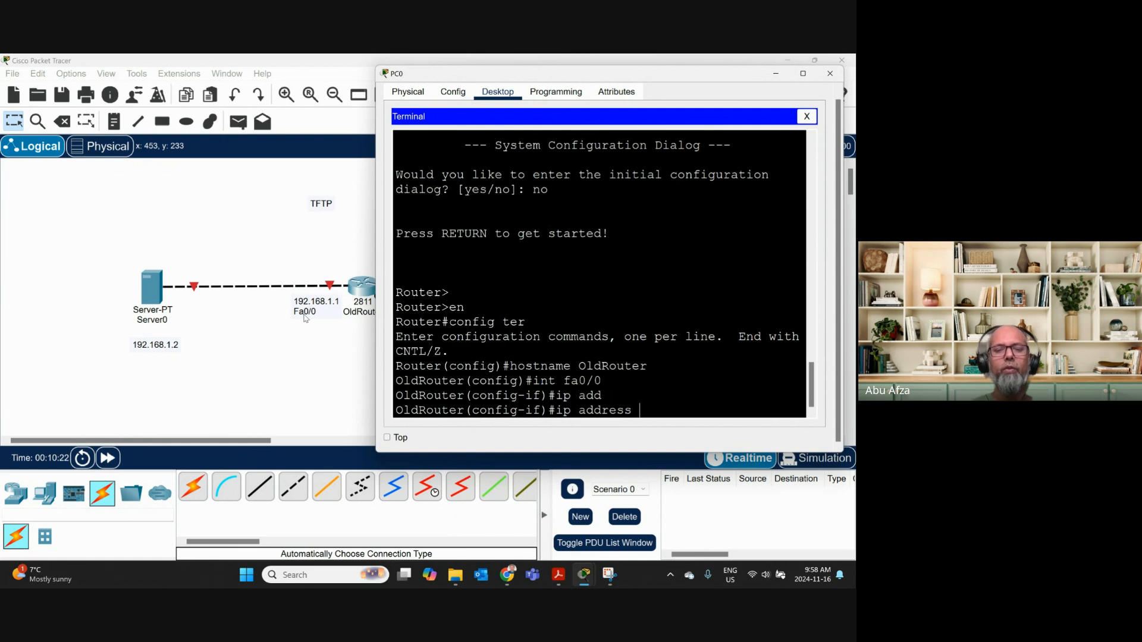
text(192.1)
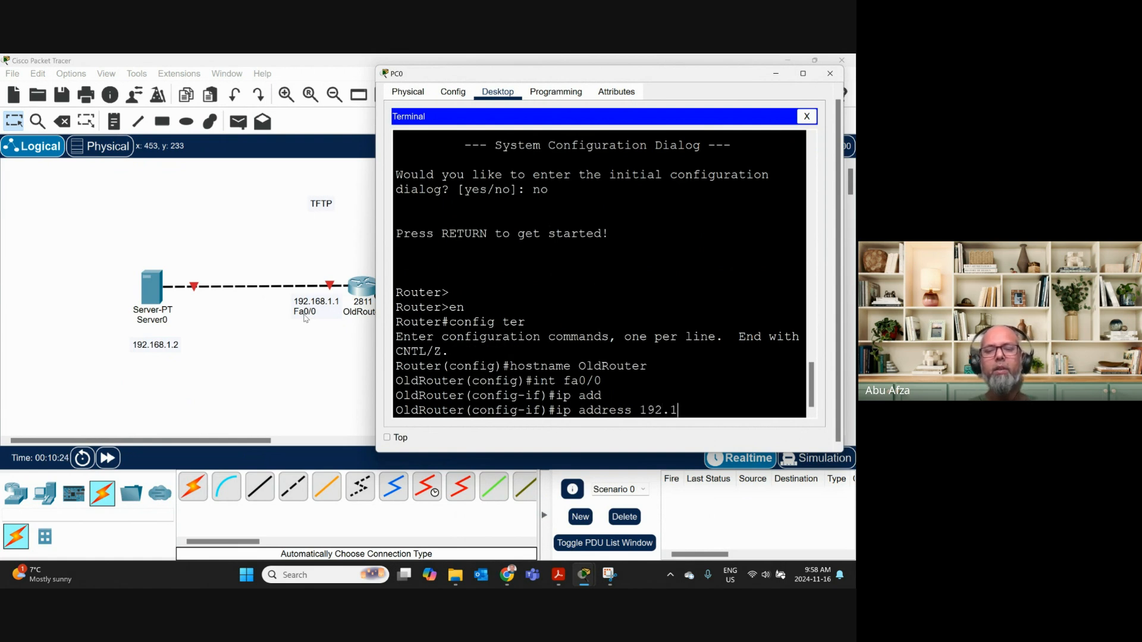
text(68.1.1)
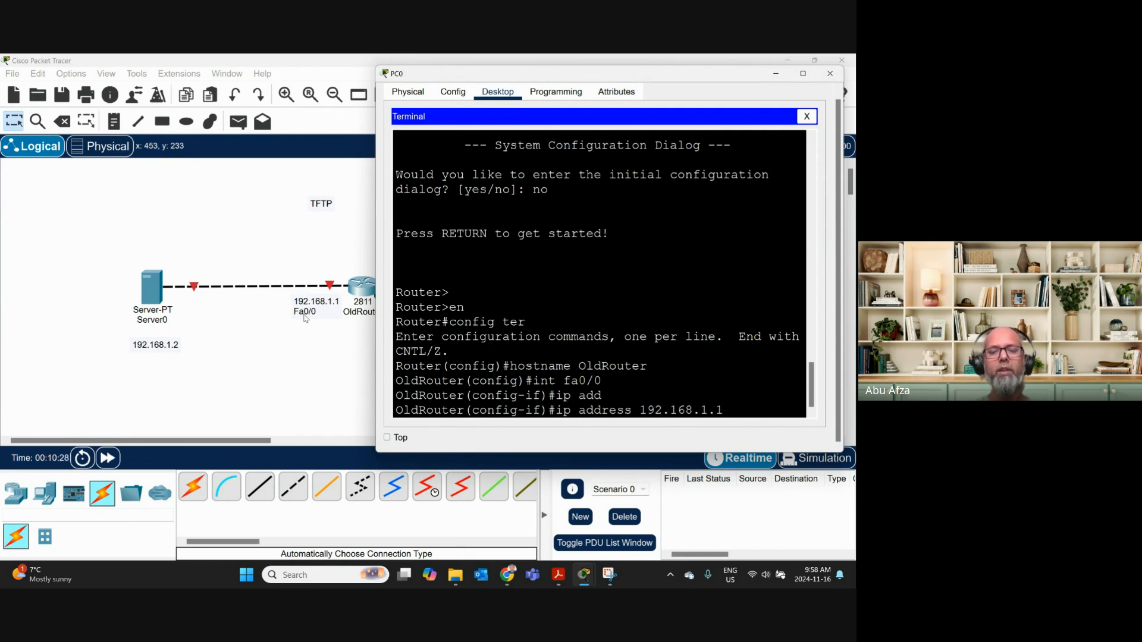
text( 255.255.)
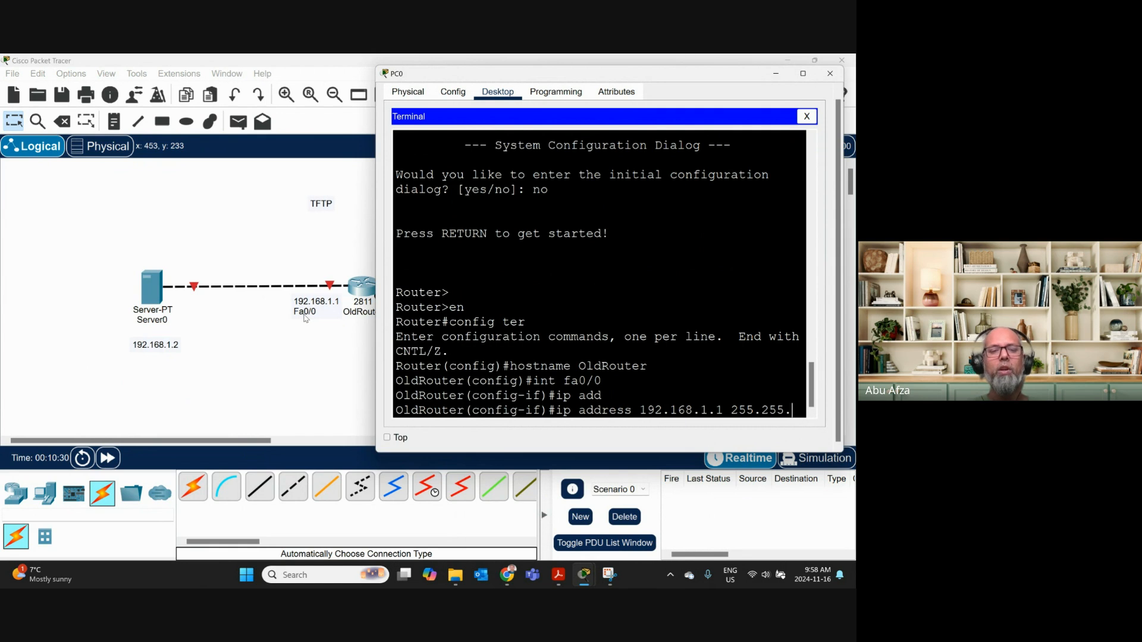
text(255.)
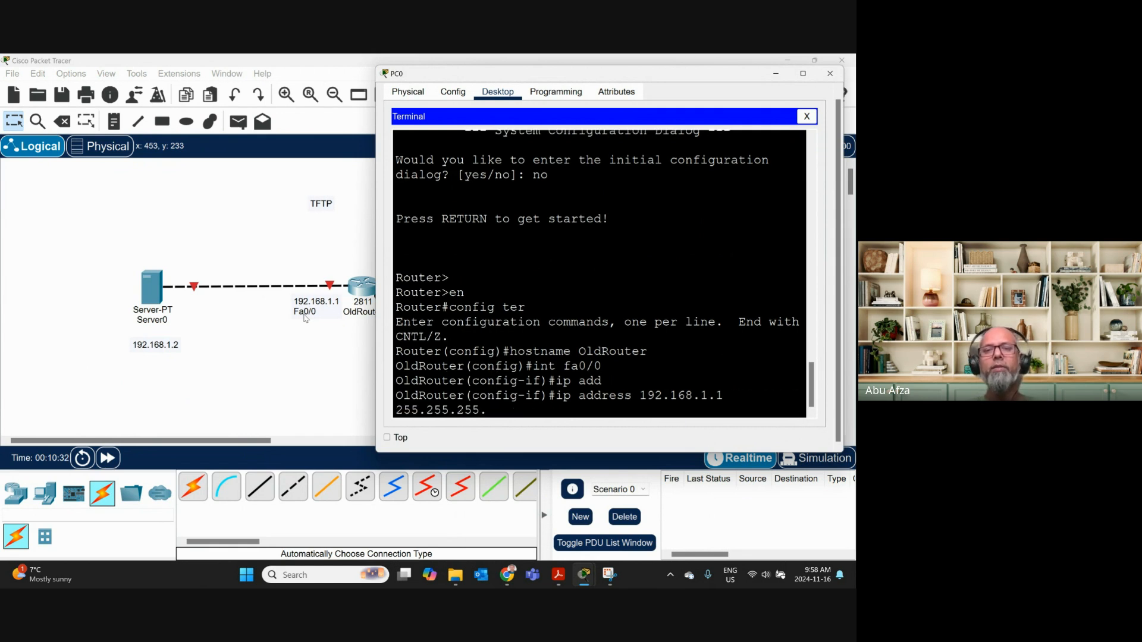
text(0)
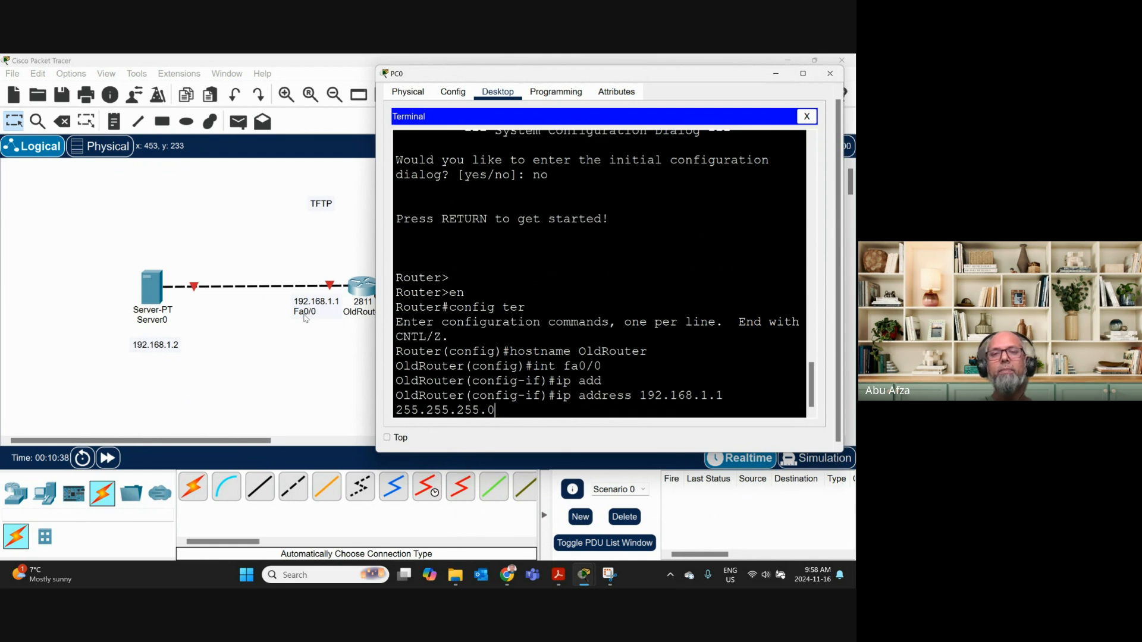
key(Return)
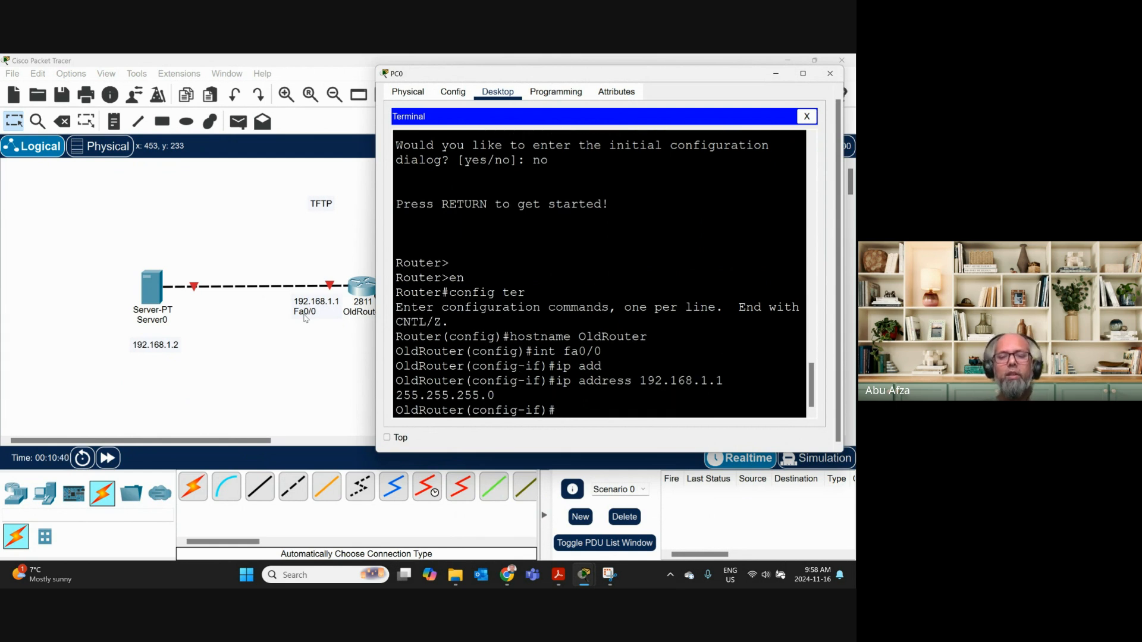
Enable the Fa0/0 interface with "no shutdown" and return to the interface configuration prompt.
text(no sh)
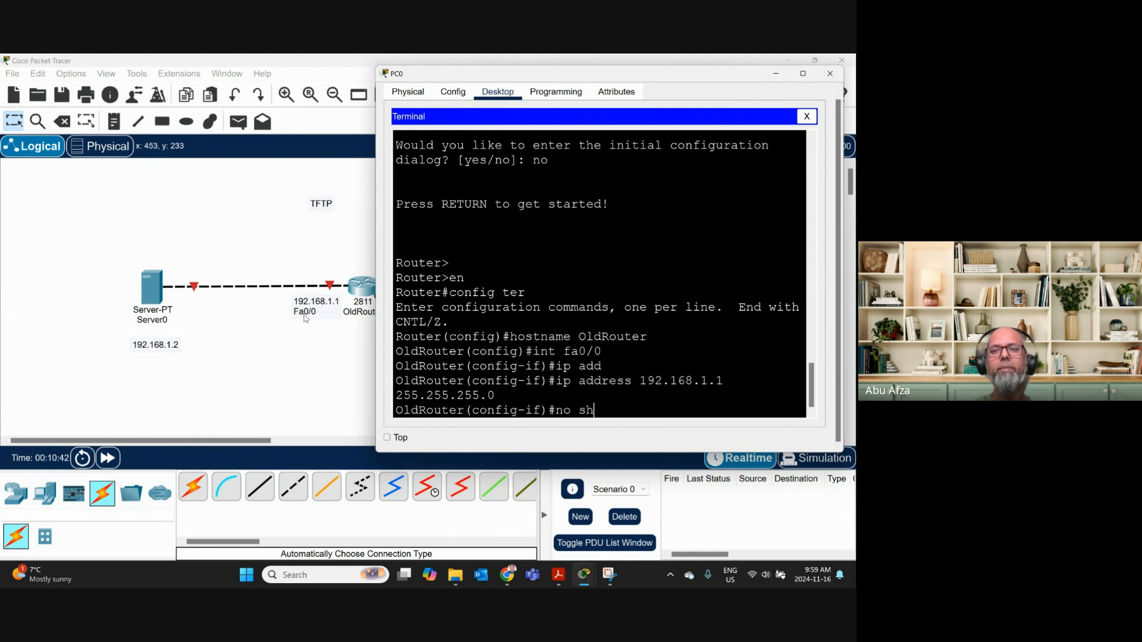
text(hut)
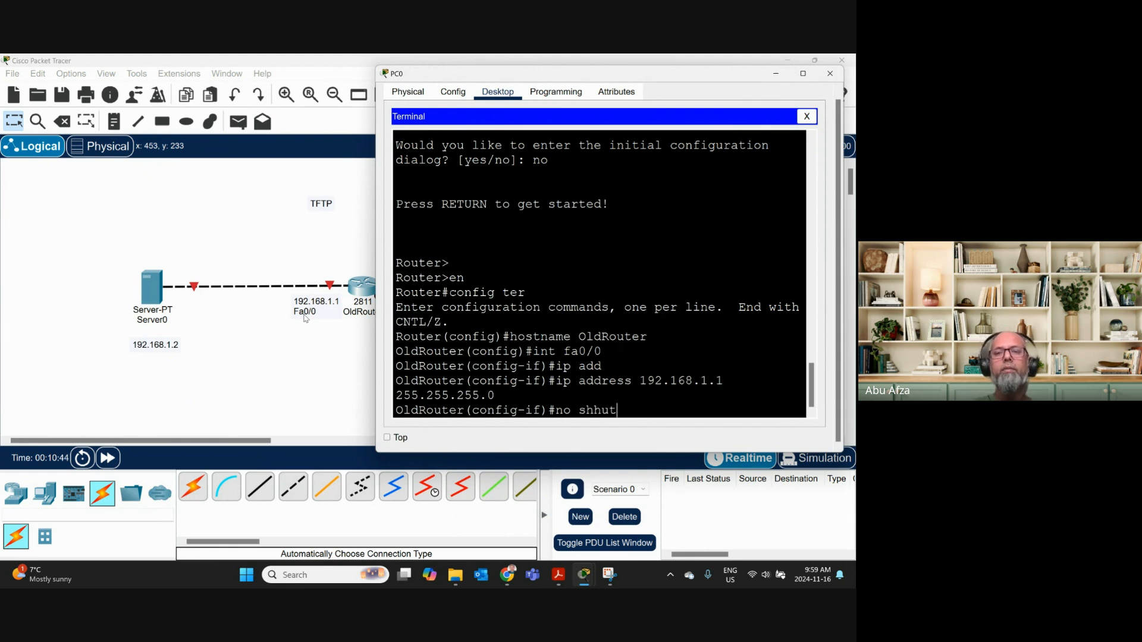
key(BackSpace)
key(BackSpace)
key(BackSpace)
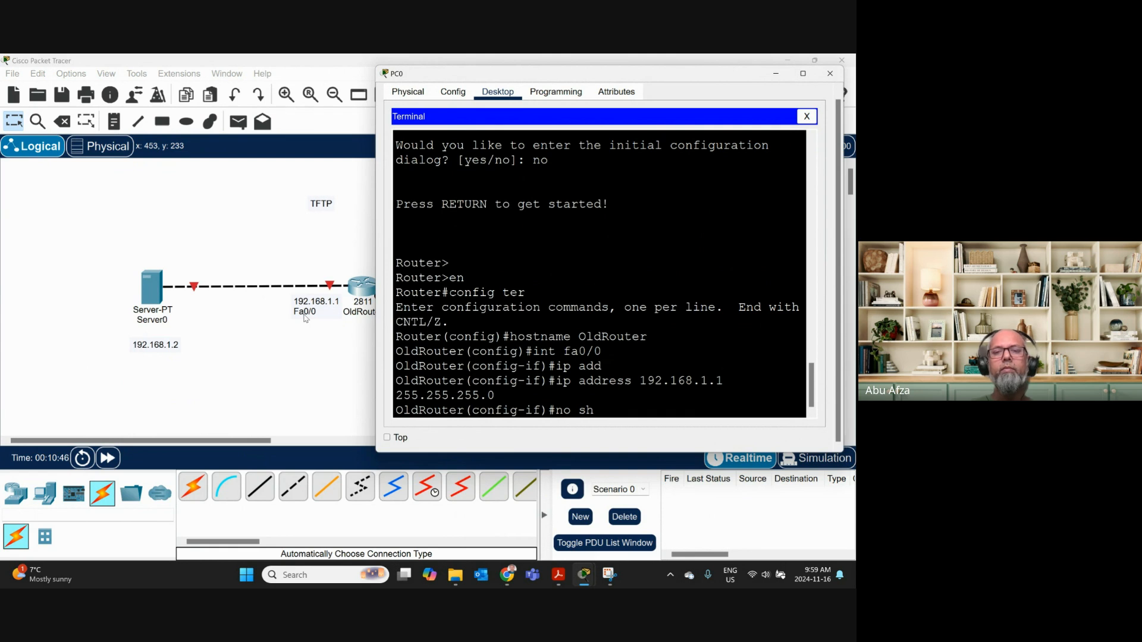
text(u)
key(Tab)
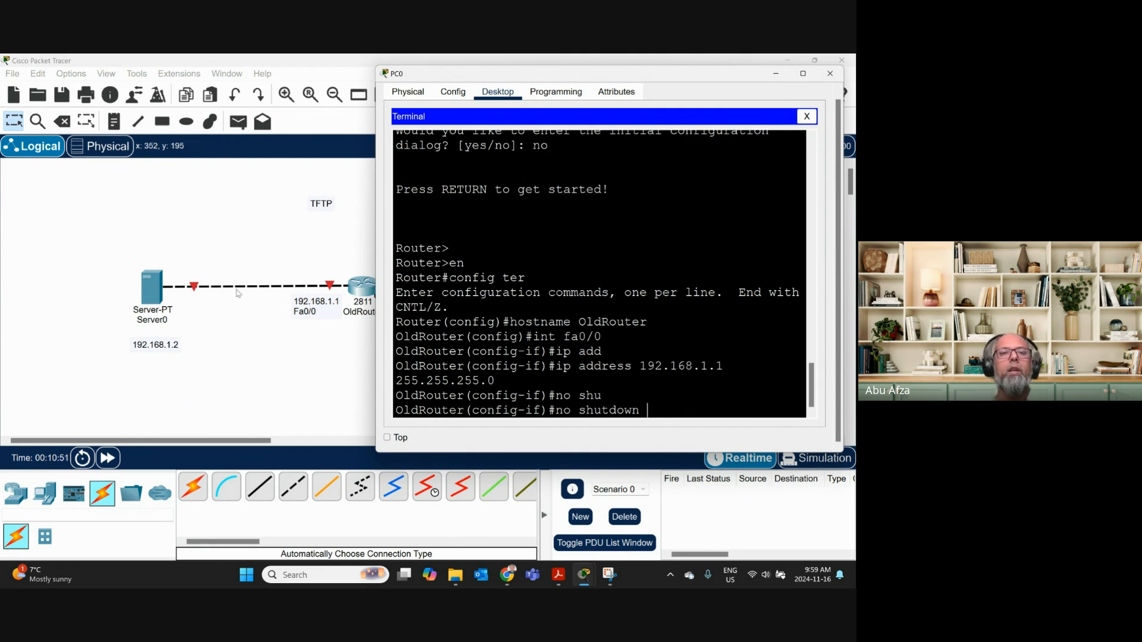
key(Return)
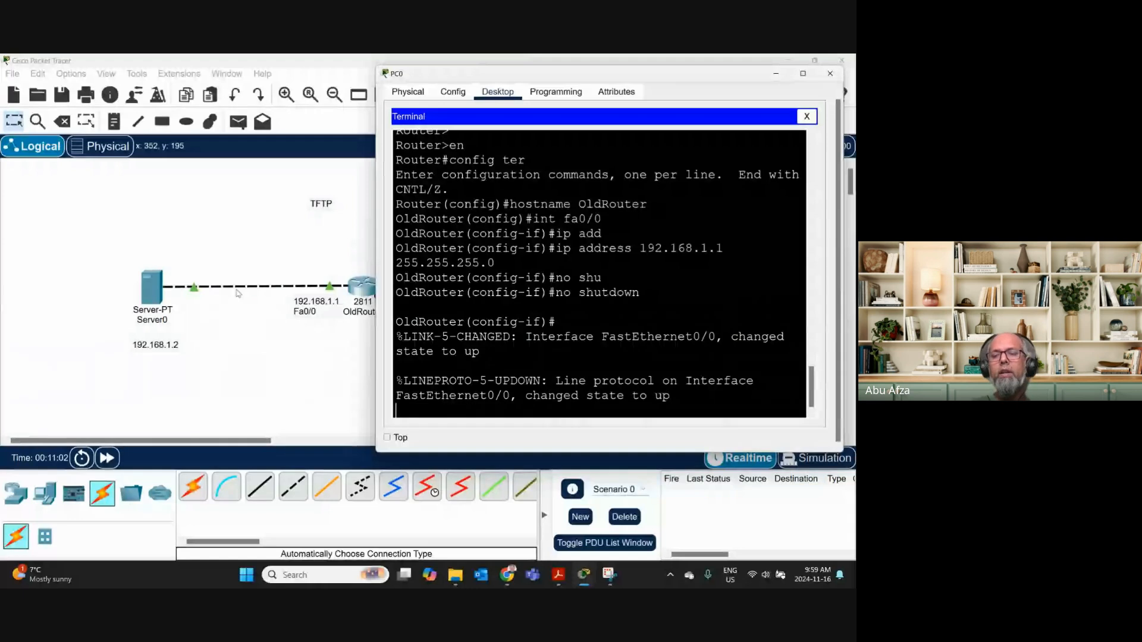
key(Return)
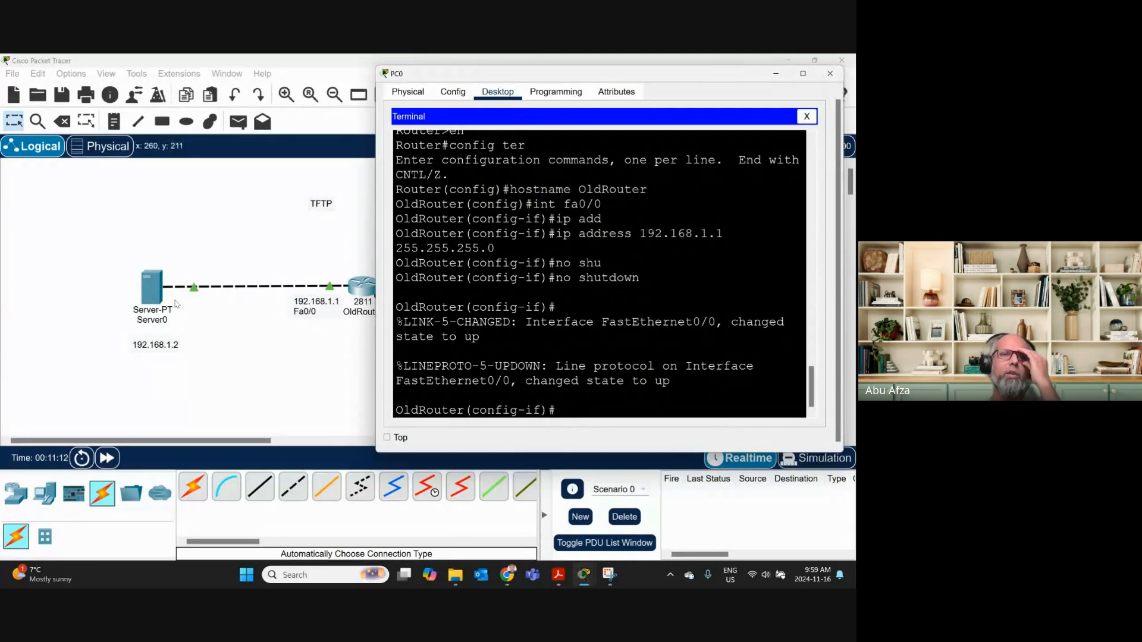
Give Server0 the static IPv4 address 192.168.1.2 with subnet mask 255.255.255.0, then close its IP configuration.
click(159, 293)
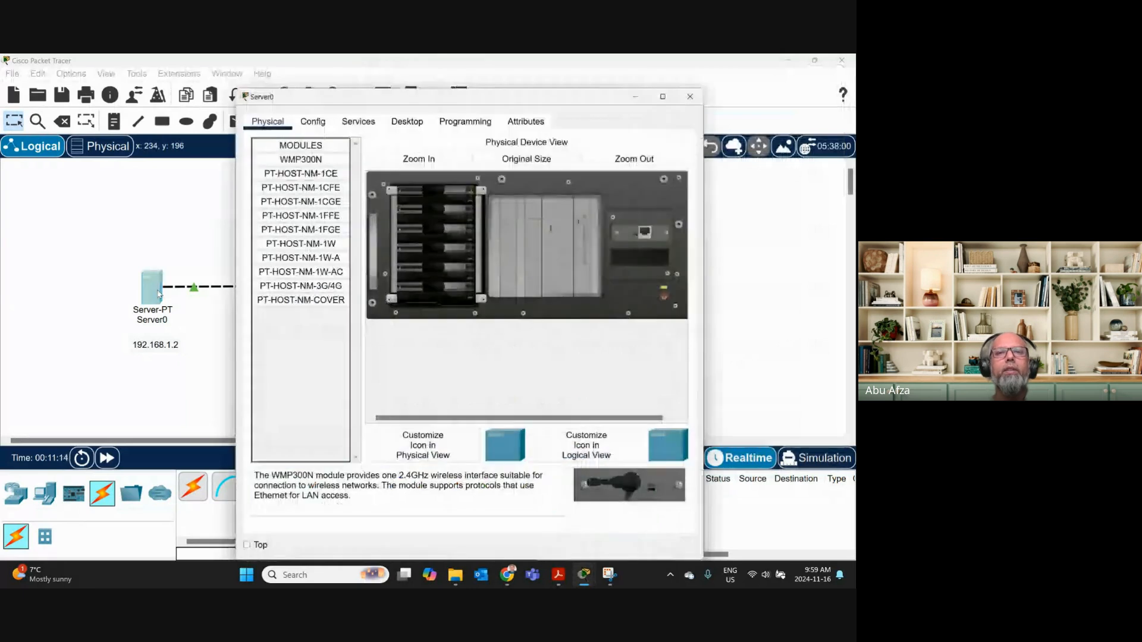
click(405, 126)
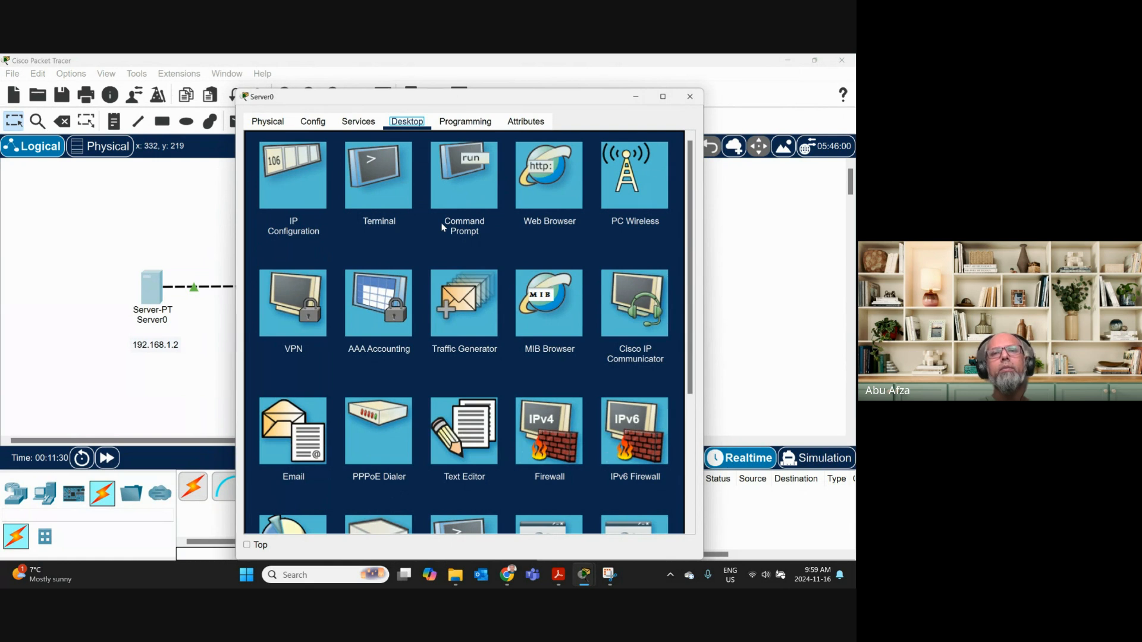
click(300, 194)
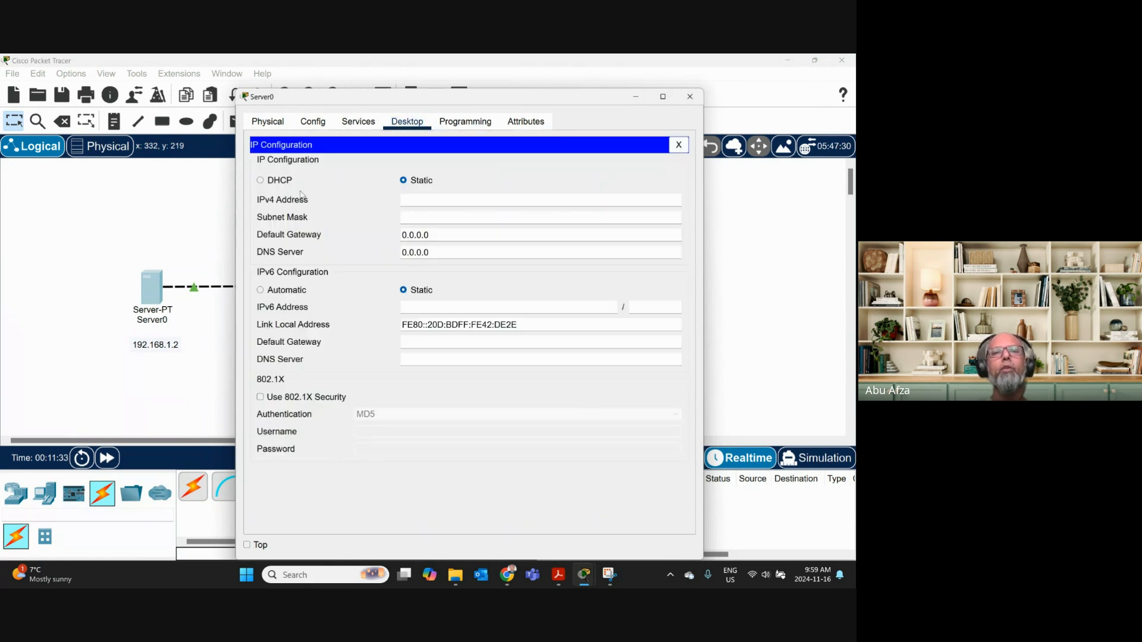
click(445, 204)
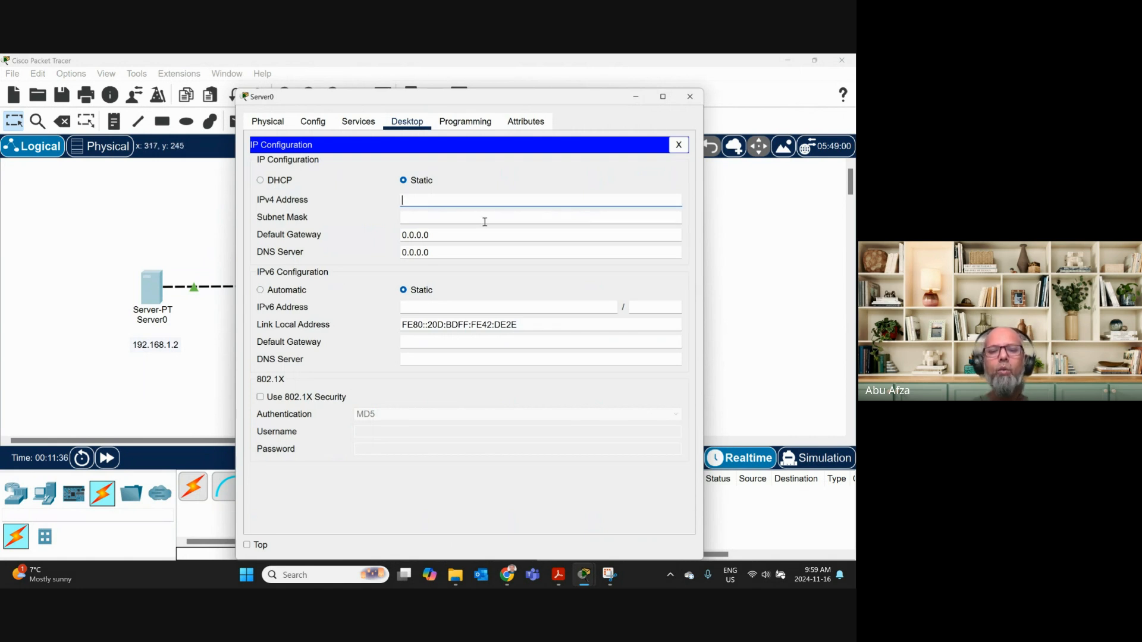
text(192.1)
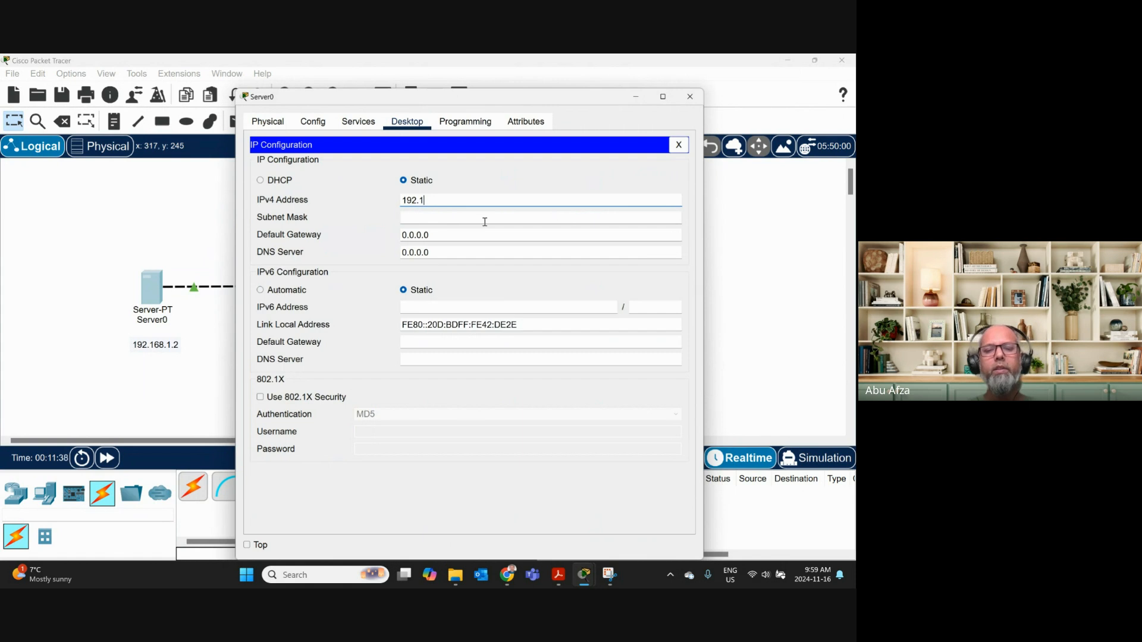
text(68.1.2)
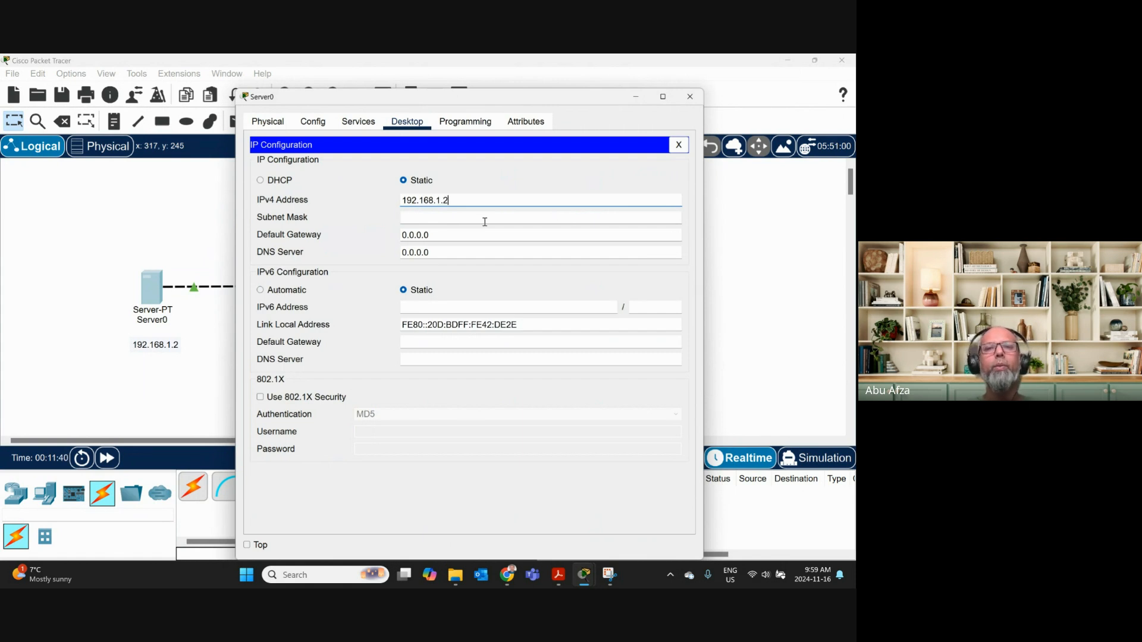
click(485, 221)
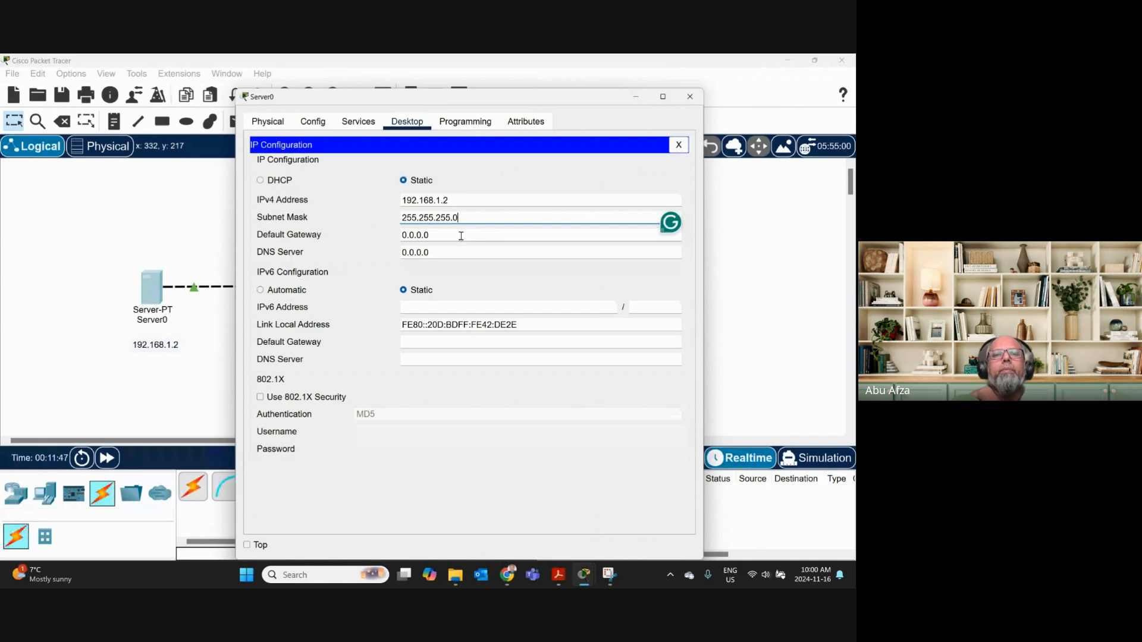
click(678, 145)
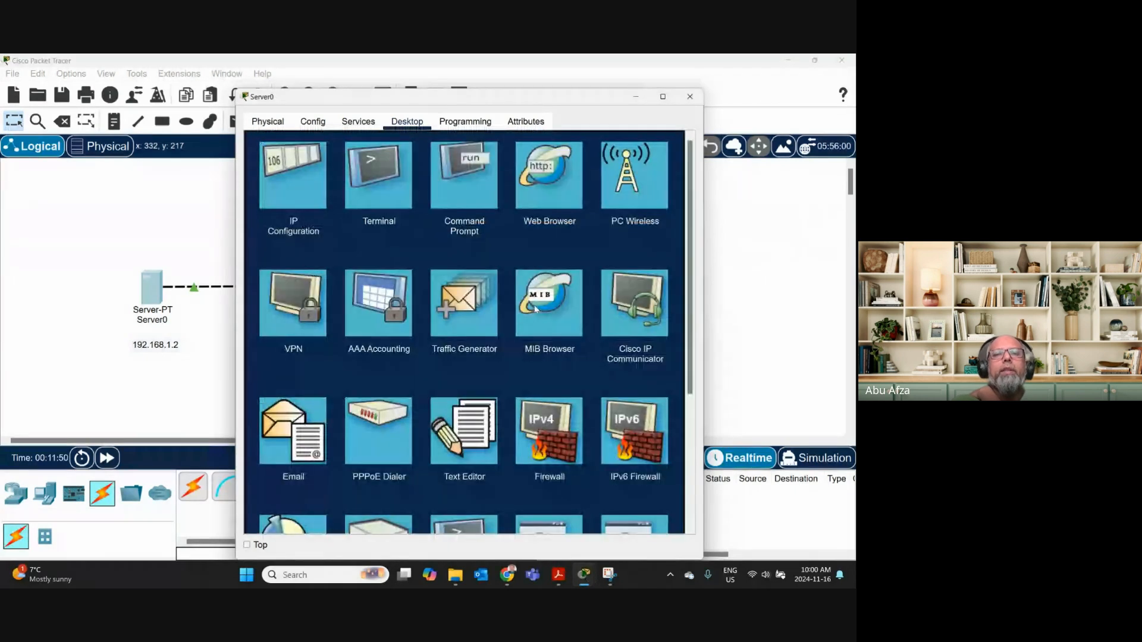
Ping the router at 192.168.1.1 from Server0's command prompt, with the server window moved aside to uncover the topology.
click(454, 180)
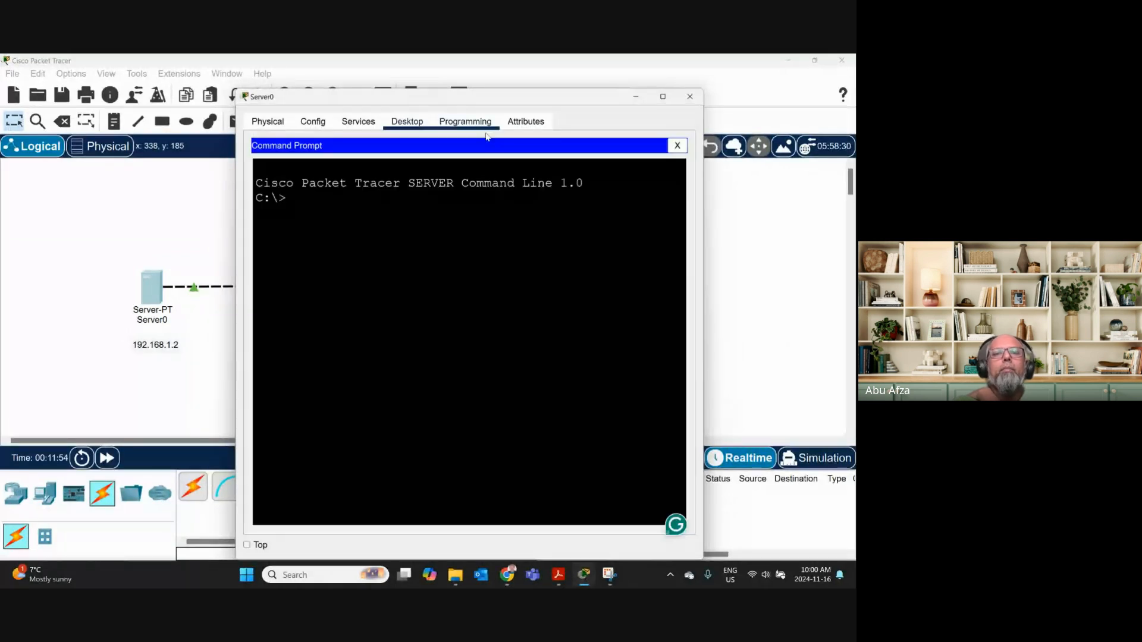
drag(516, 102, 661, 102)
text(pin)
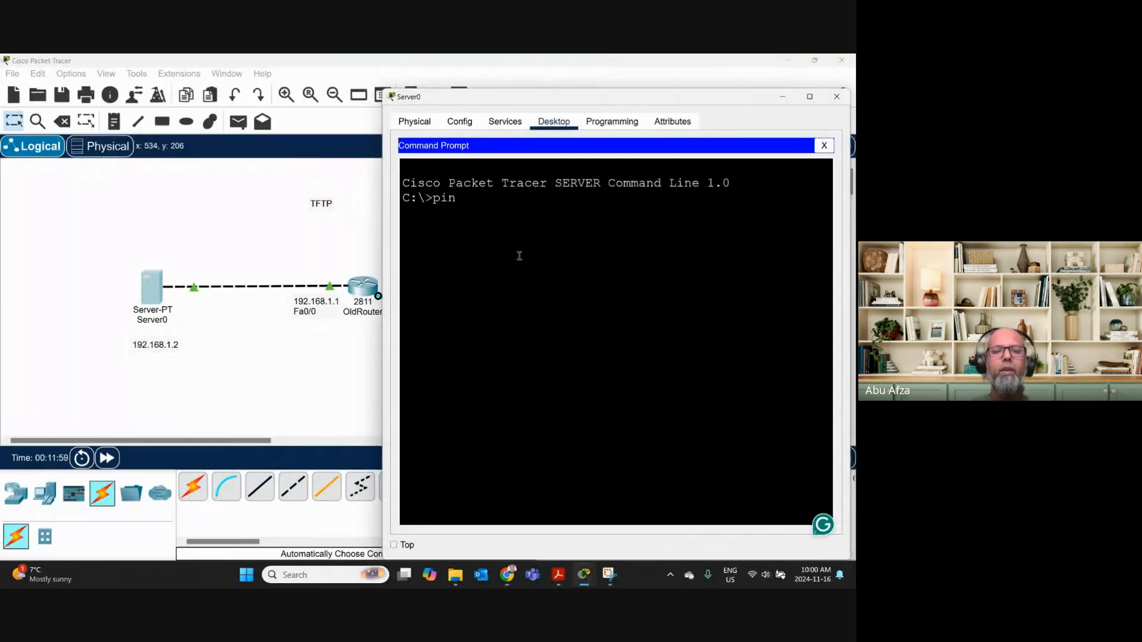
text(g 192.1)
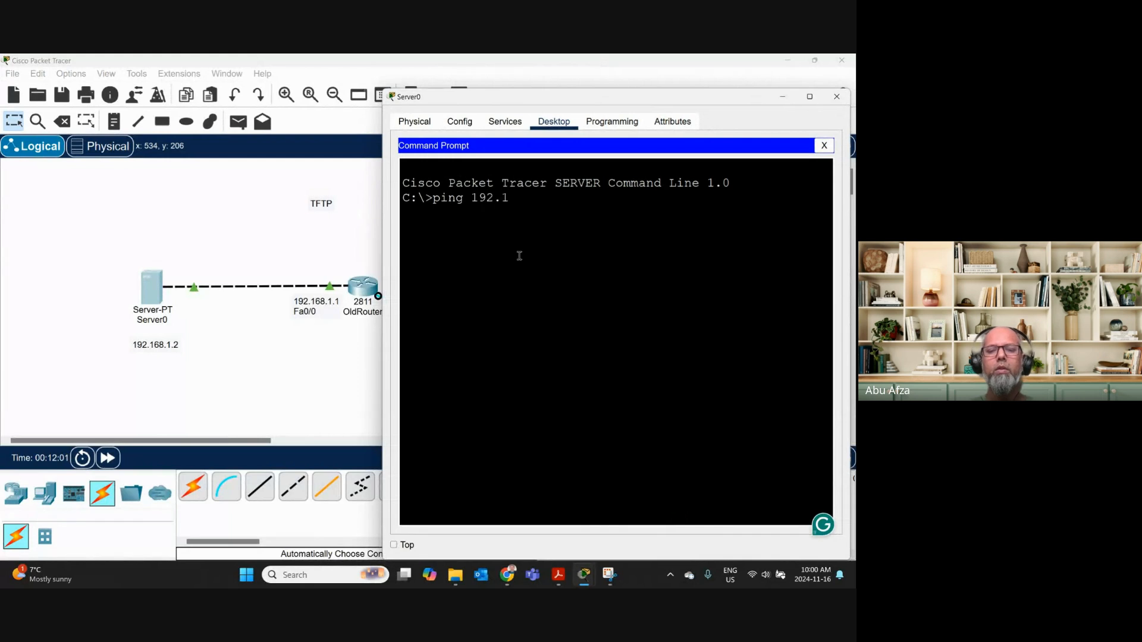
text(68.1.1)
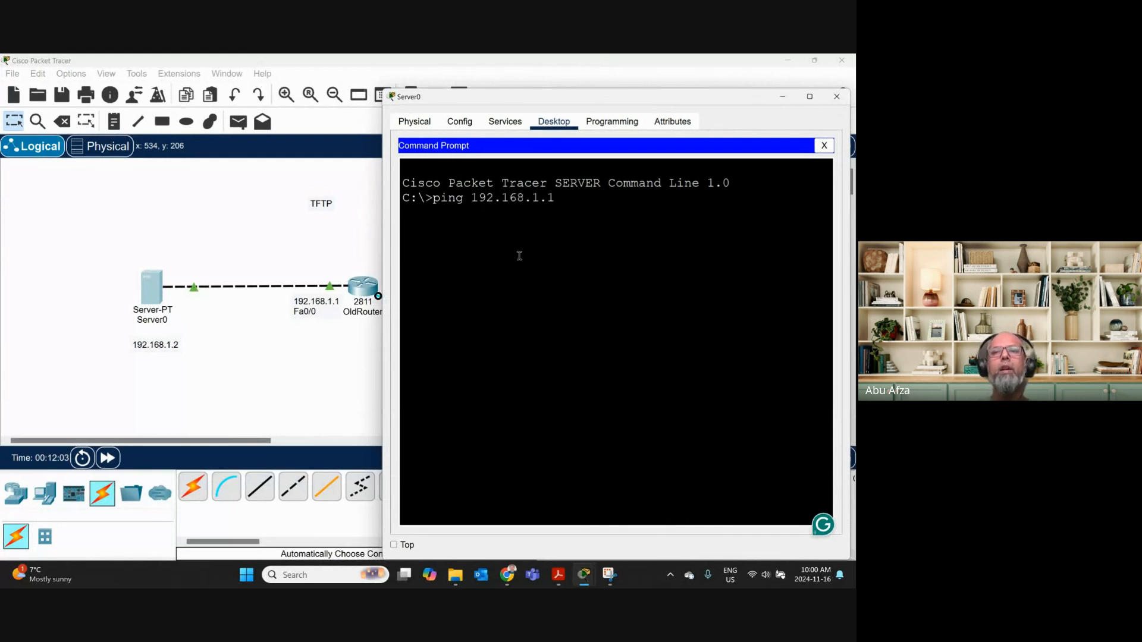
key(Return)
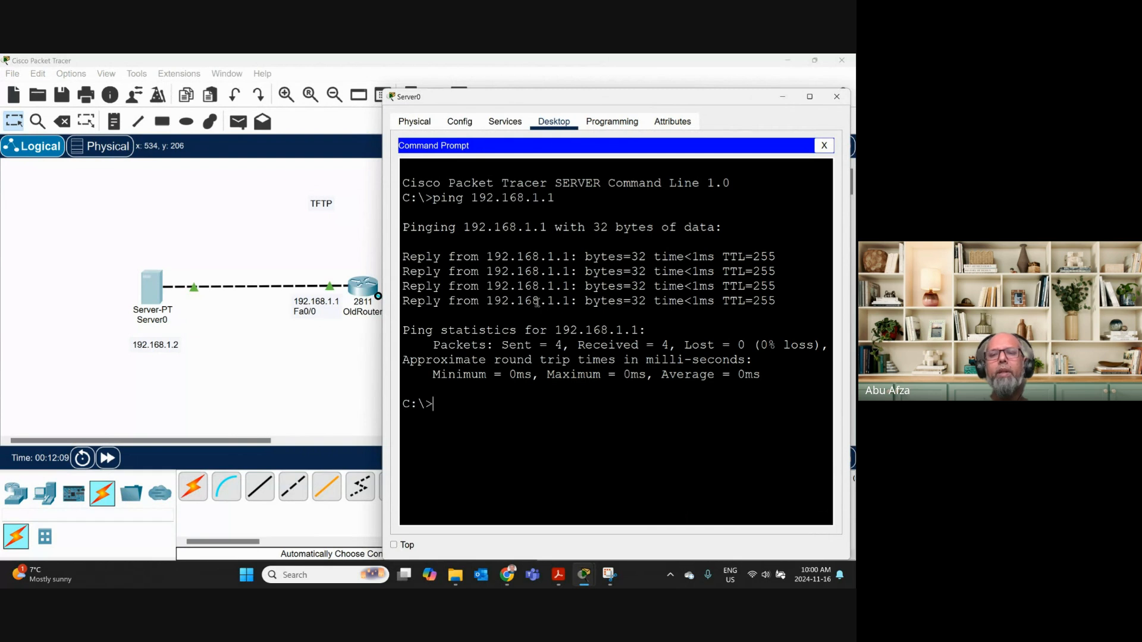
Return to PC0's terminal and leave interface and global configuration modes with "exit" to reach OldRouter's privileged prompt.
mouse_move(586, 582)
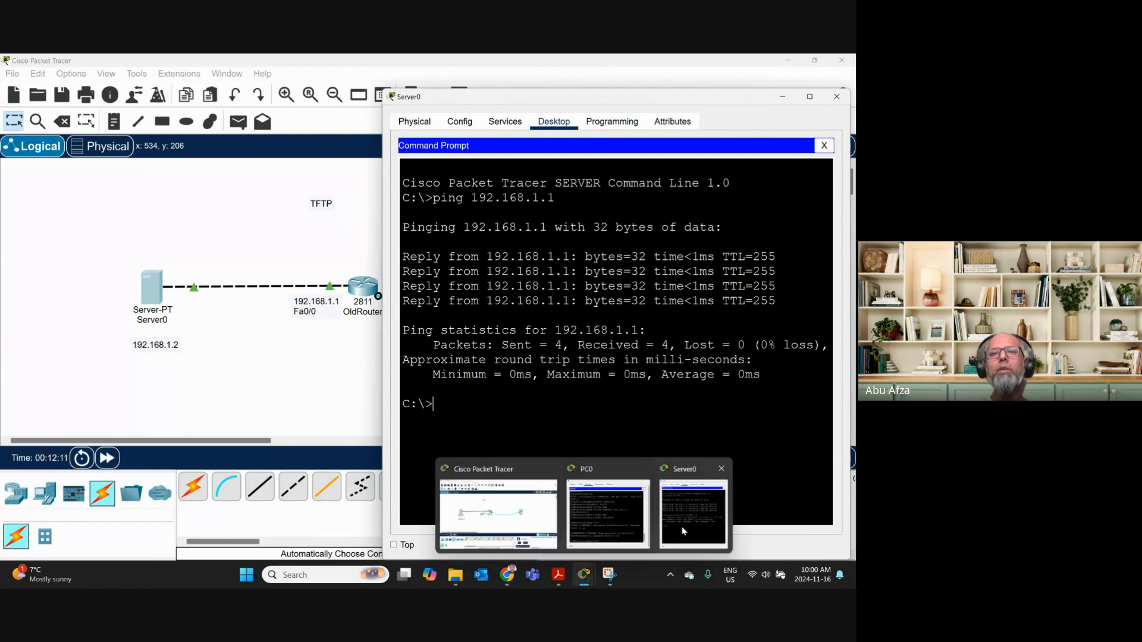
click(608, 513)
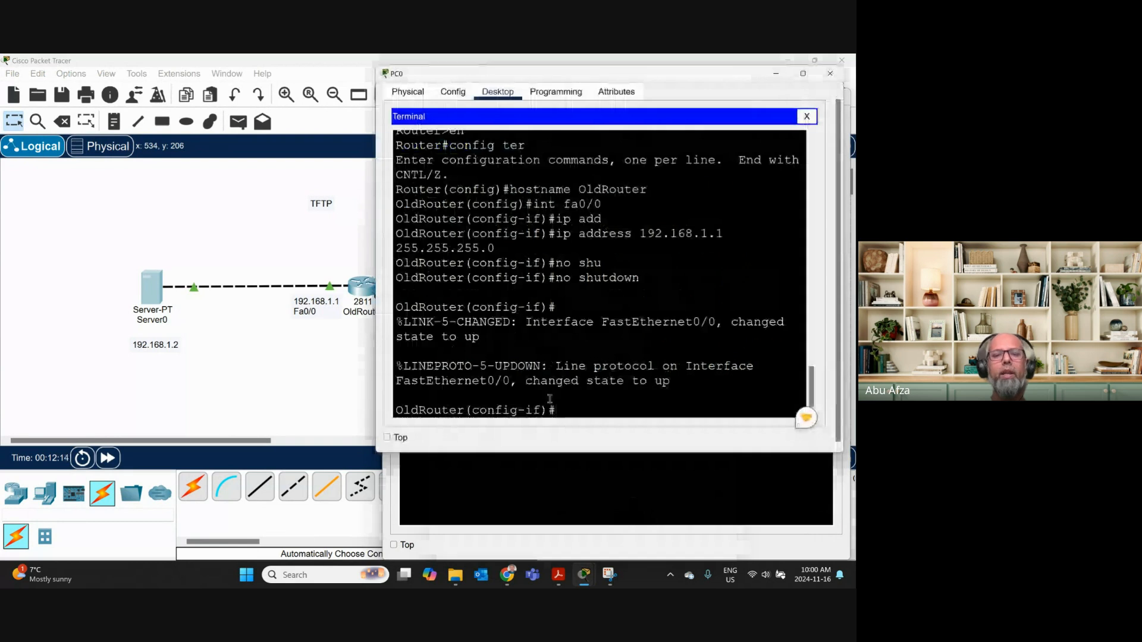
text(exit)
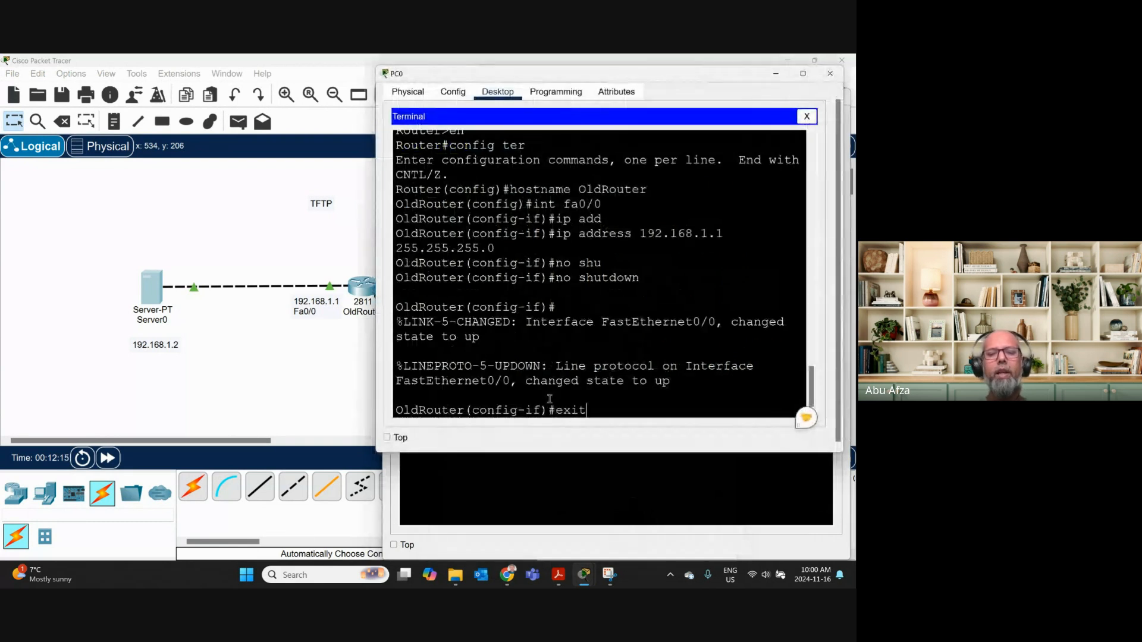
key(Return)
text(exit)
key(Return)
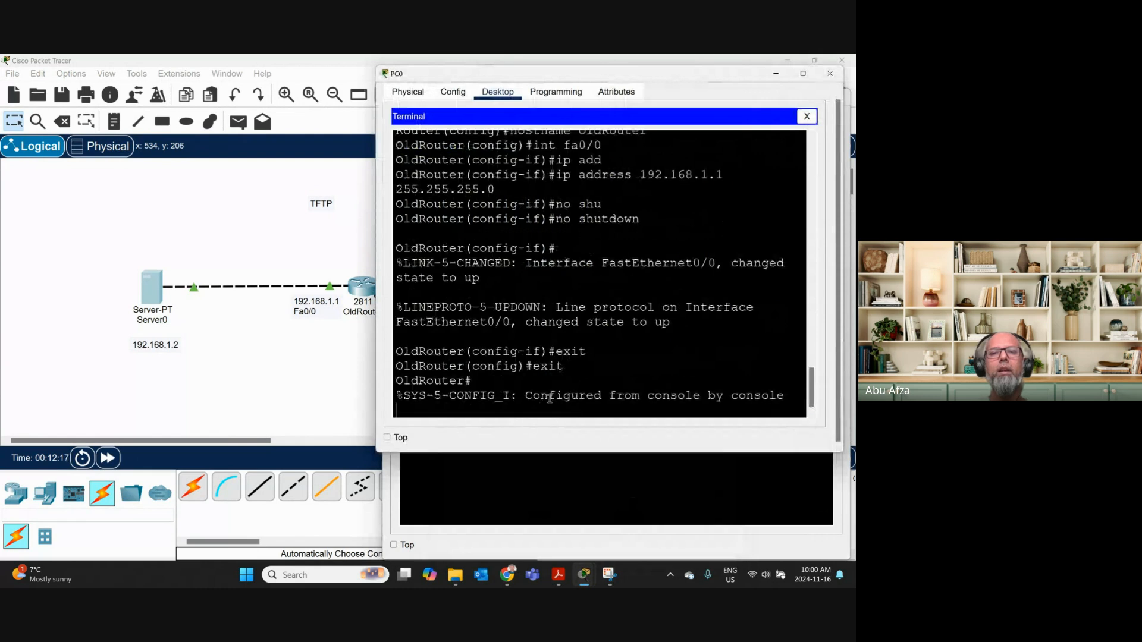
key(Return)
Ping the server at 192.168.1.2 from OldRouter's privileged prompt, then highlight the ping command and its output.
text(ping )
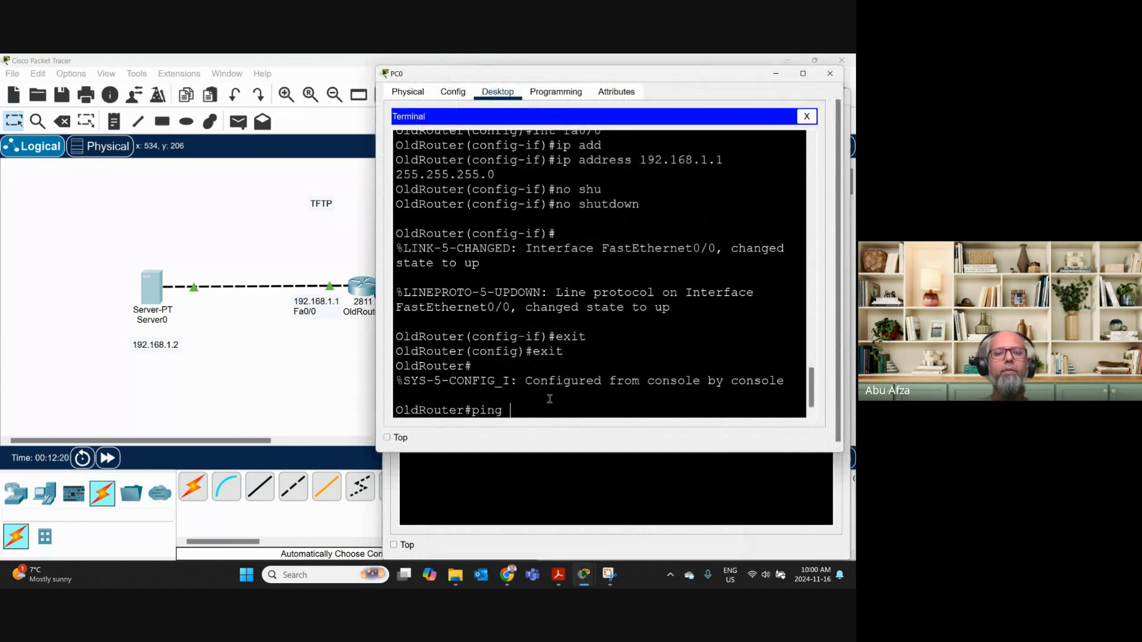
text(192.)
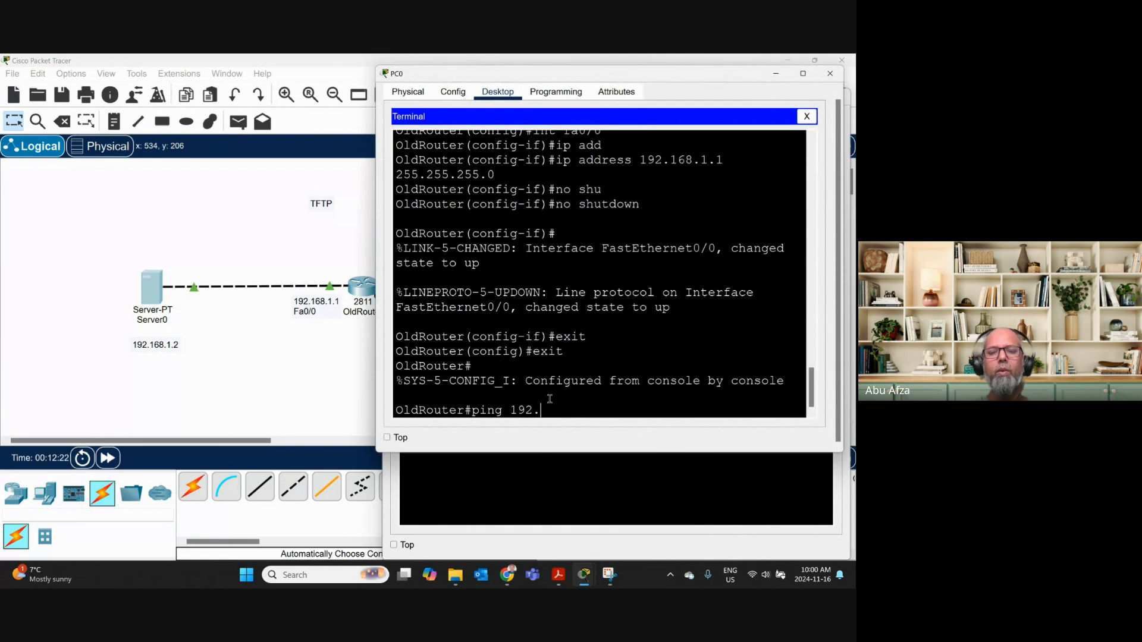
text(168.1.2)
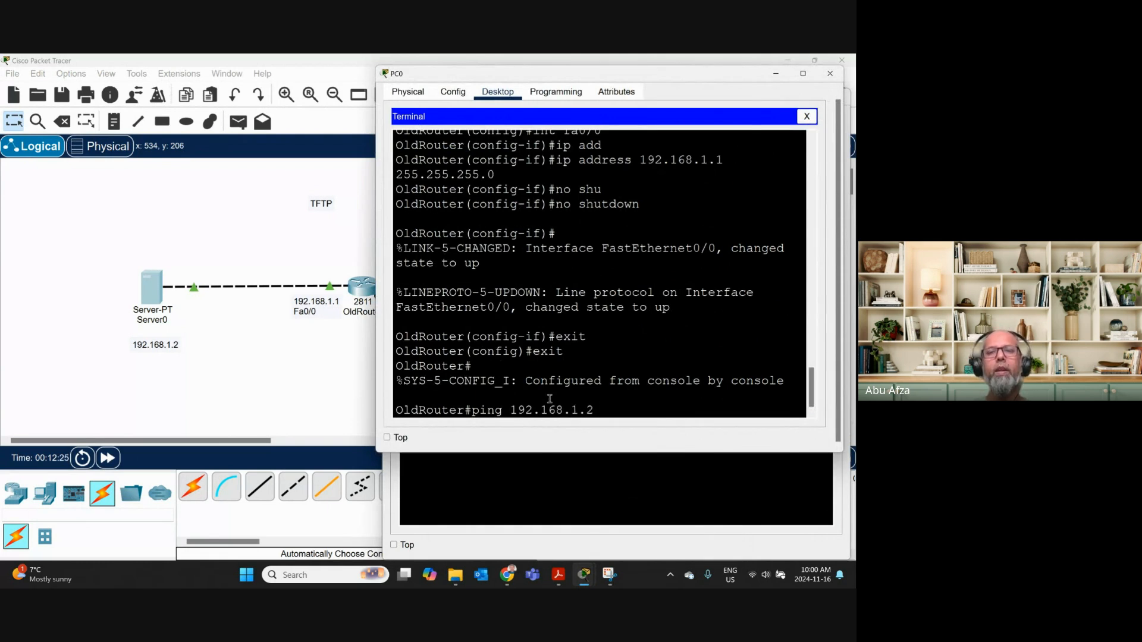
key(Return)
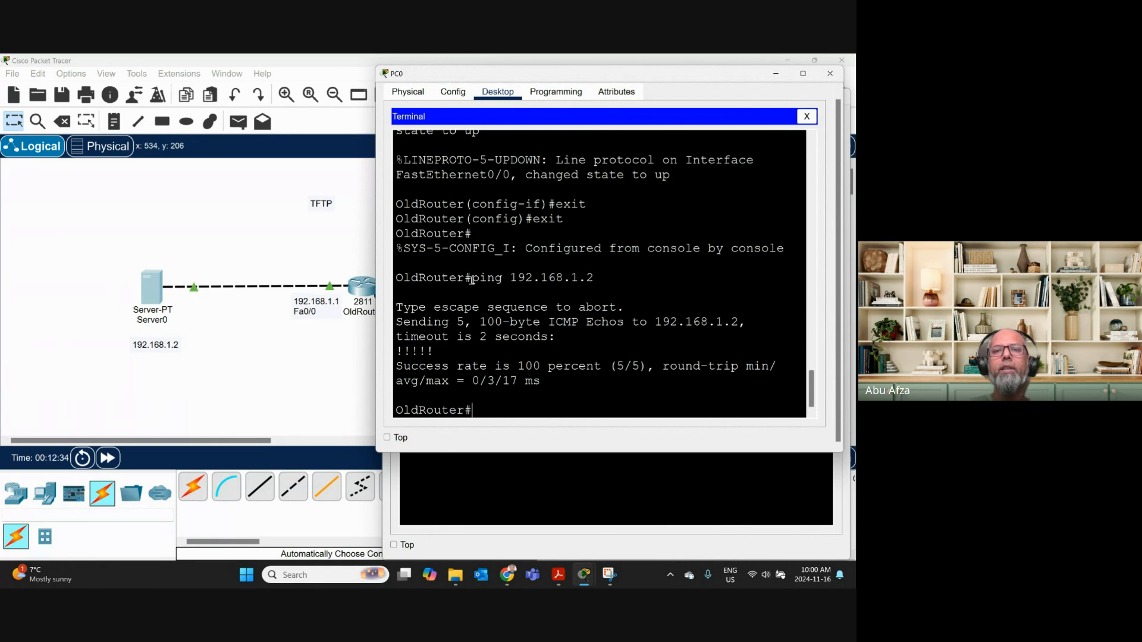
drag(472, 280, 594, 278)
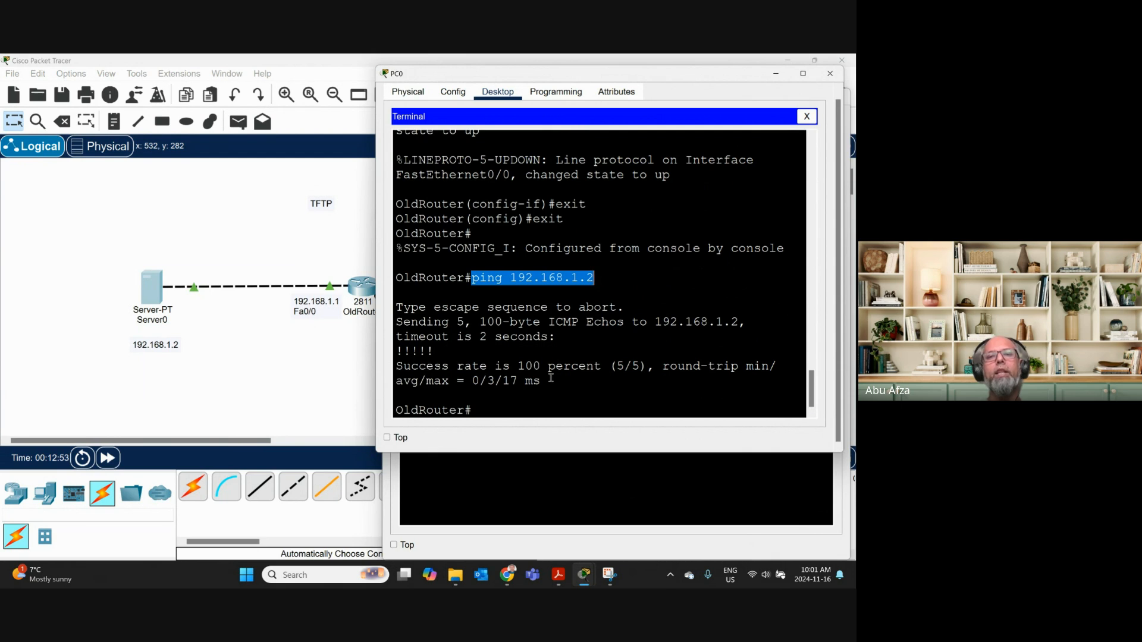
drag(551, 379, 395, 314)
click(441, 329)
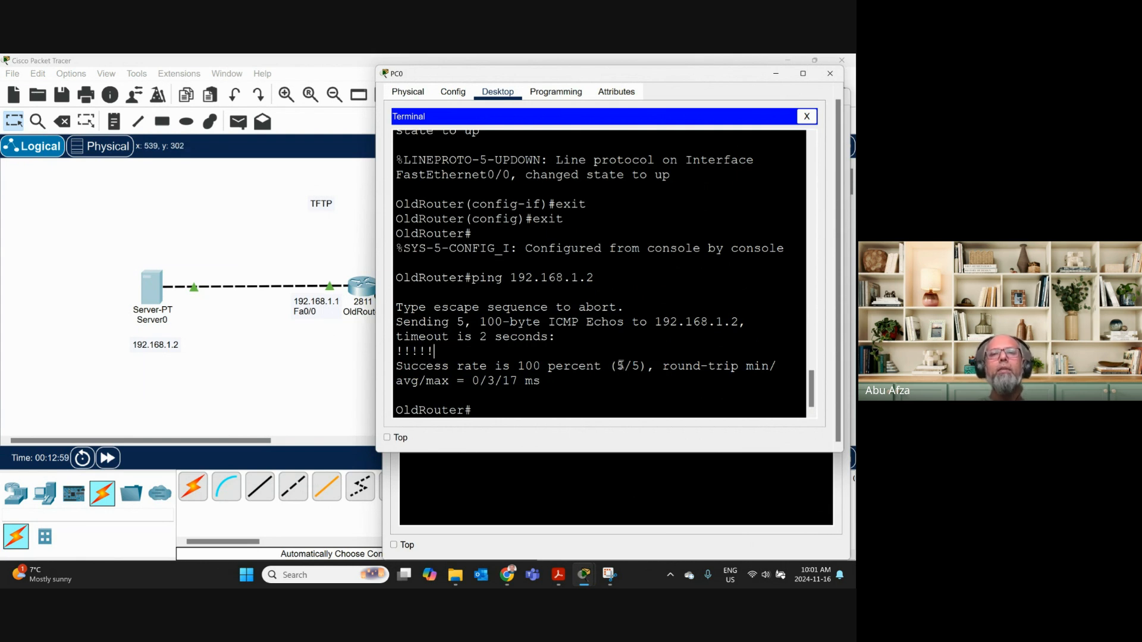
Place Server0's command prompt beside PC0's terminal and compare the ping replies in both windows.
click(598, 487)
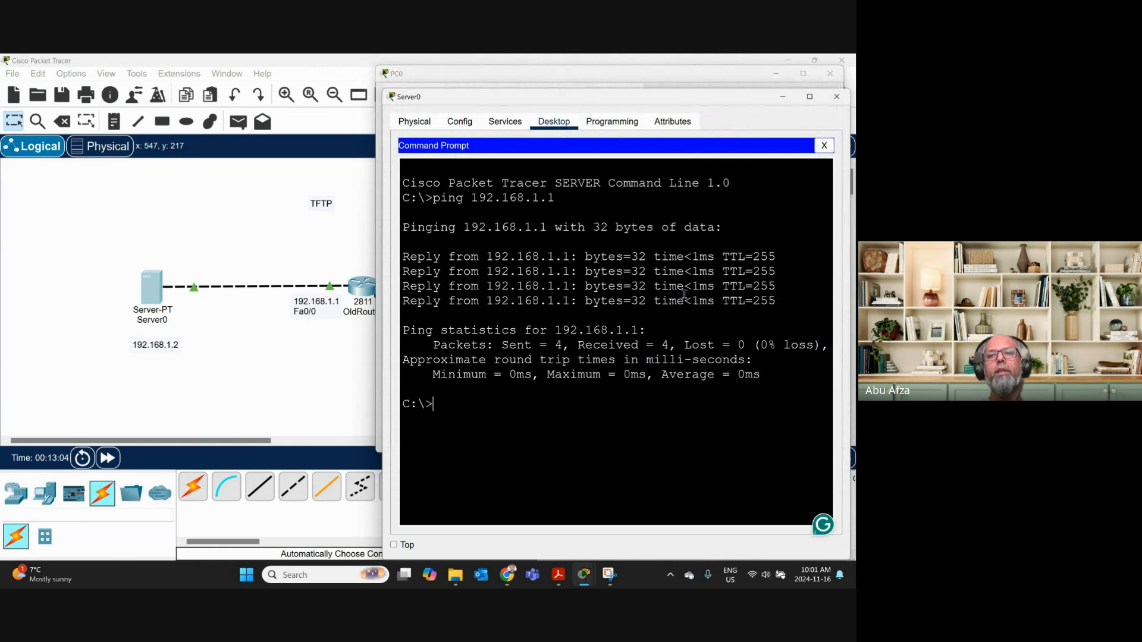
drag(563, 257, 777, 301)
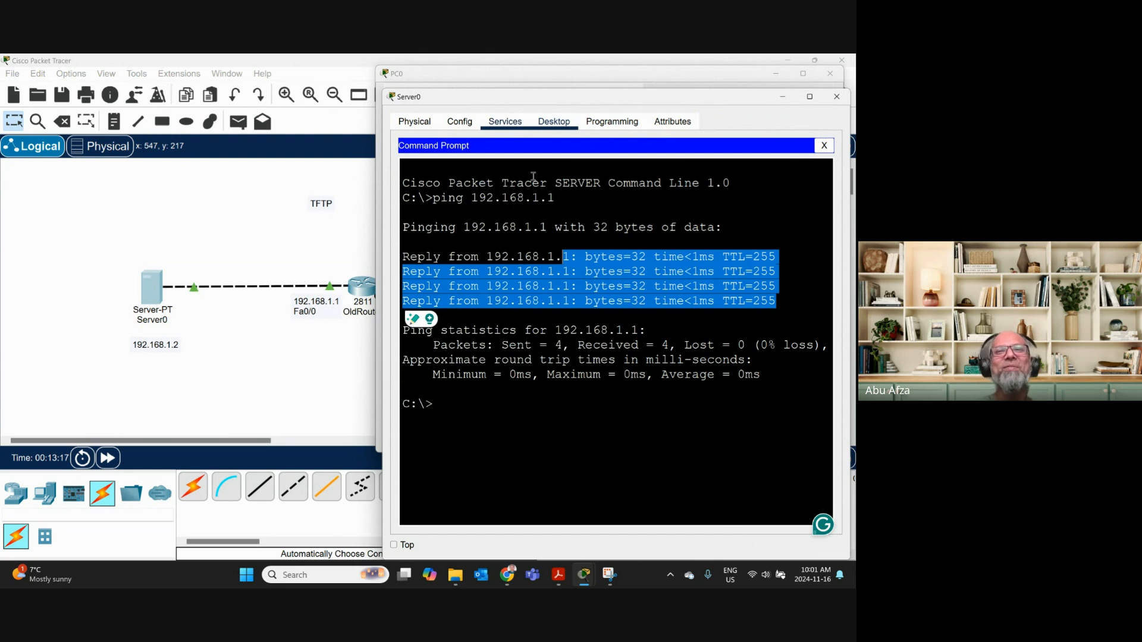
drag(530, 106, 167, 119)
drag(168, 112, 163, 74)
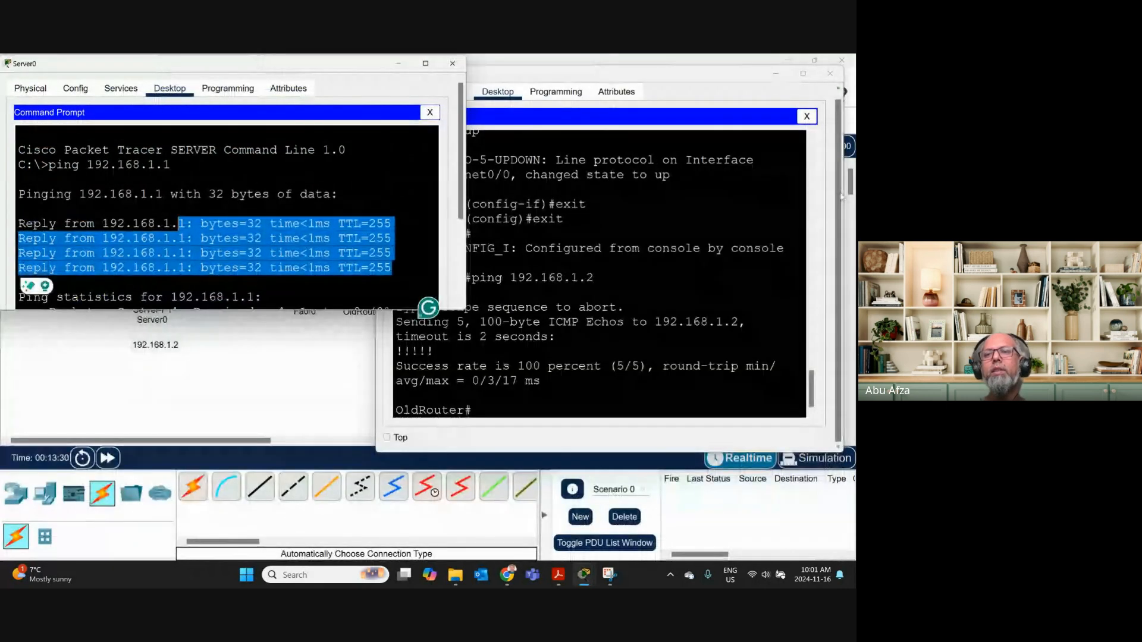
click(737, 351)
drag(811, 383, 813, 380)
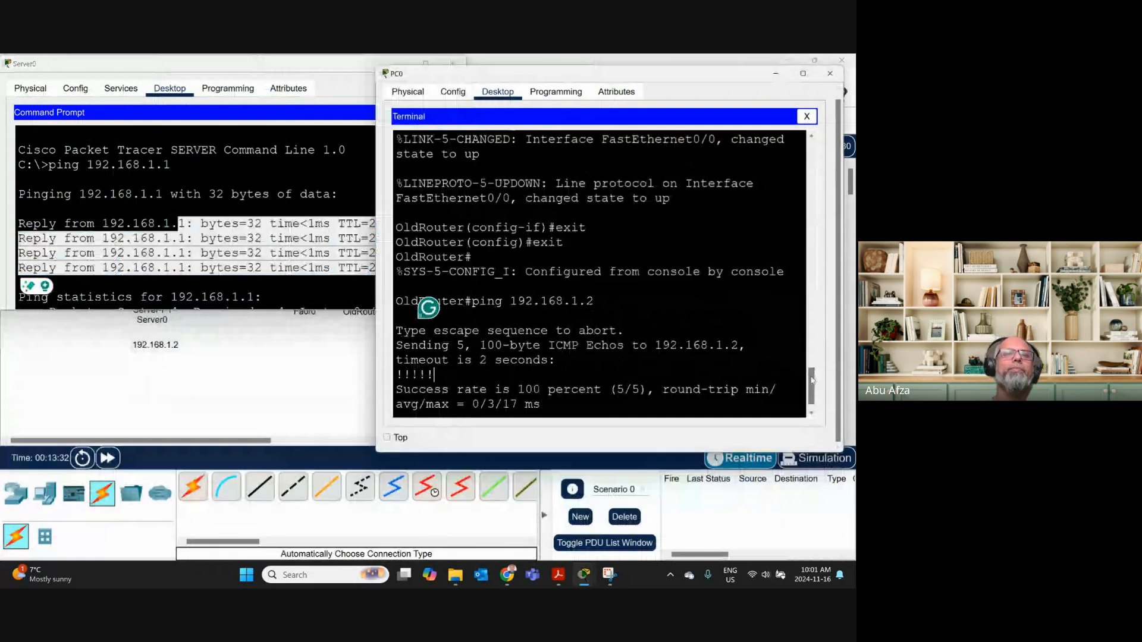
Close and reopen Server0's command prompt, moving its window clear of the server and router to review the ping to 192.168.1.1.
click(369, 410)
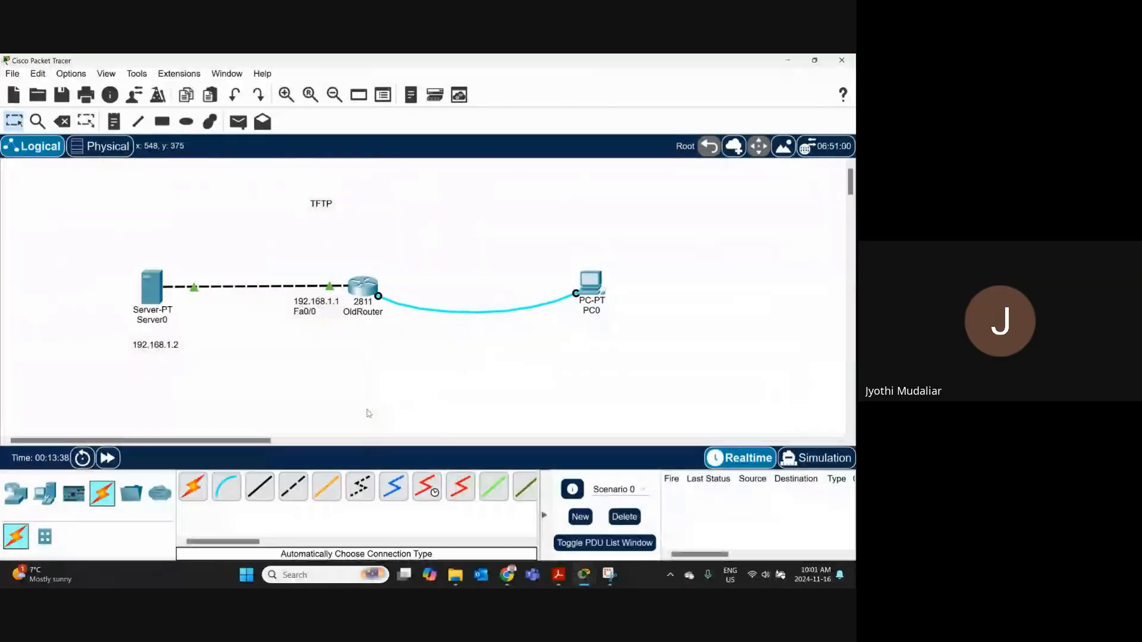
mouse_move(594, 581)
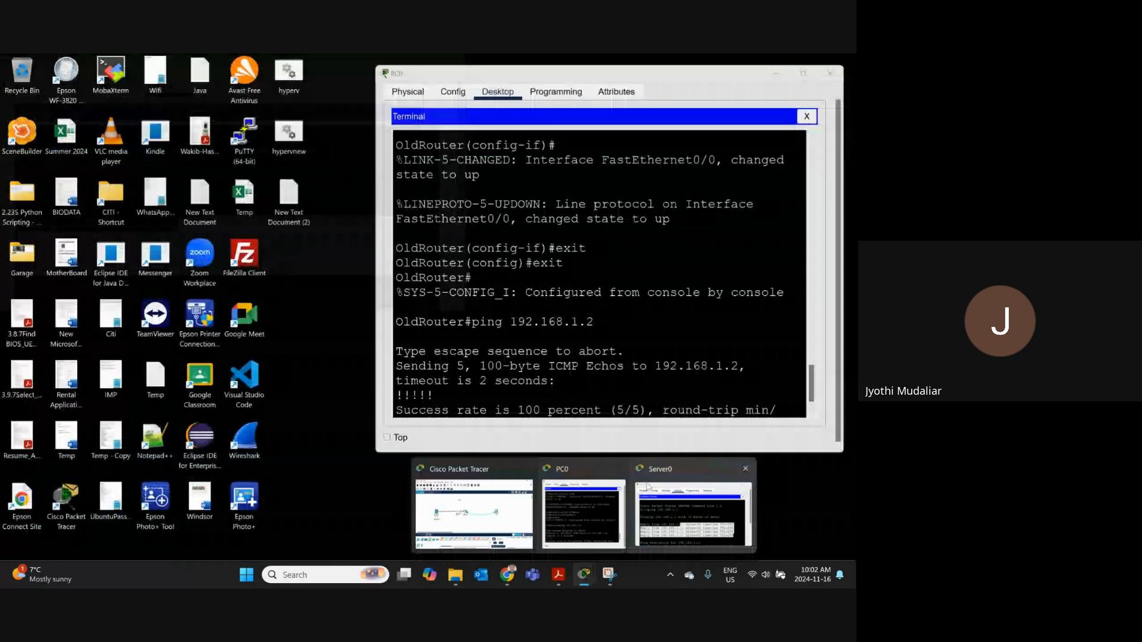
click(647, 486)
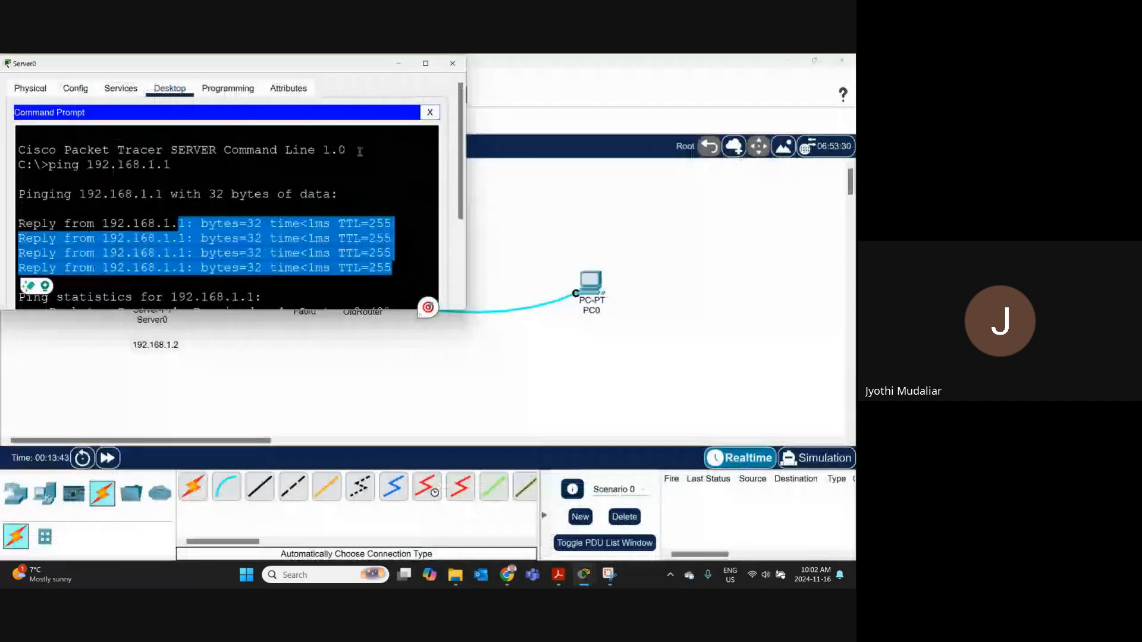
click(430, 112)
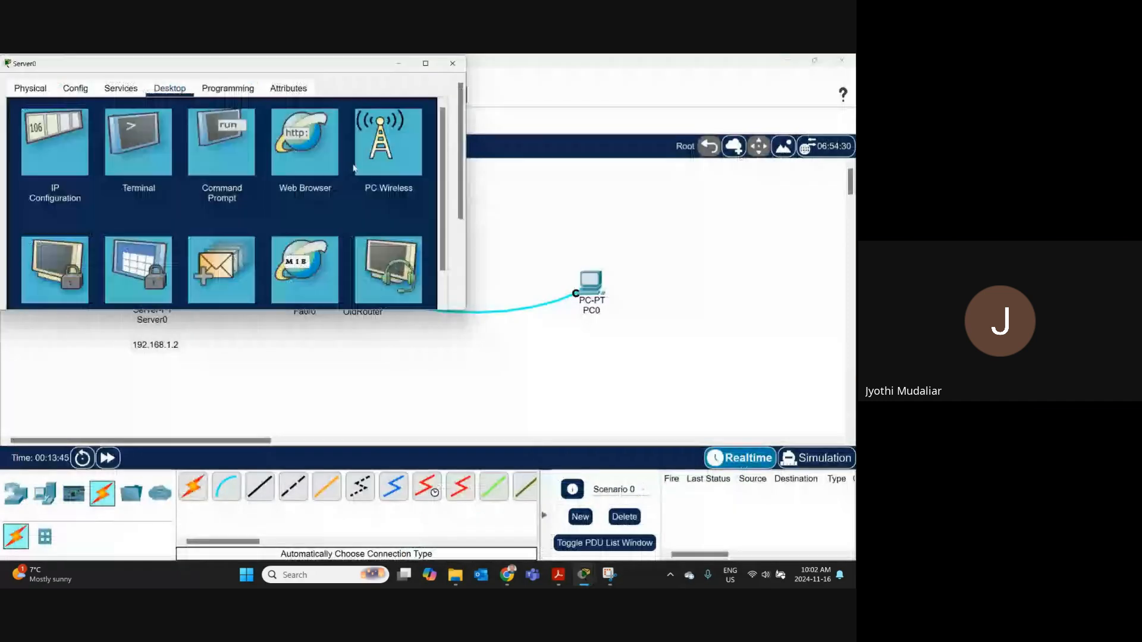
click(246, 168)
drag(245, 70, 629, 153)
scroll(591, 302, up, 2)
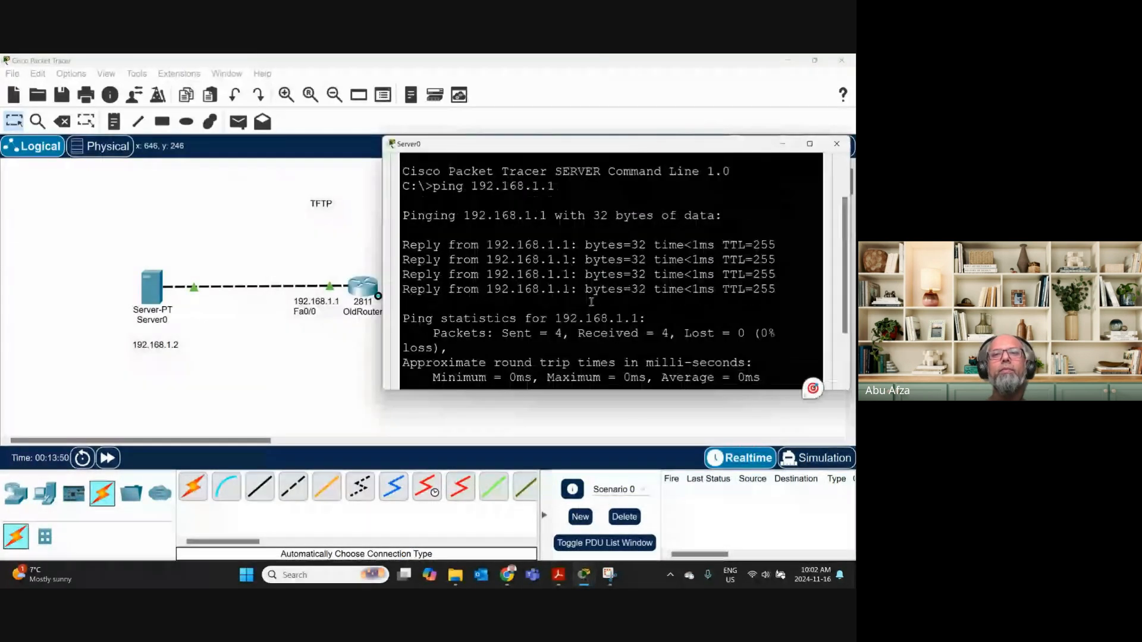
scroll(591, 302, up, 1)
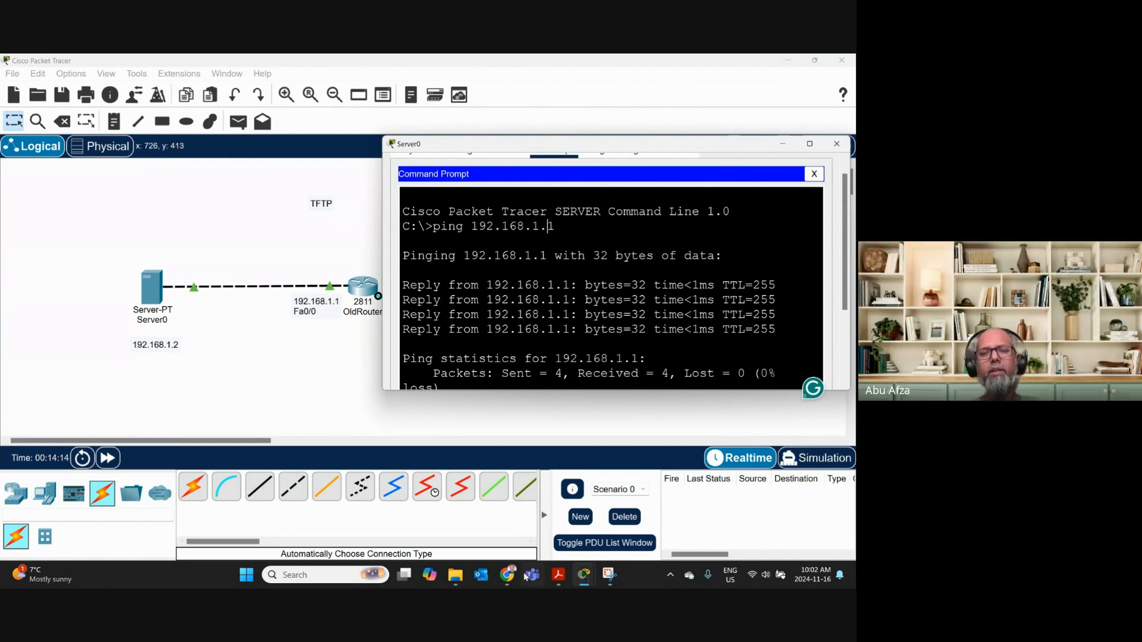
Switch to the Google Meet window and close its Recording pane.
mouse_move(518, 581)
click(604, 512)
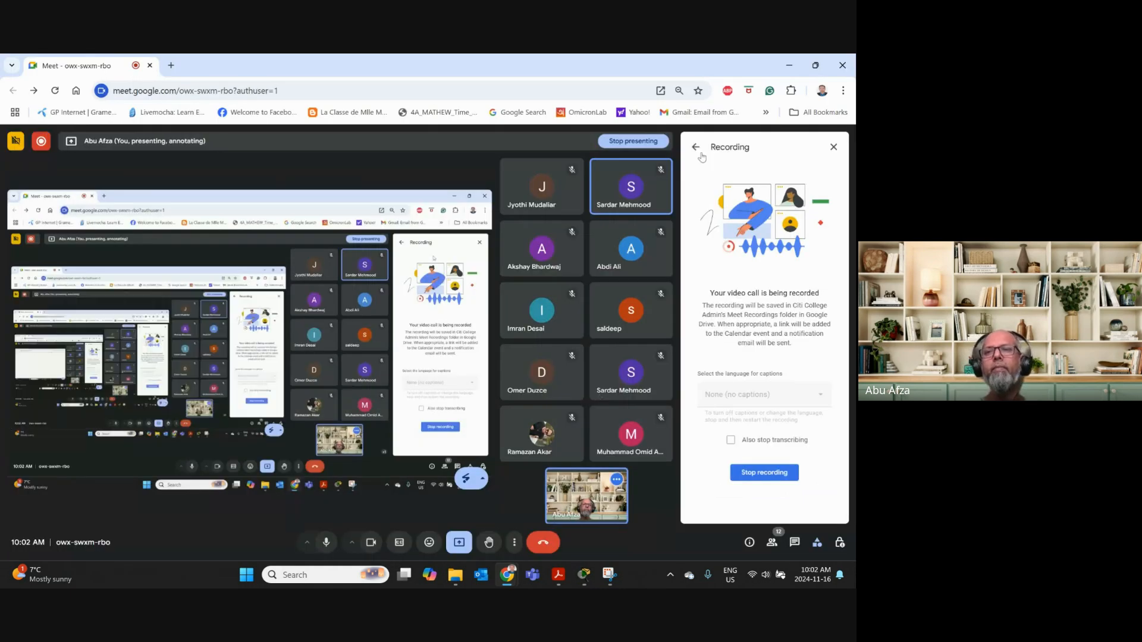
click(832, 149)
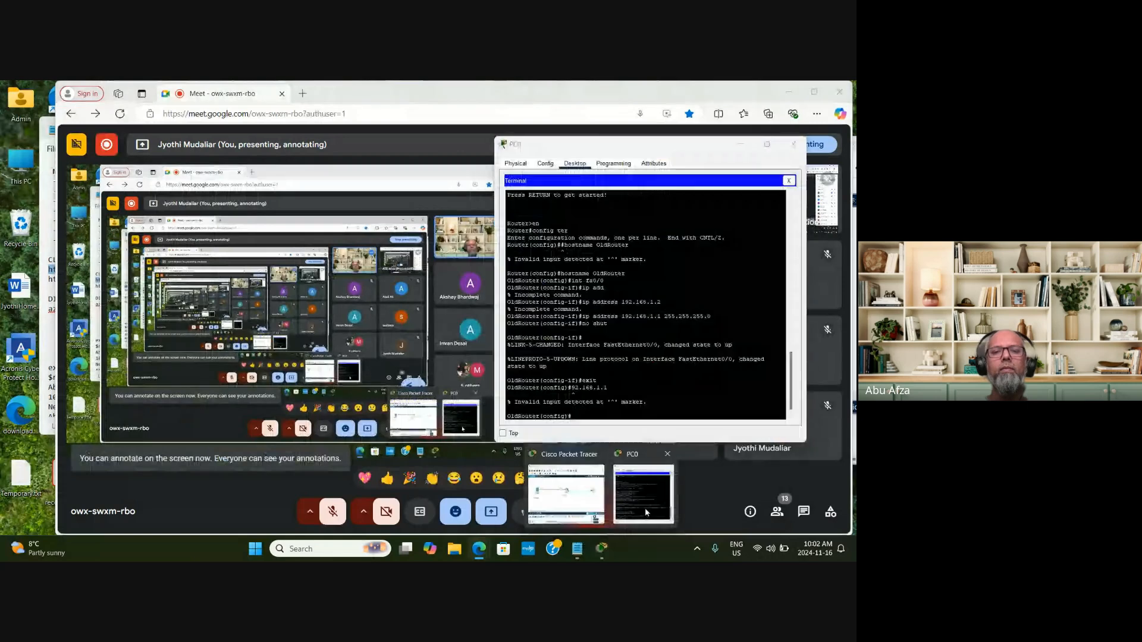
Briefly unmute the microphone in the Google Meet call and mute it again.
click(646, 512)
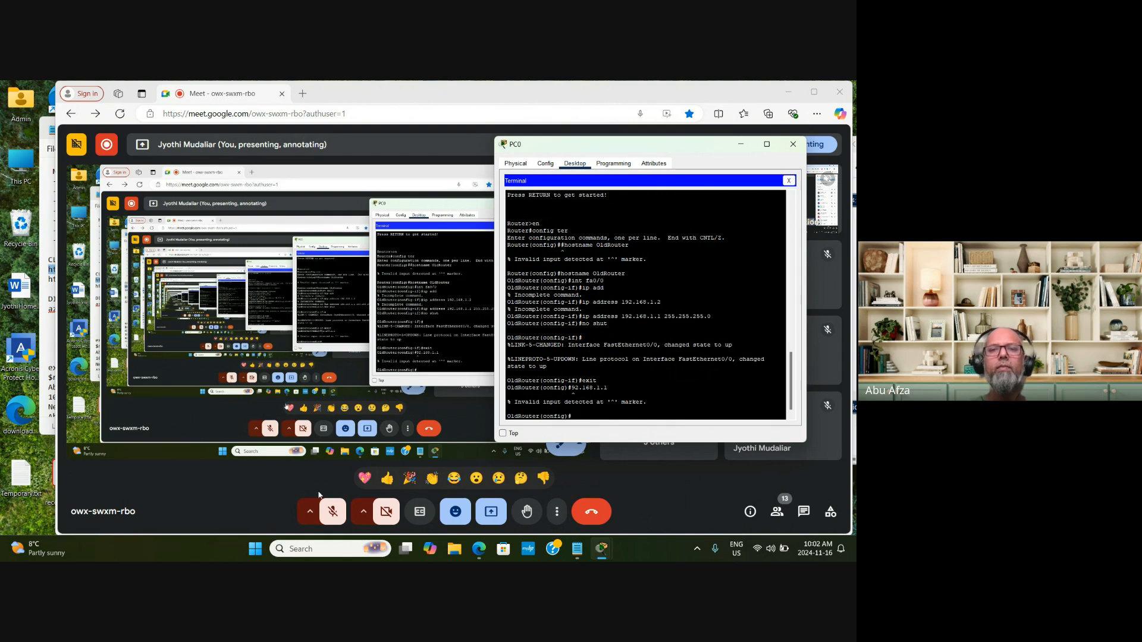
click(335, 513)
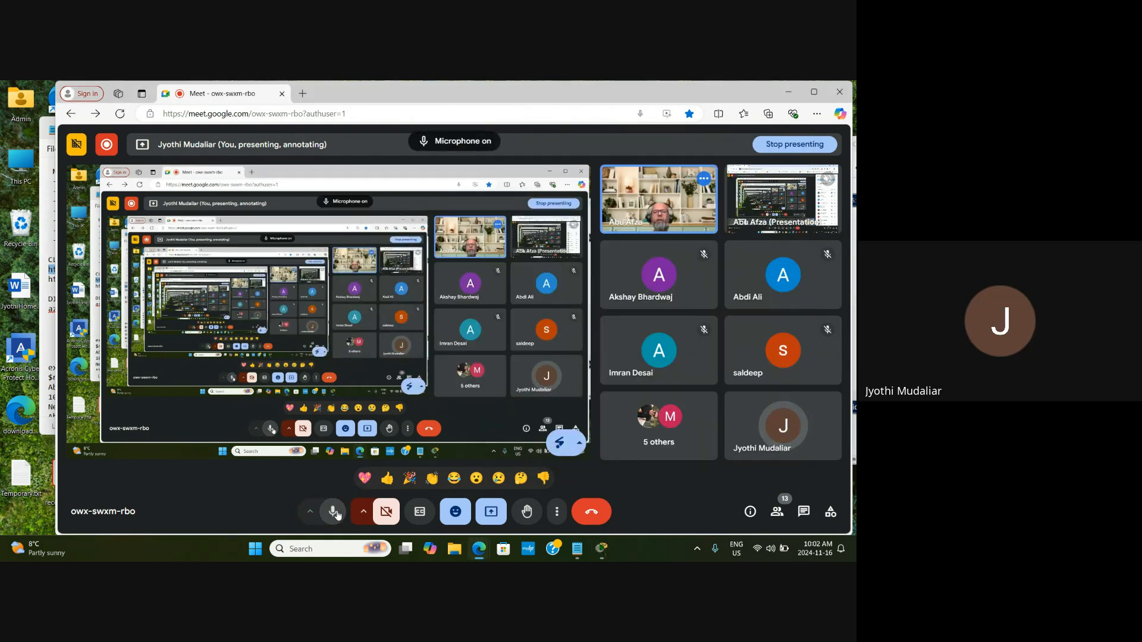
click(334, 513)
Bring PC0's window forward, close its terminal and the window, and switch to the Cisco Packet Tracer topology.
mouse_move(602, 548)
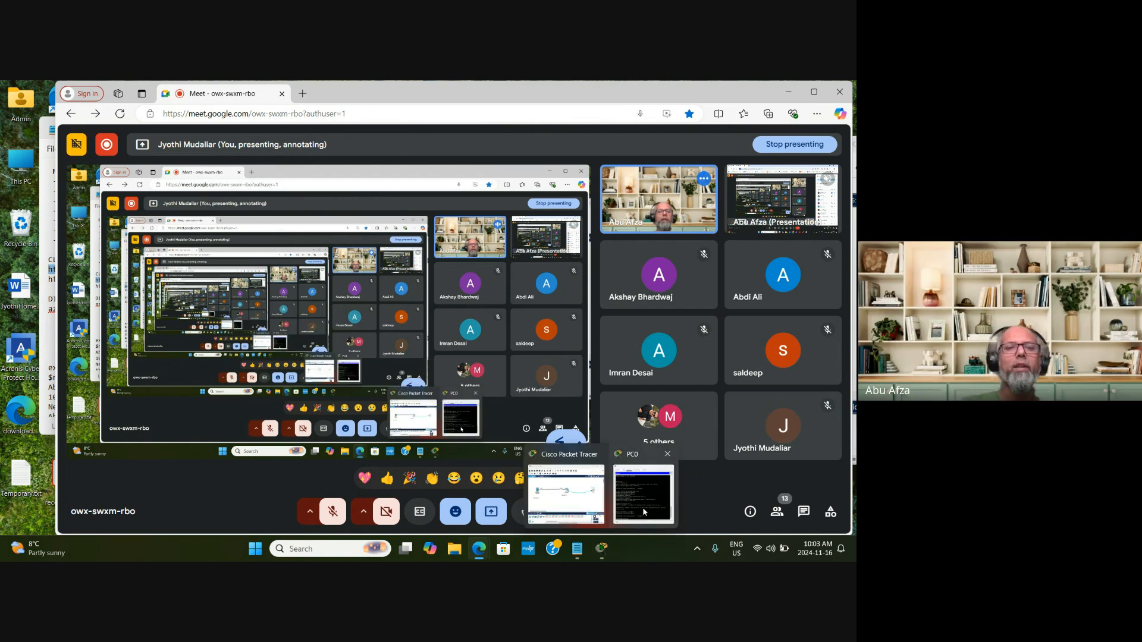
click(644, 506)
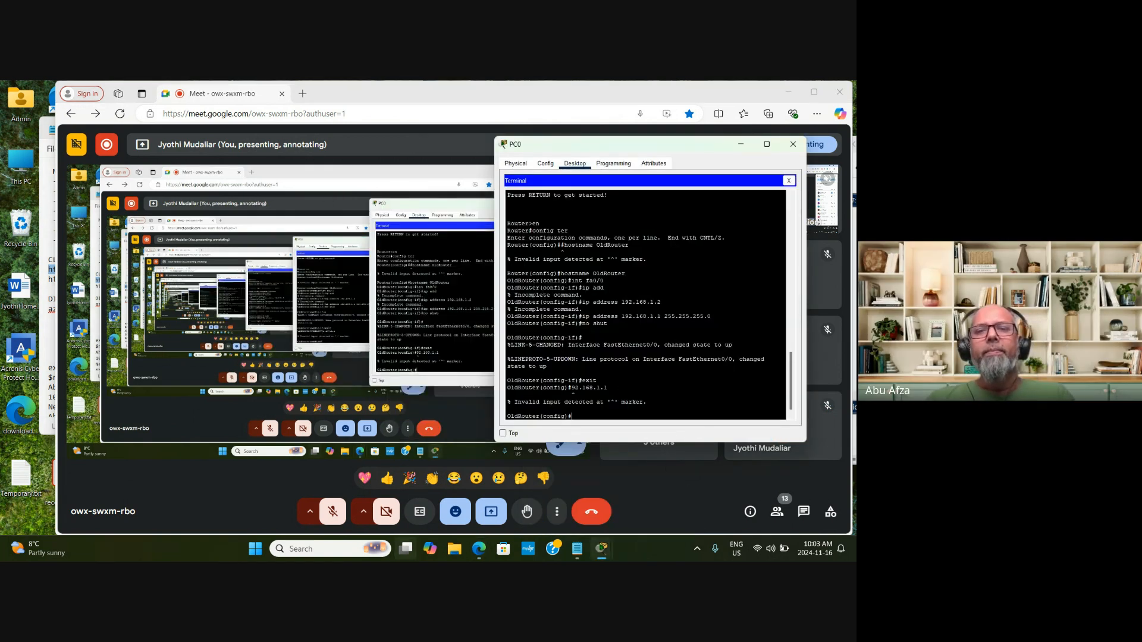
mouse_move(405, 549)
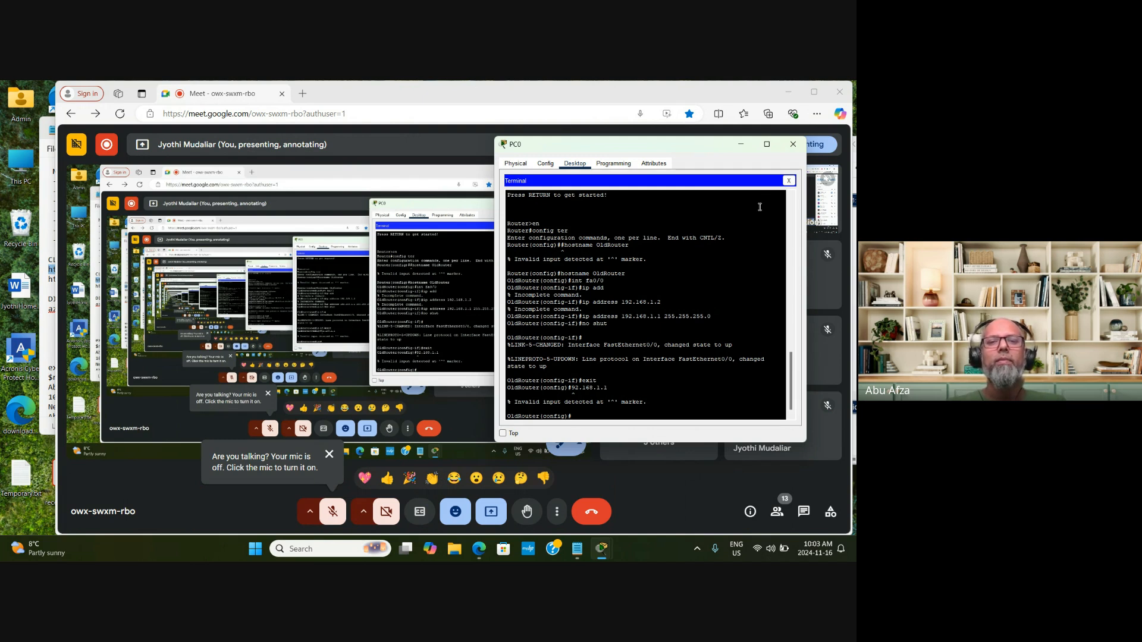
click(789, 181)
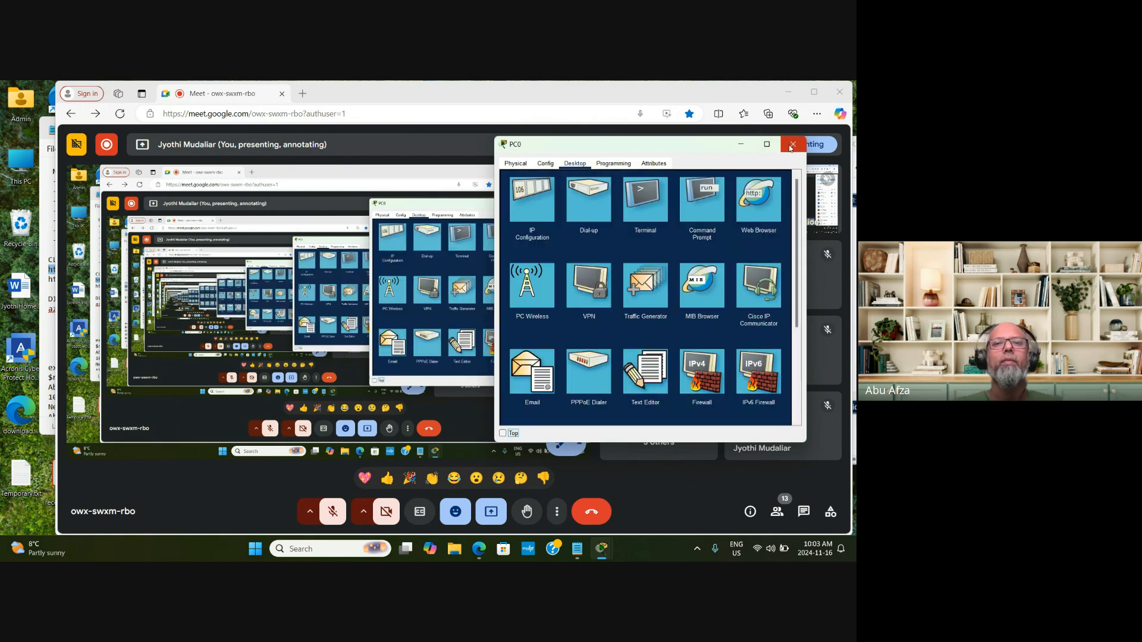
click(792, 145)
click(602, 549)
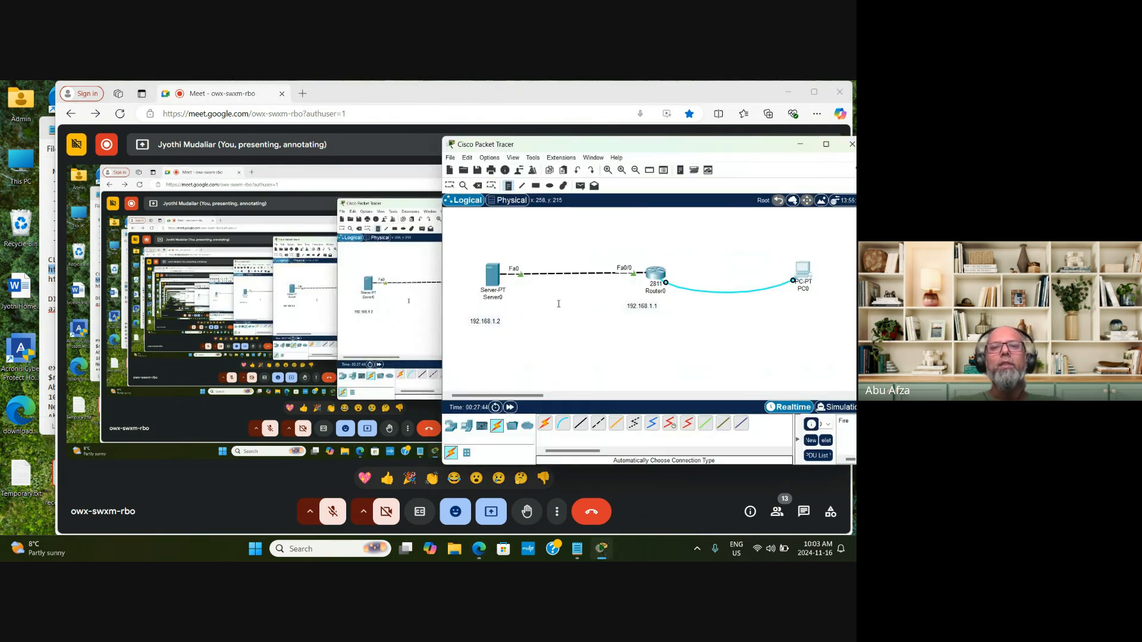
Give Server0 the static IPv4 address 192.168.1.2 with subnet mask 255.255.255.0 in this topology, and close its IP configuration.
mouse_move(494, 282)
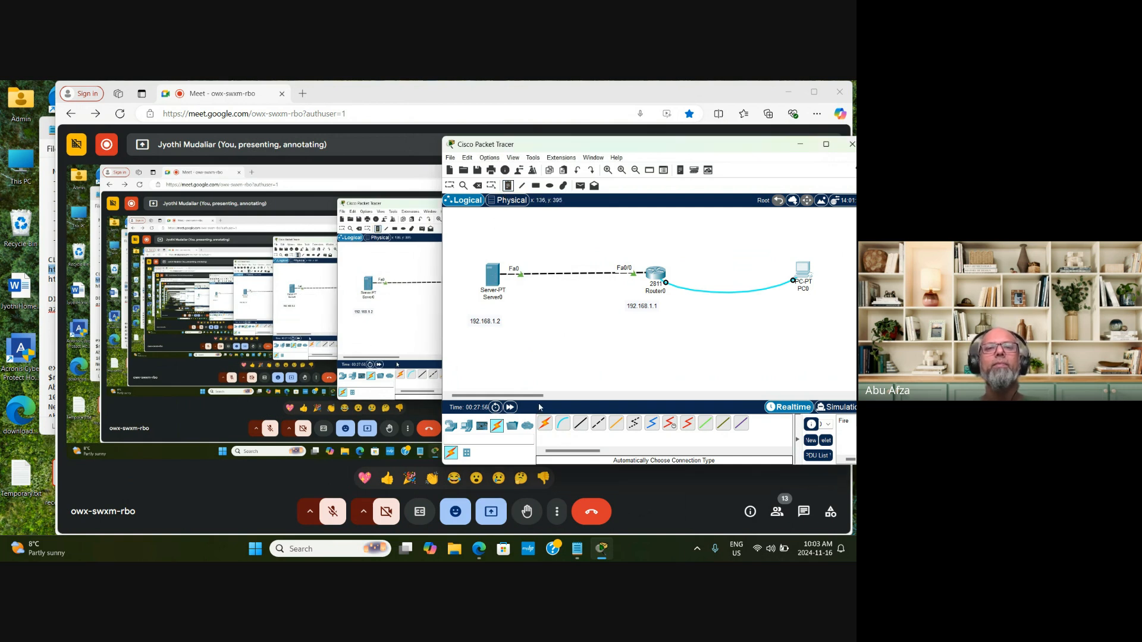
click(493, 277)
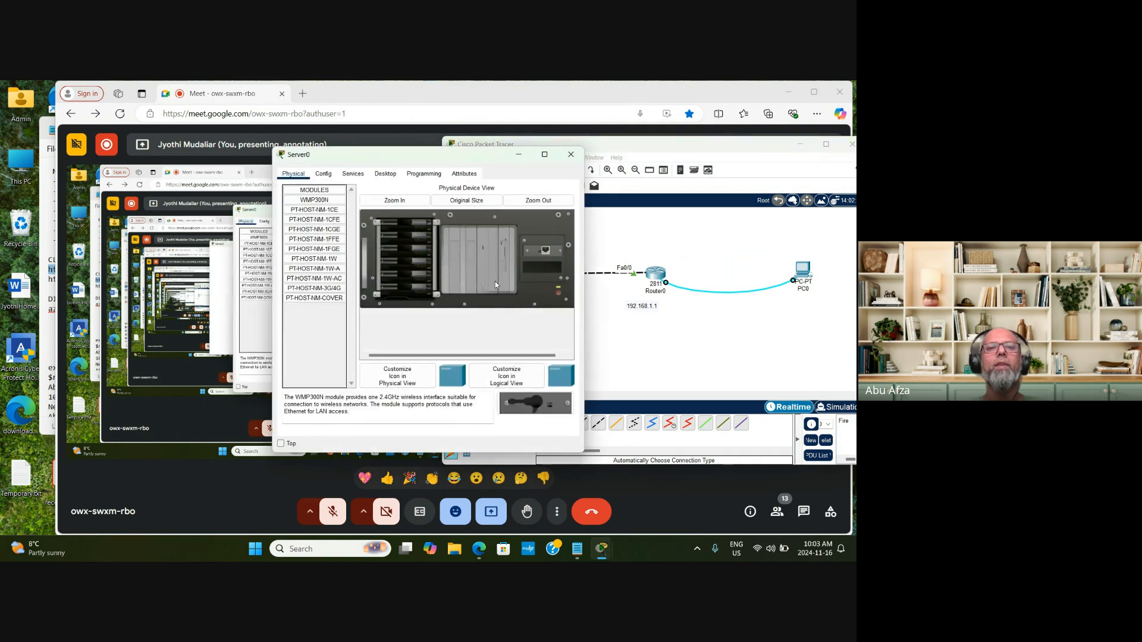
click(387, 177)
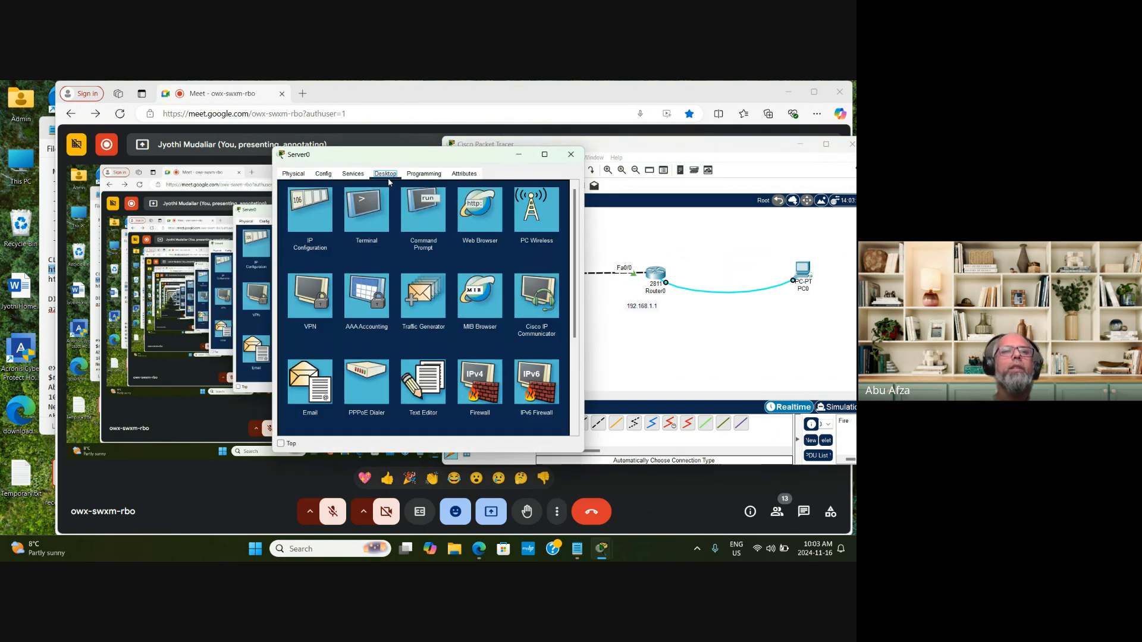
click(318, 223)
click(426, 229)
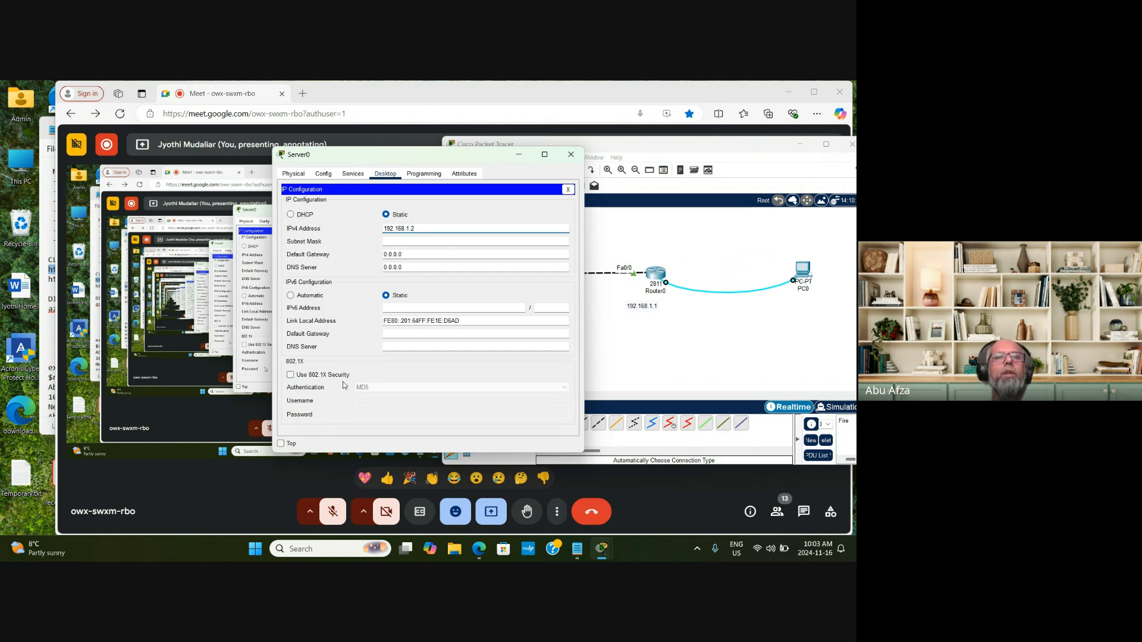
key(Tab)
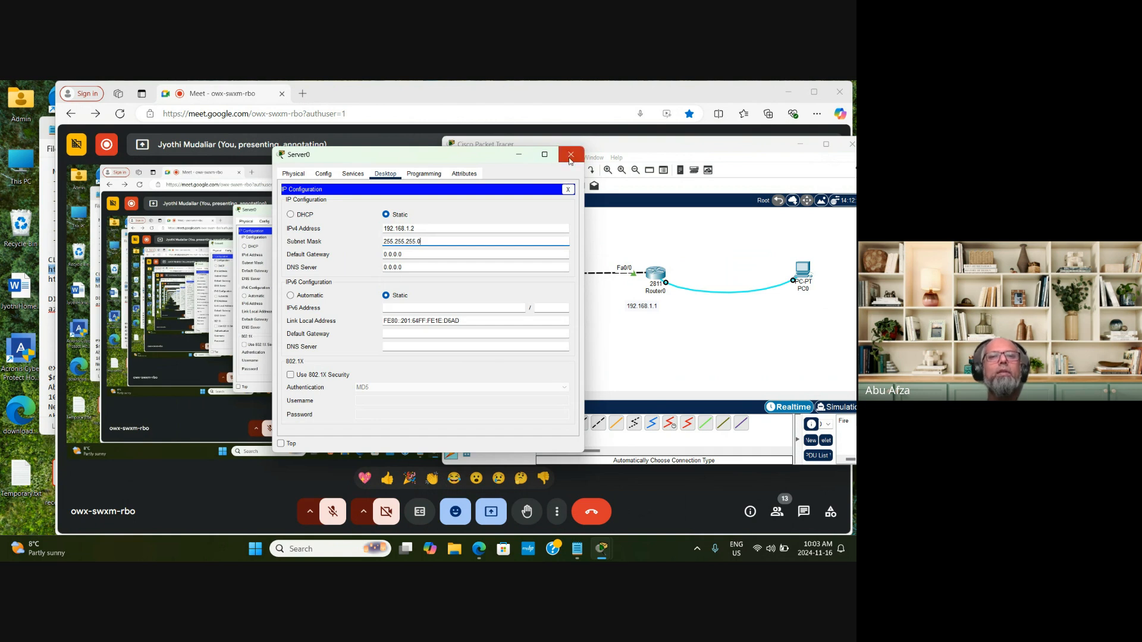
click(568, 189)
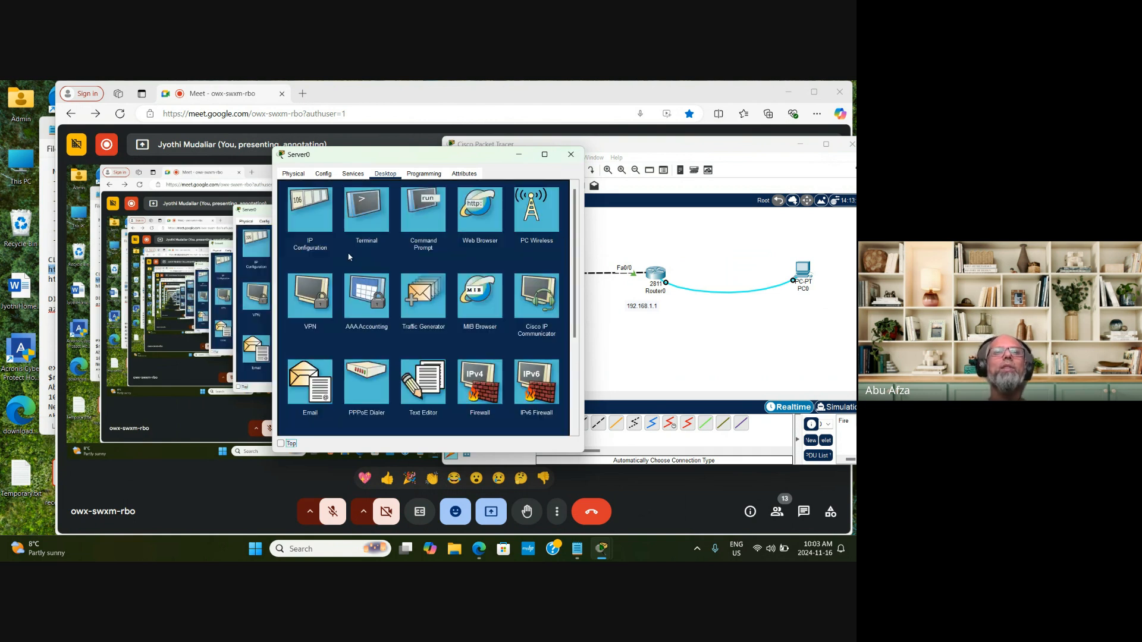
Ping the router at 192.168.1.1 from the newly configured Server0's command prompt.
click(415, 225)
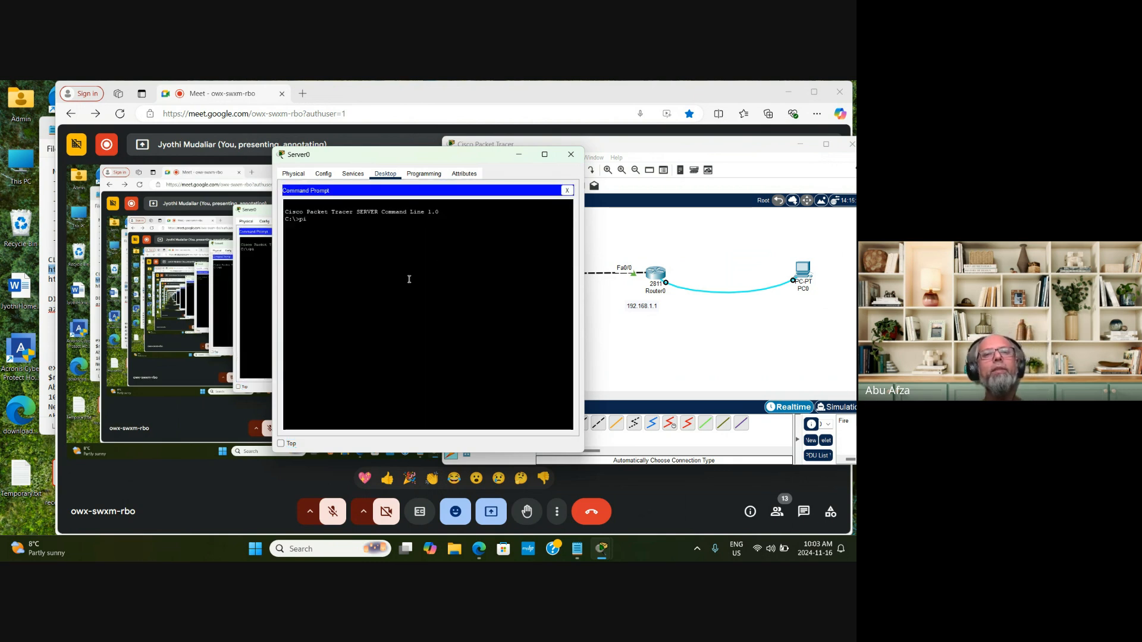
text(ping )
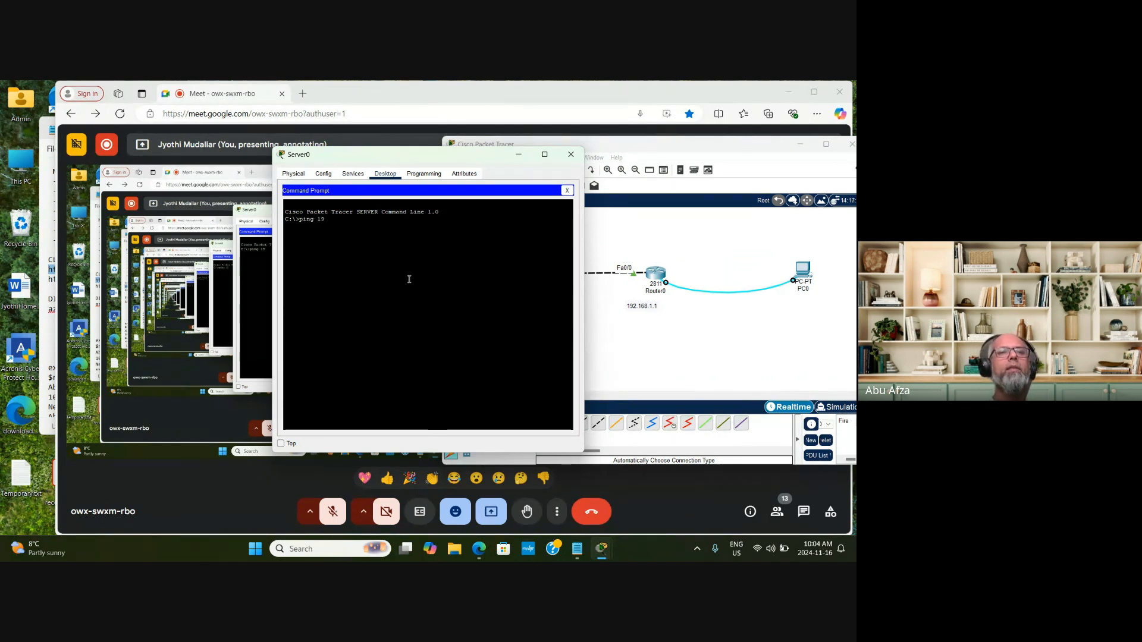
text(192.168.1.1)
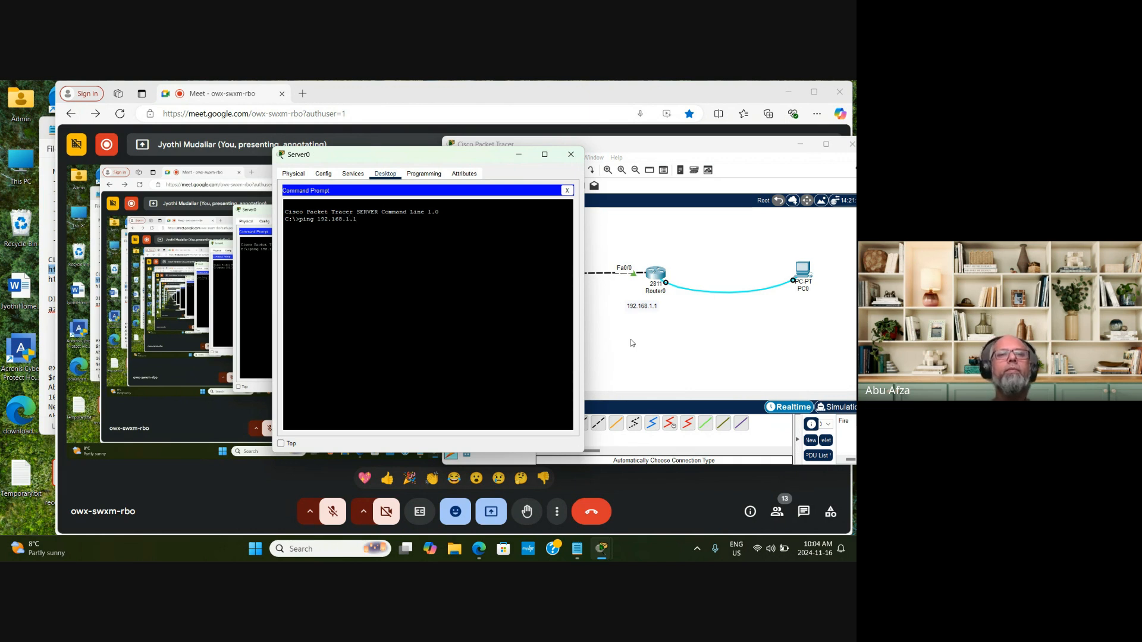
key(Return)
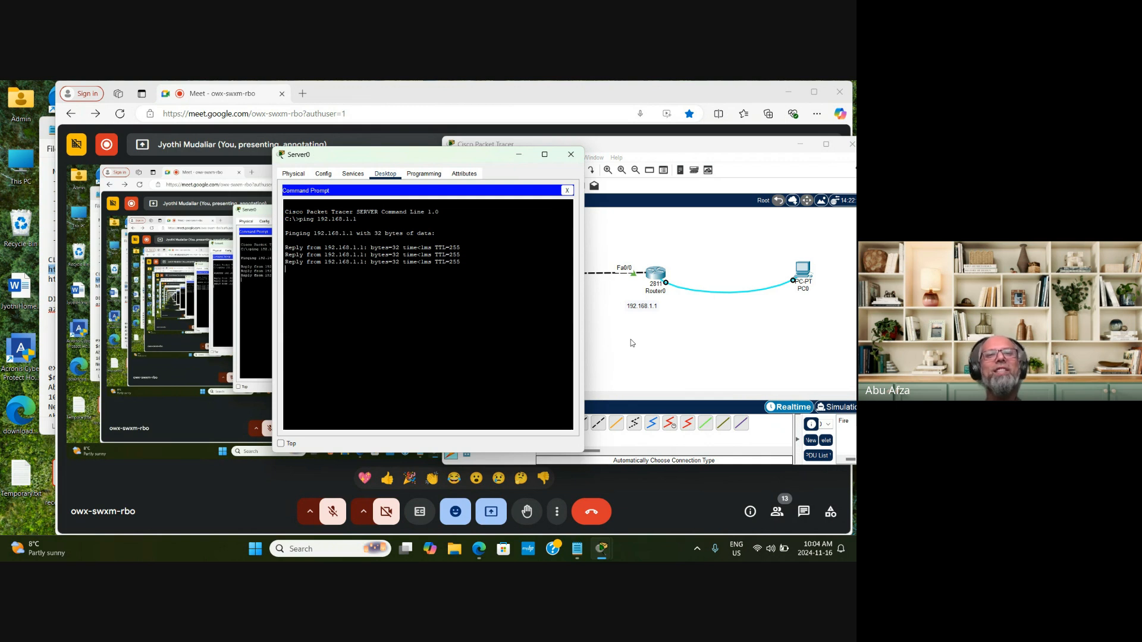
Unmute the microphone in the Google Meet call twice, muting it again each time.
click(333, 519)
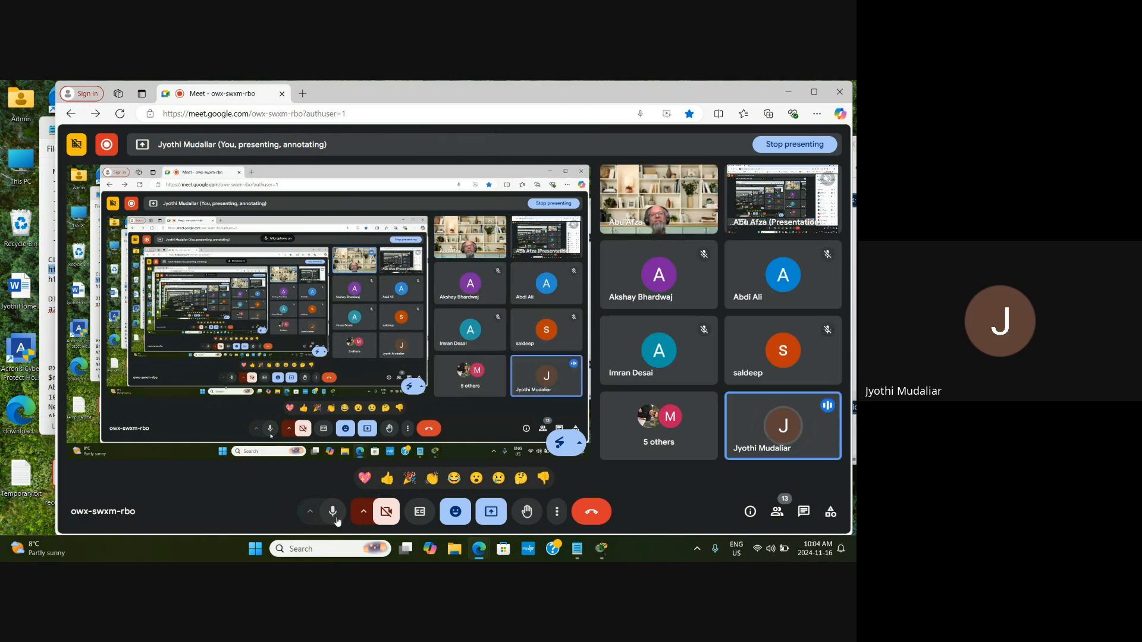
click(338, 517)
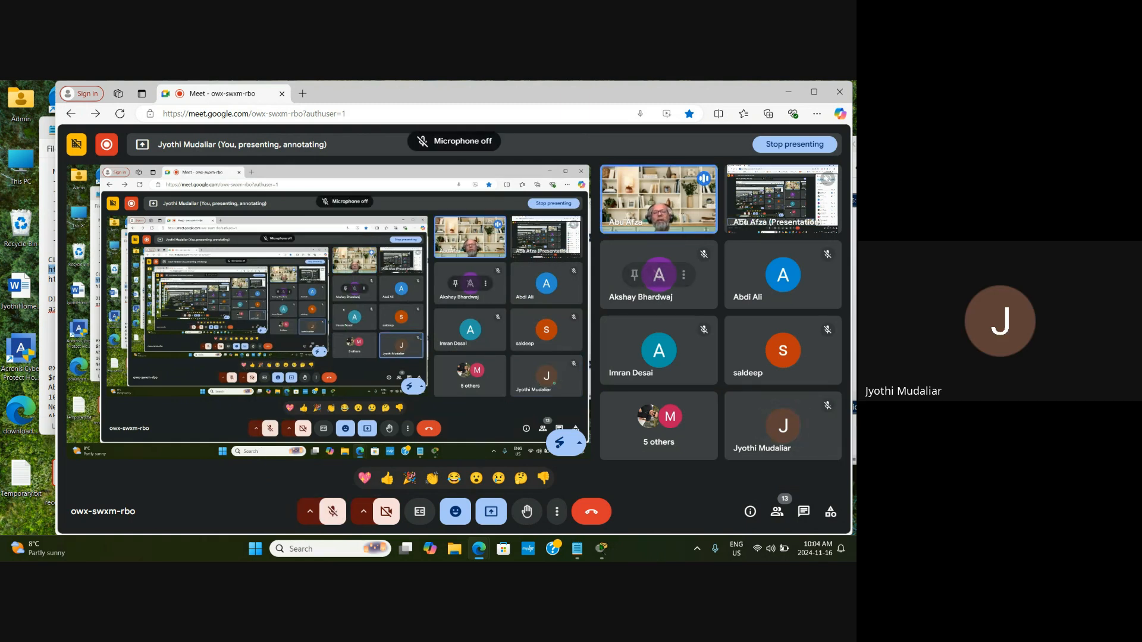
click(331, 522)
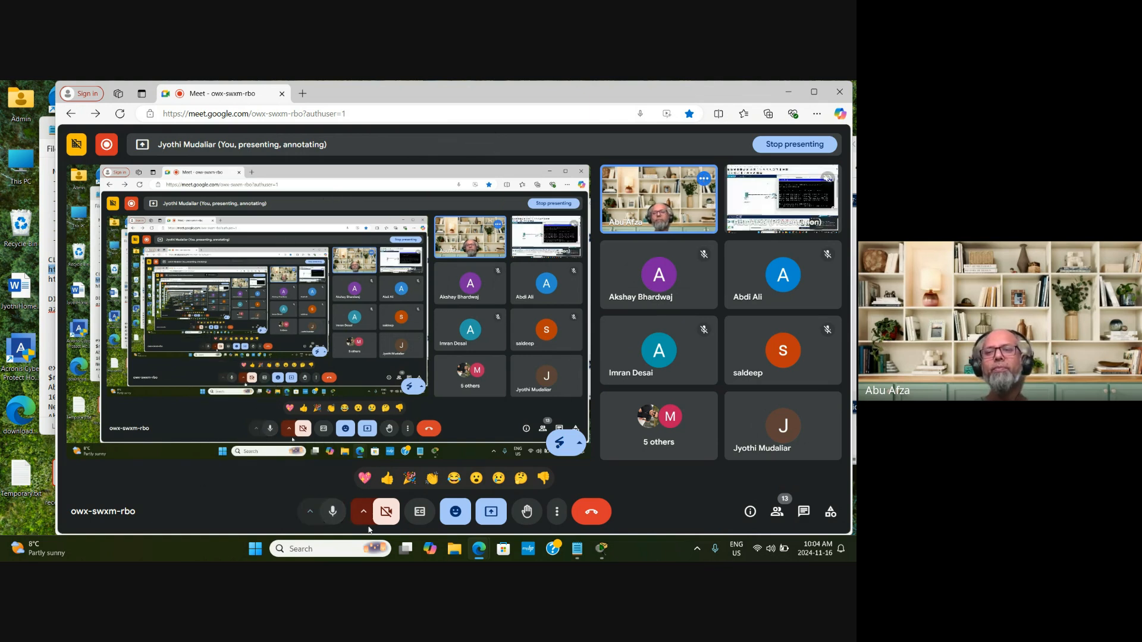
click(343, 519)
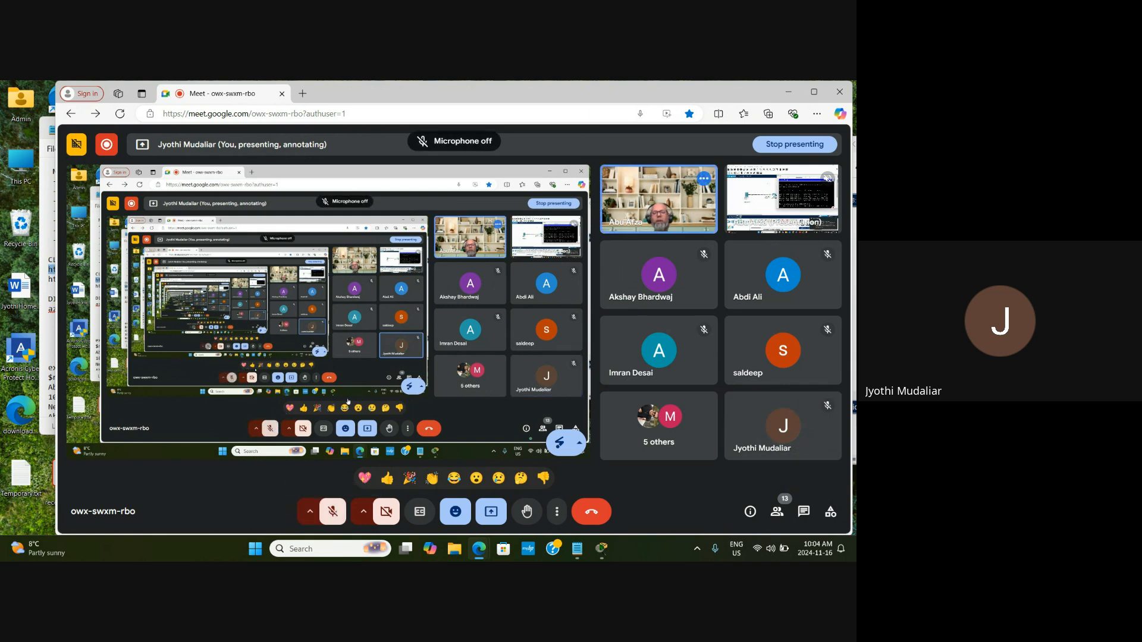
Review the ping to 192.168.1.1 in Server0's command prompt, and switch to the Cisco Packet Tracer topology.
click(601, 549)
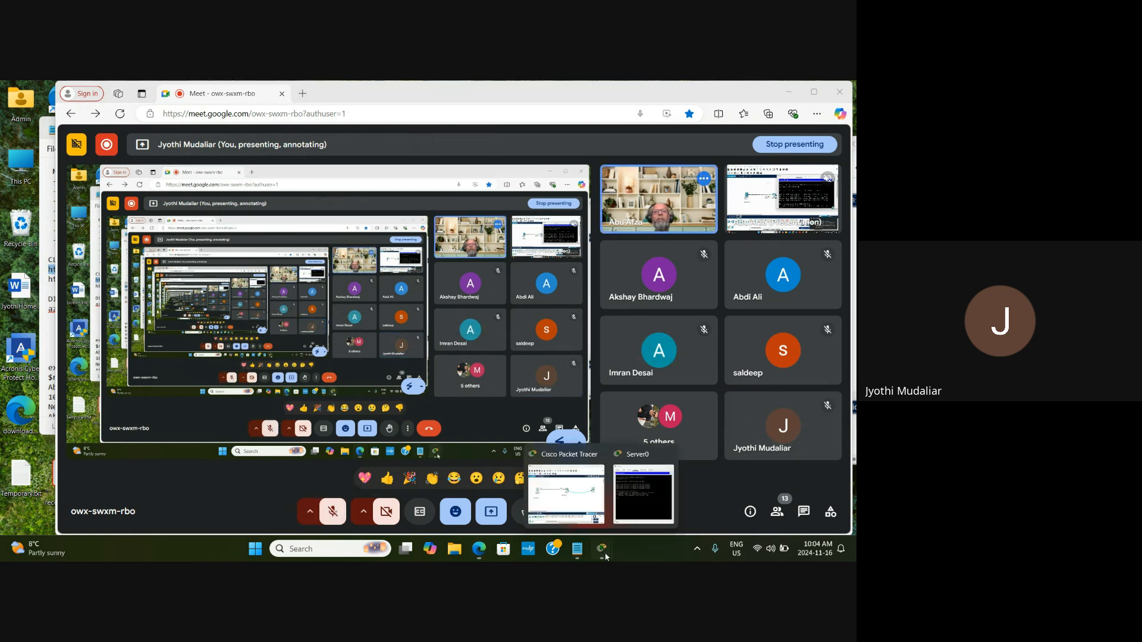
click(642, 515)
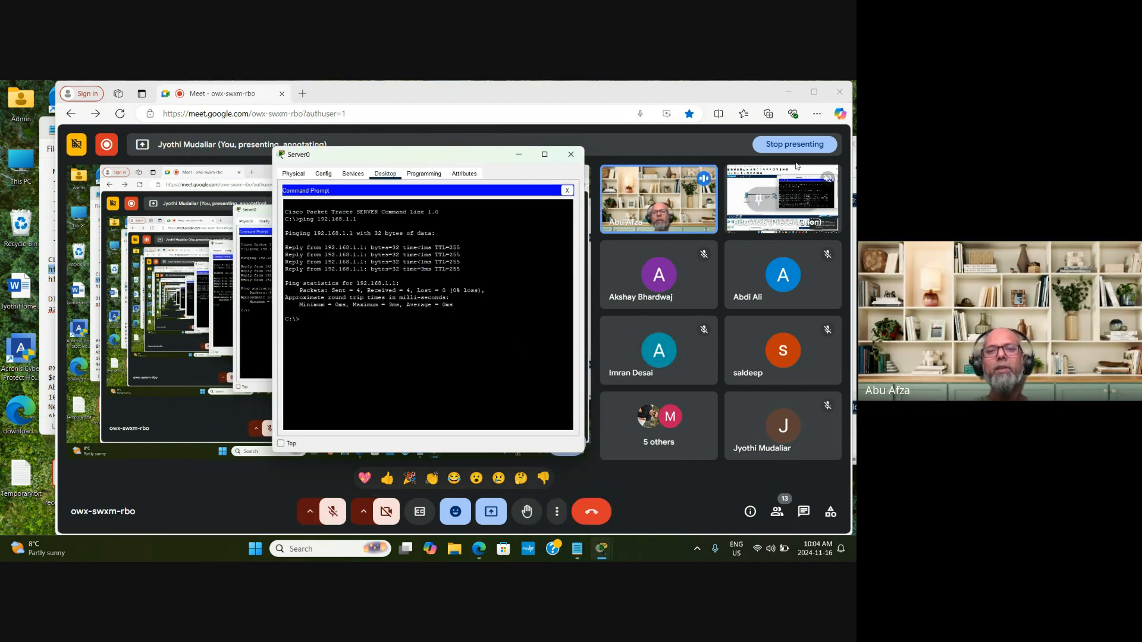
click(776, 153)
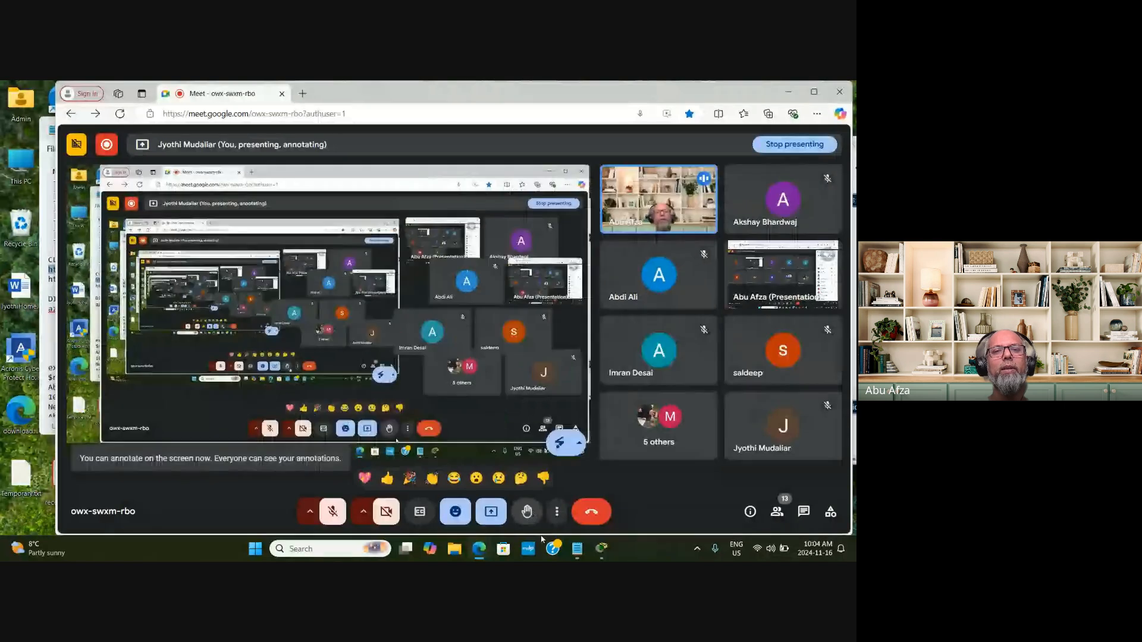
click(599, 551)
click(570, 495)
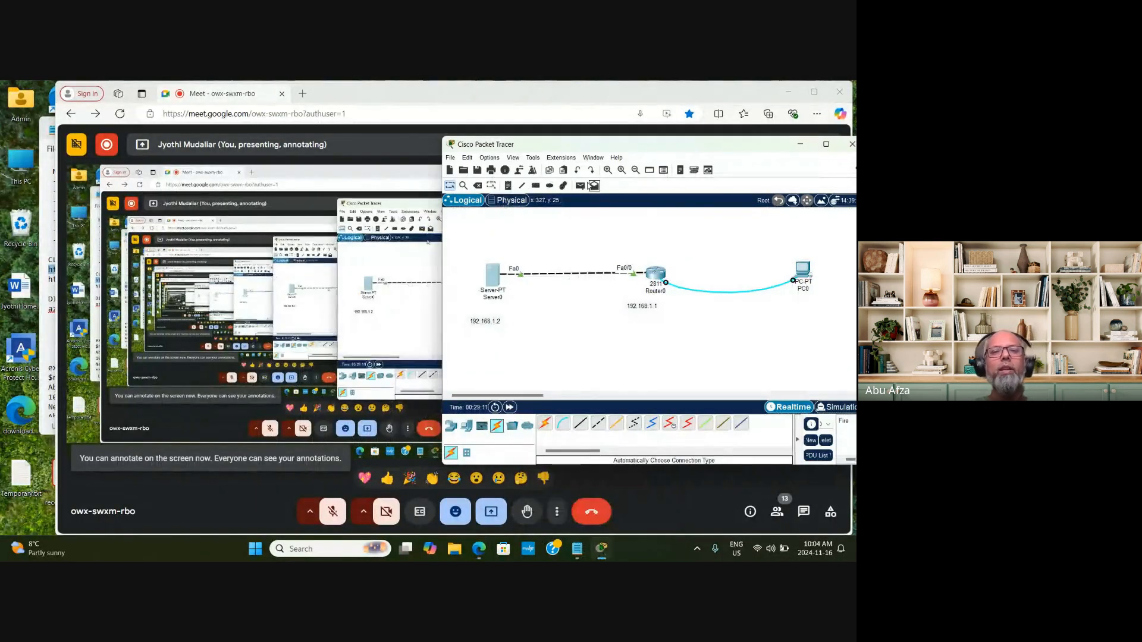
click(653, 274)
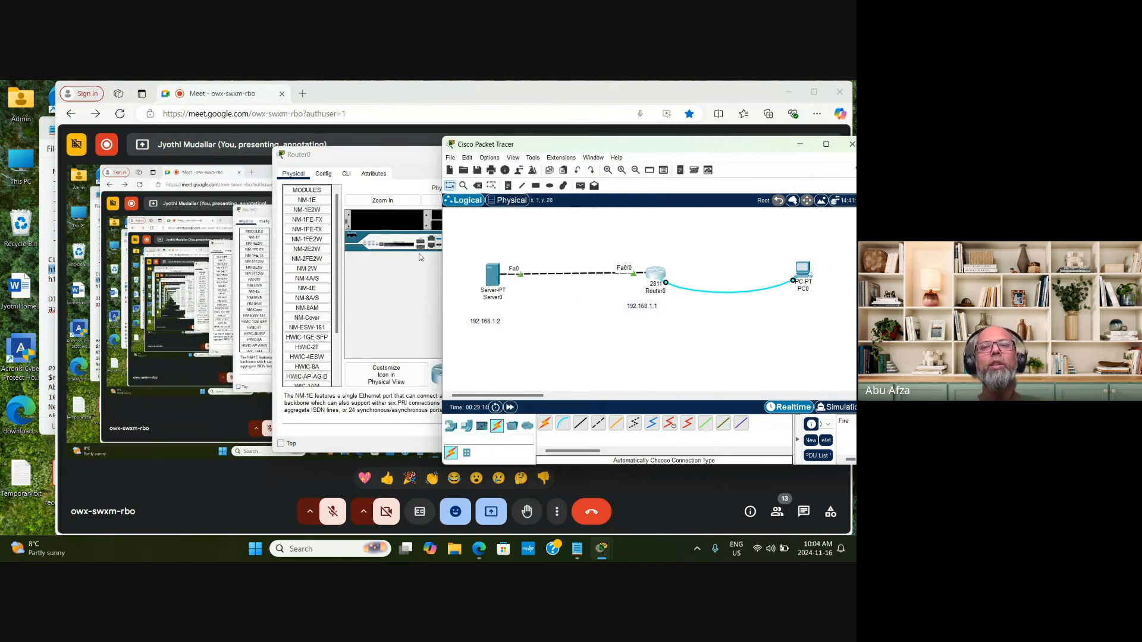
click(390, 278)
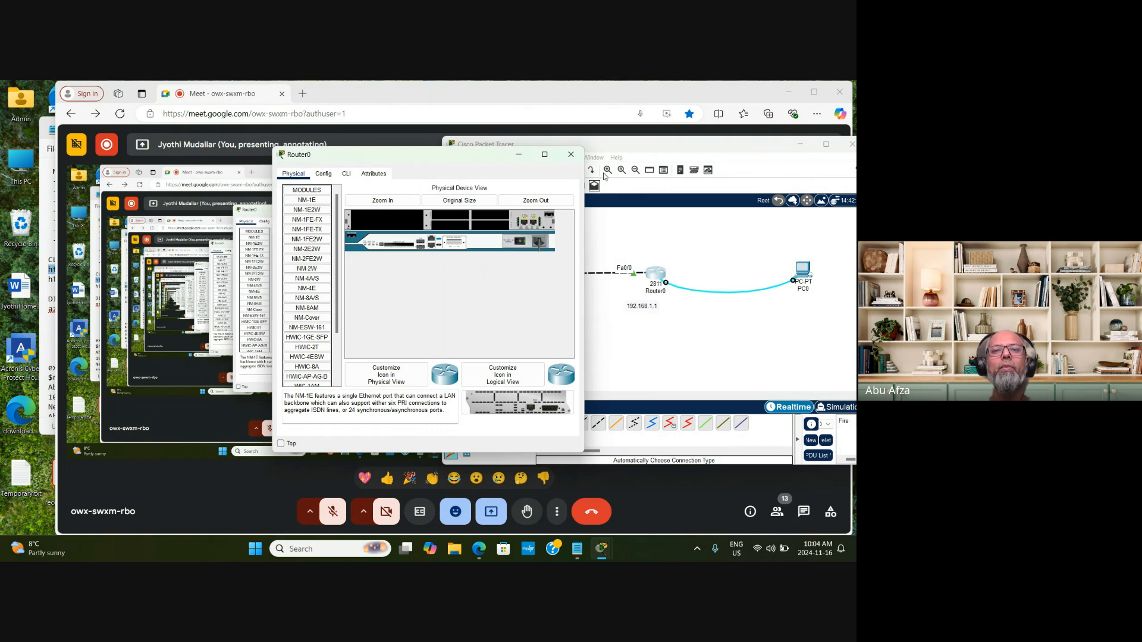
click(572, 155)
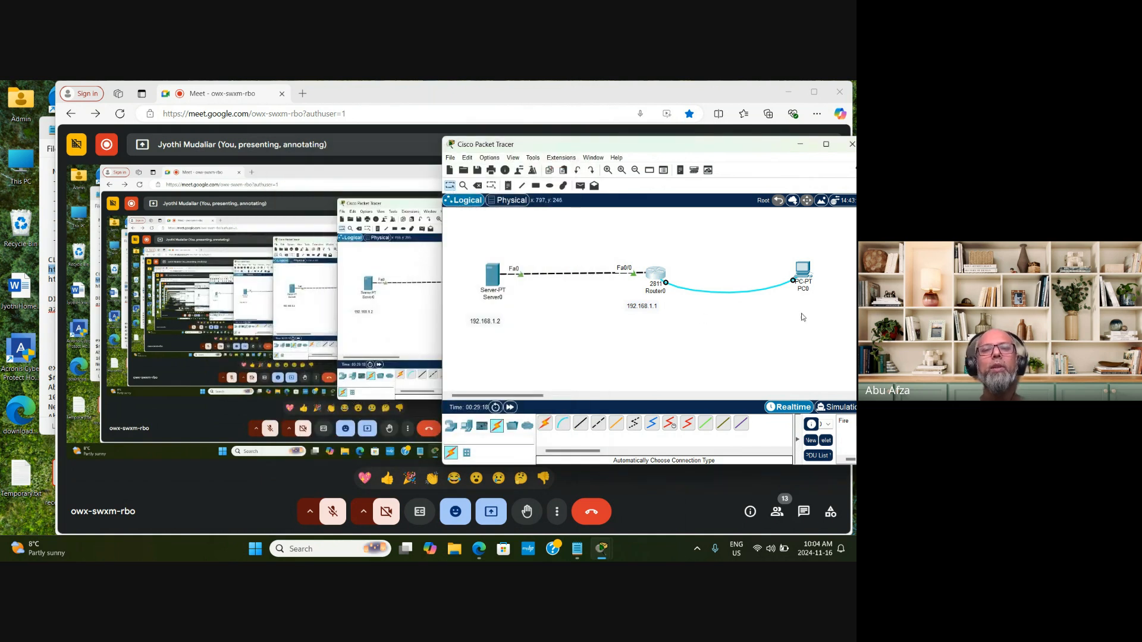
Open PC0's console terminal to the router with the default port settings, unmuting the Google Meet microphone on the way.
click(803, 271)
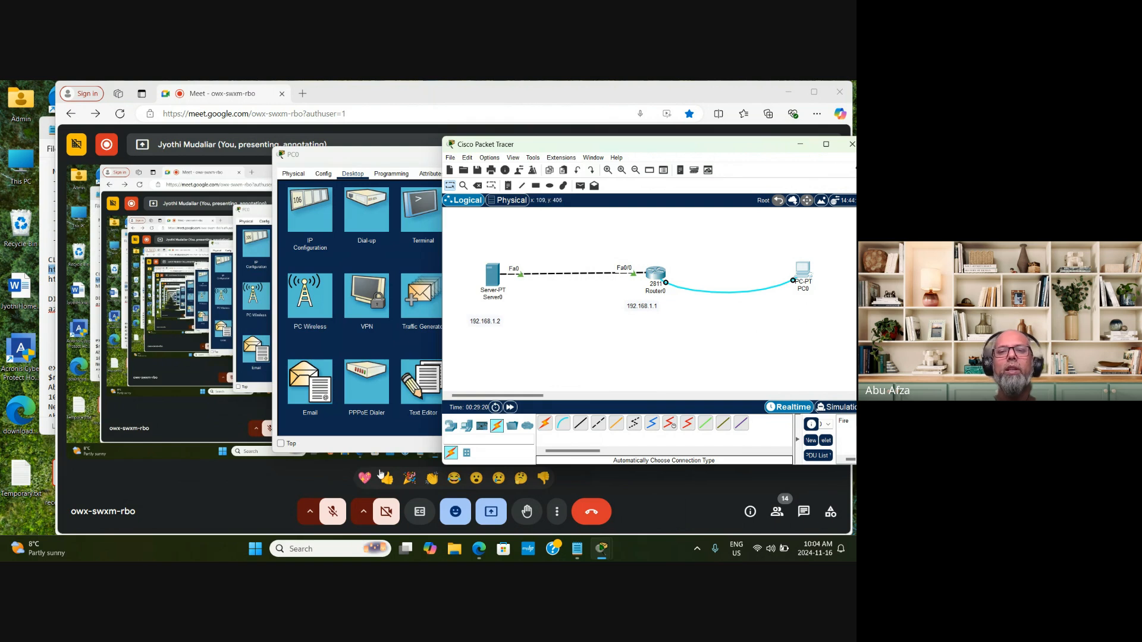
click(333, 512)
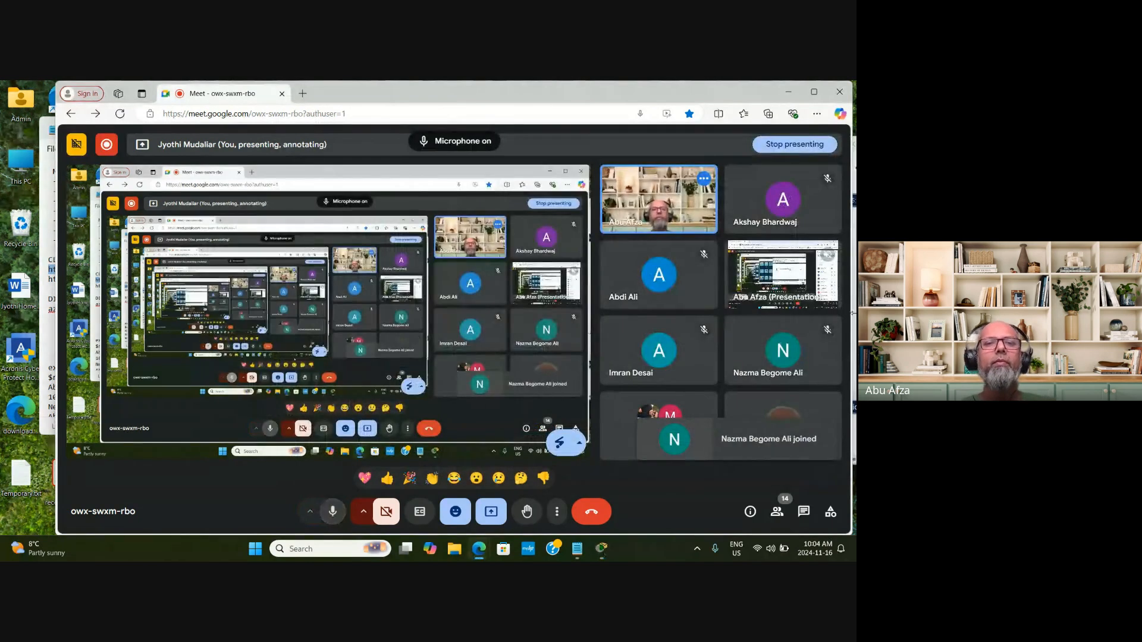
mouse_move(601, 549)
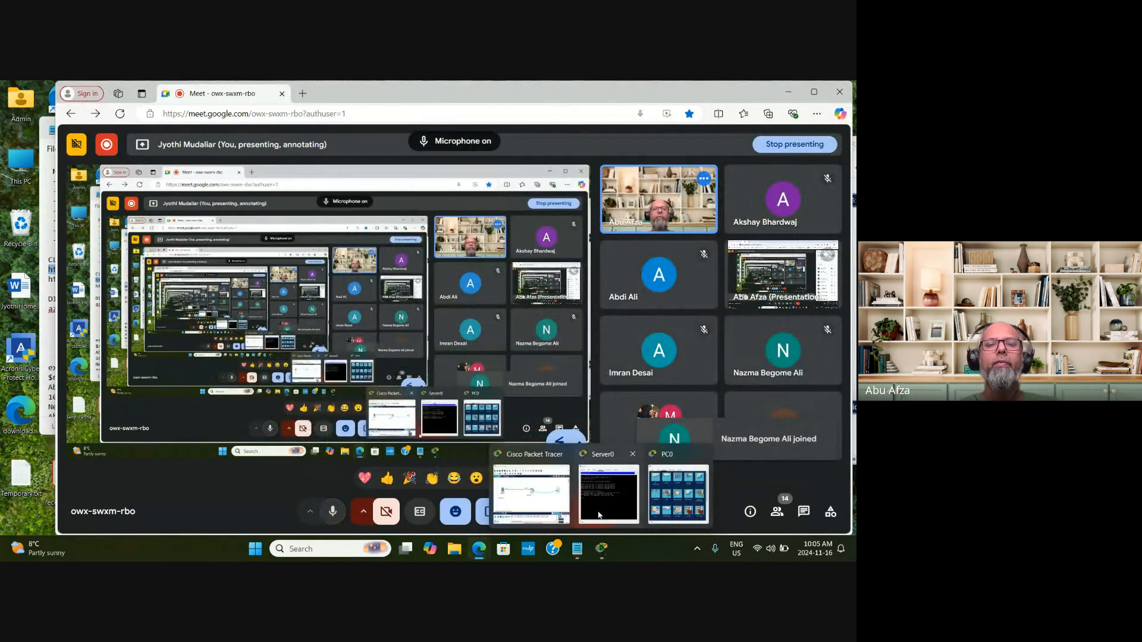
click(681, 498)
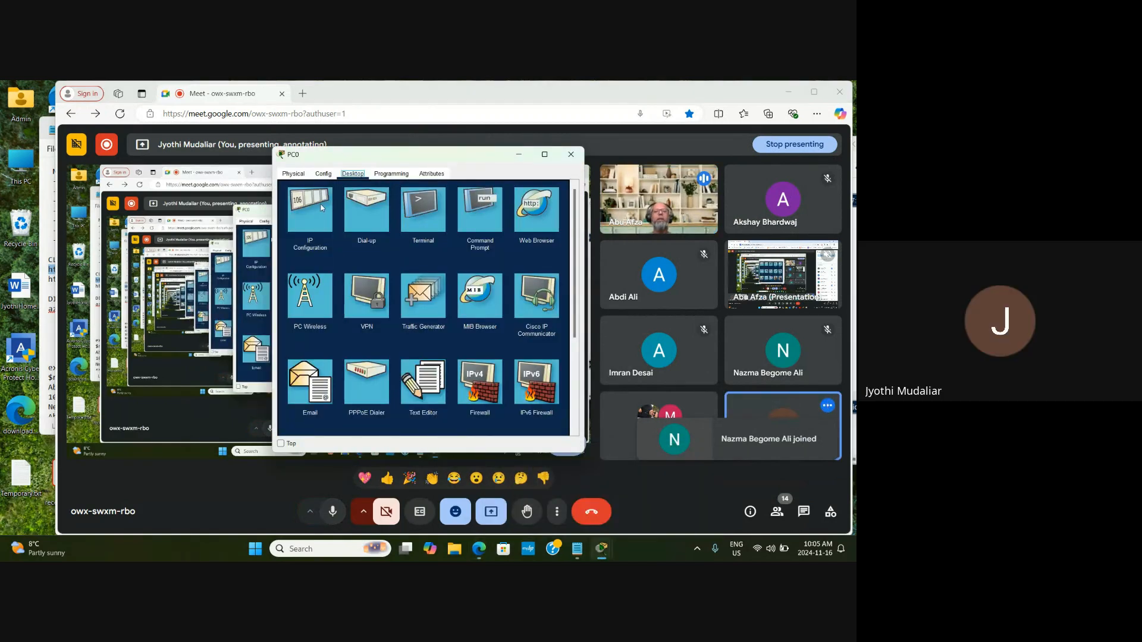
click(418, 211)
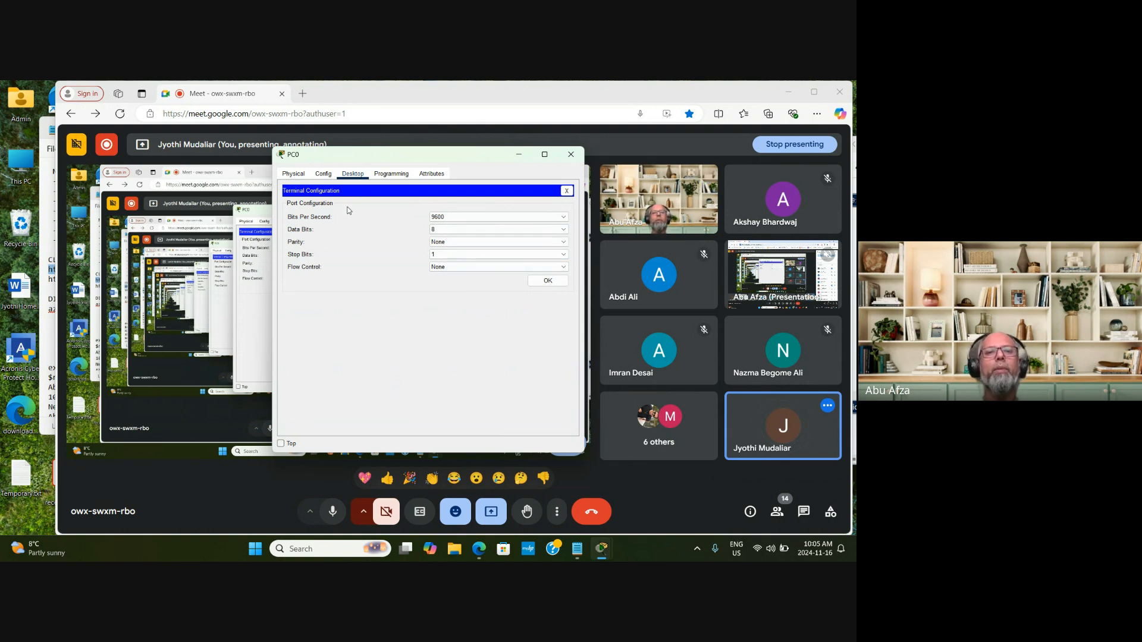
click(545, 282)
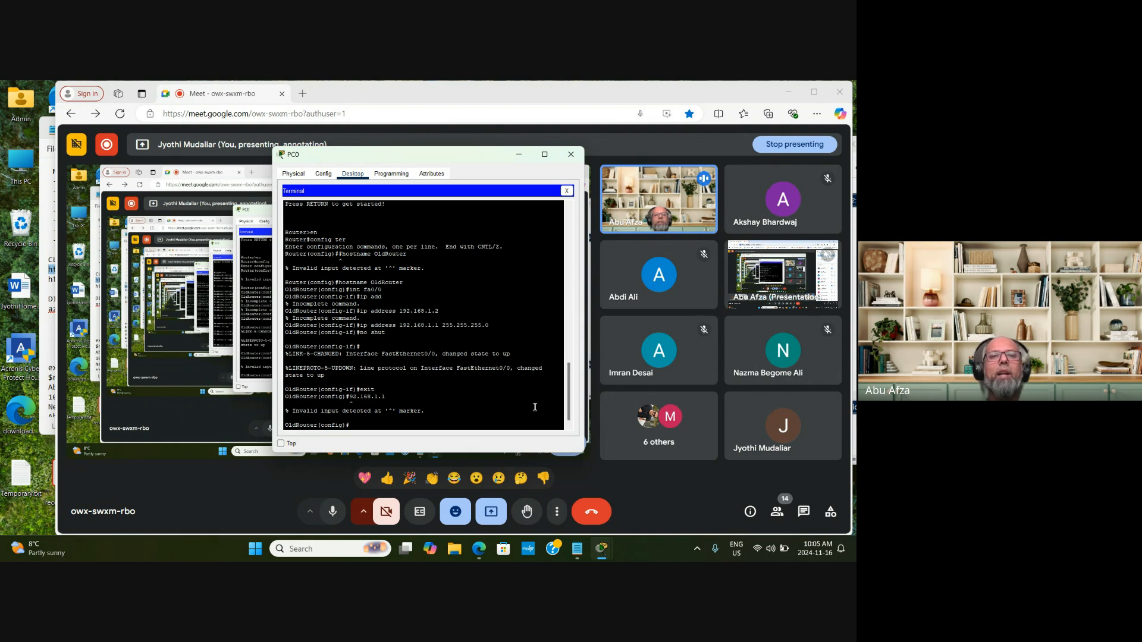
Discard the started ping command and exit global configuration mode on OldRouter.
text(ping)
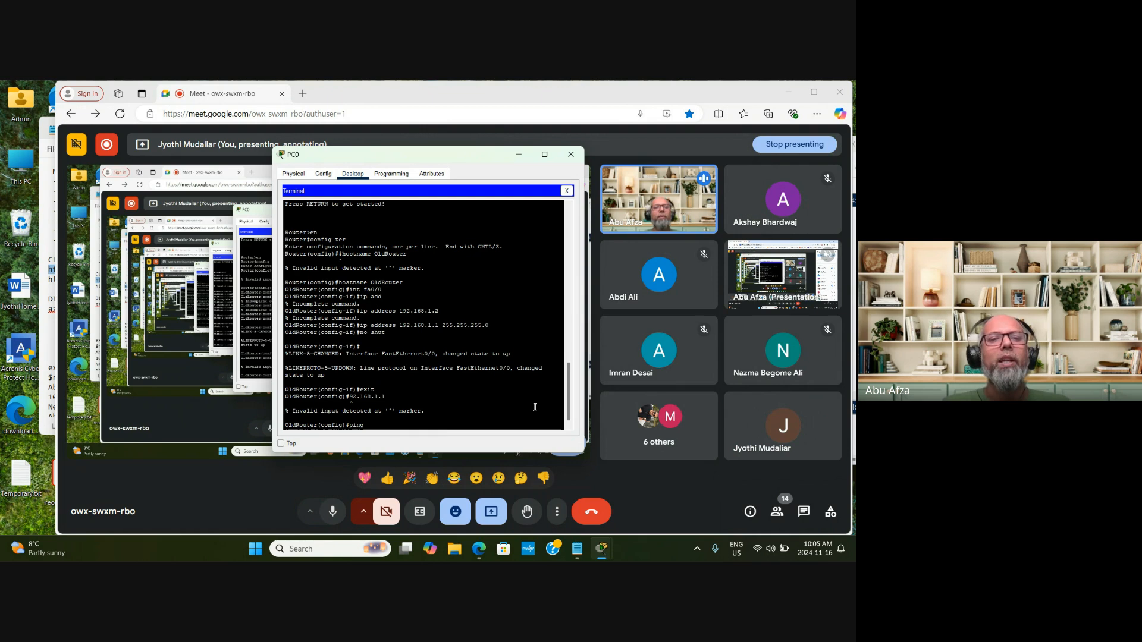
key(BackSpace)
key(BackSpace)
key(BackSpace)
key(BackSpace)
key(BackSpace)
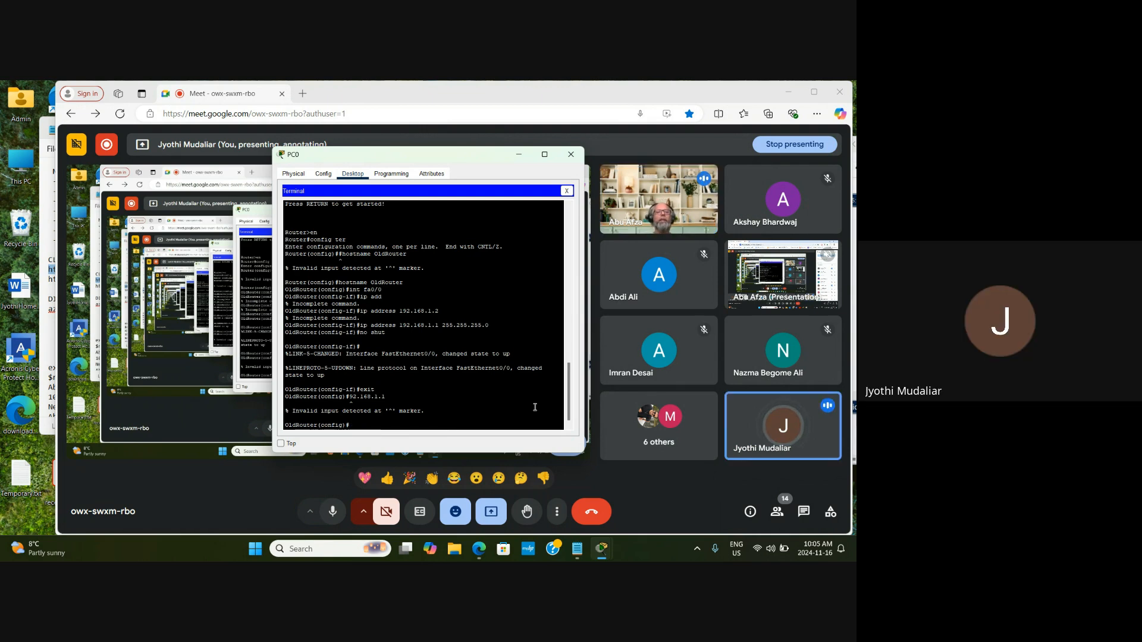
text(exit)
key(Return)
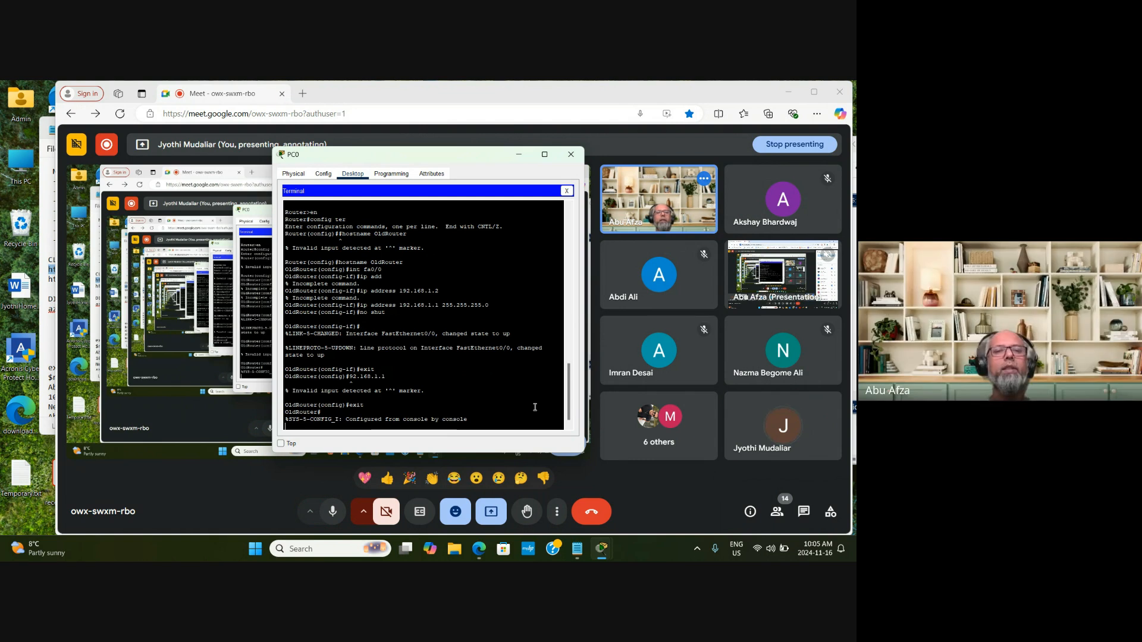
key(Return)
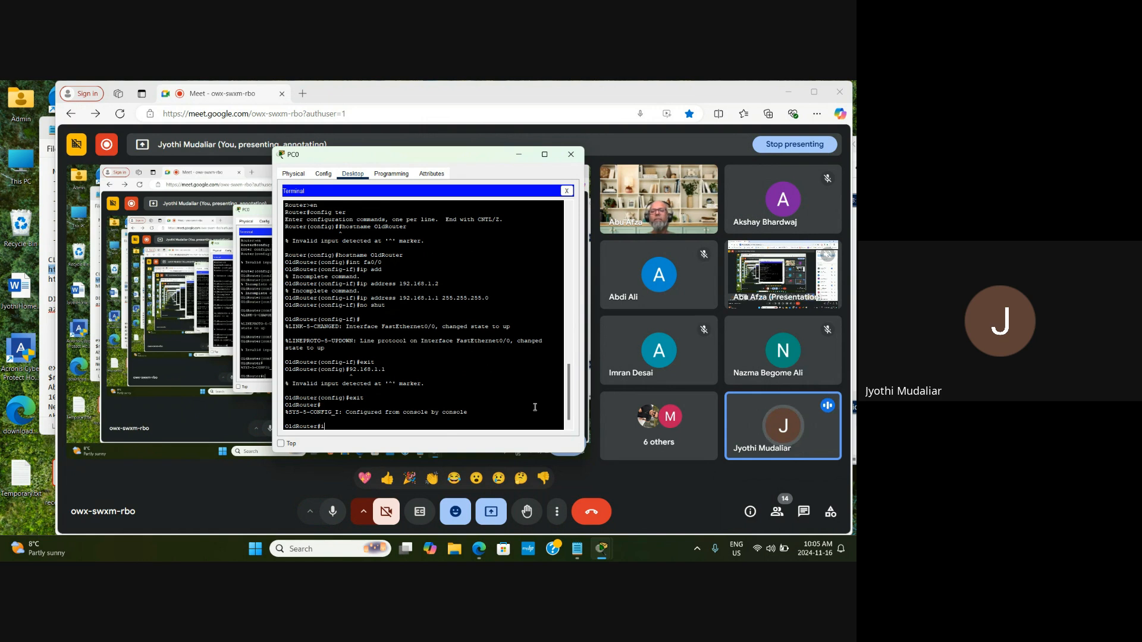
Ping the server at 192.168.1.2 from OldRouter's privileged prompt, muting the Google Meet microphone before completing the command.
text(ip)
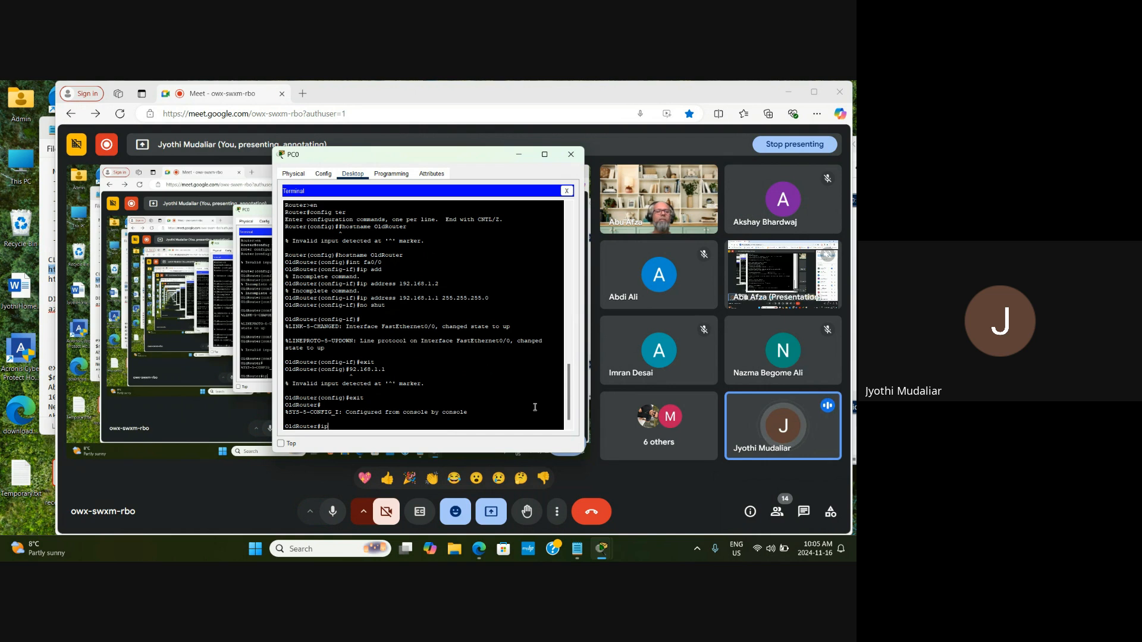
key(BackSpace)
key(BackSpace)
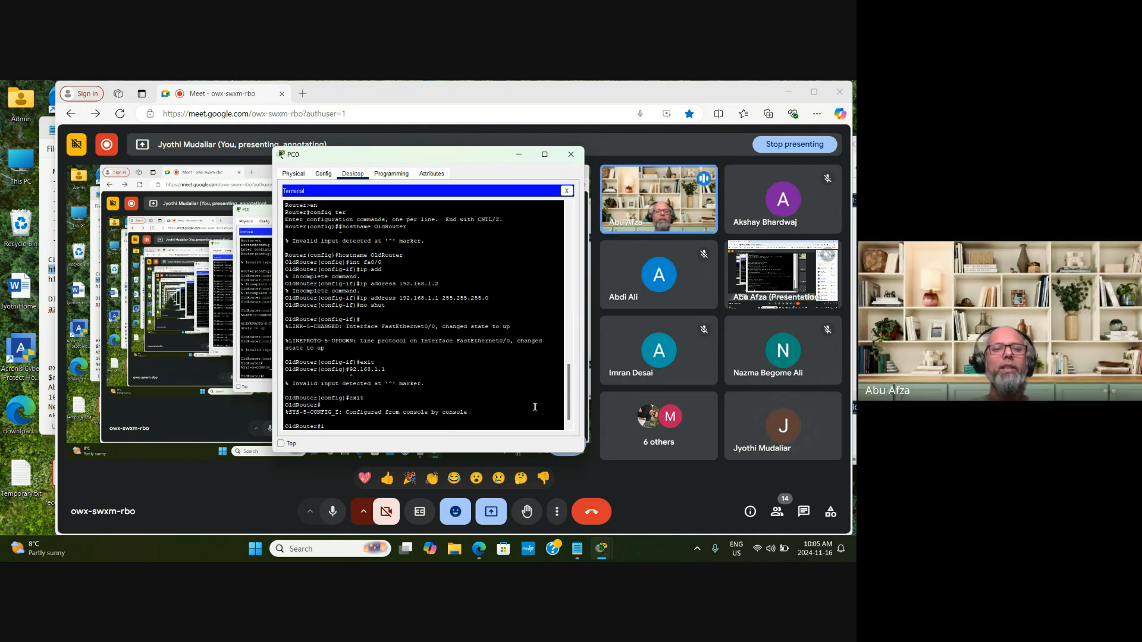
text(ping)
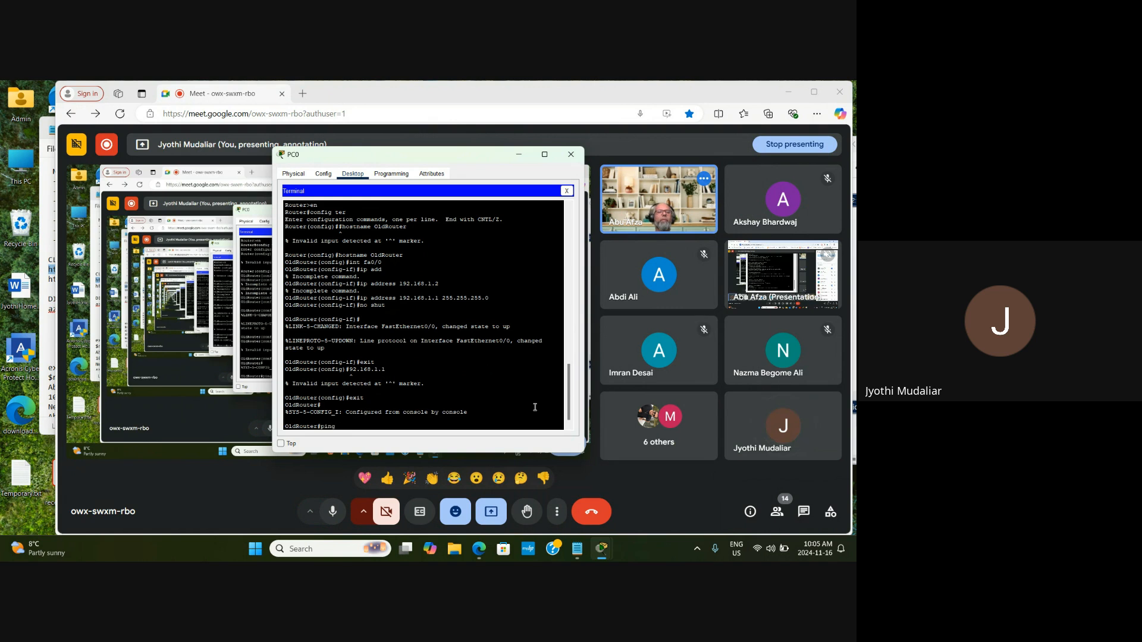
click(332, 511)
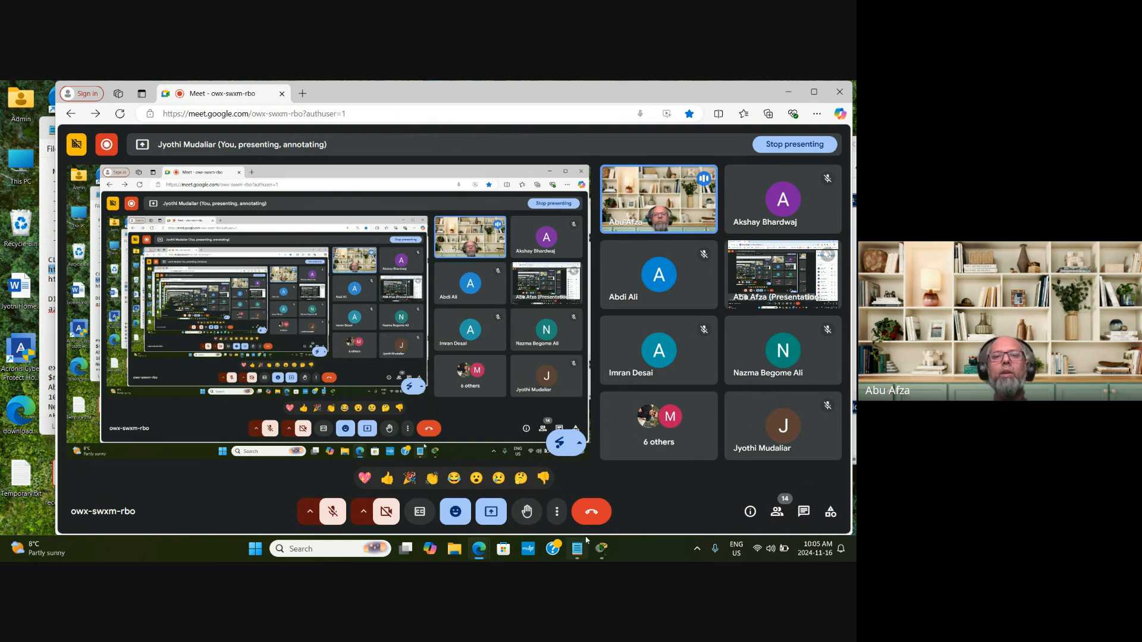
mouse_move(601, 549)
click(684, 505)
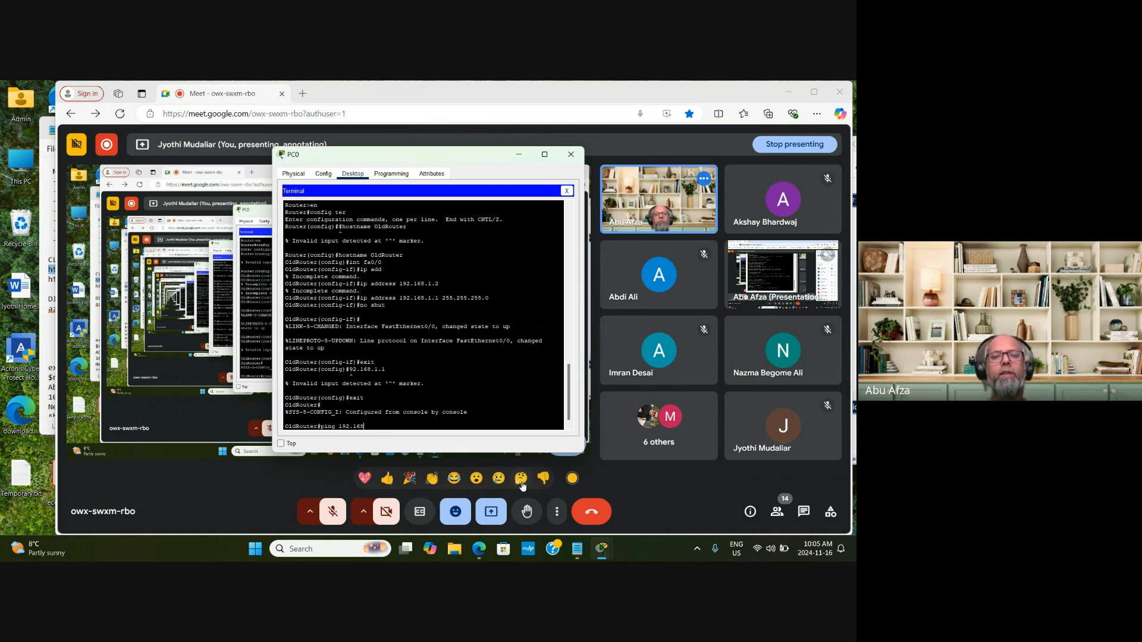
text(.1.)
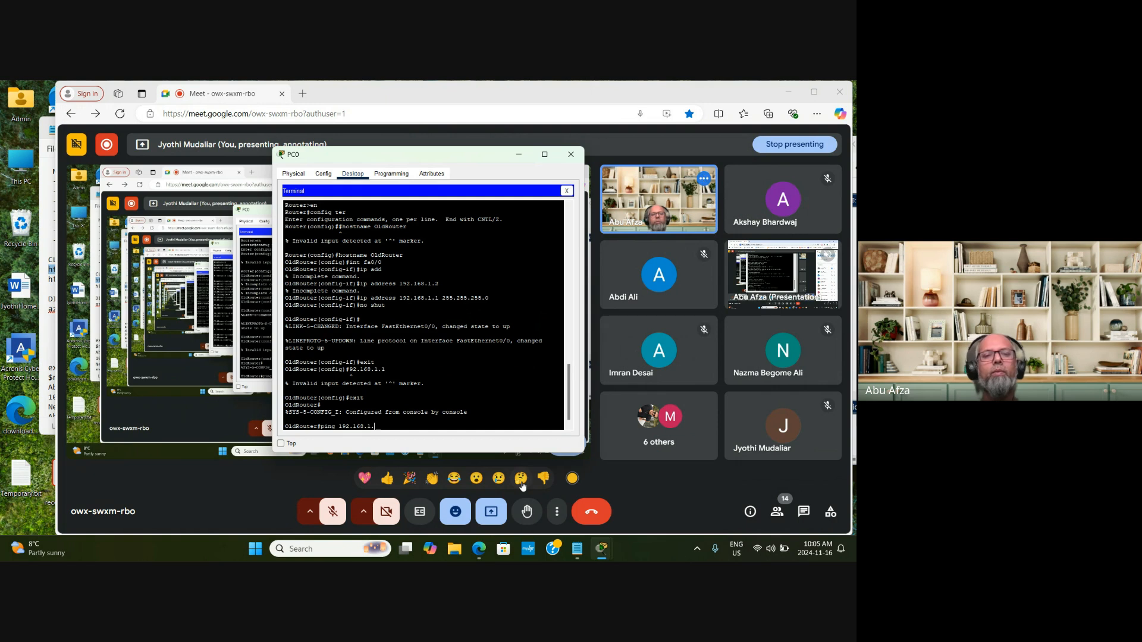
text(2)
key(Return)
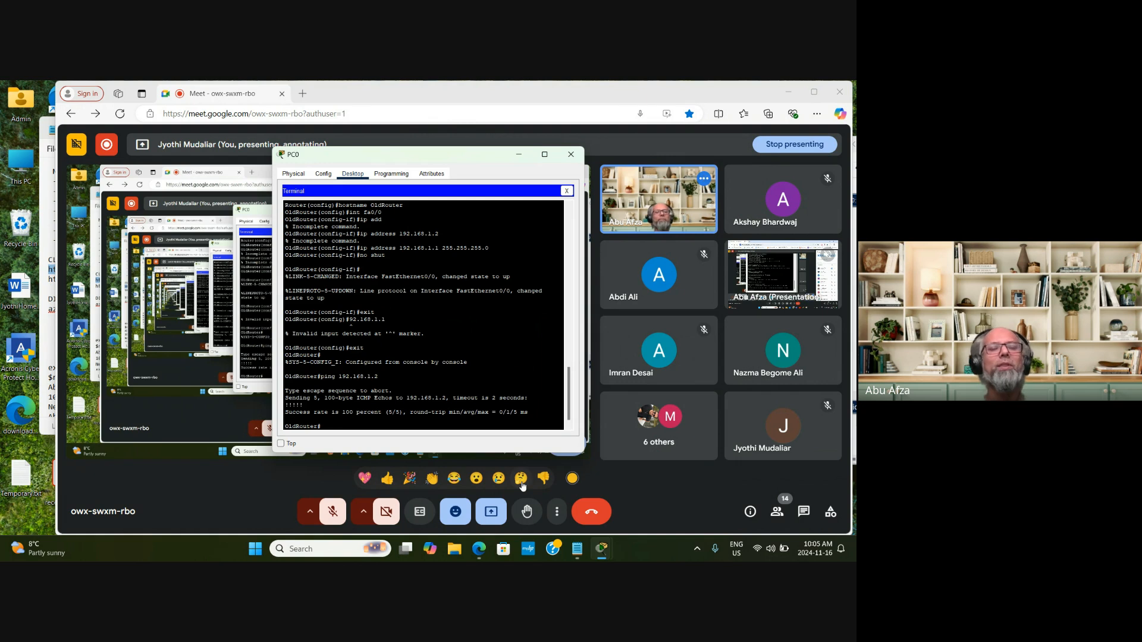
Toggle the Google Meet microphone twice, and leave the meeting window for the host's Cisco Packet Tracer topology.
click(334, 513)
click(334, 513)
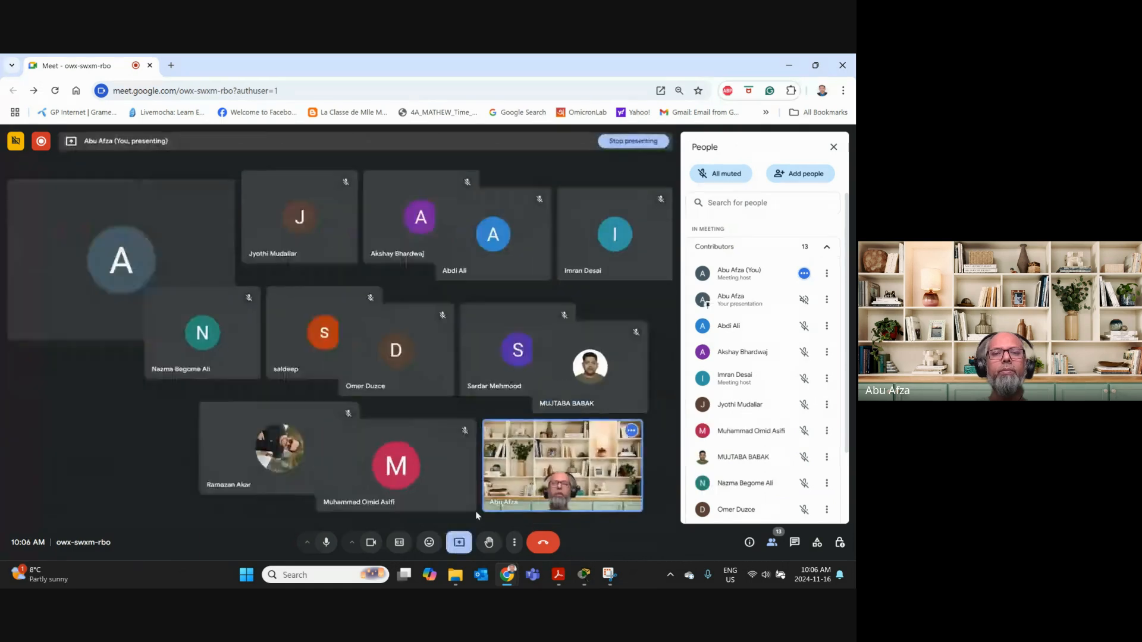
click(782, 68)
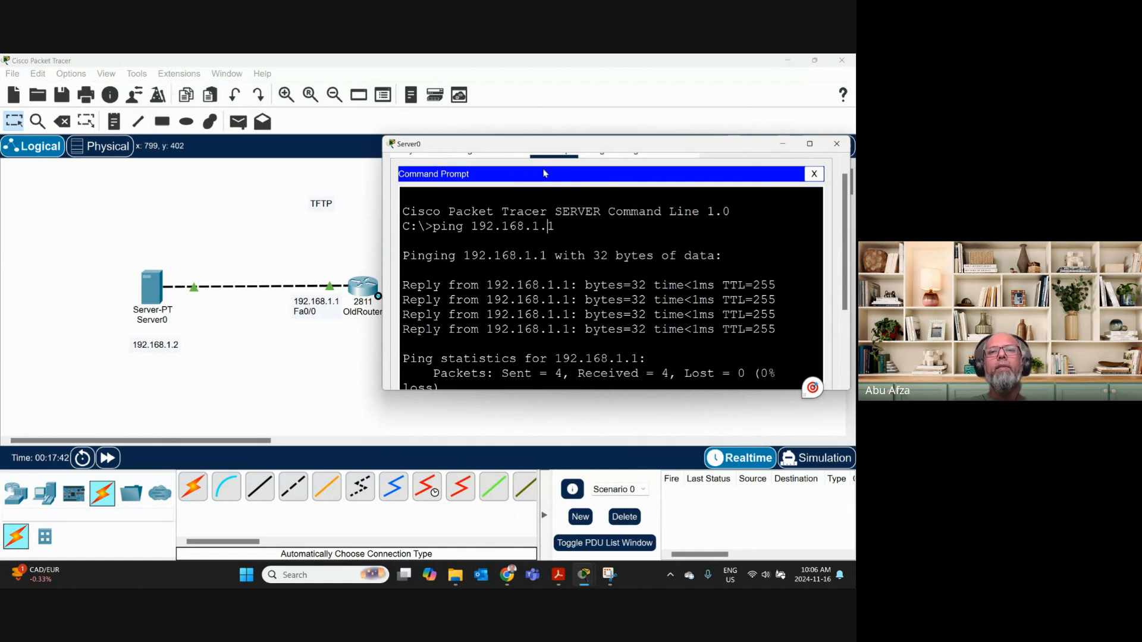
Arrange Server0's command prompt and PC0's terminal side by side to compare both pings, and close Server0's window.
drag(549, 151, 177, 159)
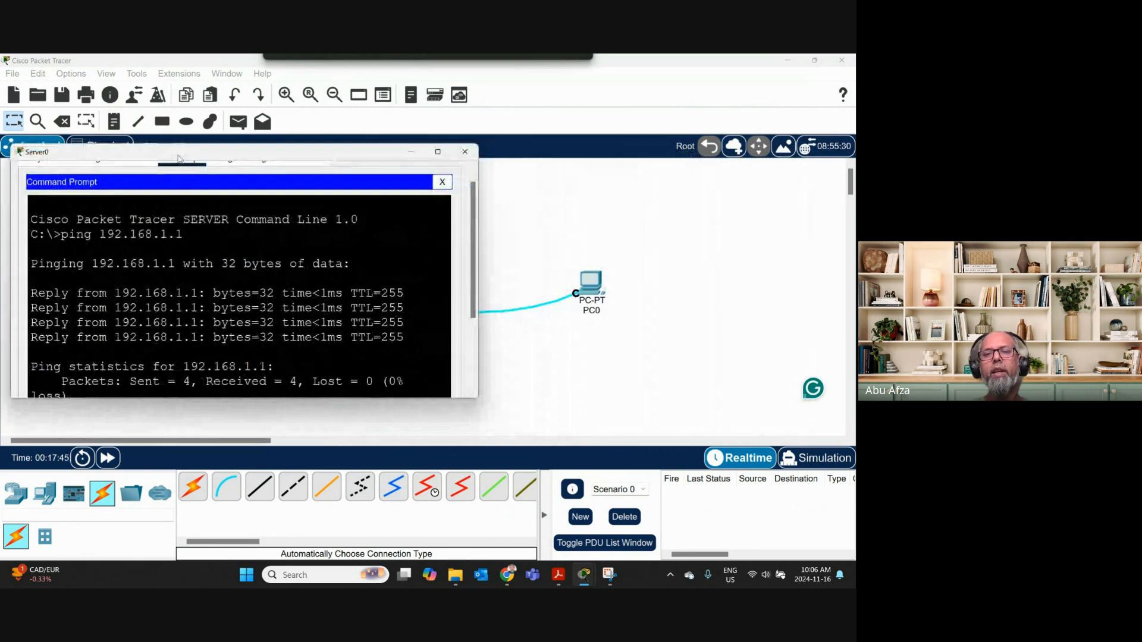
mouse_move(584, 574)
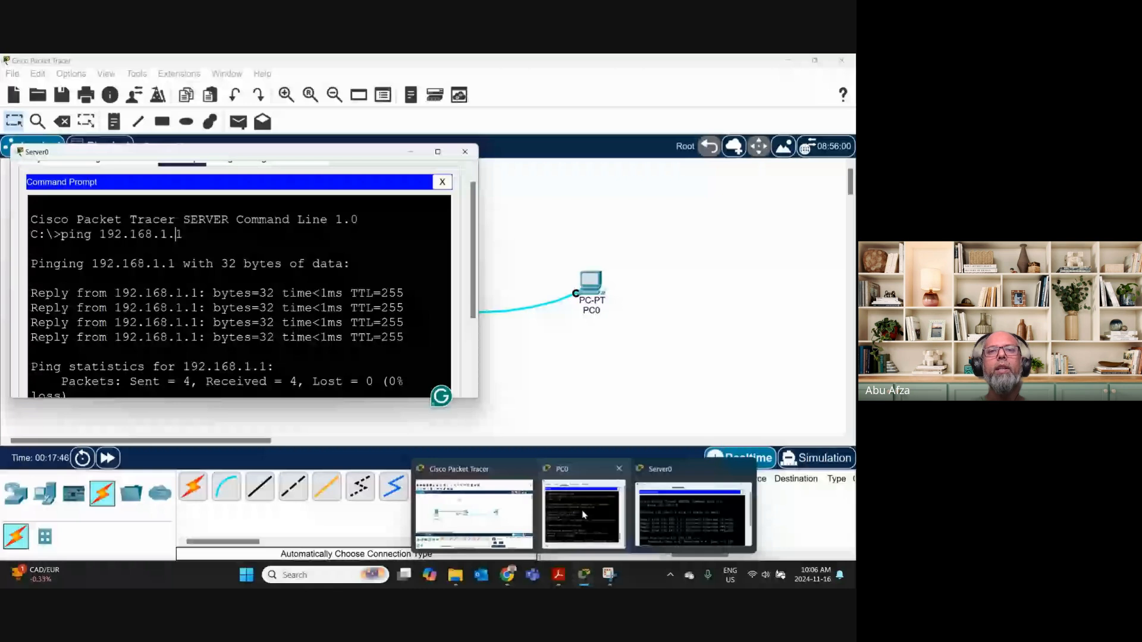
click(584, 515)
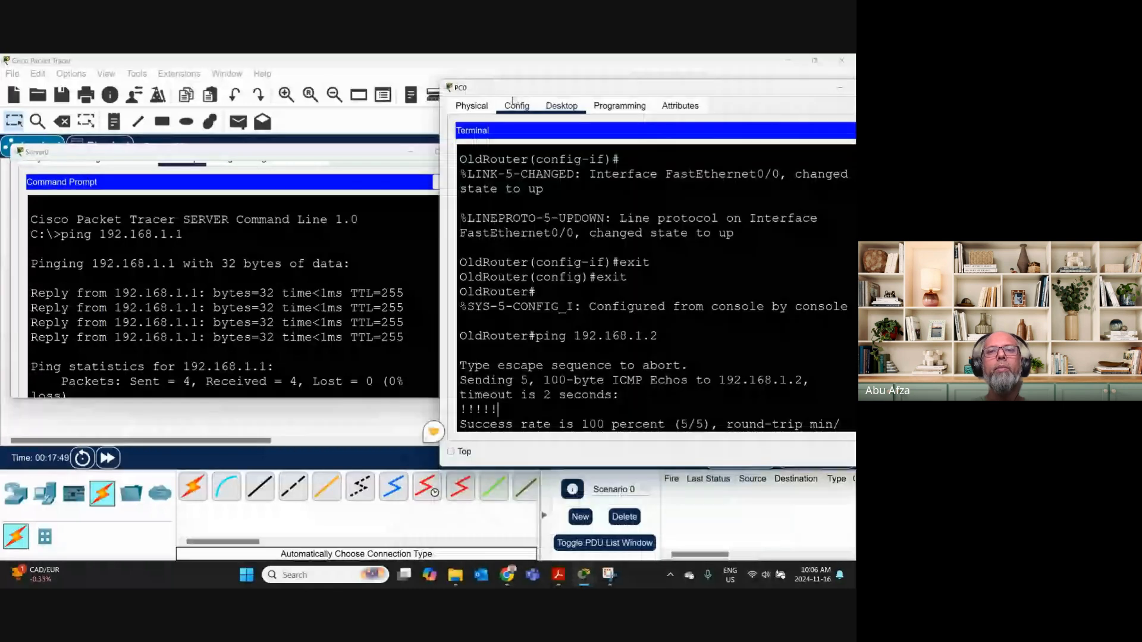
drag(482, 91, 532, 149)
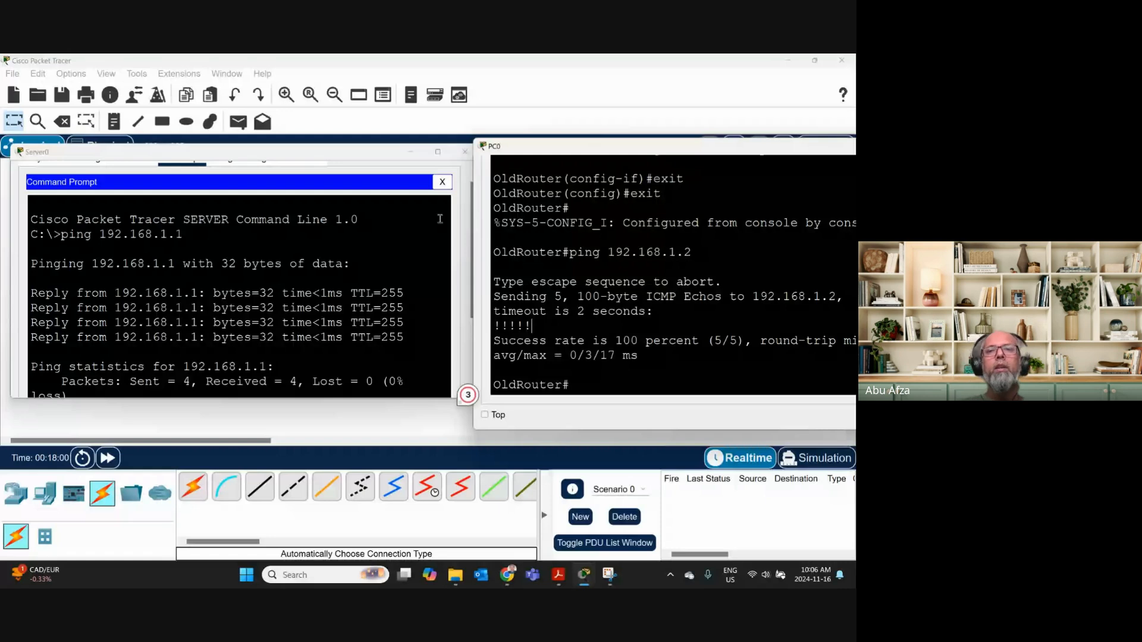
click(464, 153)
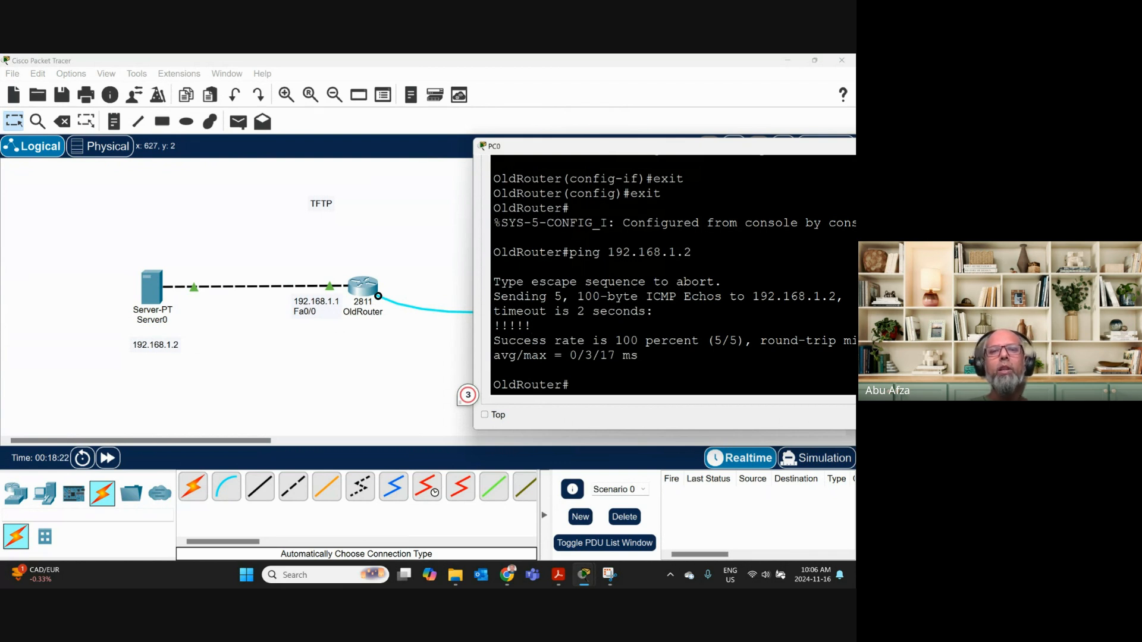
Save OldRouter's running configuration to startup-config from PC0's terminal, accepting the default destination filename.
drag(594, 146, 535, 109)
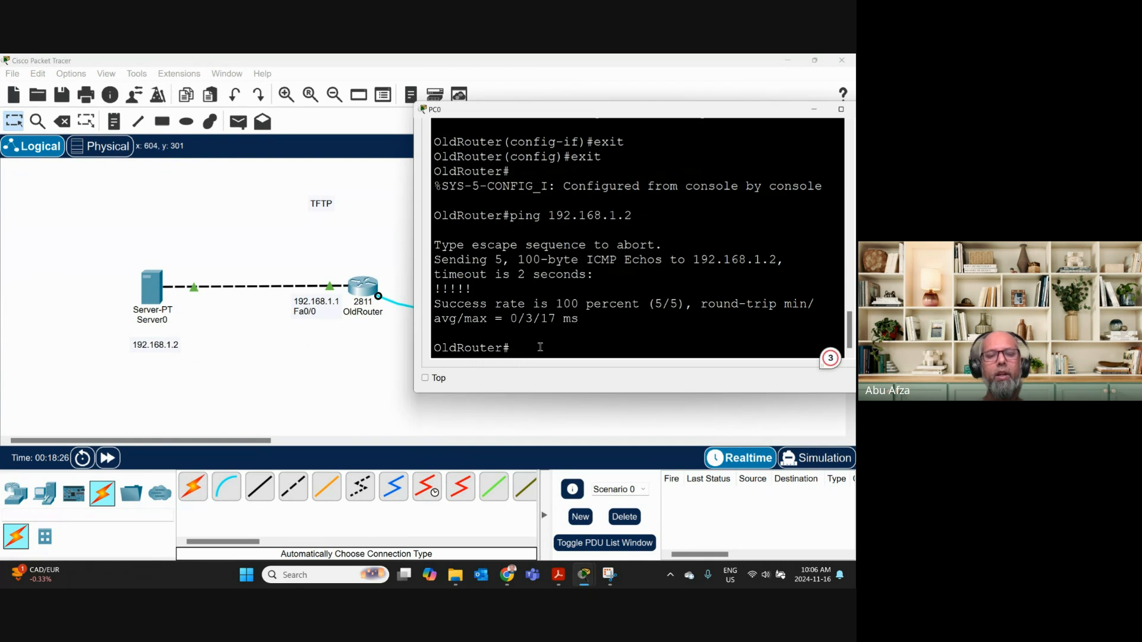
text(co)
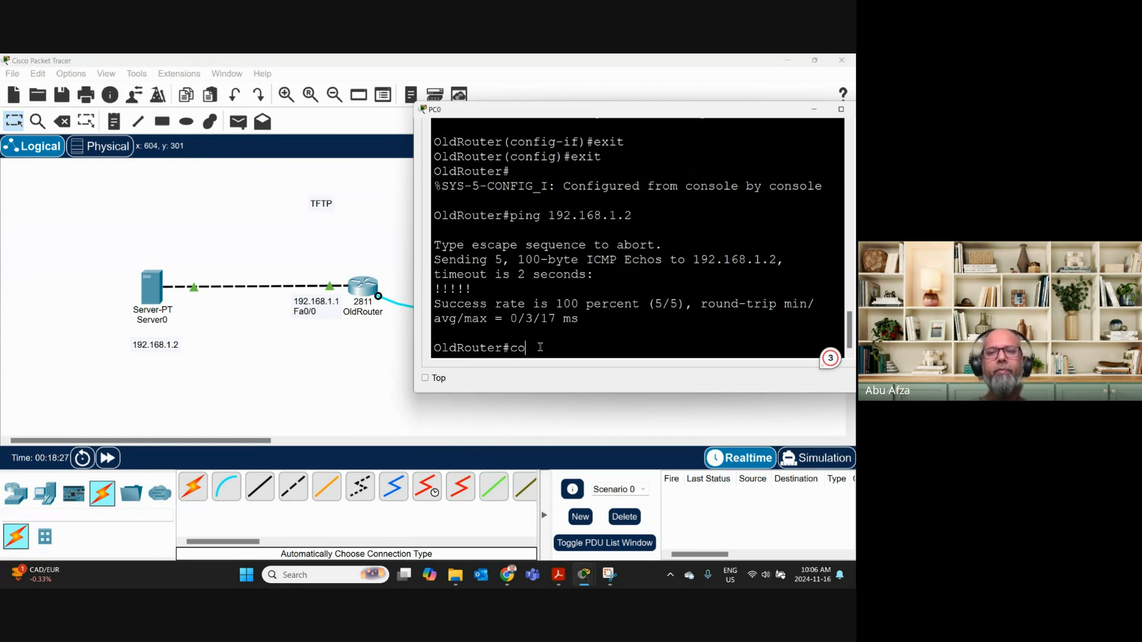
text(p)
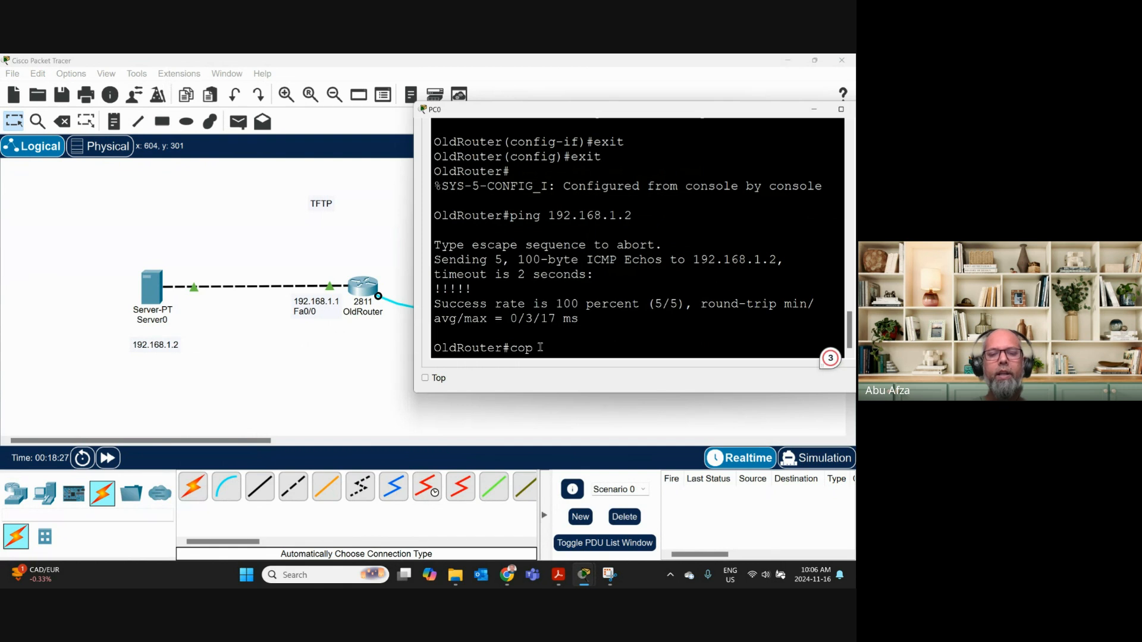
text(y run)
key(Tab)
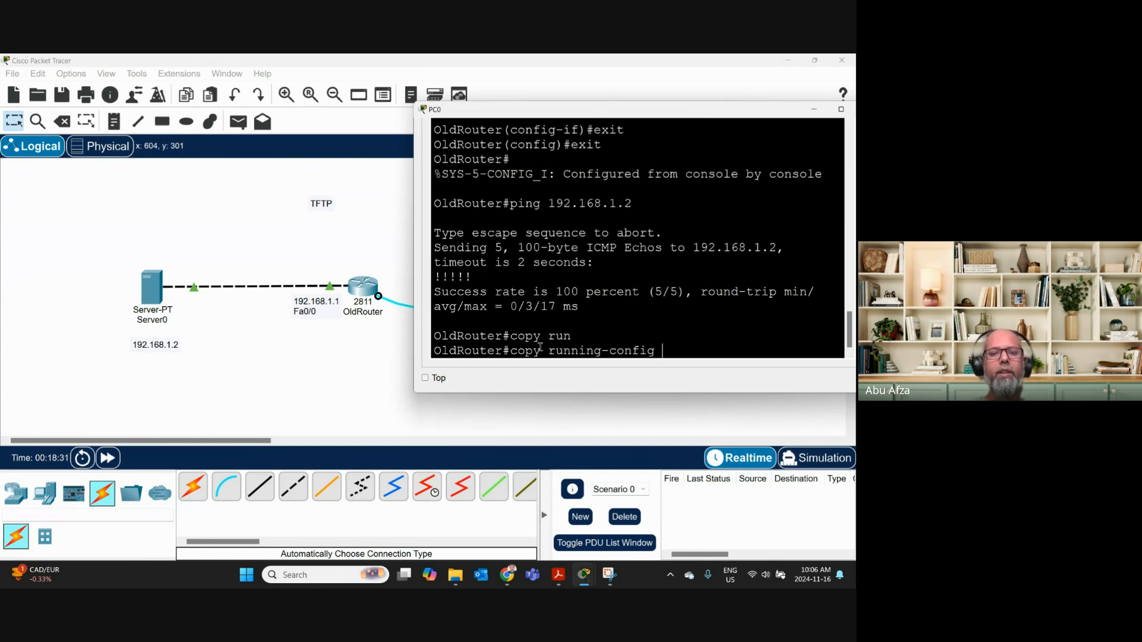
text(st)
key(Tab)
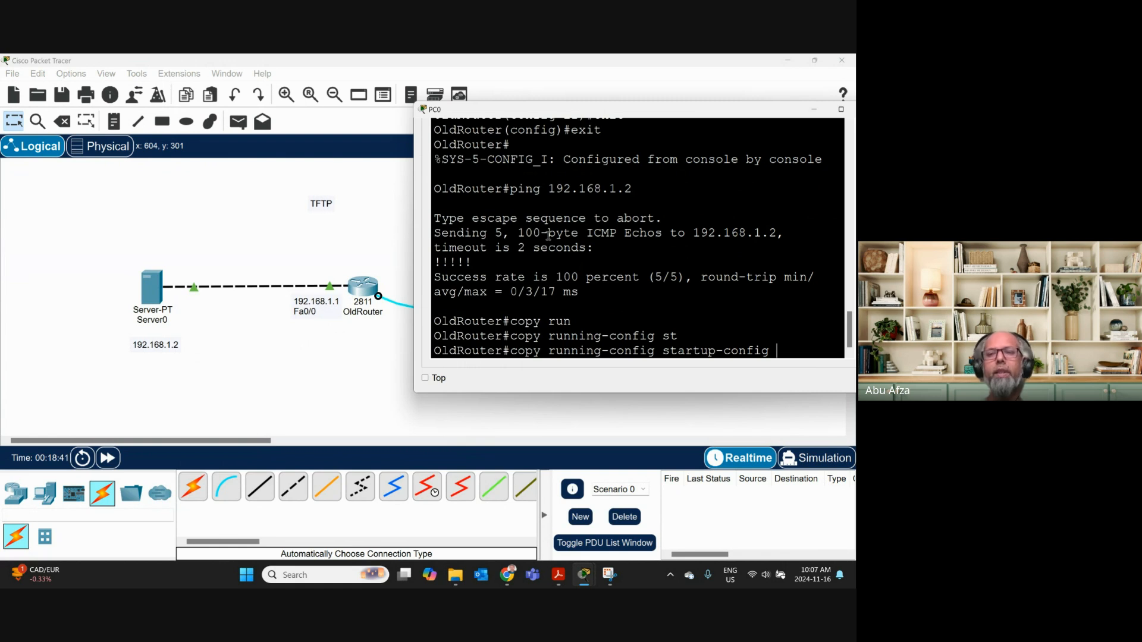
key(Return)
key(Return)
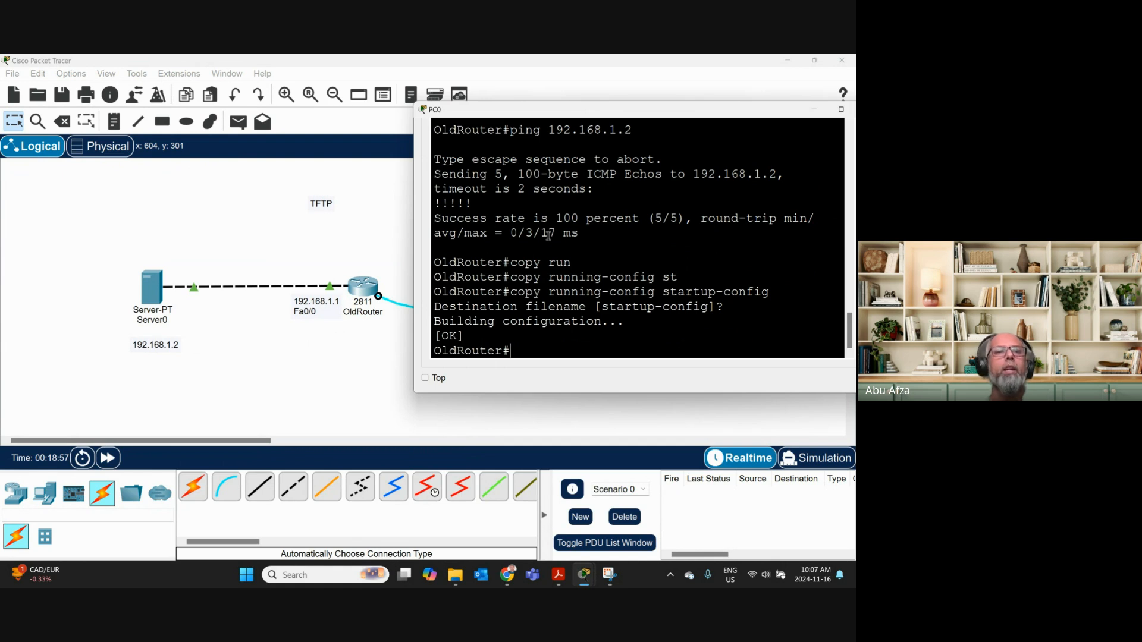
Bring up Server0's window from the topology and close its command prompt.
click(376, 247)
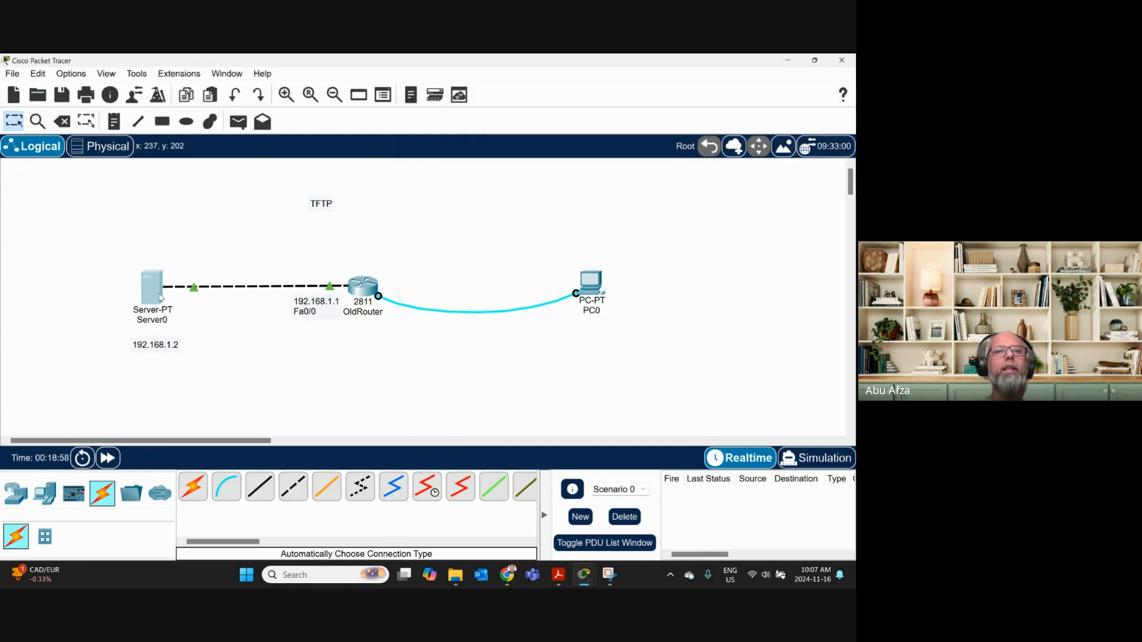
click(160, 297)
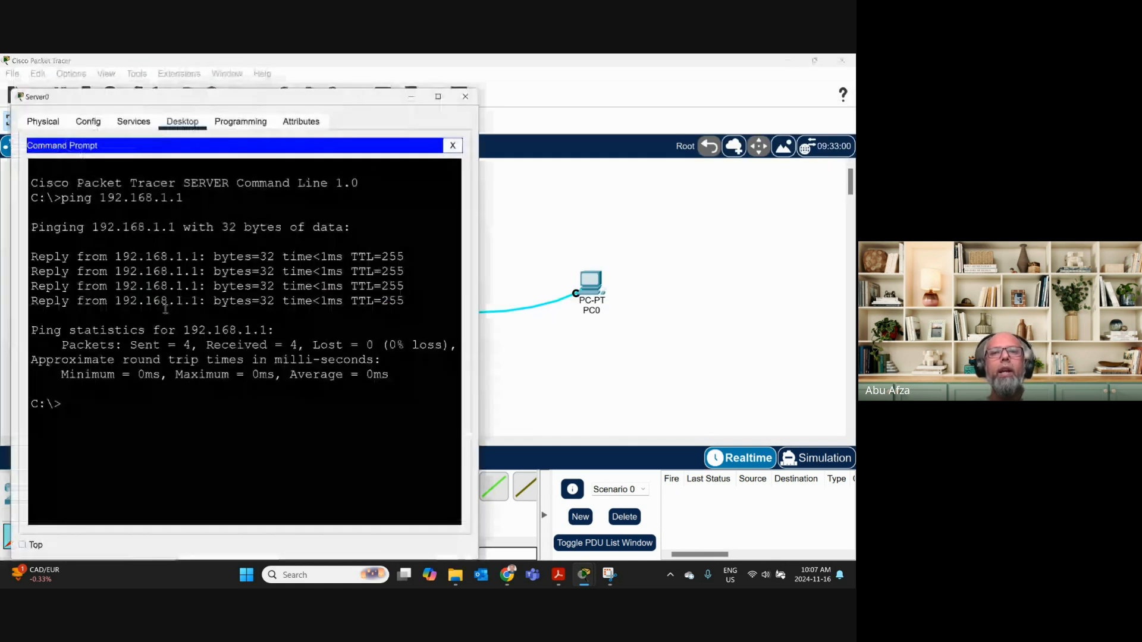
click(453, 146)
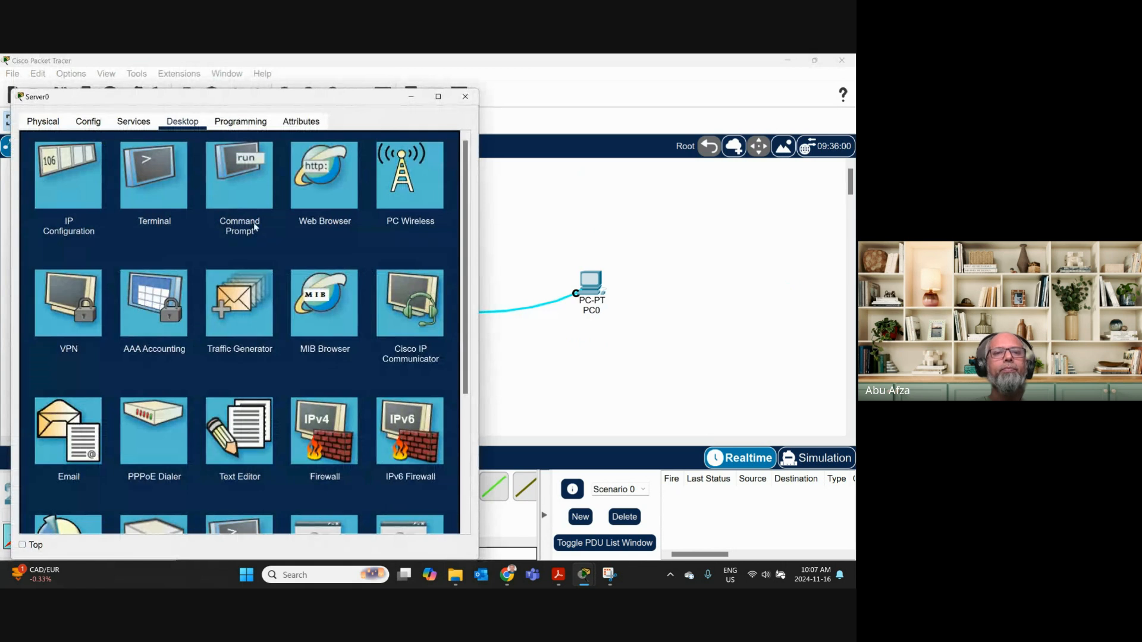
scroll(282, 292, down, 2)
scroll(282, 292, up, 2)
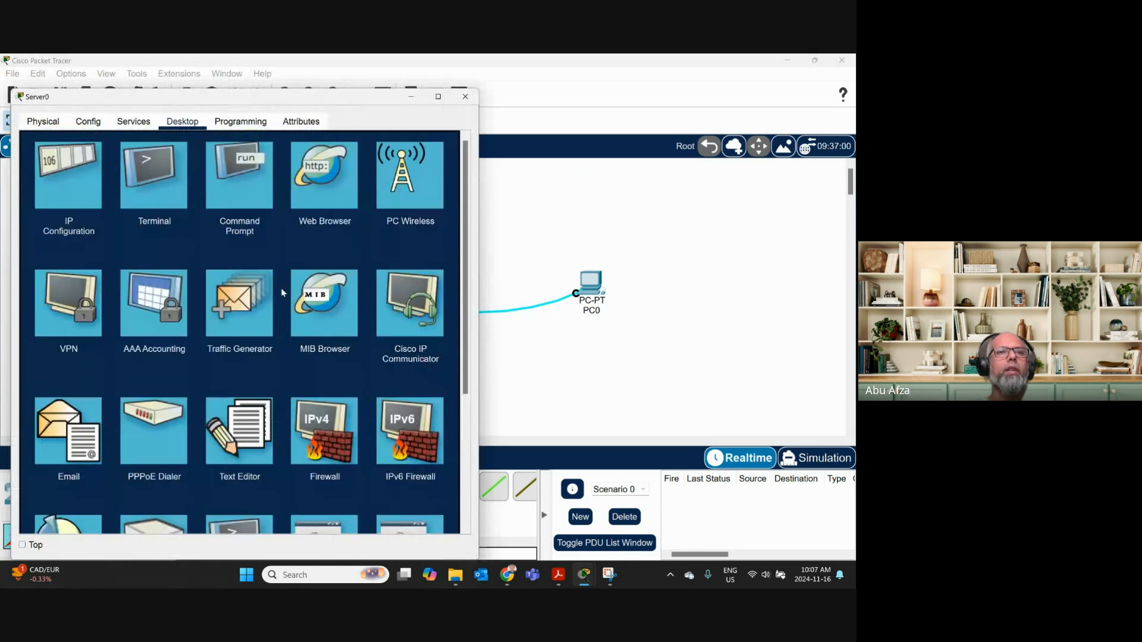
Open Server0's TFTP service and look through the list of files it stores.
click(43, 123)
click(88, 123)
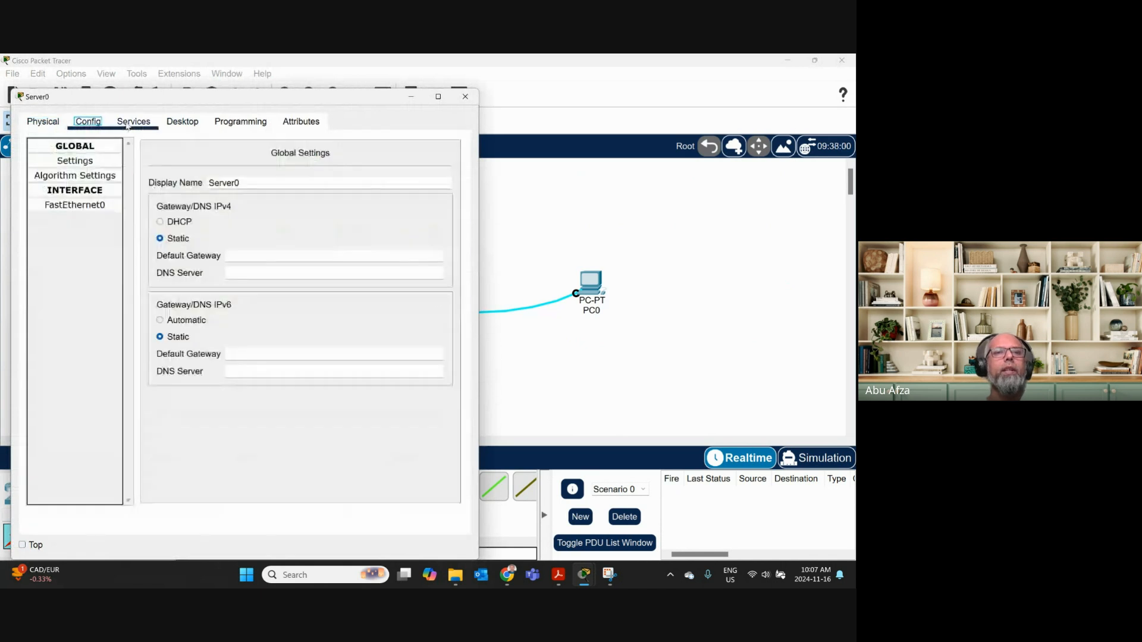
click(129, 123)
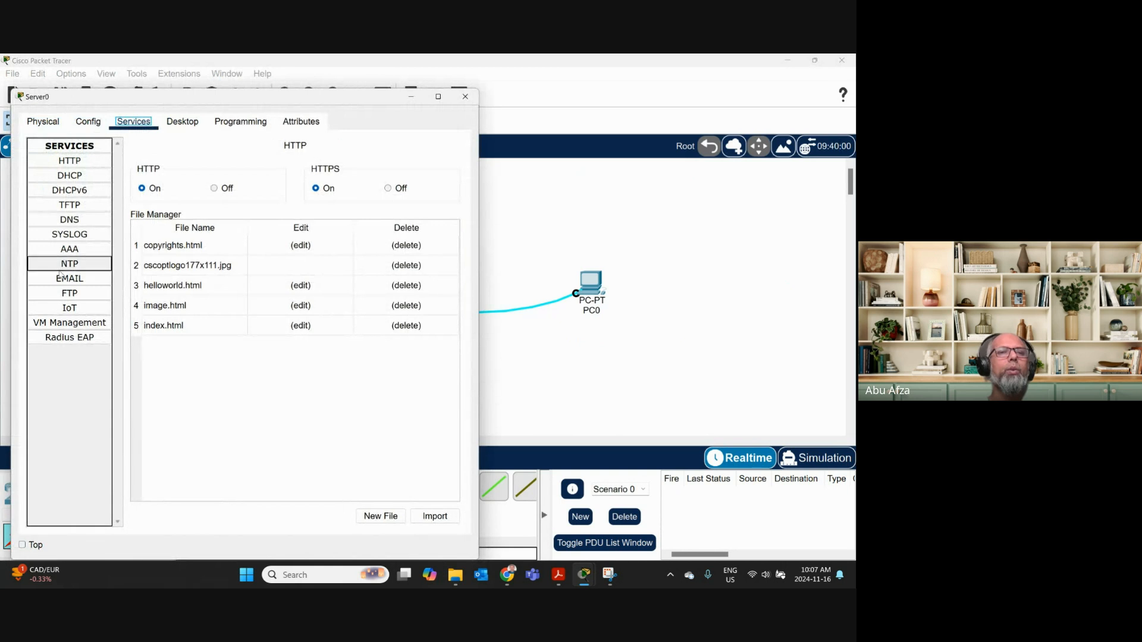
click(71, 208)
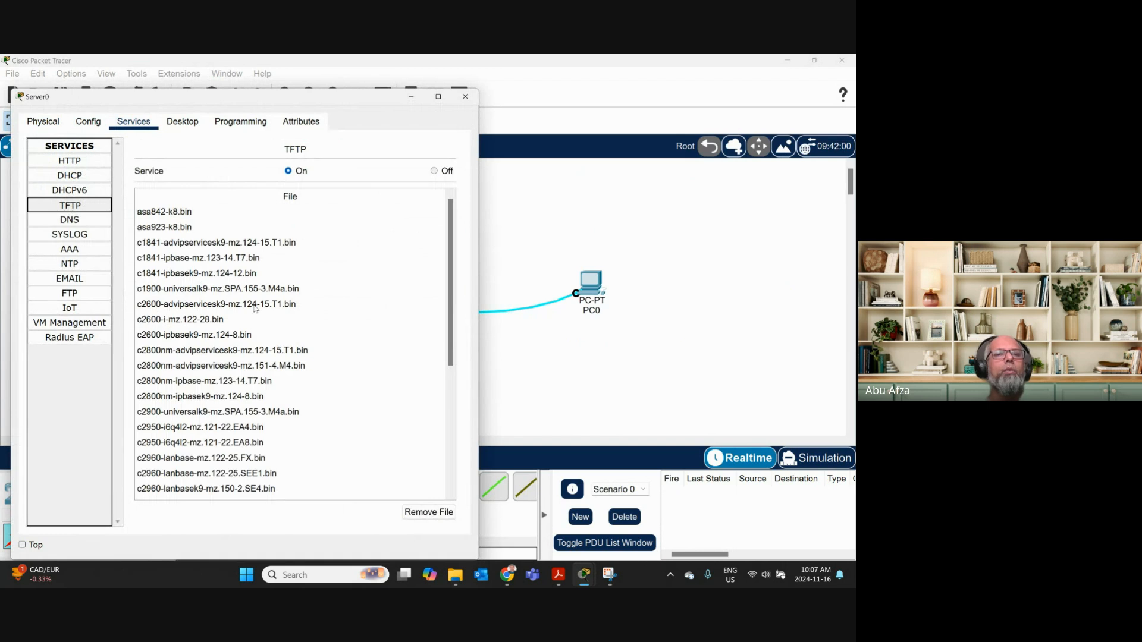
scroll(250, 304, down, 5)
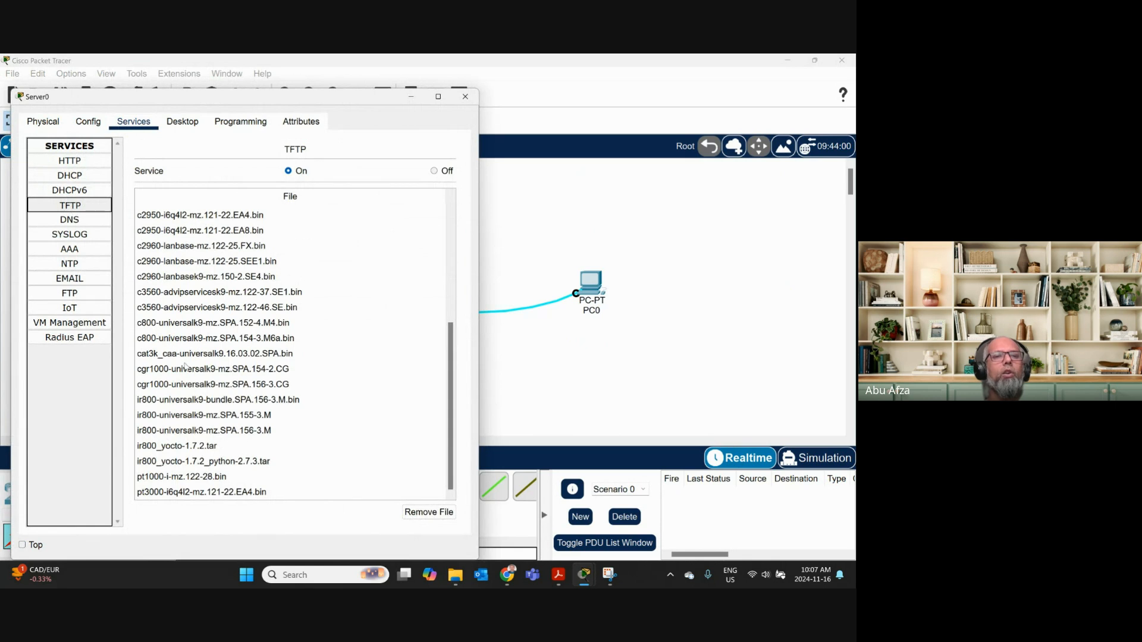
scroll(186, 459, up, 5)
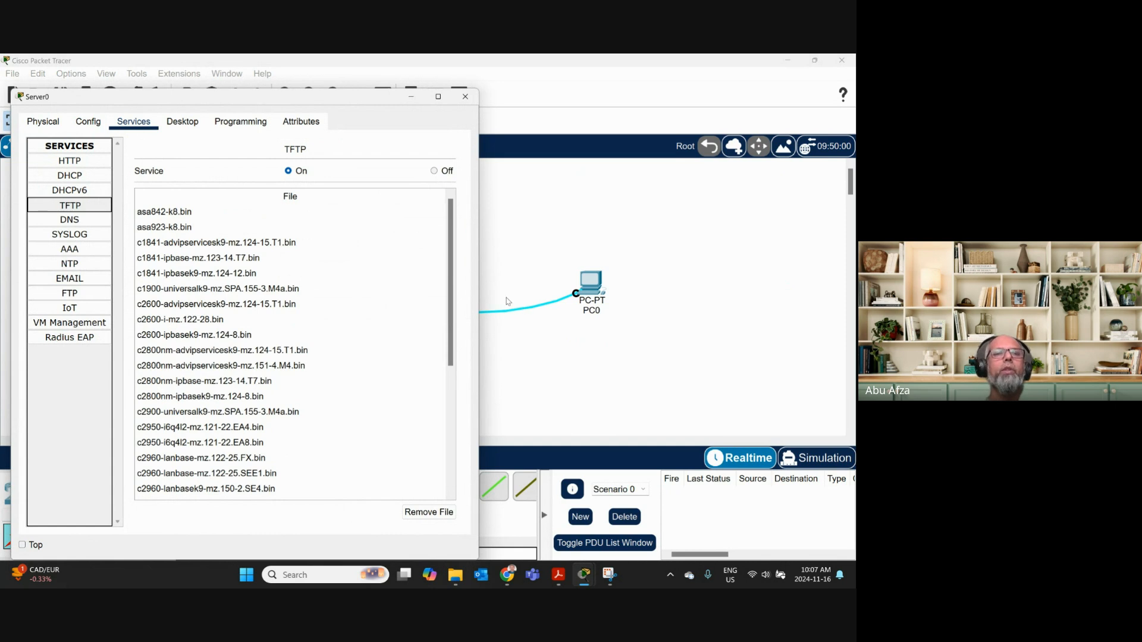
click(178, 333)
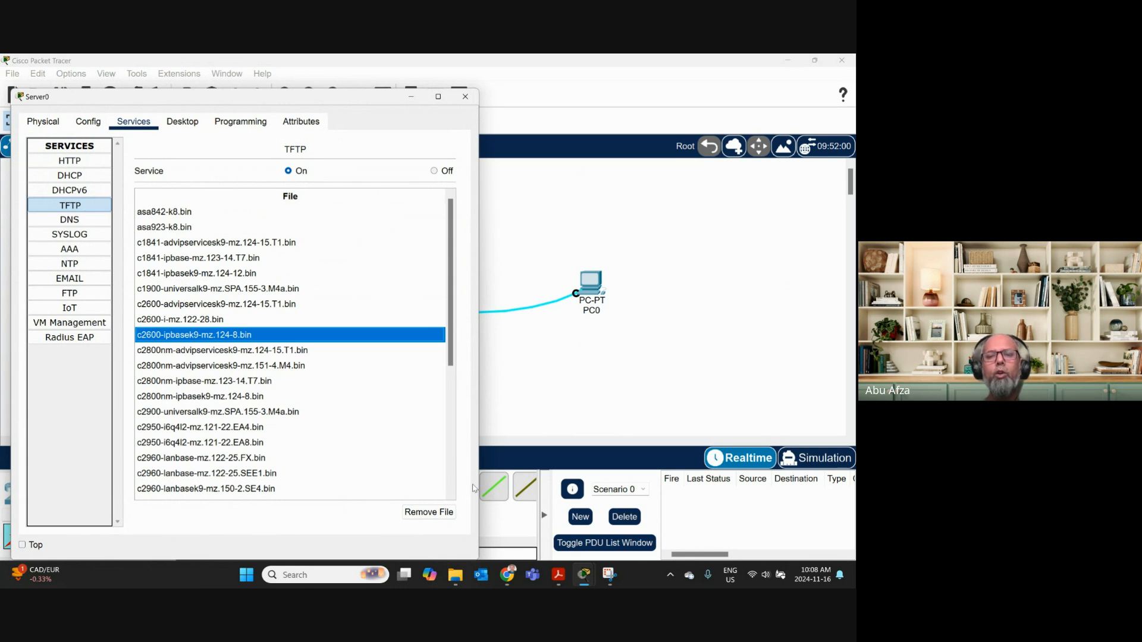
Return to PC0's terminal and start copying OldRouter's running-config to tftp.
mouse_move(585, 576)
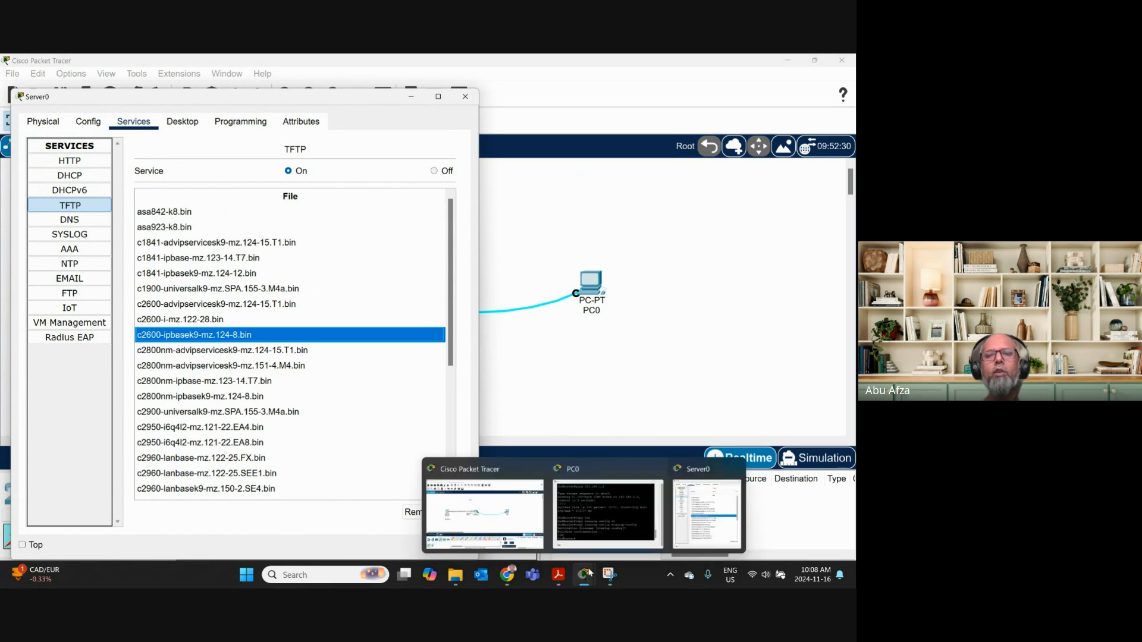
click(590, 531)
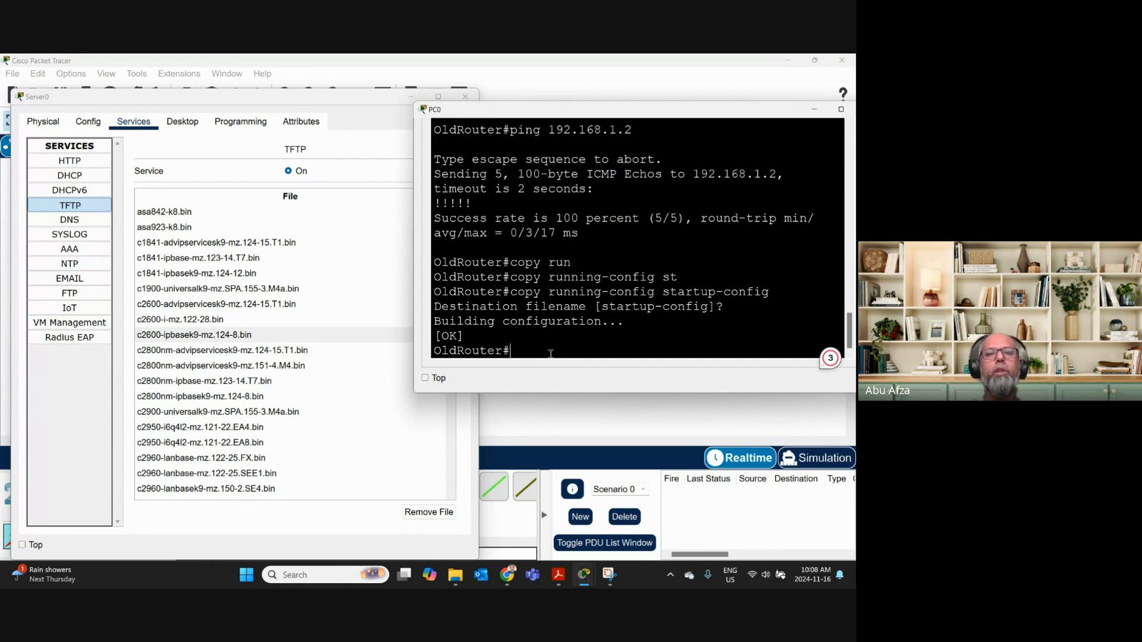
text(cop)
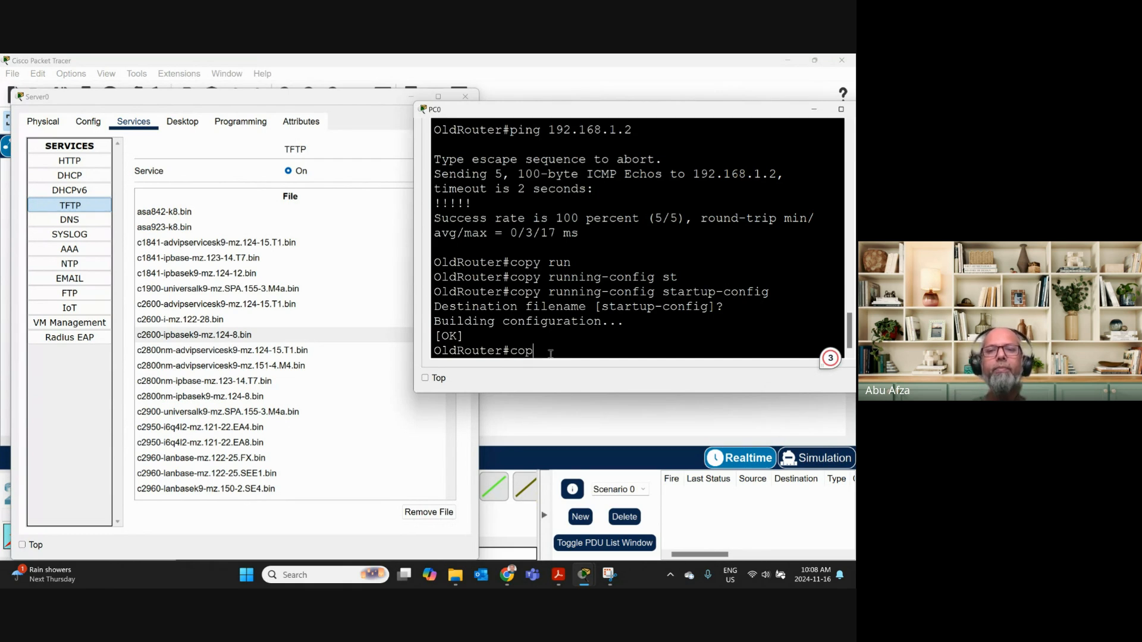
text(y )
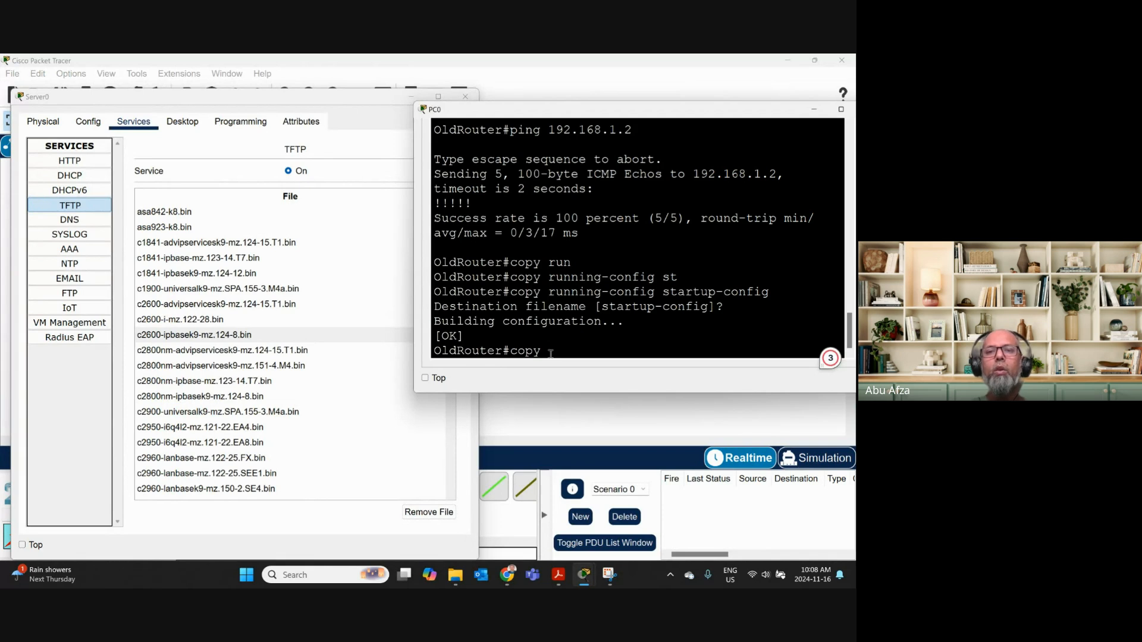
text(ru)
key(Tab)
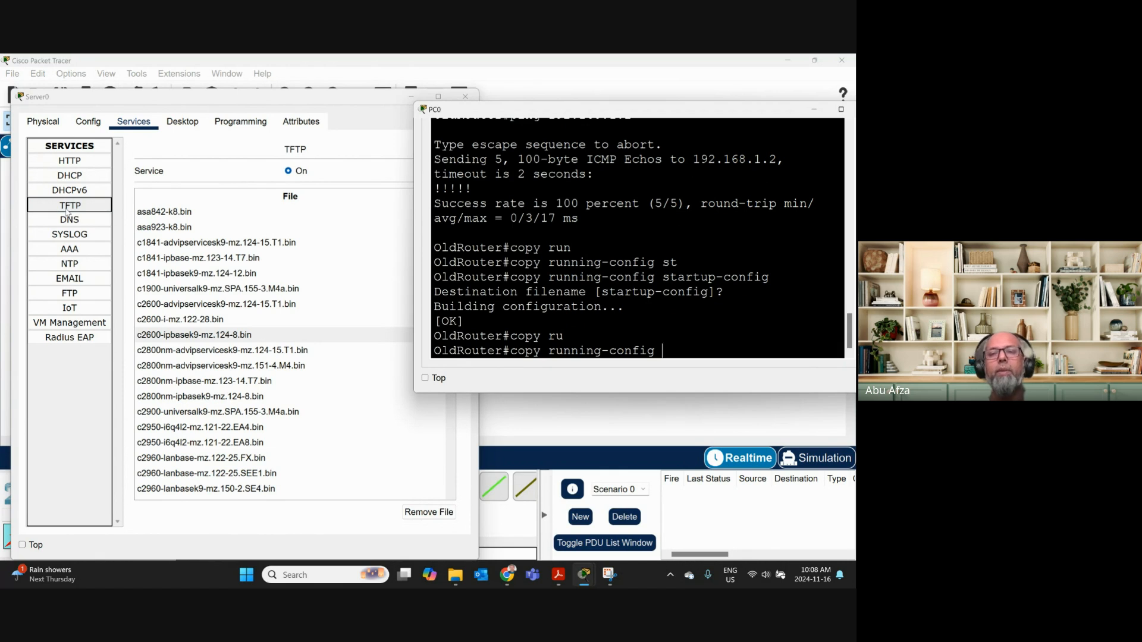
text(tf)
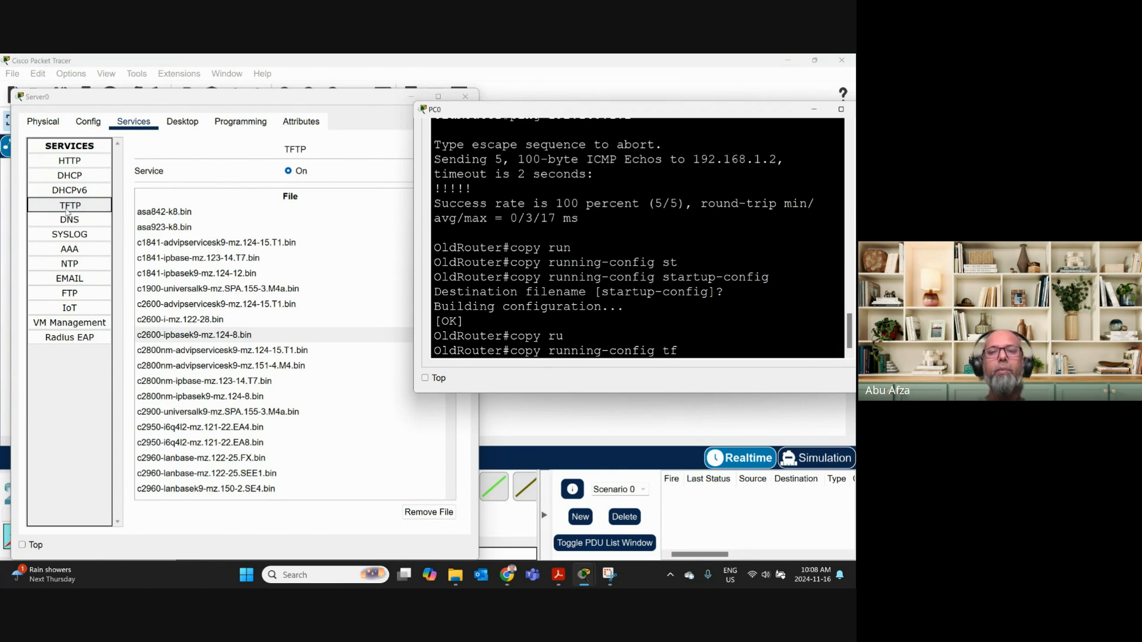
text(tp)
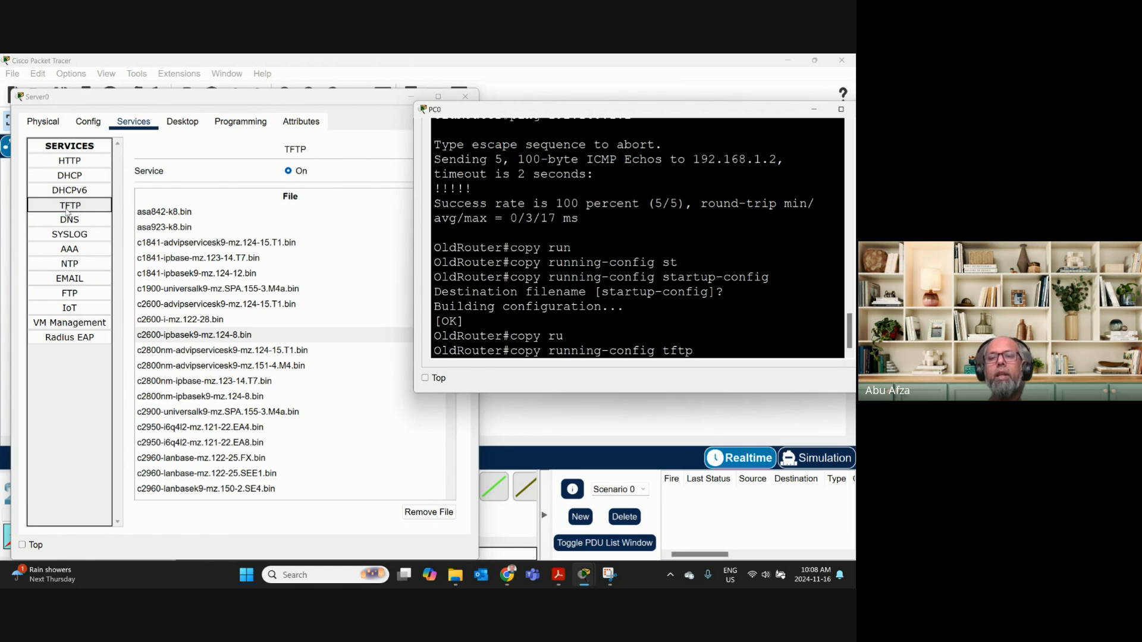
key(Return)
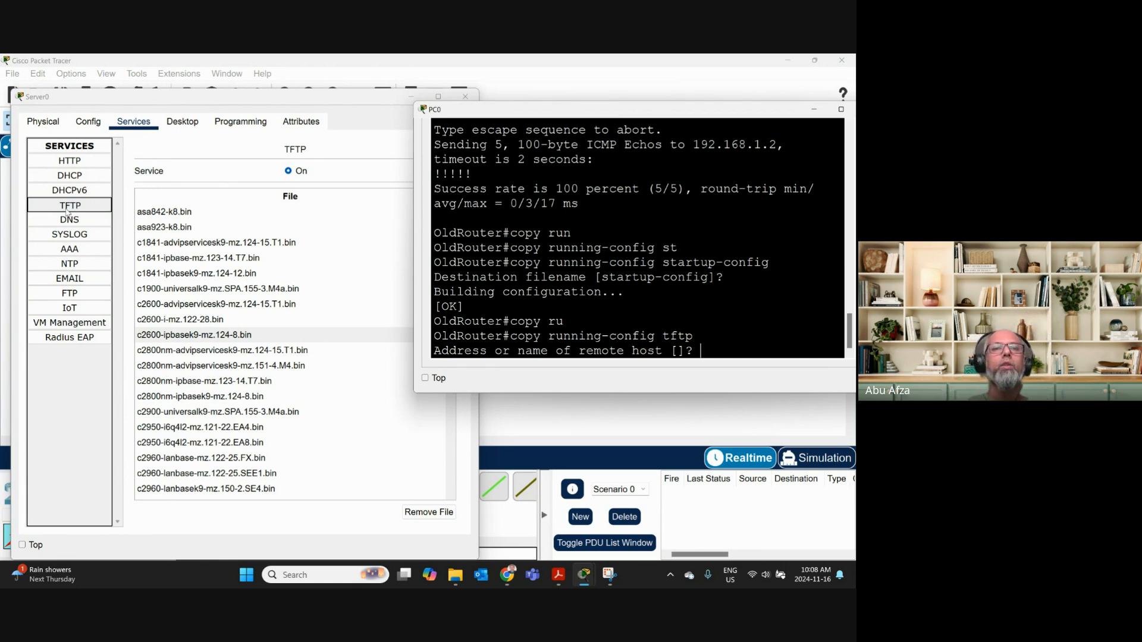
Clear Server0's window out of view and enter 192.168.1.2 as the remote host for the TFTP copy.
click(67, 208)
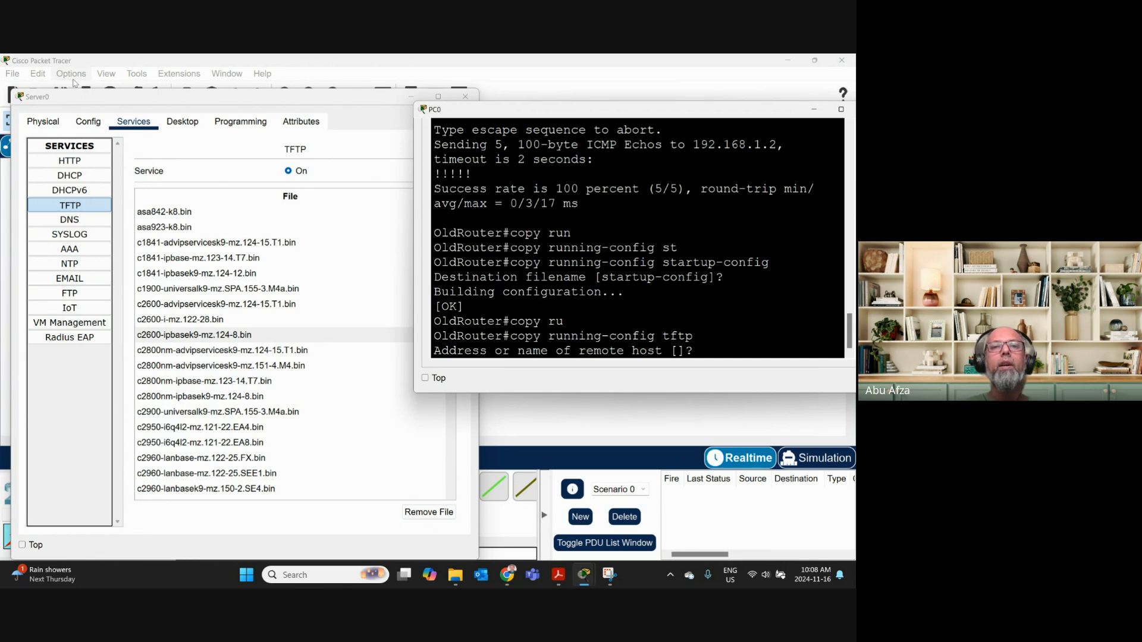
click(410, 98)
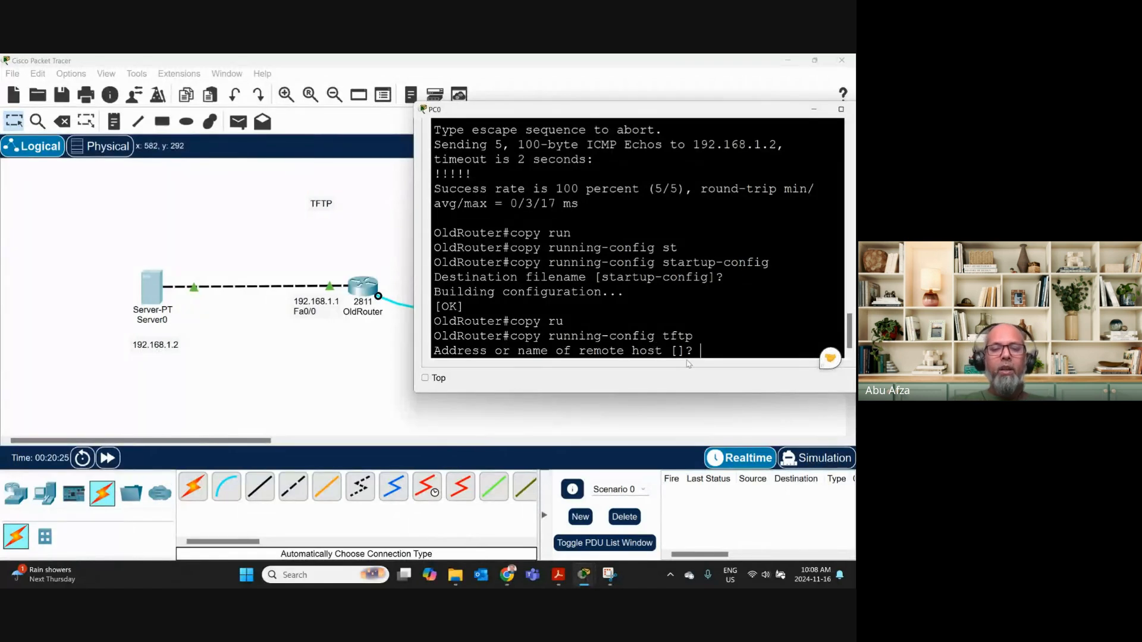
text(192.)
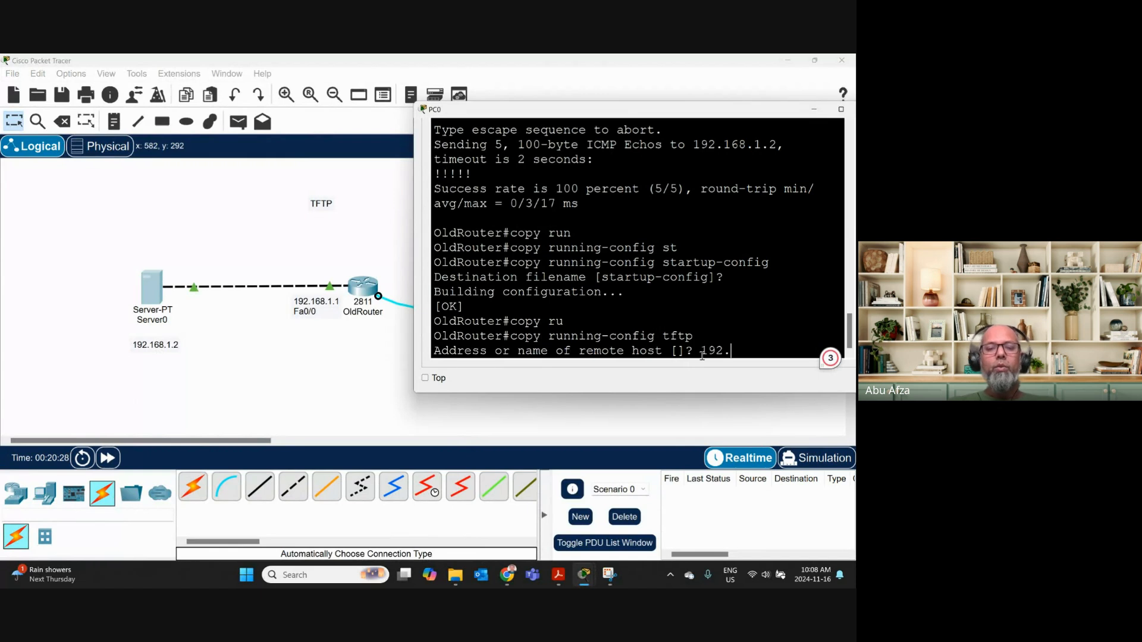
text(168.)
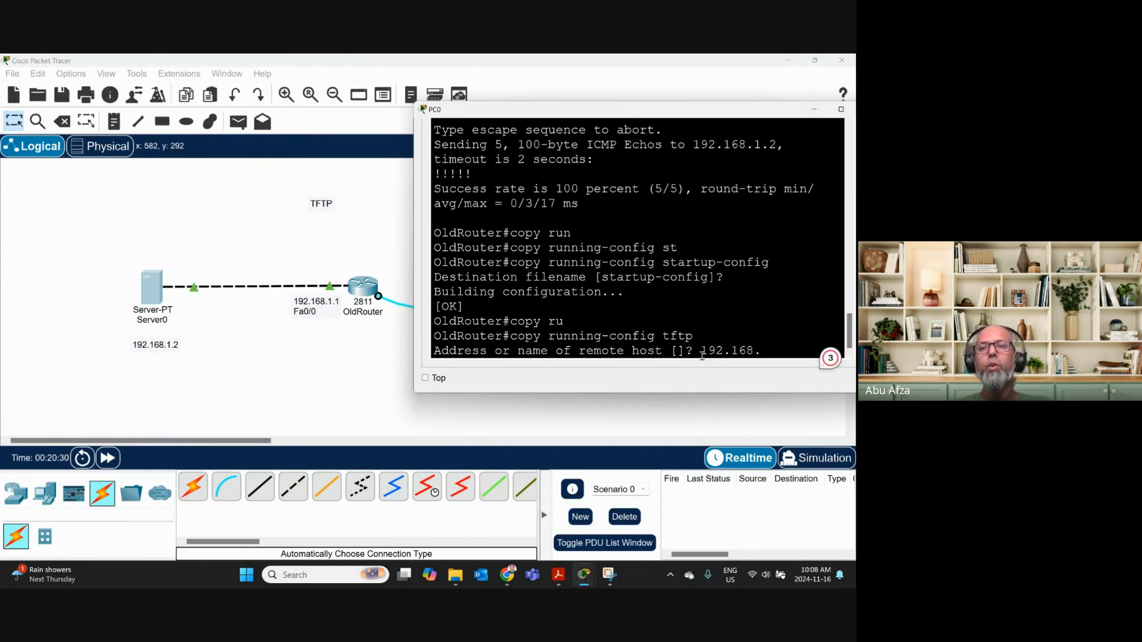
text(1.2)
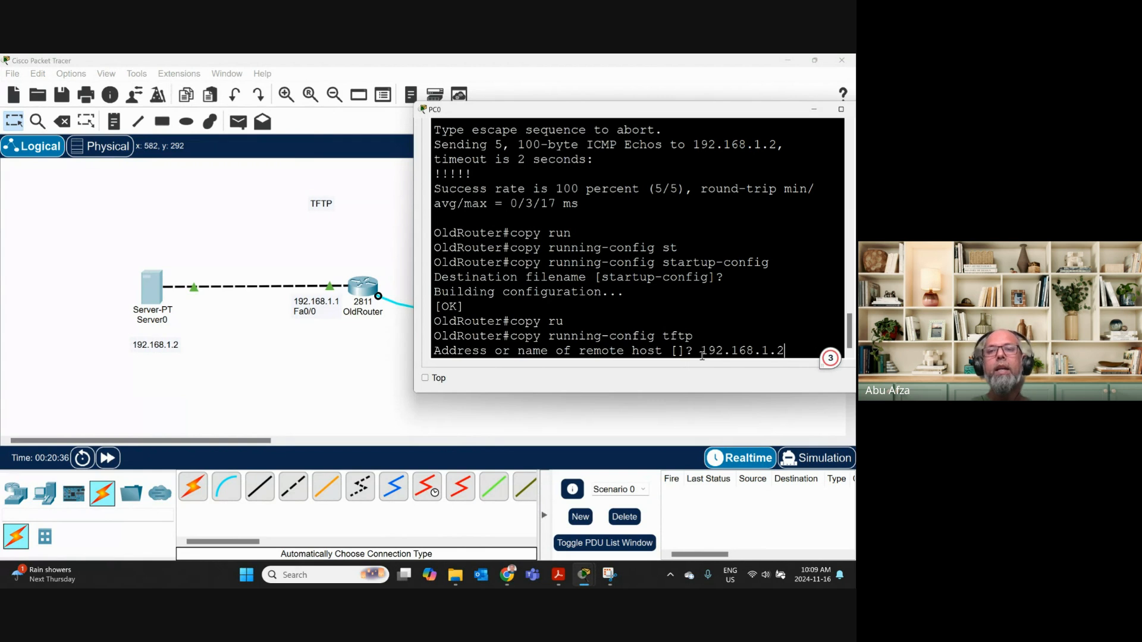
key(Return)
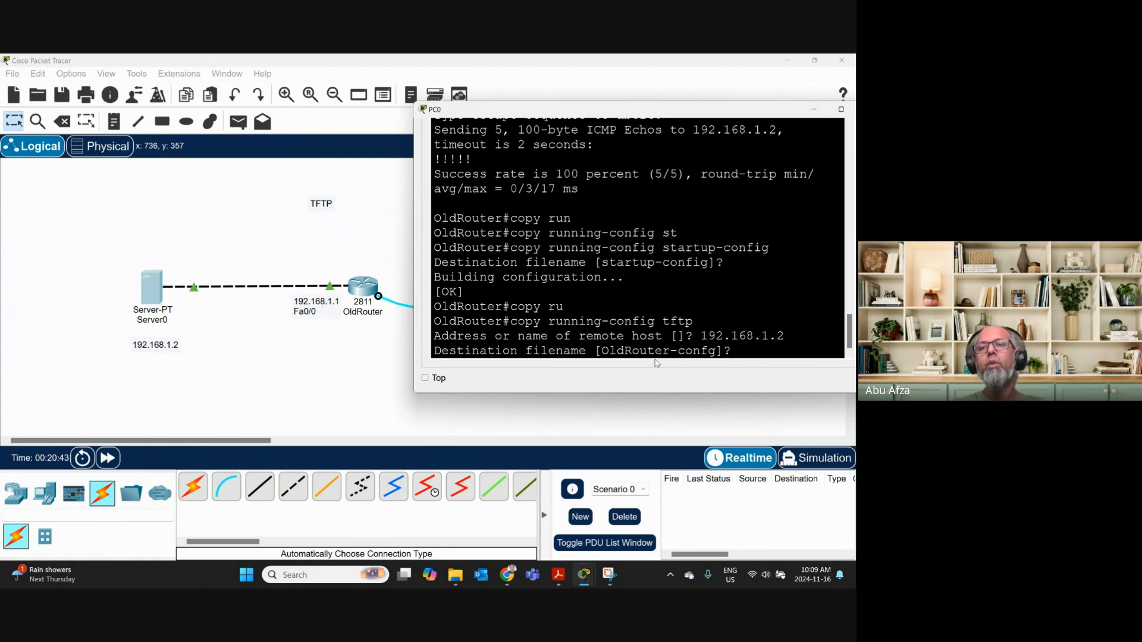
Name the destination file OldRouter and run the backup to the TFTP server.
drag(601, 350, 716, 351)
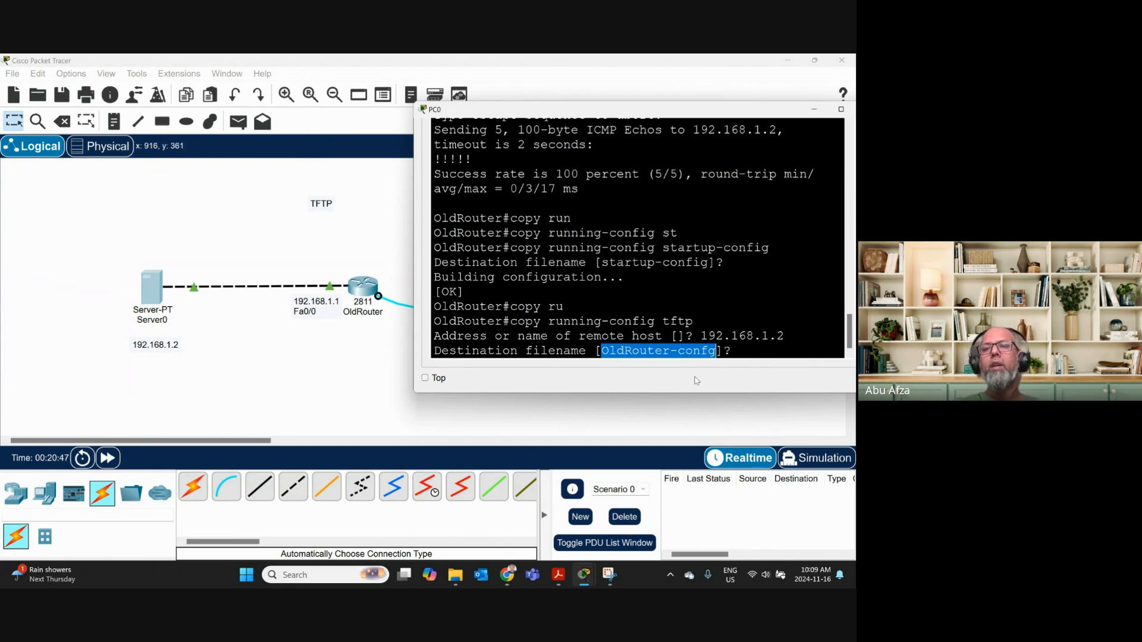
click(755, 347)
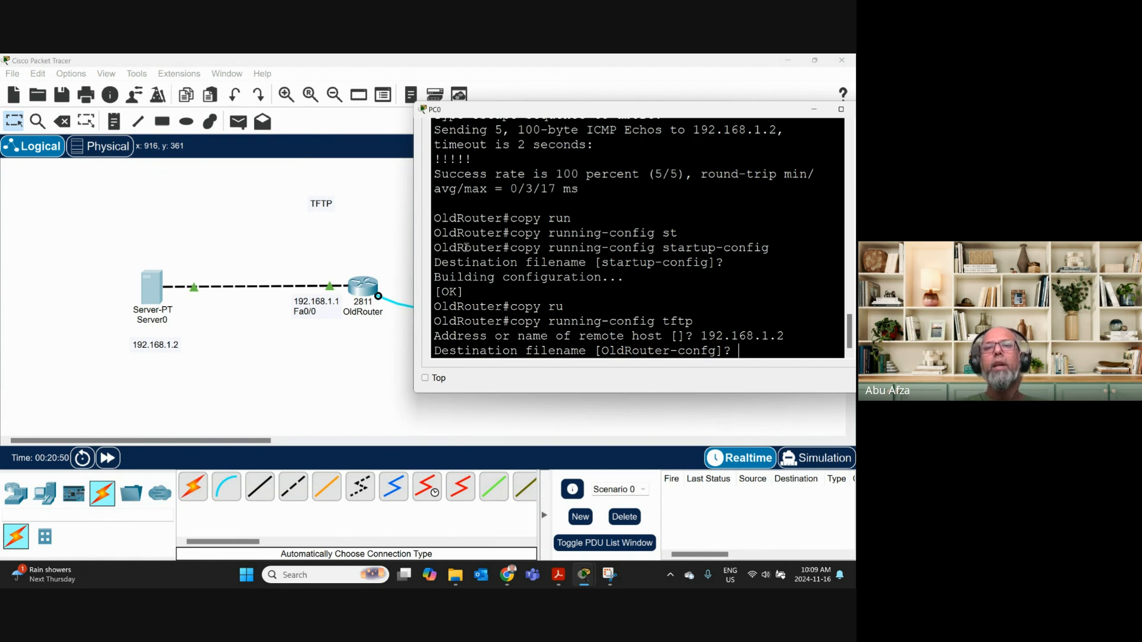
text(Old)
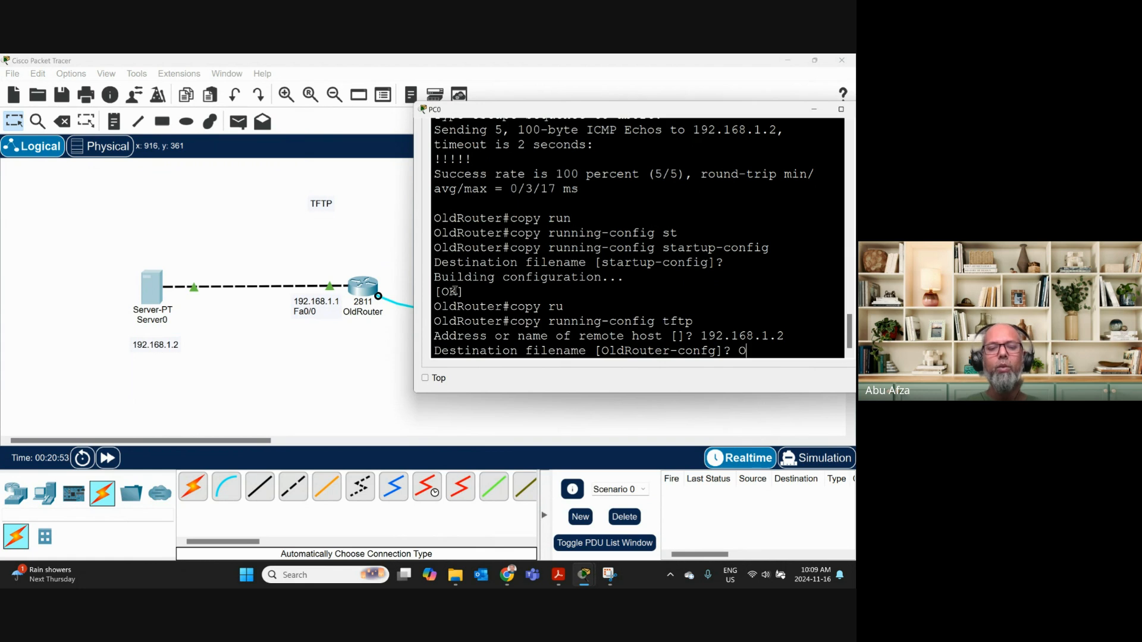
text(Router)
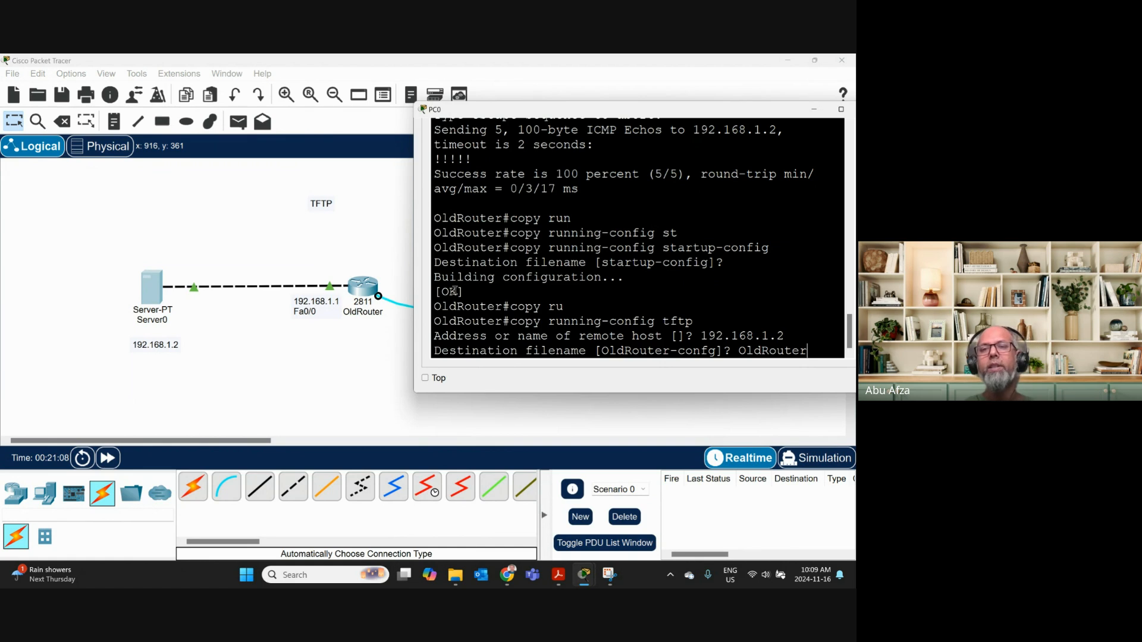
key(Return)
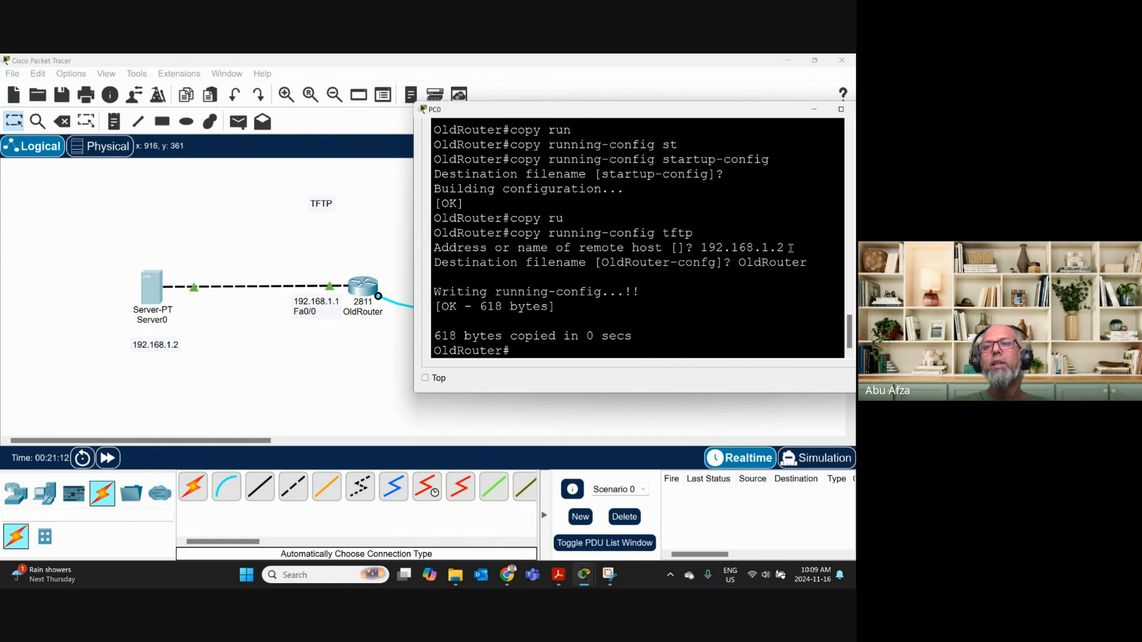
Review the TFTP copy output in PC0's terminal, including the remote host address and the copied byte count.
drag(791, 248, 702, 250)
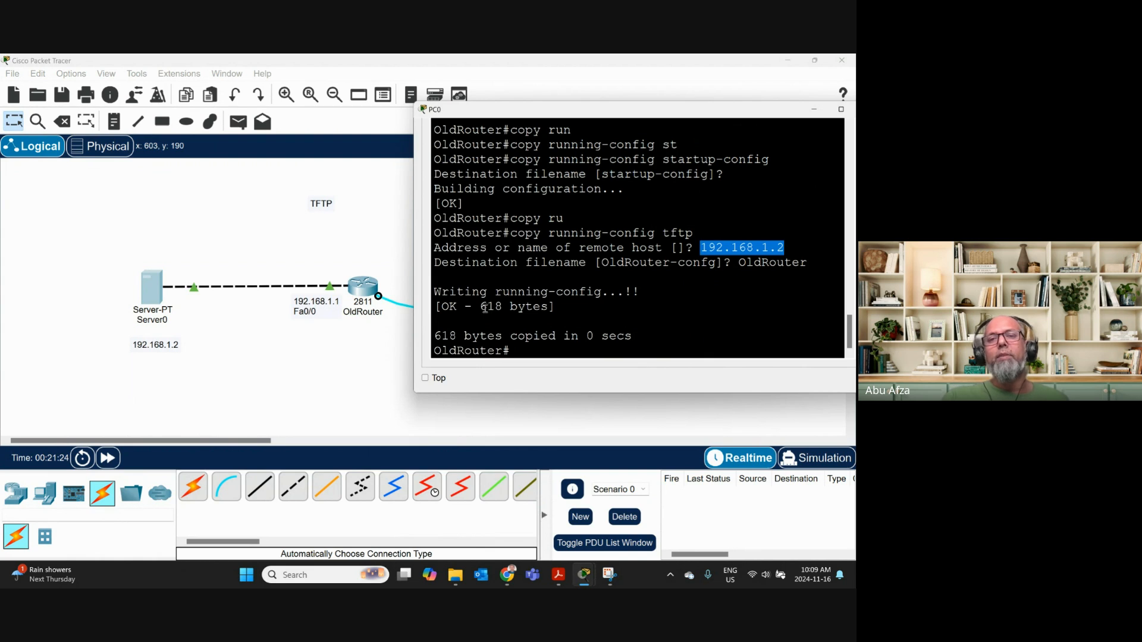
drag(488, 307, 518, 307)
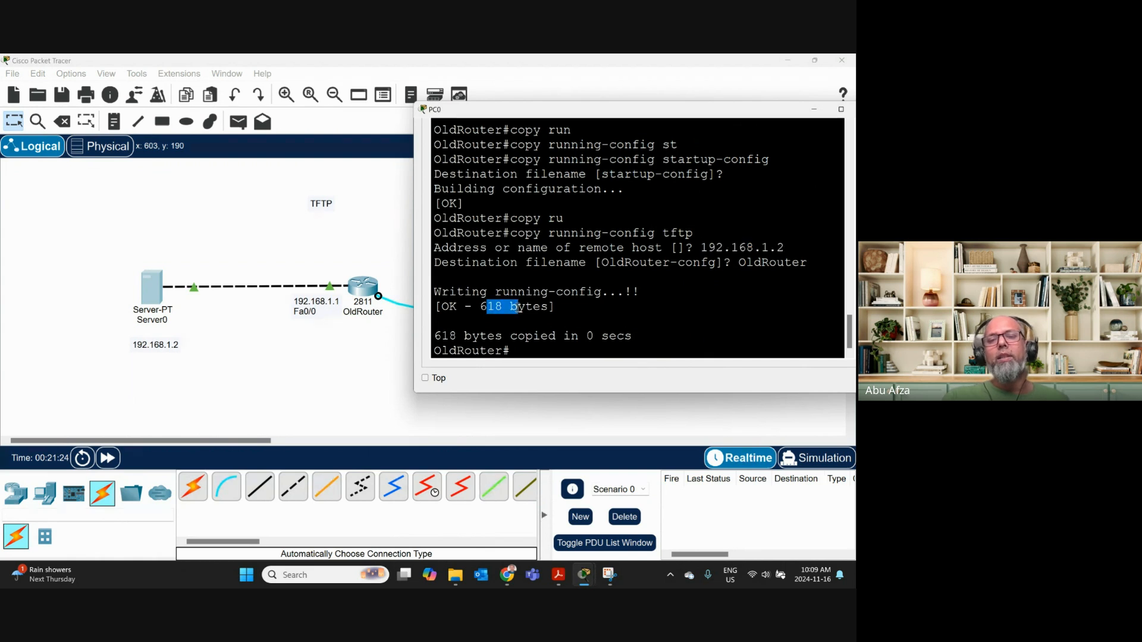
click(484, 307)
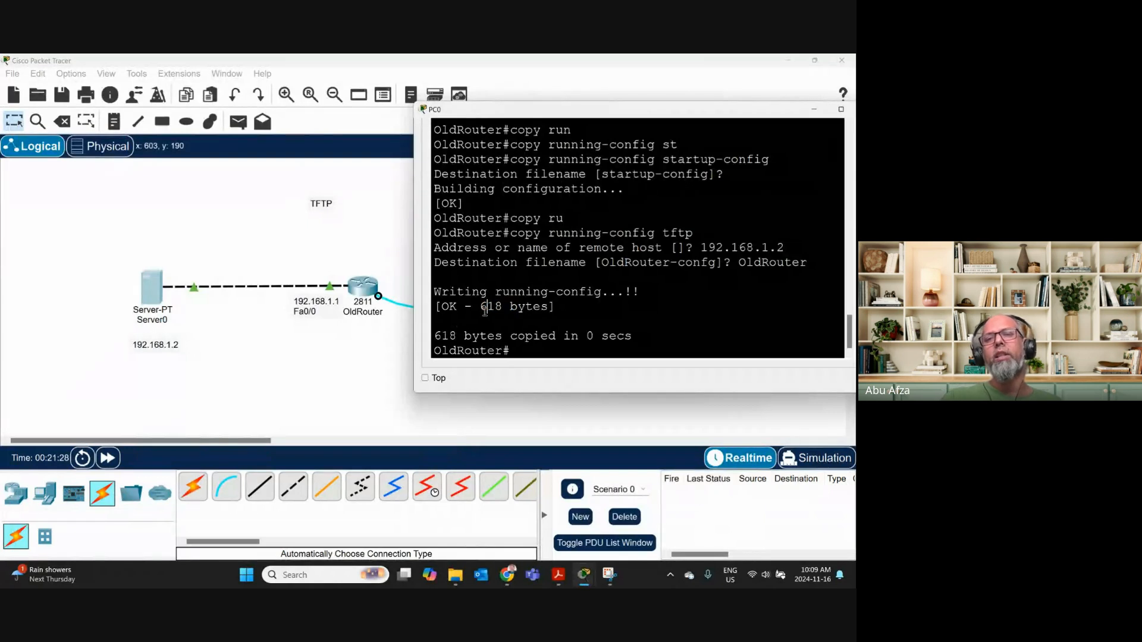
drag(457, 337, 619, 338)
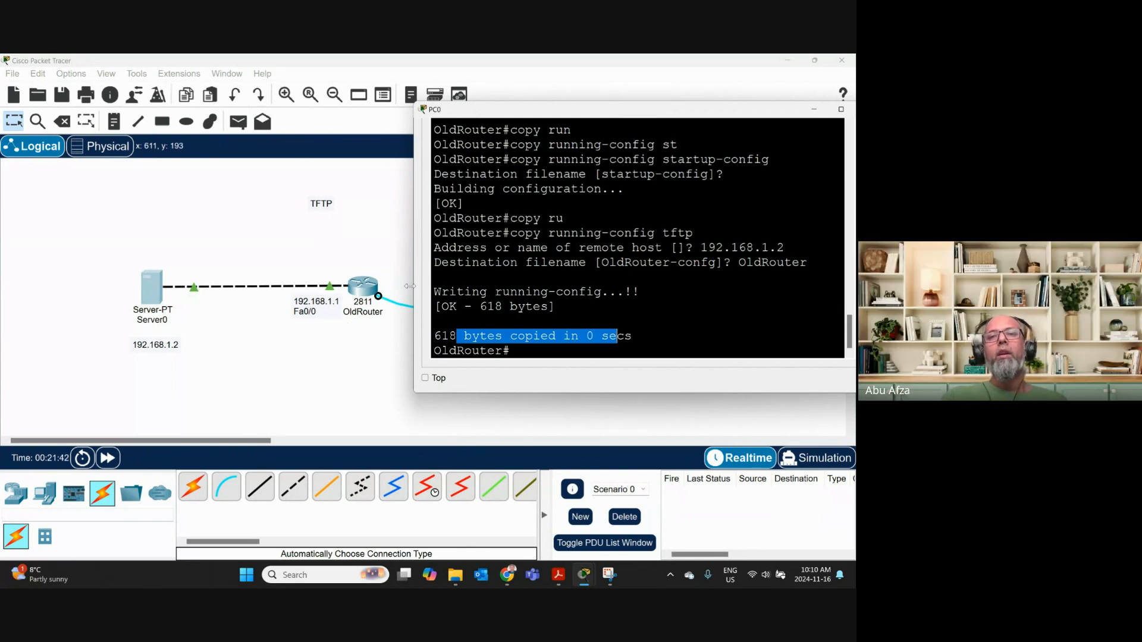
click(463, 241)
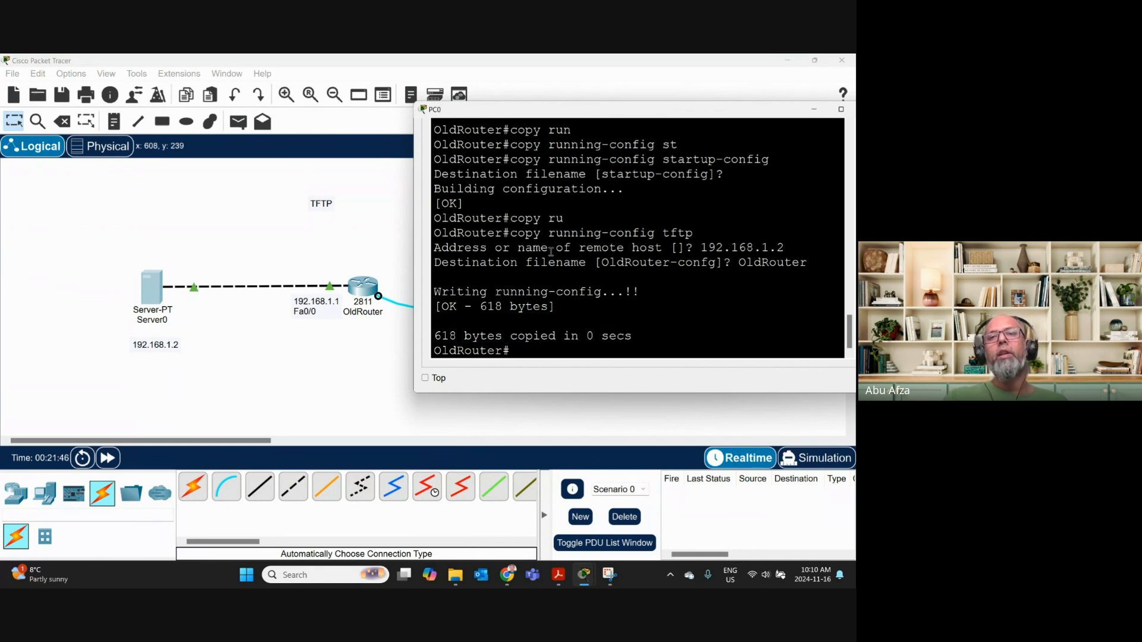
Reopen Server0's TFTP service, refresh its file list to check for the OldRouter backup, and clear the window out of view.
click(154, 291)
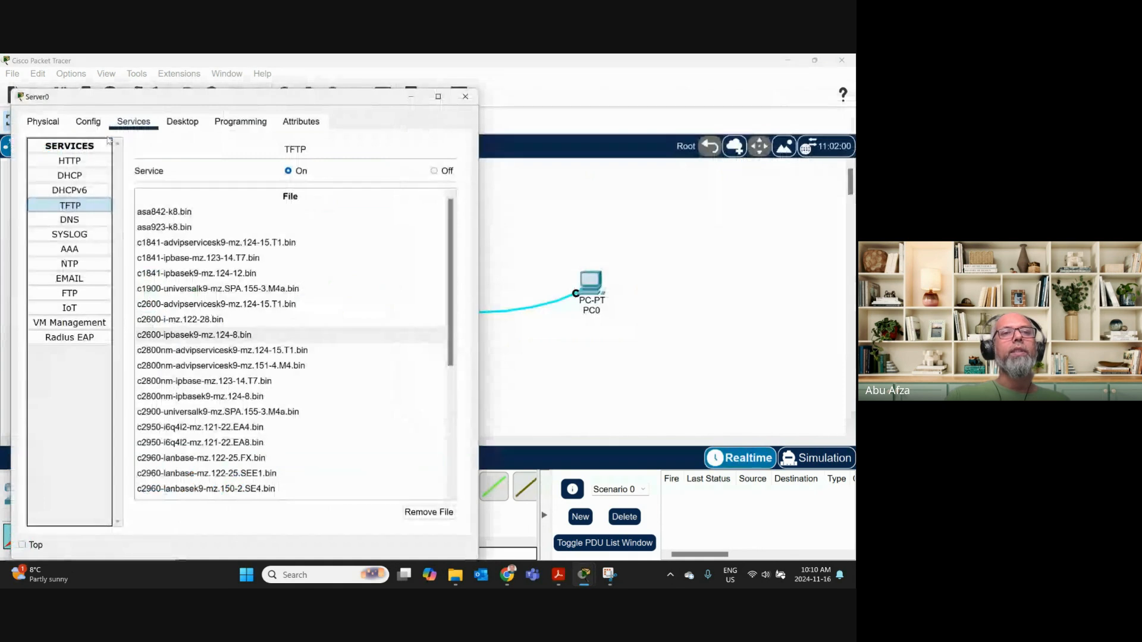
click(132, 126)
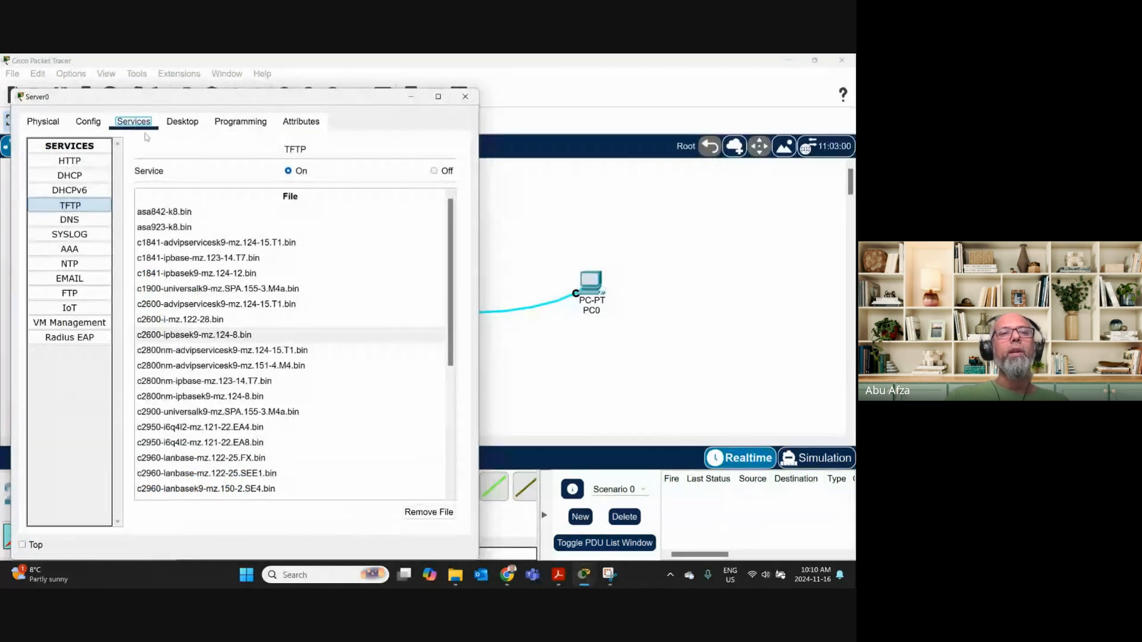
click(181, 123)
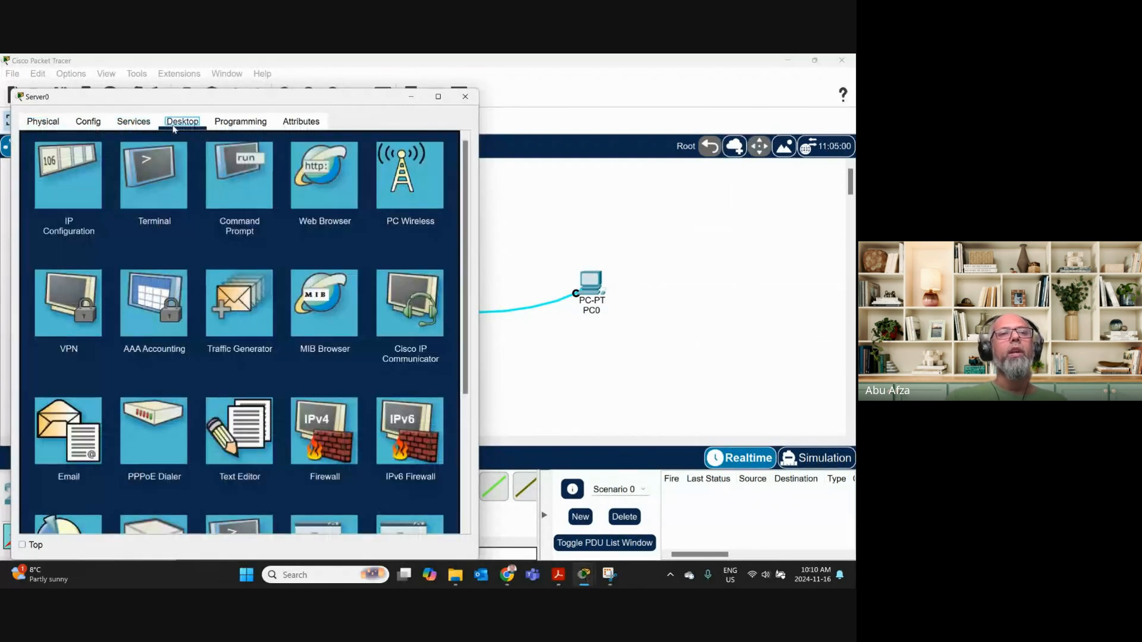
click(133, 122)
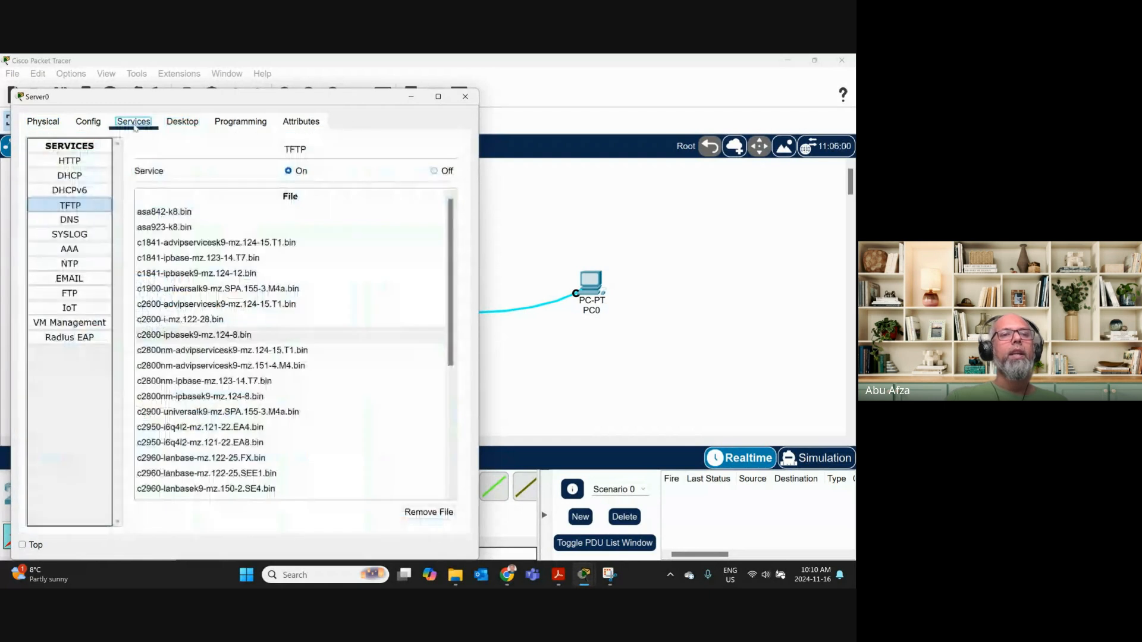
click(80, 207)
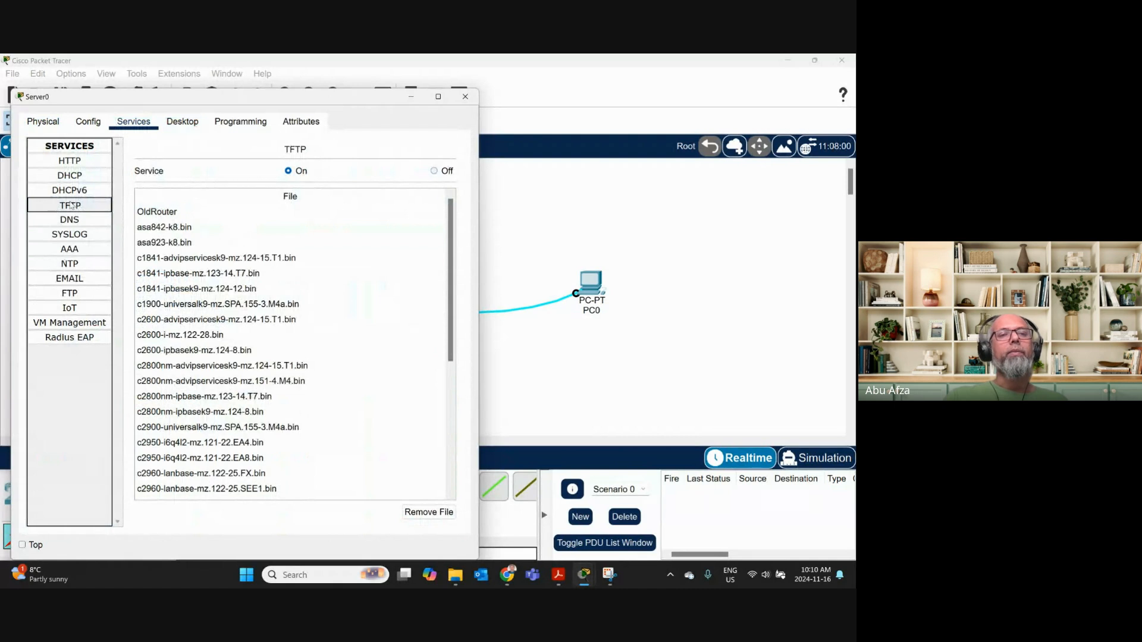
click(171, 217)
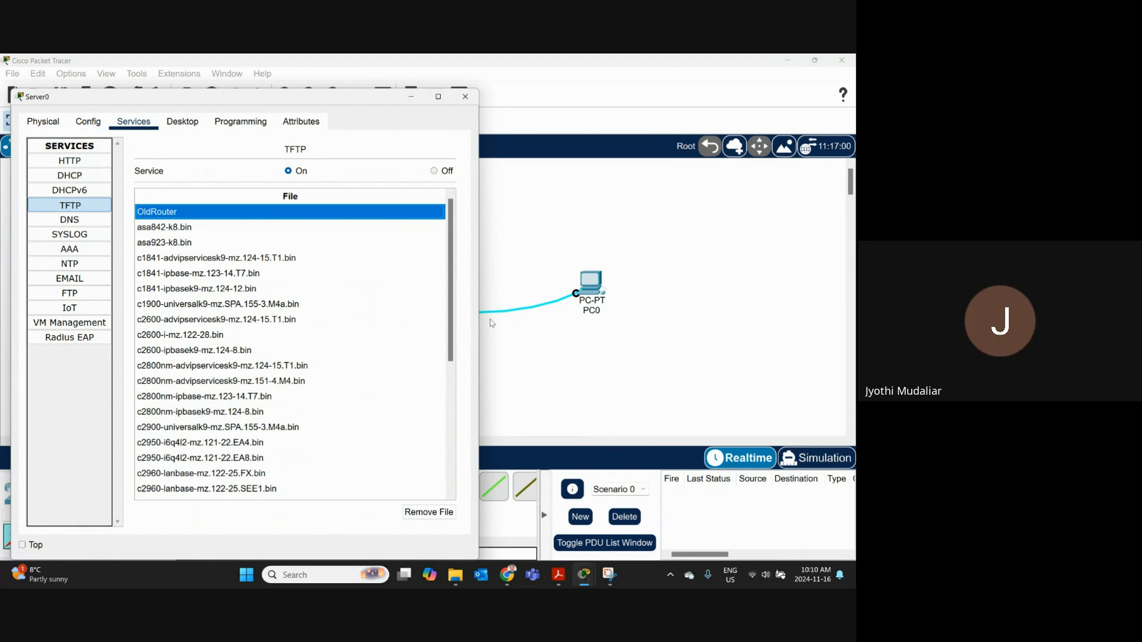
click(413, 98)
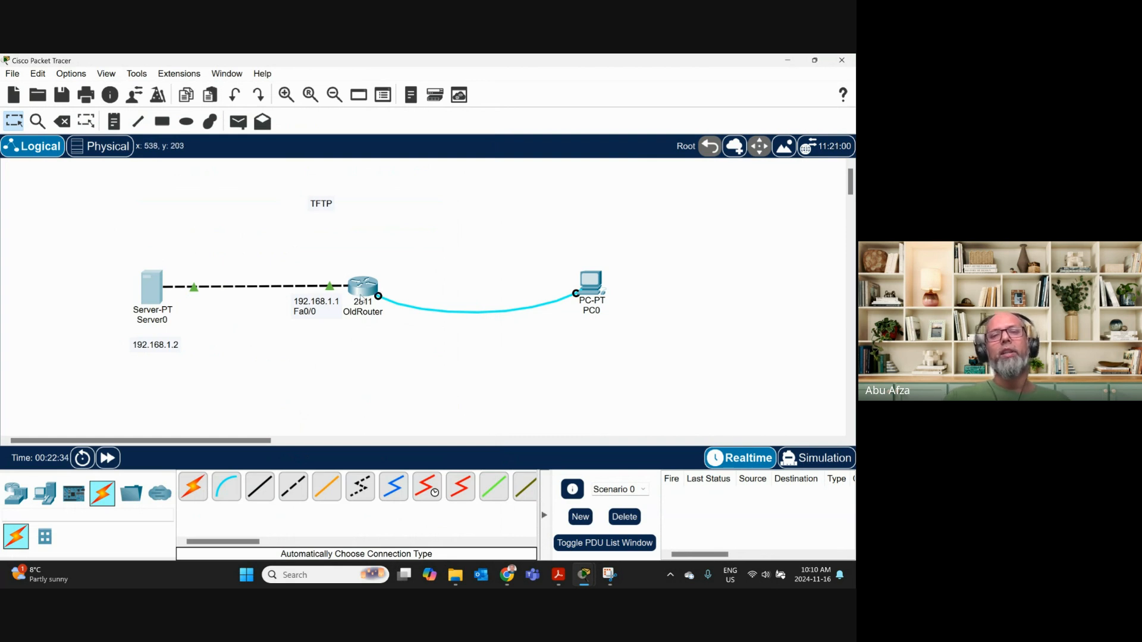
Add a second 2811 router below OldRouter and name it NewRouter.
mouse_move(361, 299)
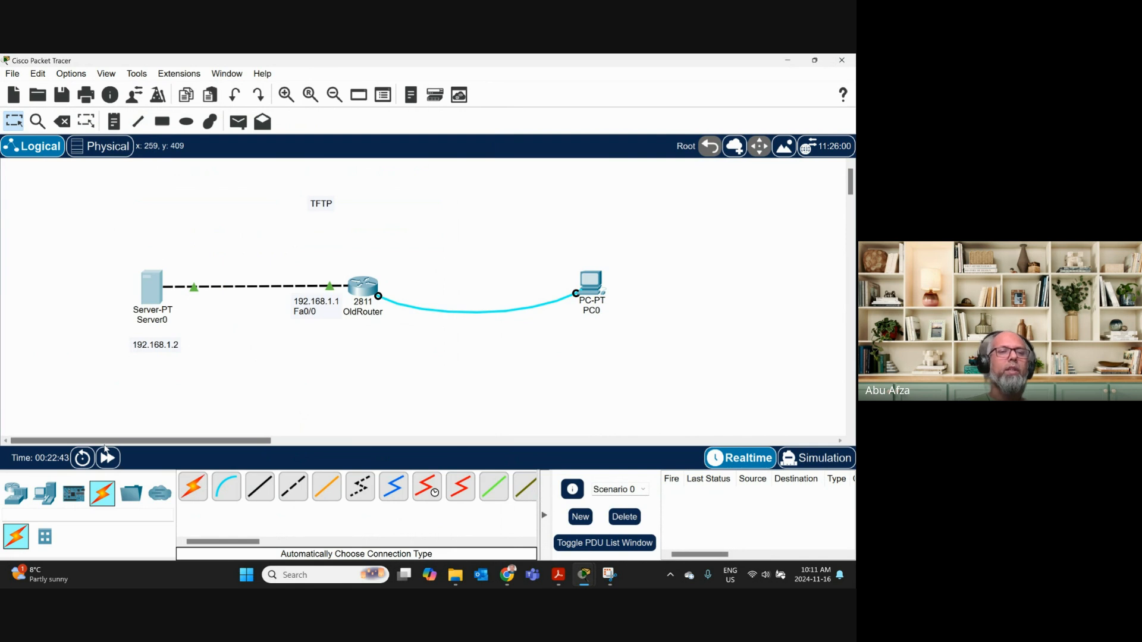
click(20, 511)
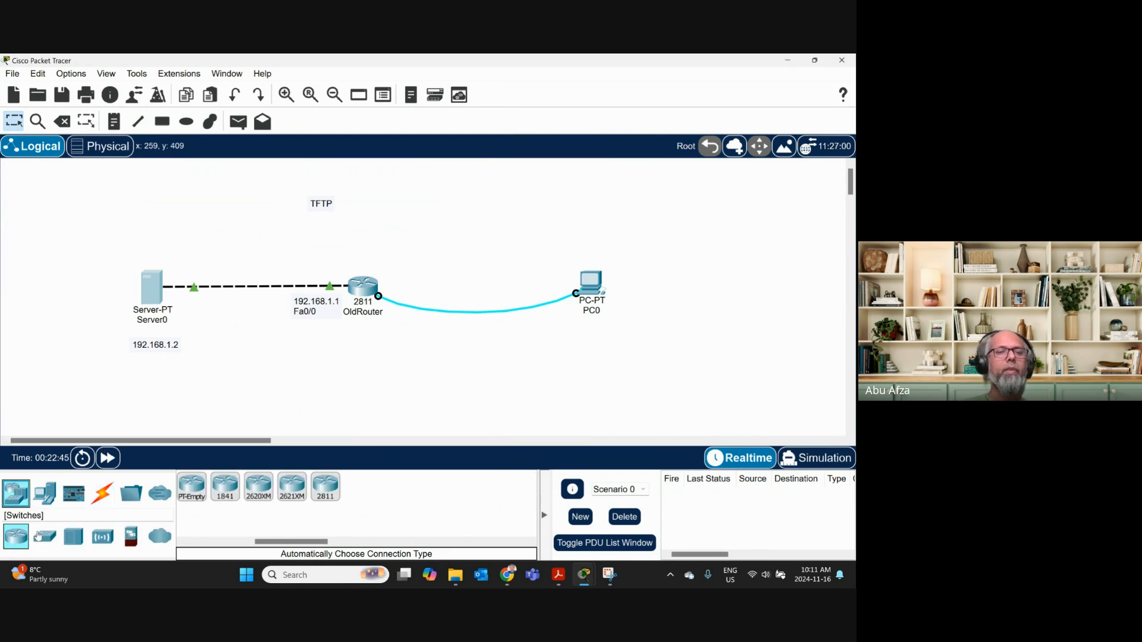
click(325, 486)
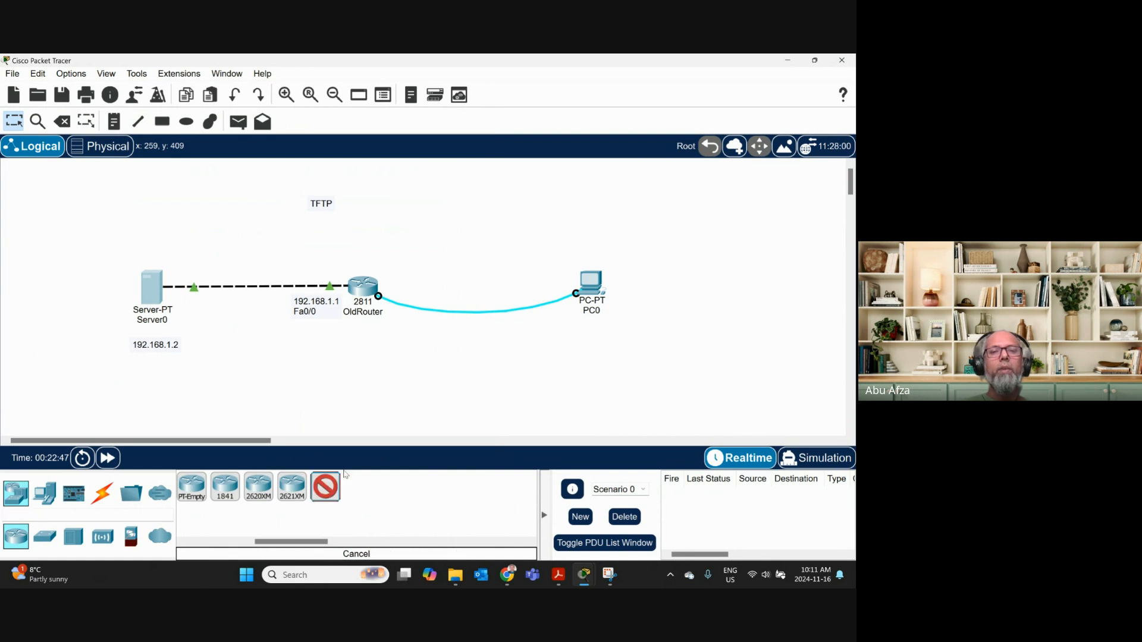
click(367, 368)
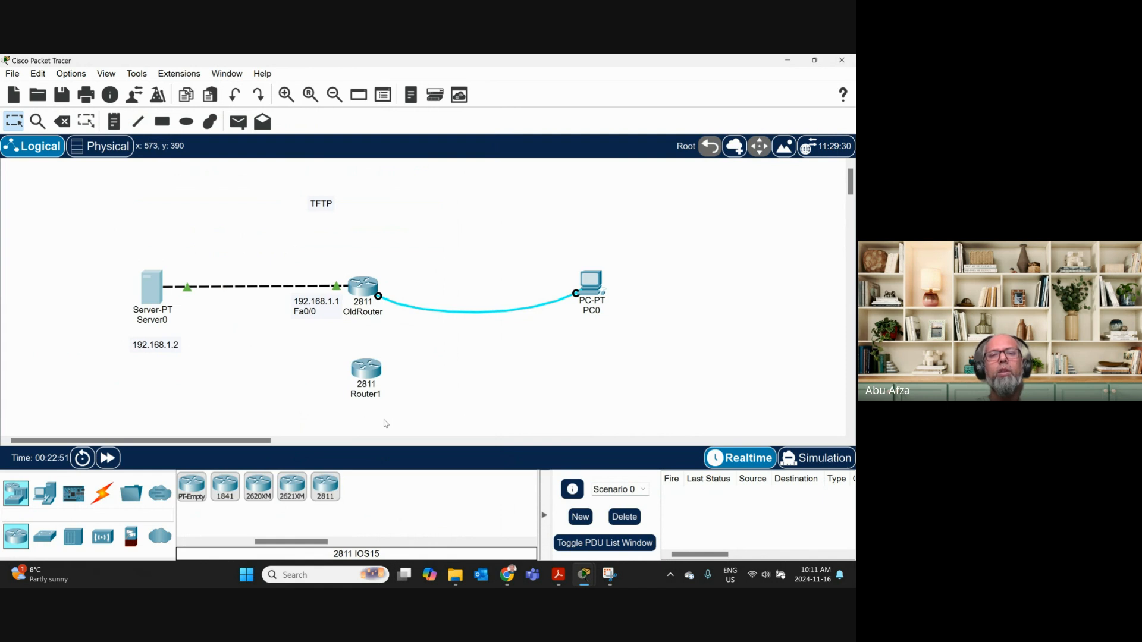
click(363, 396)
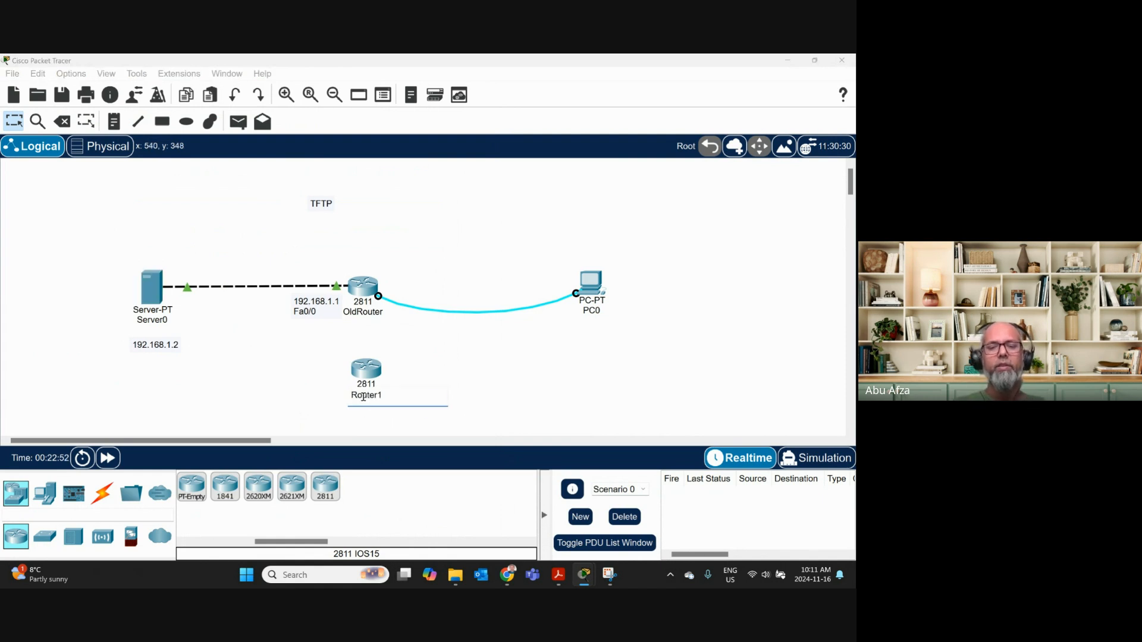
double_click(363, 395)
text(New)
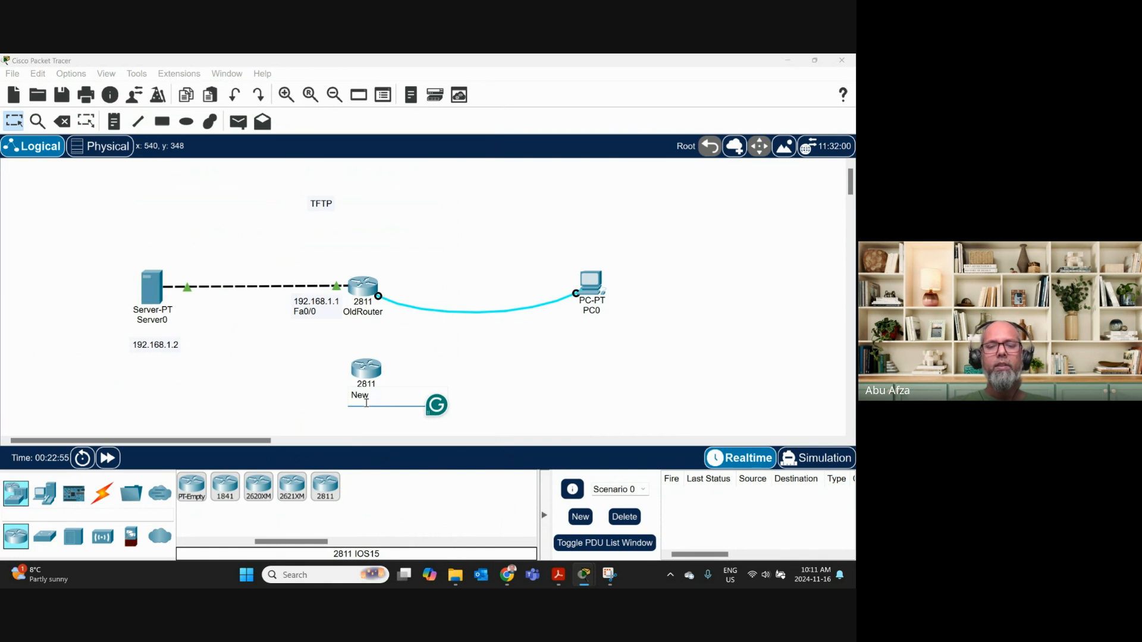
text(Router)
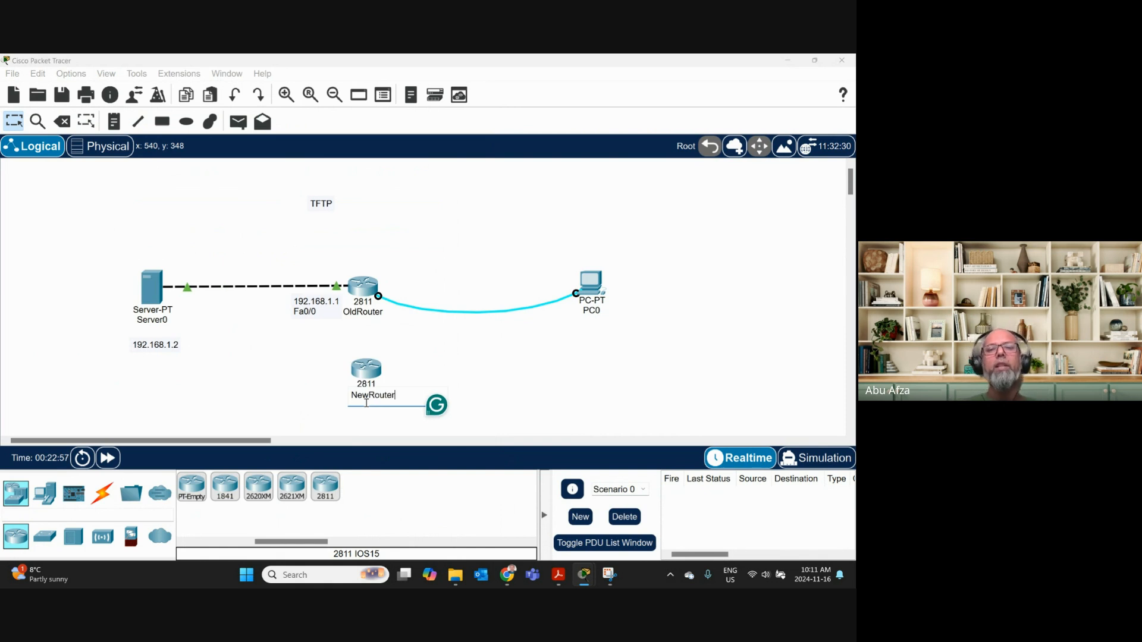
click(514, 374)
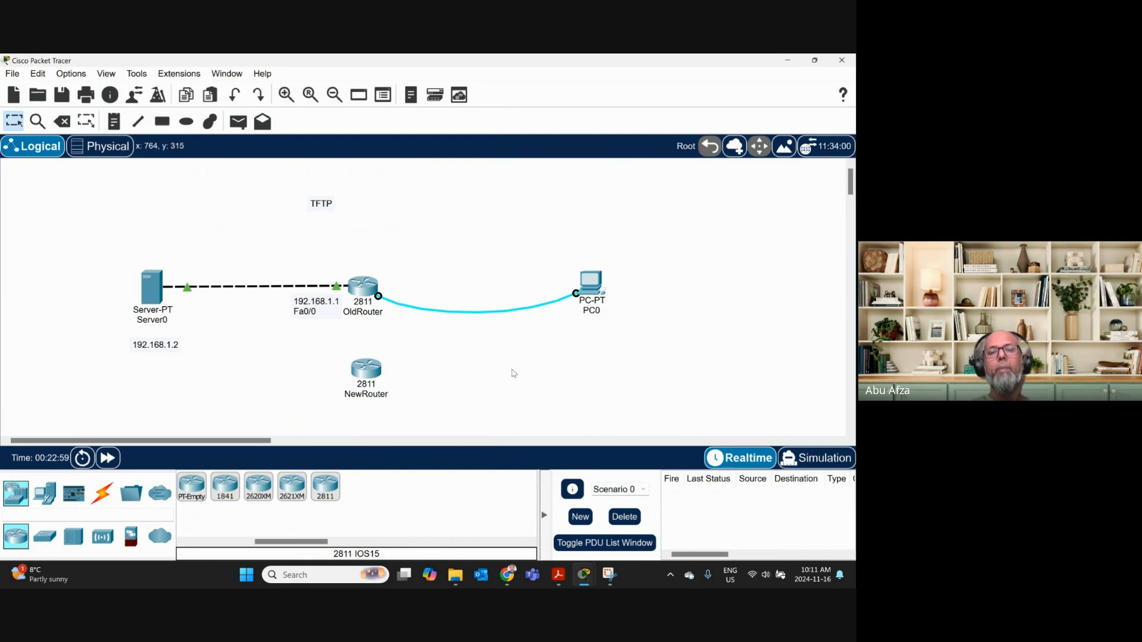
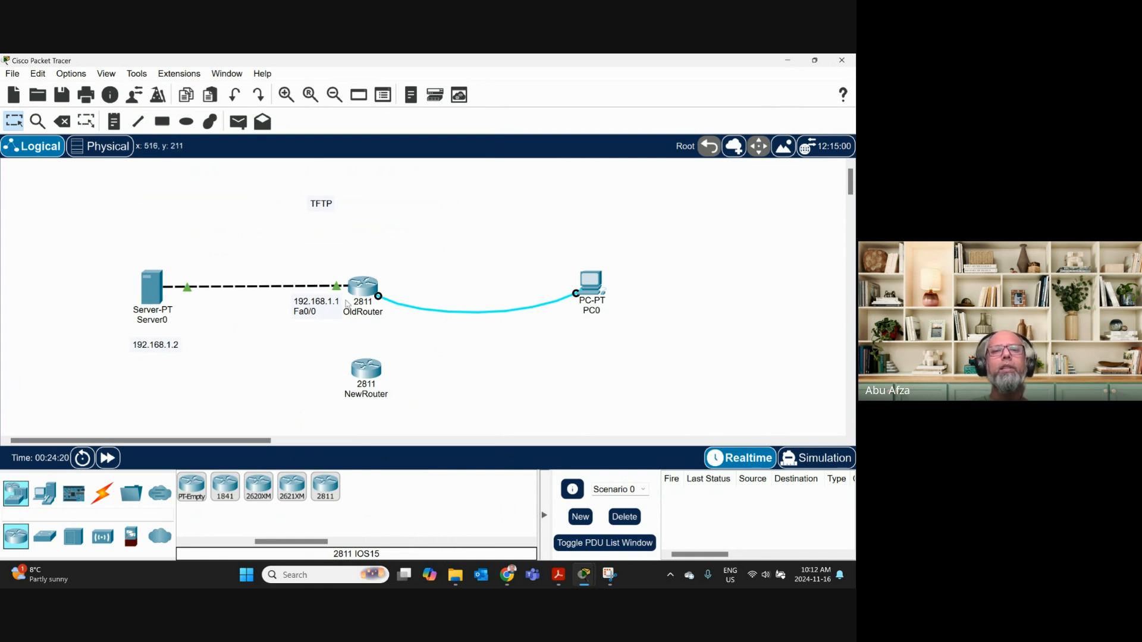
Move Server0's cable from OldRouter to NewRouter's FastEthernet0/0 and PC0's console cable to NewRouter's Console port.
mouse_move(365, 284)
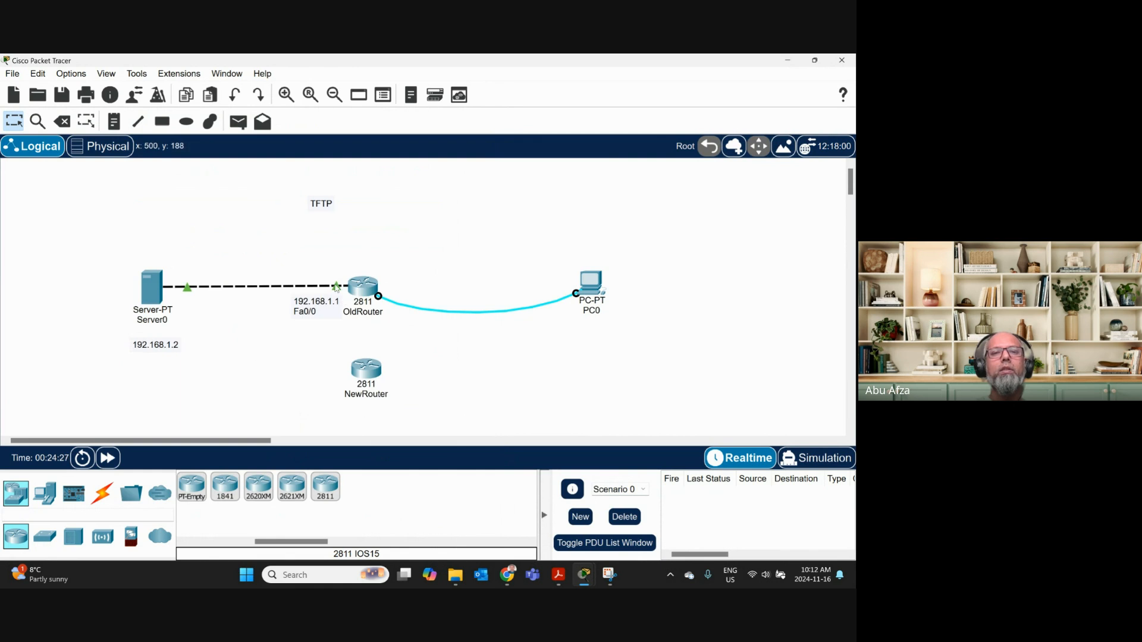
drag(347, 290, 361, 375)
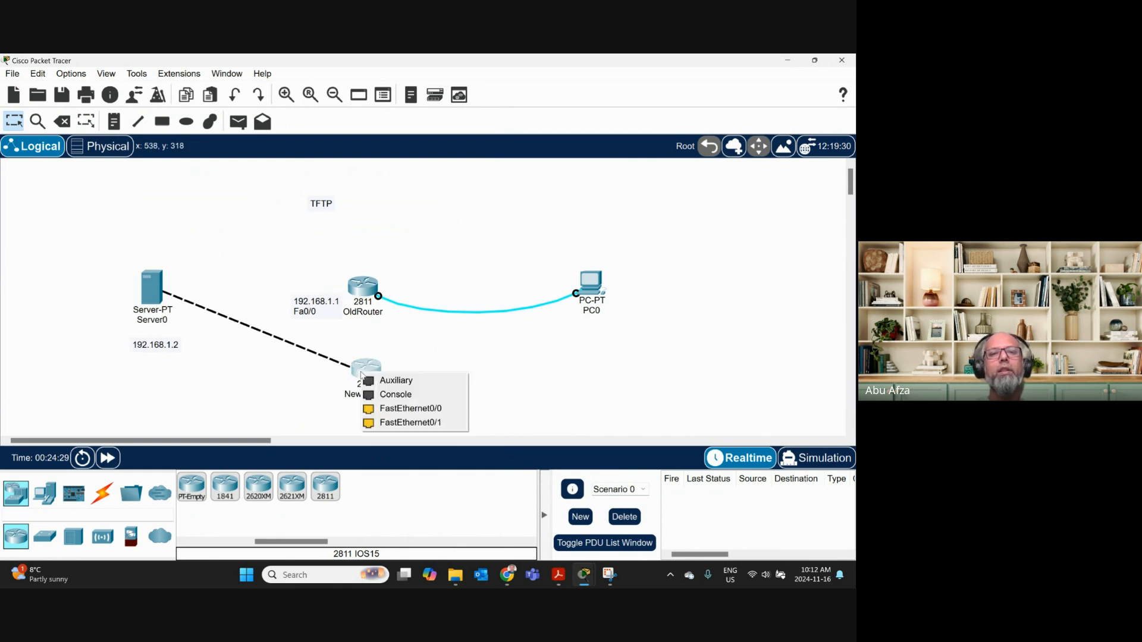
click(394, 409)
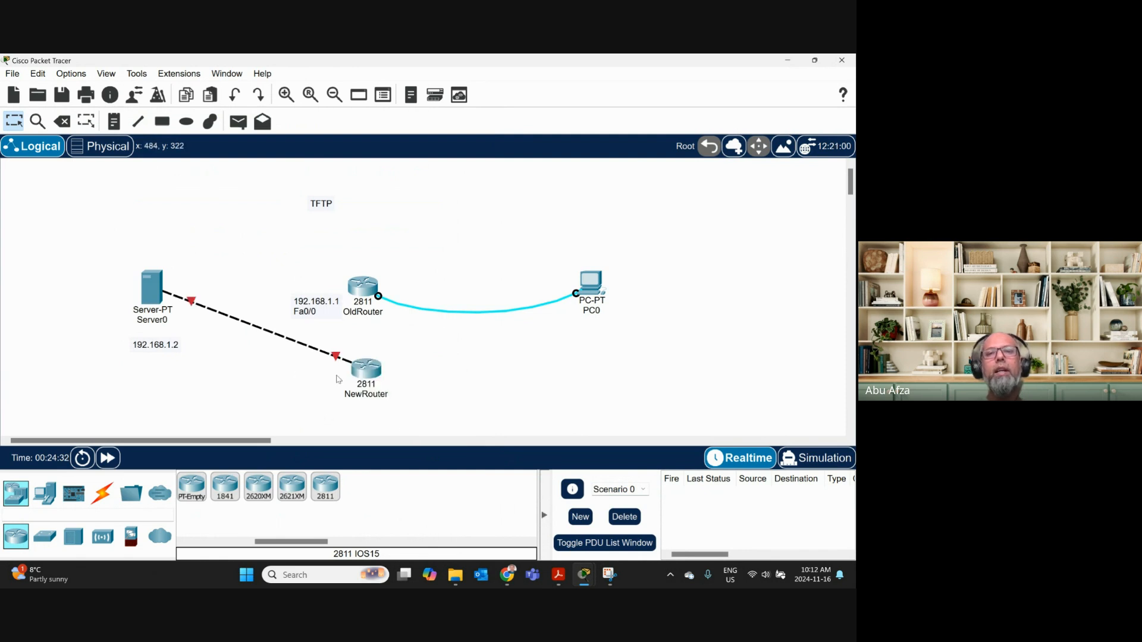
drag(378, 296, 370, 372)
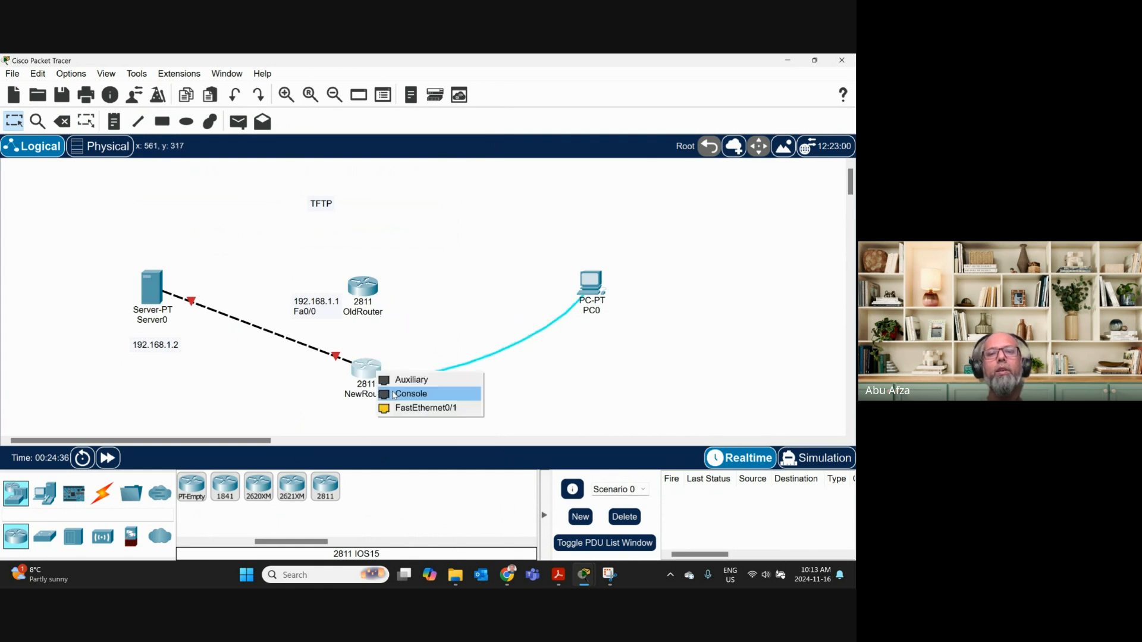
click(393, 394)
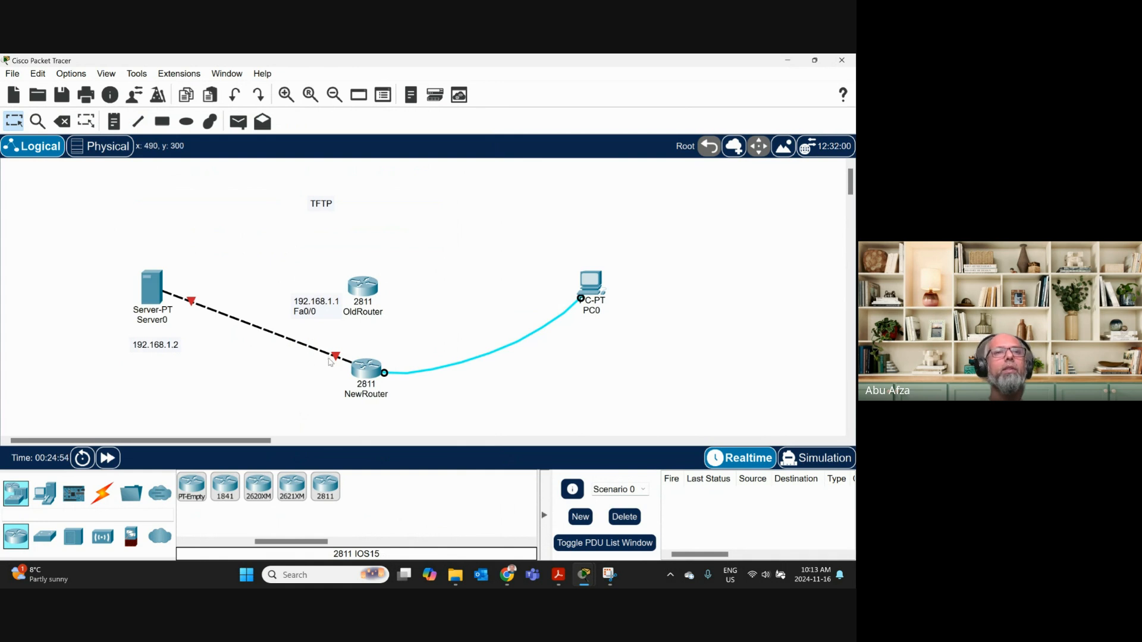
Show port labels permanently in the logical workspace to check the cabled ports, and hide them again.
click(72, 74)
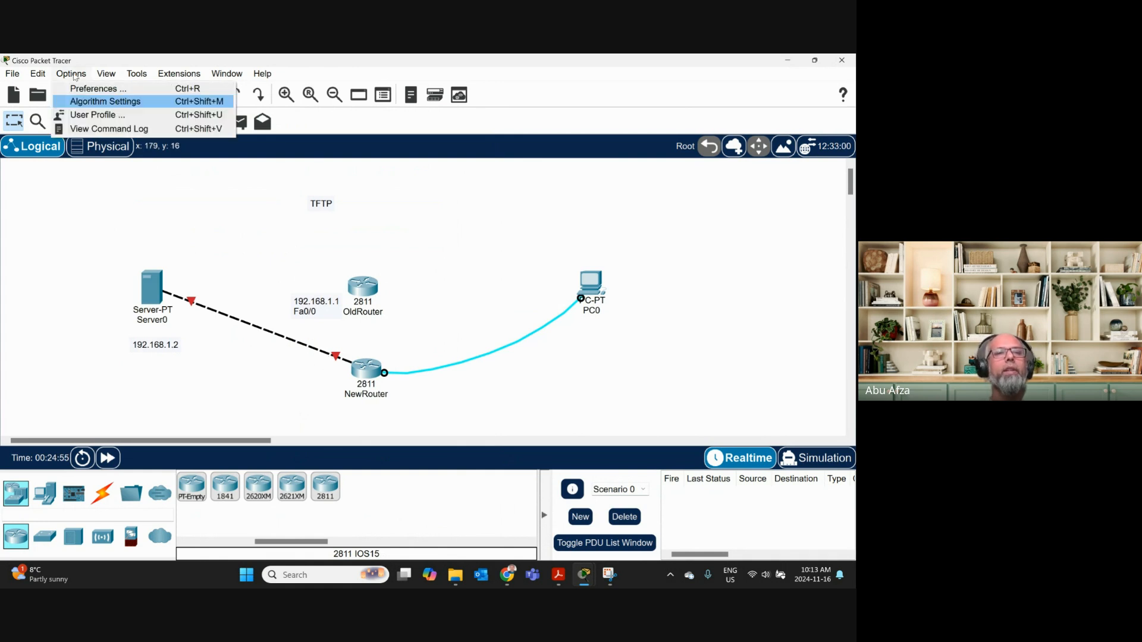
click(95, 89)
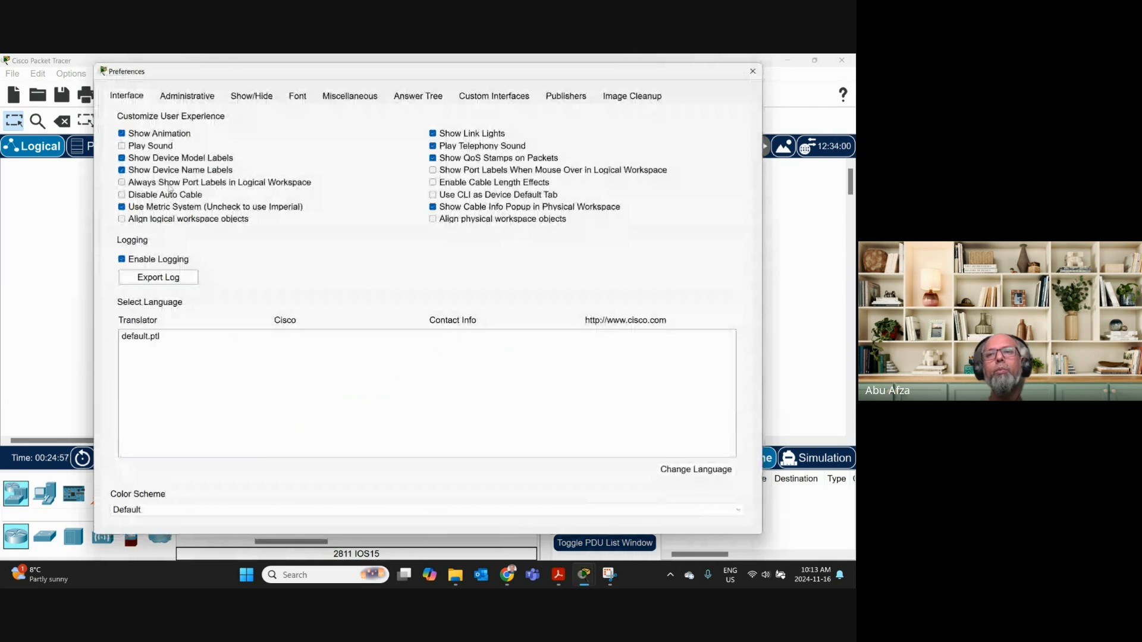
click(753, 72)
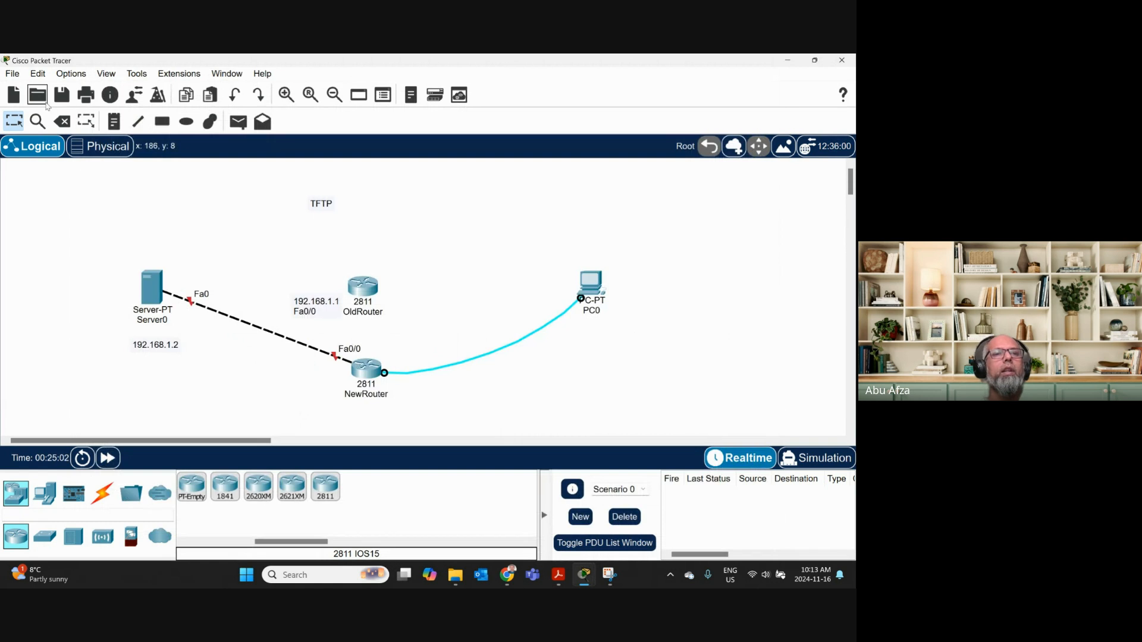
click(71, 74)
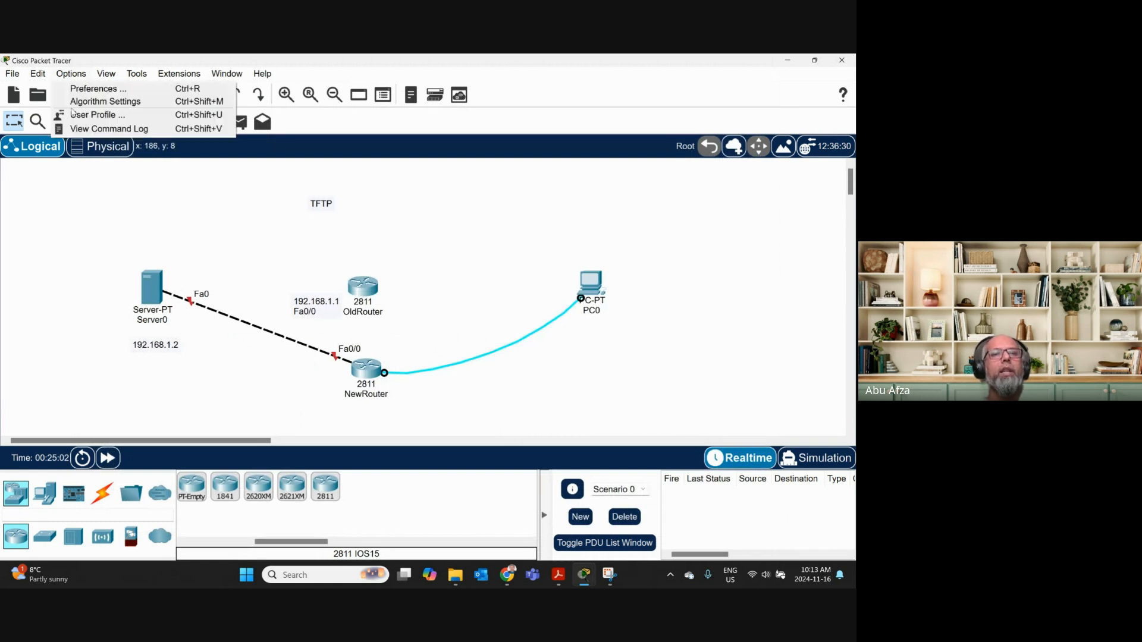
click(96, 88)
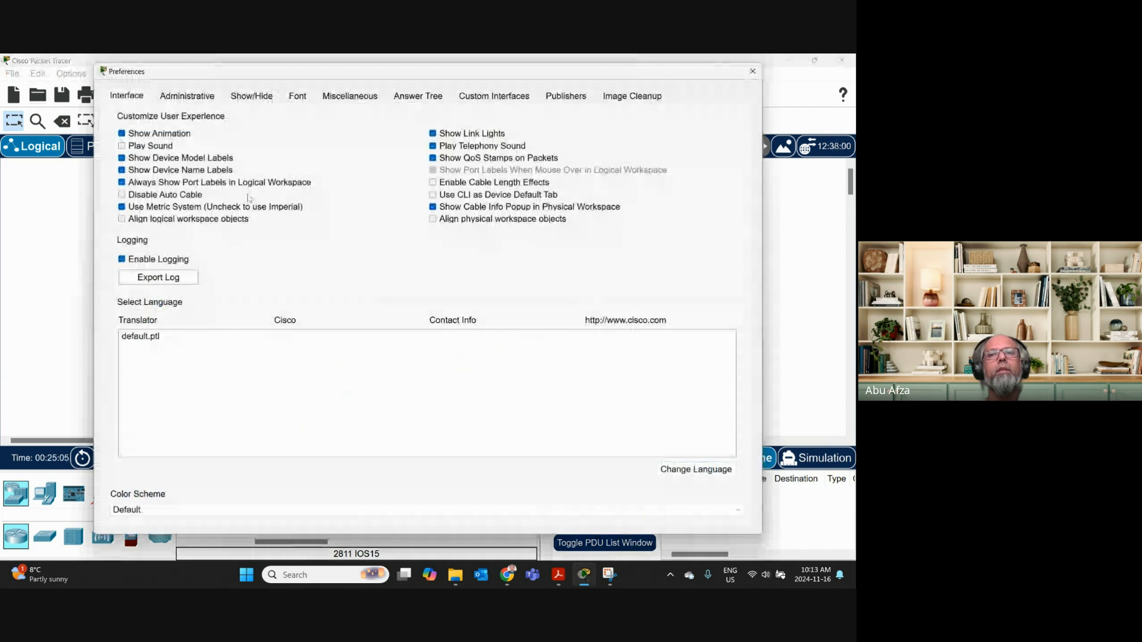
key(Escape)
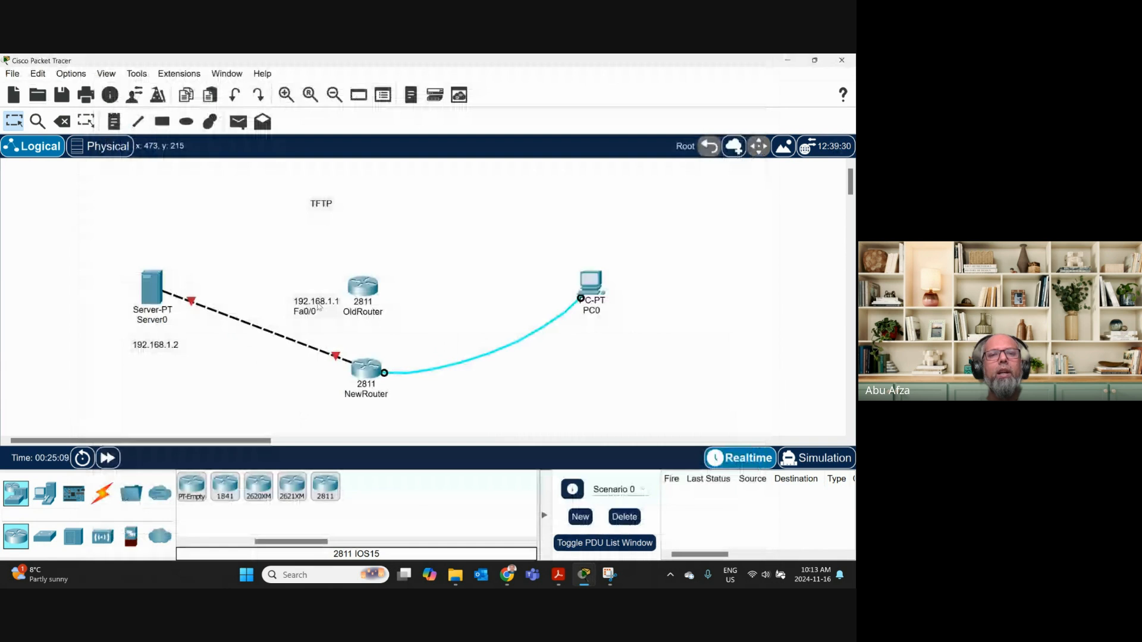
Copy OldRouter's address label into a new note beside NewRouter reading 192.168.1.1 and Fa0/0.
double_click(294, 301)
key(ctrl+c)
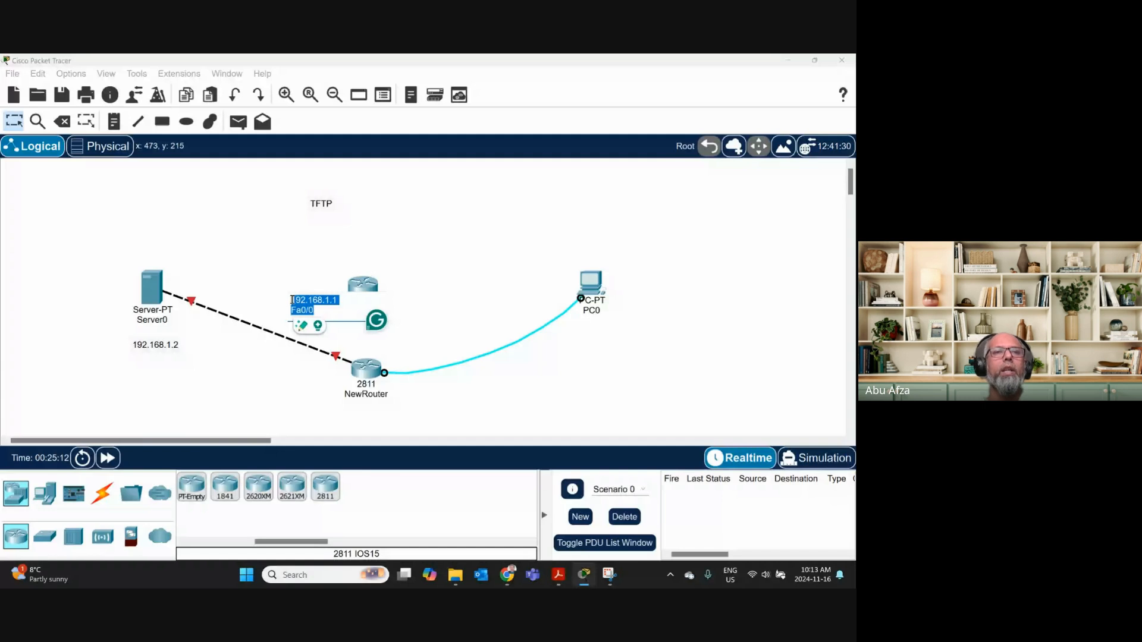
click(210, 189)
click(114, 122)
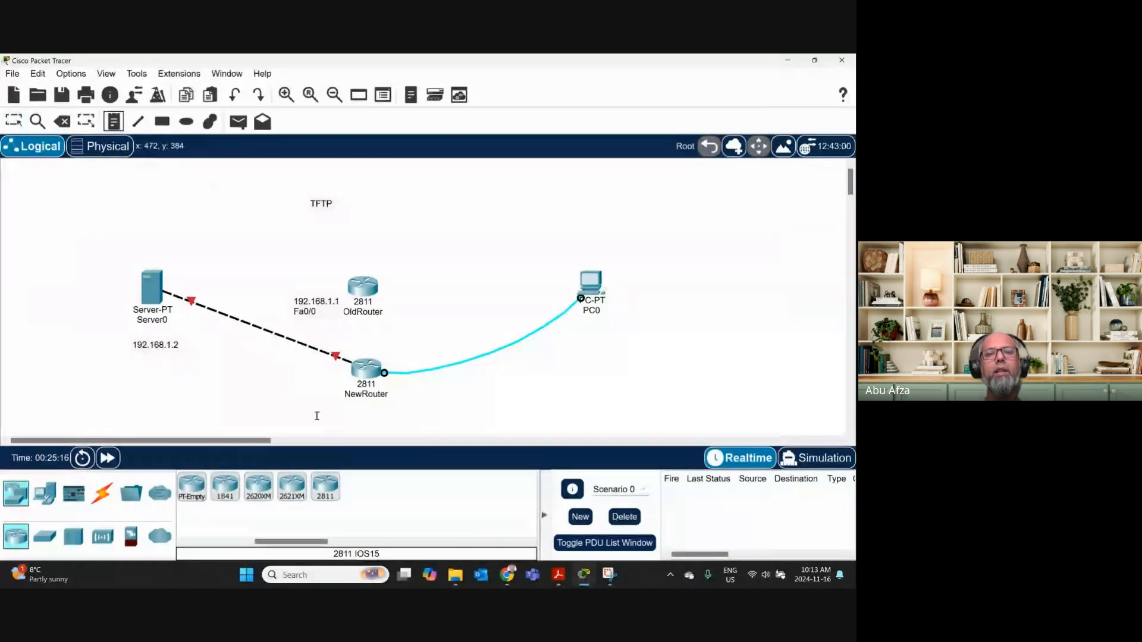
click(294, 371)
key(ctrl+v)
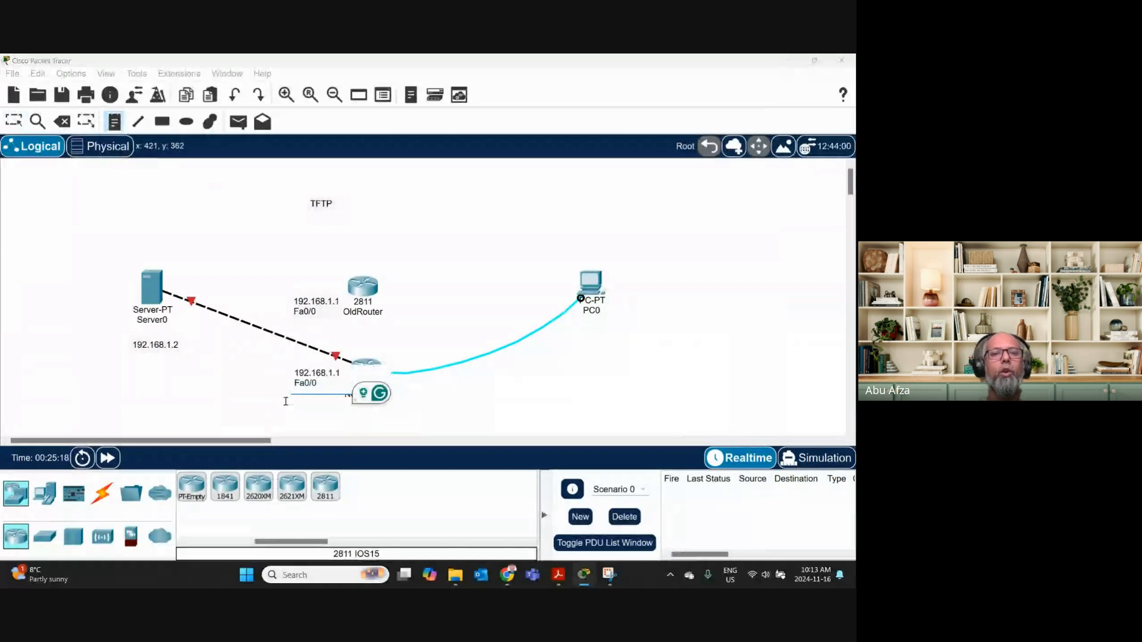
Finish placing the 192.168.1.1 Fa0/0 note beside NewRouter and shift it slightly up and away from the router.
key(Escape)
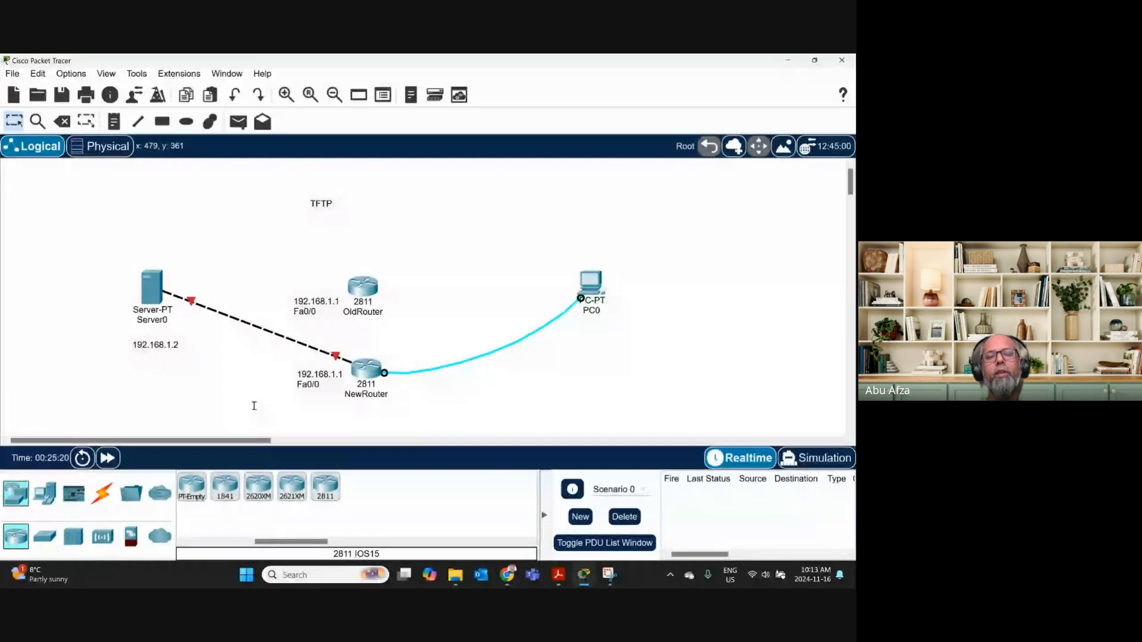
drag(319, 380, 311, 373)
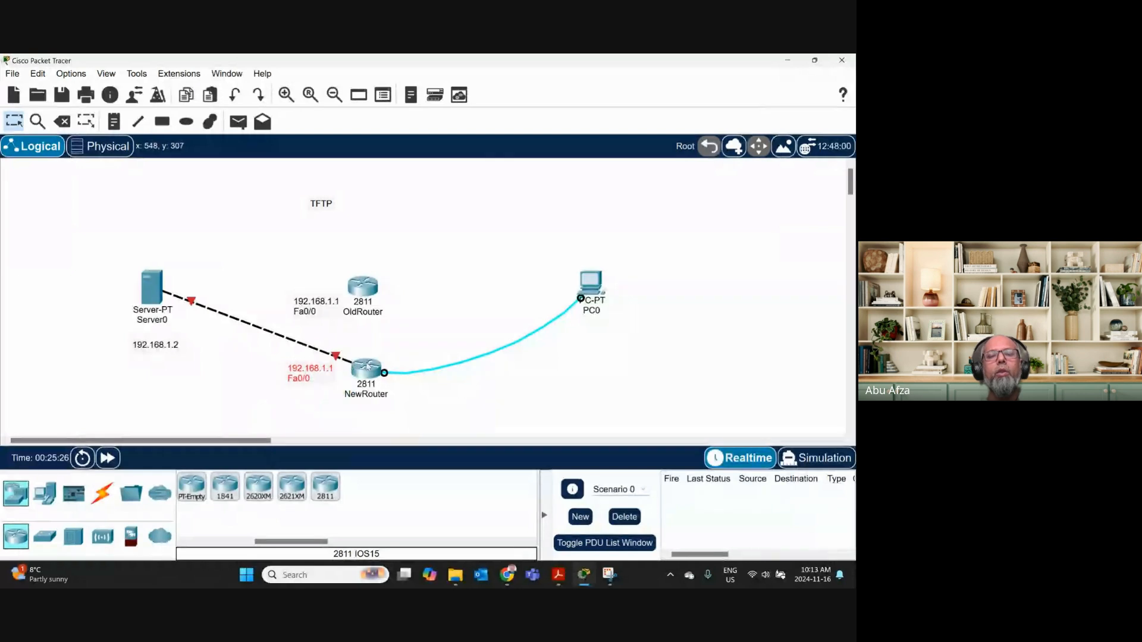
Open a terminal session from PC0 to NewRouter with the default port settings and decline the initial configuration dialog.
click(588, 290)
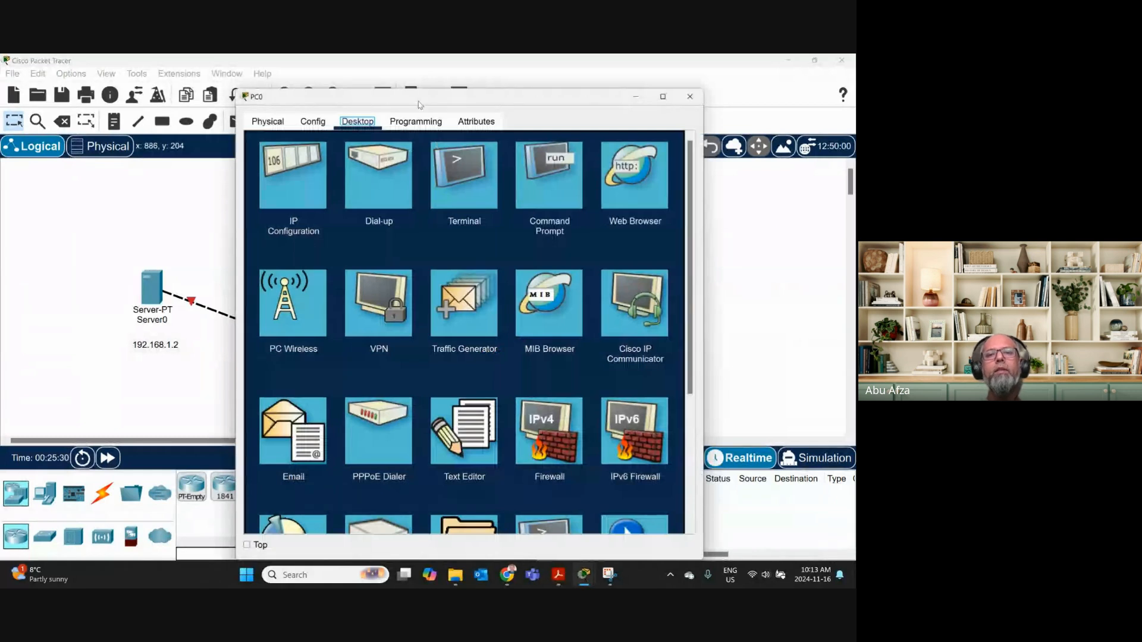
drag(419, 105, 570, 84)
click(613, 155)
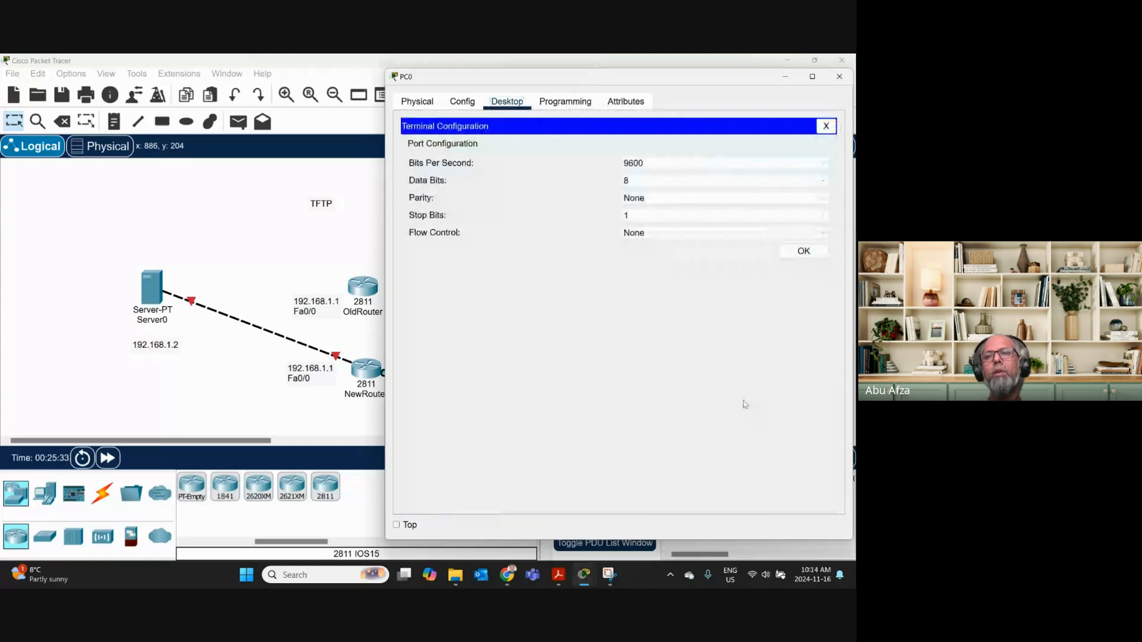
key(Return)
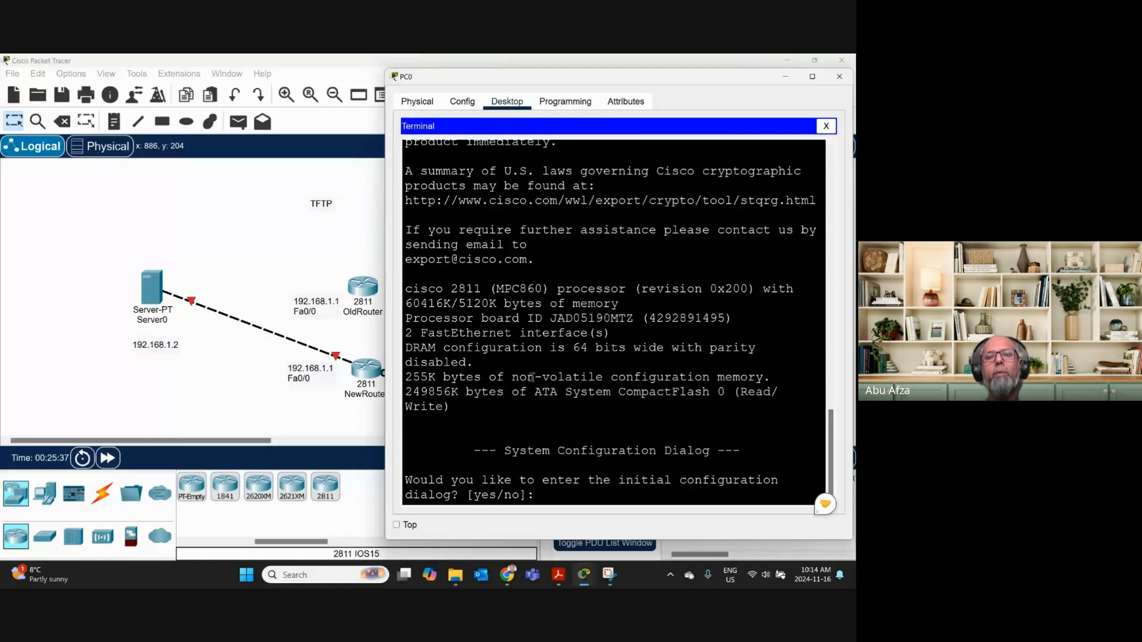
click(540, 490)
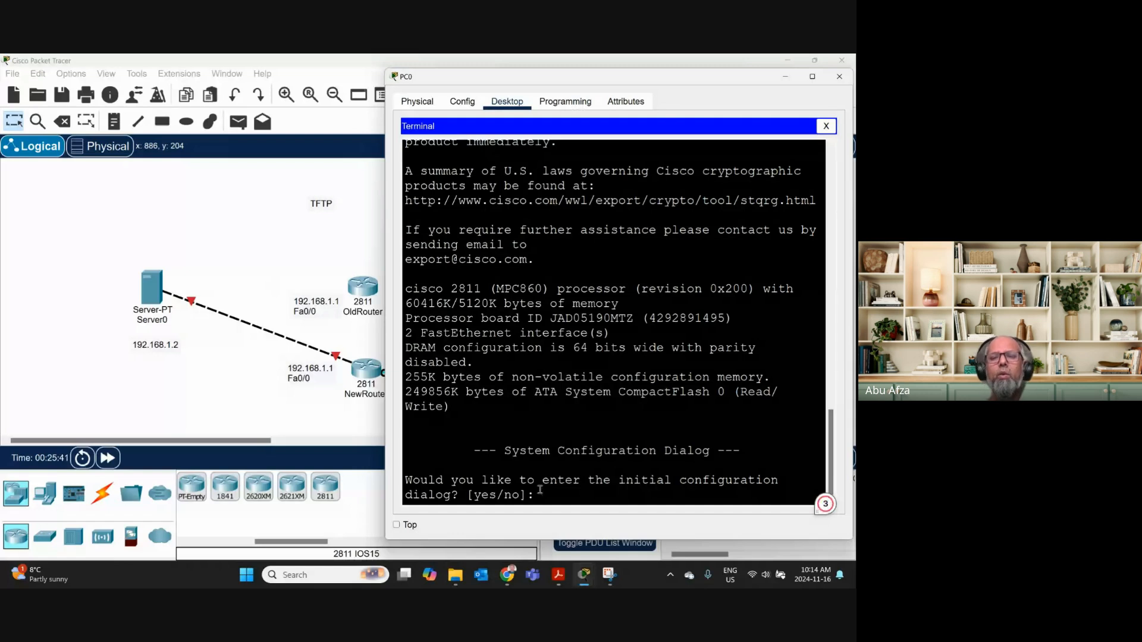
text(no)
key(Return)
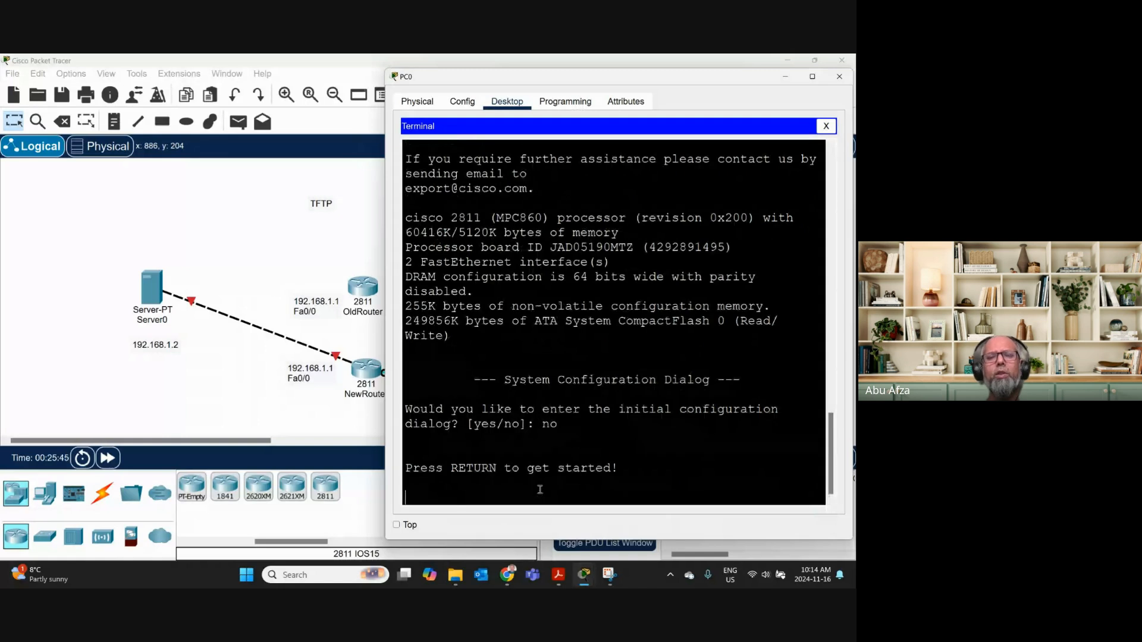
key(Return)
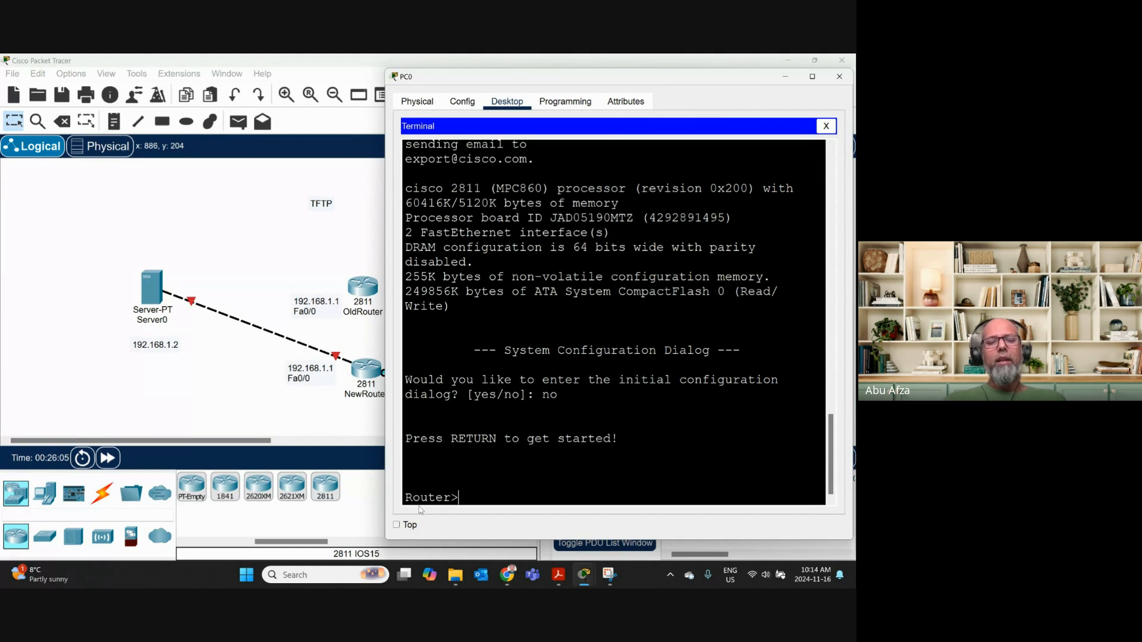
Enter privileged mode and global configuration on the new router, and set its hostname to NewRouter.
text(e)
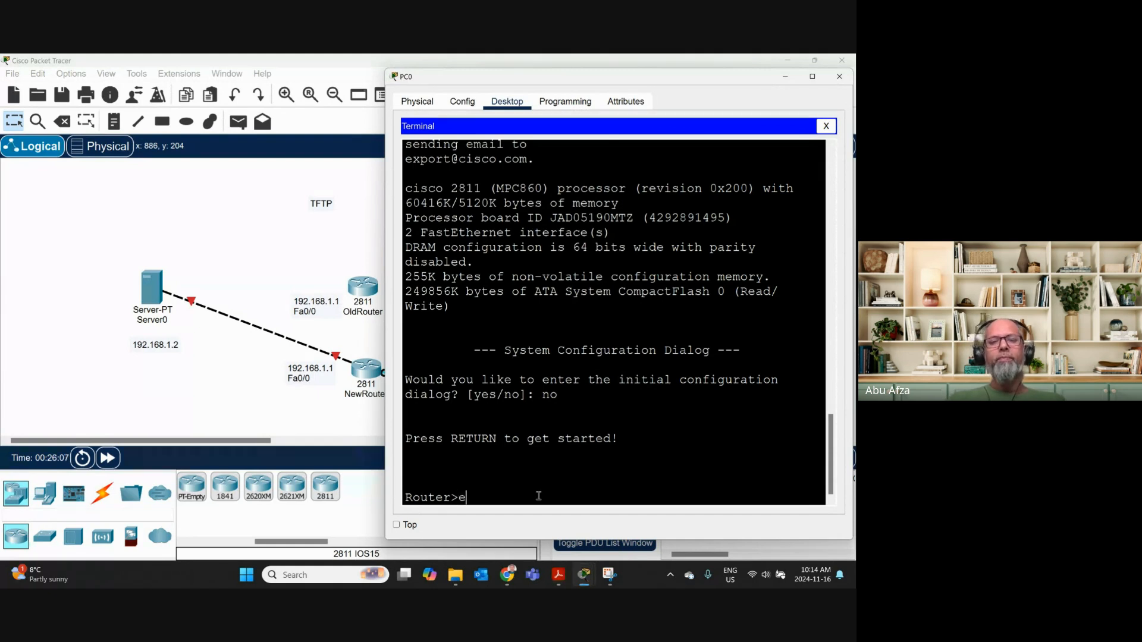
text(n)
key(Return)
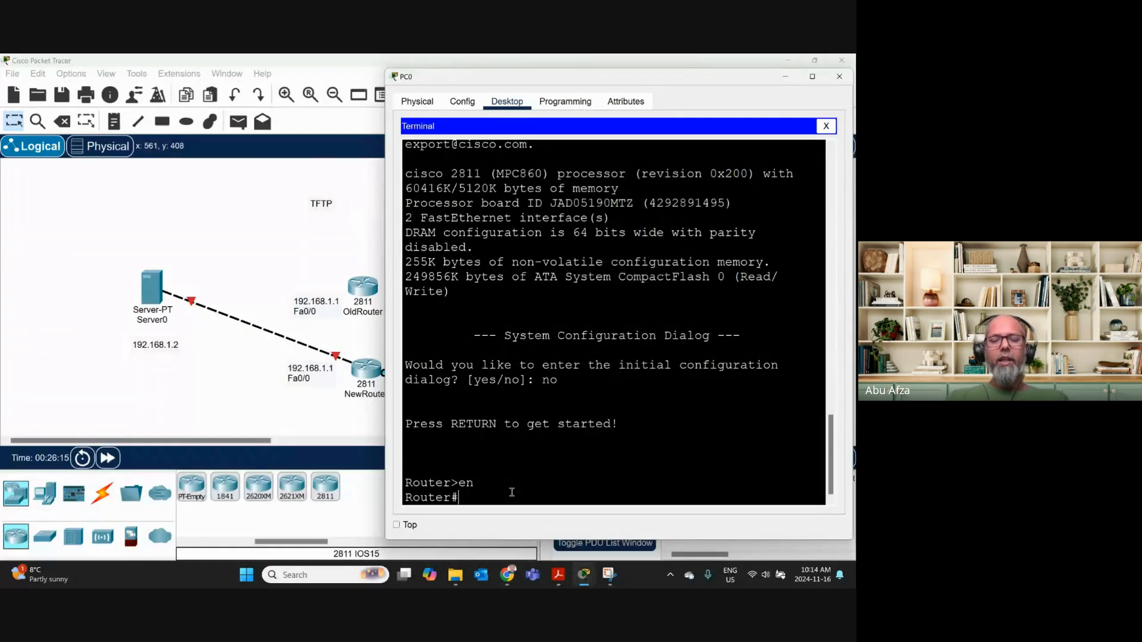
text(config ter)
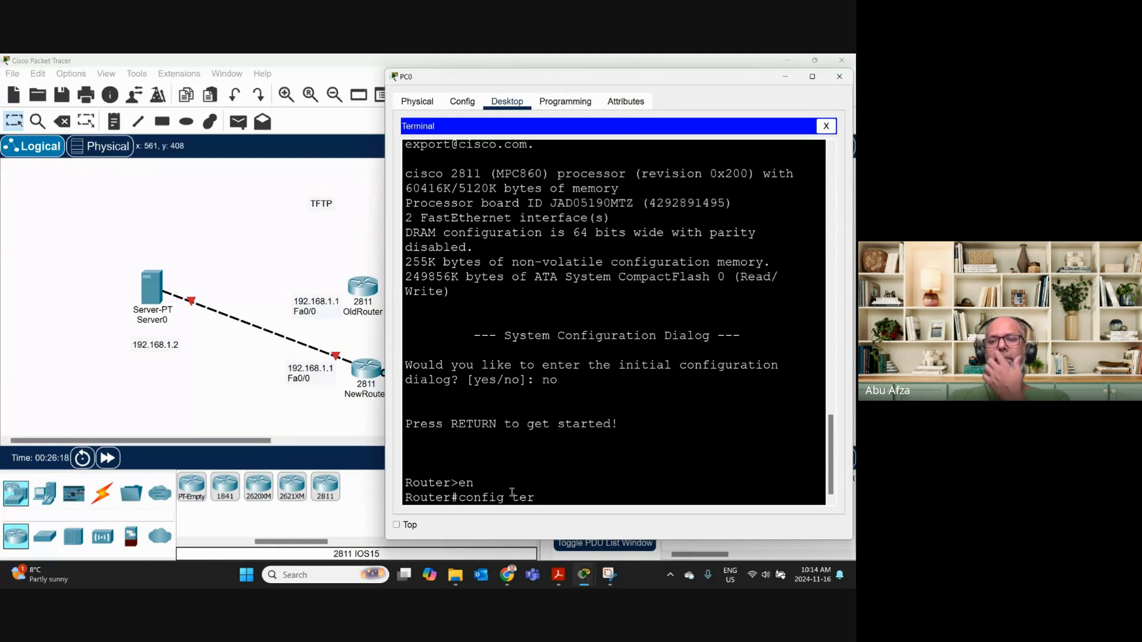
key(Return)
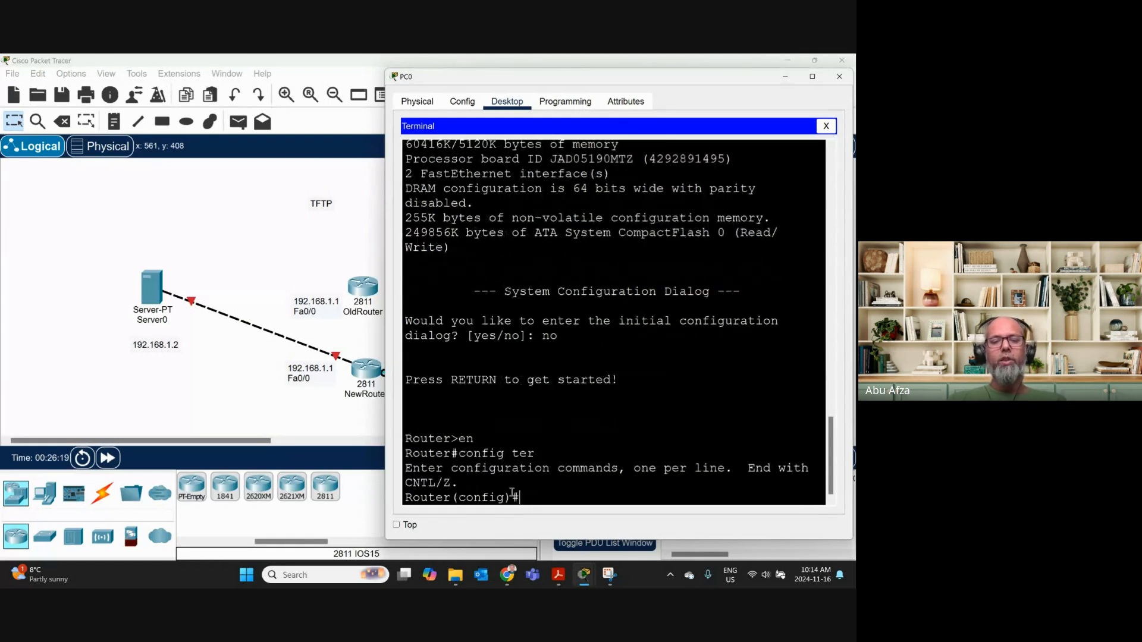
text(hostname)
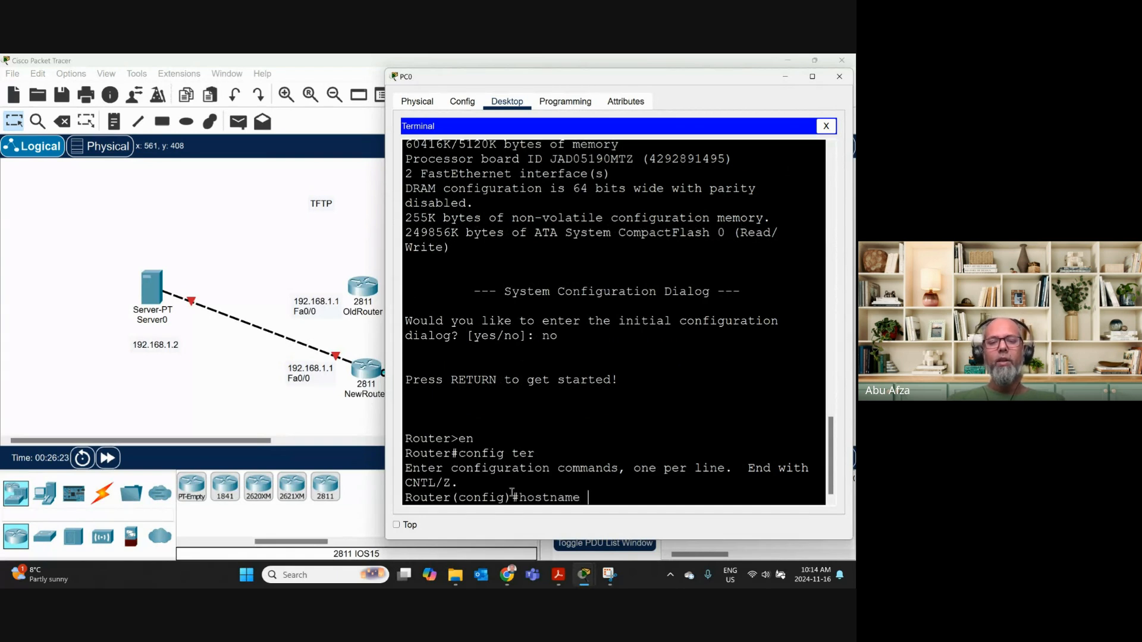
text( NewRp)
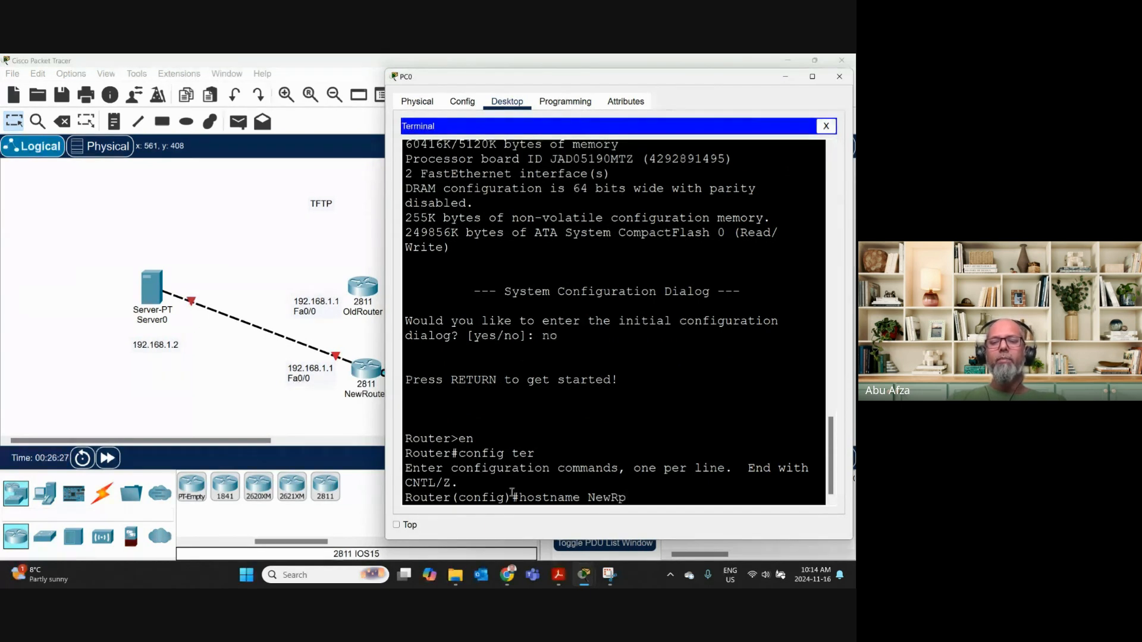
key(BackSpace)
text(outer)
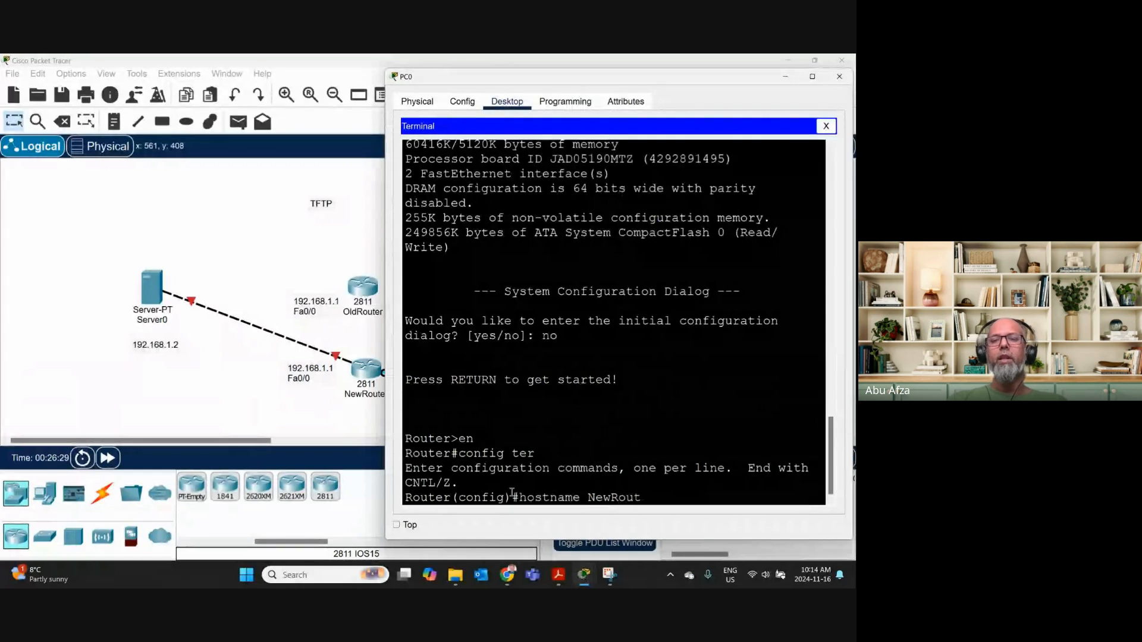
key(Return)
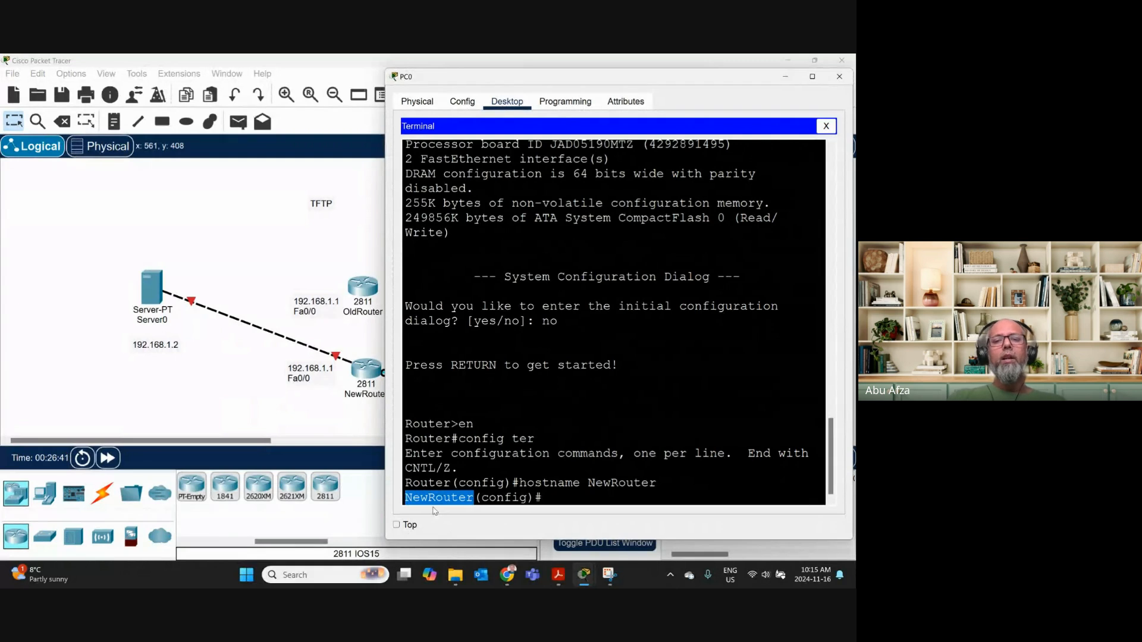
click(561, 499)
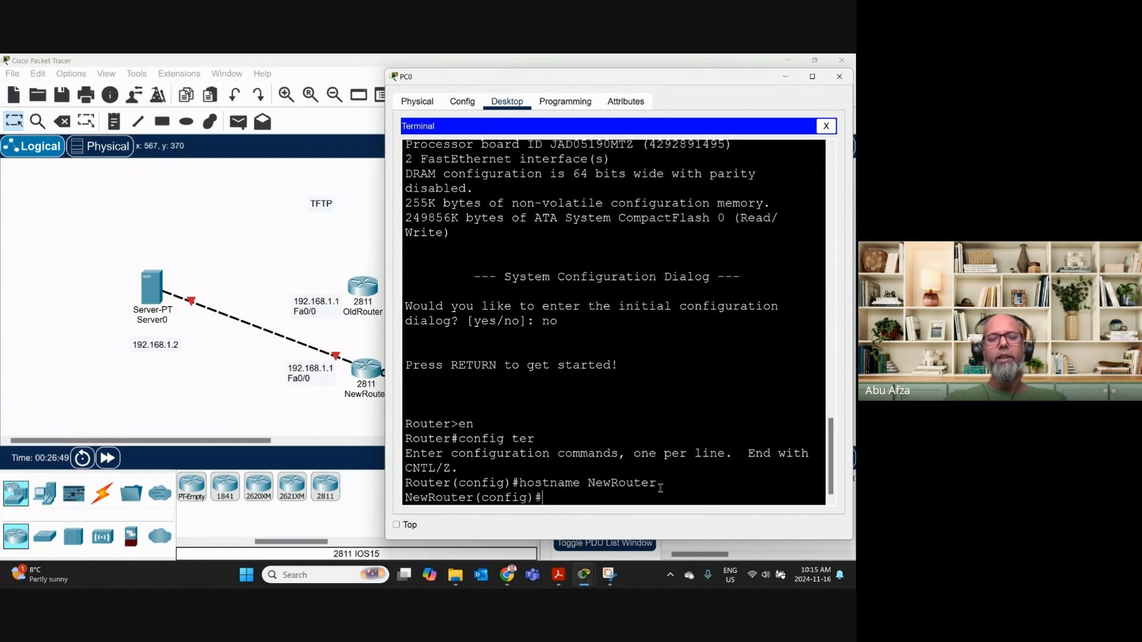
Assign IP address 192.168.1.1 with mask 255.255.255.0 to NewRouter's interface fa0/0.
text(int fa0/0)
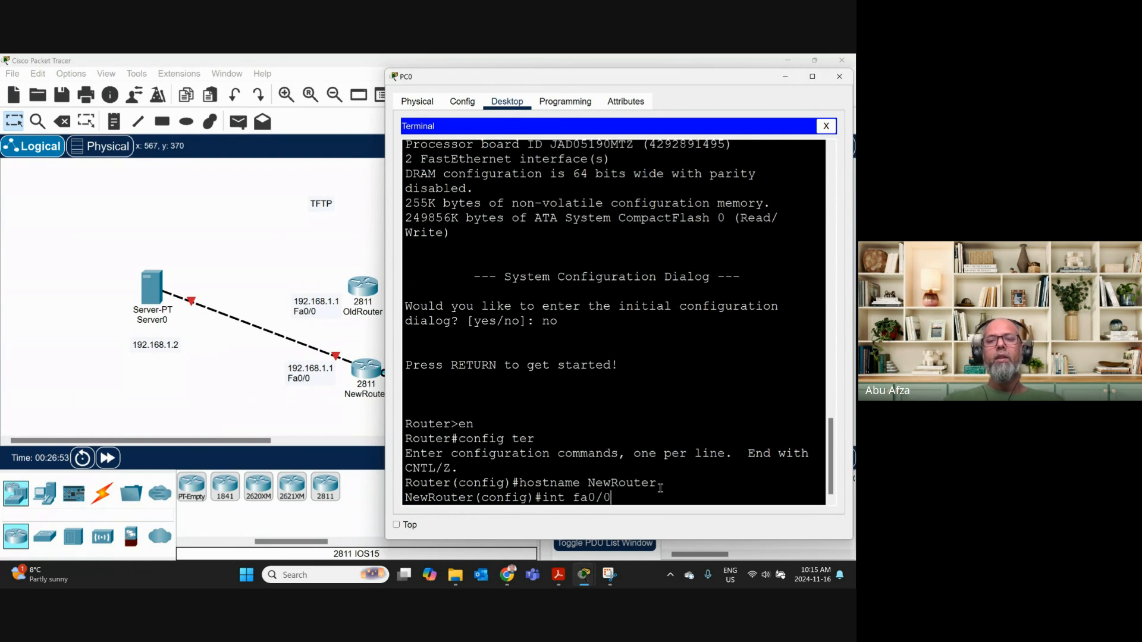
key(Return)
text(ip add)
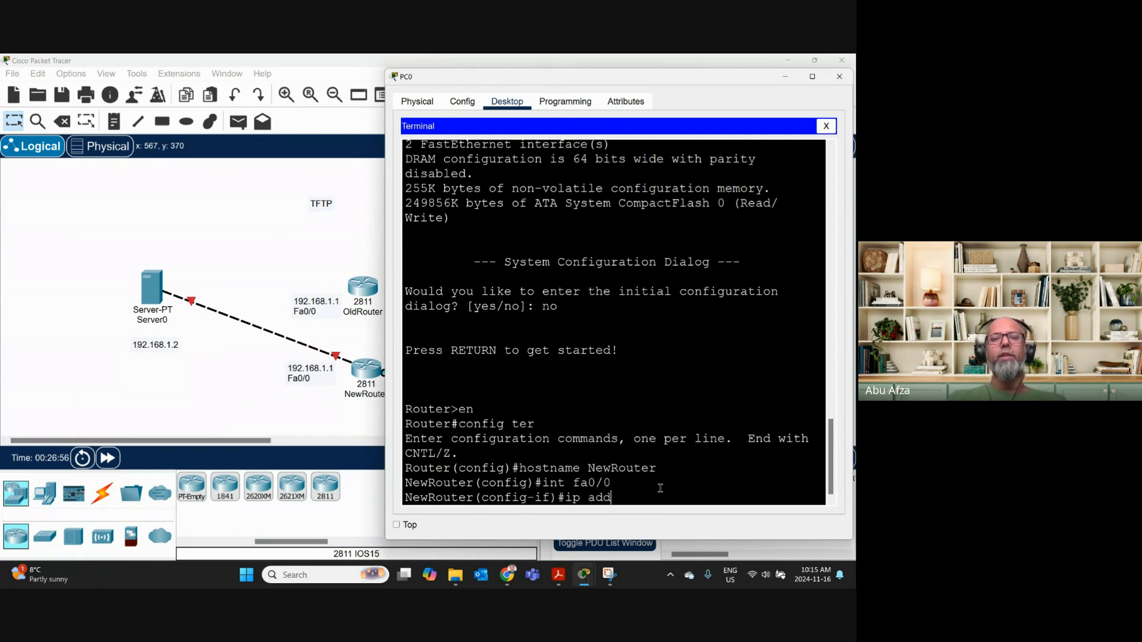
key(Tab)
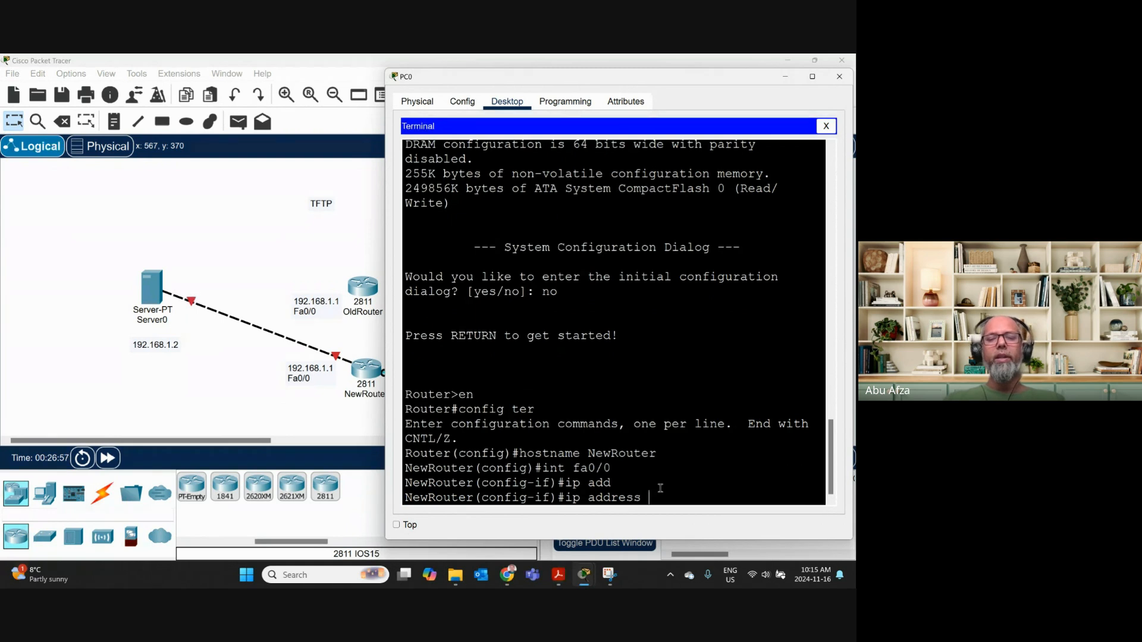
text(192.)
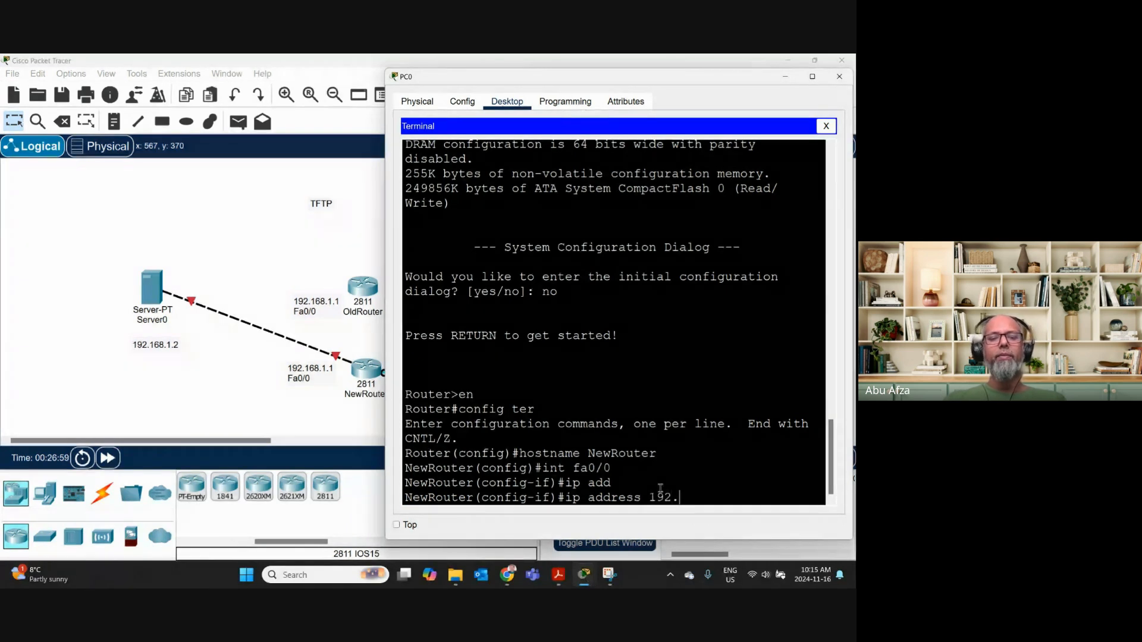
text(168.1)
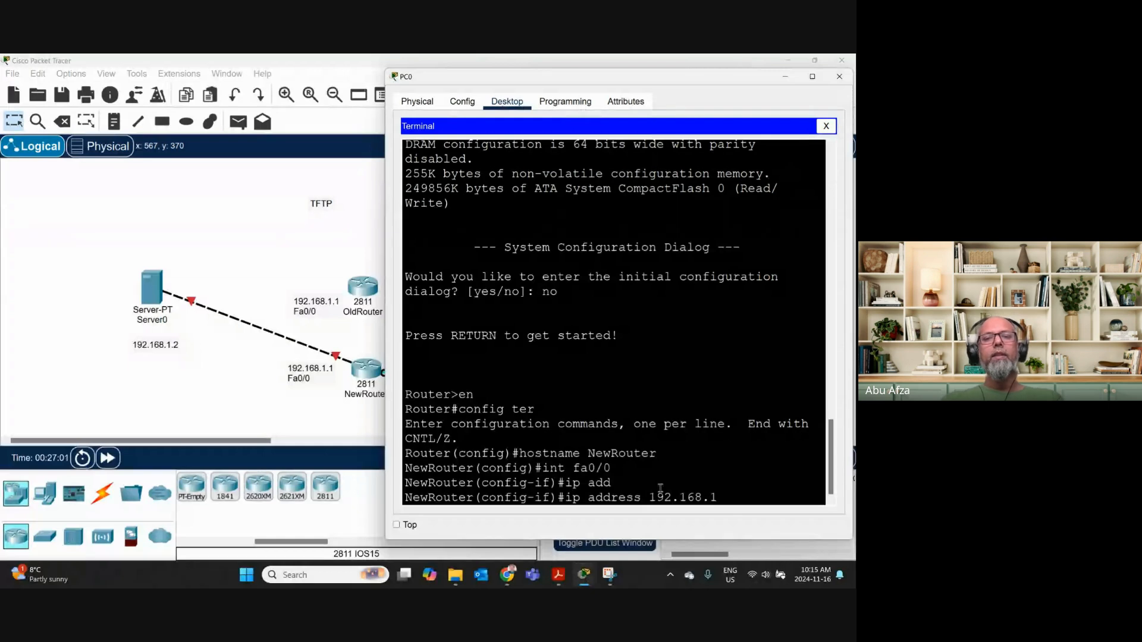
text(.1 25)
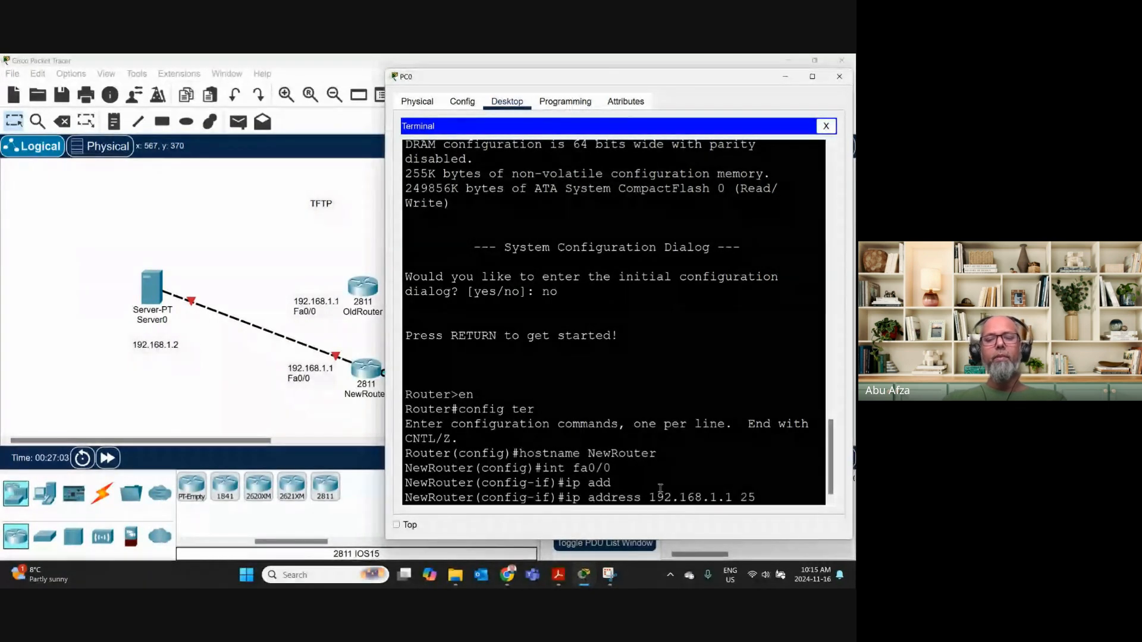
text(5.255.2)
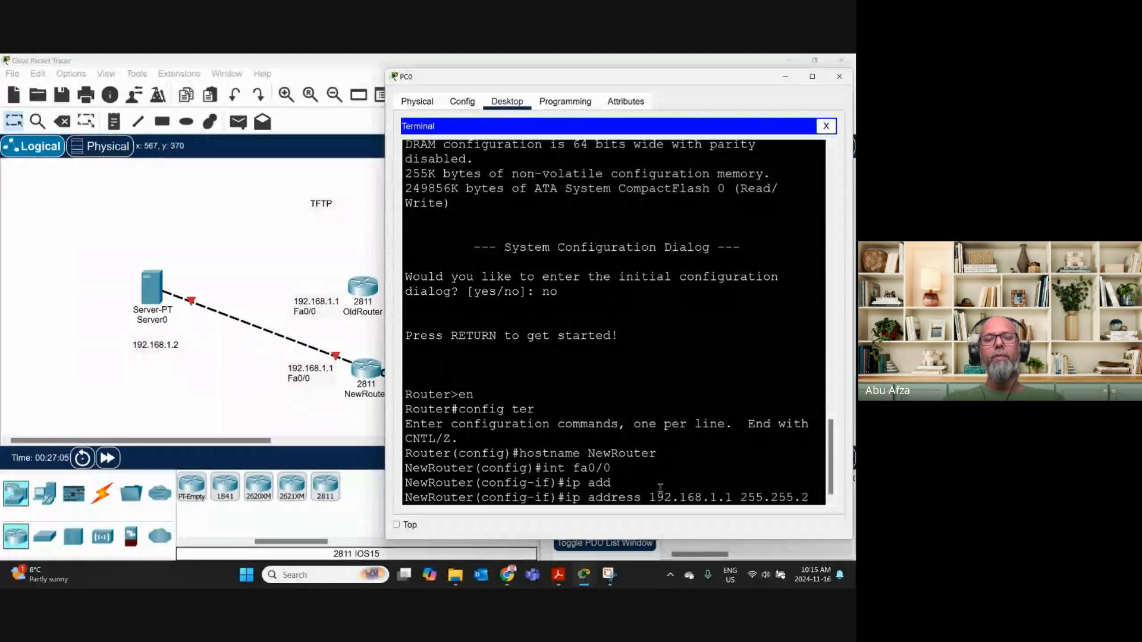
text(55.0)
key(Return)
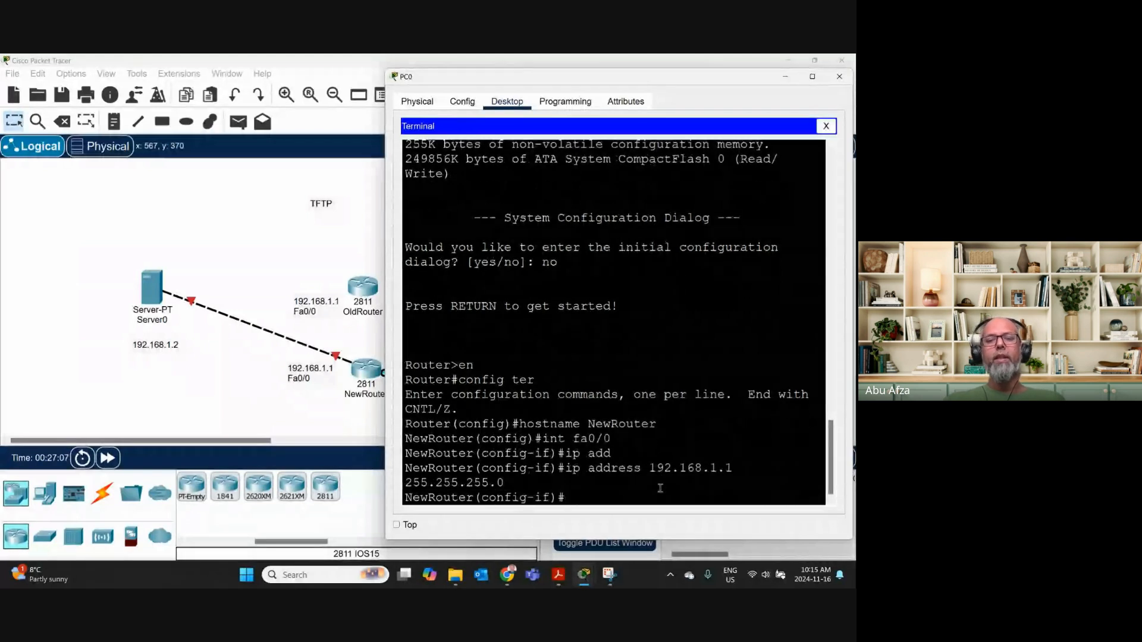
Enable NewRouter's fa0/0 interface with no shut and return to privileged mode.
text(n)
text(o shut)
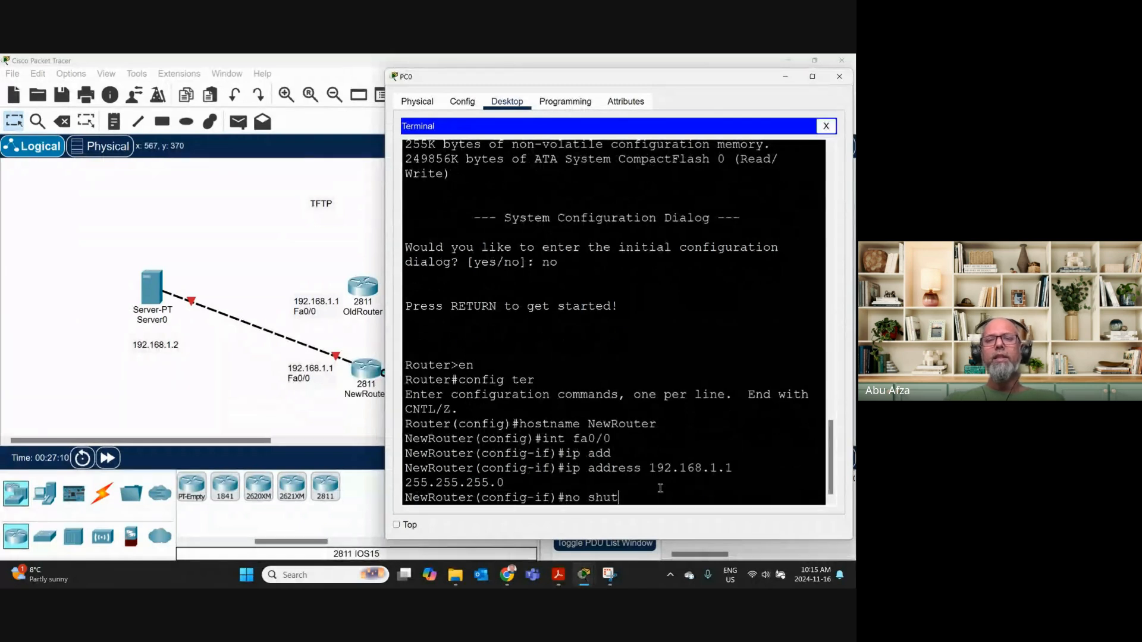
key(Return)
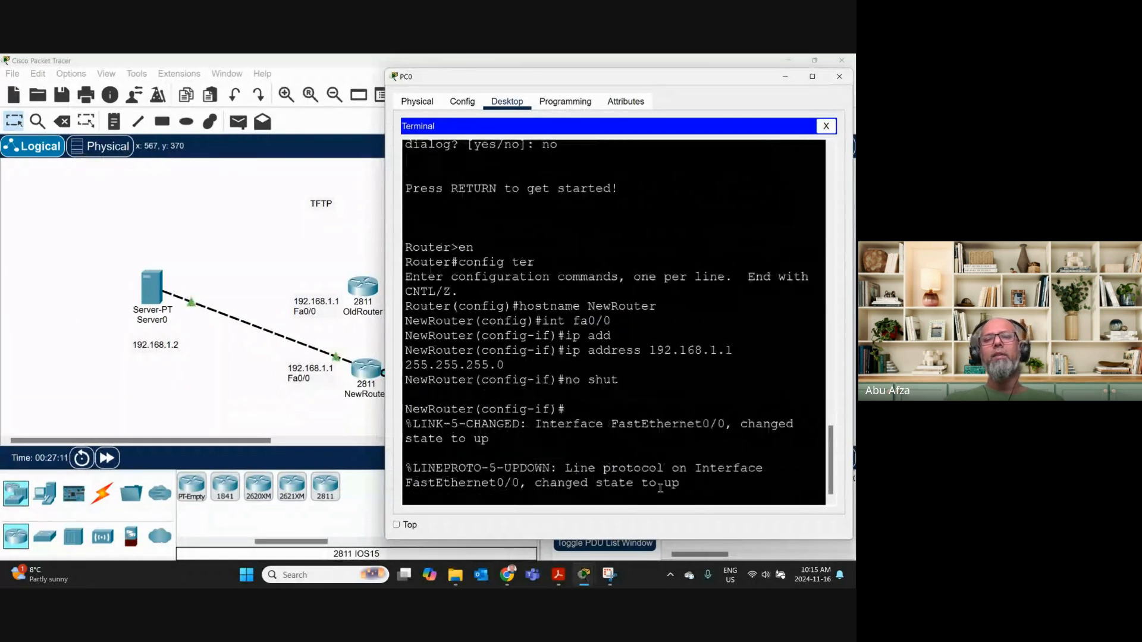
key(Return)
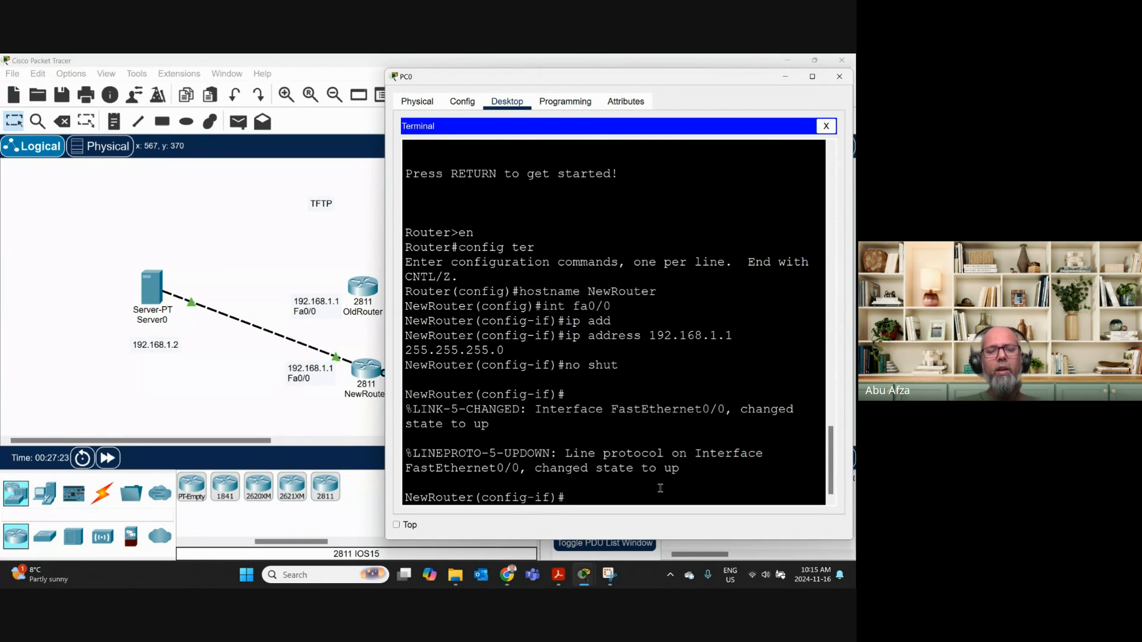
key(ctrl+z)
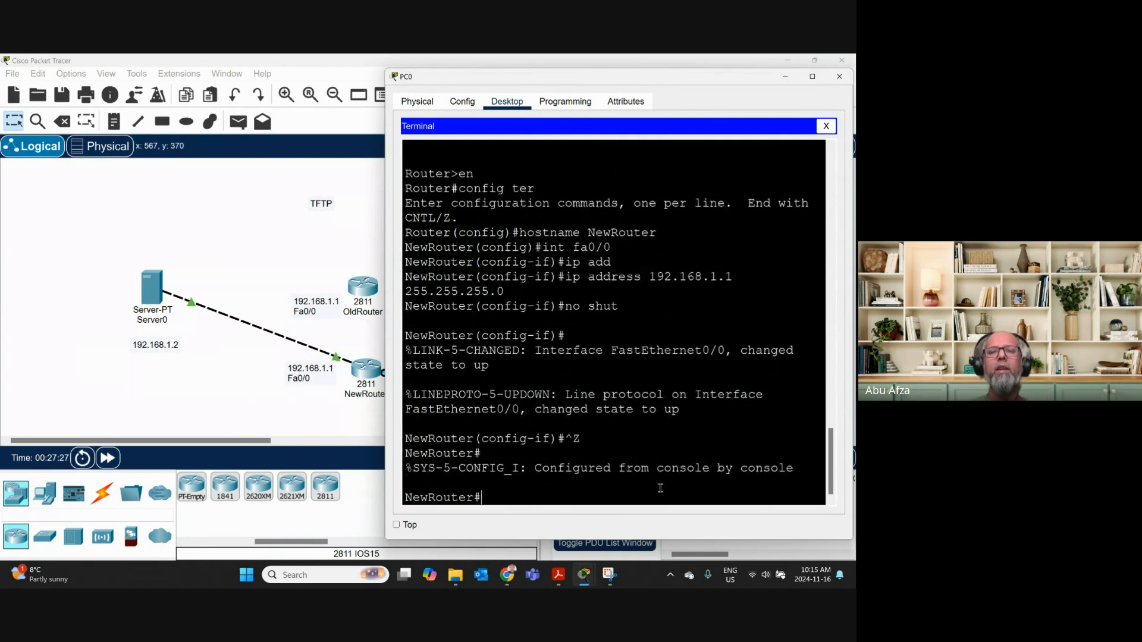
Ping the TFTP server at 192.168.1.2 from NewRouter to test connectivity.
text(p)
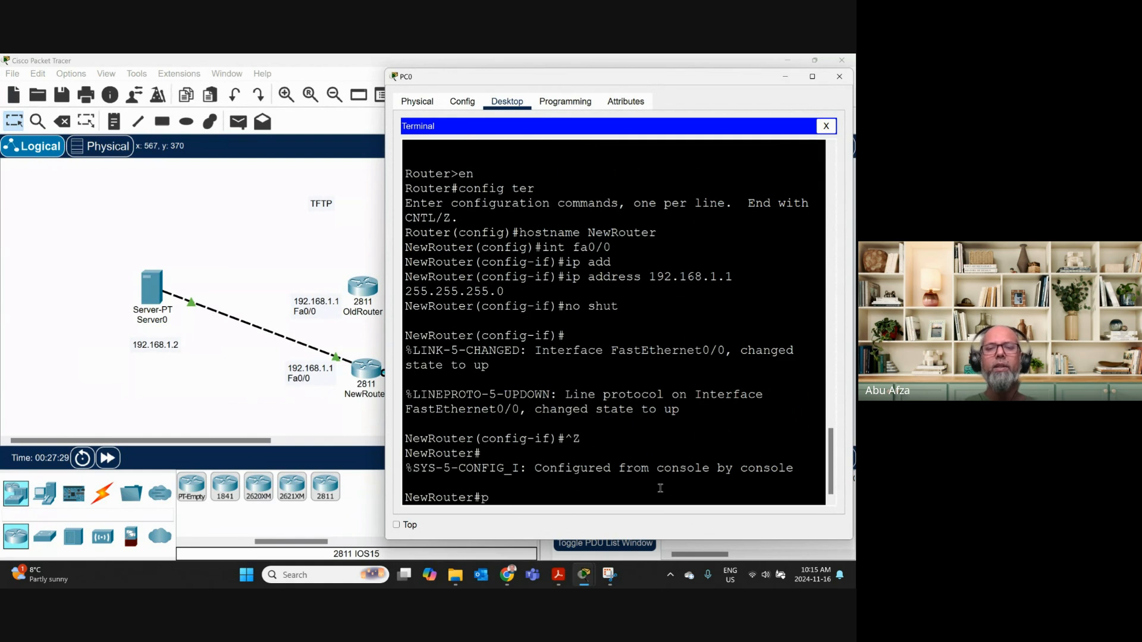
text(ing 1)
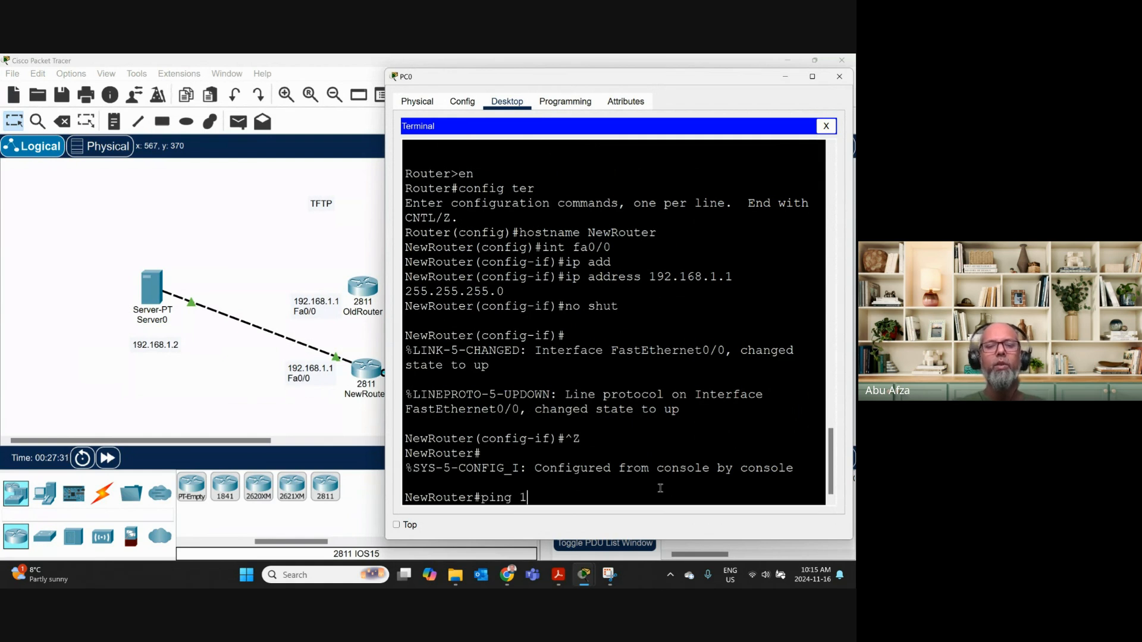
text(92.)
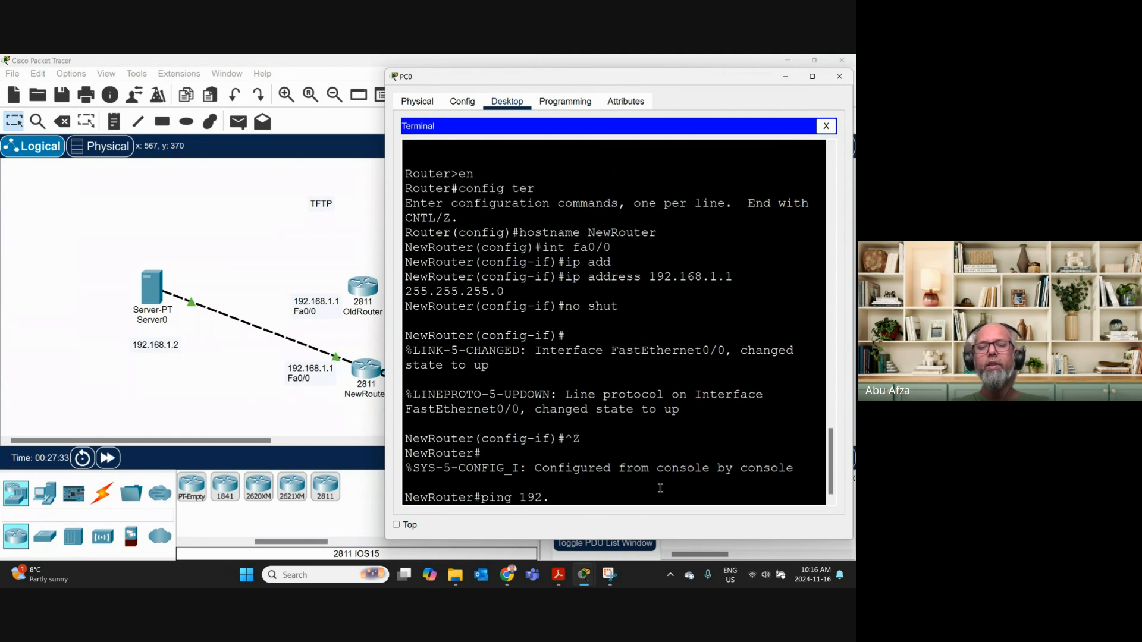
text(168.)
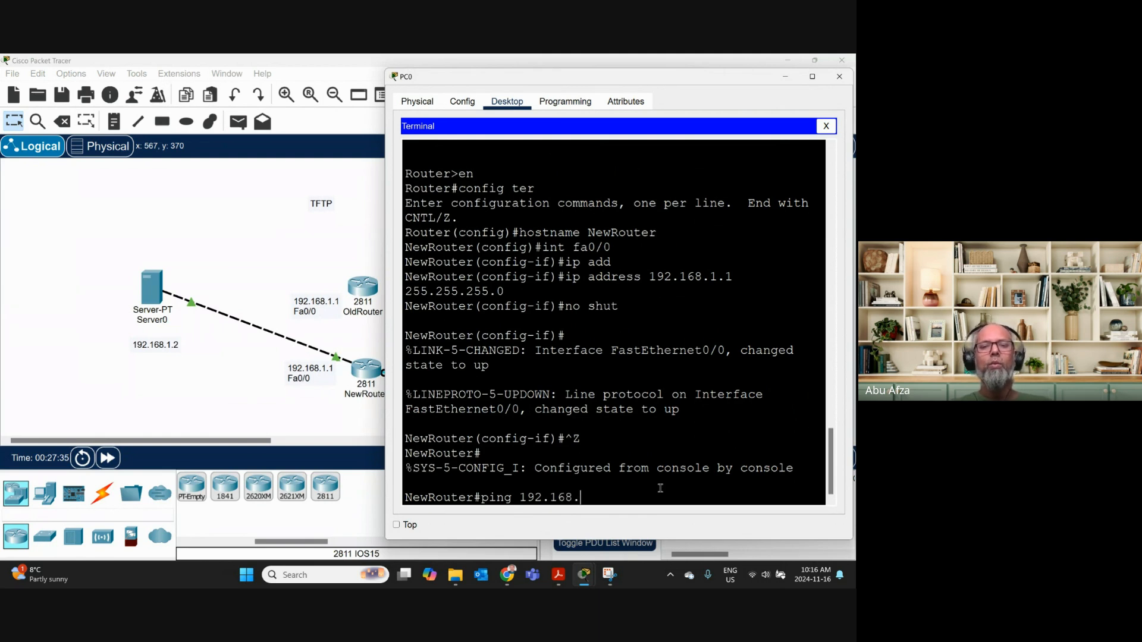
text(1.2)
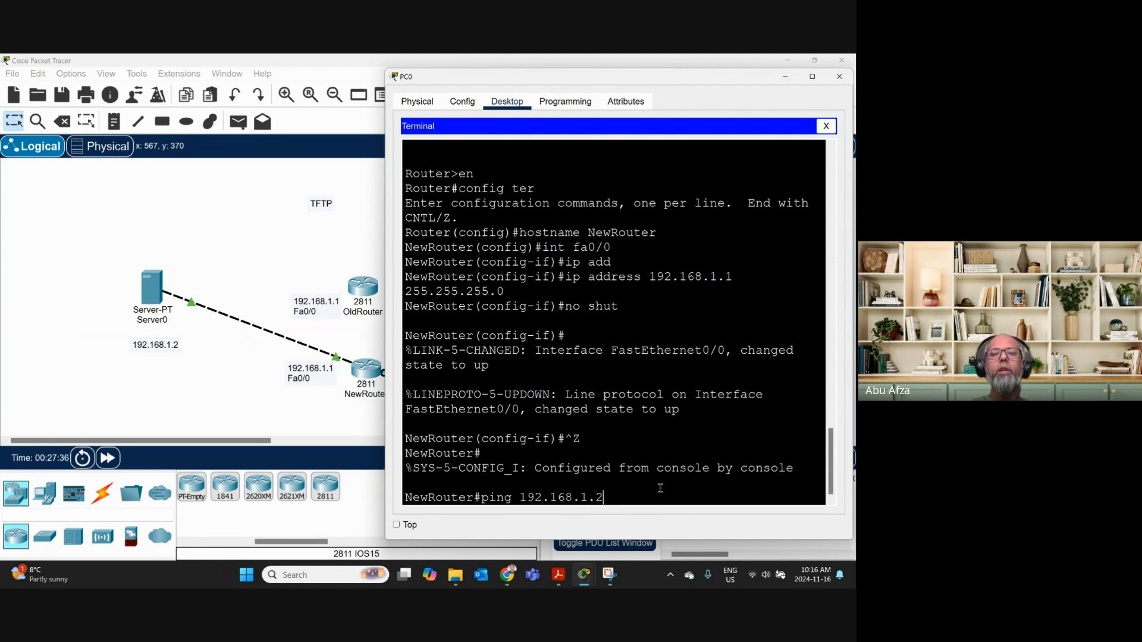
key(Return)
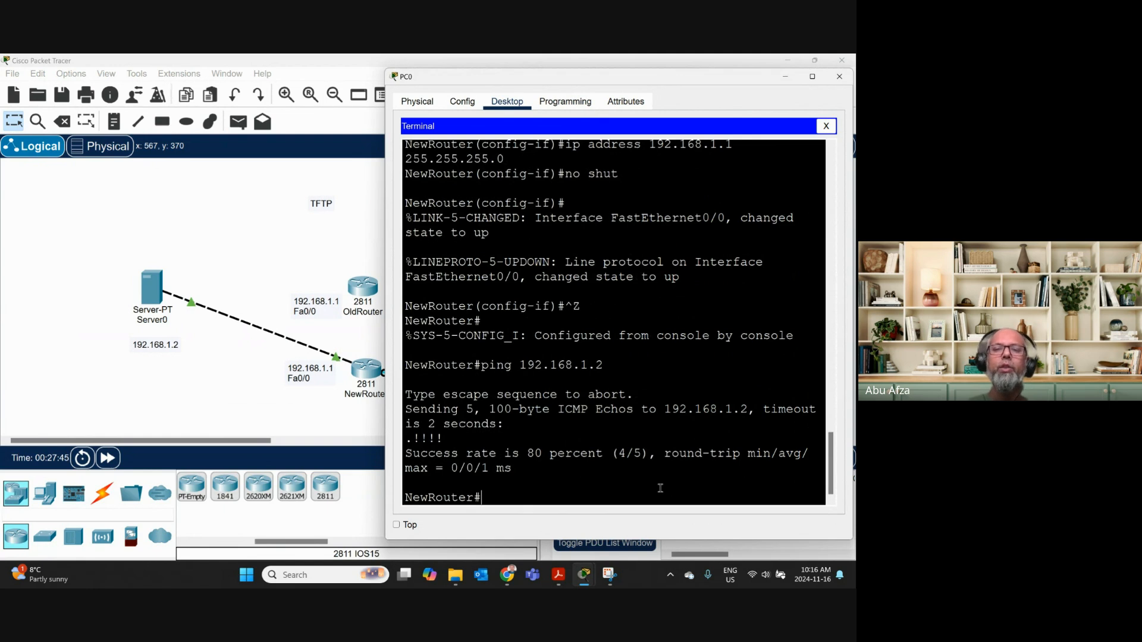
Repeat the ping from NewRouter to the TFTP server at 192.168.1.2 and check the success rate.
double_click(528, 455)
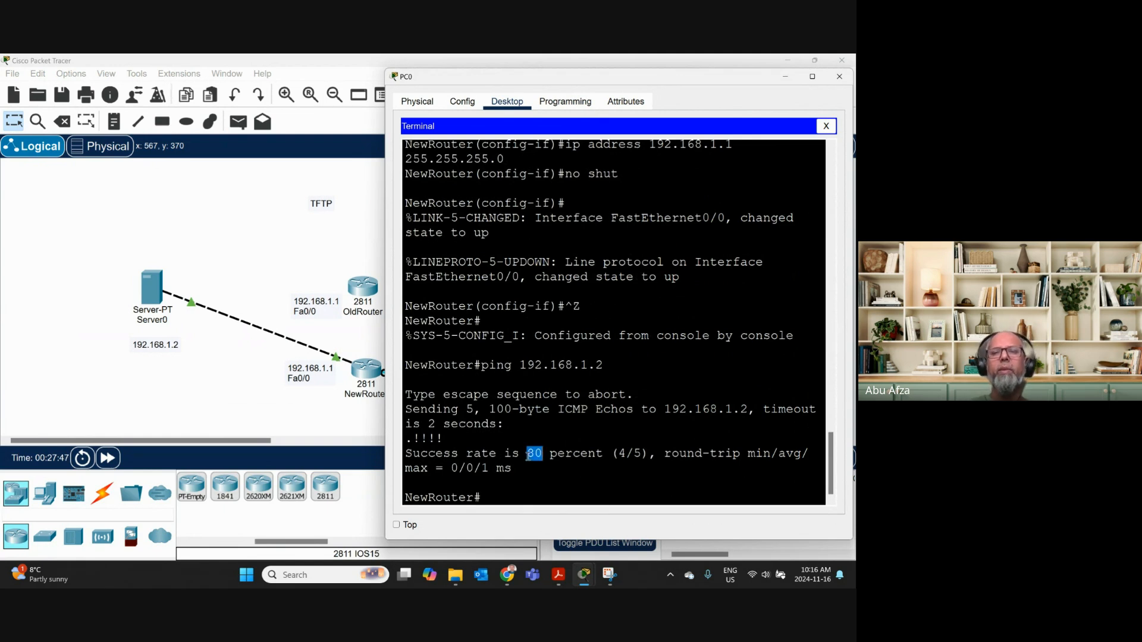
key(Up)
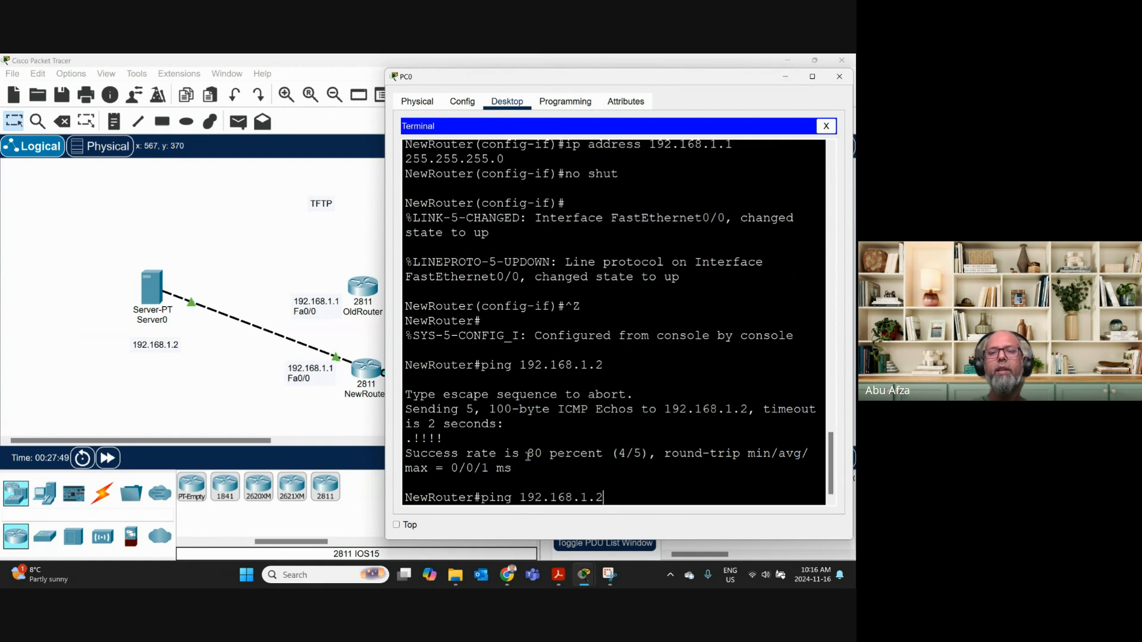
key(Return)
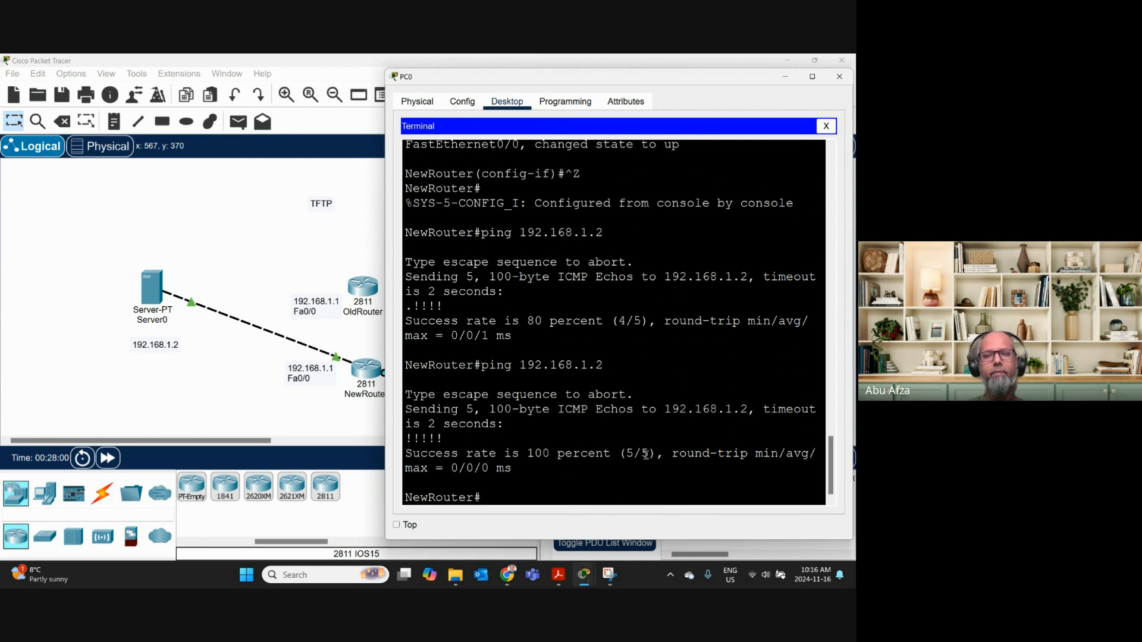
drag(664, 455, 497, 455)
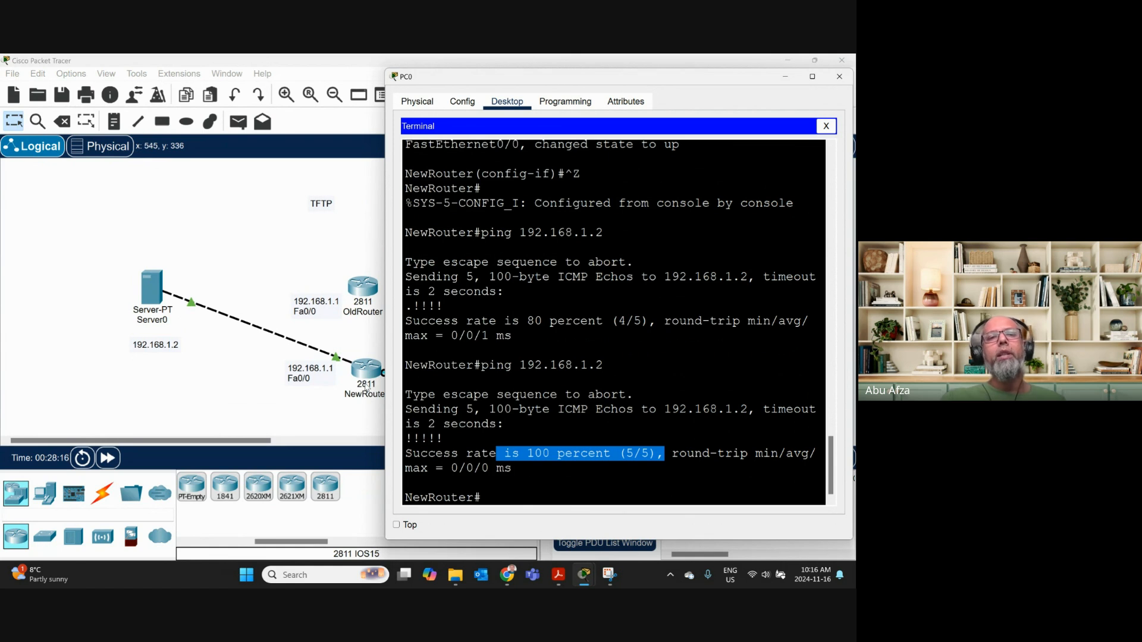
Show Server0's TFTP file list with the OldRouter backup selected, arranged beside PC0's terminal session.
click(162, 288)
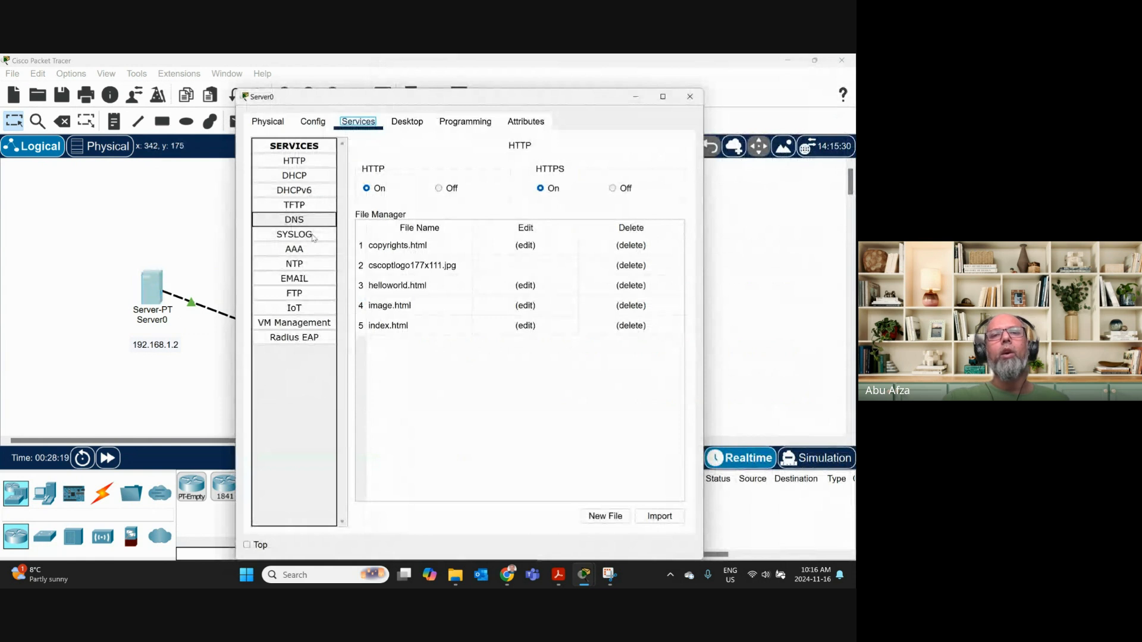
click(296, 206)
click(383, 212)
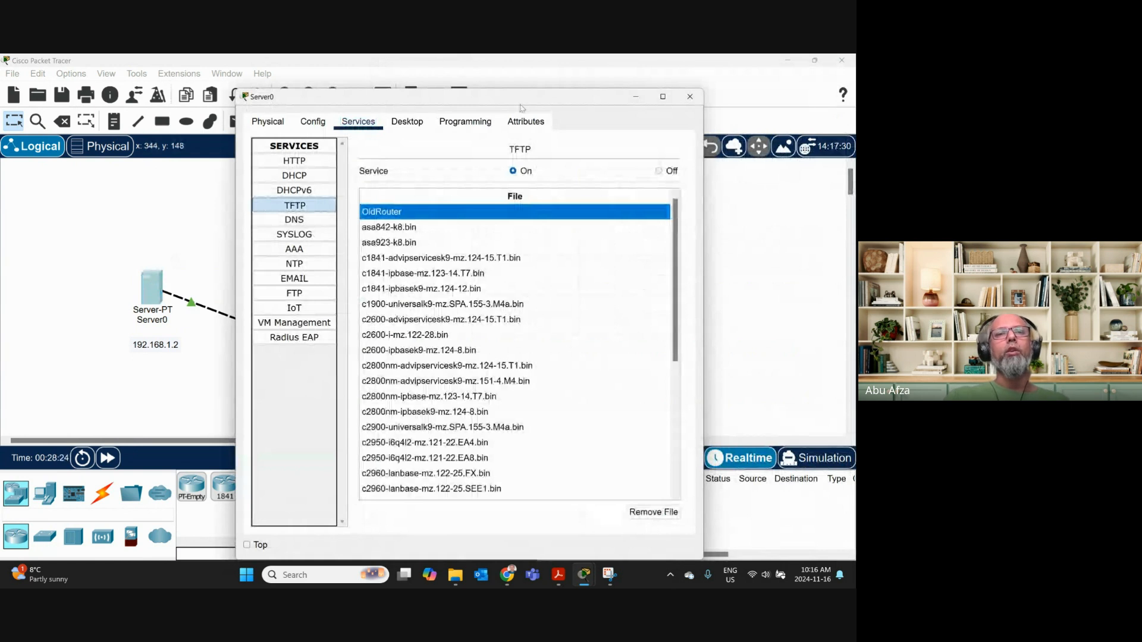
drag(521, 108, 297, 91)
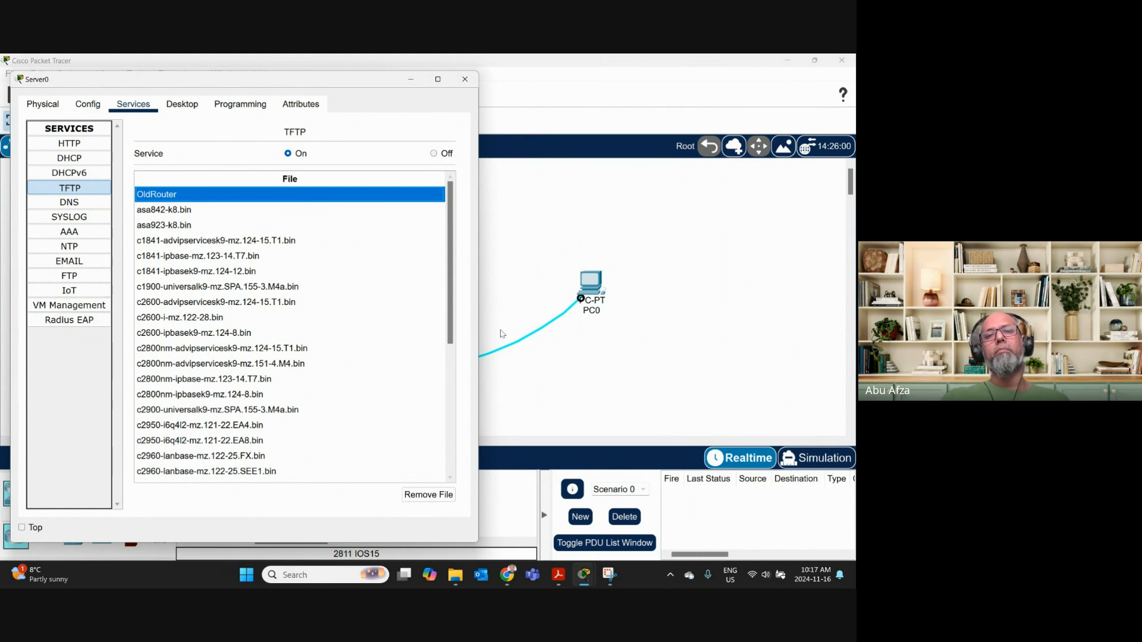
drag(478, 328, 386, 324)
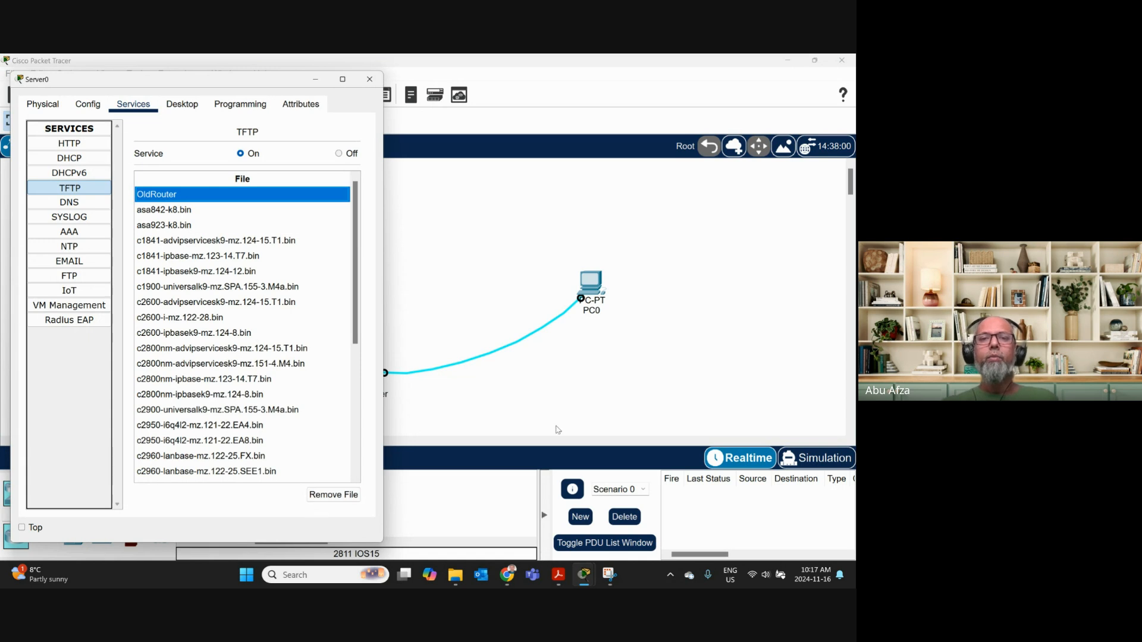
mouse_move(587, 578)
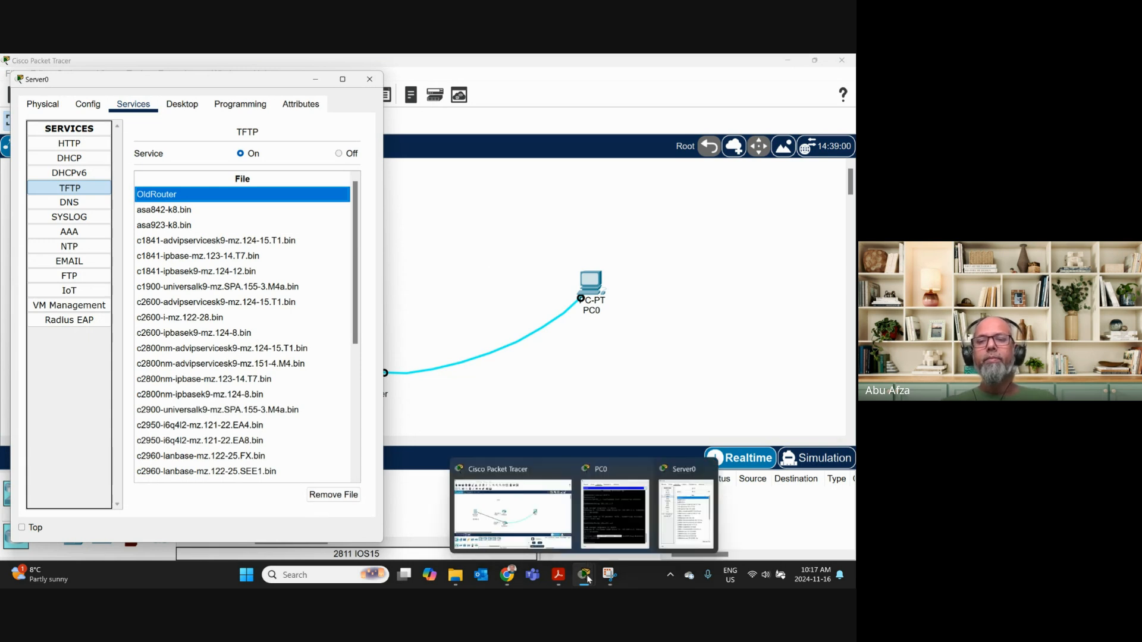
click(634, 532)
Start copying from TFTP to NewRouter's running-config, giving 192.168.1.2 as the remote host address.
text(copy)
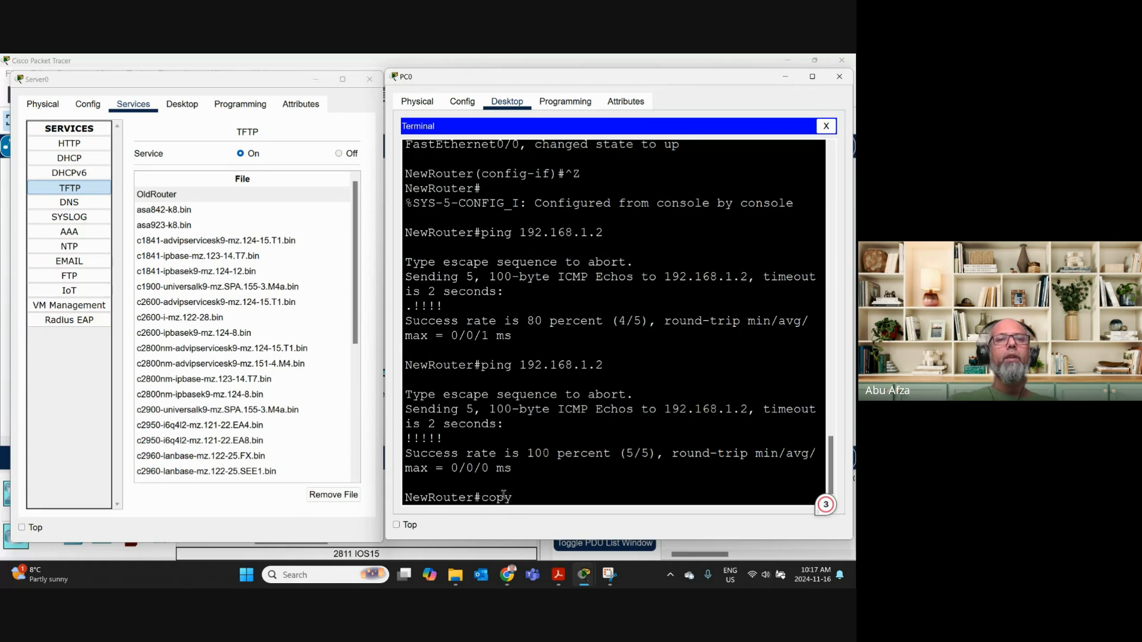
click(69, 188)
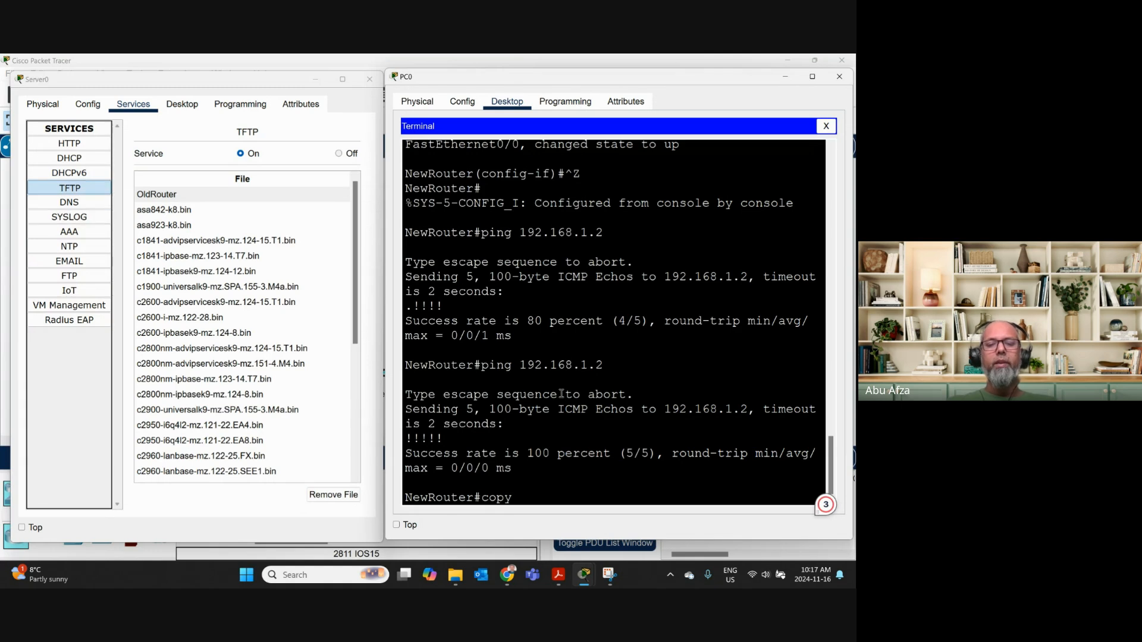
text(tftp)
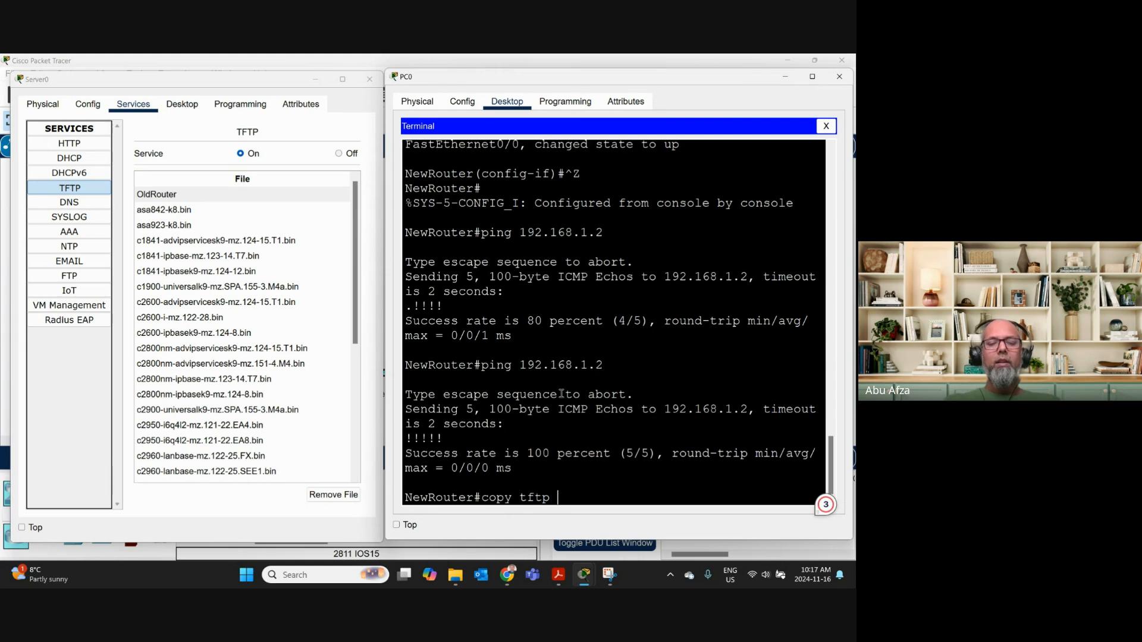
text( ru)
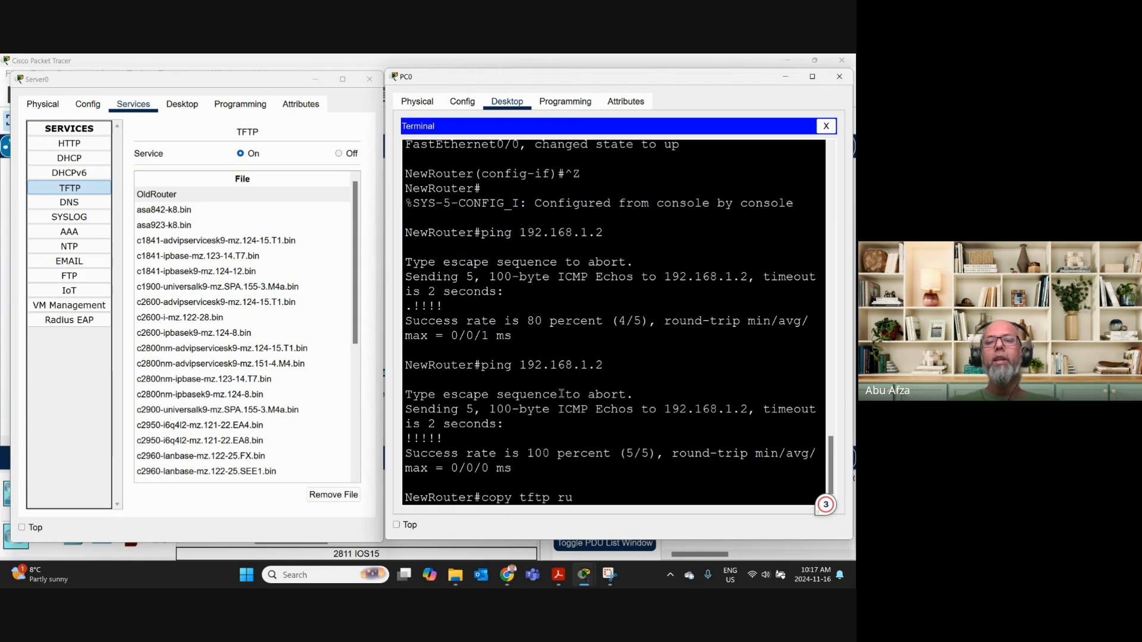
key(Tab)
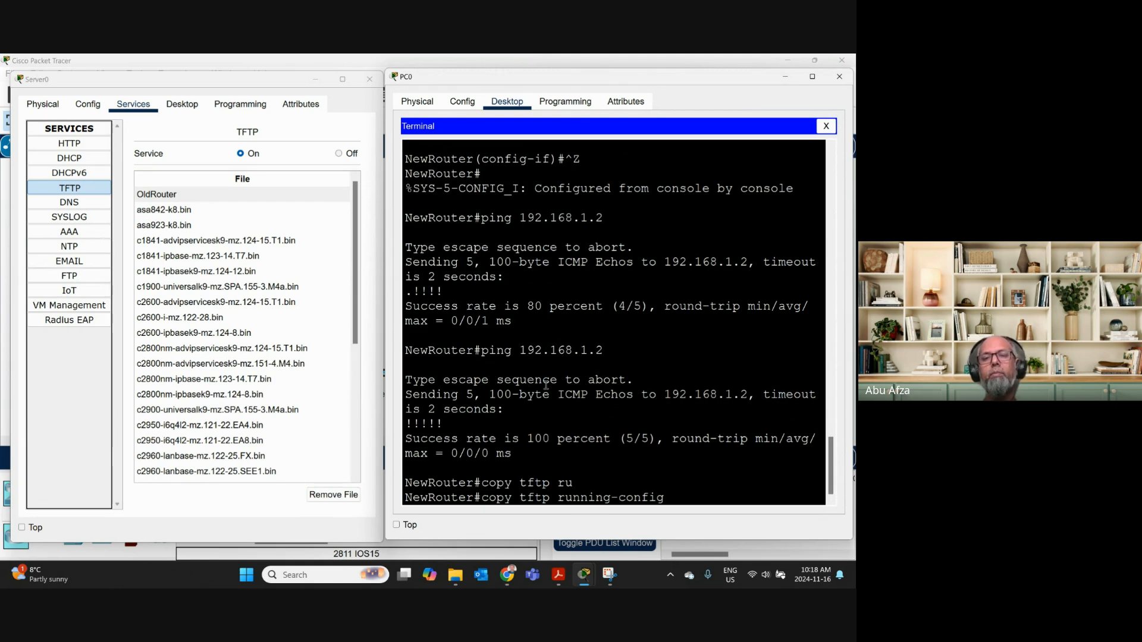
key(Return)
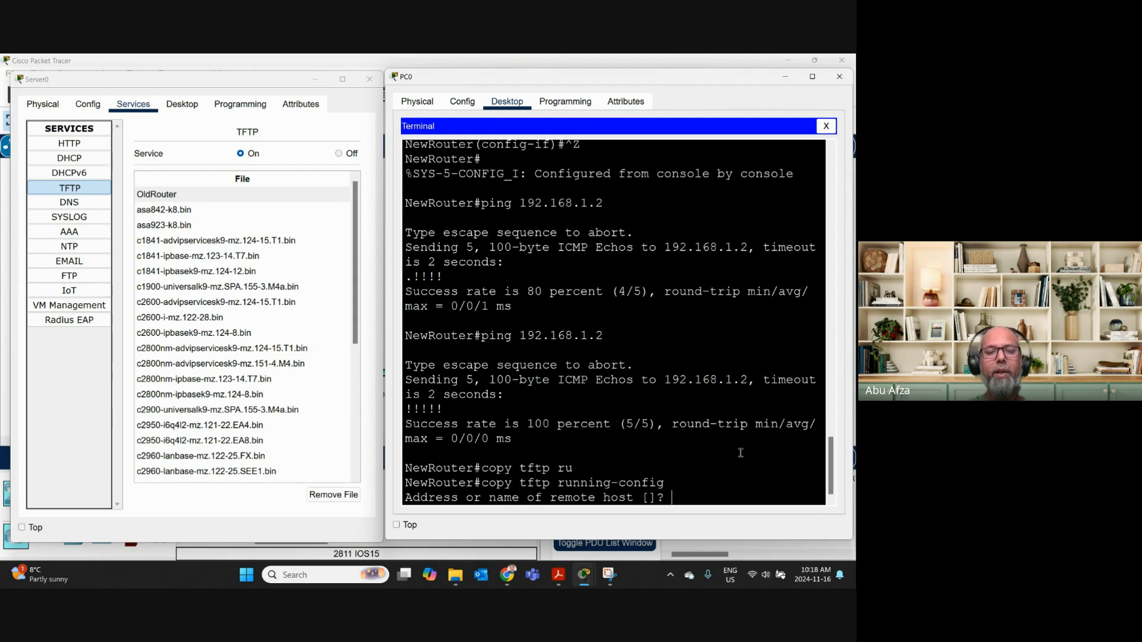
text(192.1)
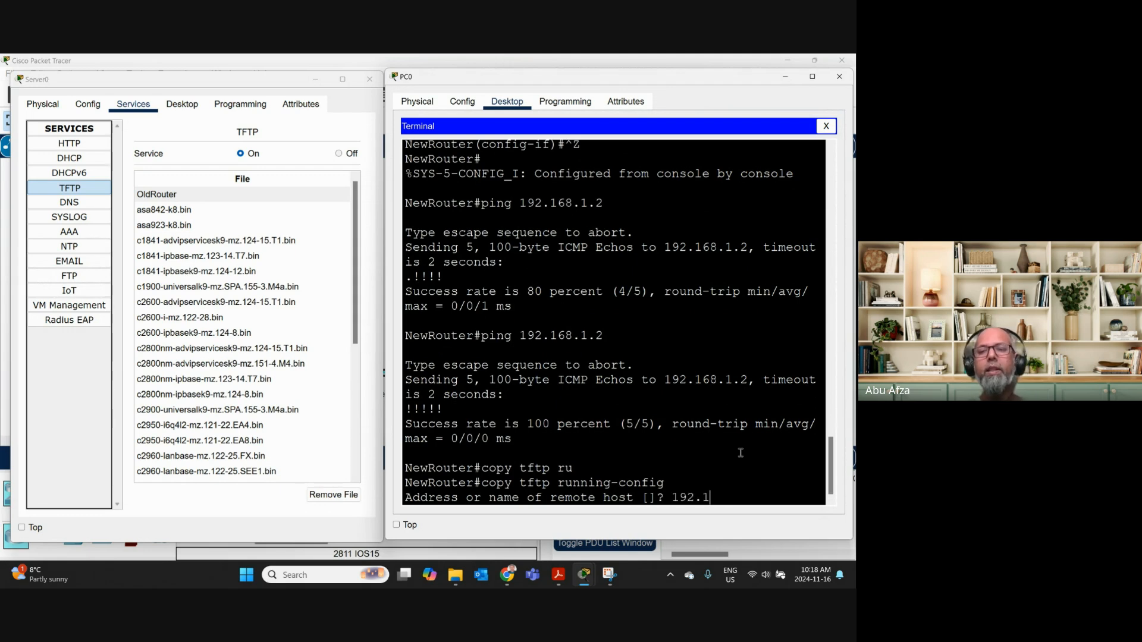
text(68.1.2)
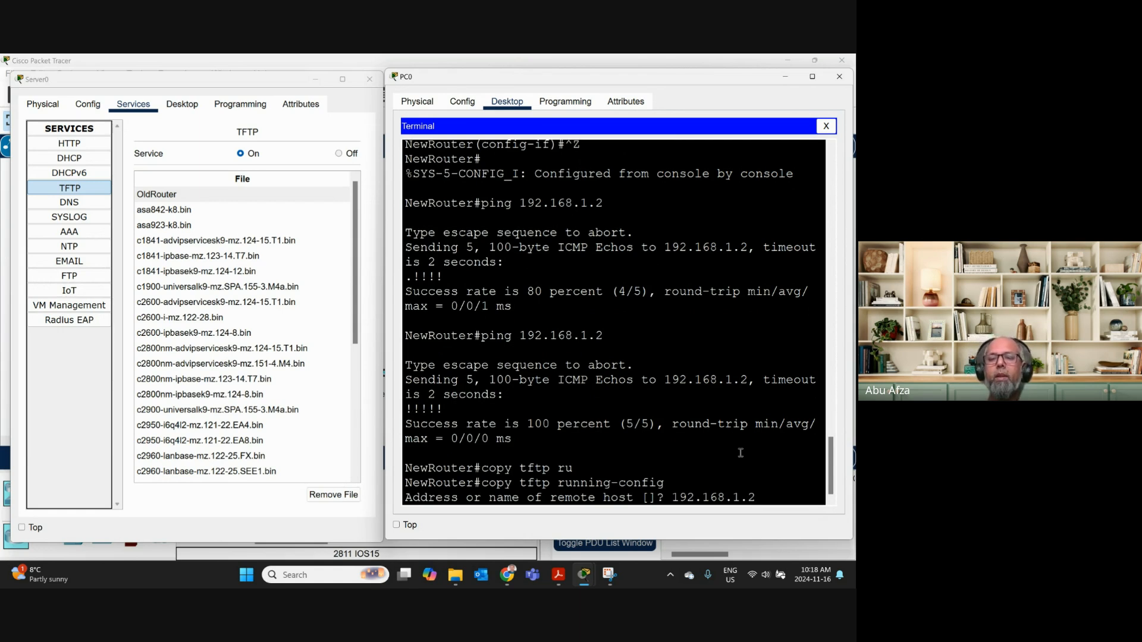
key(Return)
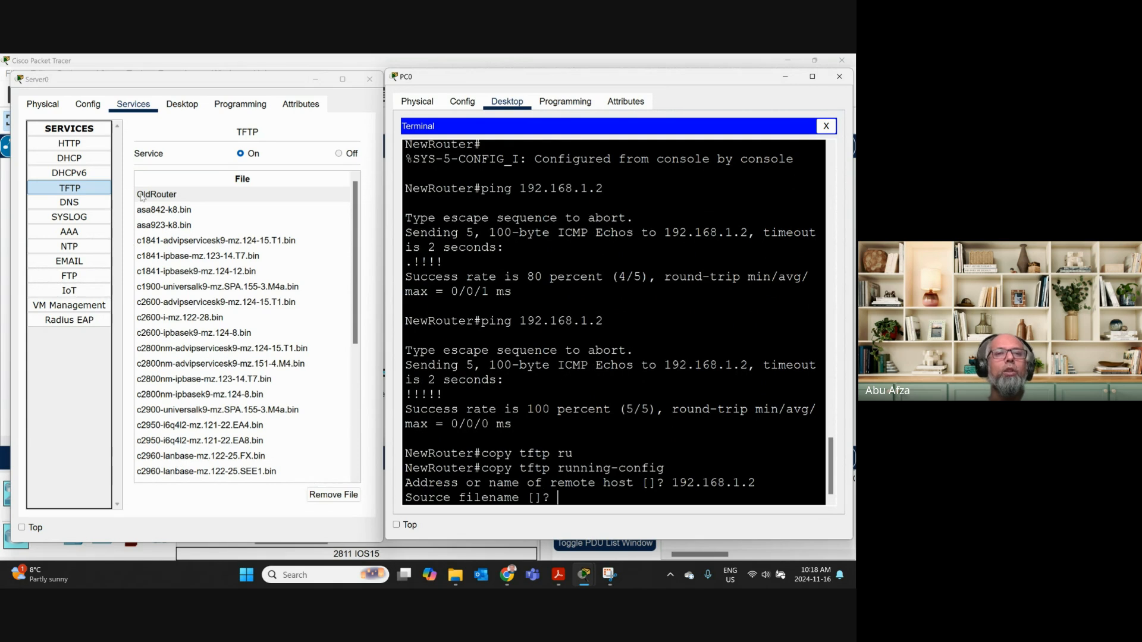
Enter OldRouter as the source filename and accept running-config as the destination to load the backup.
click(158, 197)
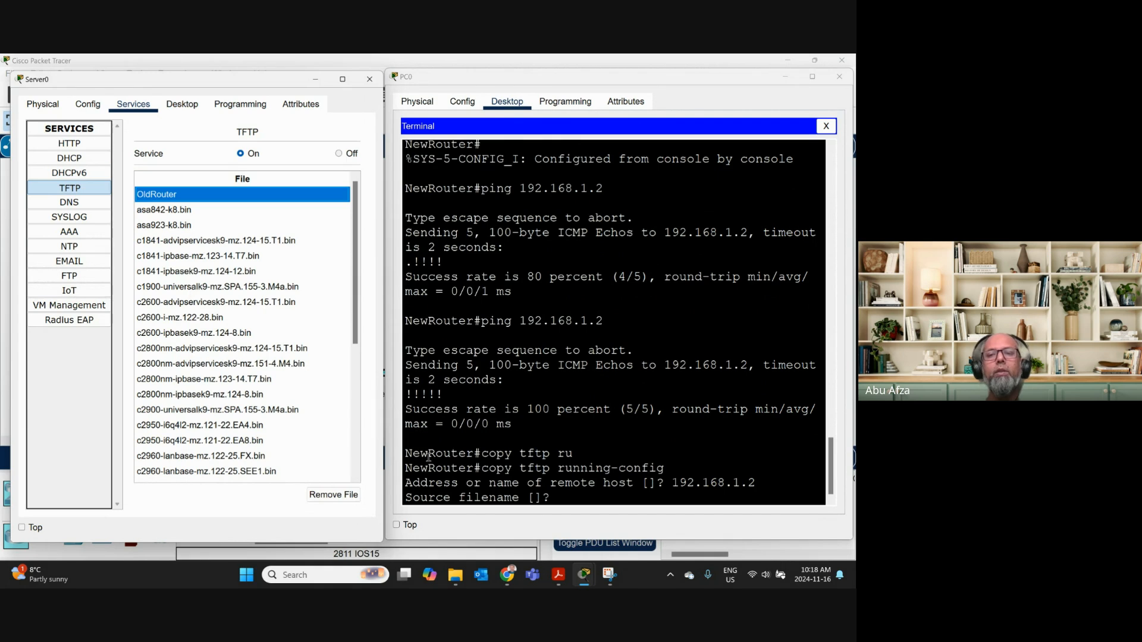
click(574, 499)
text(O)
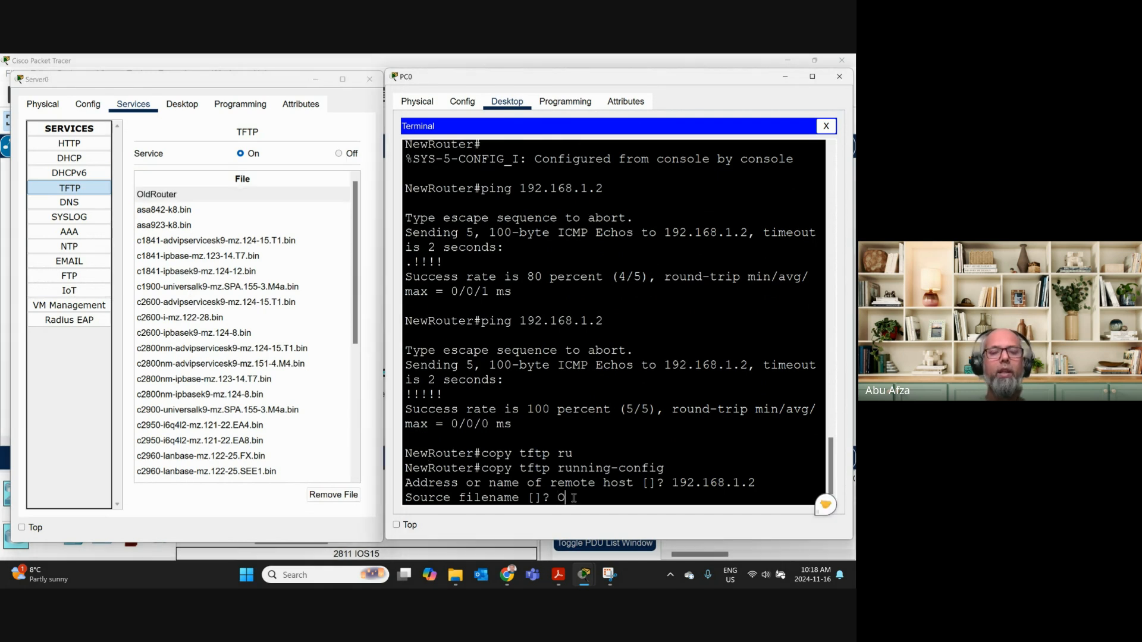
text(ld)
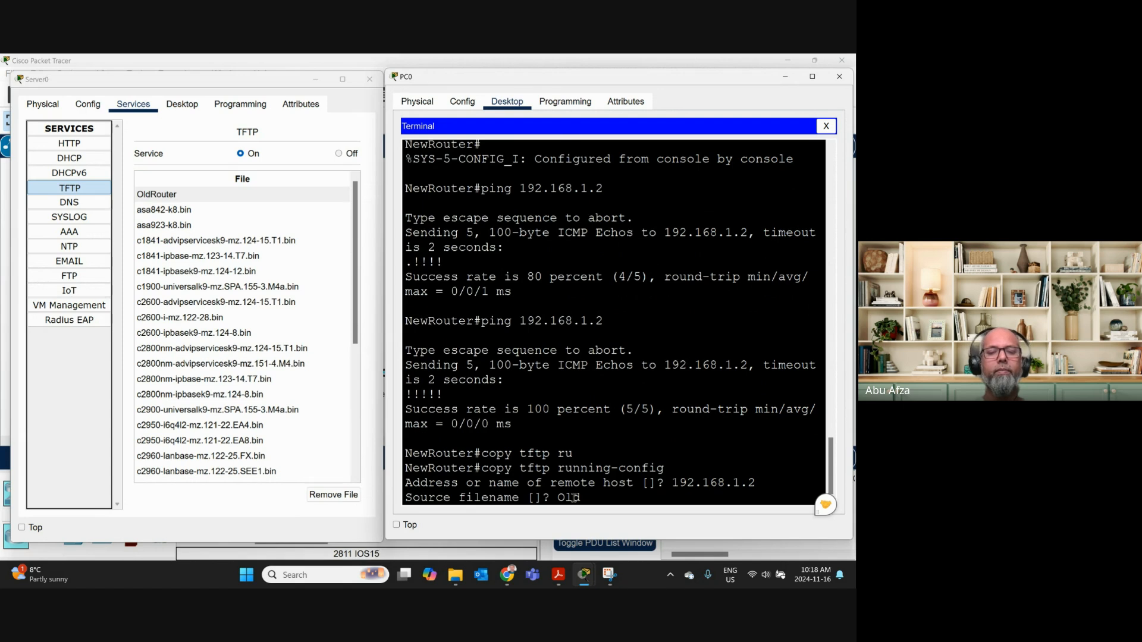
text(Router)
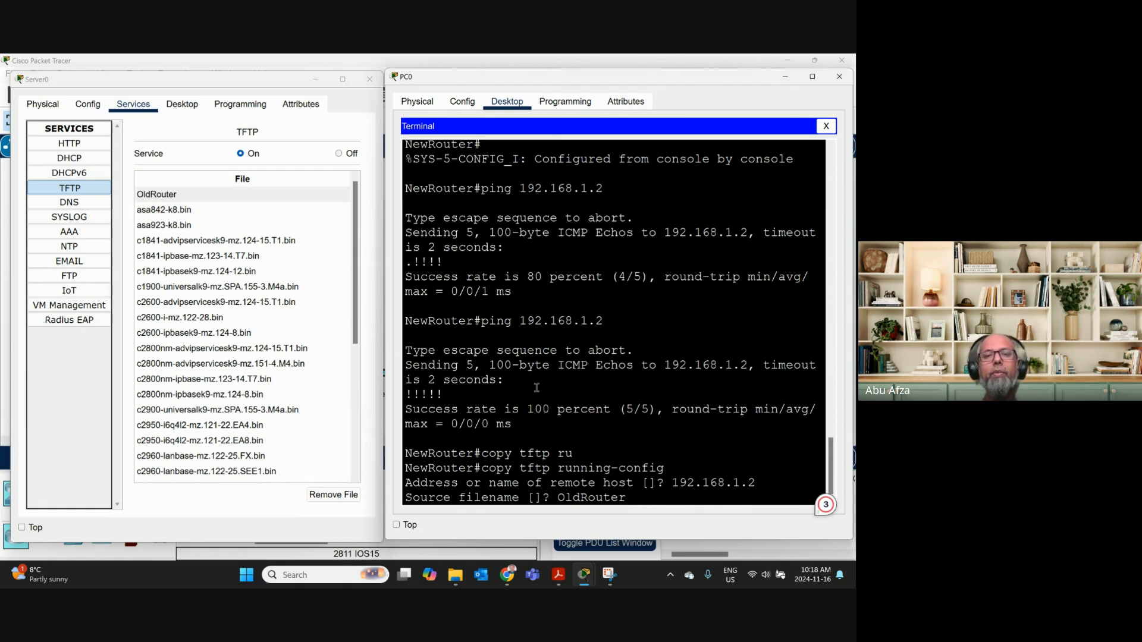
double_click(471, 455)
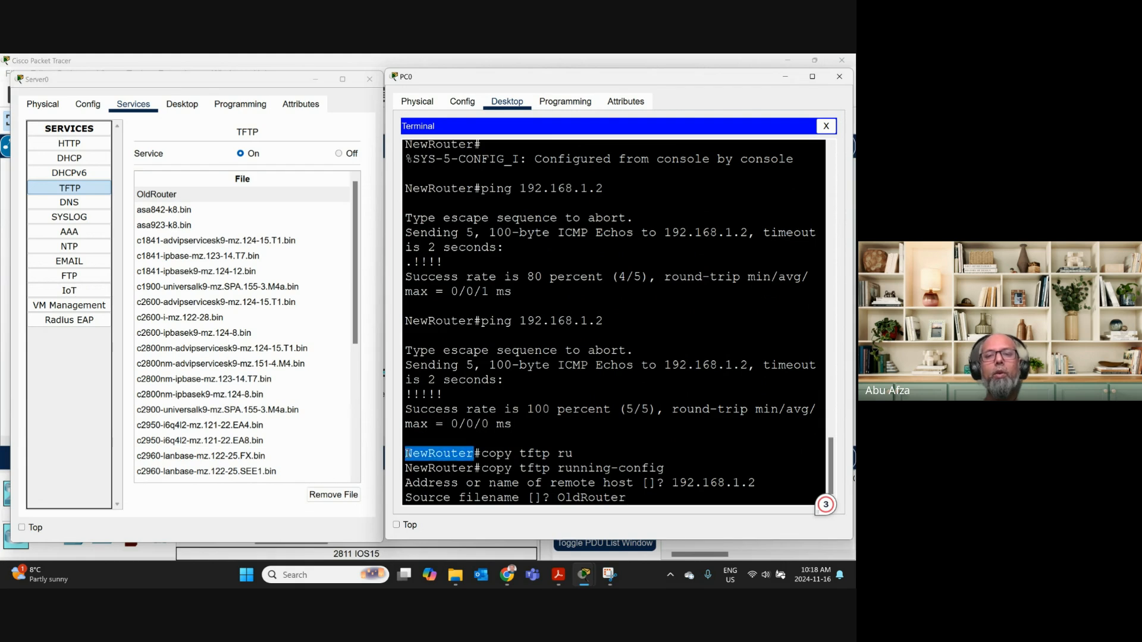
click(637, 497)
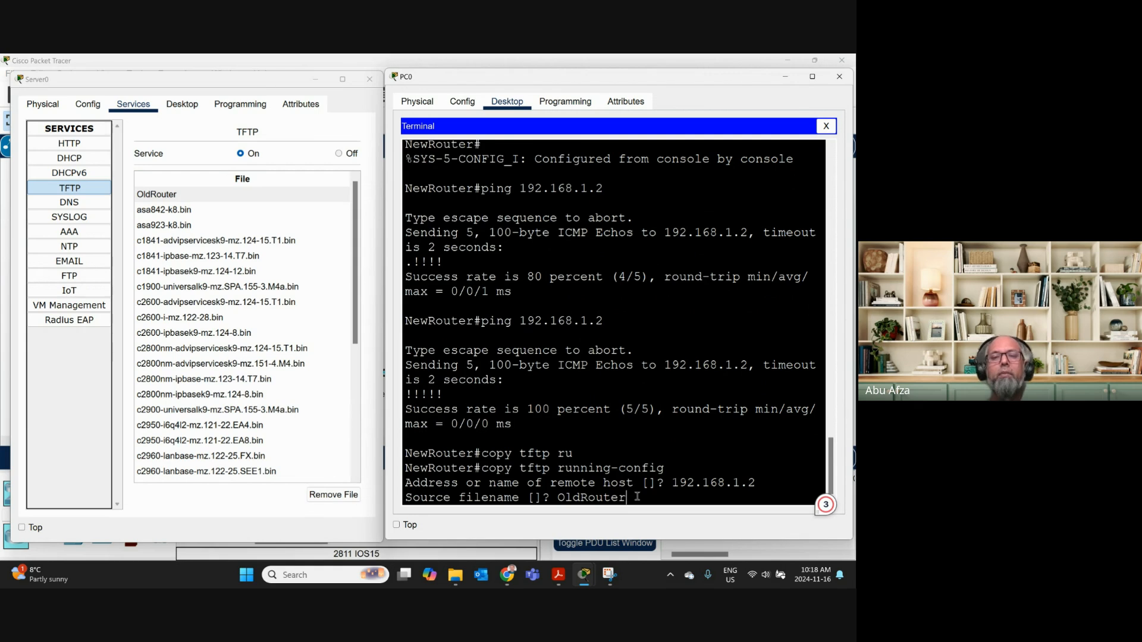
key(Return)
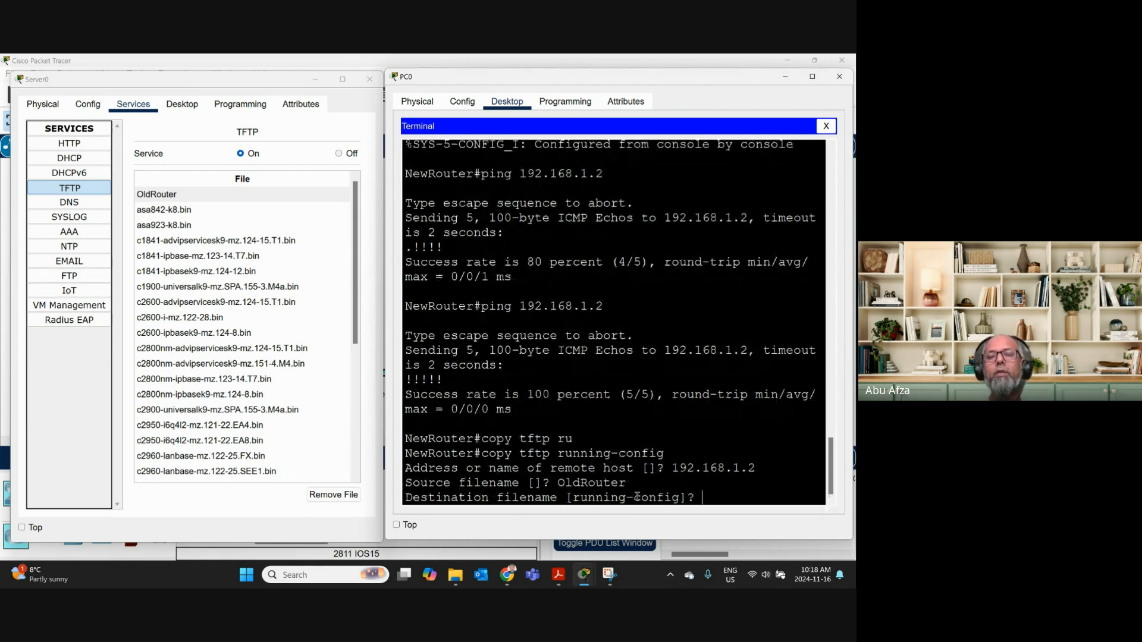
key(Return)
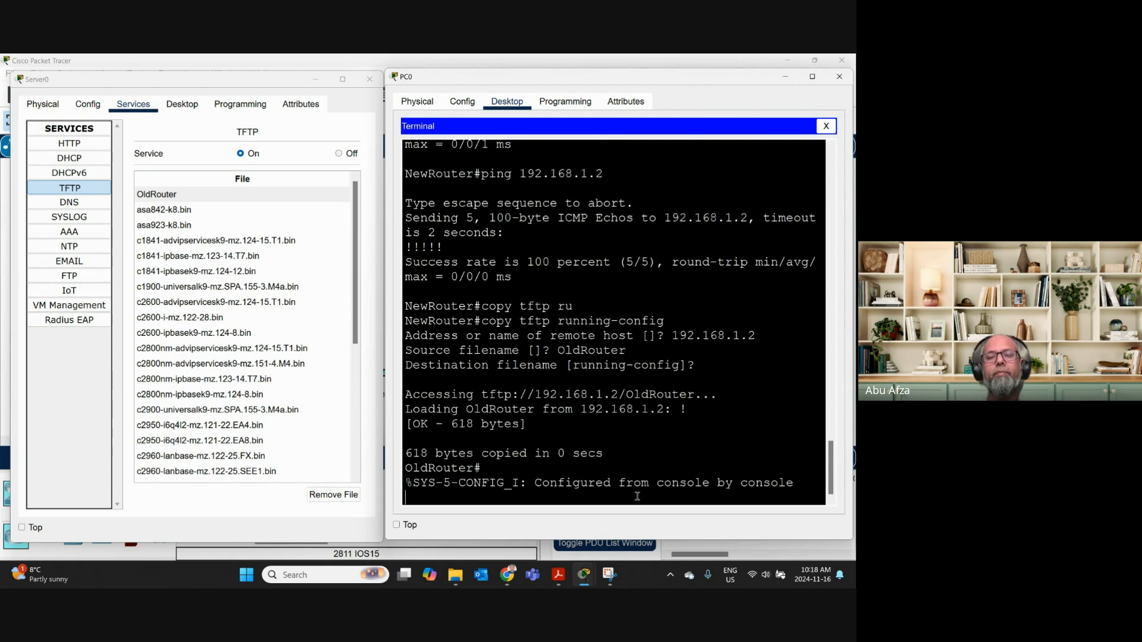
key(Return)
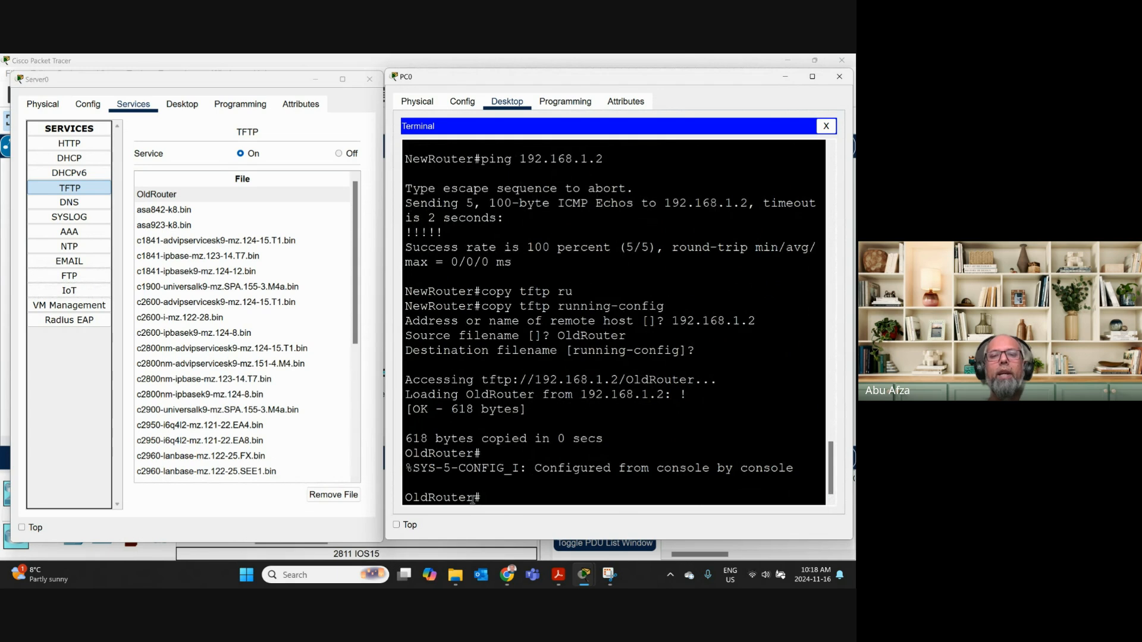
Compare the hostname in the terminal prompt before and after the configuration copy.
drag(473, 498, 406, 498)
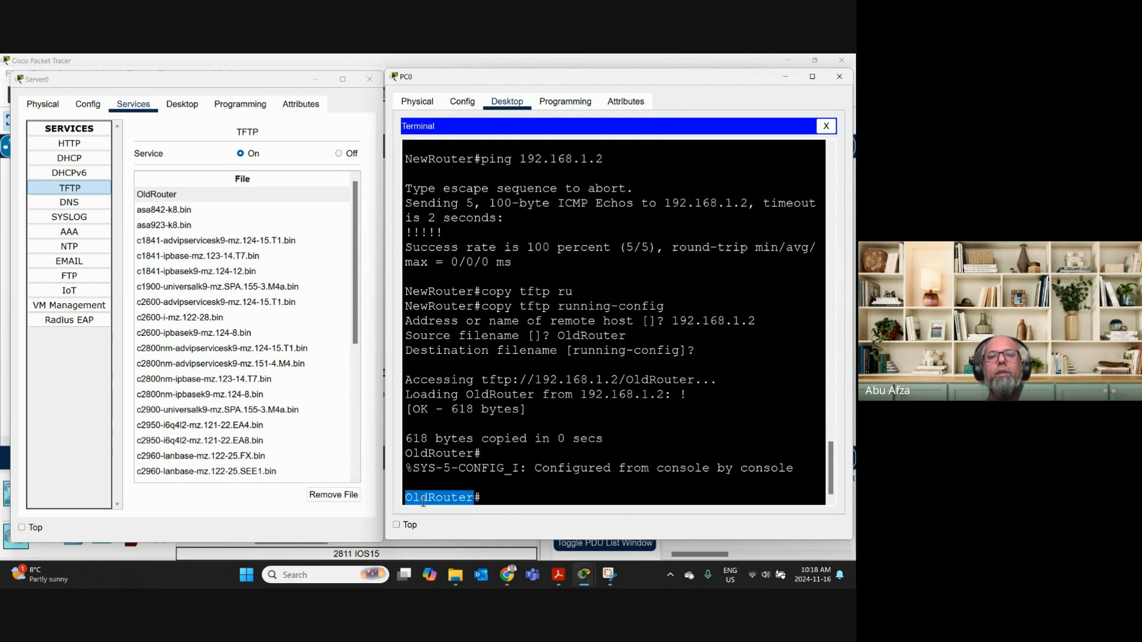
click(475, 307)
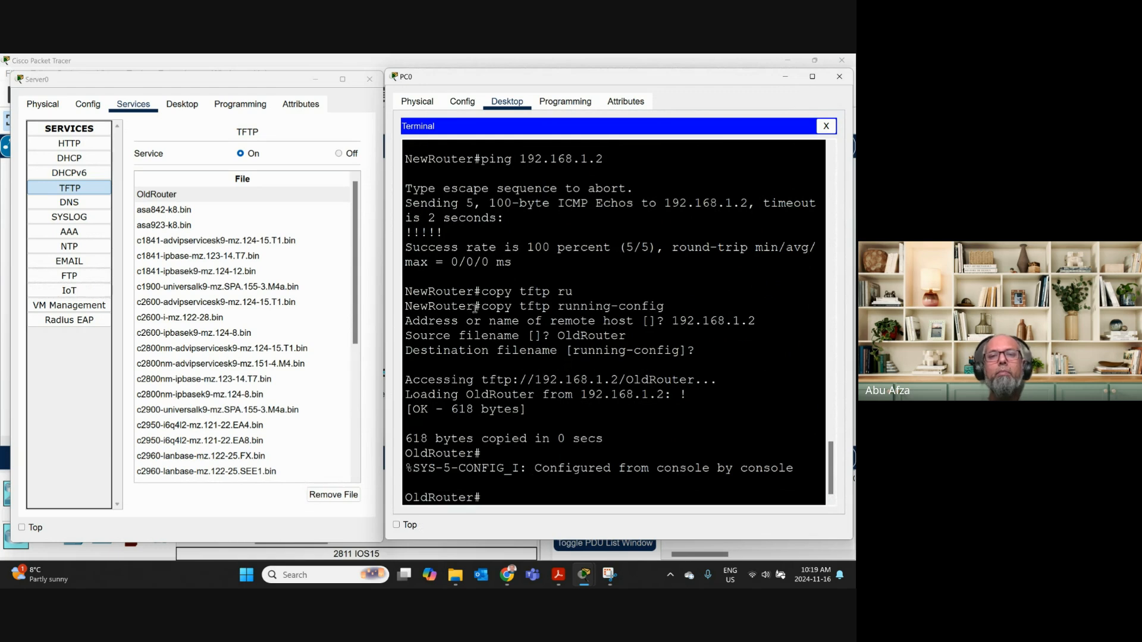
drag(474, 308, 405, 307)
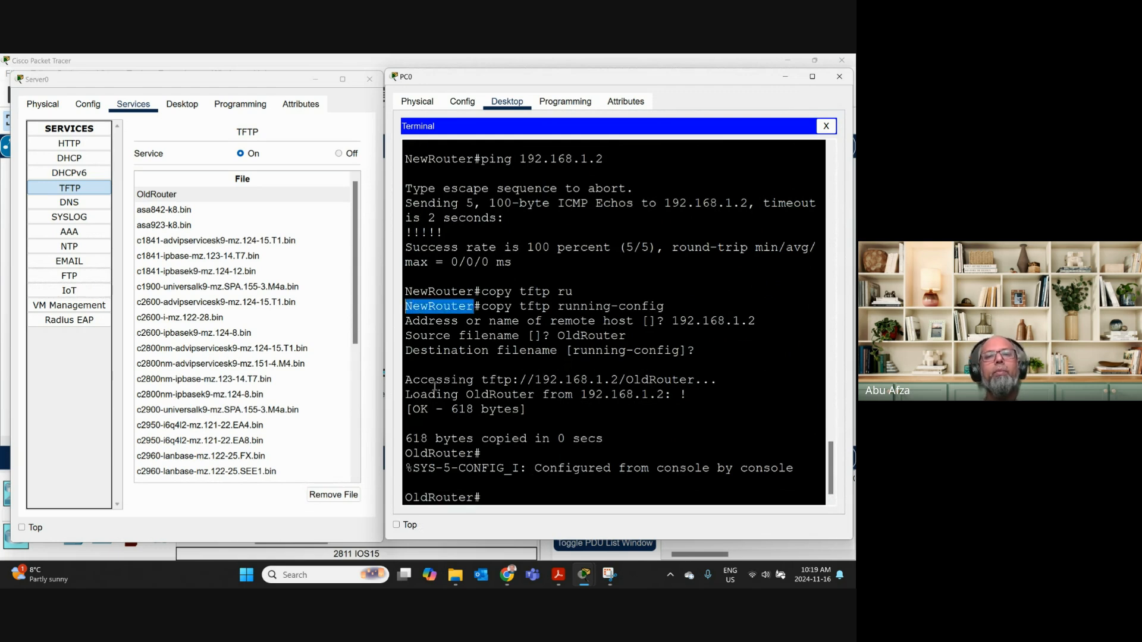
click(446, 498)
double_click(446, 499)
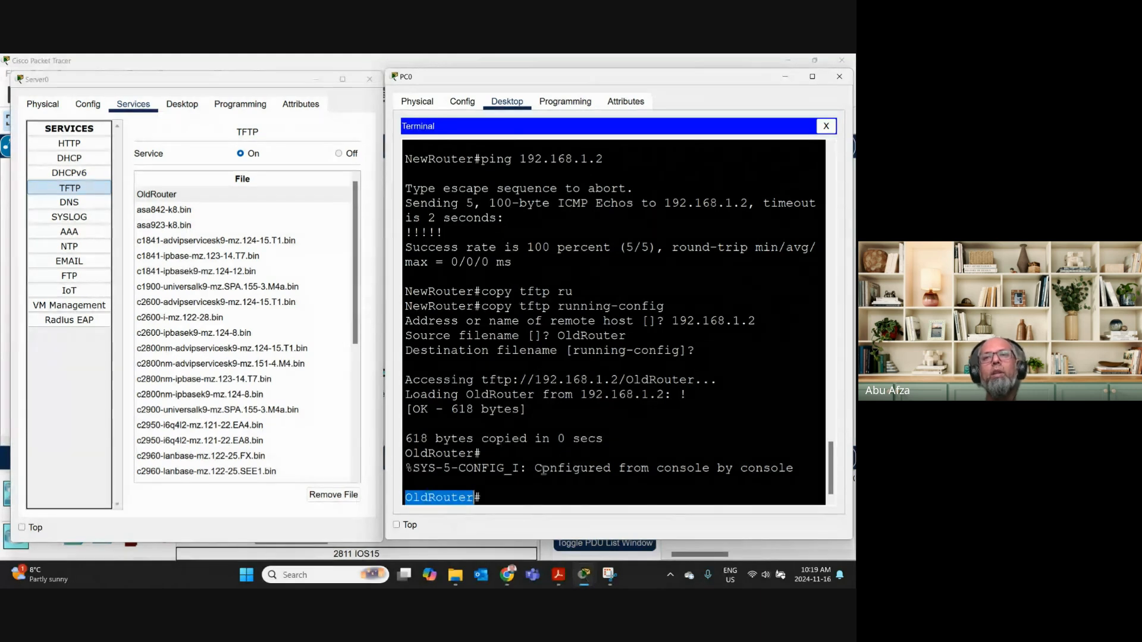
Minimize the PC0 and Server0 windows to view the topology, and briefly look at OldRouter's physical device view.
click(785, 76)
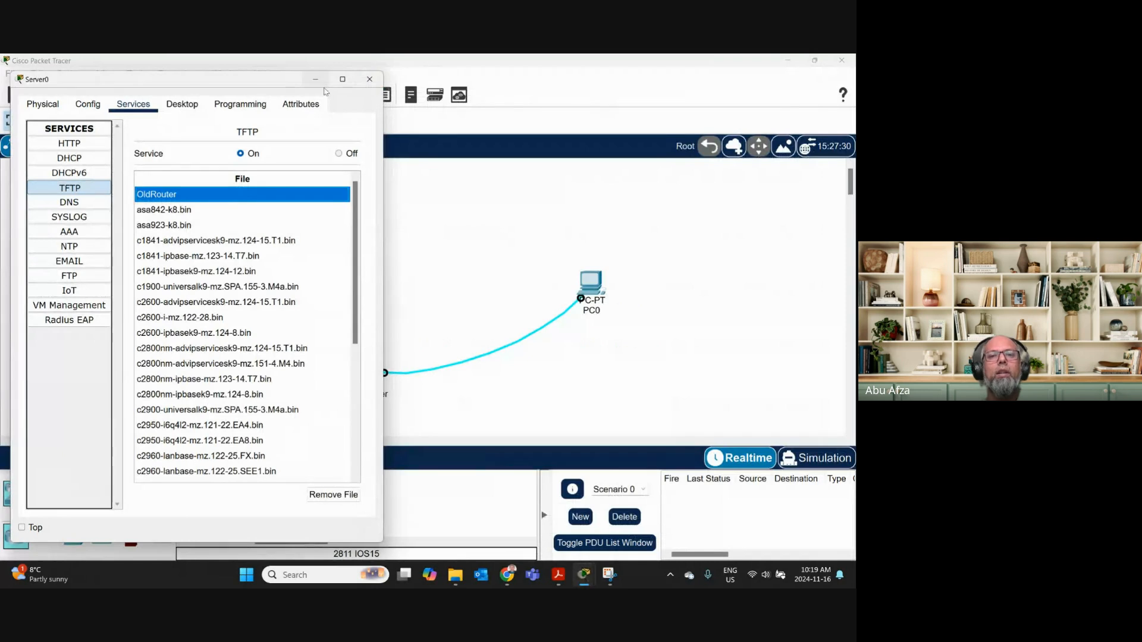
click(316, 80)
click(374, 288)
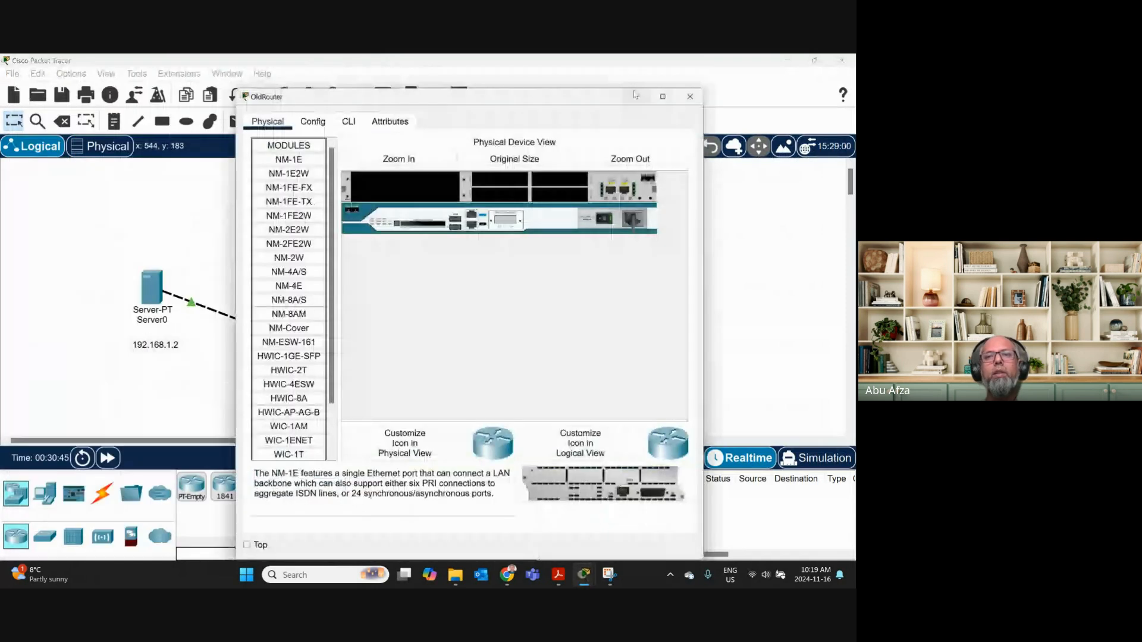
click(688, 94)
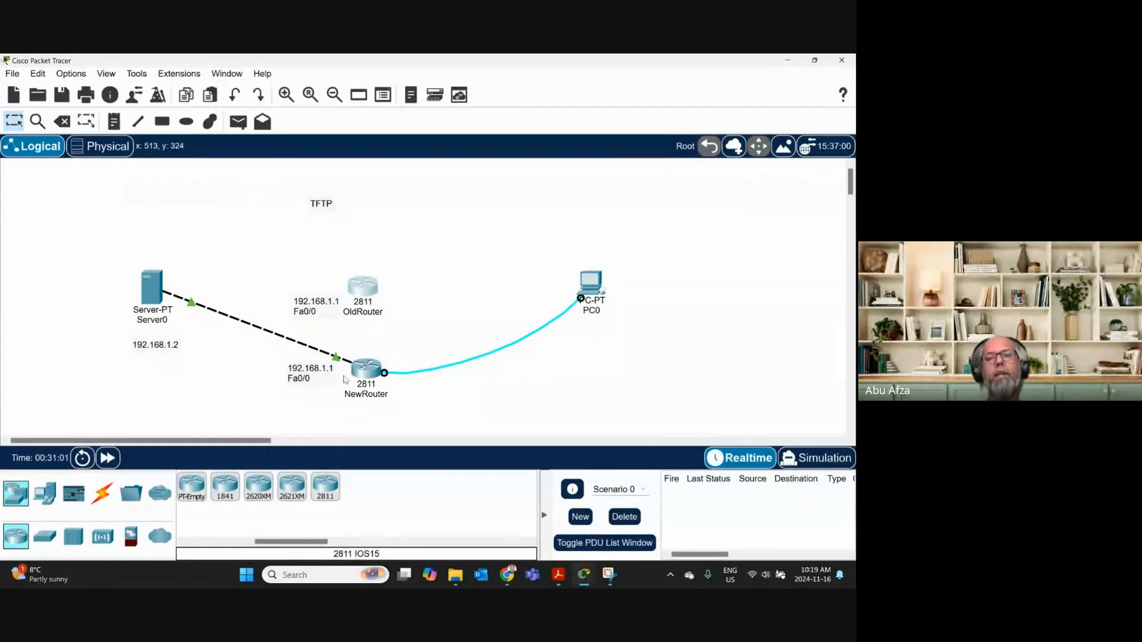
Reopen PC0's terminal and review NewRouter's setup and TFTP copy commands, highlighting the remote host address.
mouse_move(585, 578)
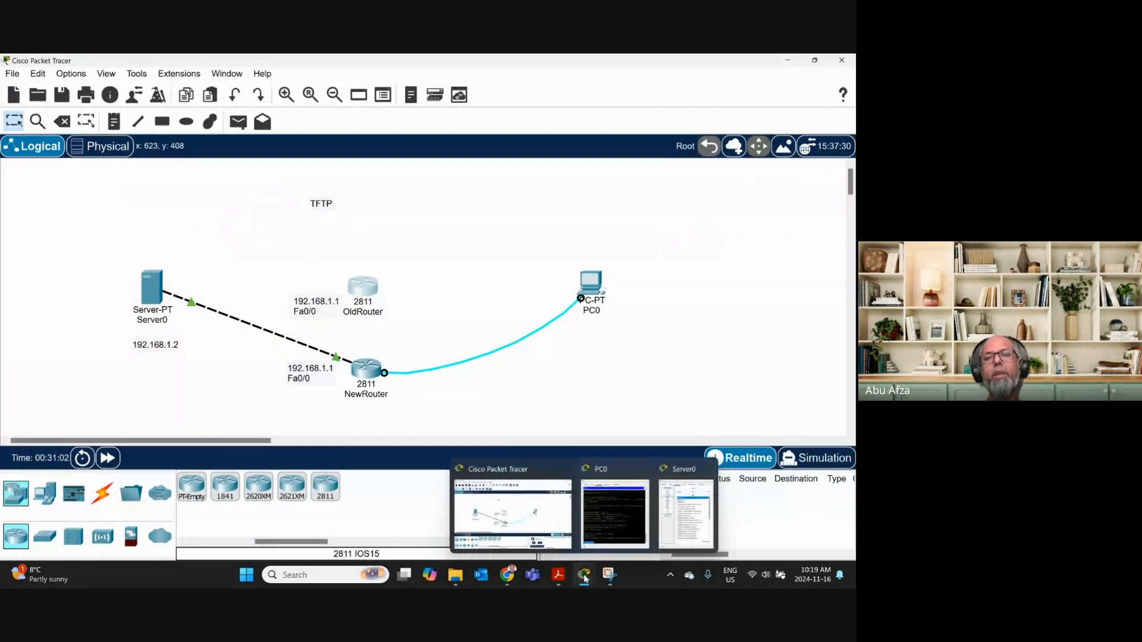
click(621, 495)
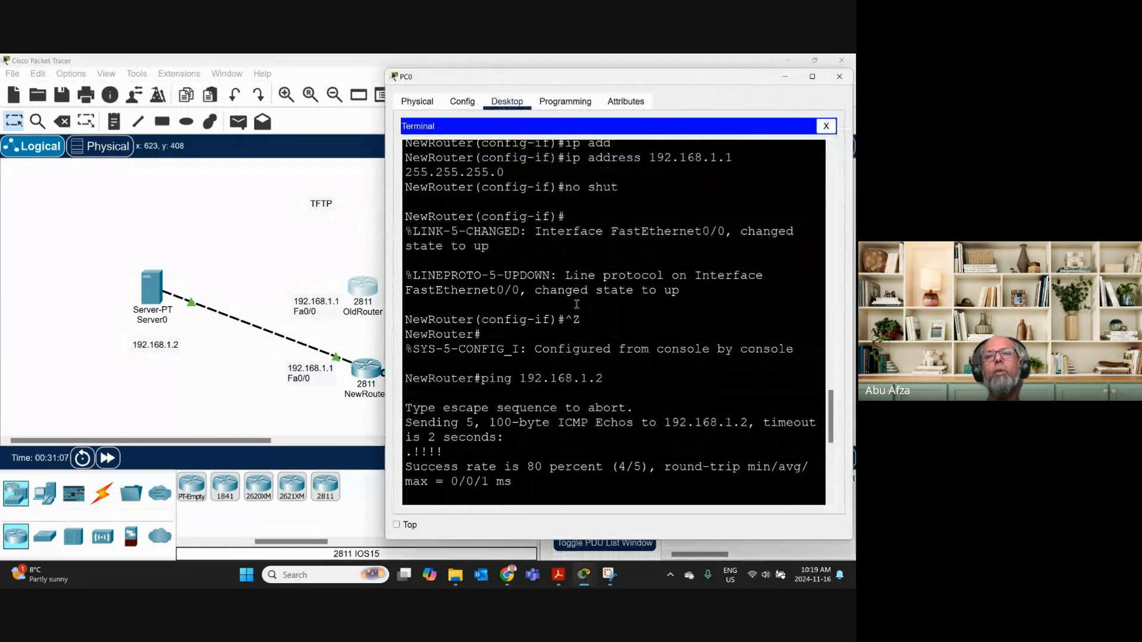
scroll(576, 304, up, 2)
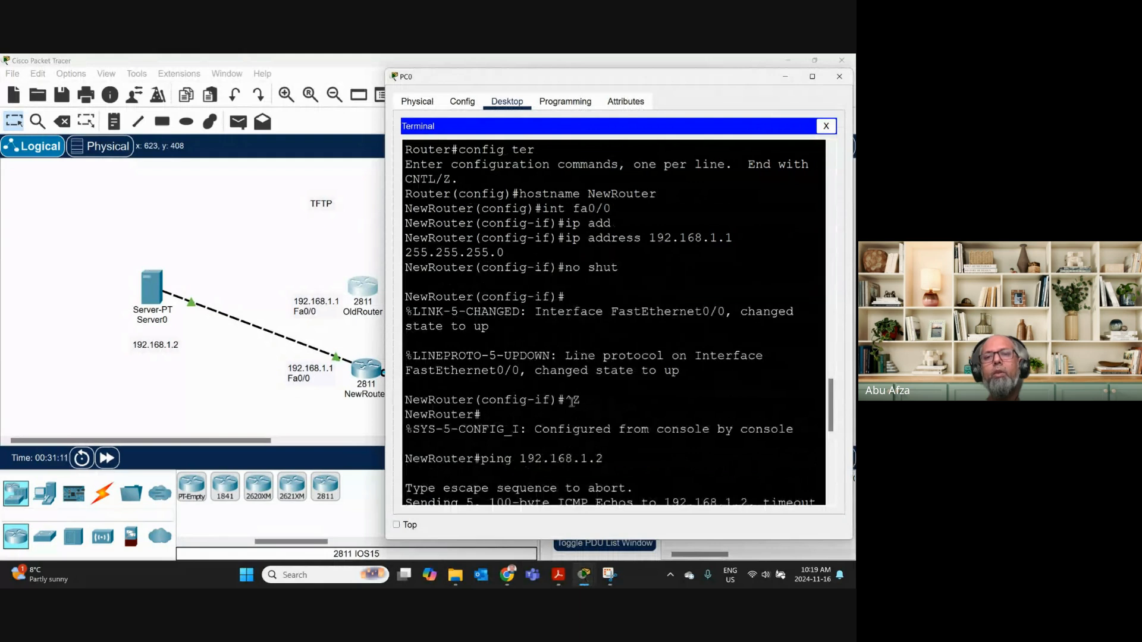
scroll(573, 404, down, 2)
scroll(564, 410, down, 7)
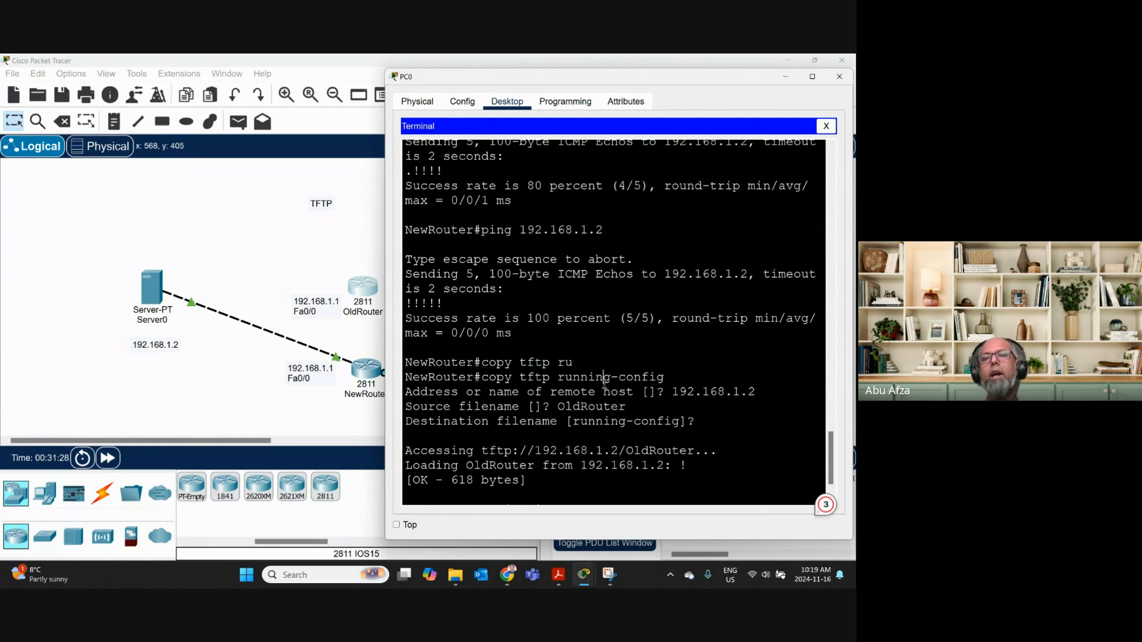
double_click(675, 392)
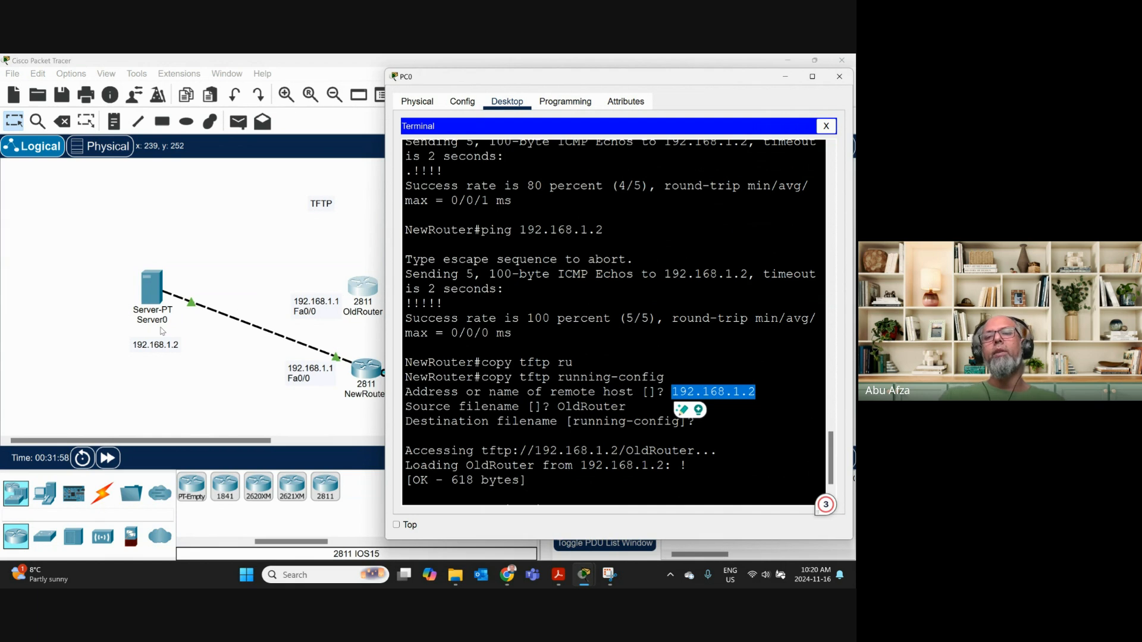
Browse the files stored in Server0's TFTP service and select asa842-k8.bin.
mouse_move(584, 576)
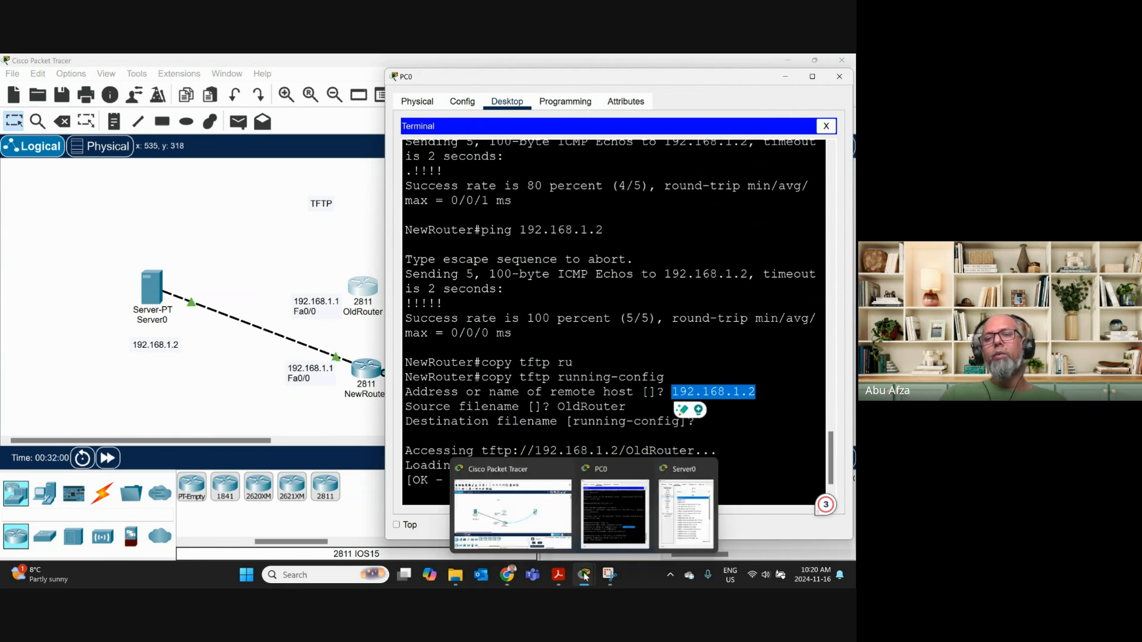
click(691, 517)
click(86, 187)
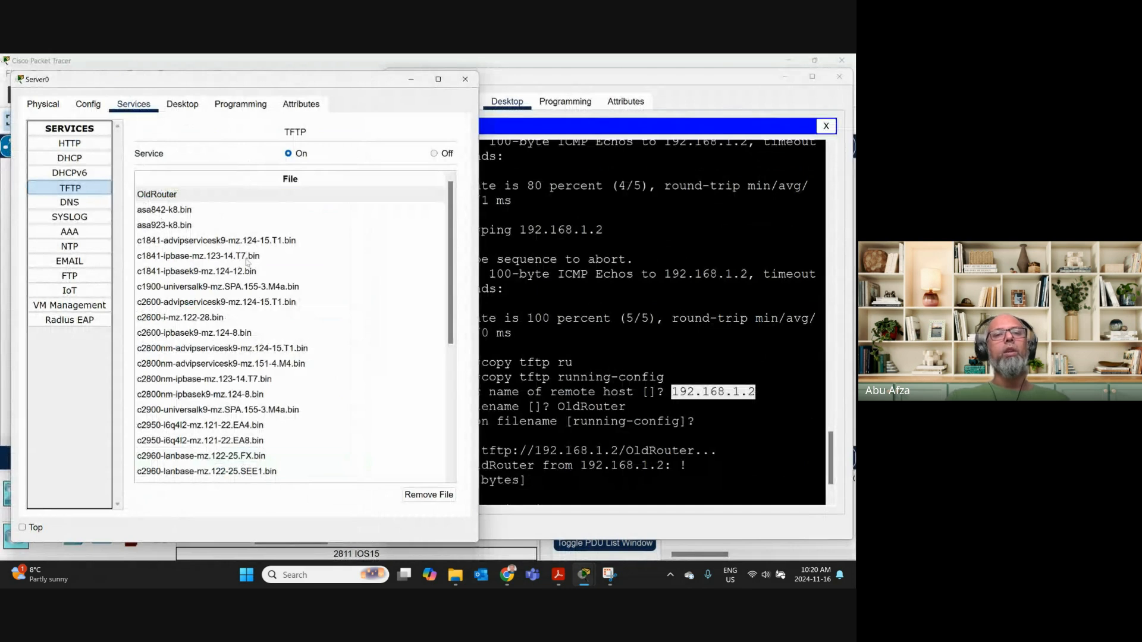
scroll(272, 424, down, 2)
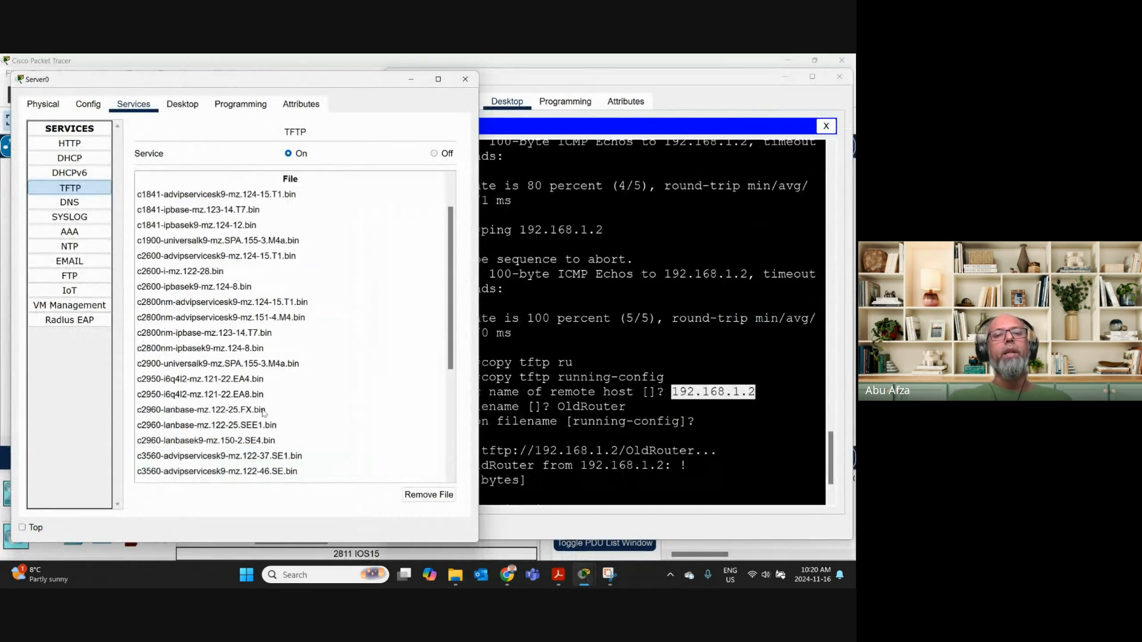
scroll(288, 449, down, 3)
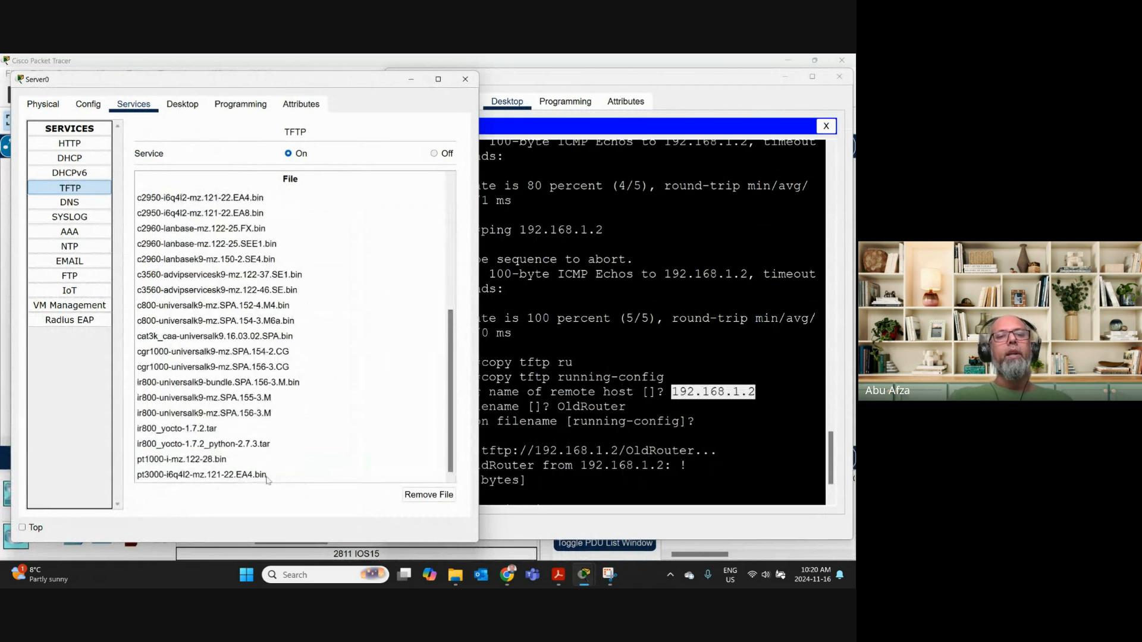
scroll(167, 279, up, 5)
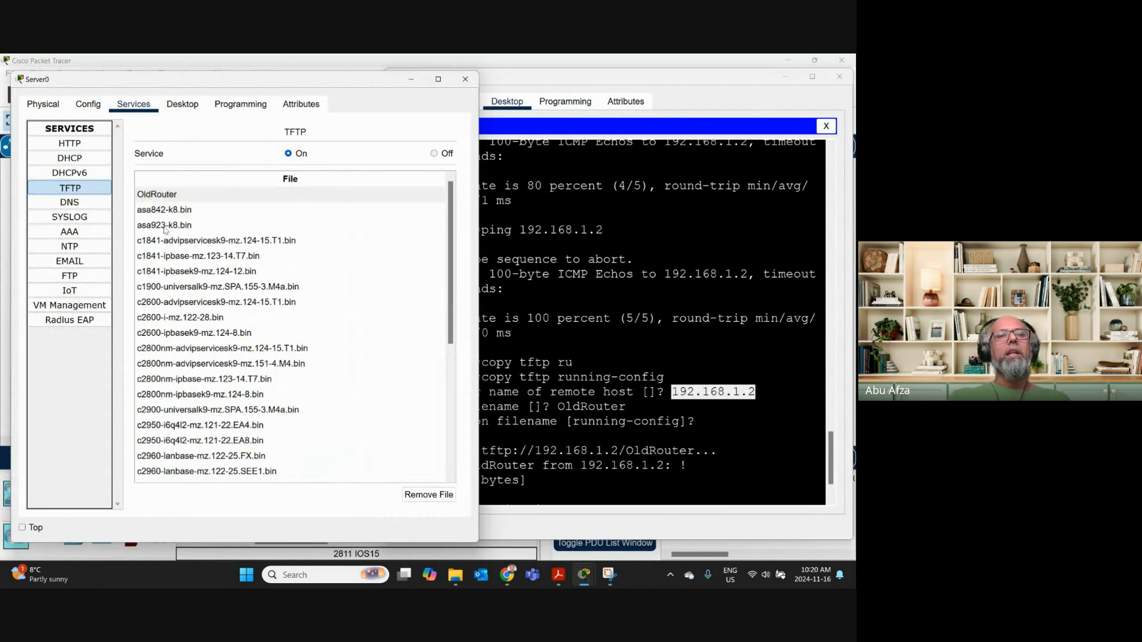
click(168, 211)
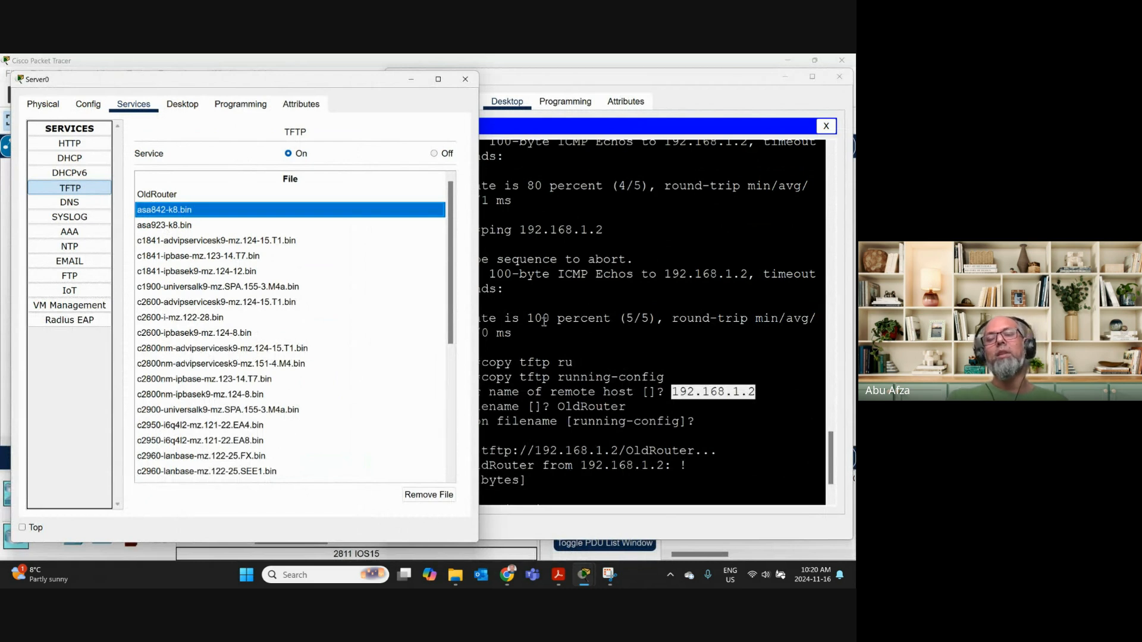
In PC0's terminal, start another copy from TFTP to running-config, giving 192.168.1.2 as the remote host address.
click(604, 338)
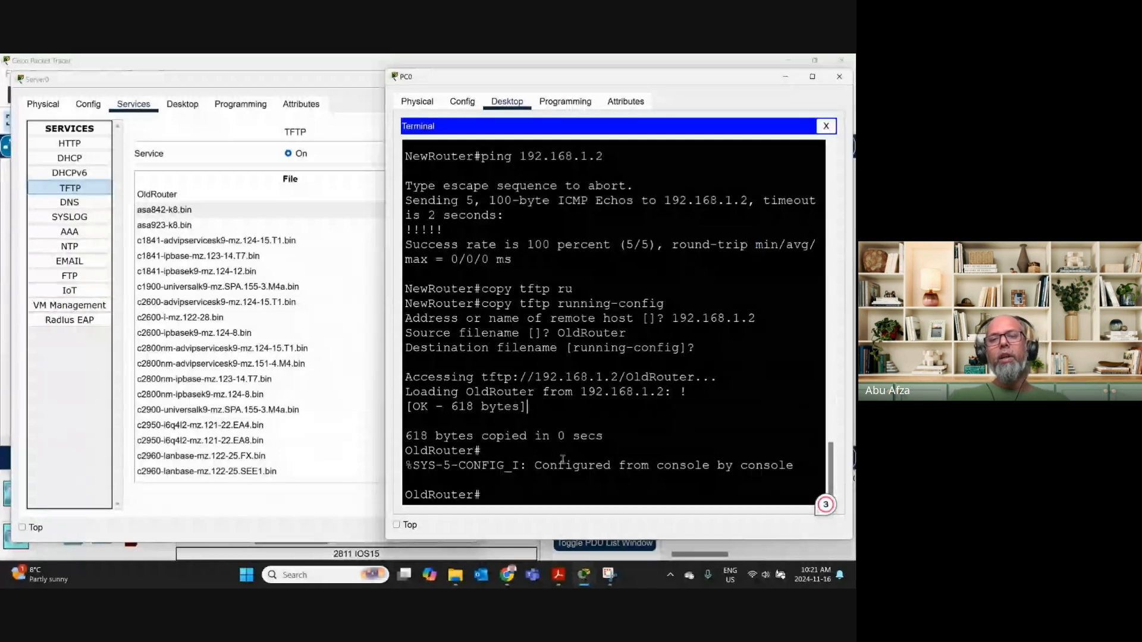
key(Up)
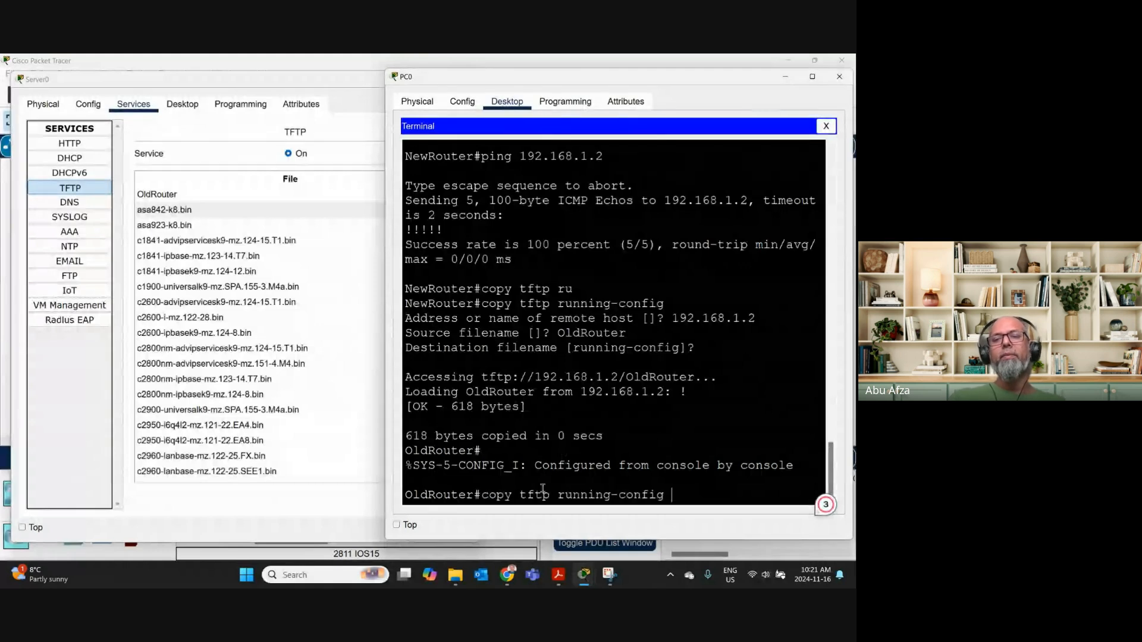
key(Return)
key(Up)
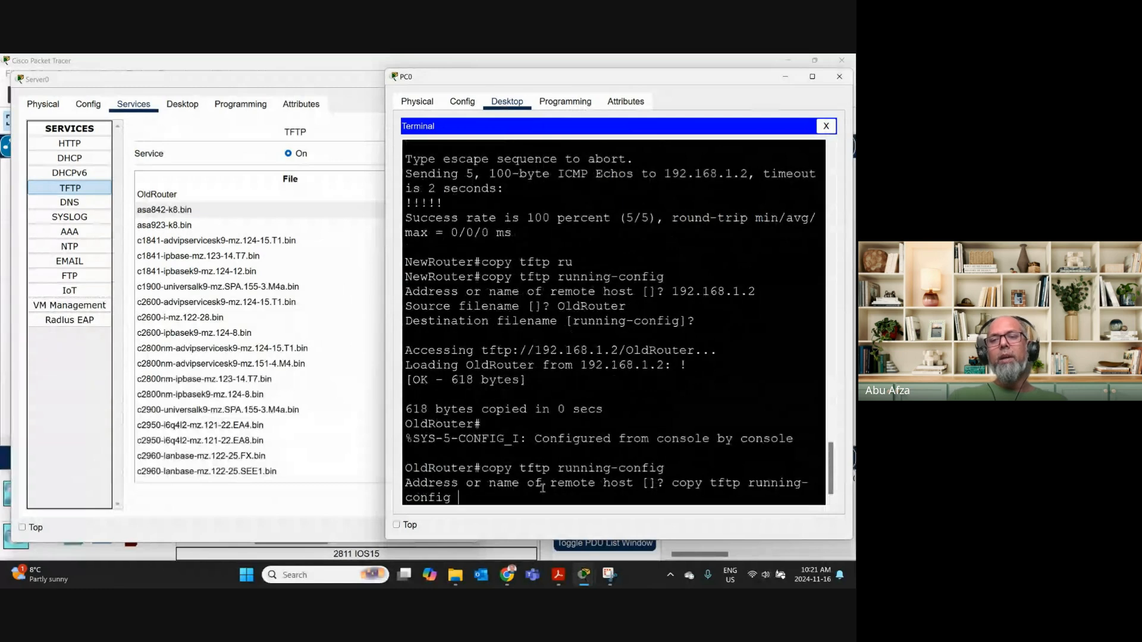
key(Up)
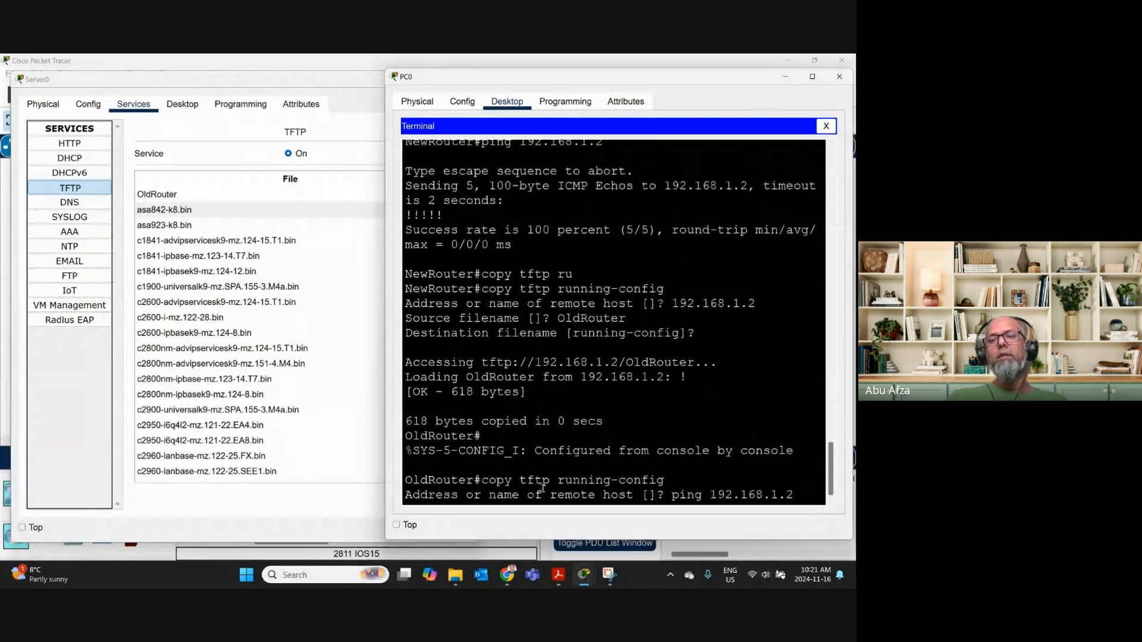
key(Down)
key(Up)
key(Left)
key(Left)
key(Left)
key(Left)
key(Left)
key(Left)
key(Left)
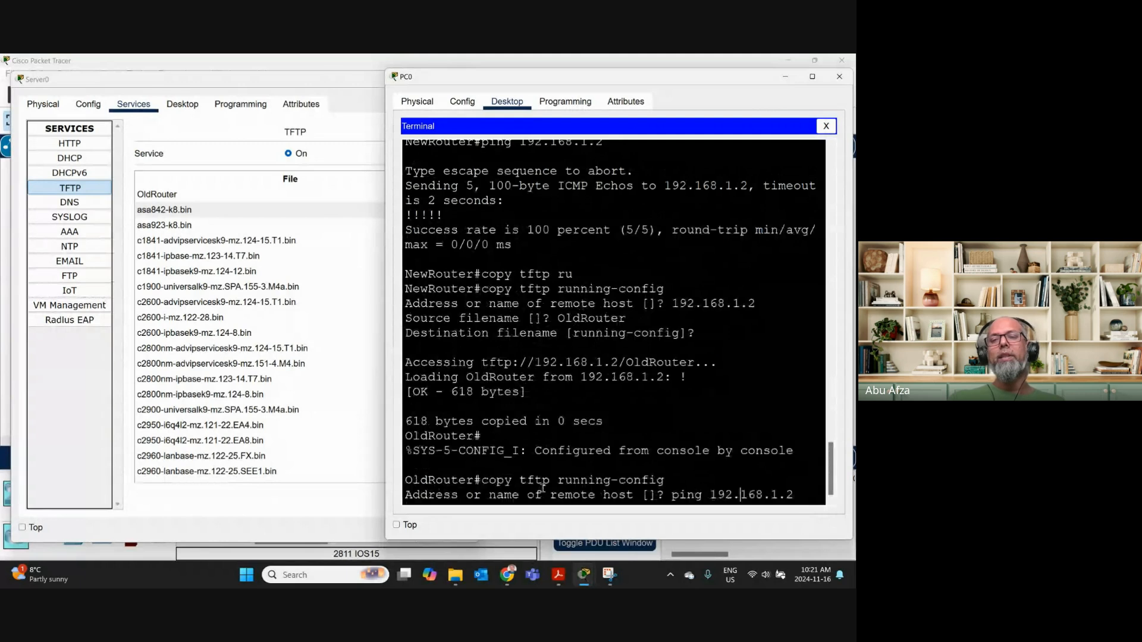
key(Left)
key(Left)
key(Left)
key(Left)
key(BackSpace)
key(BackSpace)
key(BackSpace)
key(BackSpace)
key(BackSpace)
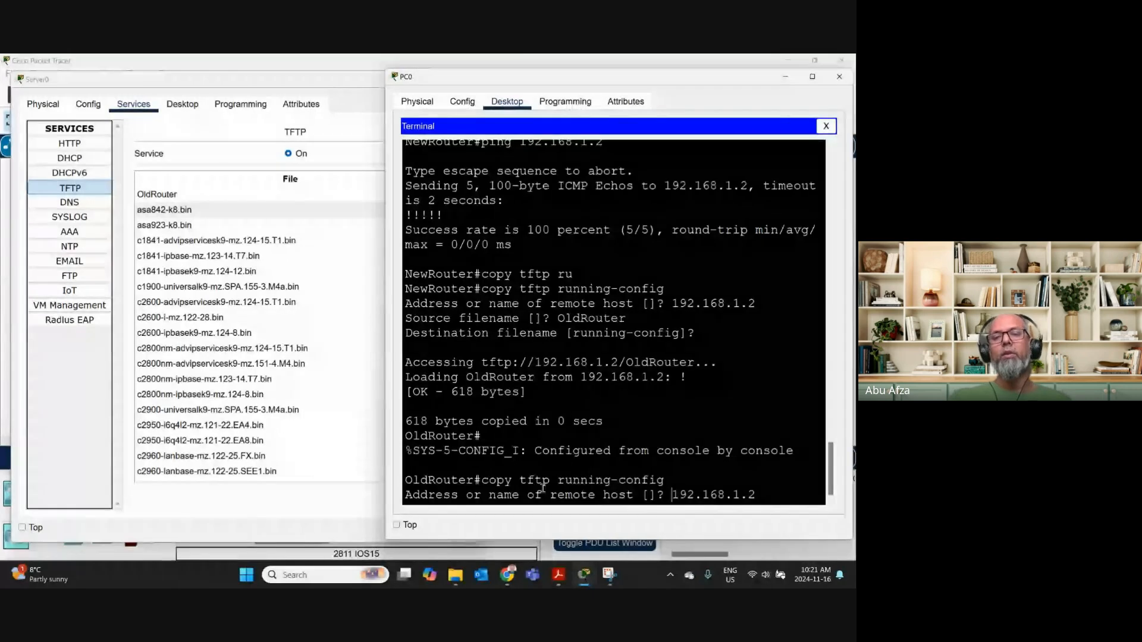
key(Return)
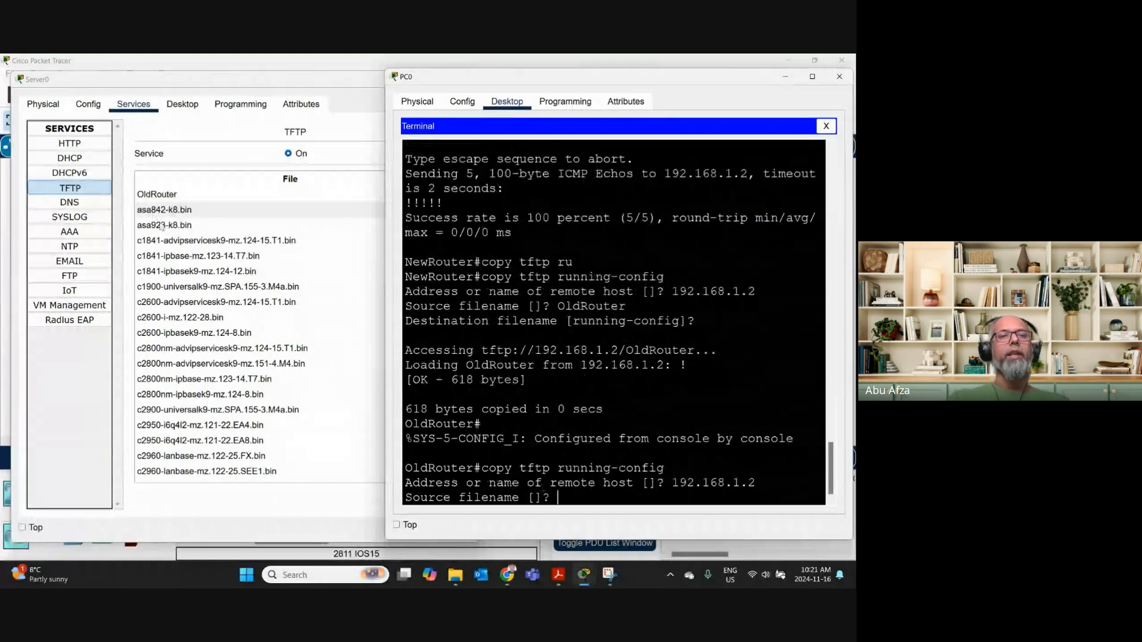
Enter asa842-k8.bin as the source filename for the TFTP copy.
text(asa)
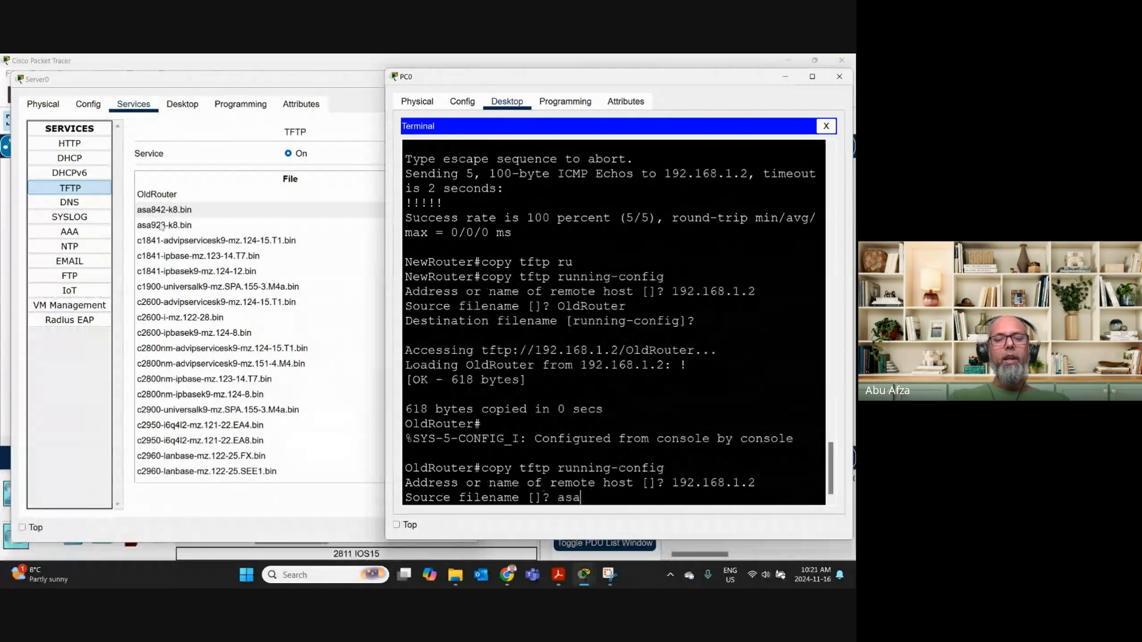
text(842)
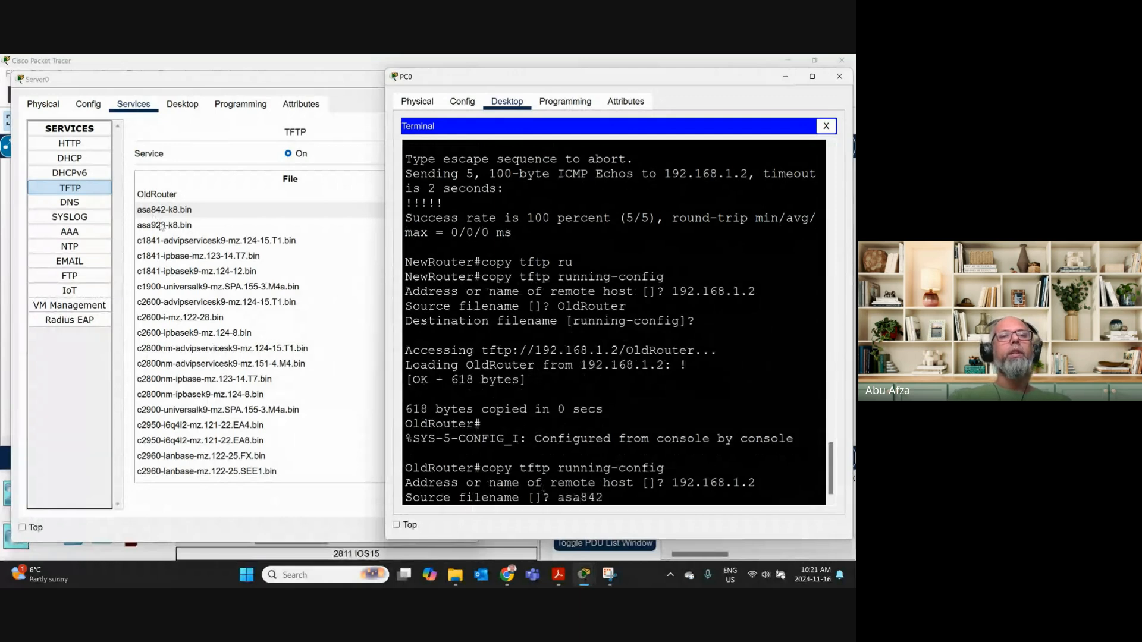
text(-)
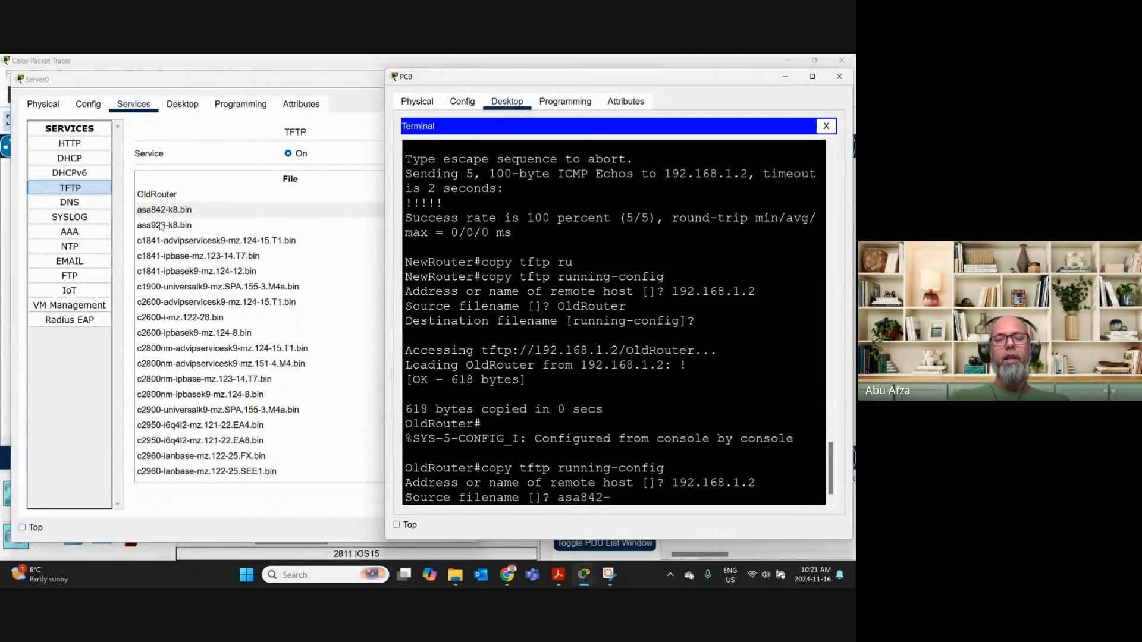
text(k8.bin)
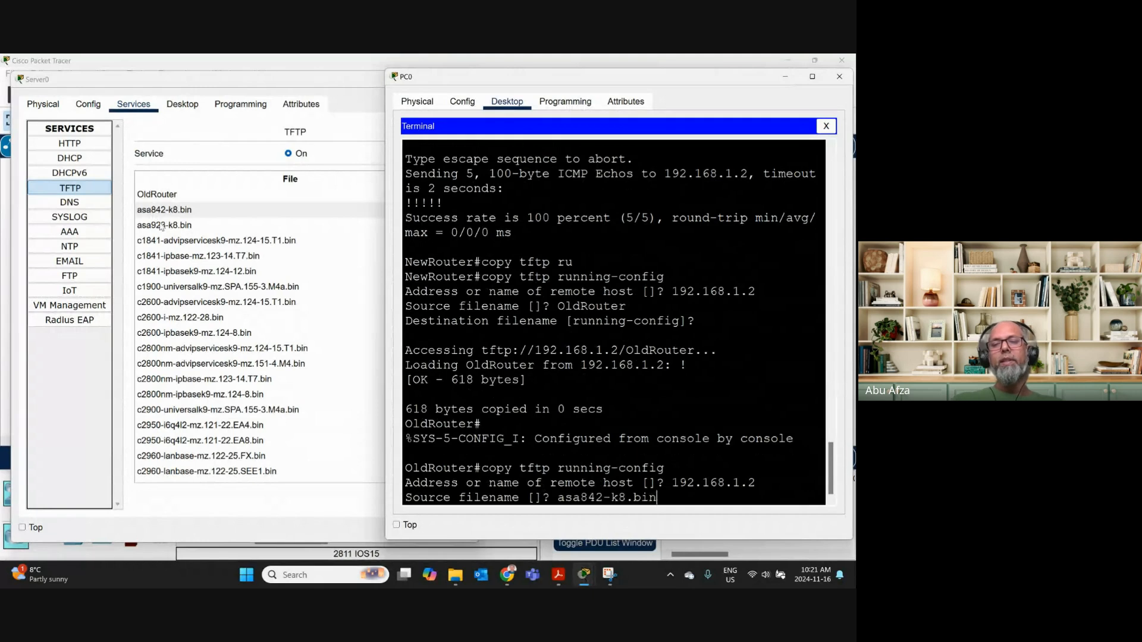
key(Return)
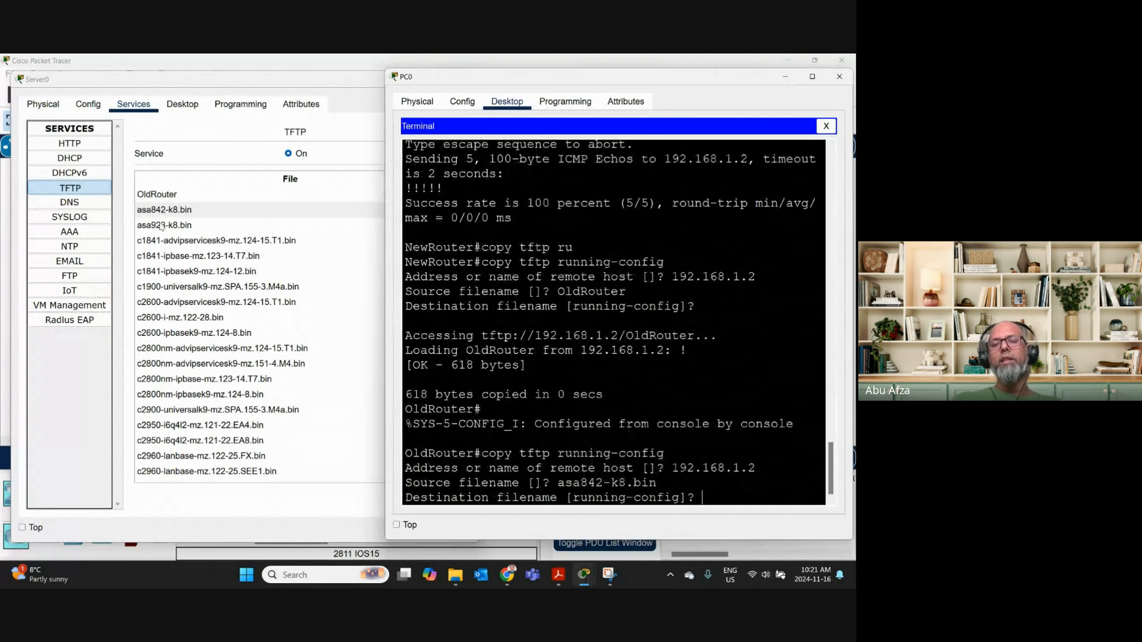
Accept running-config as the destination for copying asa842-k8.bin from the TFTP server at 192.168.1.2.
key(Return)
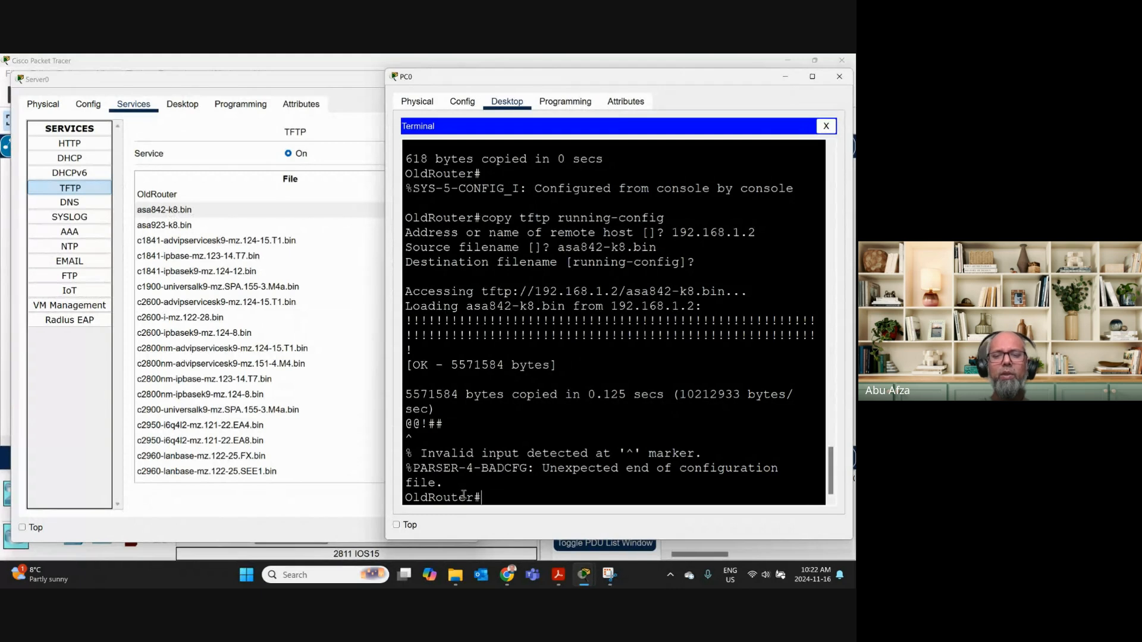
List the available show ip options on OldRouter and run show ip interface brief.
text(show ip)
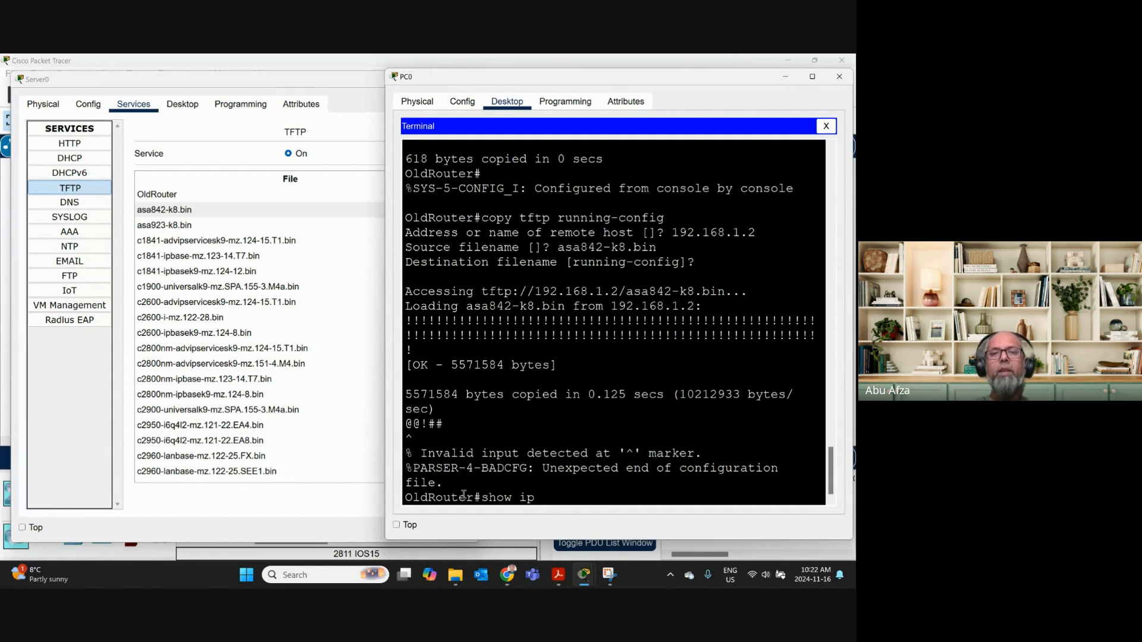
text(?)
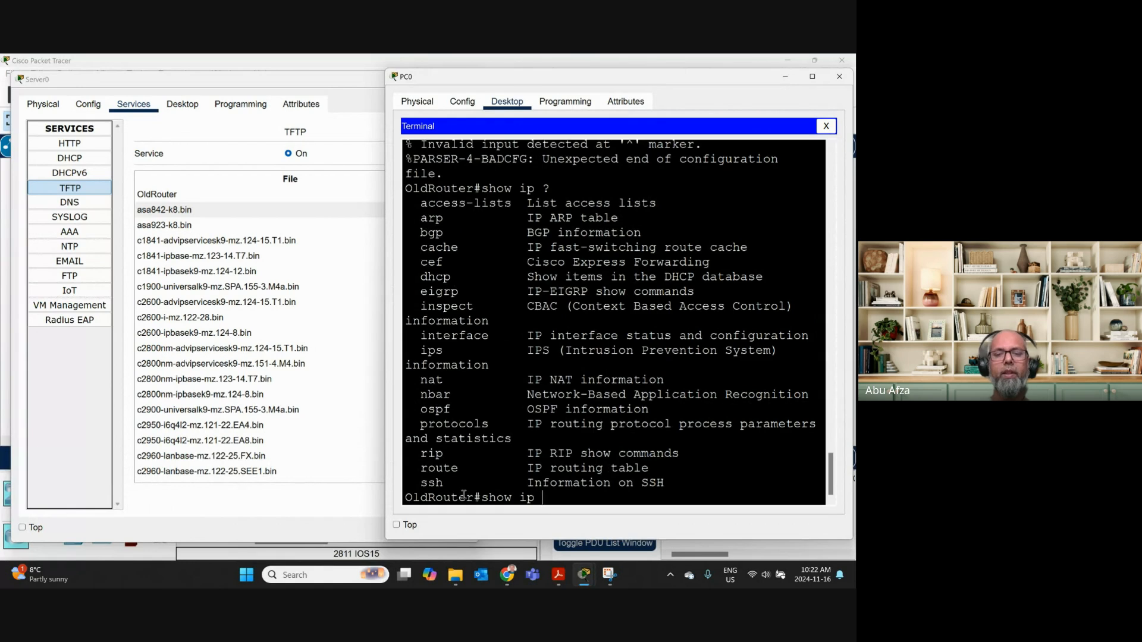
text(in)
key(Tab)
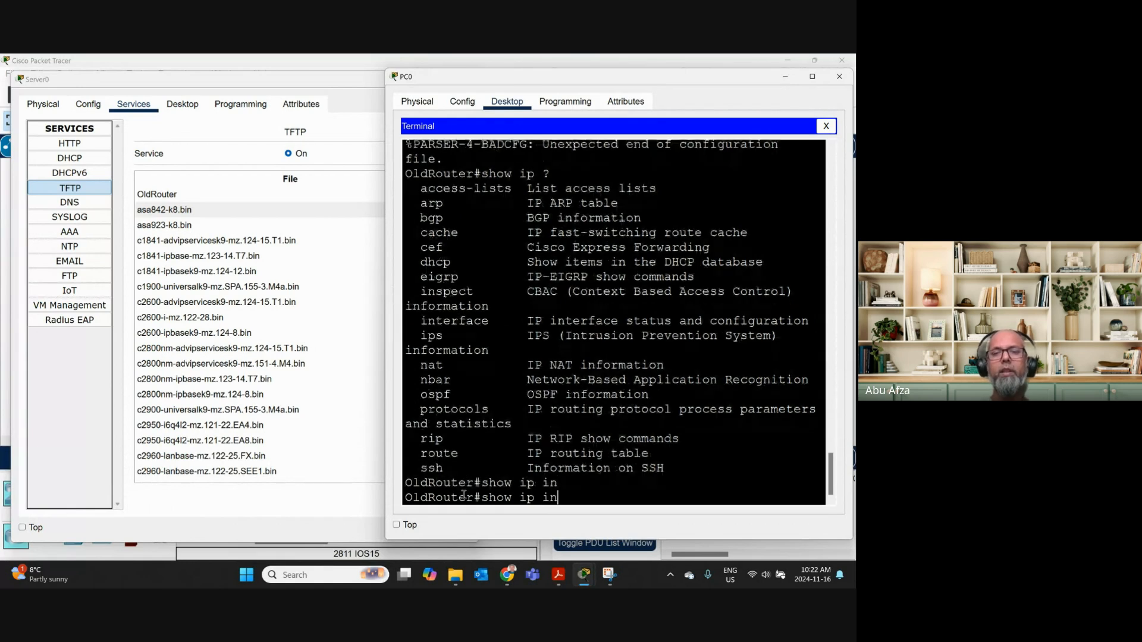
text(t)
key(Tab)
text(br)
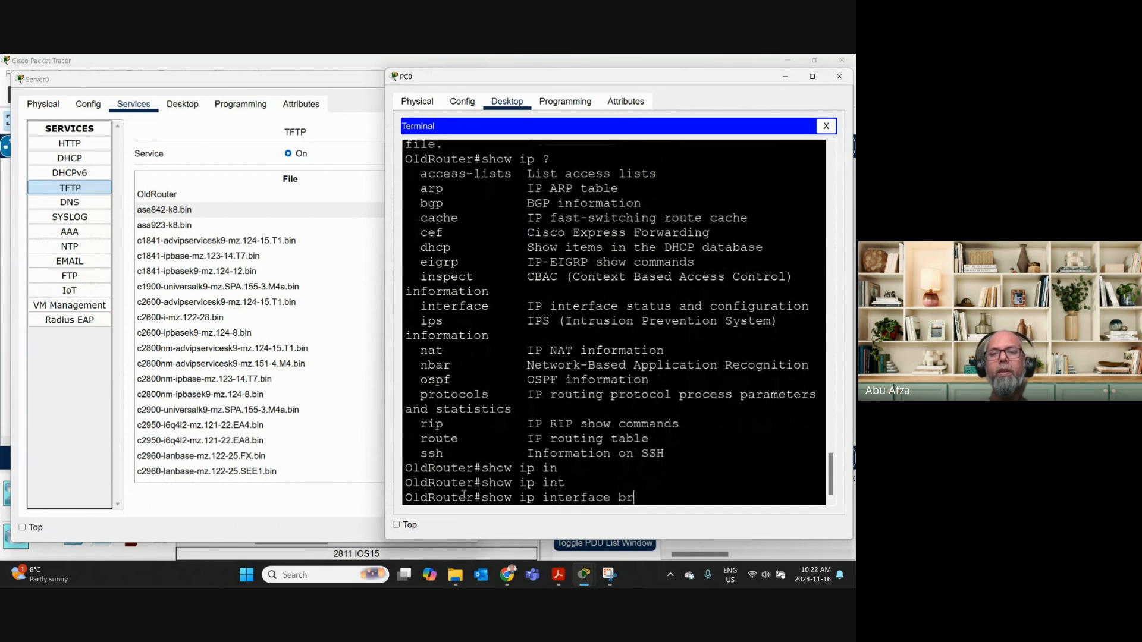
key(Tab)
key(Return)
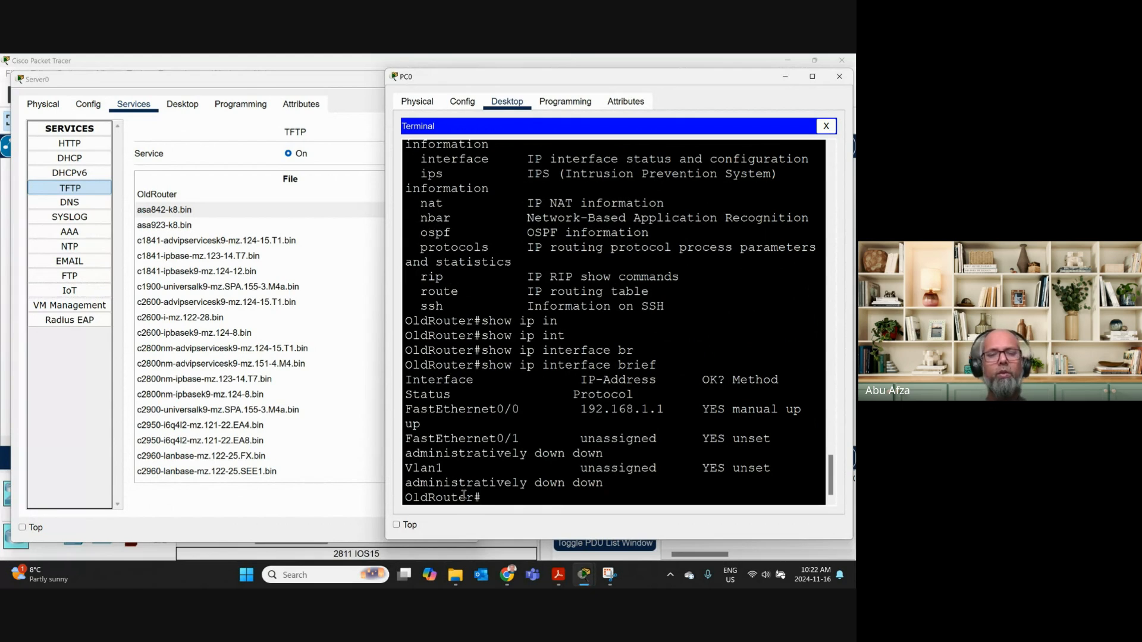
Display the full help list of show command options on OldRouter, paging through to its end.
text(show )
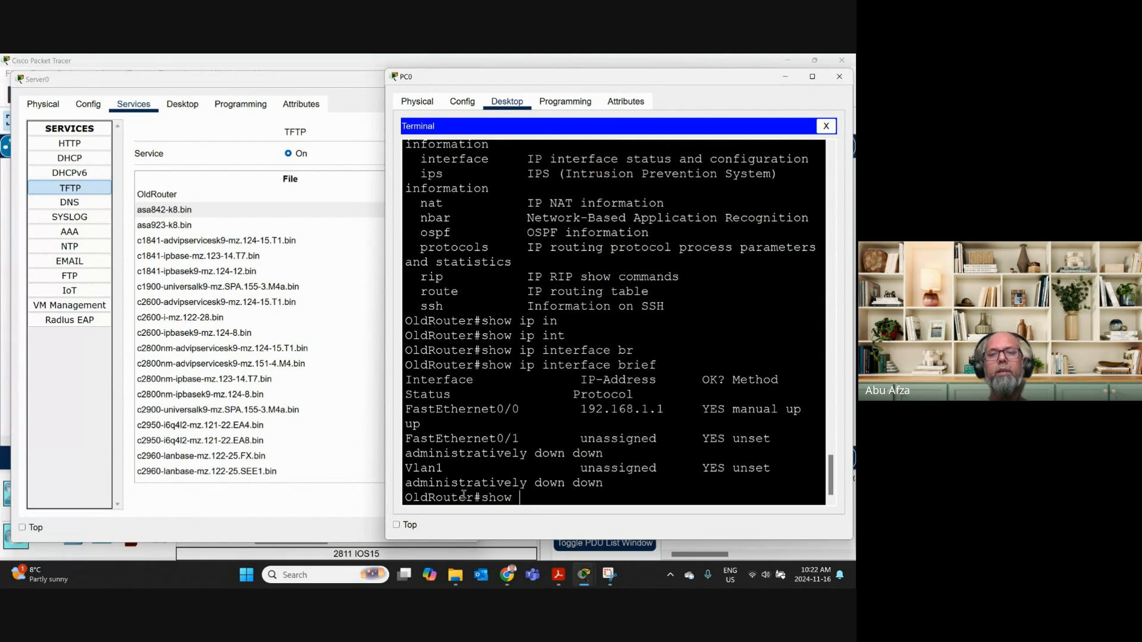
text(?)
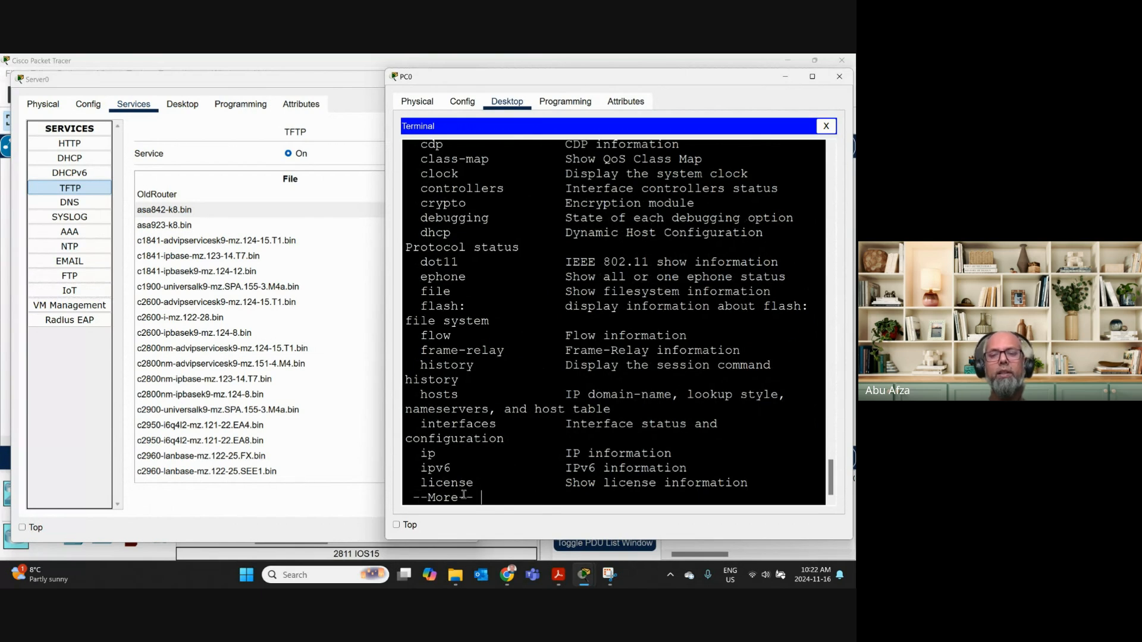
key(Return)
key(Return)
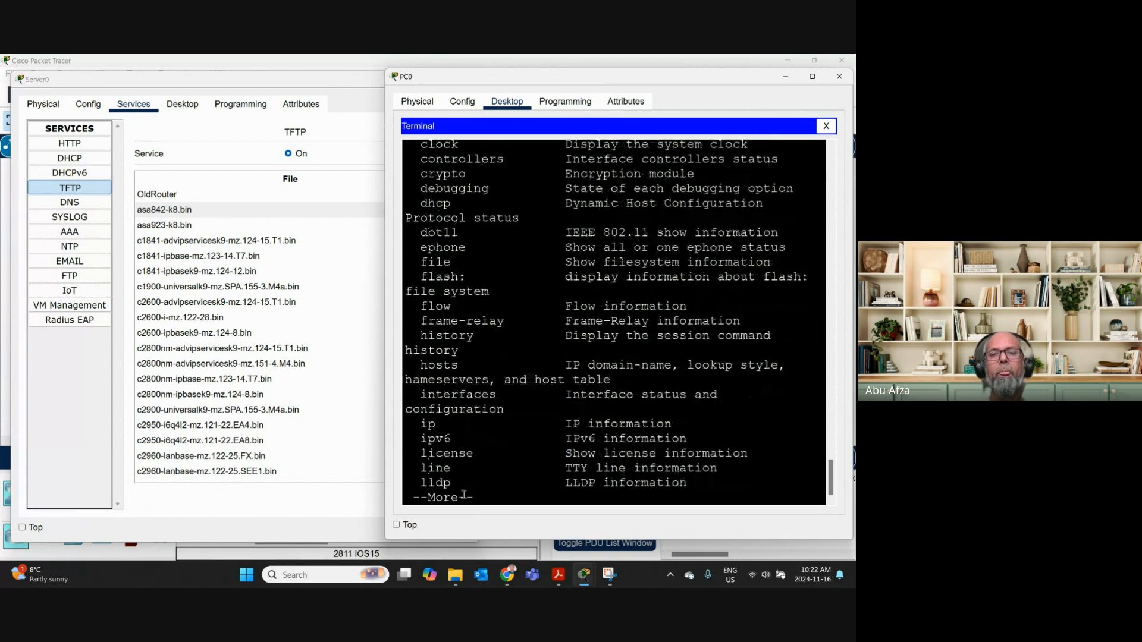
key(Return)
key(Return)
key(Return)
key(Return)
key(Return)
key(space)
key(space)
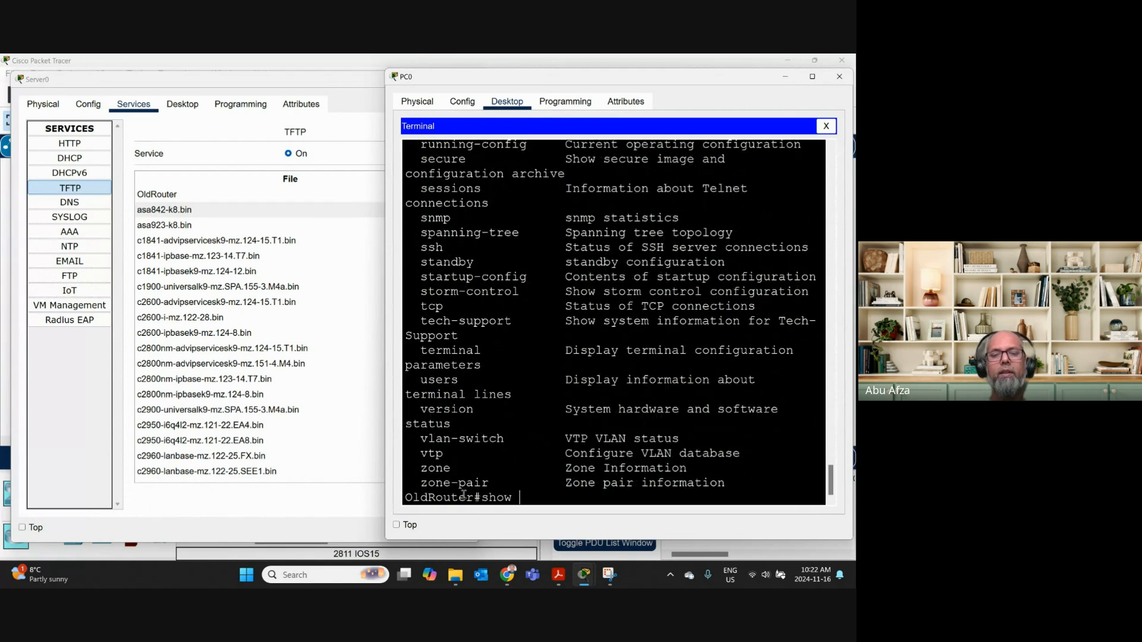
Try to run show file on OldRouter, correcting the misspelled keyword, and review the listed show options.
text(sile)
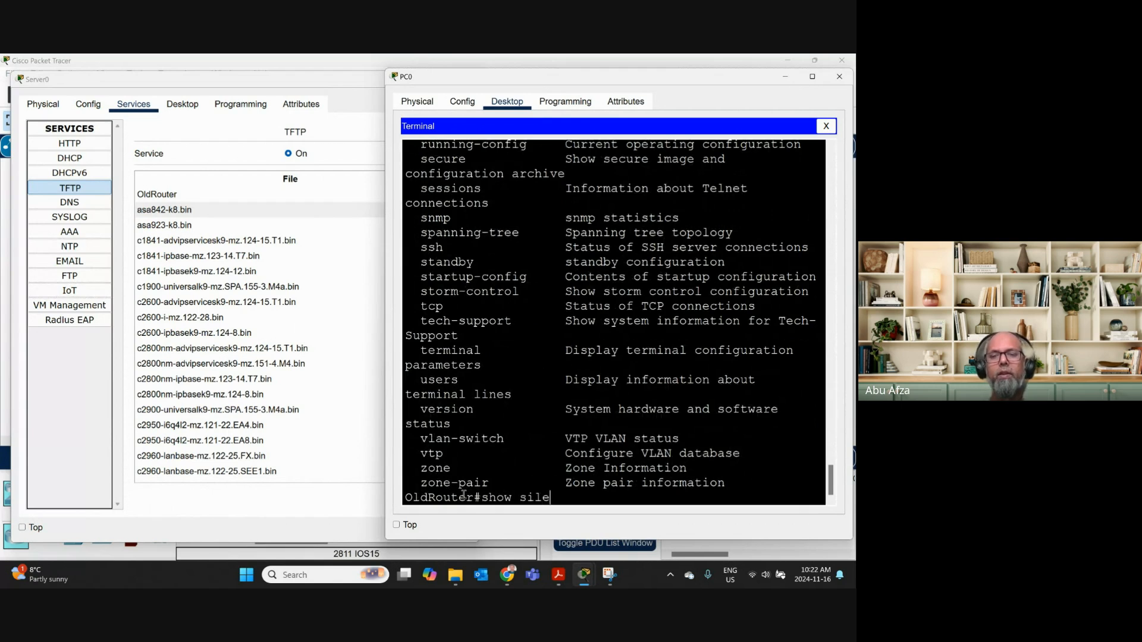
key(Return)
key(Up)
key(Left)
key(Left)
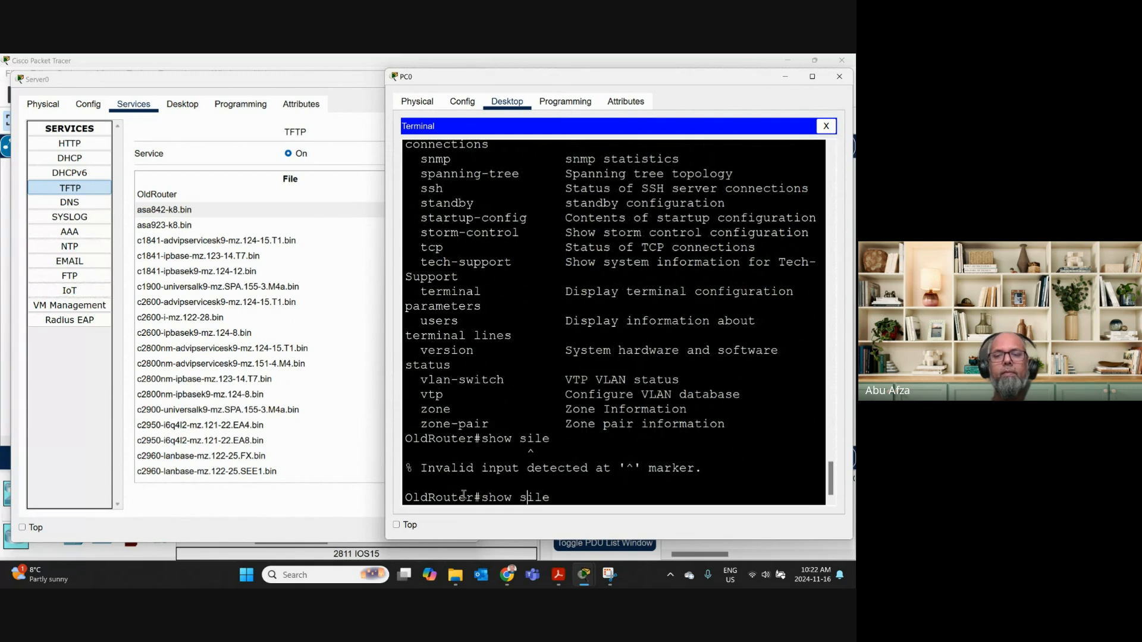
key(BackSpace)
text(f)
key(Return)
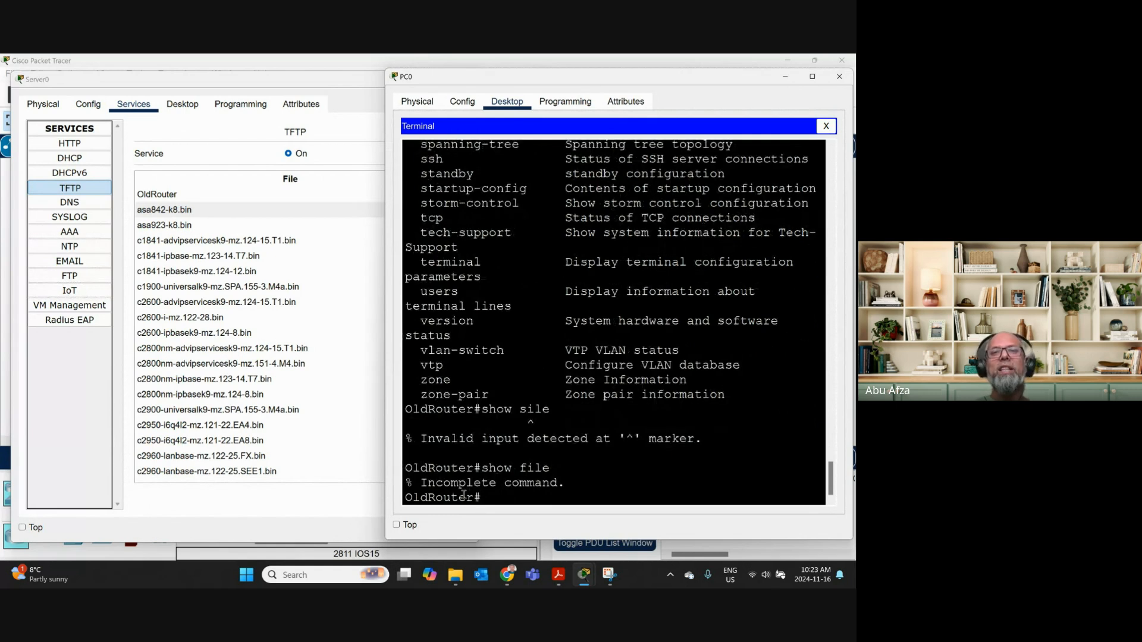
scroll(465, 329, up, 5)
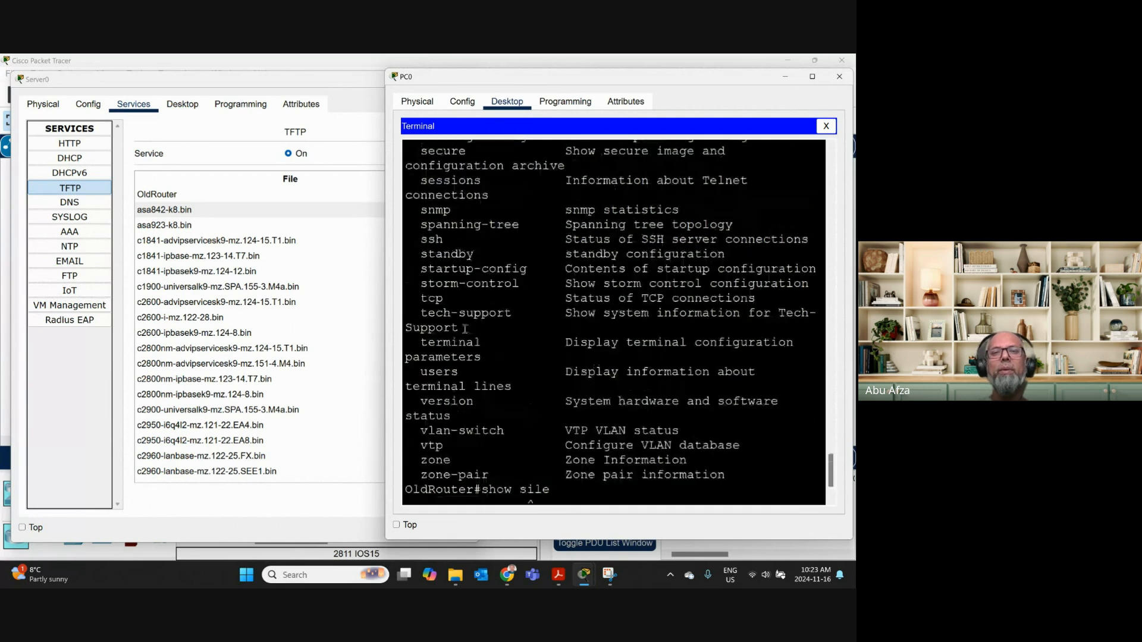
scroll(465, 329, up, 5)
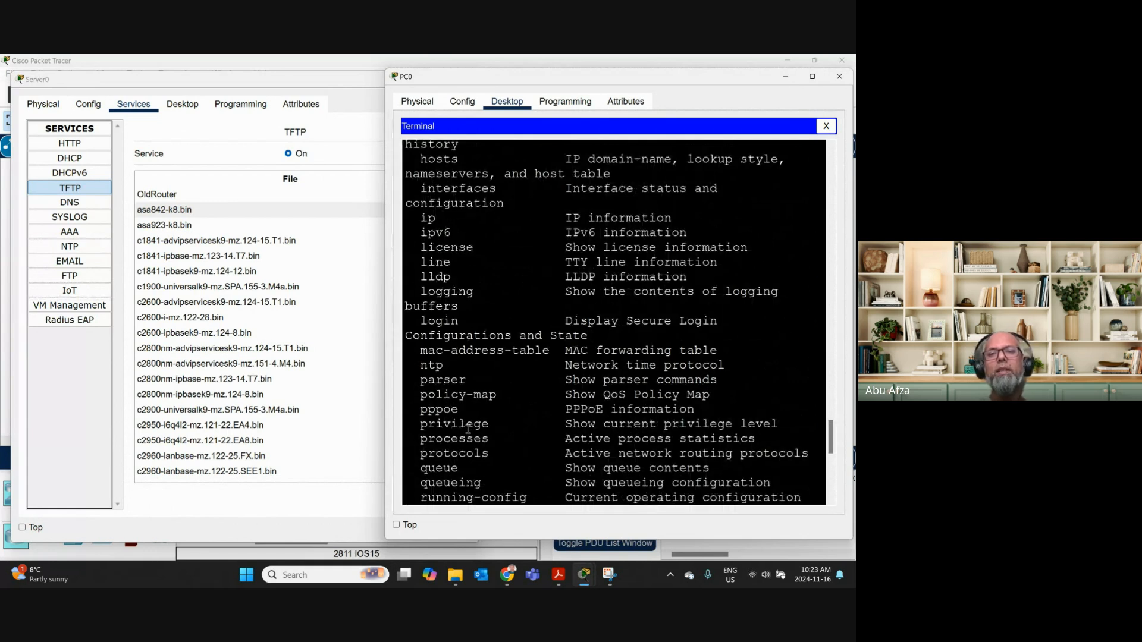
scroll(468, 429, down, 5)
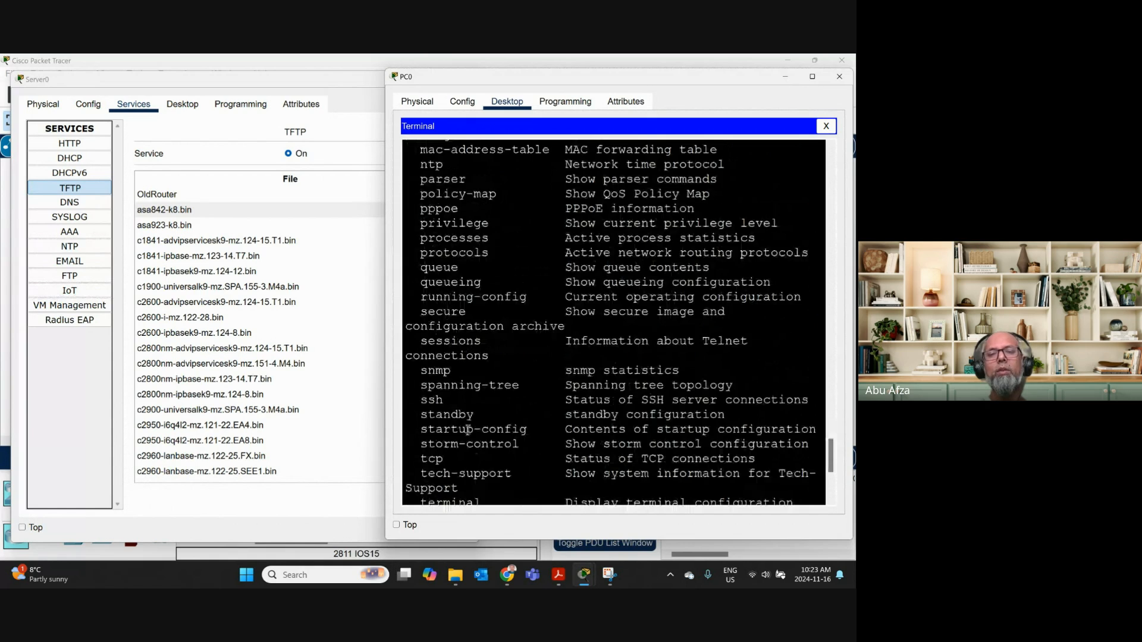
scroll(468, 428, down, 5)
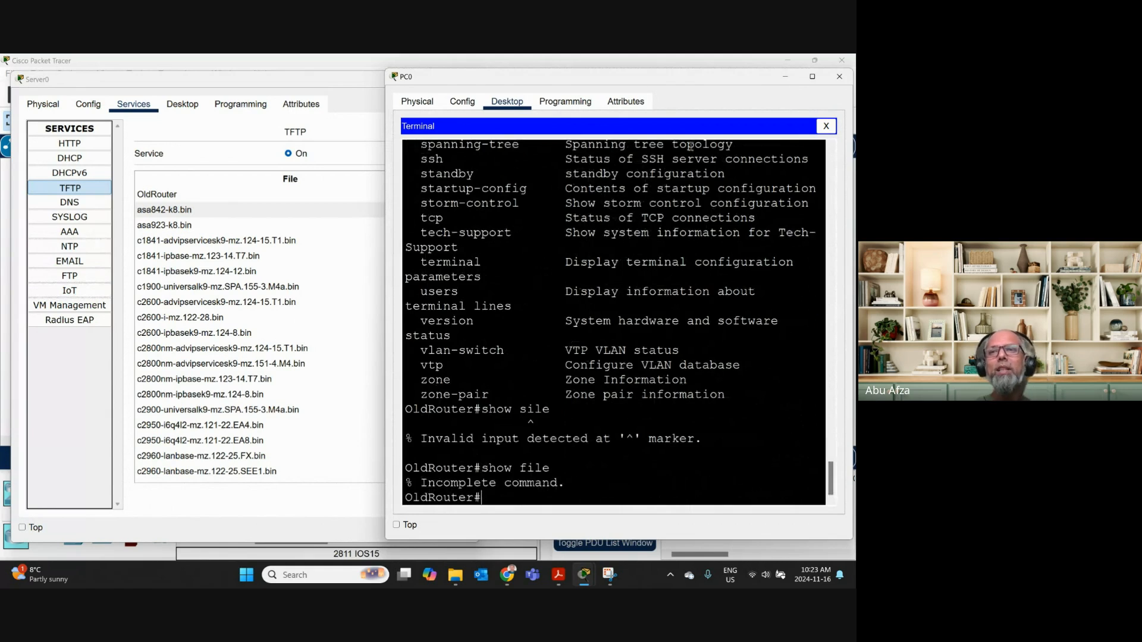
Minimize the PC0 and Server0 windows, check the meeting in Google Meet, and return to the Packet Tracer topology.
click(785, 77)
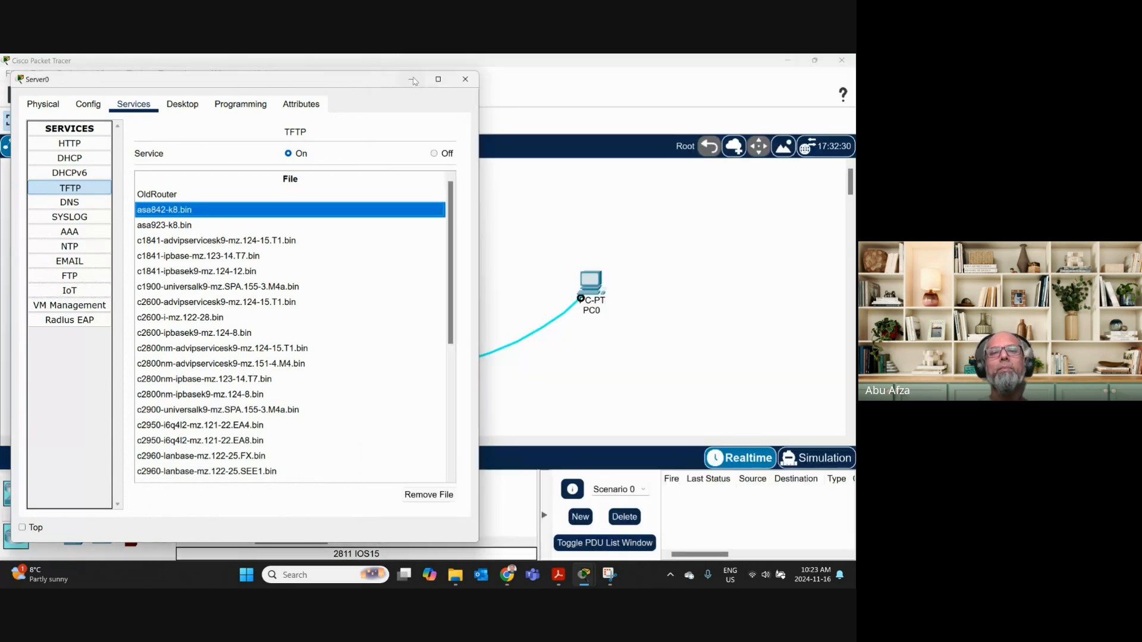
click(413, 79)
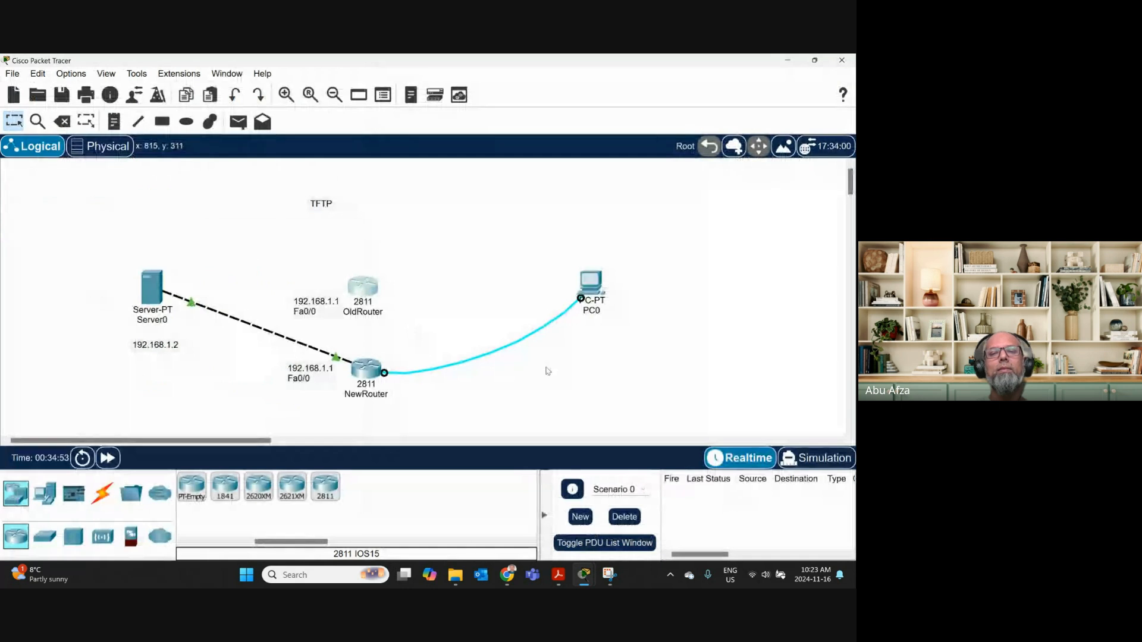
click(506, 575)
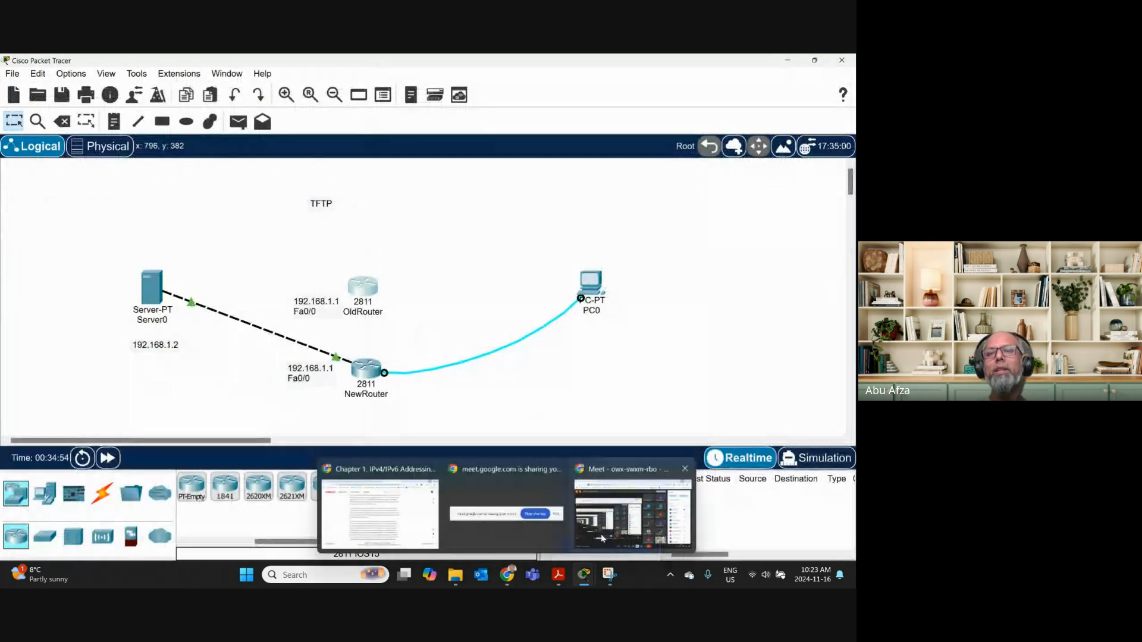
click(625, 523)
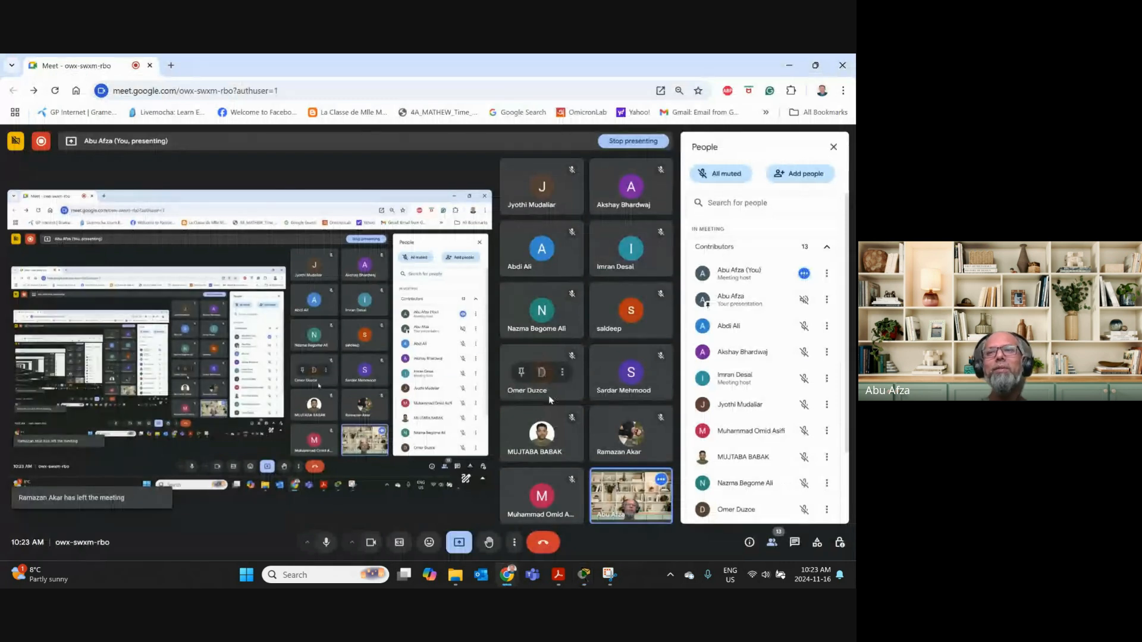
click(789, 66)
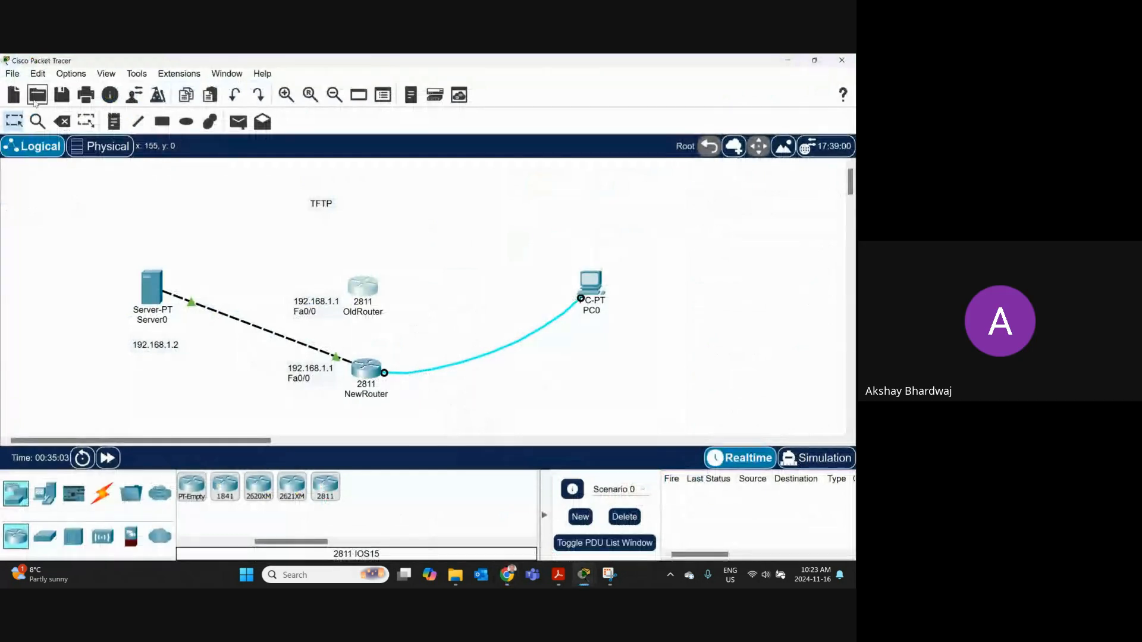
Start saving the topology as a new file and browse to the CITI folder on the Work (E:) drive.
click(13, 73)
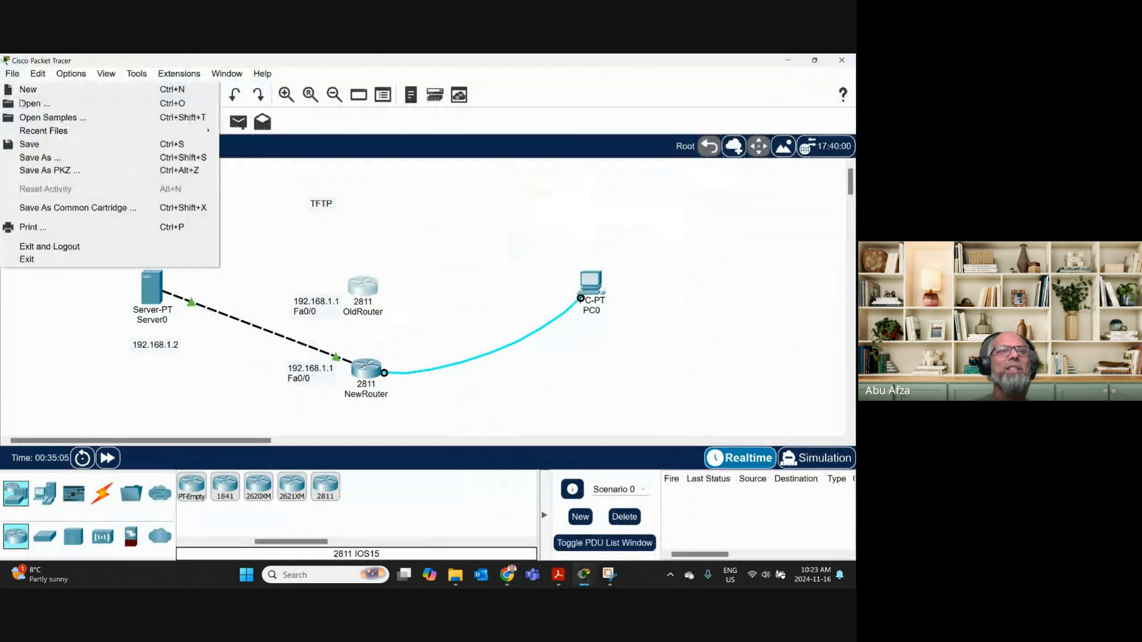
click(38, 159)
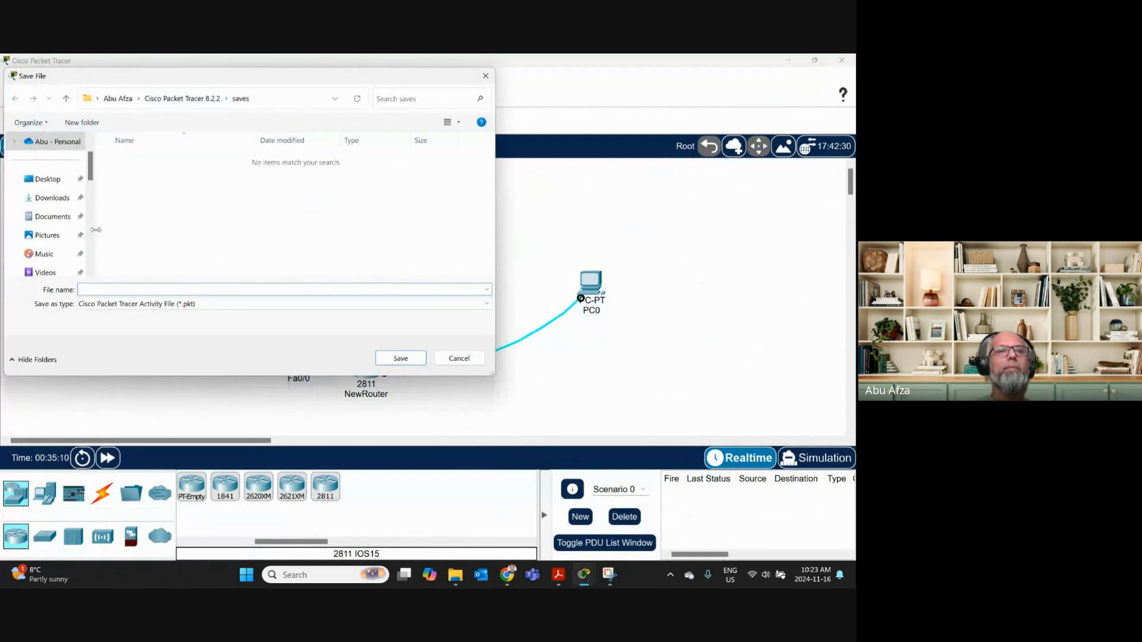
scroll(59, 226, down, 5)
scroll(61, 178, up, 2)
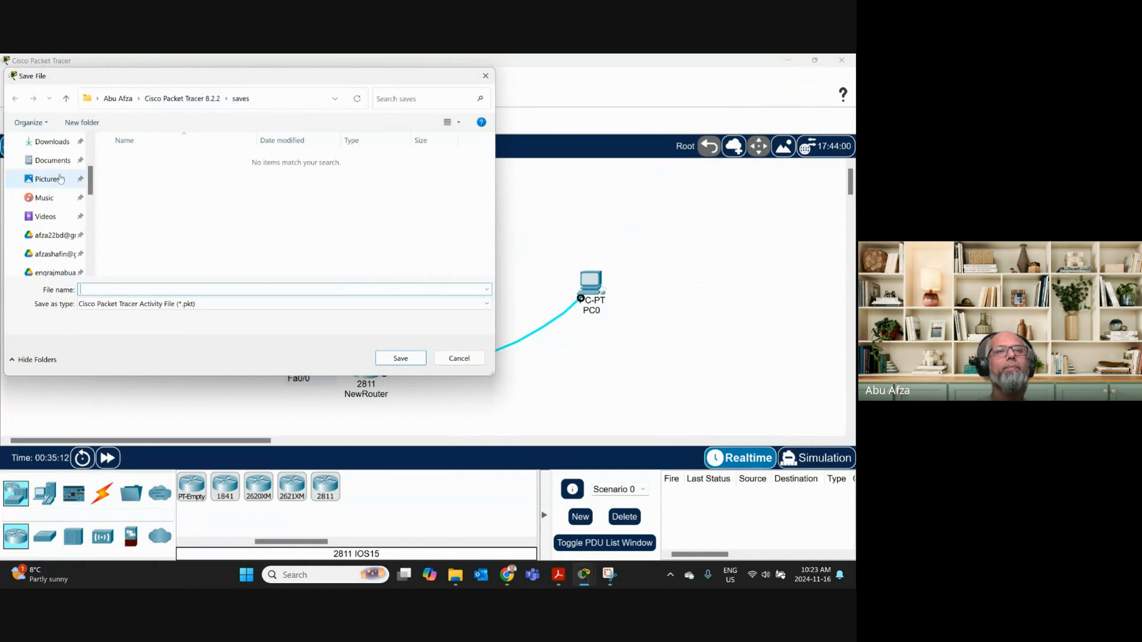
scroll(60, 178, up, 2)
scroll(62, 214, down, 2)
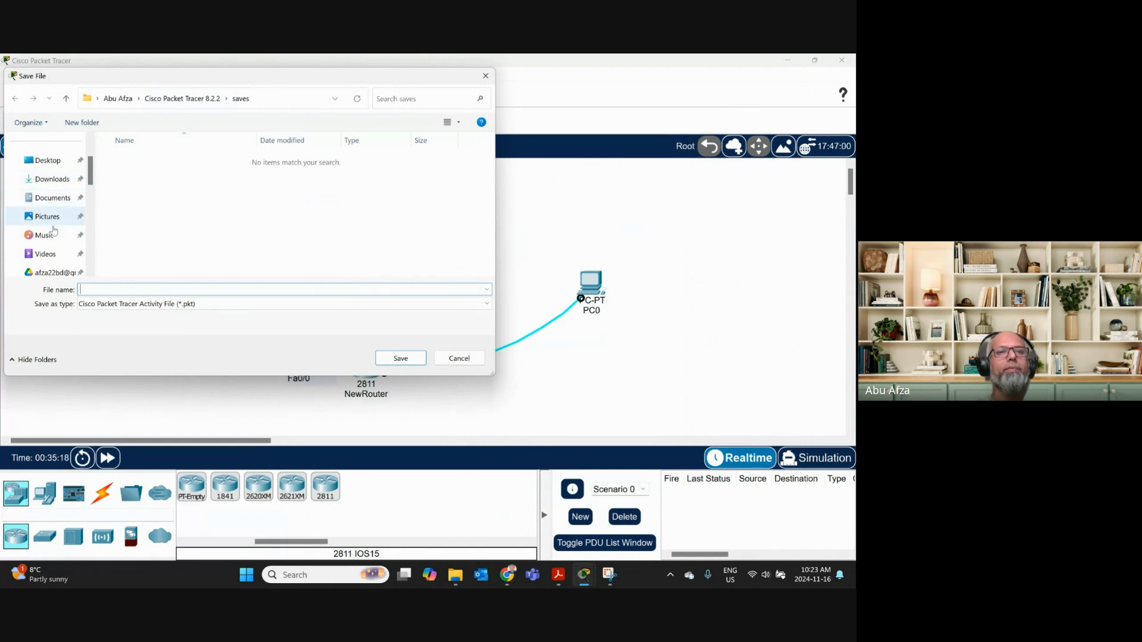
scroll(49, 223, down, 5)
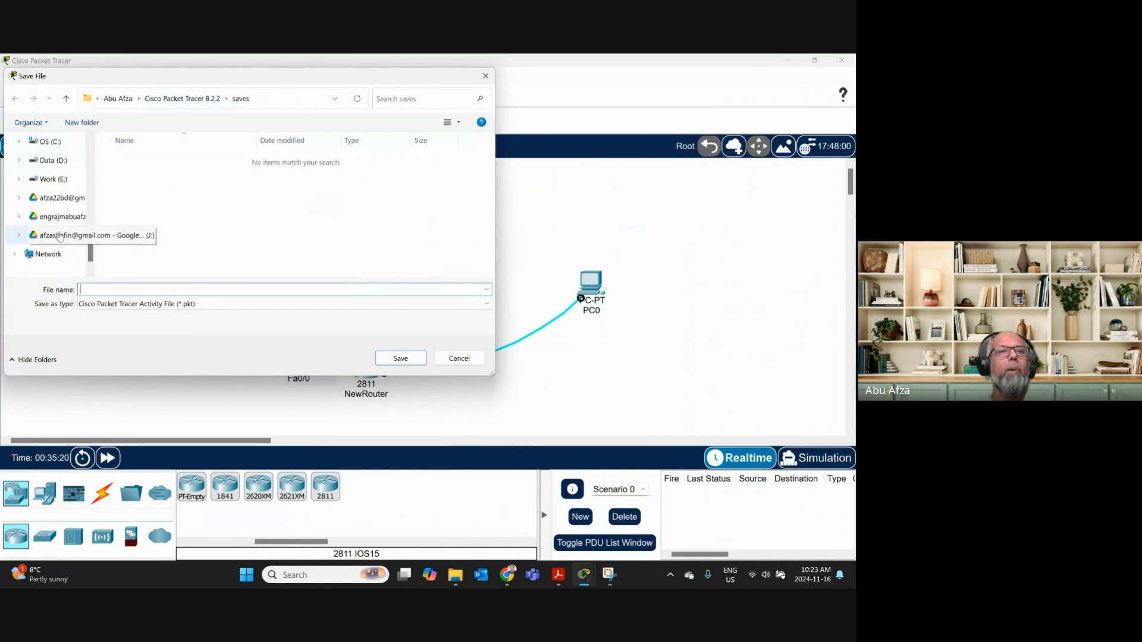
click(54, 179)
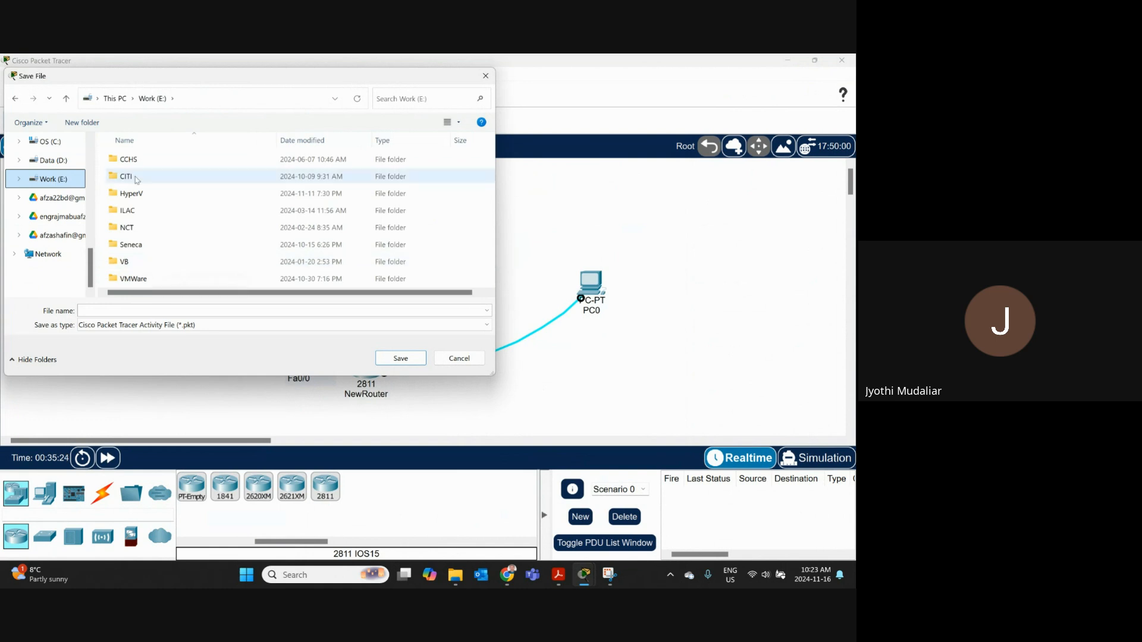
click(130, 211)
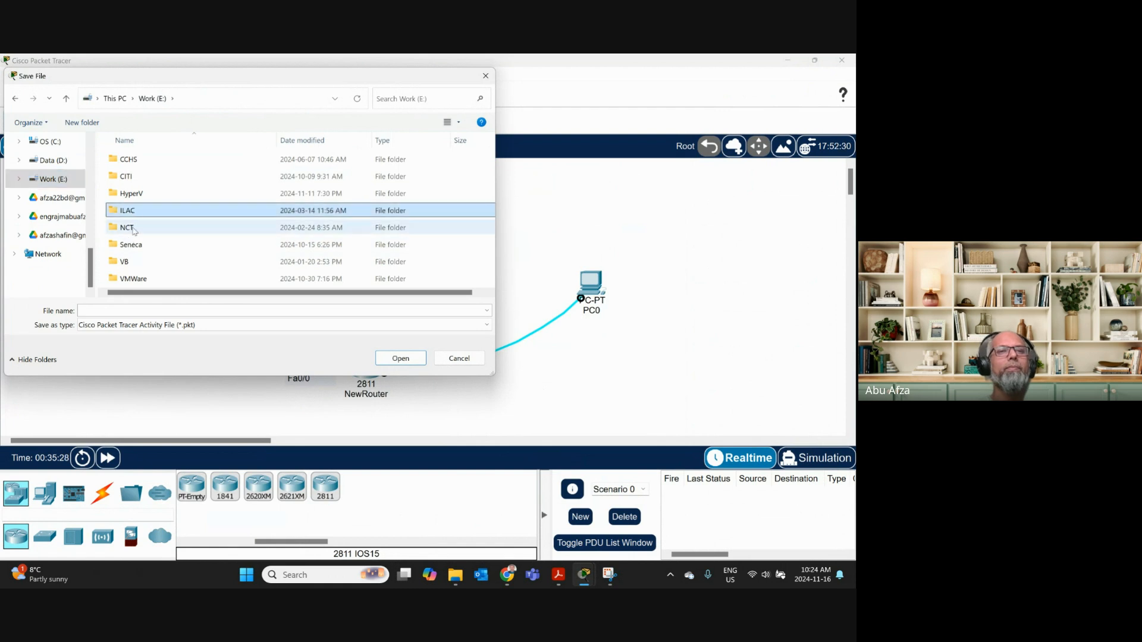
double_click(137, 175)
Create a new folder named 6.CCNP_ENARSI inside the CITI folder and open it.
right_click(149, 251)
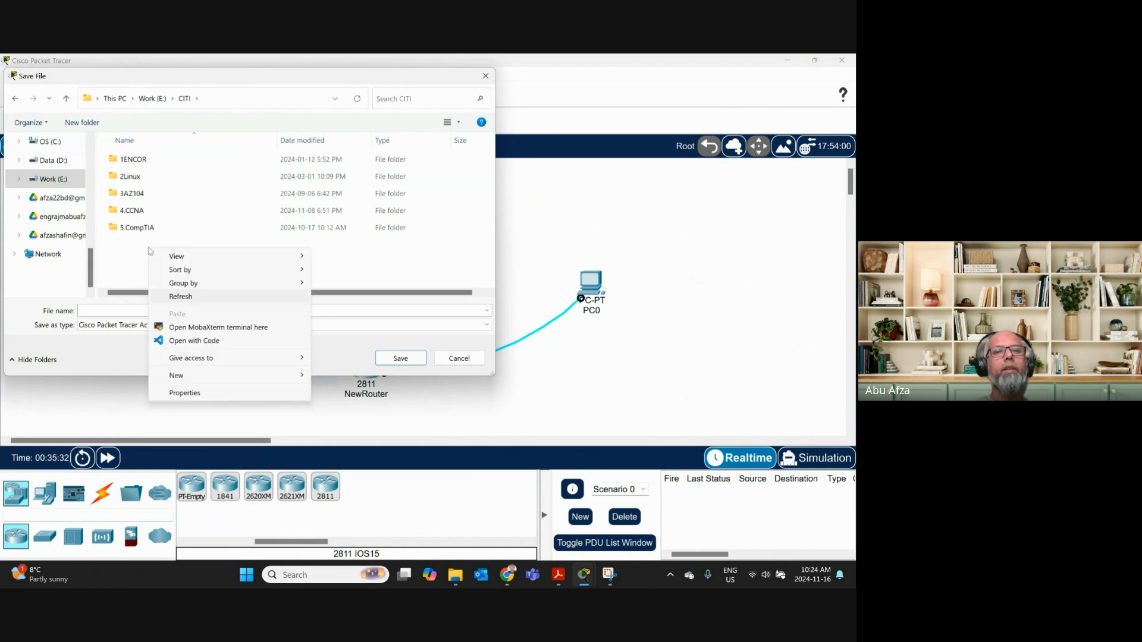
click(333, 379)
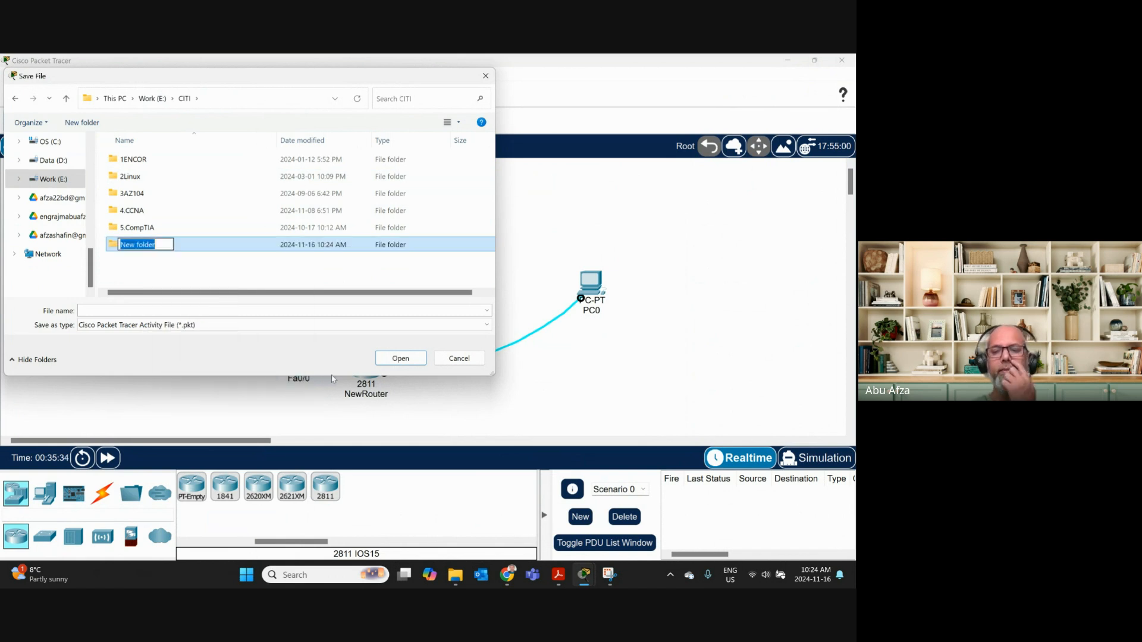
text(6)
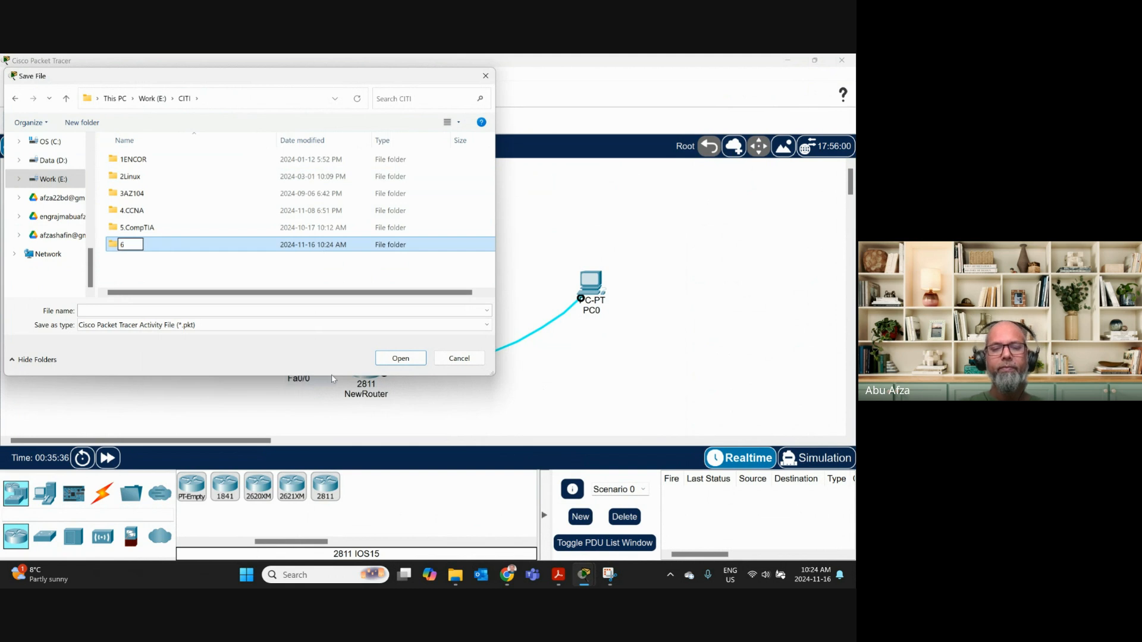
text(.CCNP)
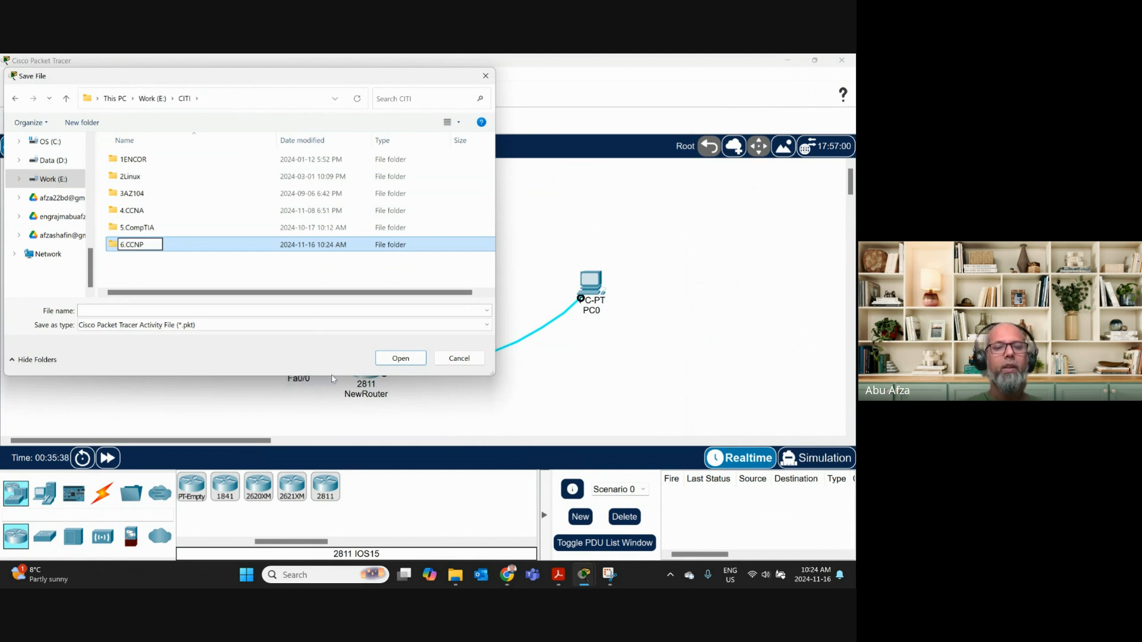
text(ENARSI)
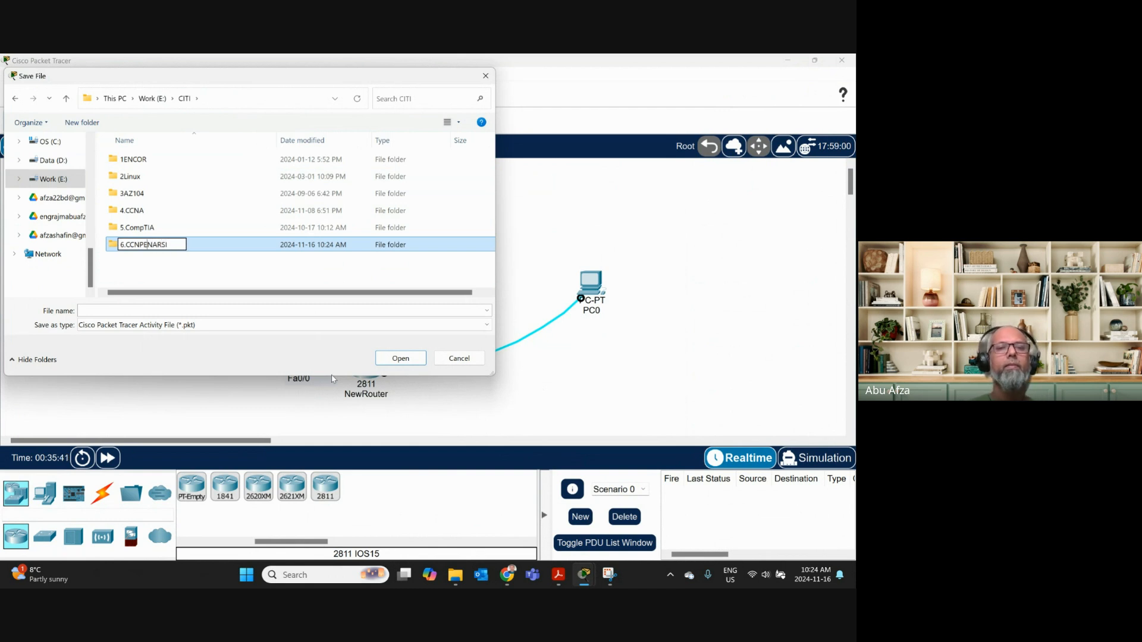
key(Left)
key(Left)
key(Left)
key(Left)
key(Left)
text(_)
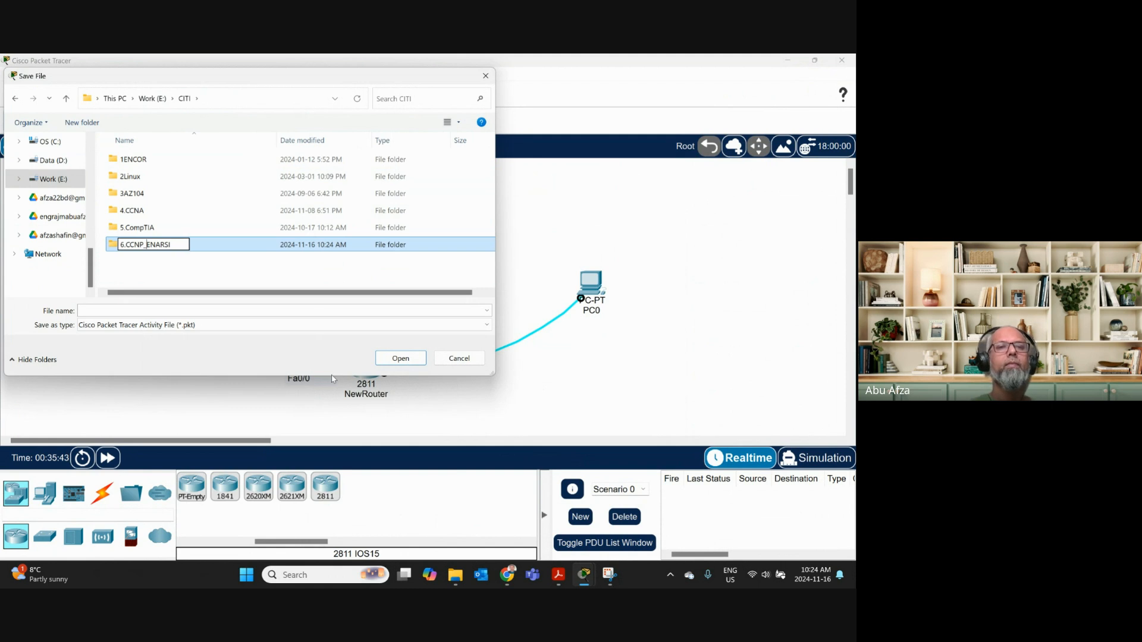
key(Return)
key(Return)
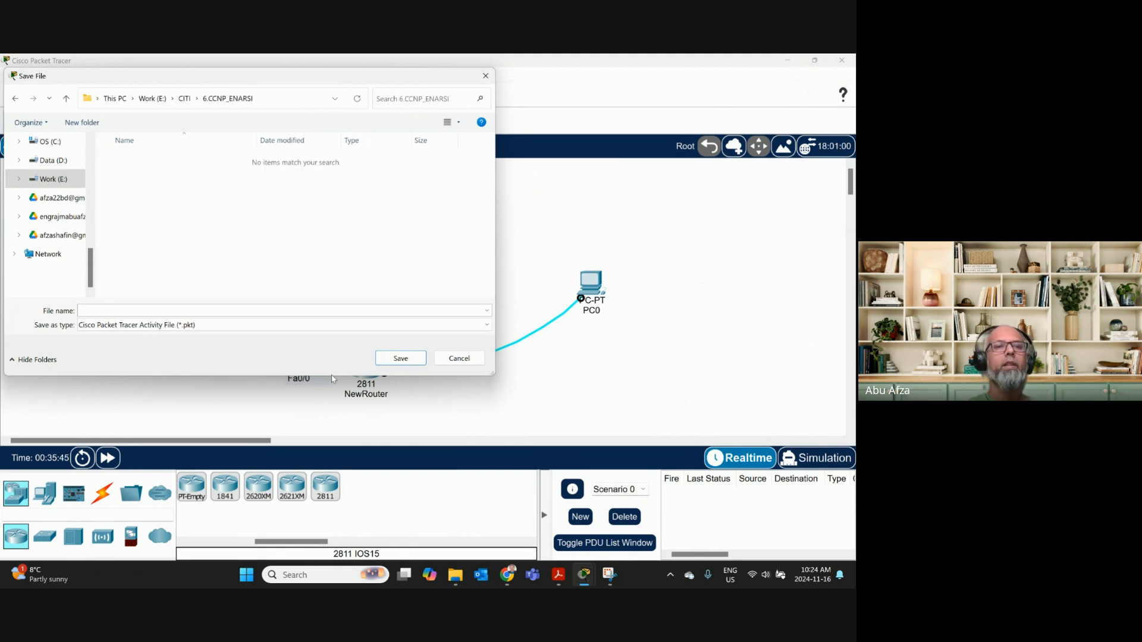
Save the topology in the 6.CCNP_ENARSI folder under the file name 1.TFTP.
click(93, 307)
text(1.)
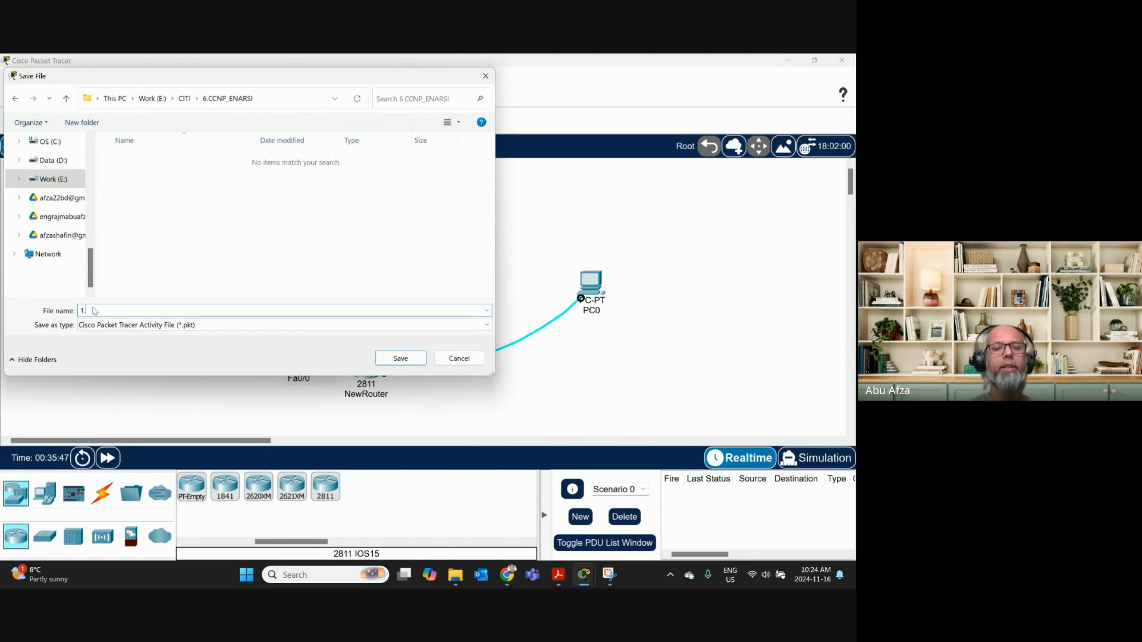
text(TFTP)
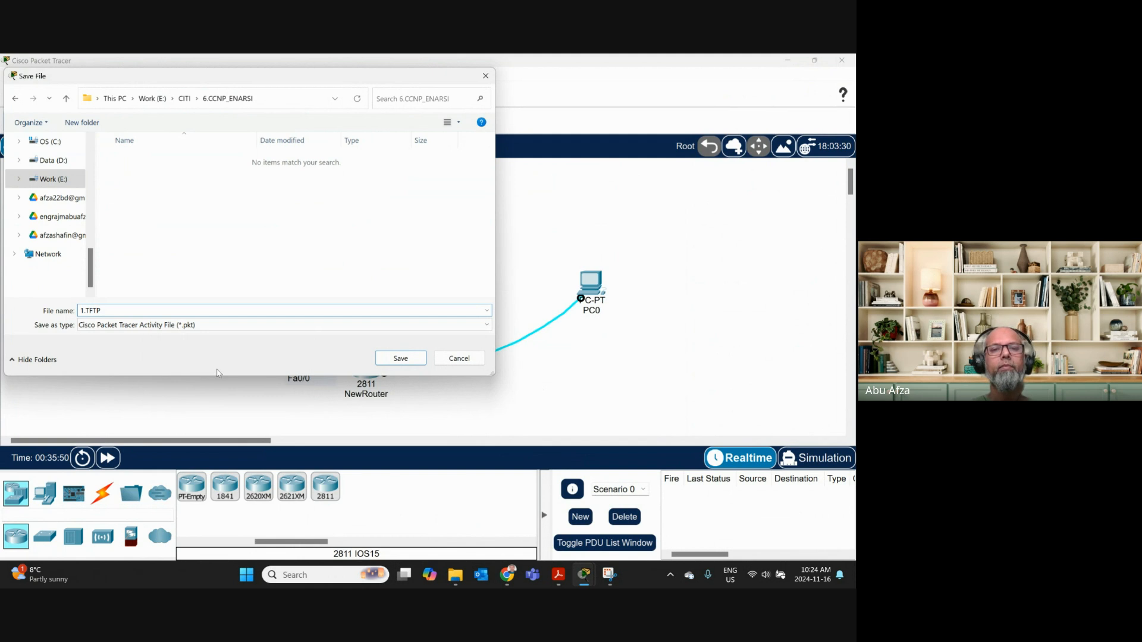
click(401, 358)
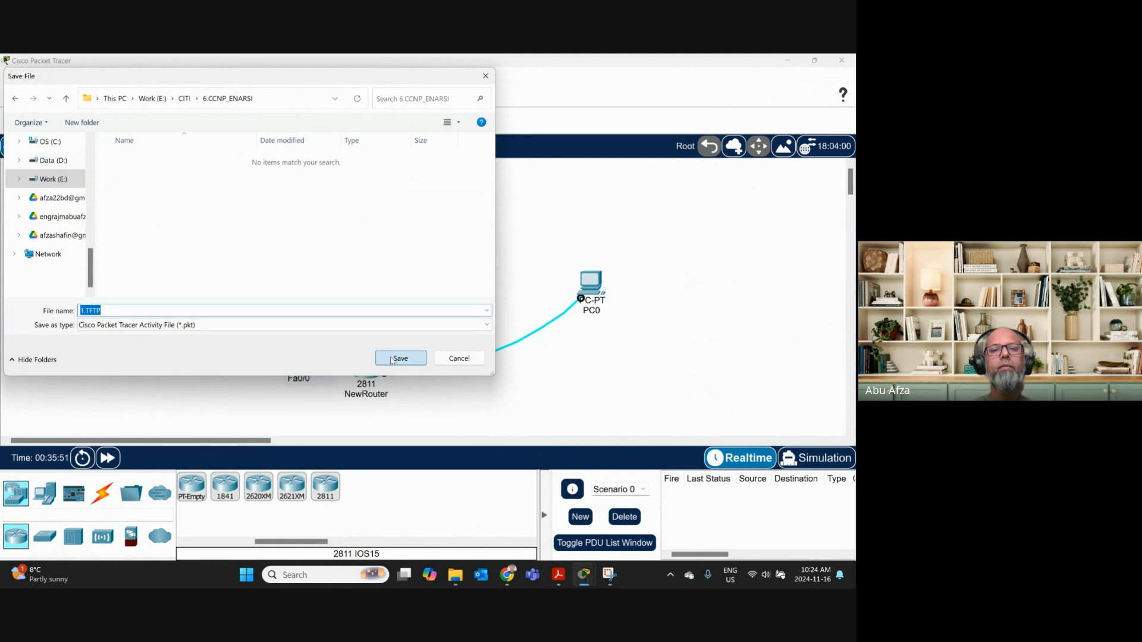
Bring PC0's terminal back up, find the show ip interface brief command in its history, and widen the PC0 window.
mouse_move(605, 586)
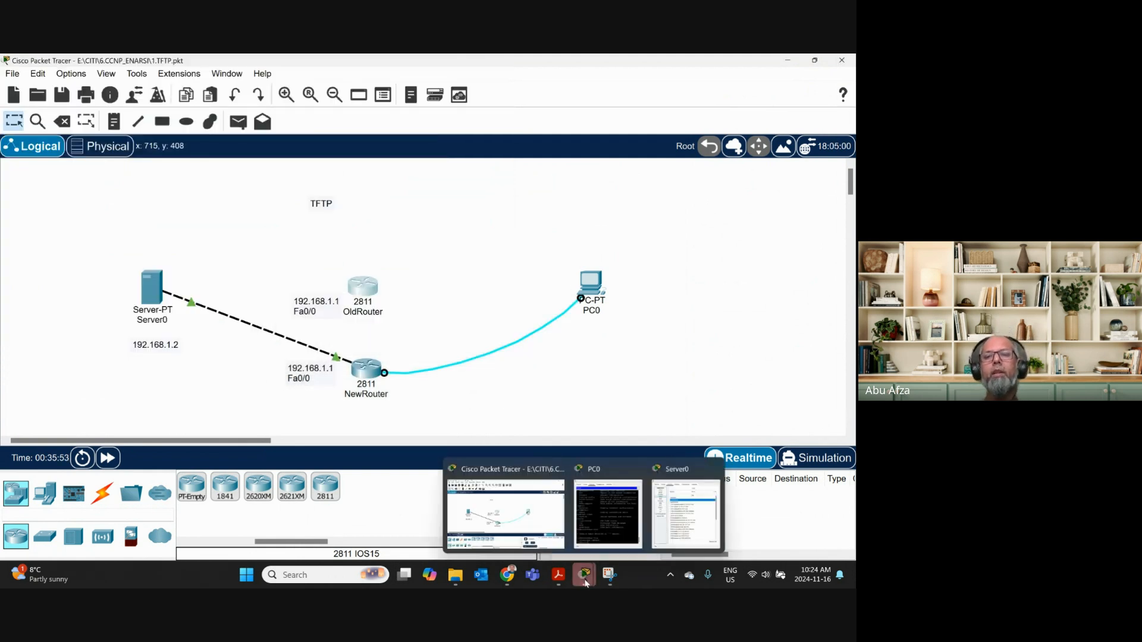
click(607, 513)
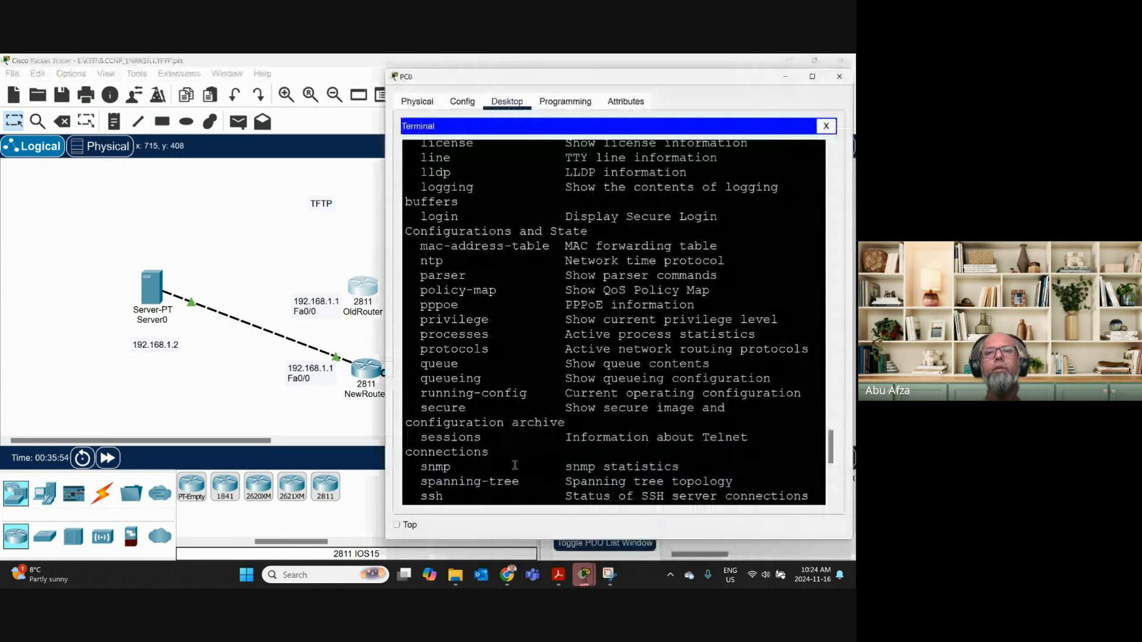
scroll(501, 356, up, 8)
scroll(502, 356, down, 15)
key(Return)
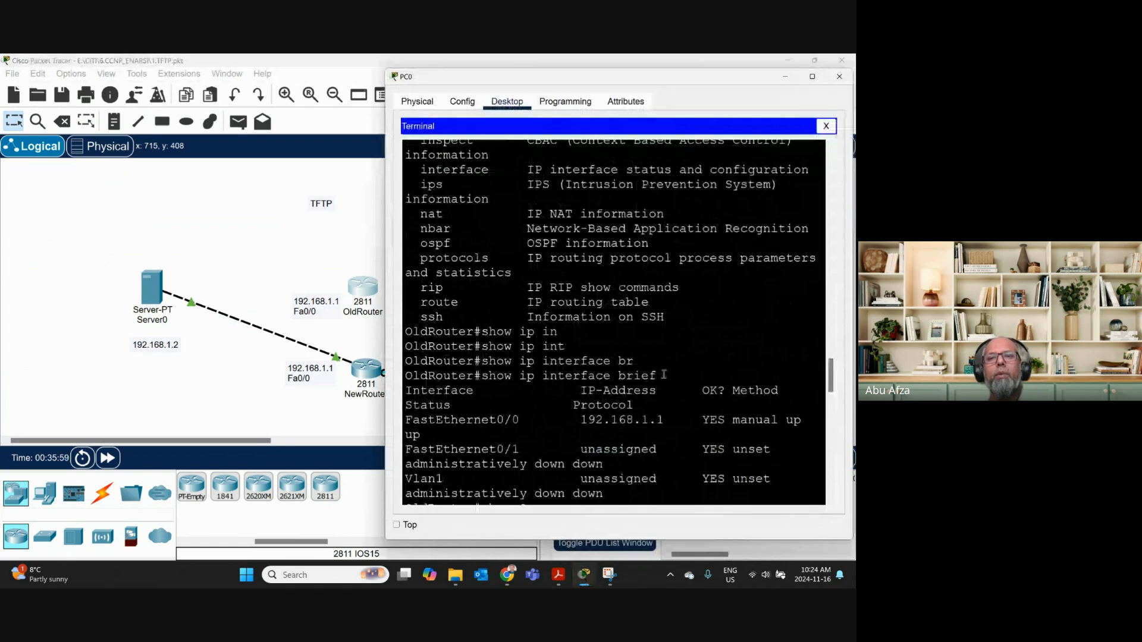
drag(663, 375, 481, 376)
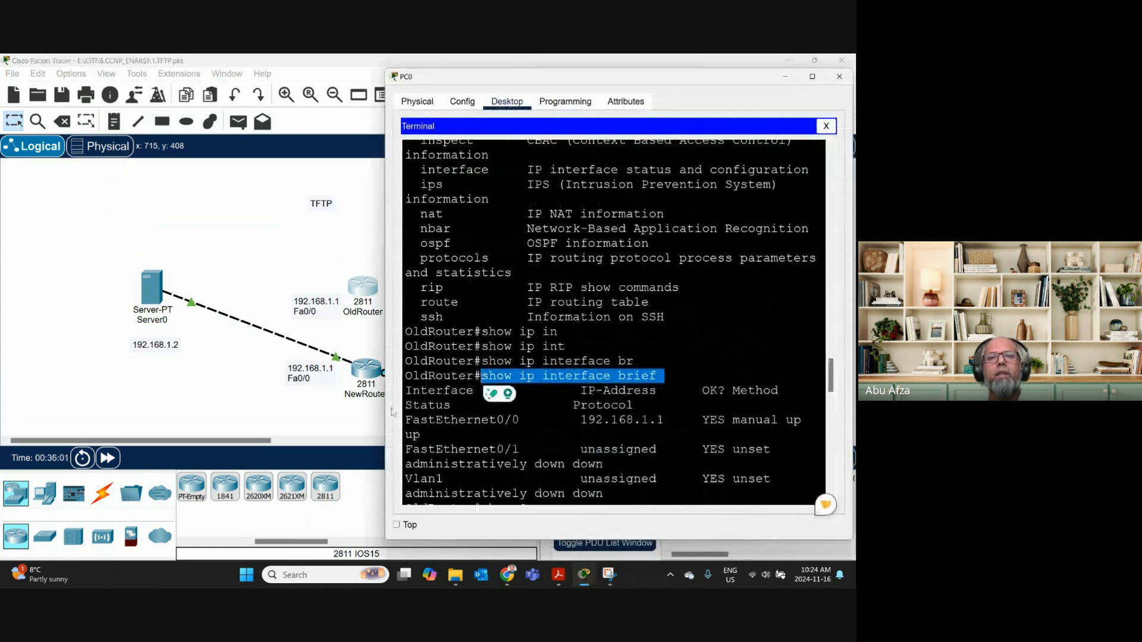
drag(383, 410, 143, 413)
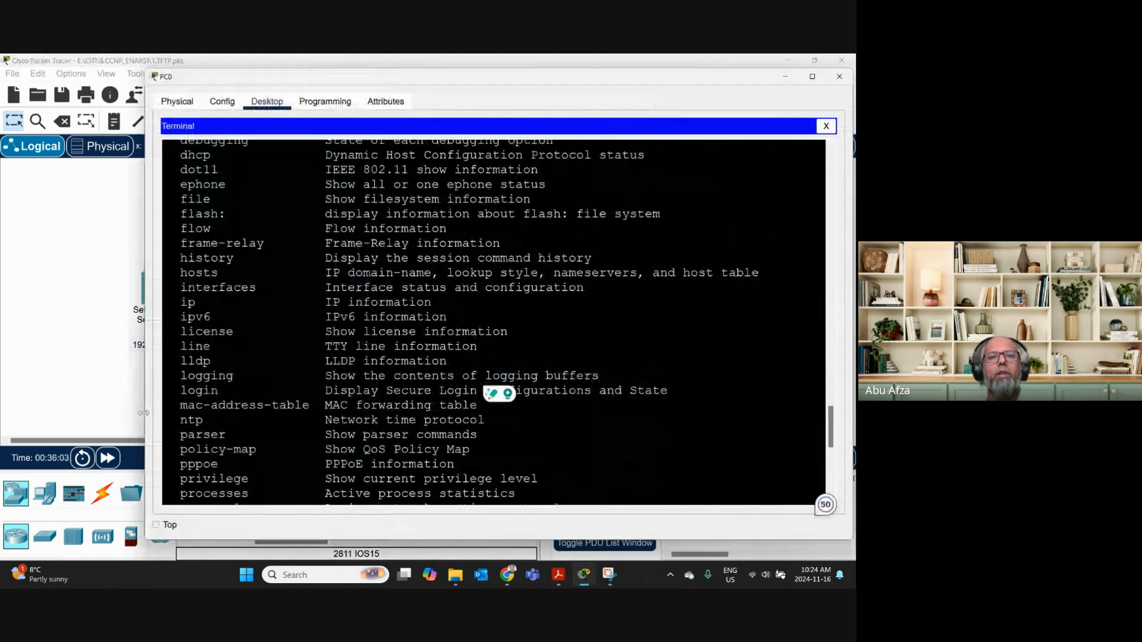
Examine the FastEthernet0/0 address and status in OldRouter's show ip interface brief output.
scroll(374, 366, up, 10)
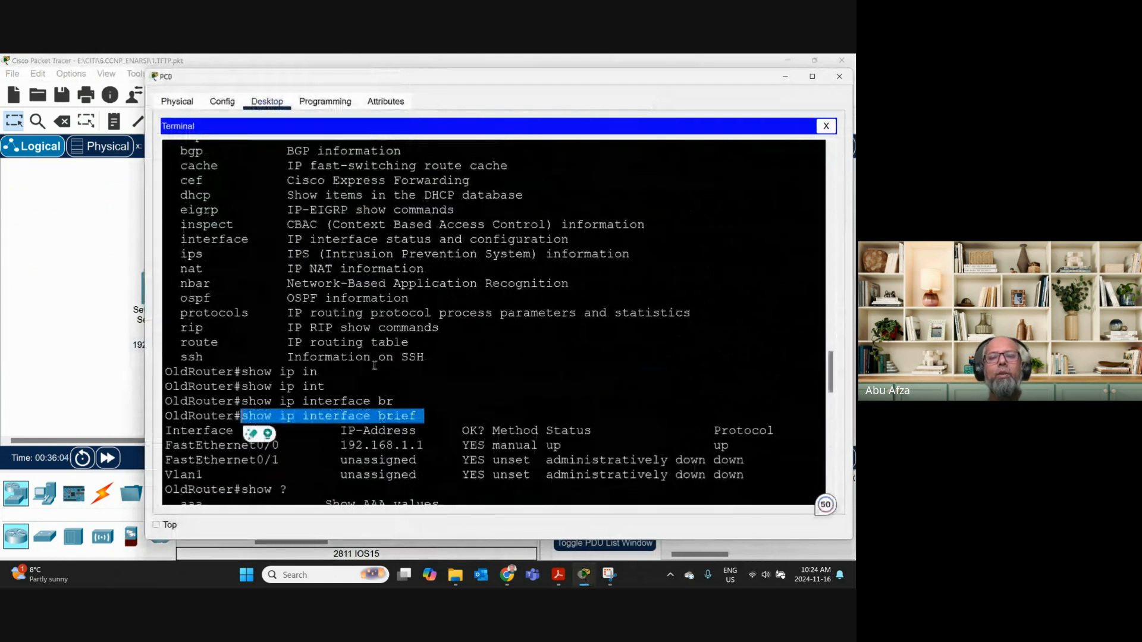
click(416, 328)
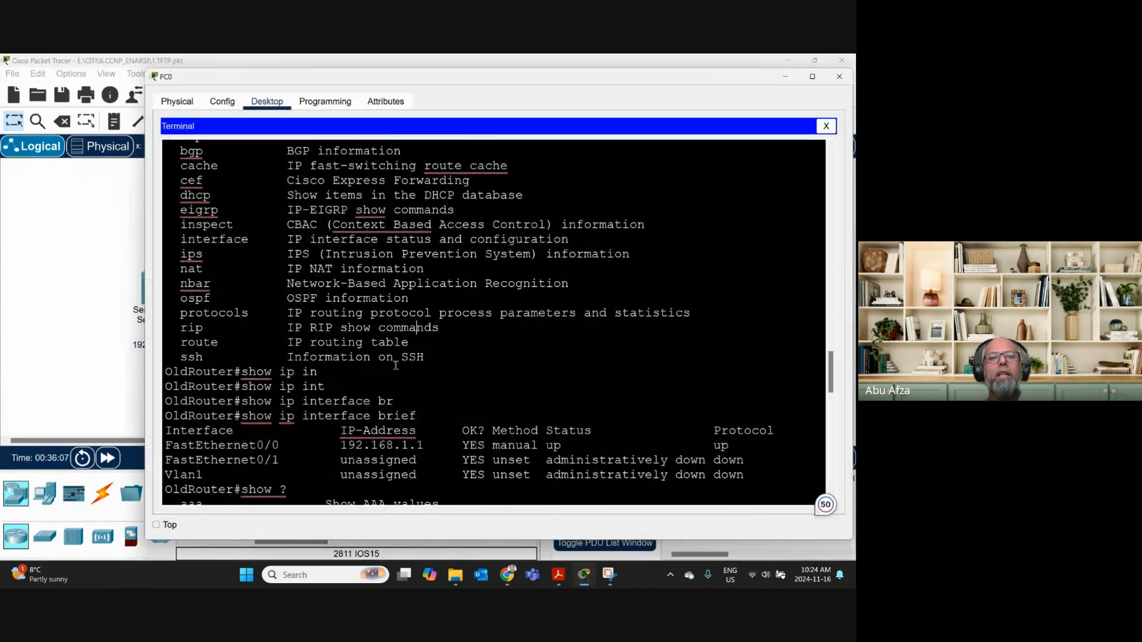
click(332, 416)
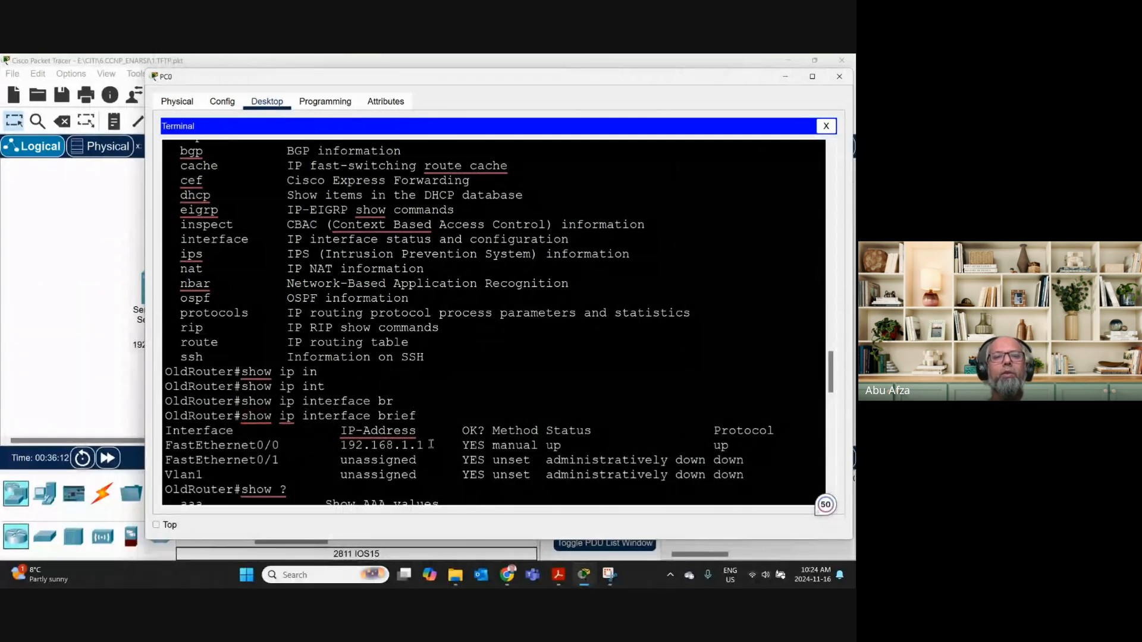
drag(431, 445, 166, 446)
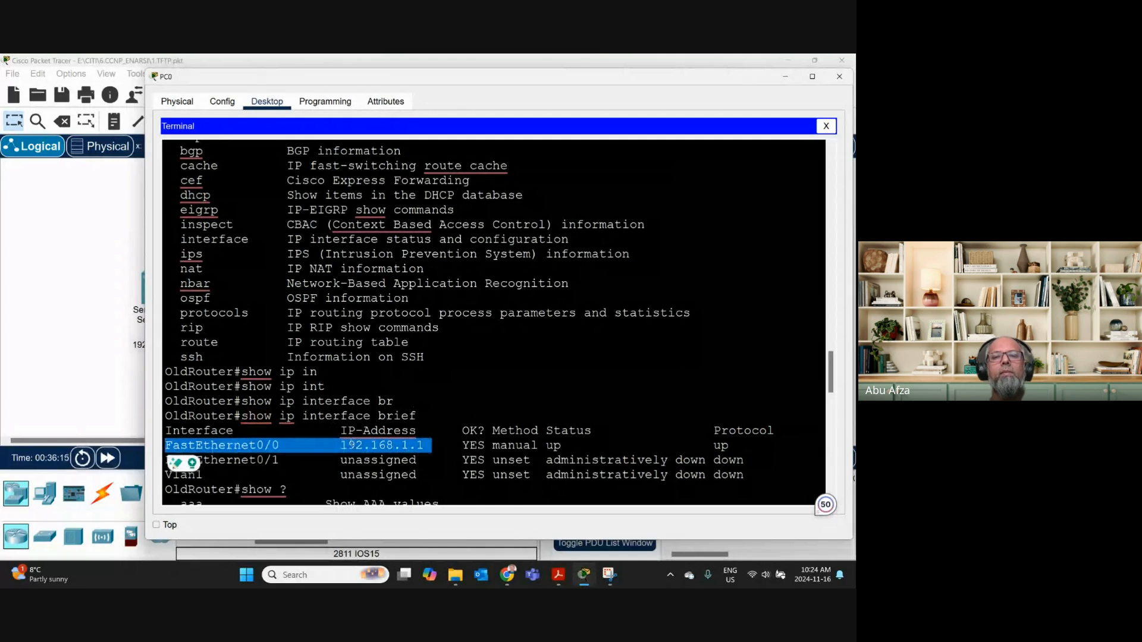
drag(752, 444, 166, 445)
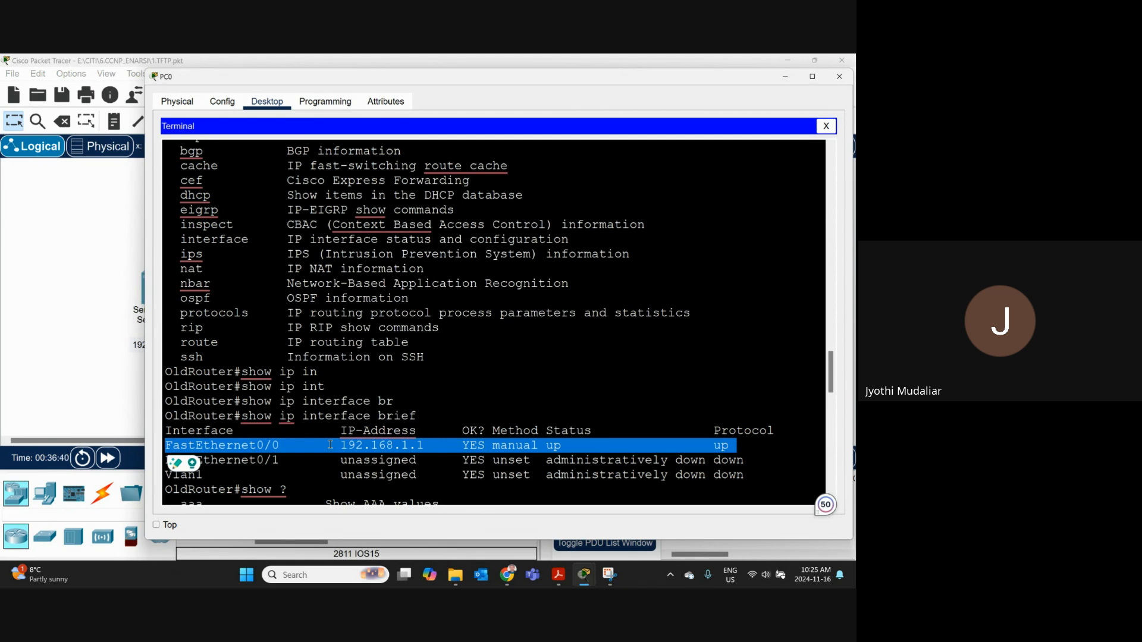
click(271, 415)
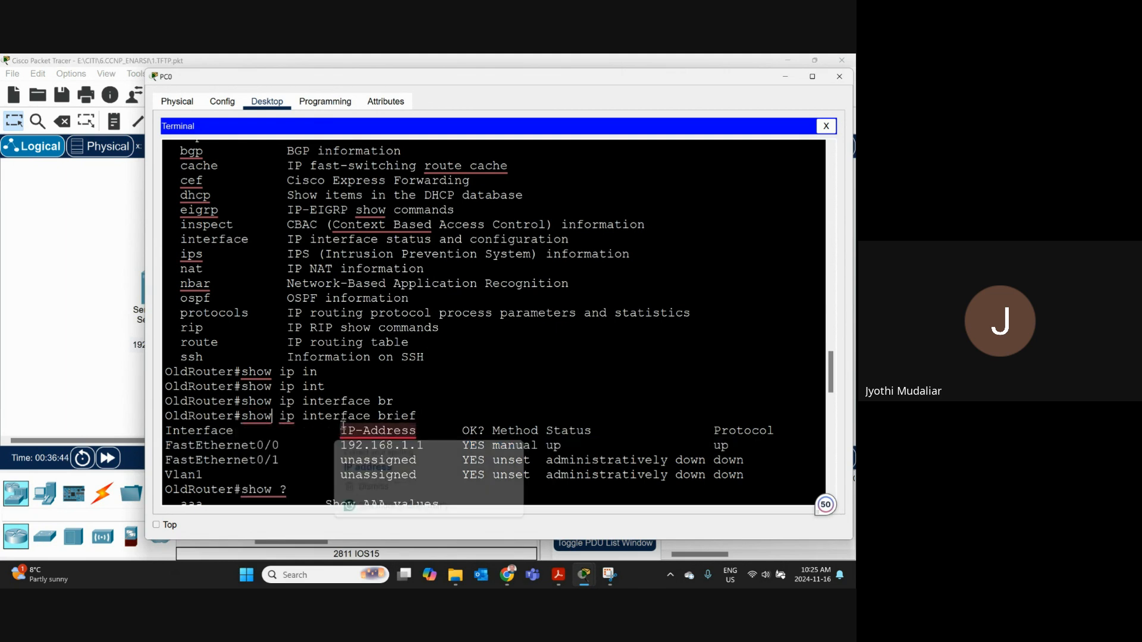
Return to the OldRouter prompt and display the context help for the show file command.
scroll(304, 427, down, 15)
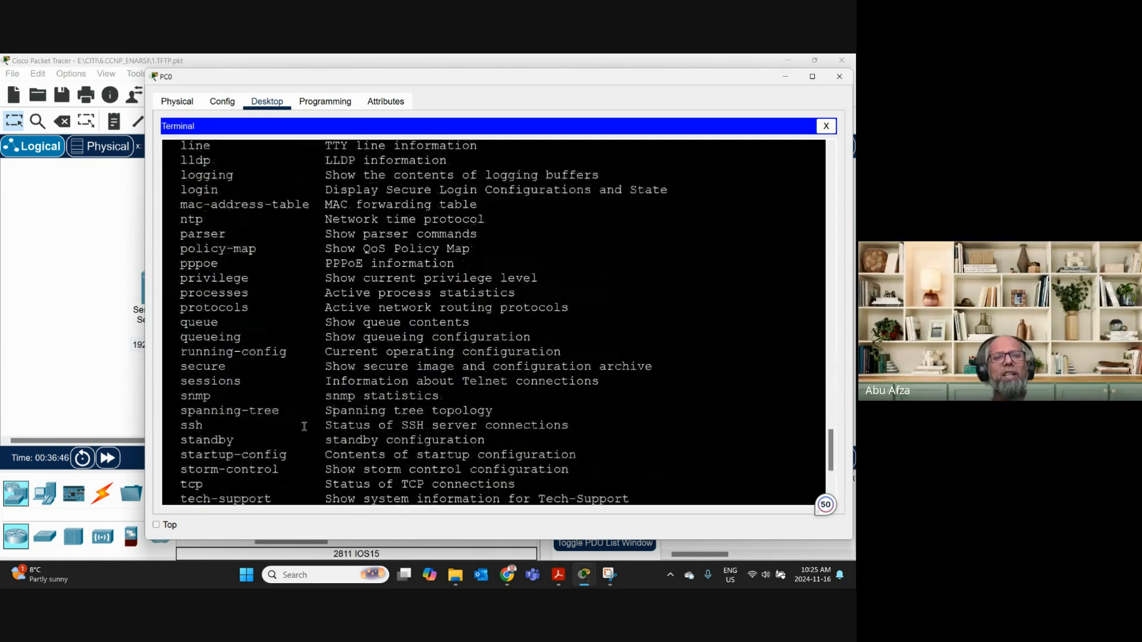
text(sile)
key(Return)
text(show file)
key(Return)
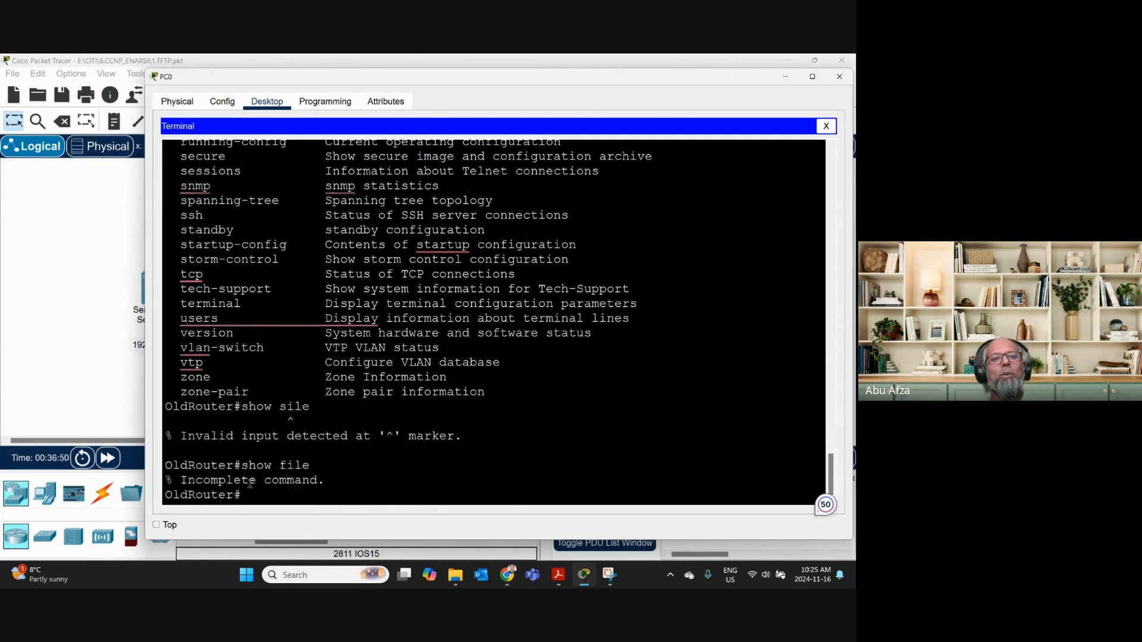
key(Up)
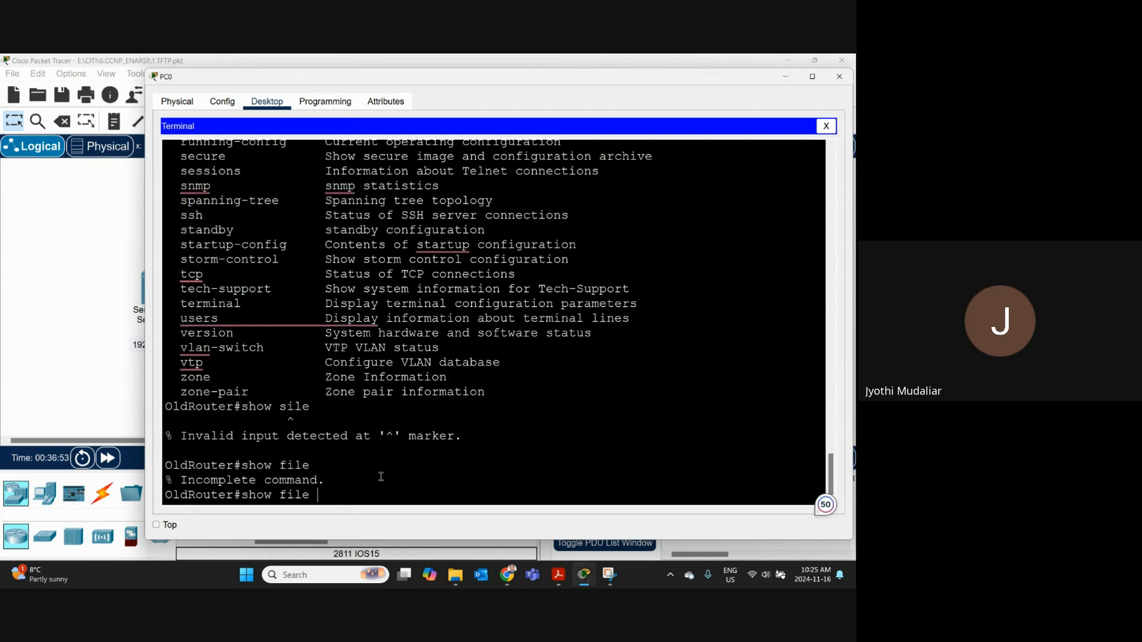
text(?)
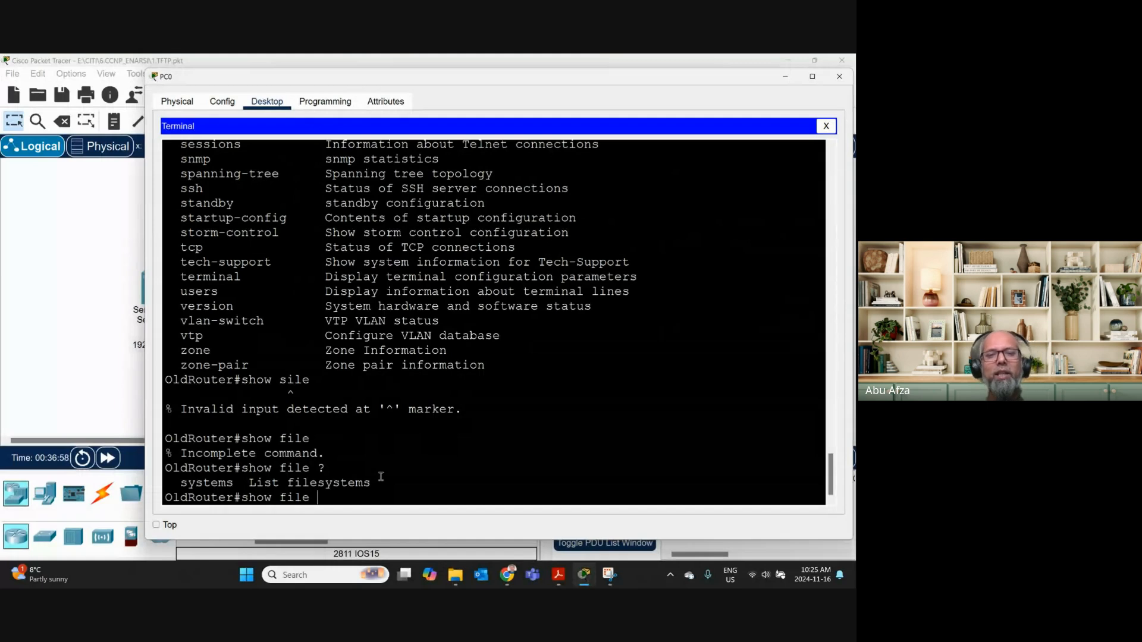
text(f)
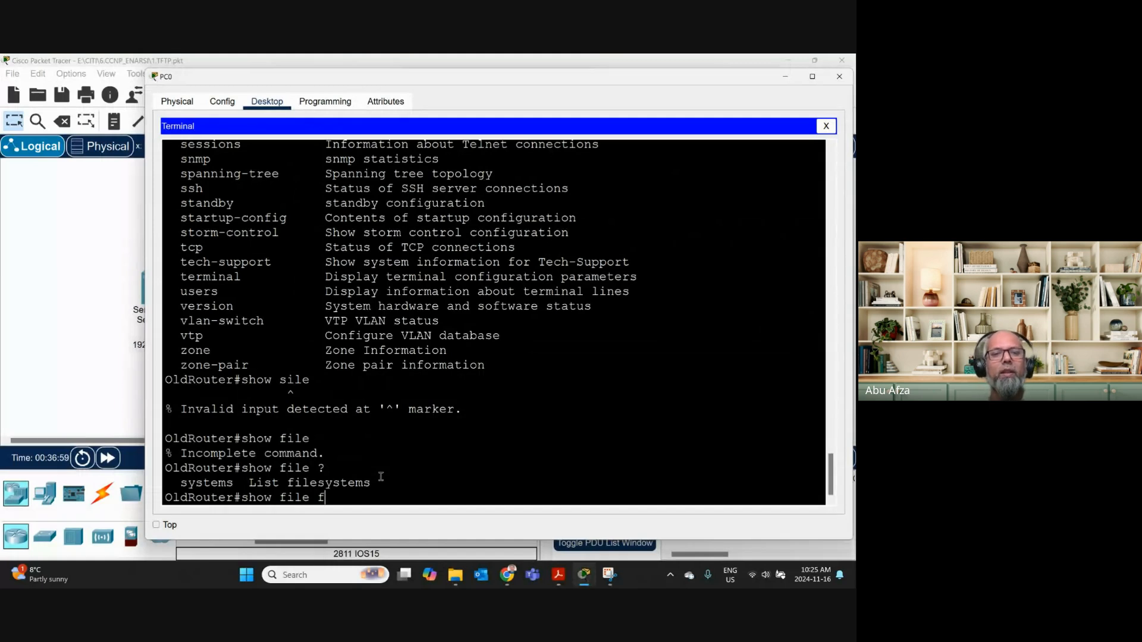
text(il)
key(Tab)
text(e)
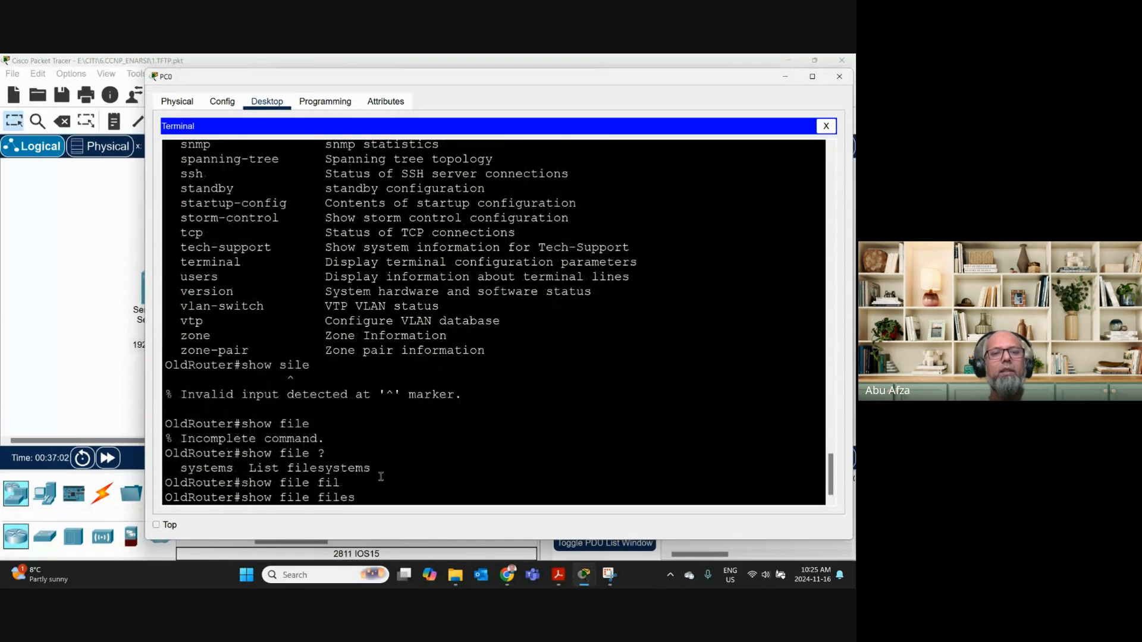
key(Tab)
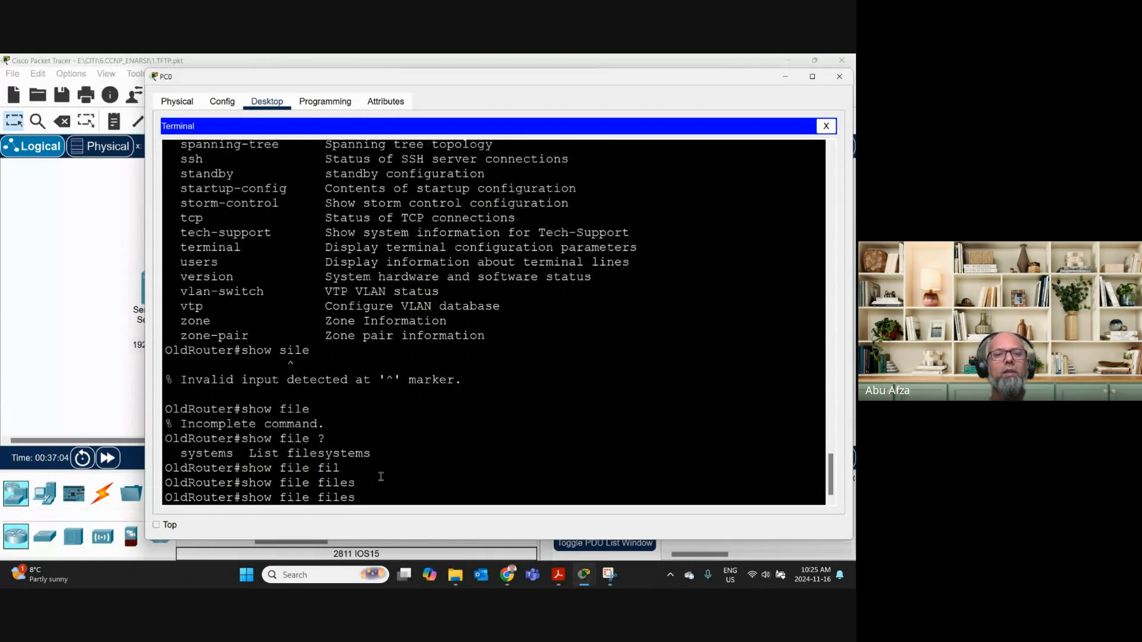
key(BackSpace)
key(BackSpace)
key(BackSpace)
key(BackSpace)
key(BackSpace)
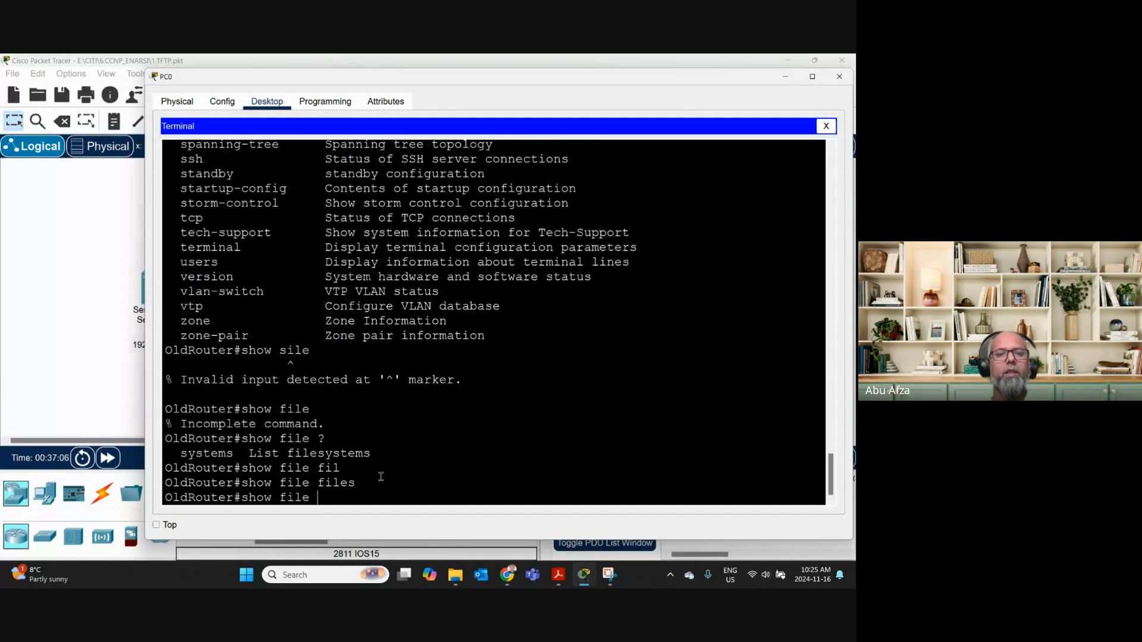
Run show file systems on OldRouter to list its file systems.
text(syst)
key(Tab)
key(Return)
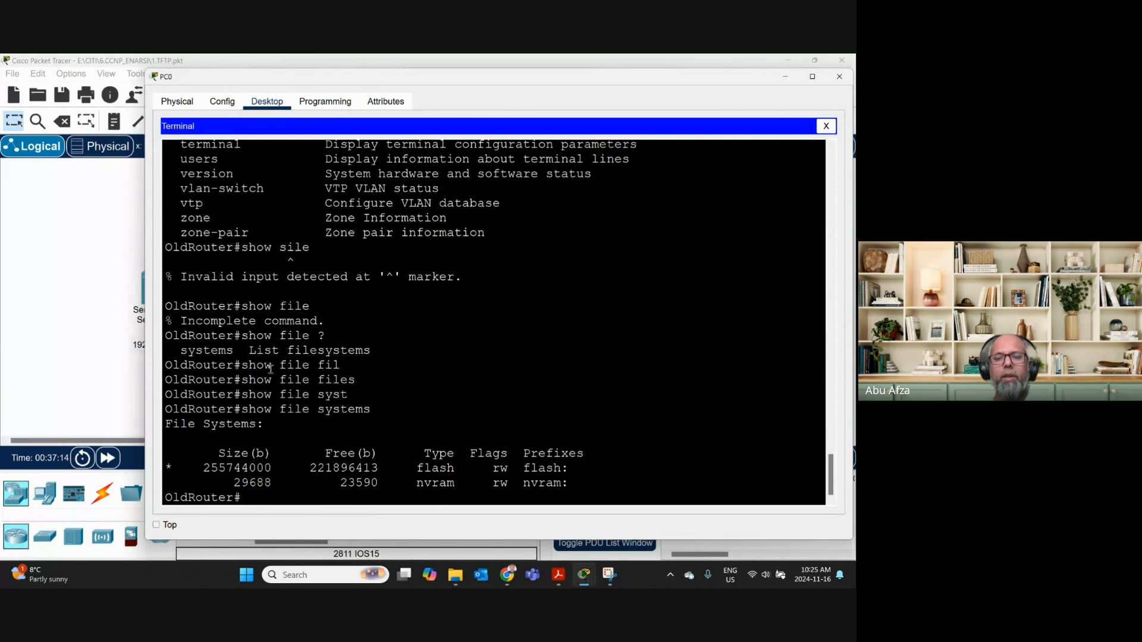
Try to run show file List on OldRouter by editing the previous show file systems command.
key(Up)
key(BackSpace)
key(BackSpace)
key(BackSpace)
key(BackSpace)
key(BackSpace)
key(BackSpace)
key(BackSpace)
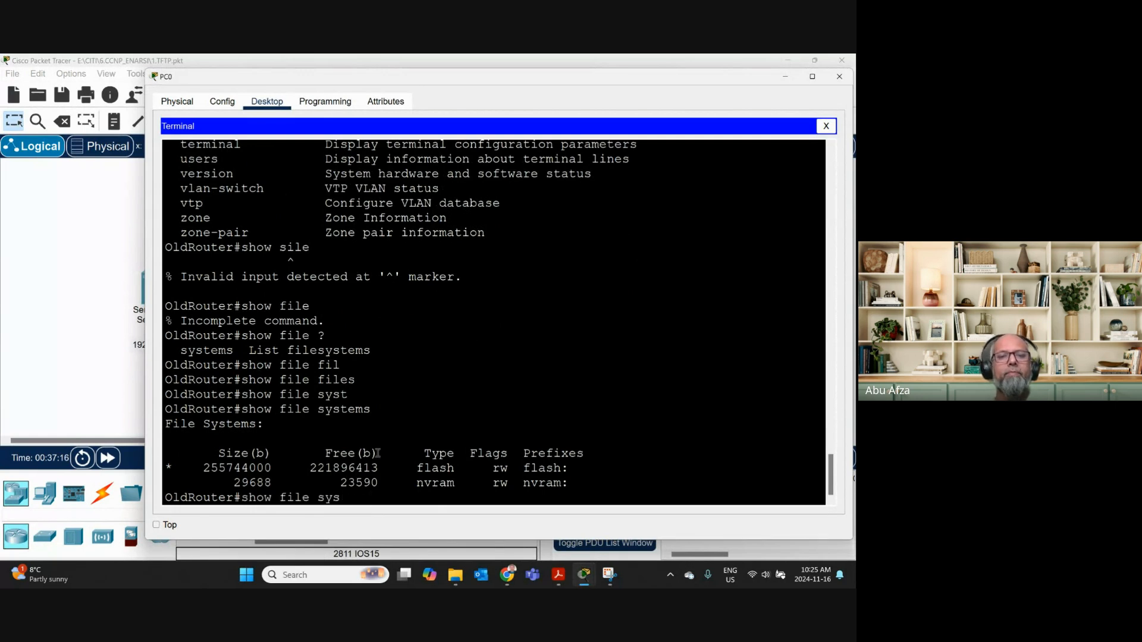
text(Li)
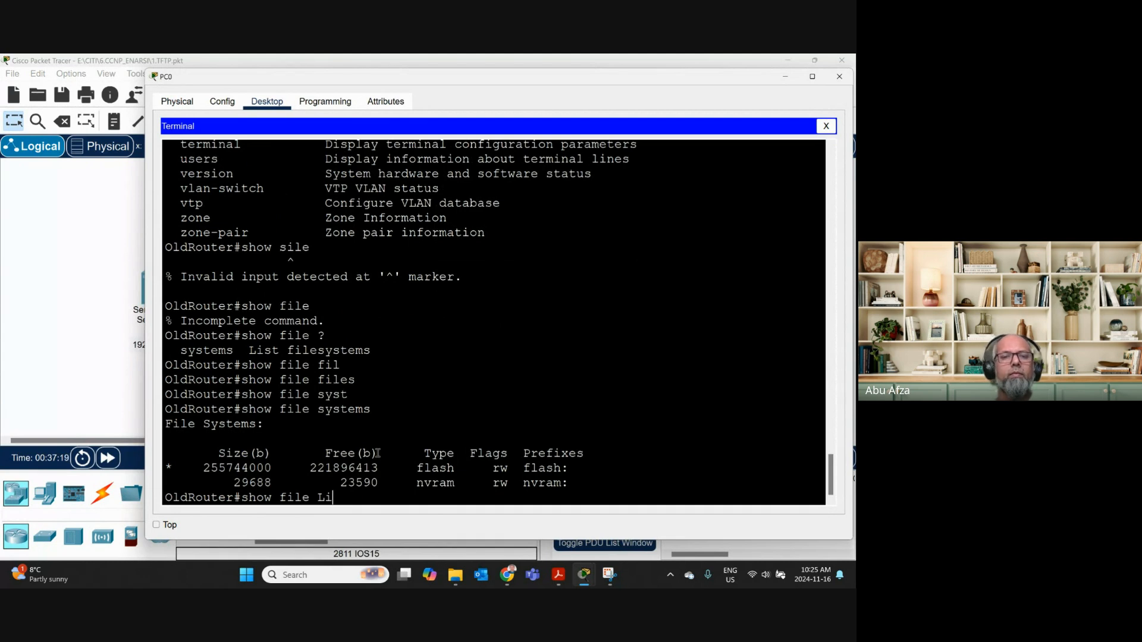
key(Tab)
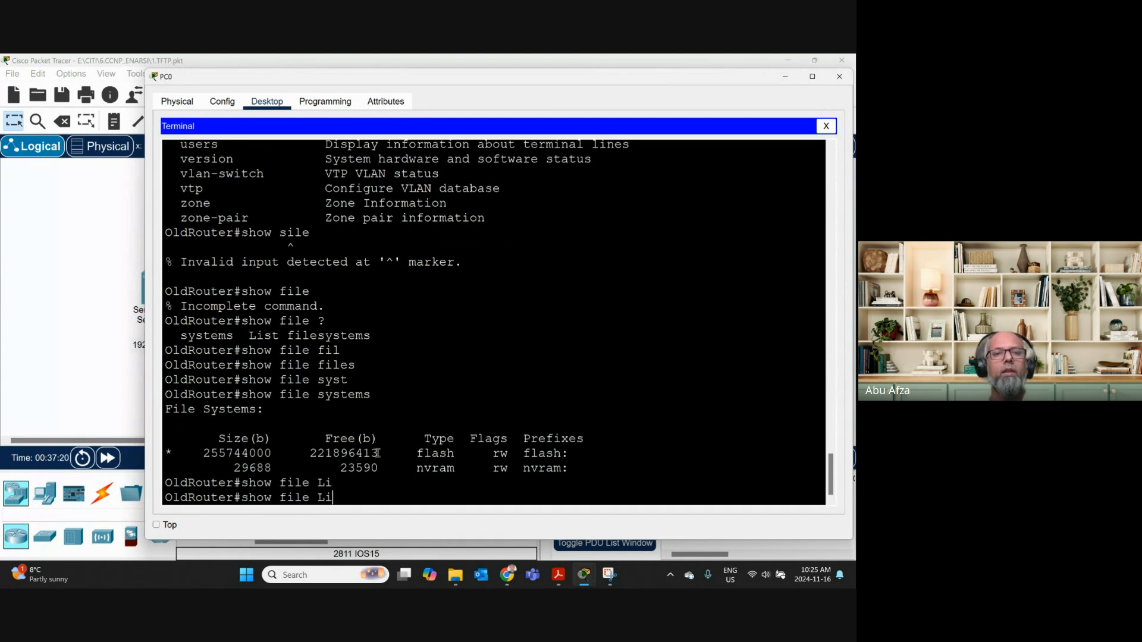
text(st)
key(Return)
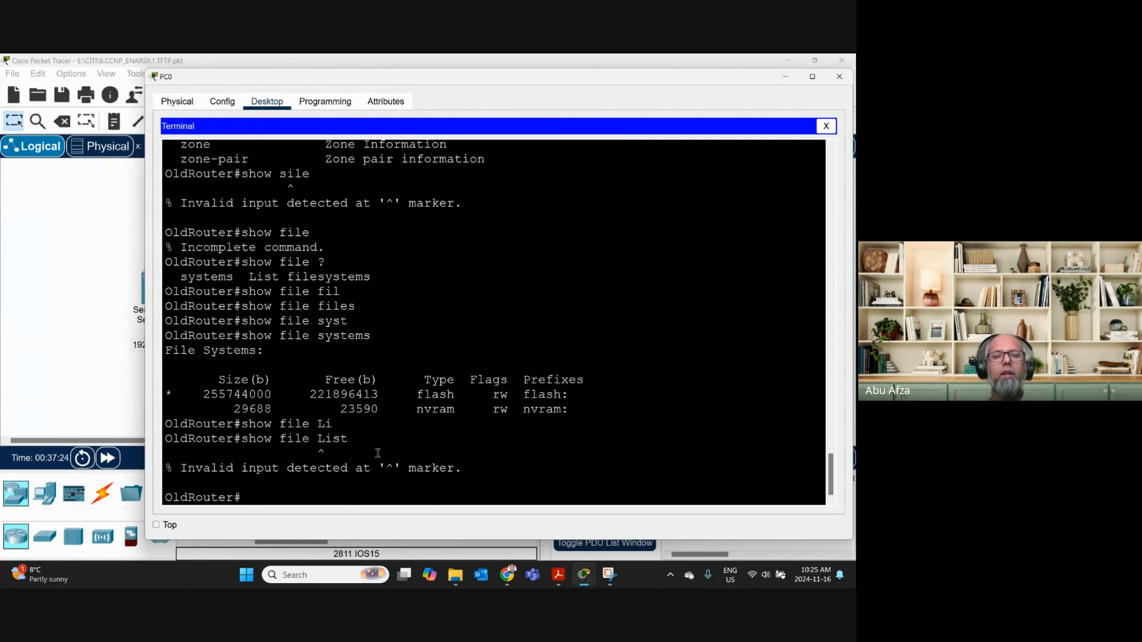
Cut the recalled command back to show file and highlight the flash row in OldRouter's file systems listing.
key(Up)
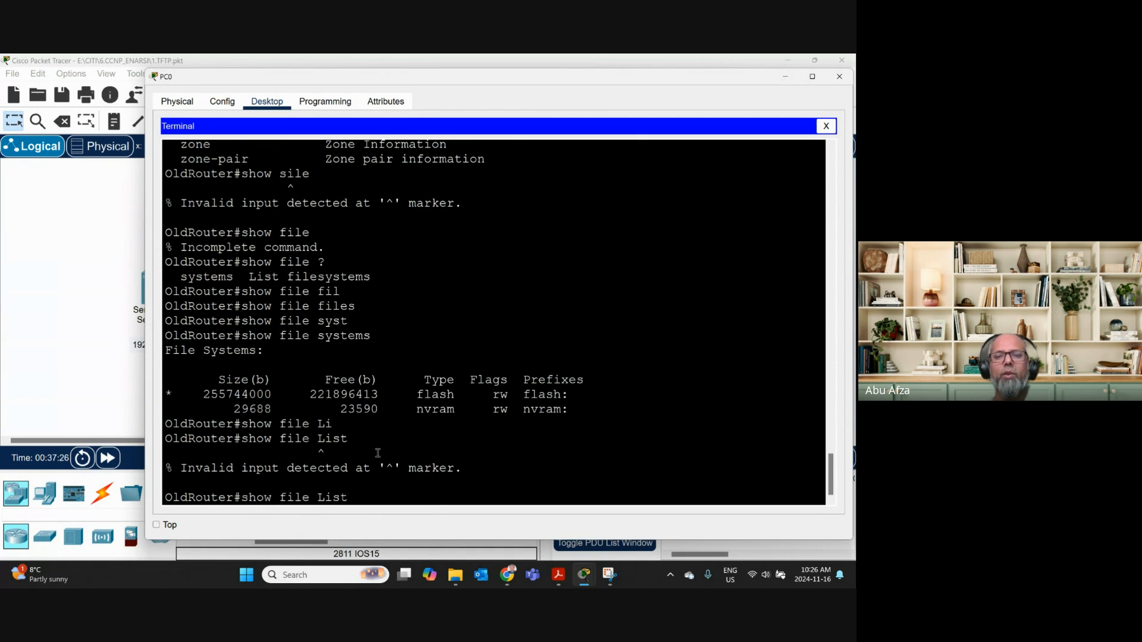
key(BackSpace)
key(BackSpace)
key(BackSpace)
key(BackSpace)
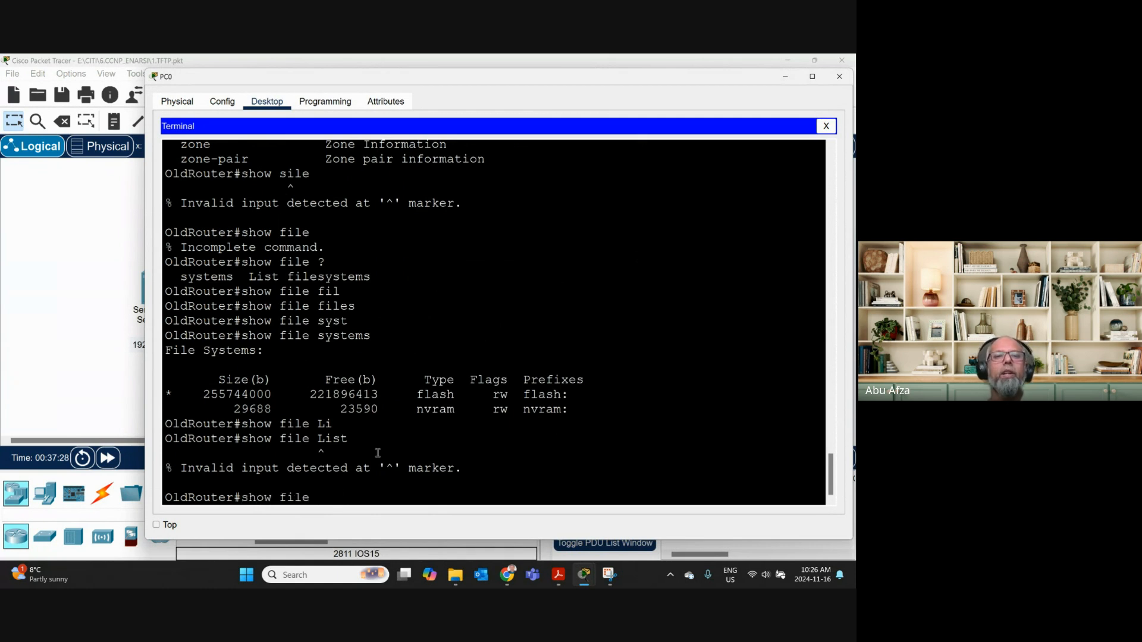
triple_click(215, 397)
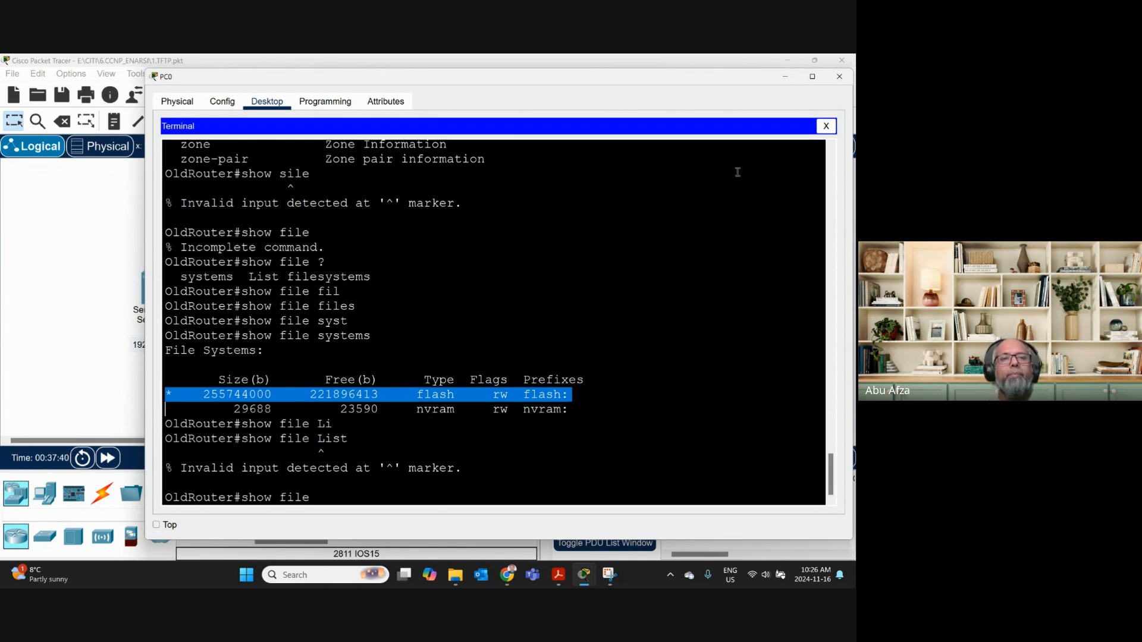
Close the PC0 window and save the TFTP lab file.
click(839, 77)
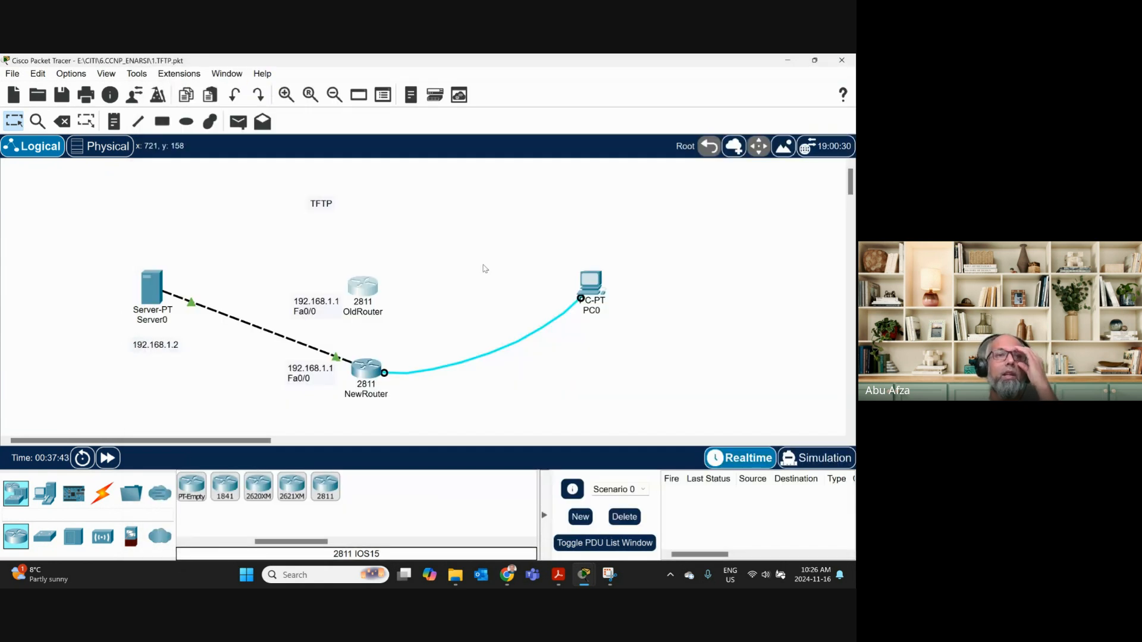
click(60, 94)
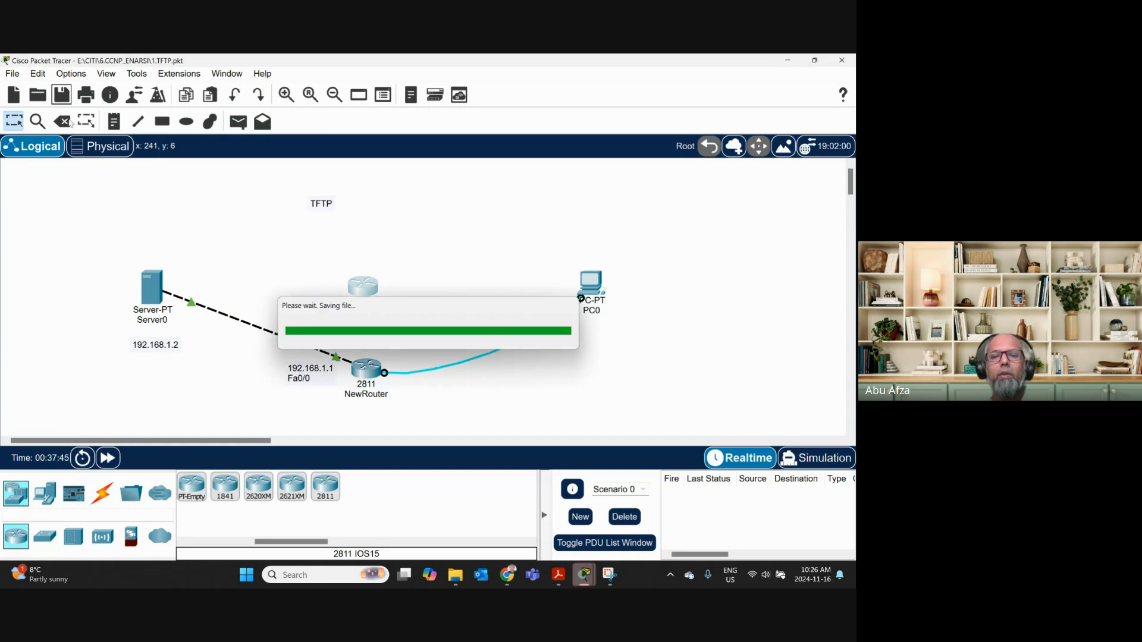
Switch to Chrome and try to upload the two chosen PDFs to the 300-410 Enterprise CCNP - ENARSI course, cancelling the upload.
mouse_move(507, 574)
click(602, 521)
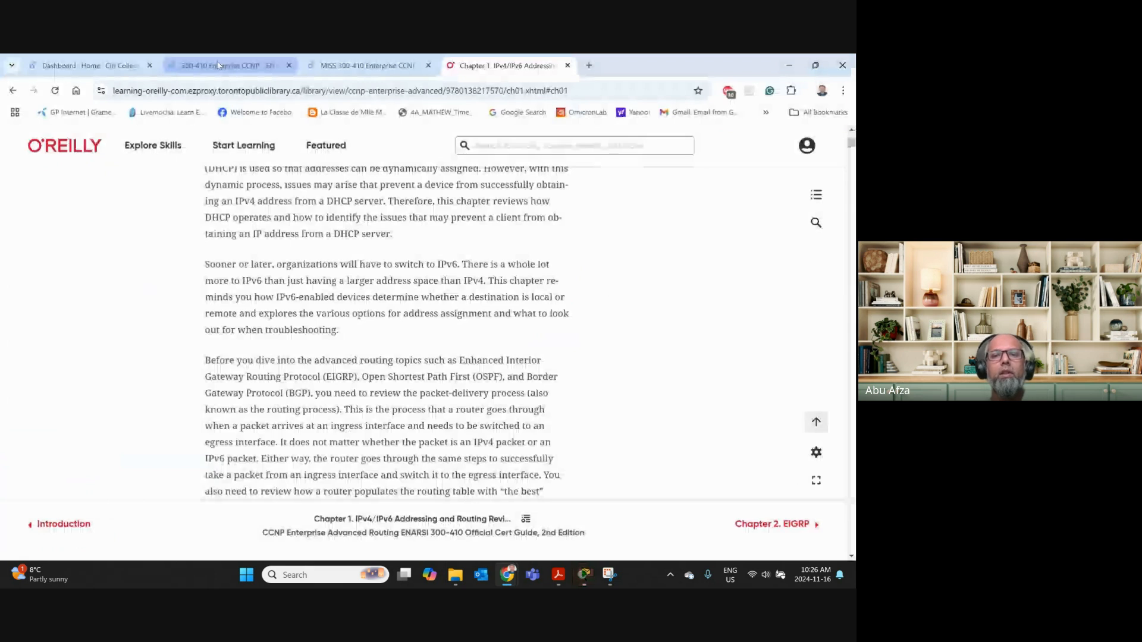
click(218, 66)
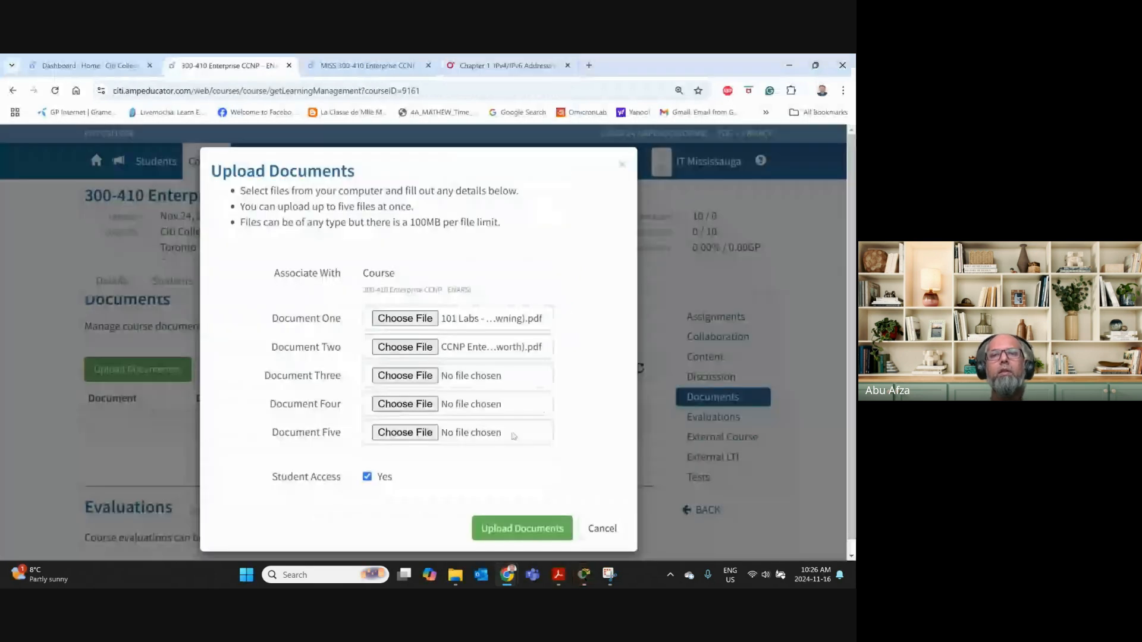
click(521, 529)
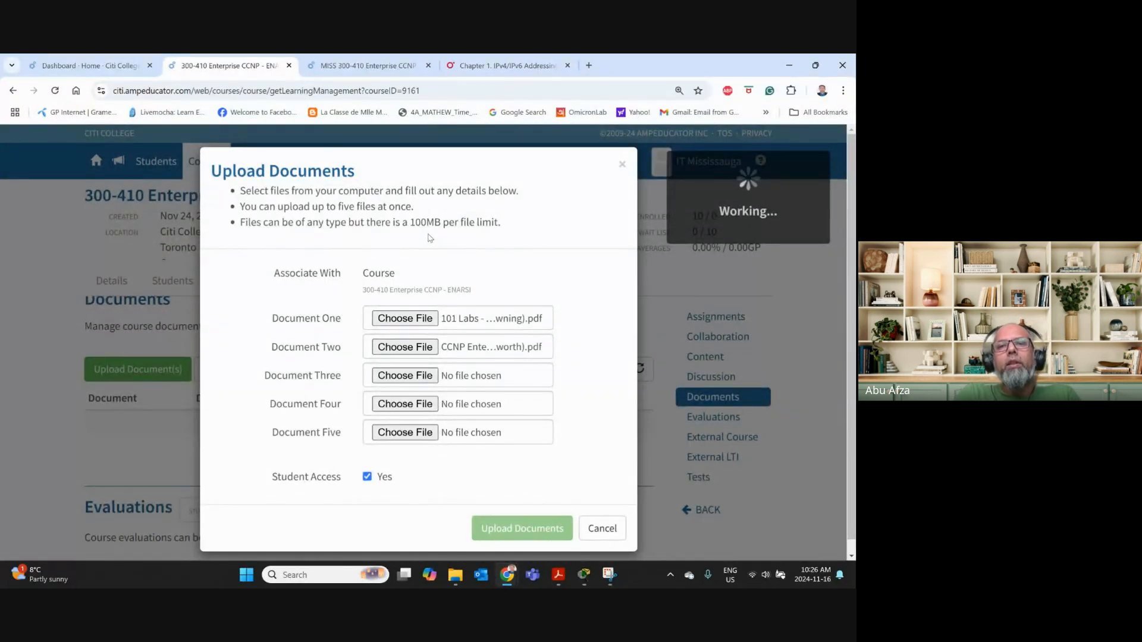
click(602, 528)
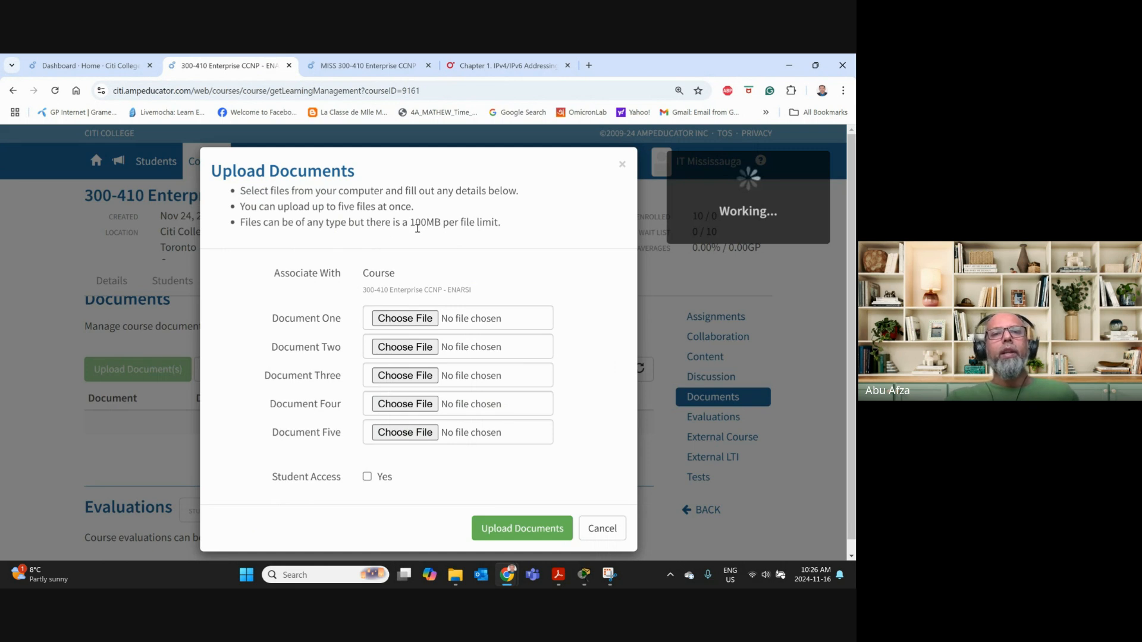
Upload only the 101 Labs - Cisco CCNP Enterprise PDF to the 300-410 Enterprise CCNP - ENARSI course with student access enabled.
click(409, 320)
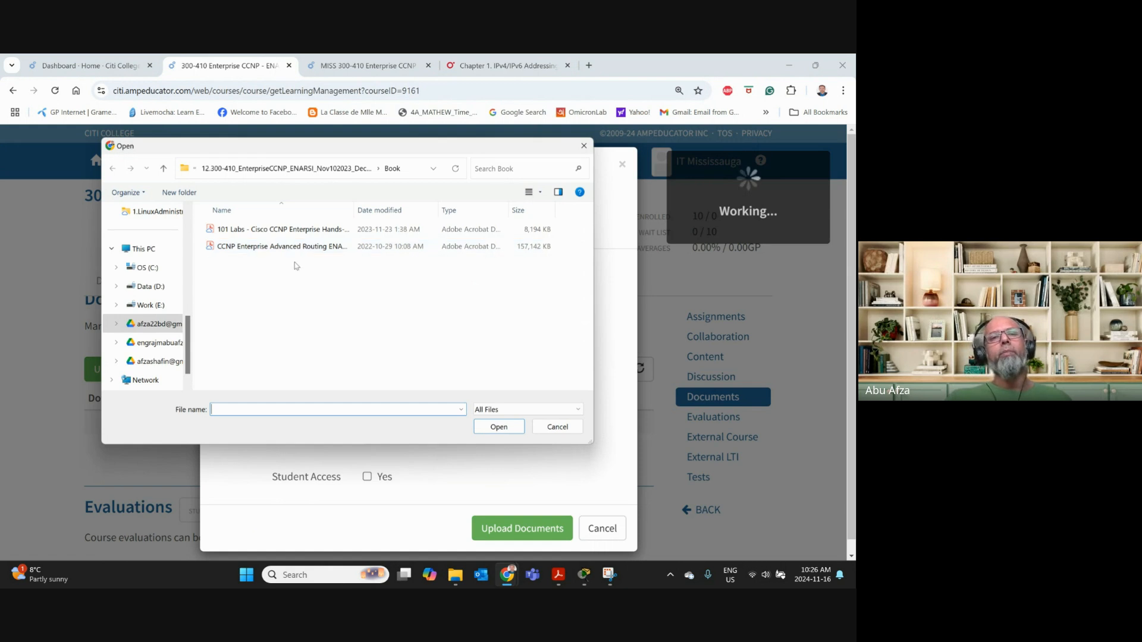
click(286, 231)
double_click(286, 231)
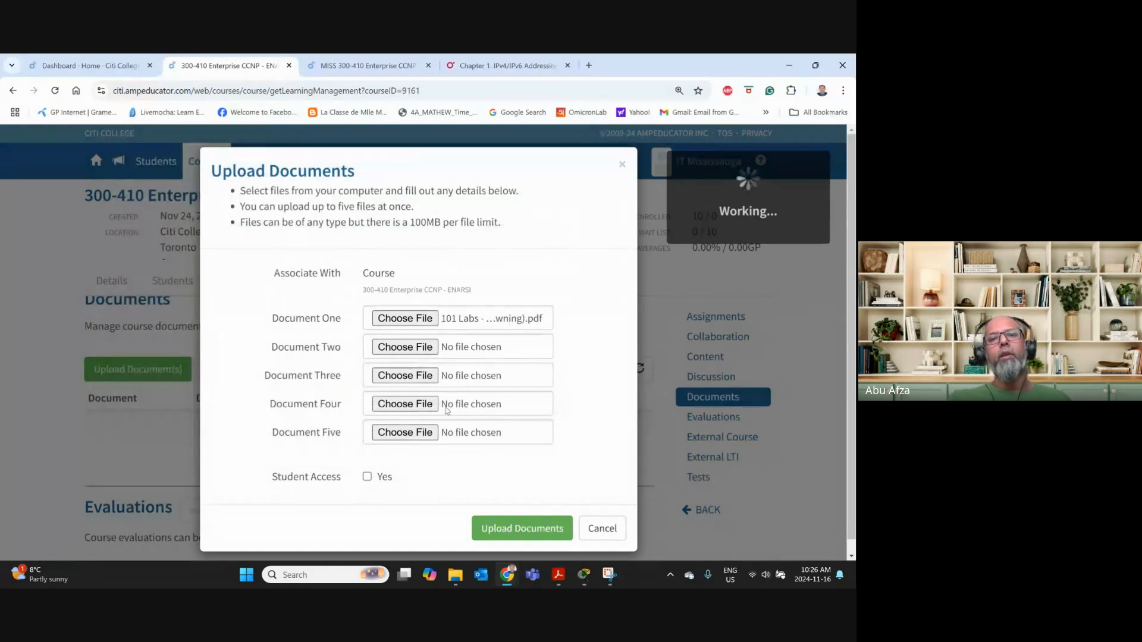
click(367, 476)
click(522, 528)
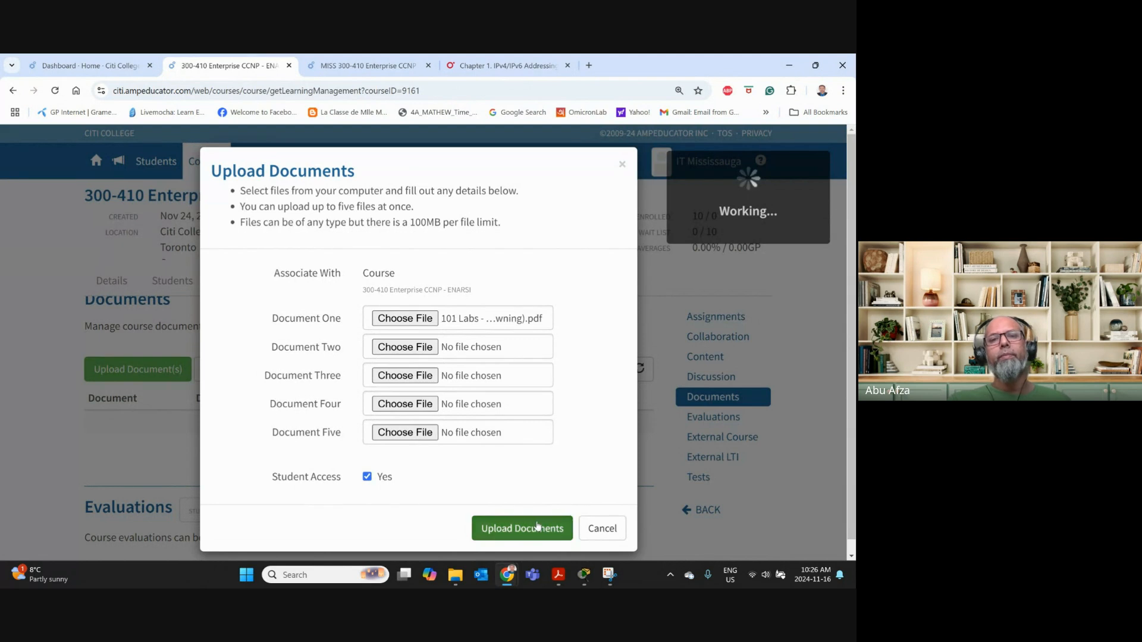
Upload the 101 Labs - Cisco CCNP Enterprise PDF to the MISS 300-410 Enterprise CCNP - ENARSI course with student access enabled.
click(365, 67)
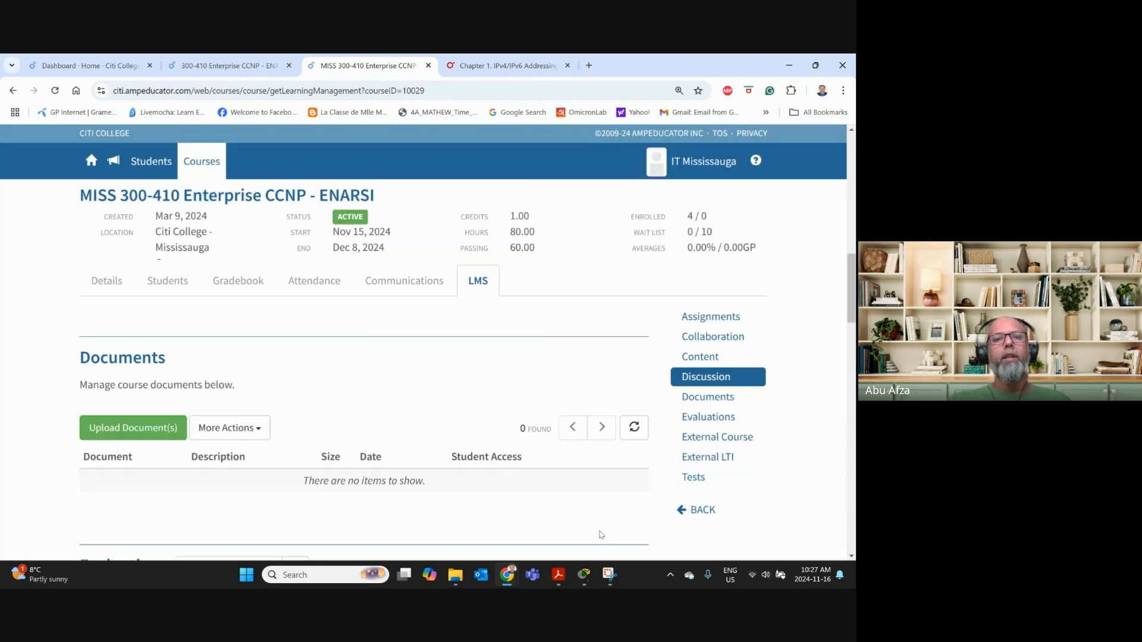
click(602, 528)
click(145, 429)
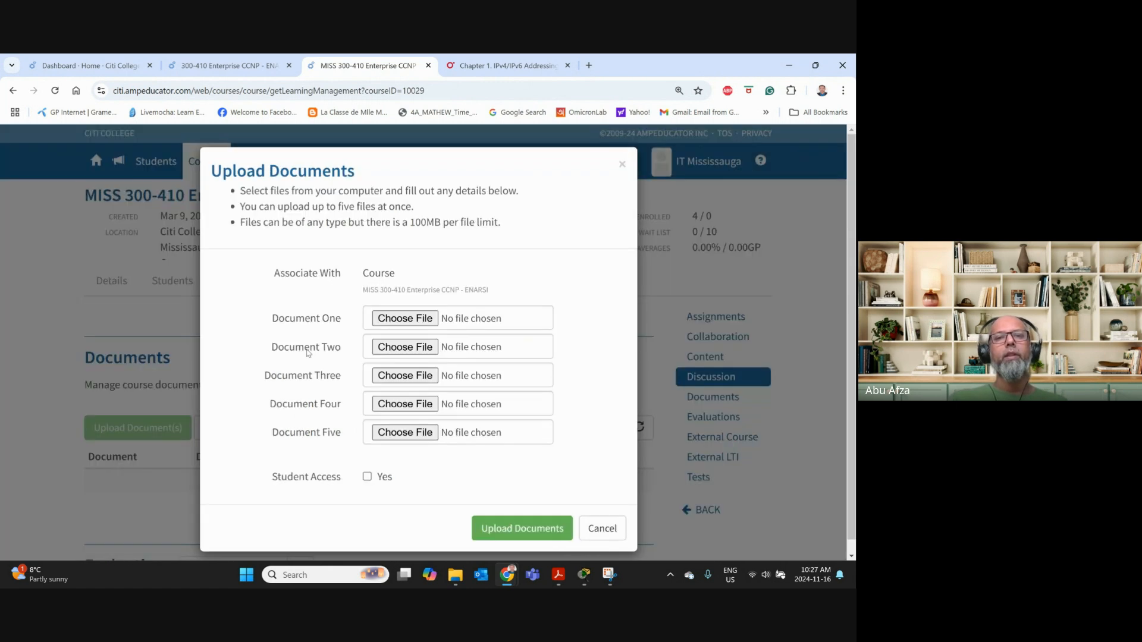
click(395, 317)
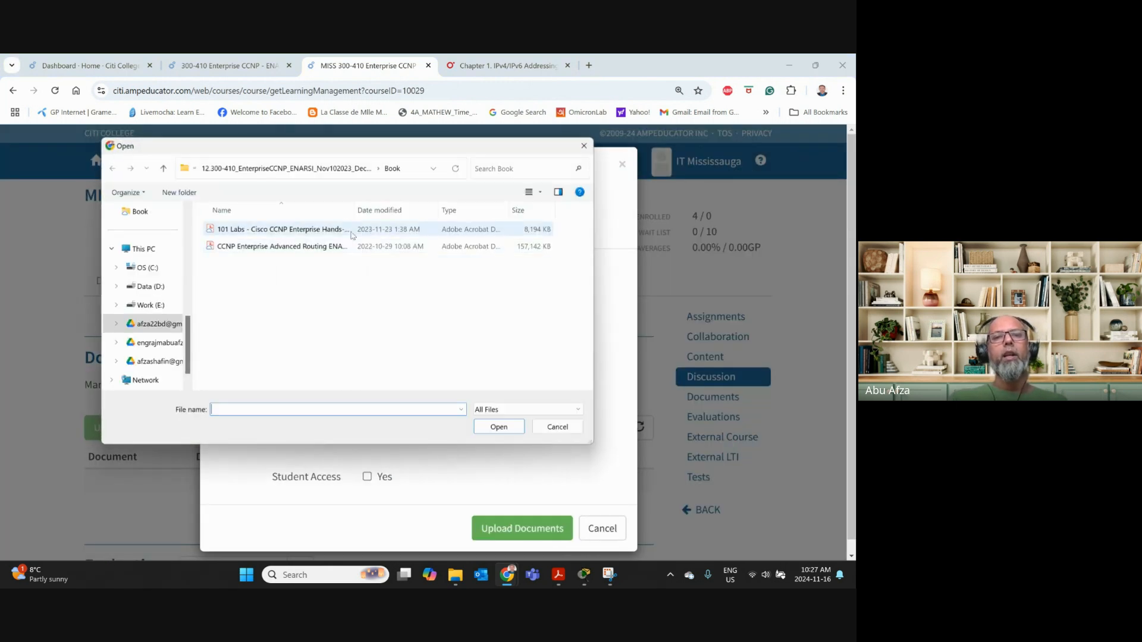
double_click(292, 232)
click(367, 476)
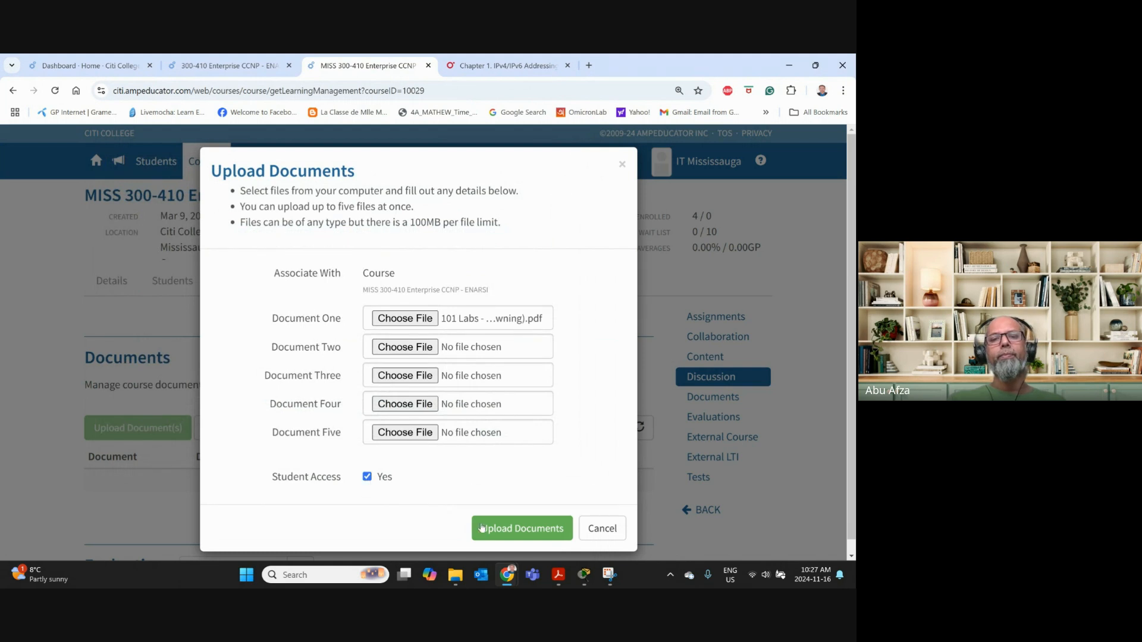
click(483, 528)
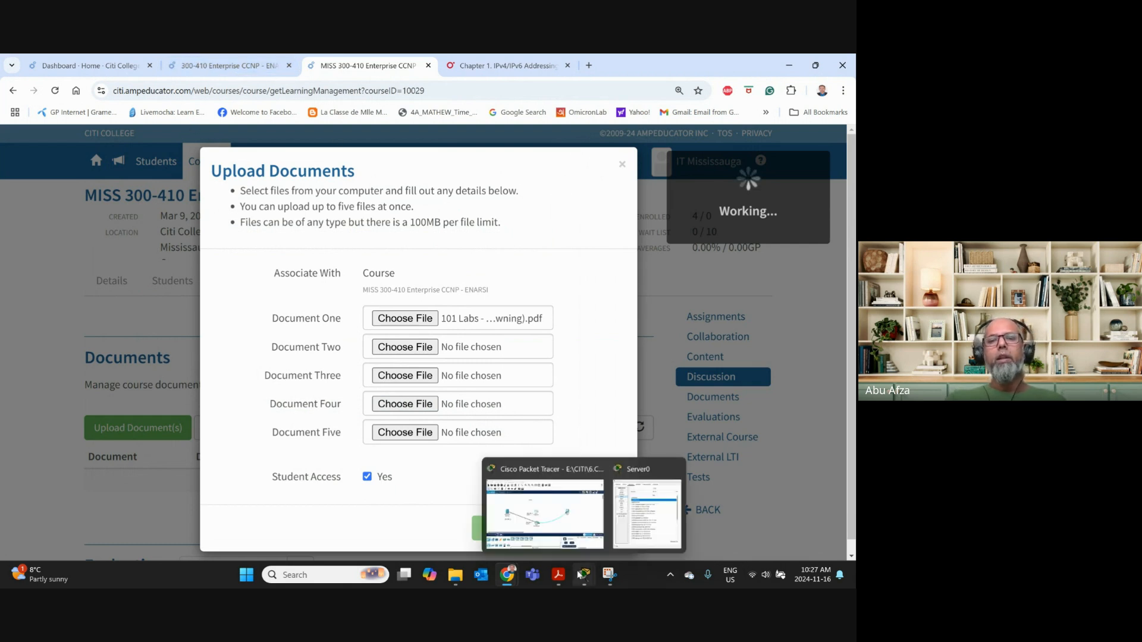
Switch to the Google Meet window and open its presentation options.
mouse_move(581, 582)
mouse_move(507, 576)
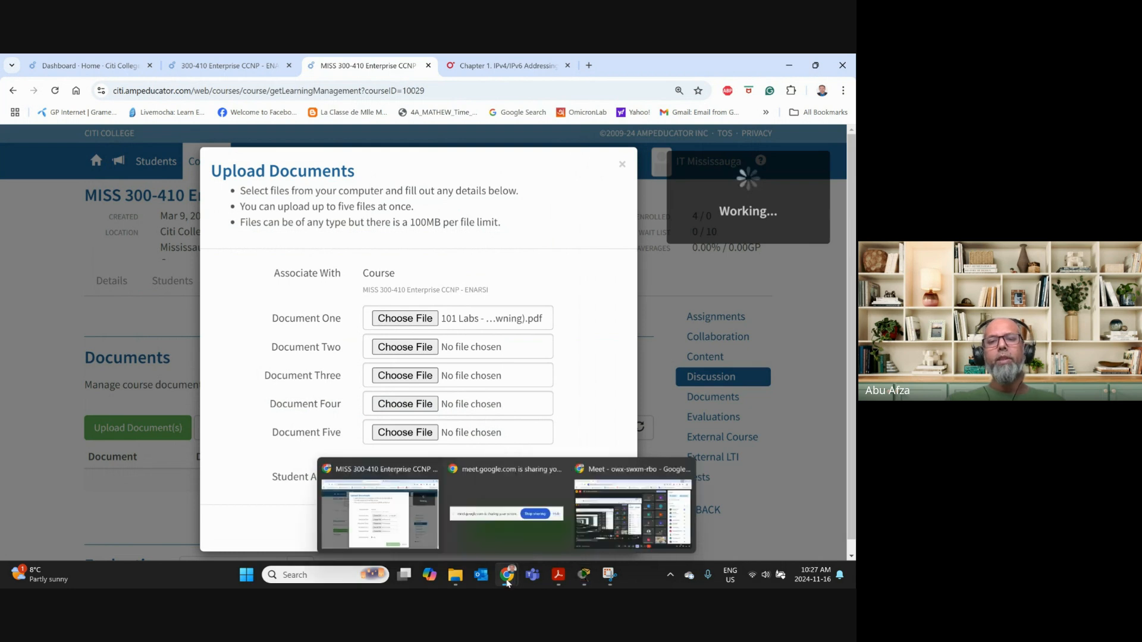
click(552, 515)
click(508, 541)
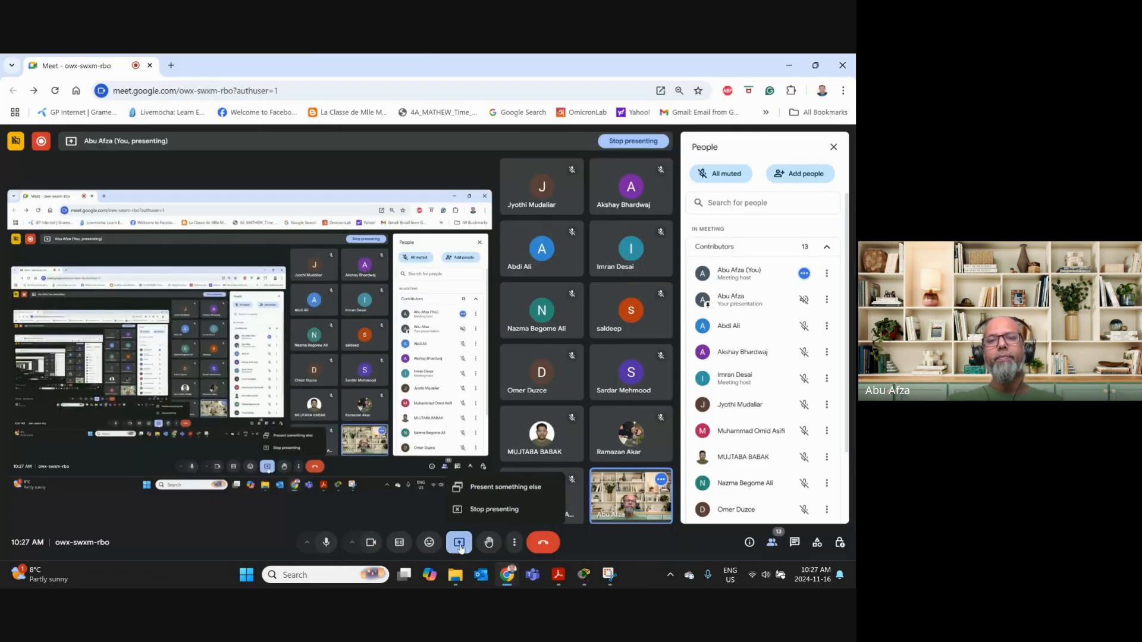
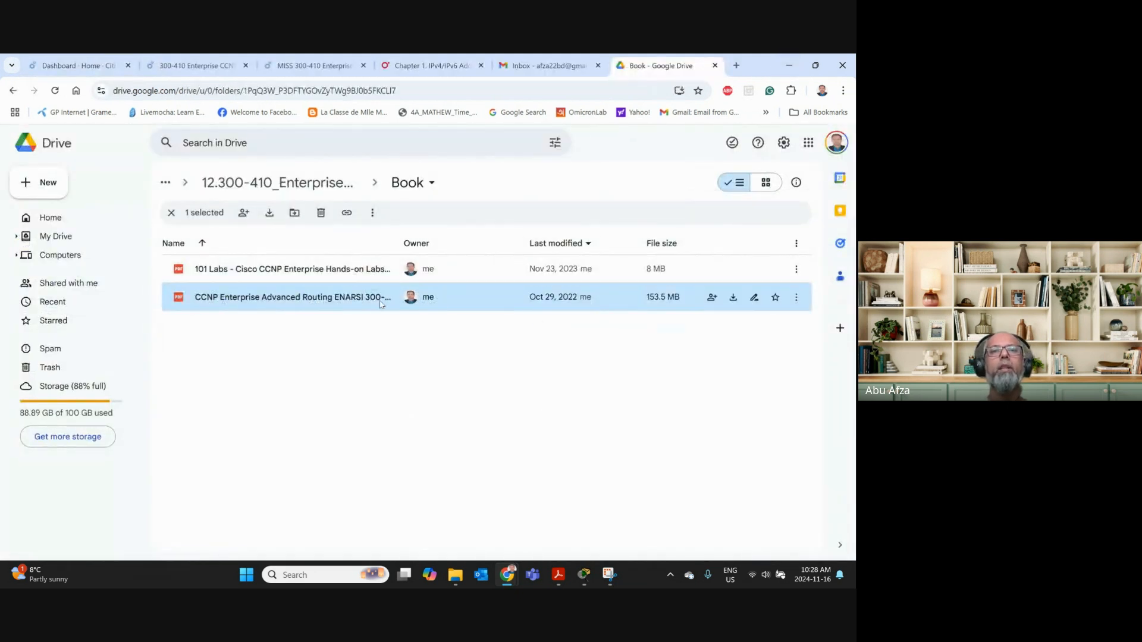
Check the Documents lists of the MISS 300-410 and 300-410 Enterprise CCNP - ENARSI courses for the uploaded PDF.
click(307, 66)
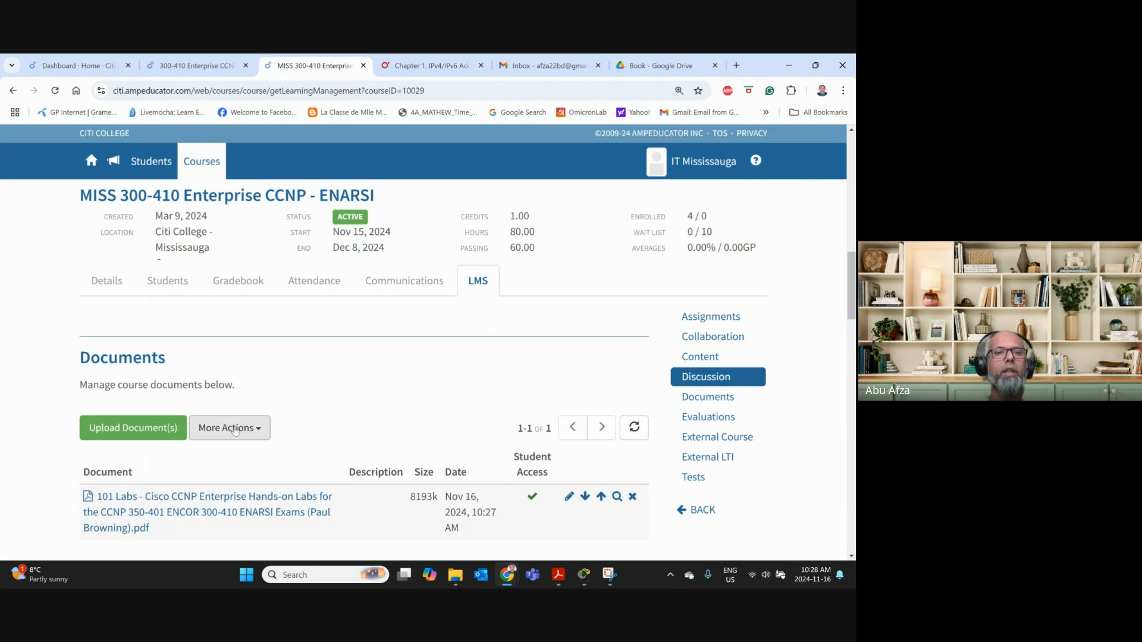
scroll(235, 430, down, 2)
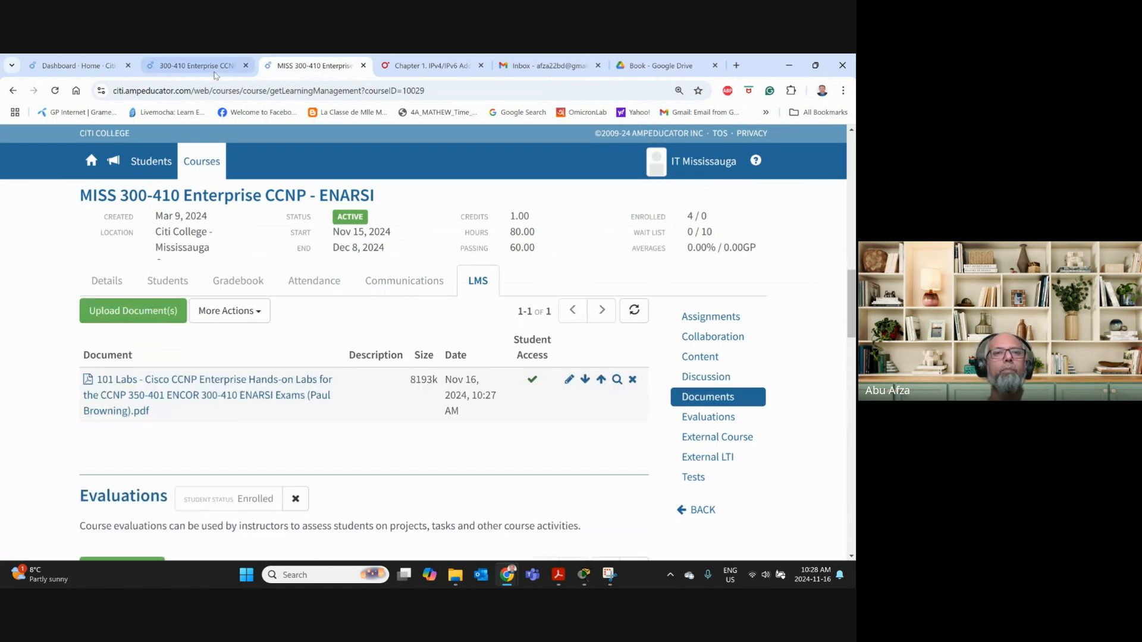
click(197, 65)
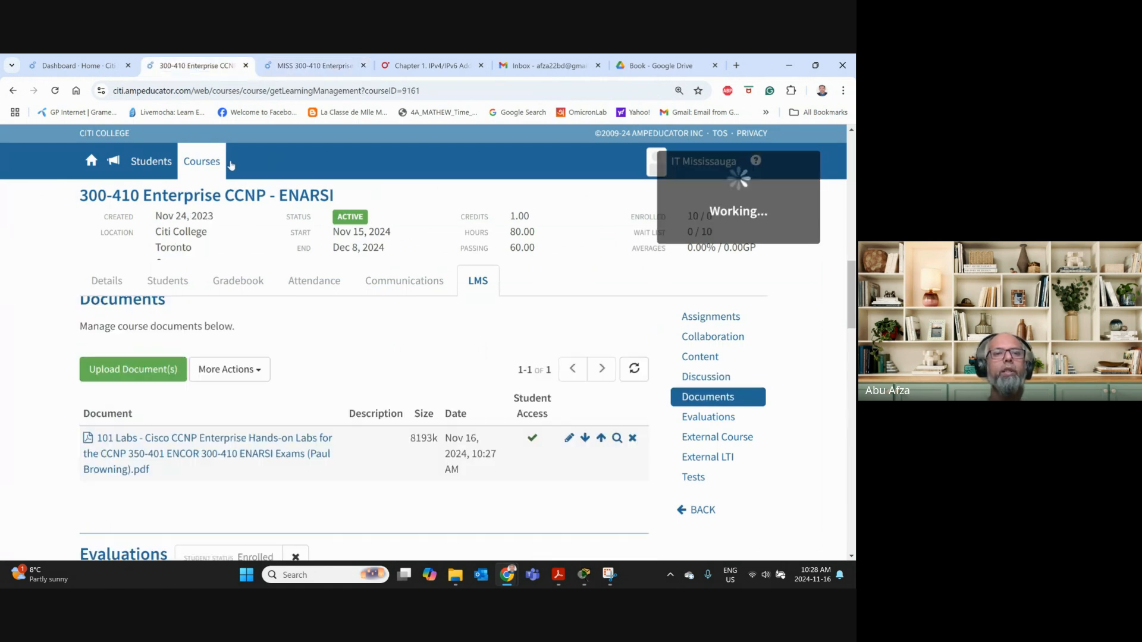
Upload 1.TFTP.pkt from the CITI\6.CCNP_ENARSI folder on Work (E:) to the 300-410 Enterprise CCNP - ENARSI course with student access.
click(148, 372)
click(404, 318)
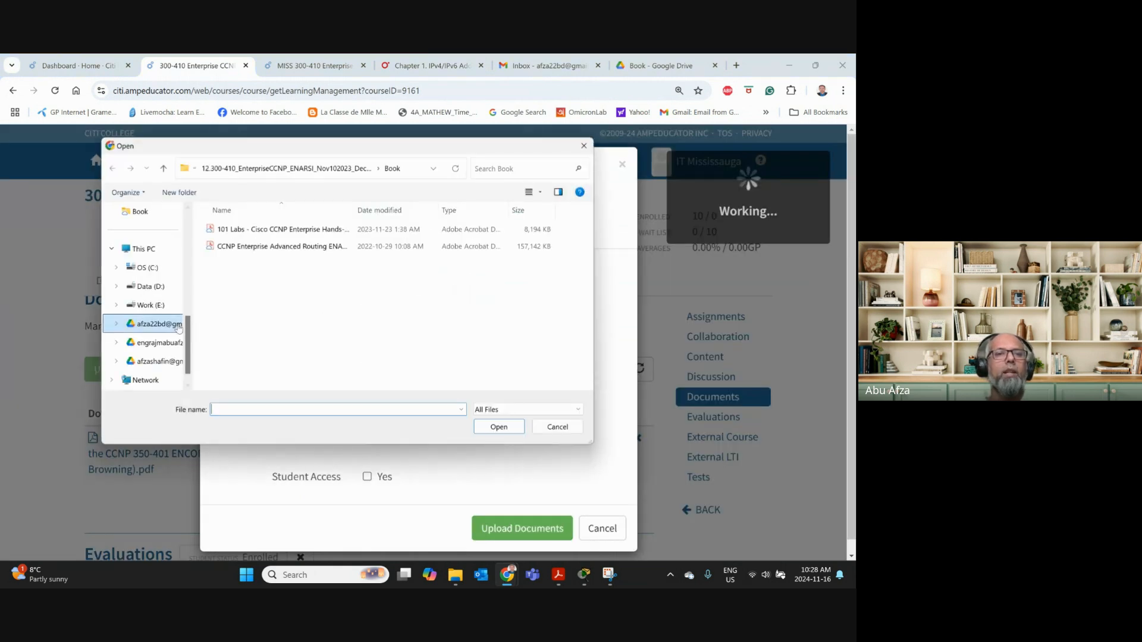
click(149, 305)
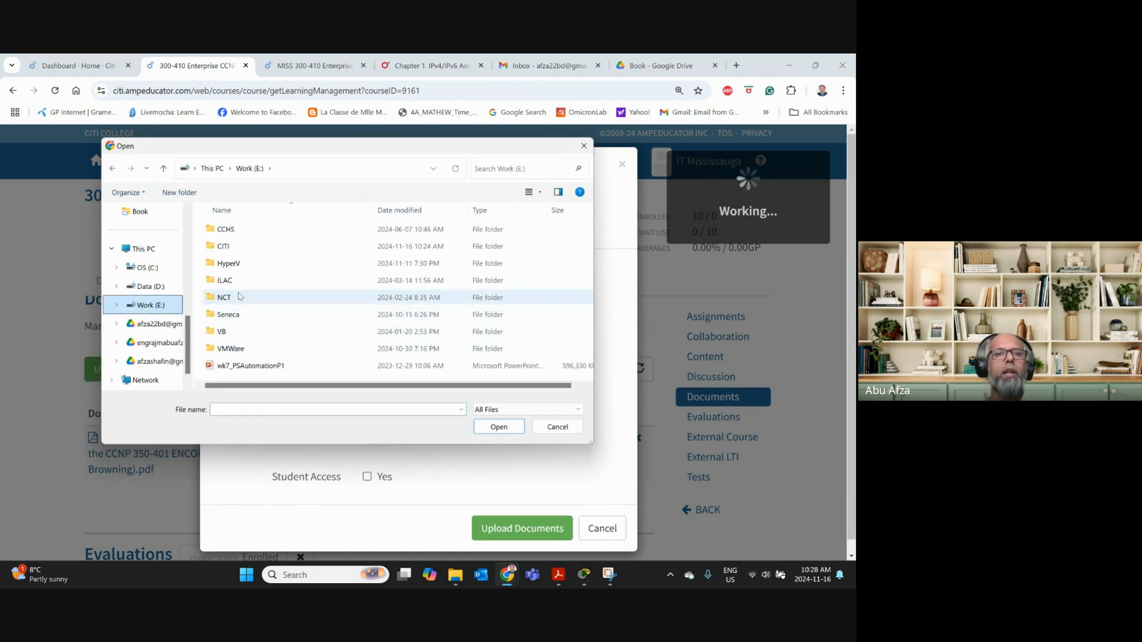
click(235, 248)
double_click(234, 248)
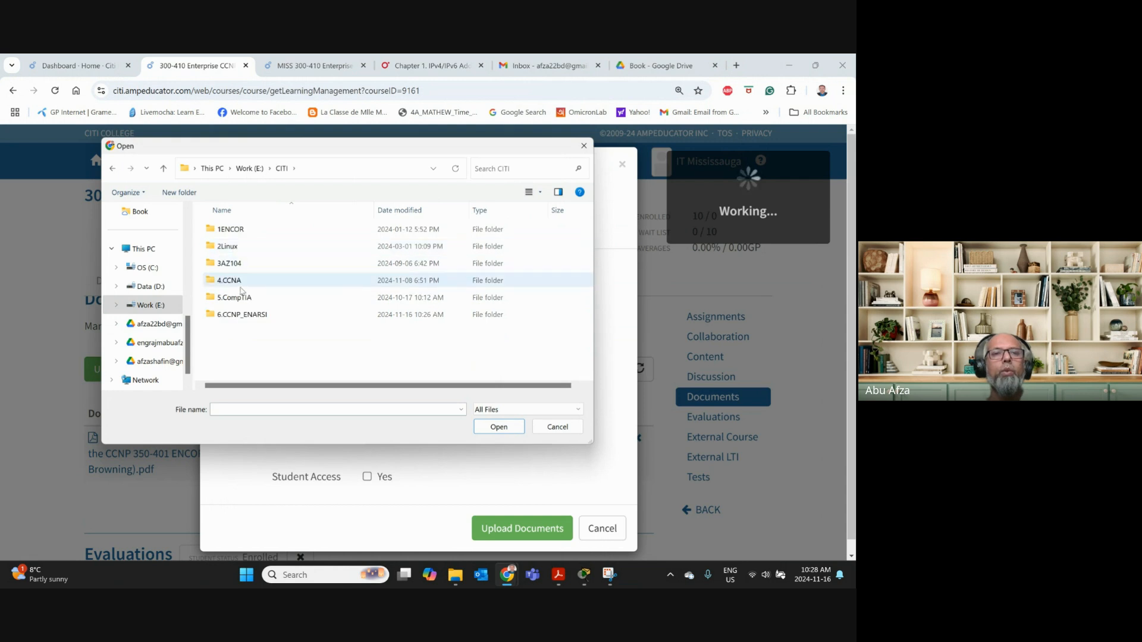
double_click(243, 315)
double_click(227, 229)
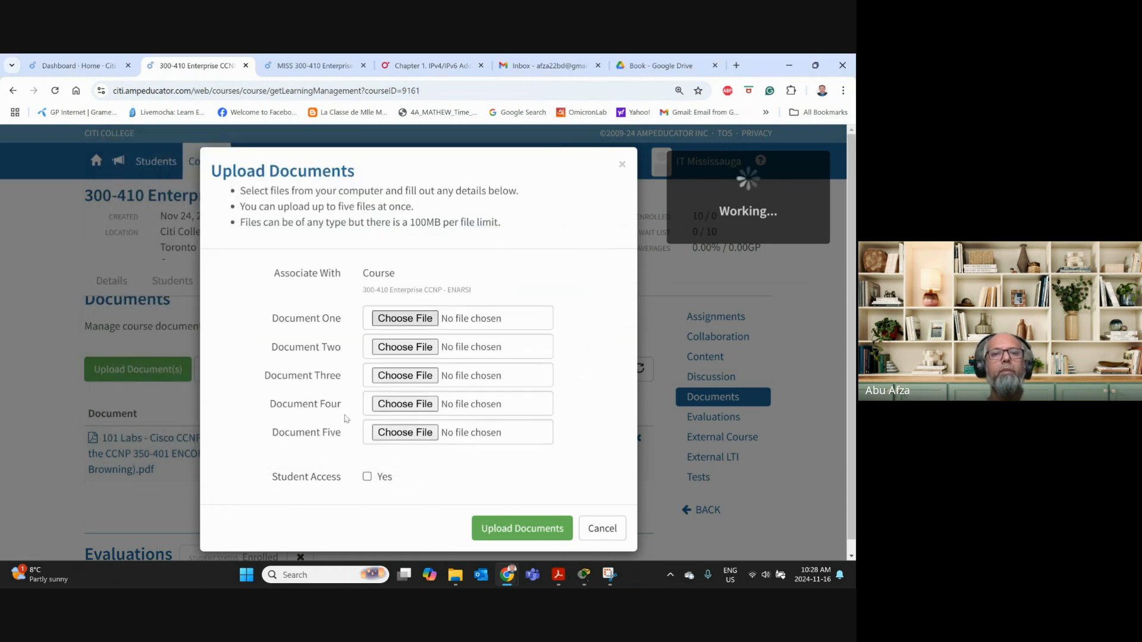
click(367, 477)
click(514, 530)
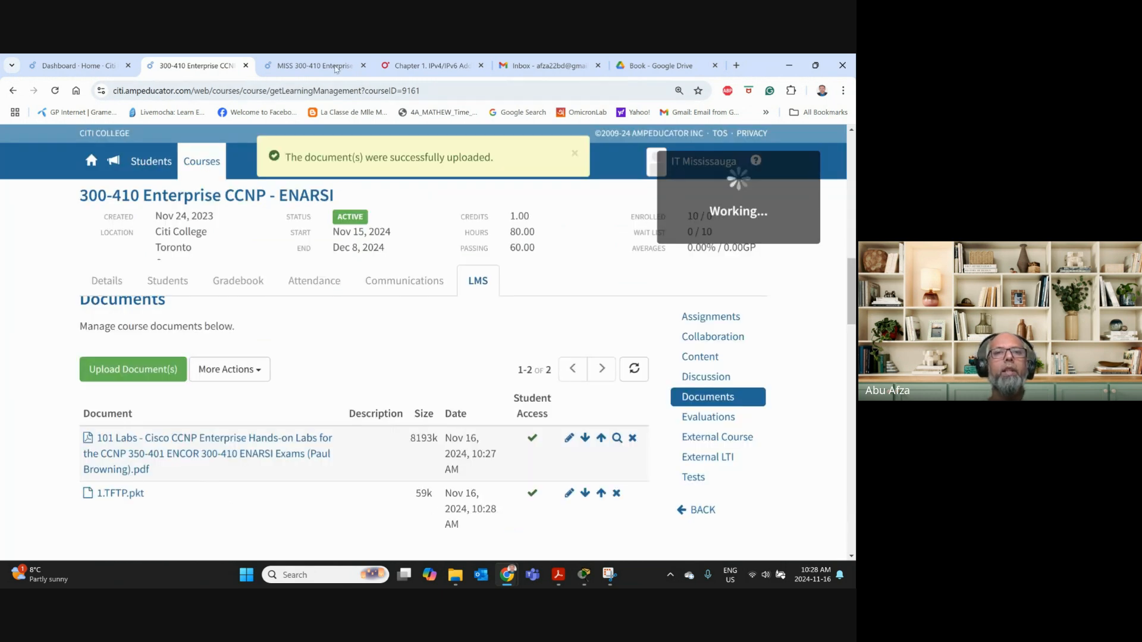
Upload 1.TFTP.pkt to the MISS 300-410 Enterprise CCNP - ENARSI course with student access enabled.
click(315, 65)
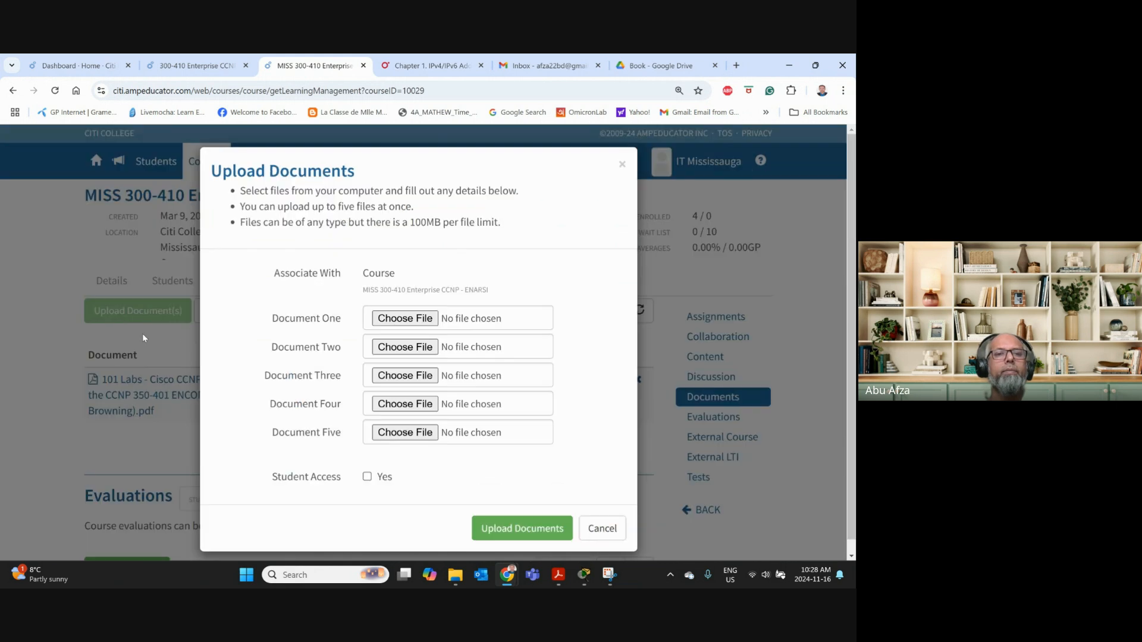
click(390, 317)
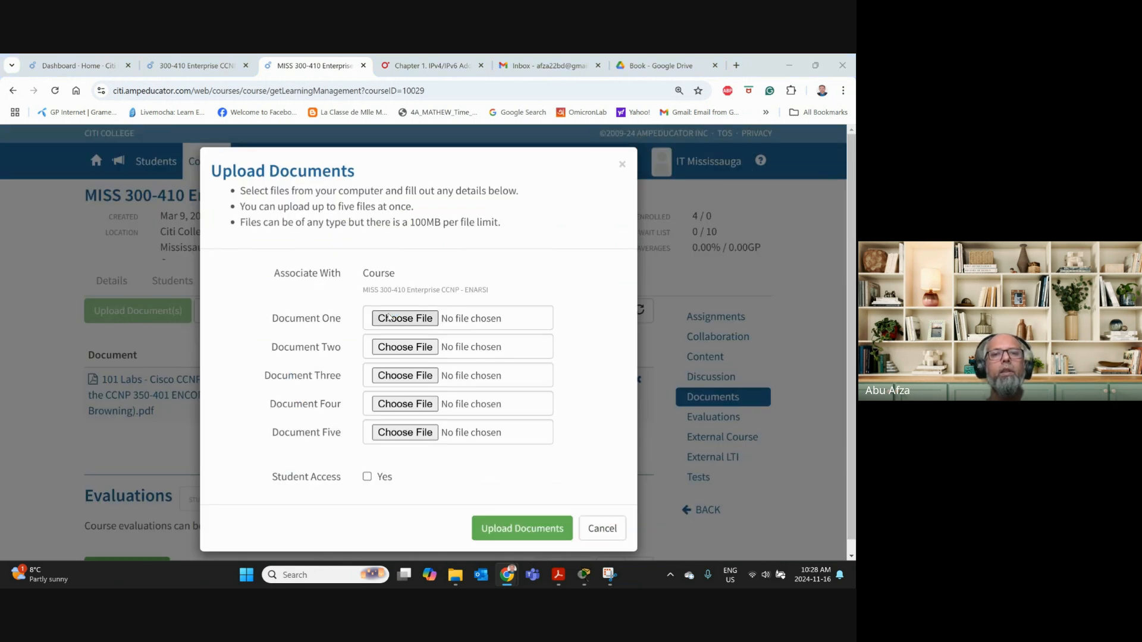
double_click(252, 232)
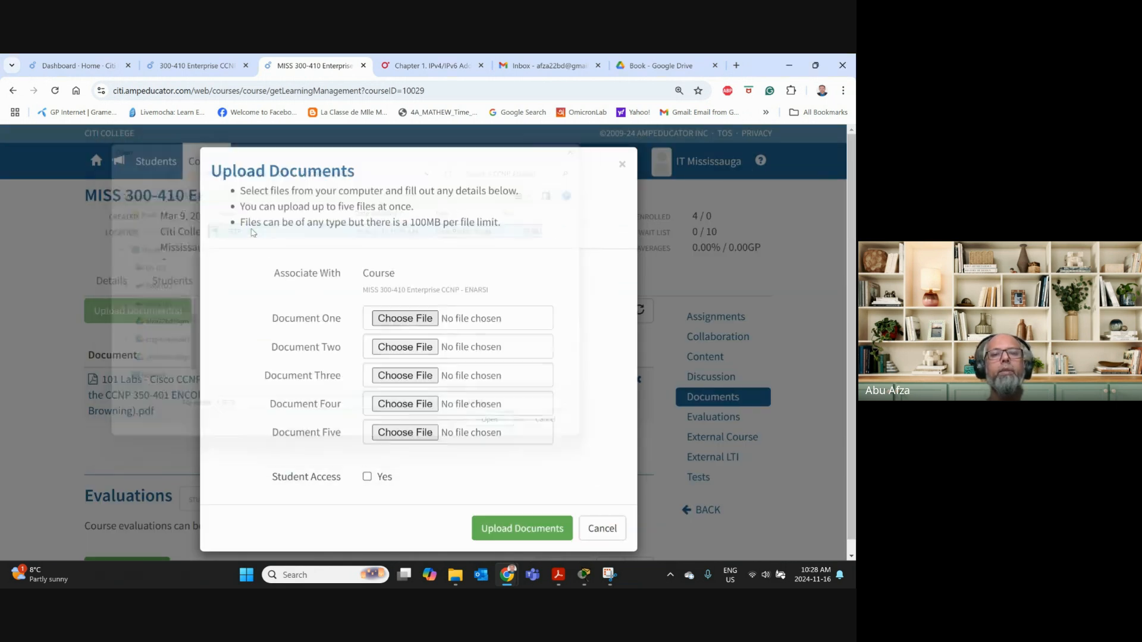
click(382, 478)
click(497, 528)
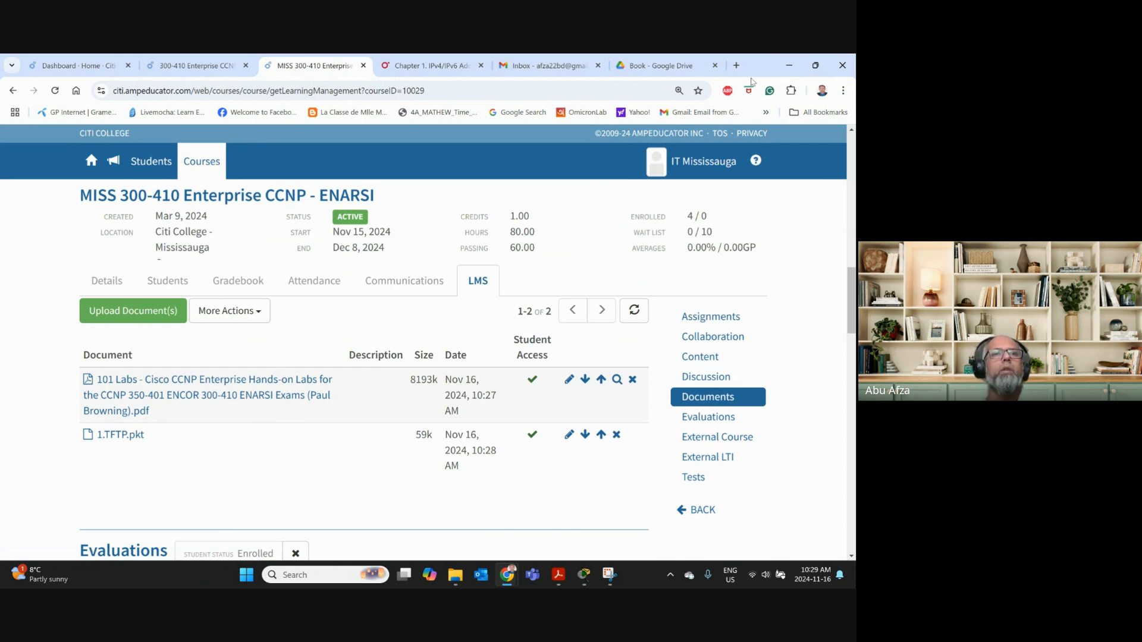
Switch to Cisco Packet Tracer and start a new empty network without saving the open 1.TFTP lab.
click(789, 67)
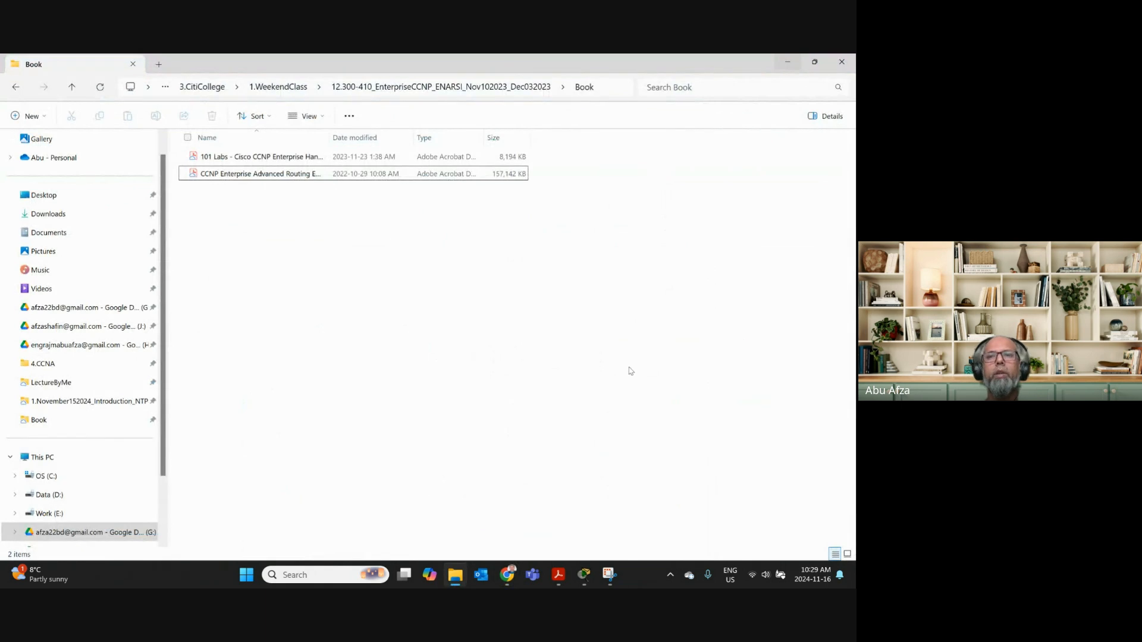
click(787, 66)
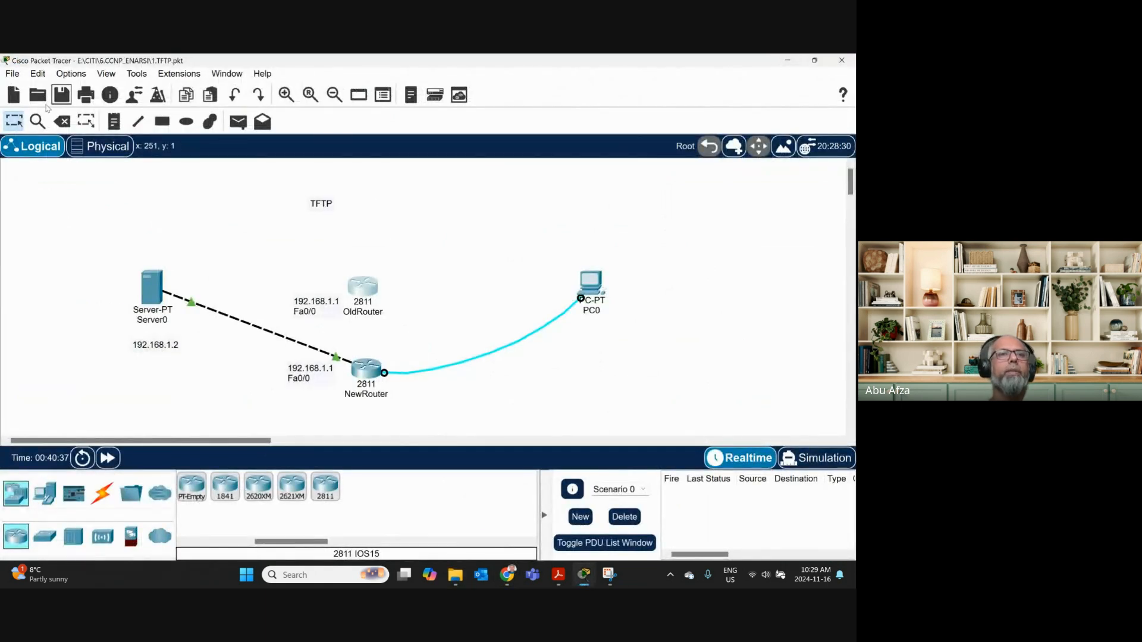
click(12, 74)
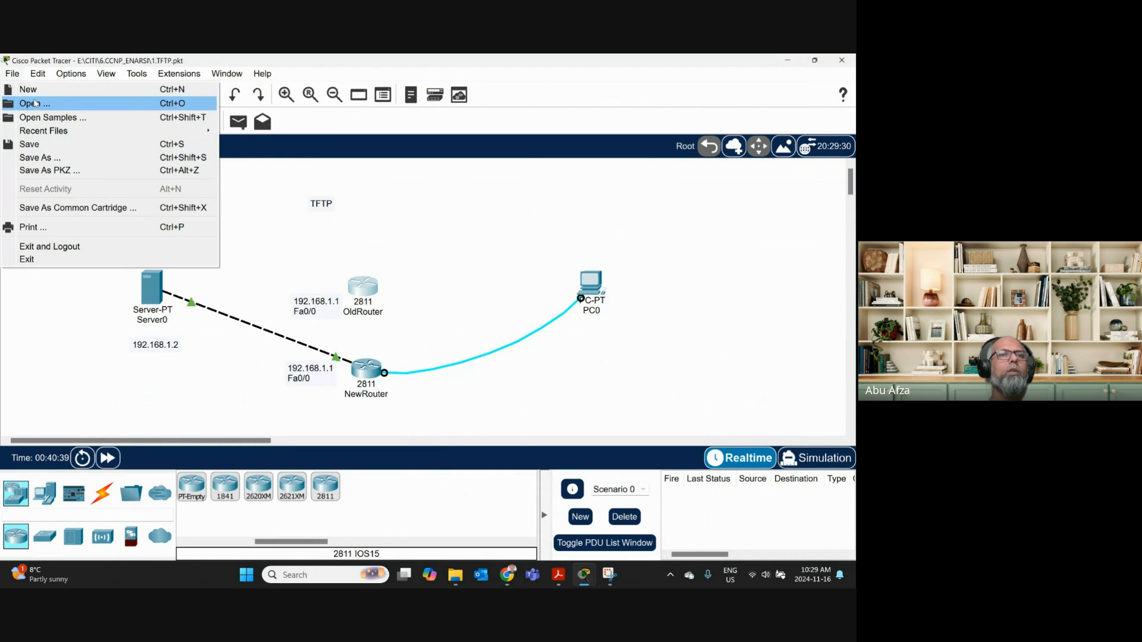
click(37, 105)
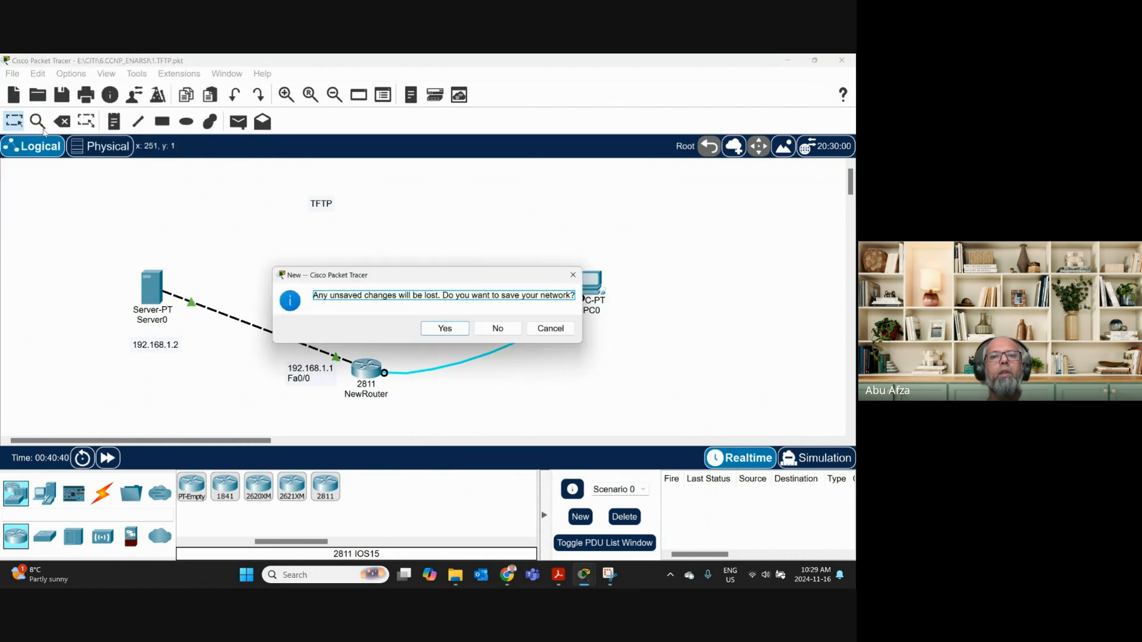
click(498, 328)
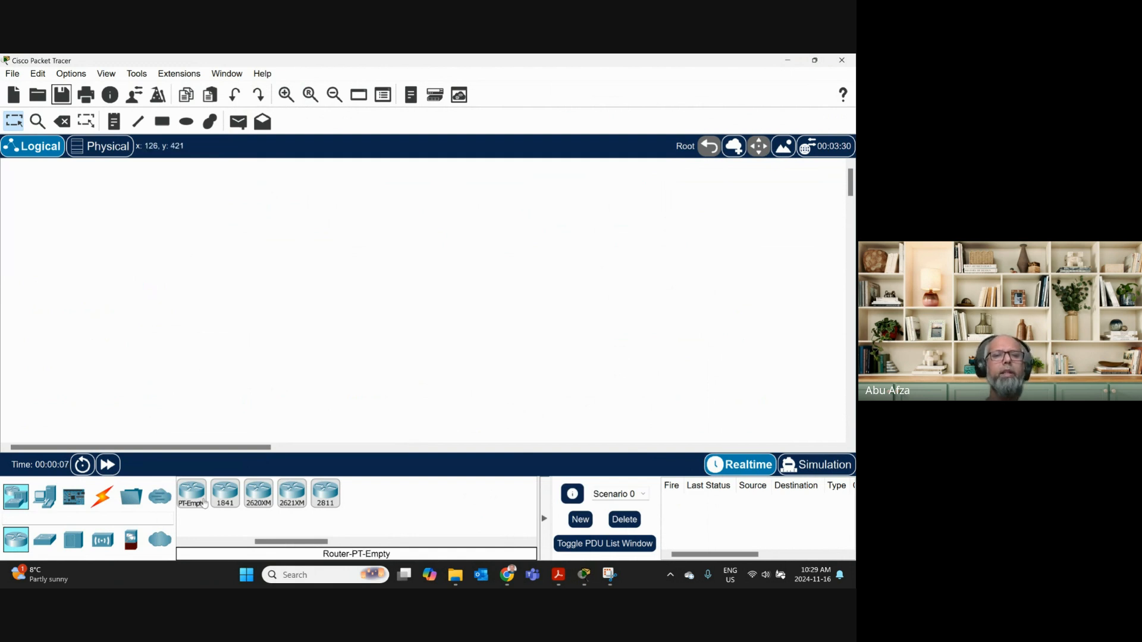
Place a 2811 router in the workspace and a server well to the right of it.
click(323, 499)
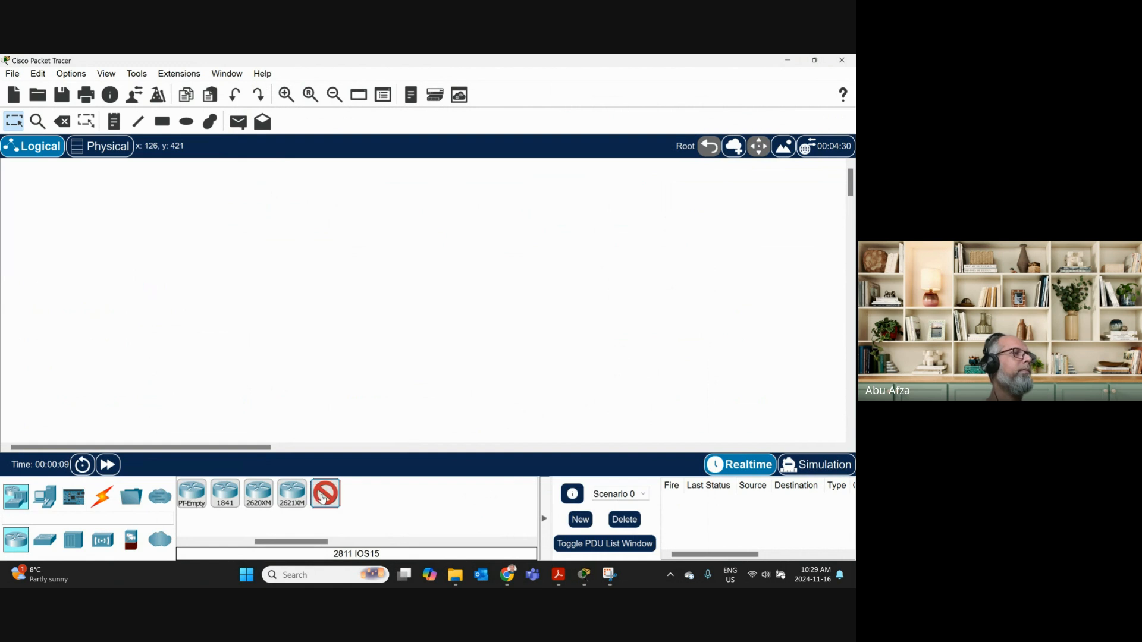
click(146, 254)
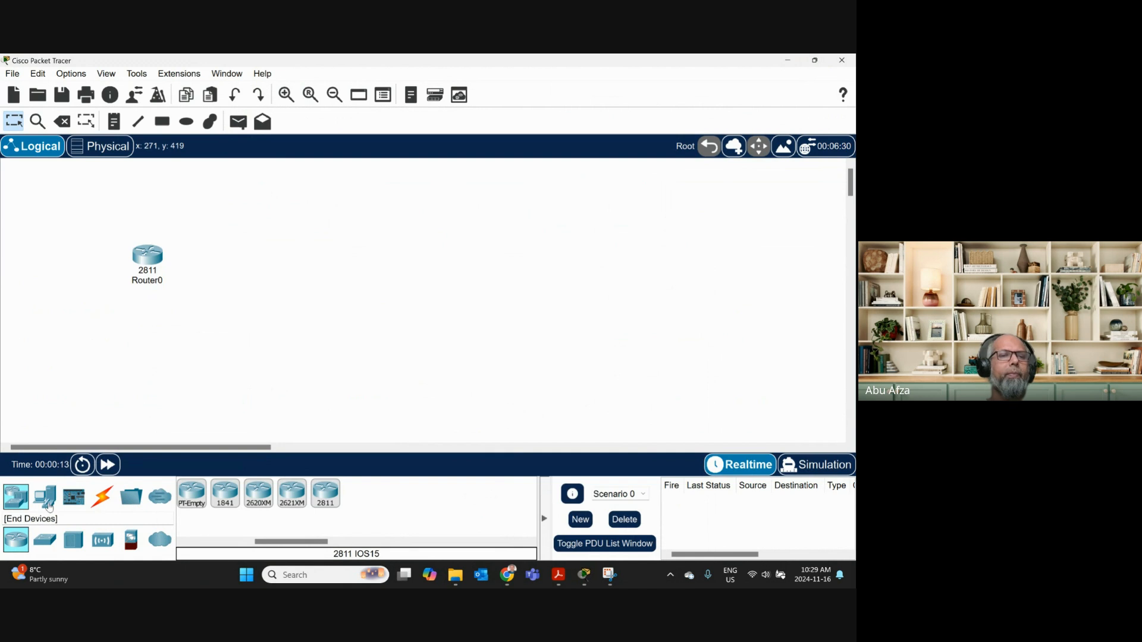
click(48, 505)
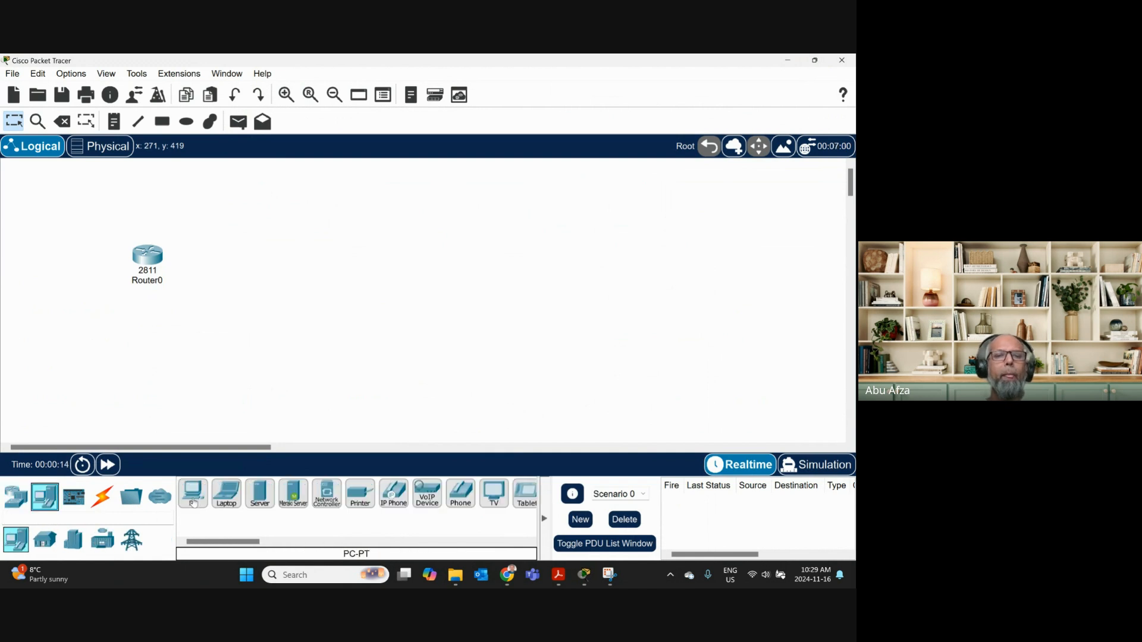
click(267, 498)
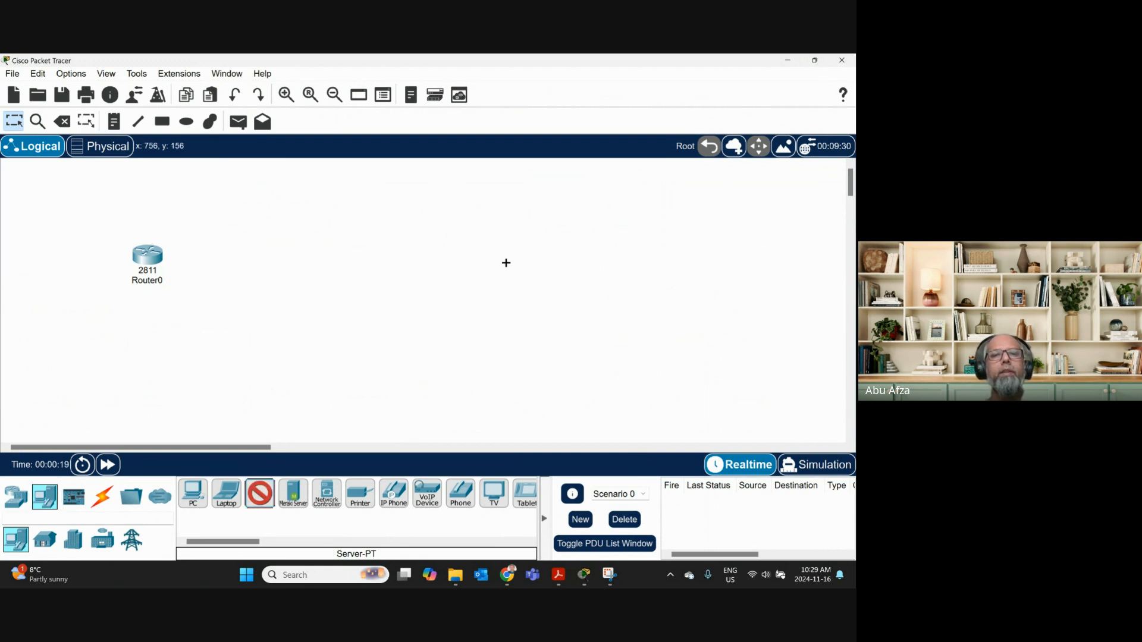
click(506, 266)
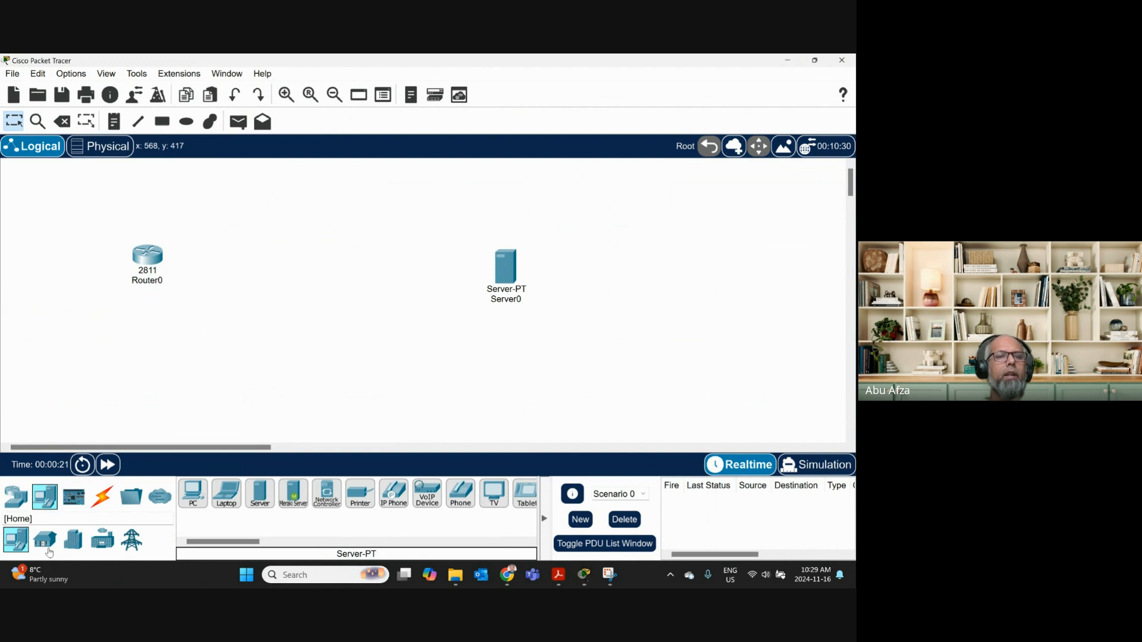
Add a 2960 switch between the router and the server, and line up the three devices in a row.
click(23, 507)
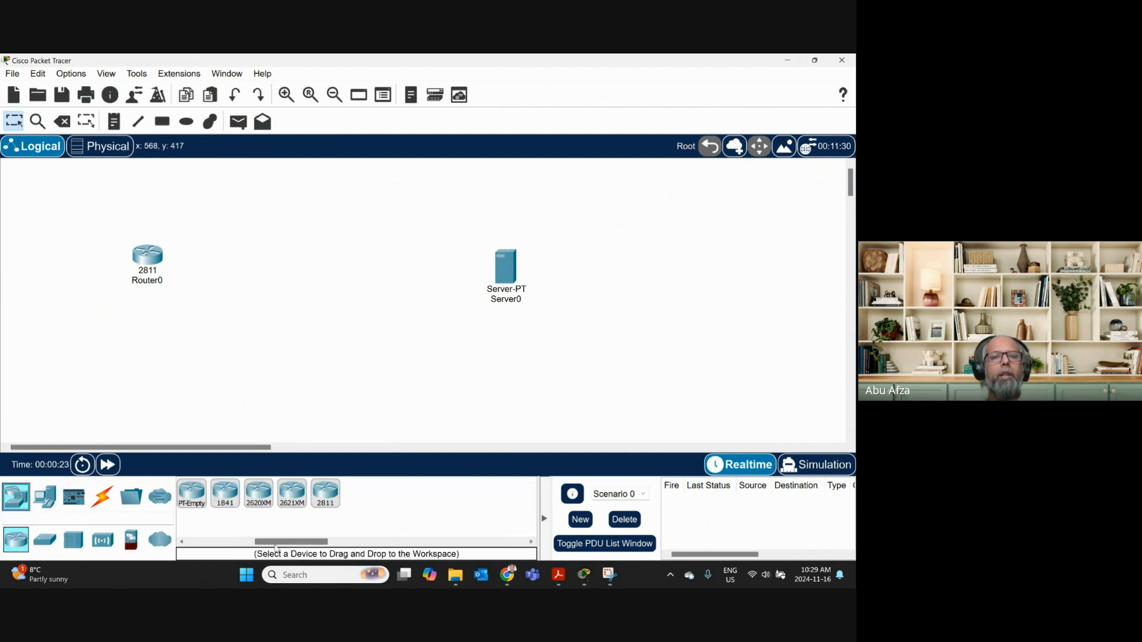
drag(276, 544, 261, 543)
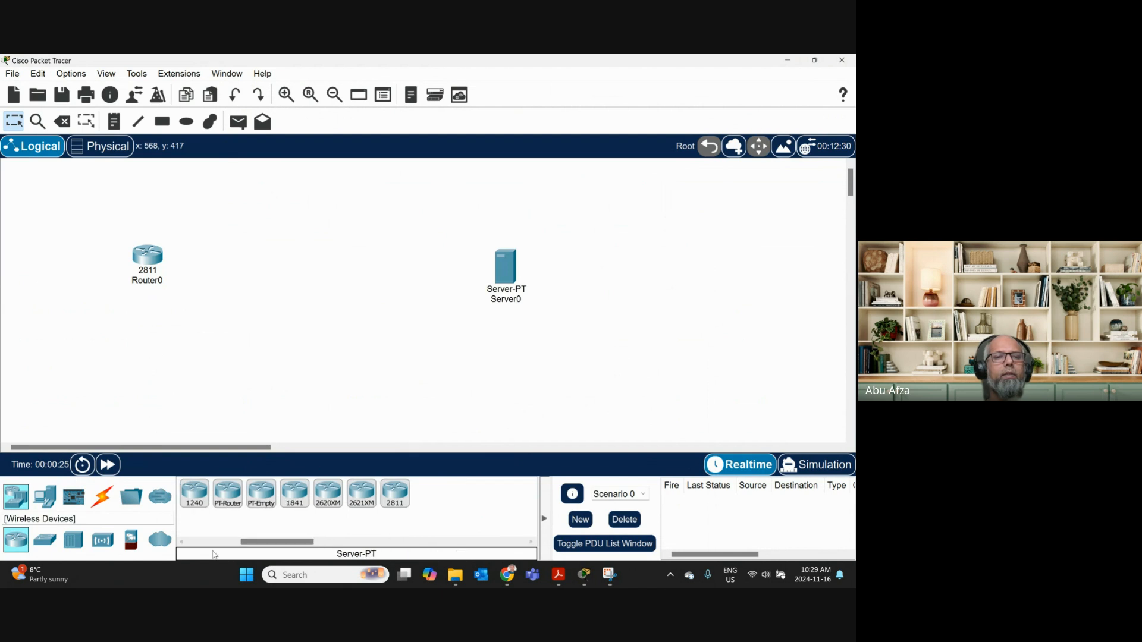
click(54, 541)
click(194, 494)
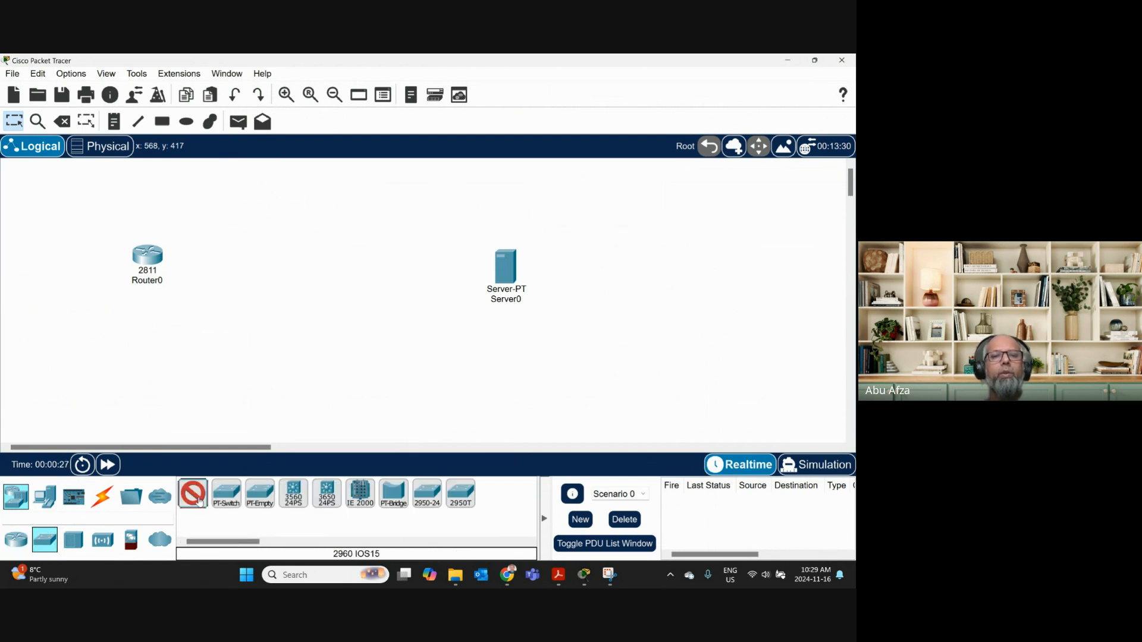
click(322, 263)
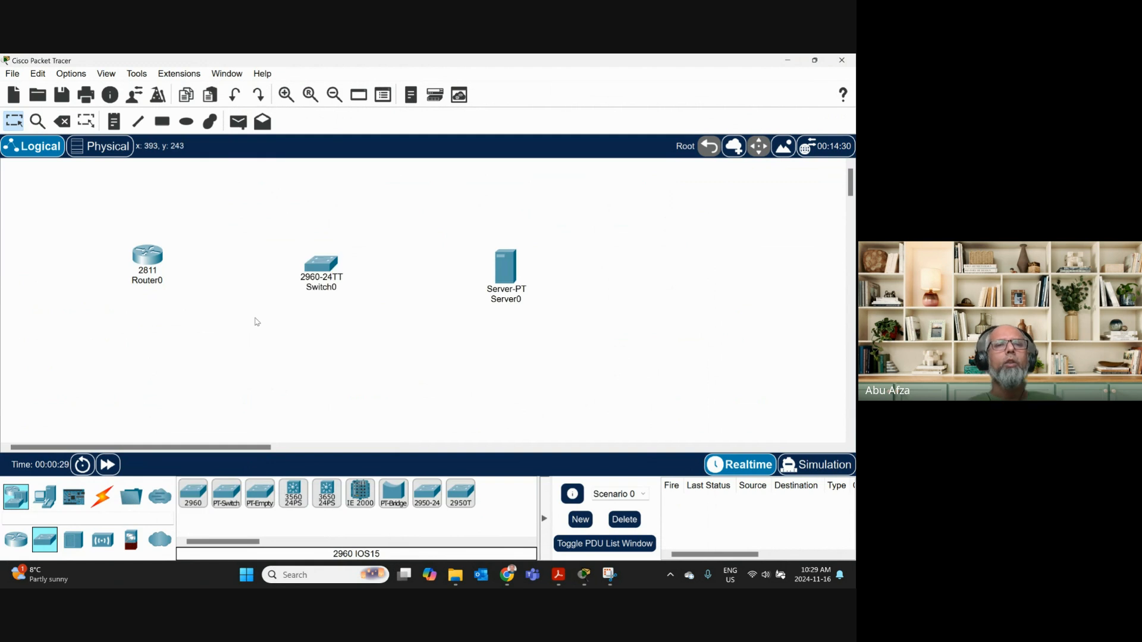
drag(154, 259, 158, 280)
drag(323, 264, 321, 274)
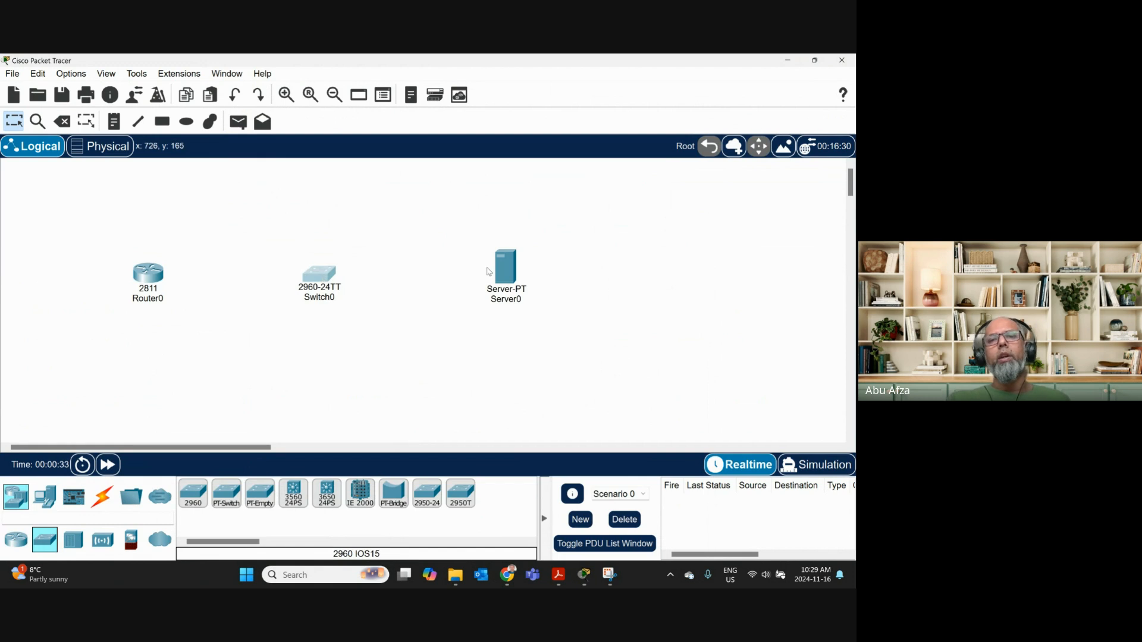
drag(515, 270, 524, 273)
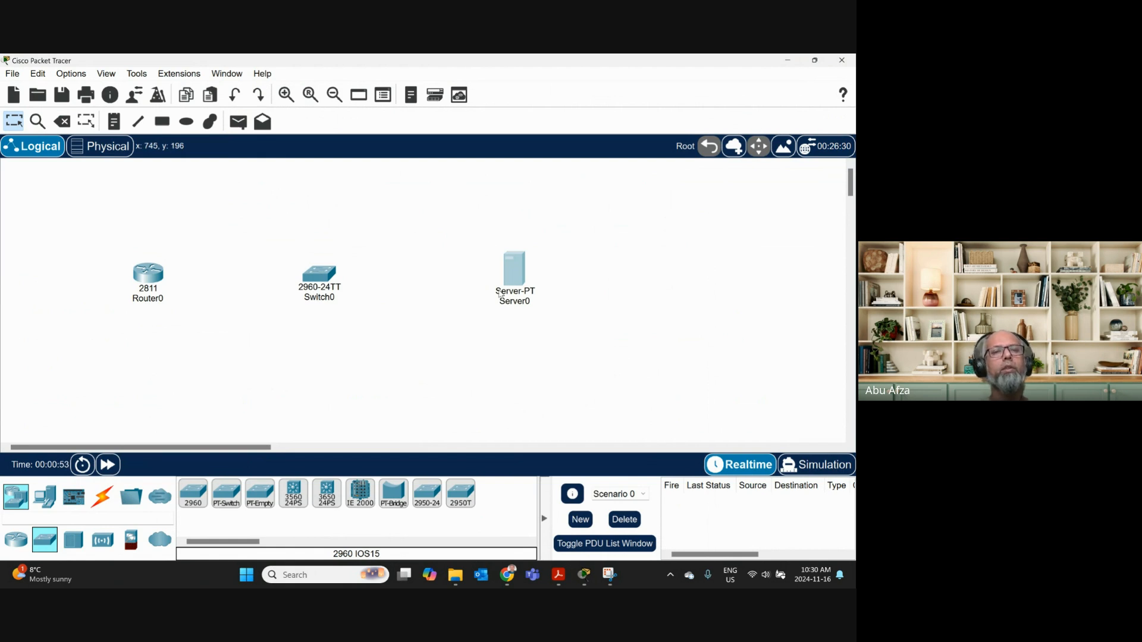
Check the participants and in-call messages in the Google Meet window, and return to Packet Tracer.
mouse_move(140, 288)
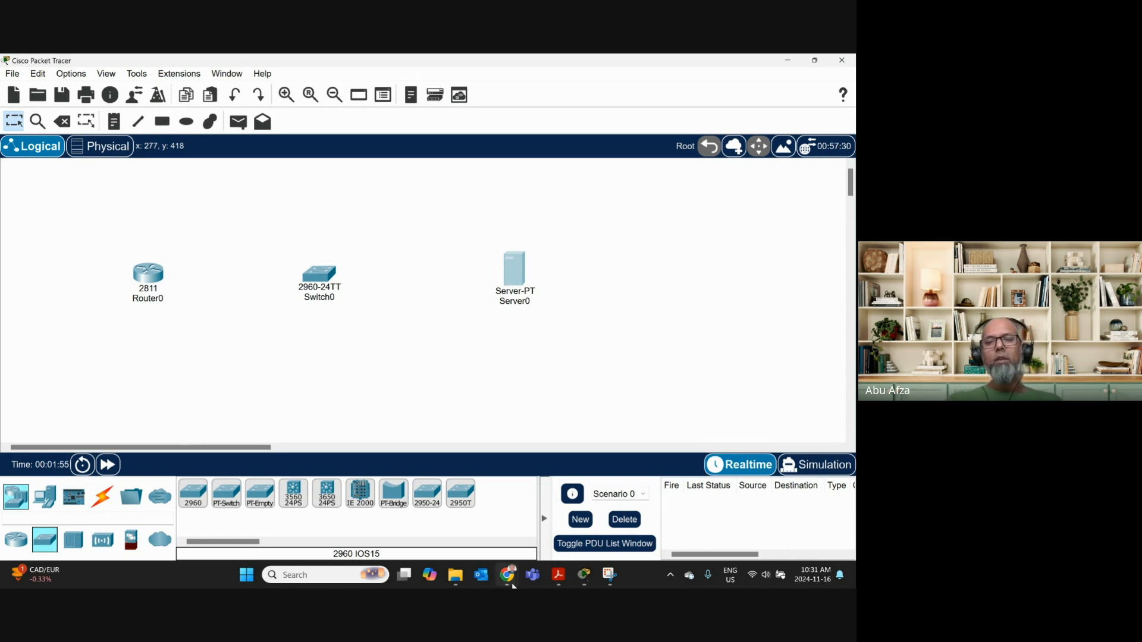
mouse_move(506, 575)
click(501, 528)
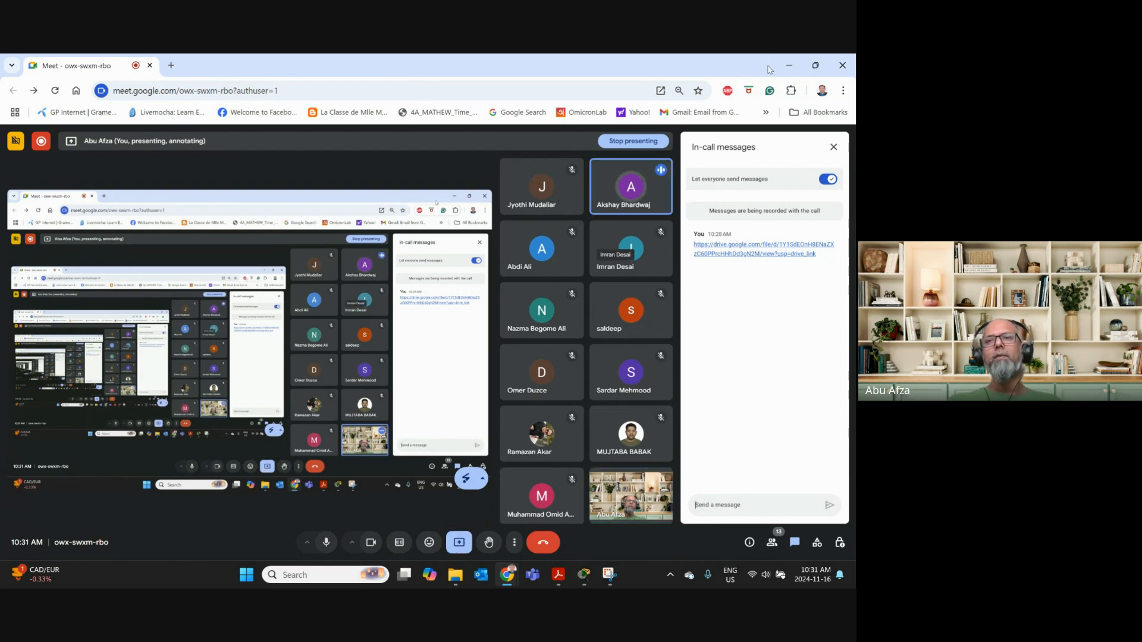
click(787, 65)
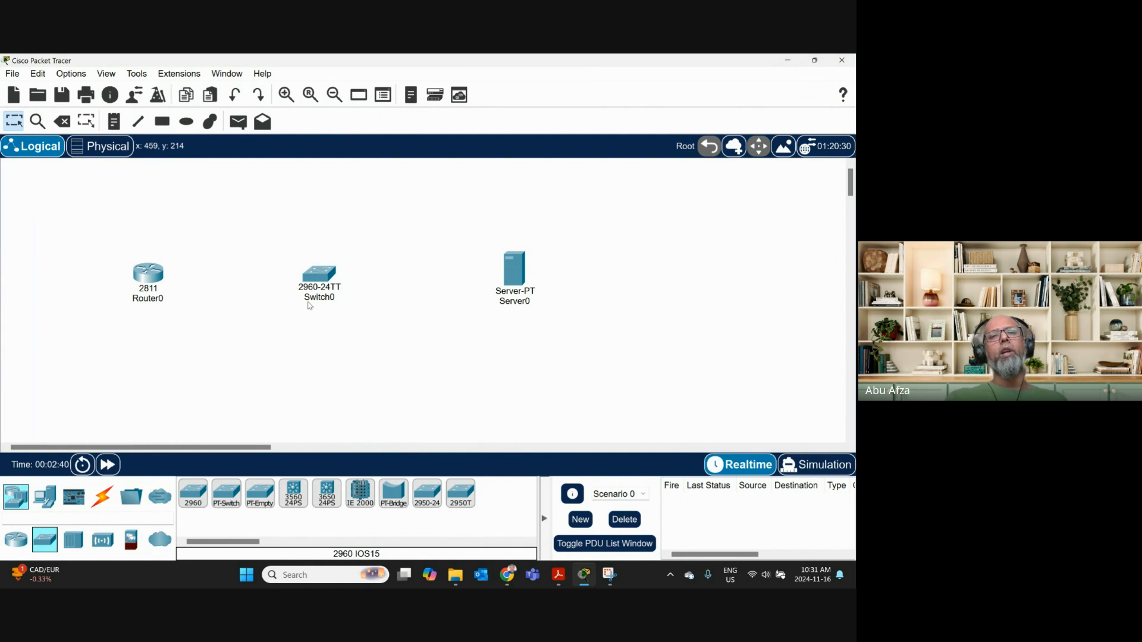
Switch to the Google Meet window and show the list of people with the raised hands.
mouse_move(525, 287)
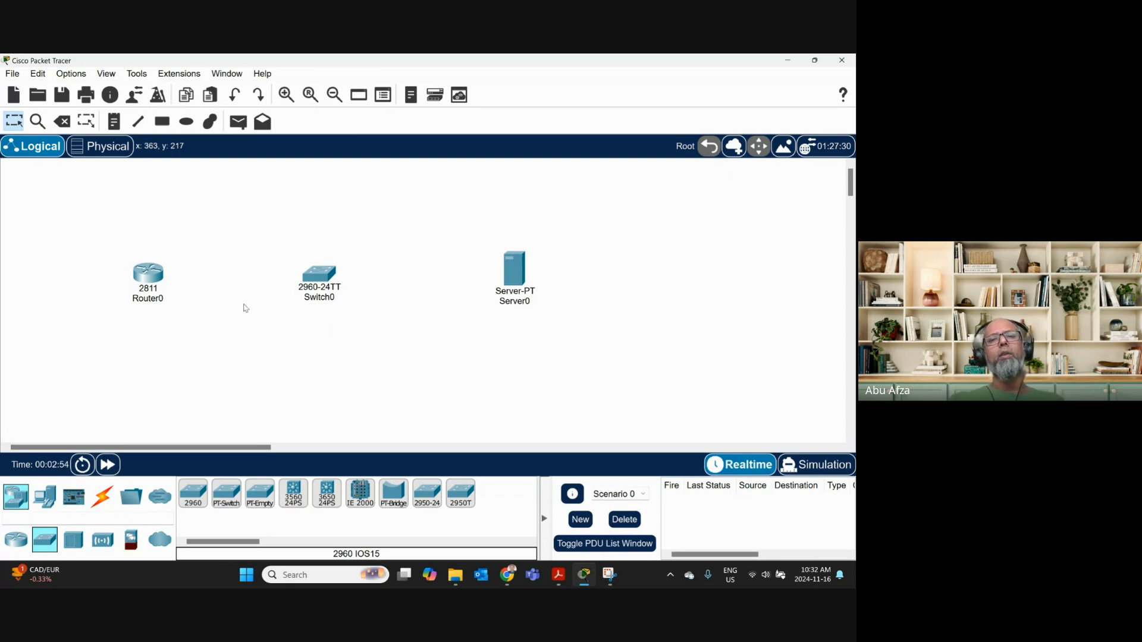
mouse_move(507, 581)
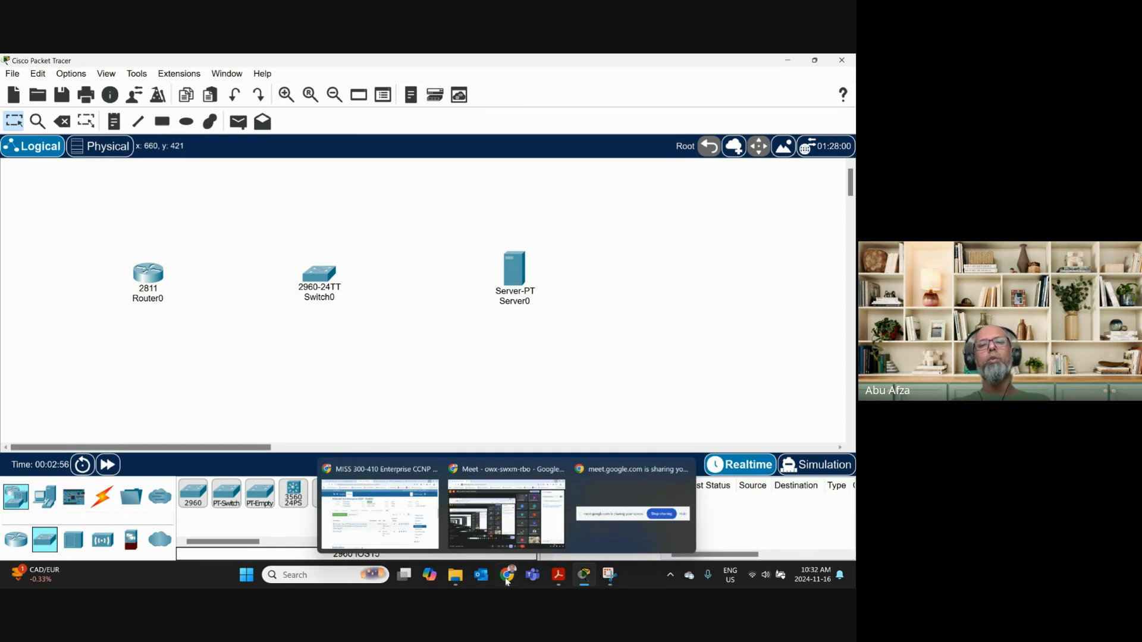
click(489, 532)
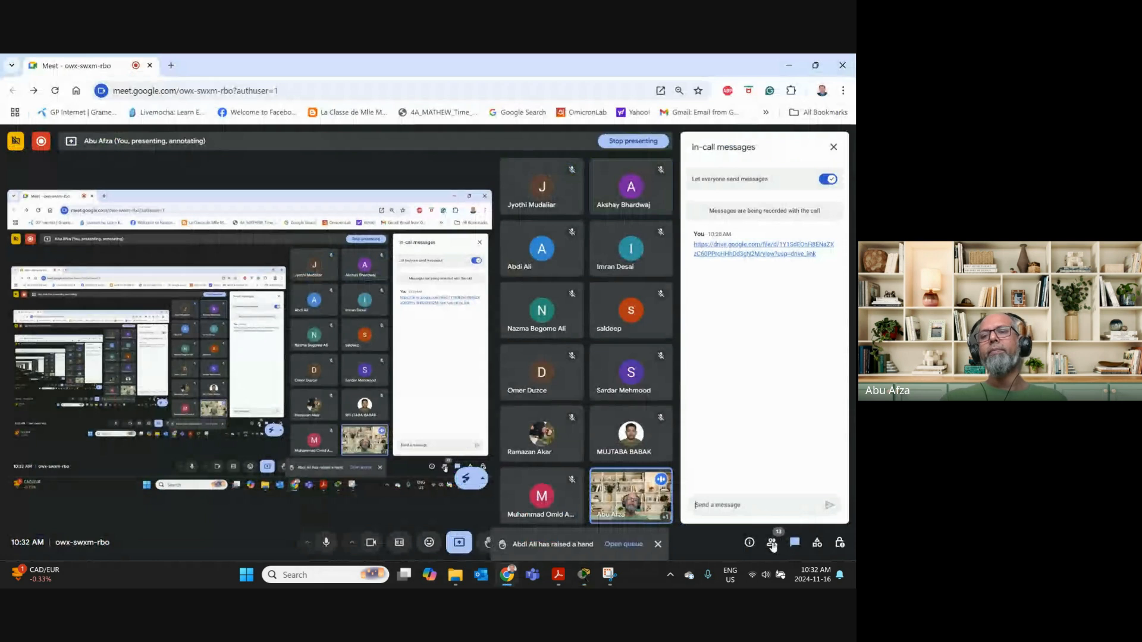
click(771, 543)
click(770, 544)
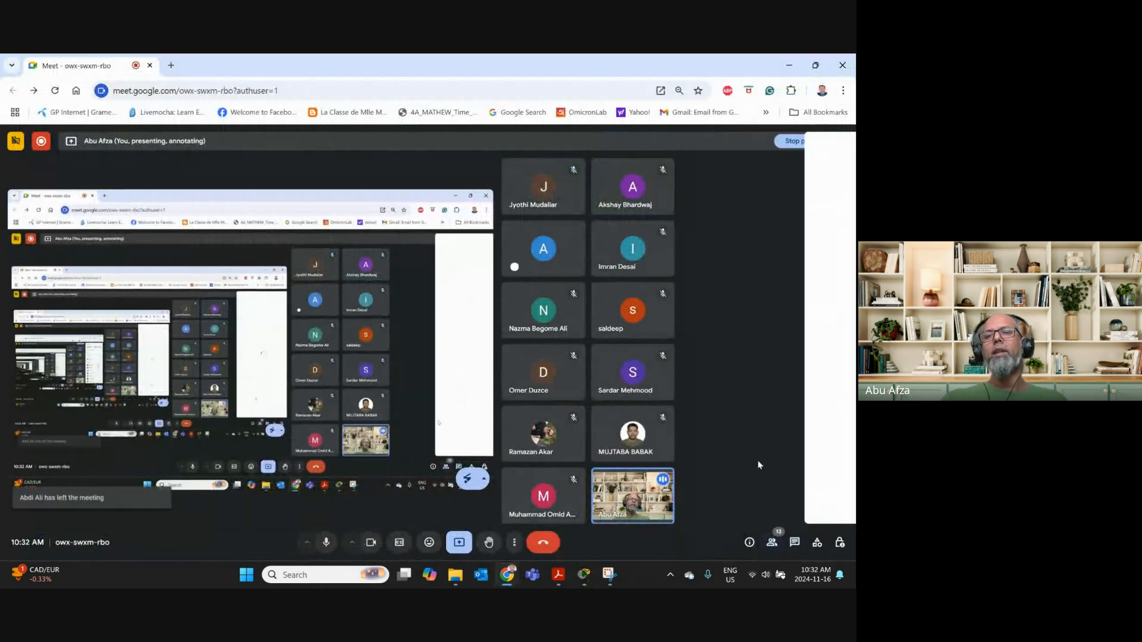
click(772, 544)
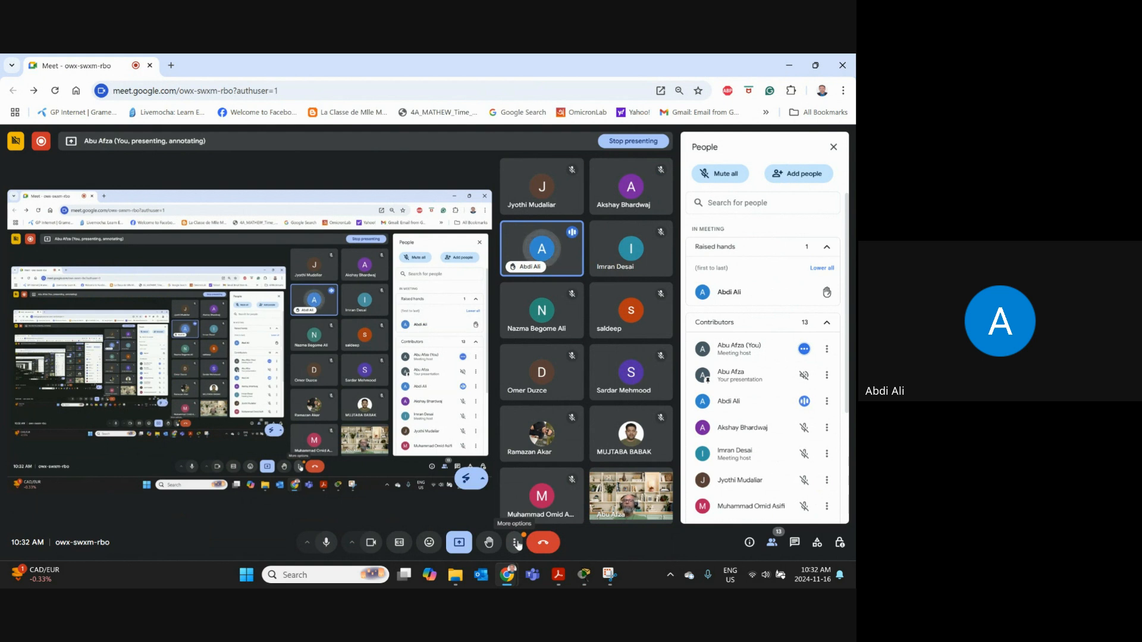
Turn the microphone off and on again, and review the call's Troubleshooting & help recommendations for audio devices.
click(325, 543)
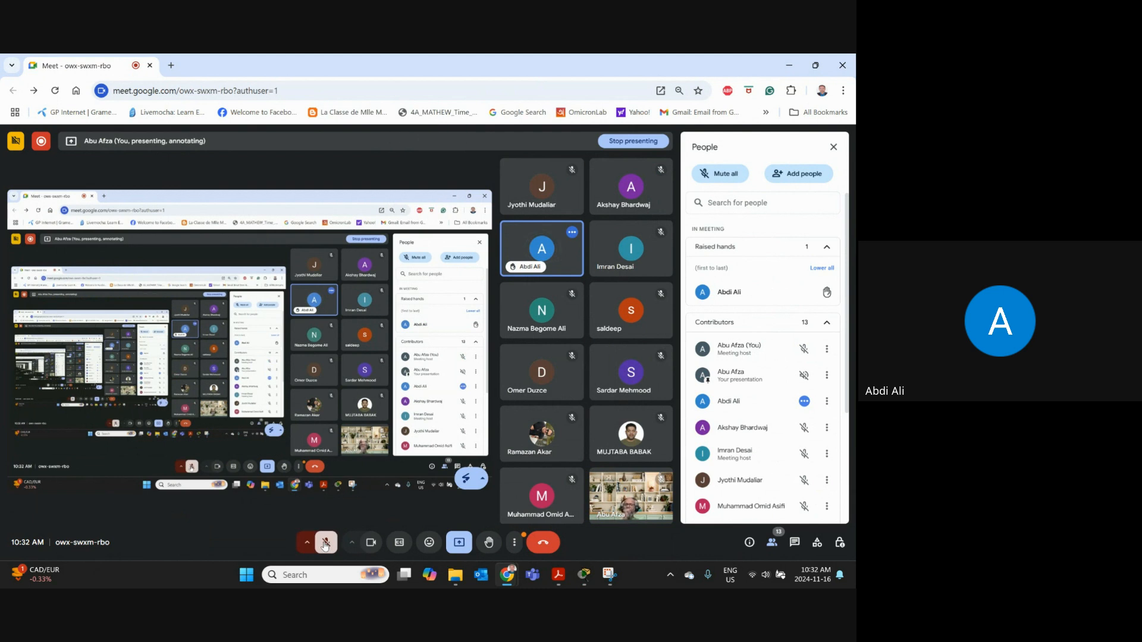
click(325, 543)
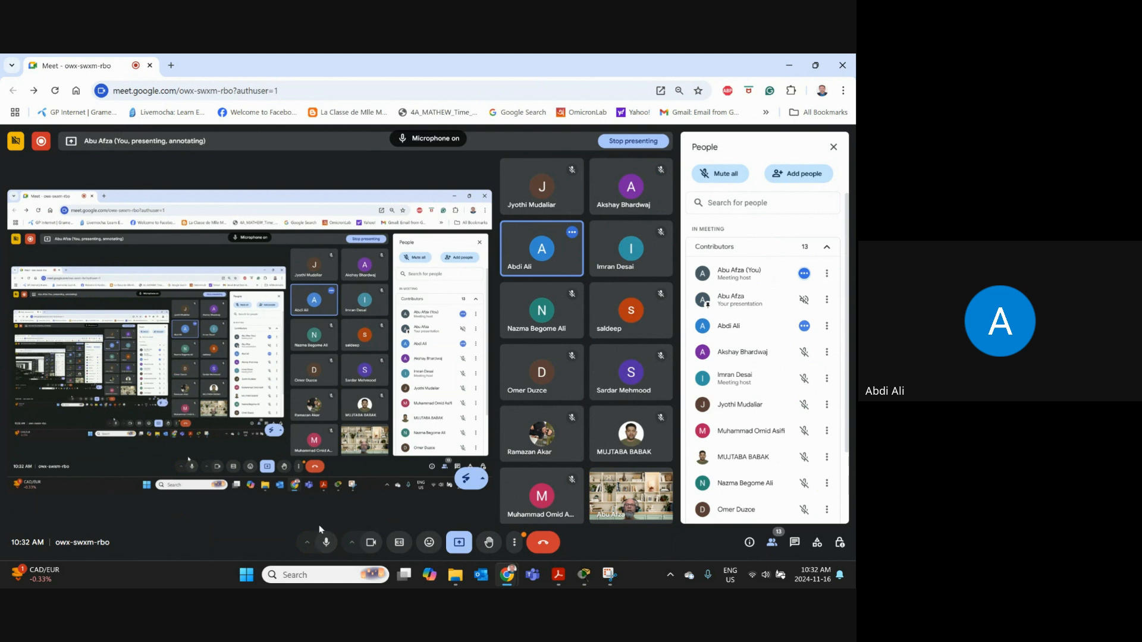
click(514, 542)
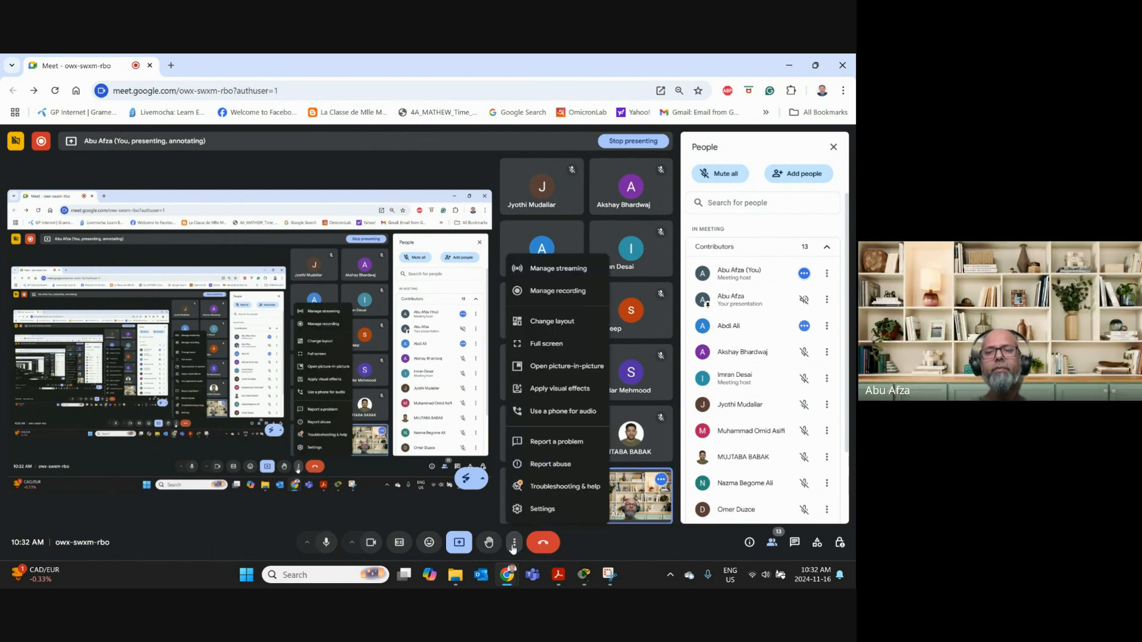
click(563, 486)
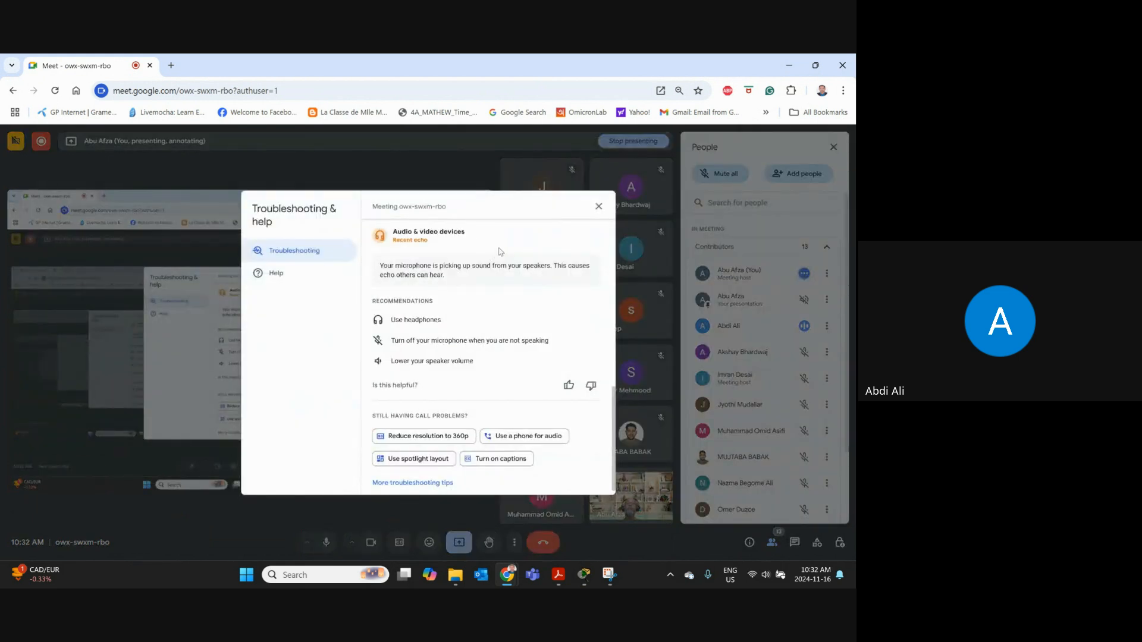
click(598, 206)
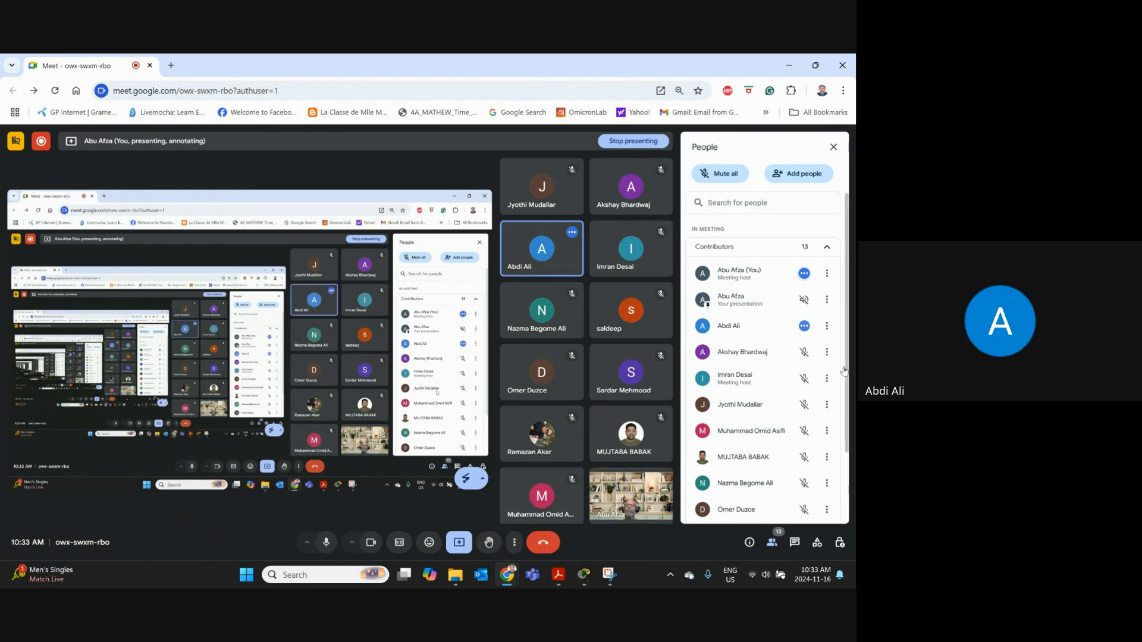
Return to Packet Tracer and cable Router0 to Switch0 and Switch0 to Server0 with automatically chosen connection types.
click(851, 58)
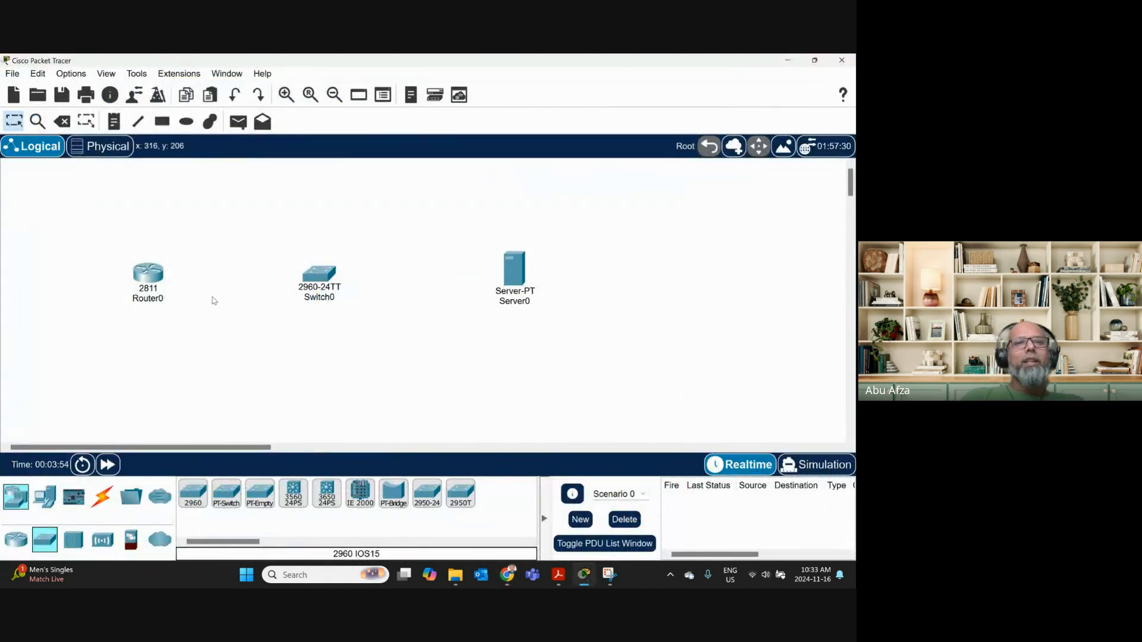
click(101, 497)
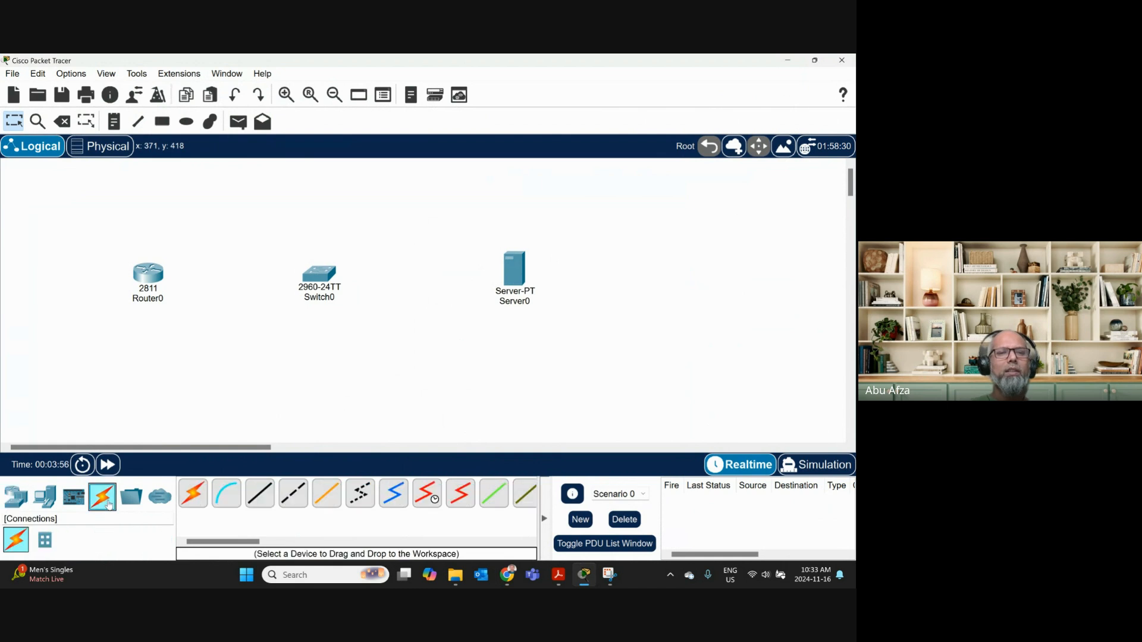
click(203, 505)
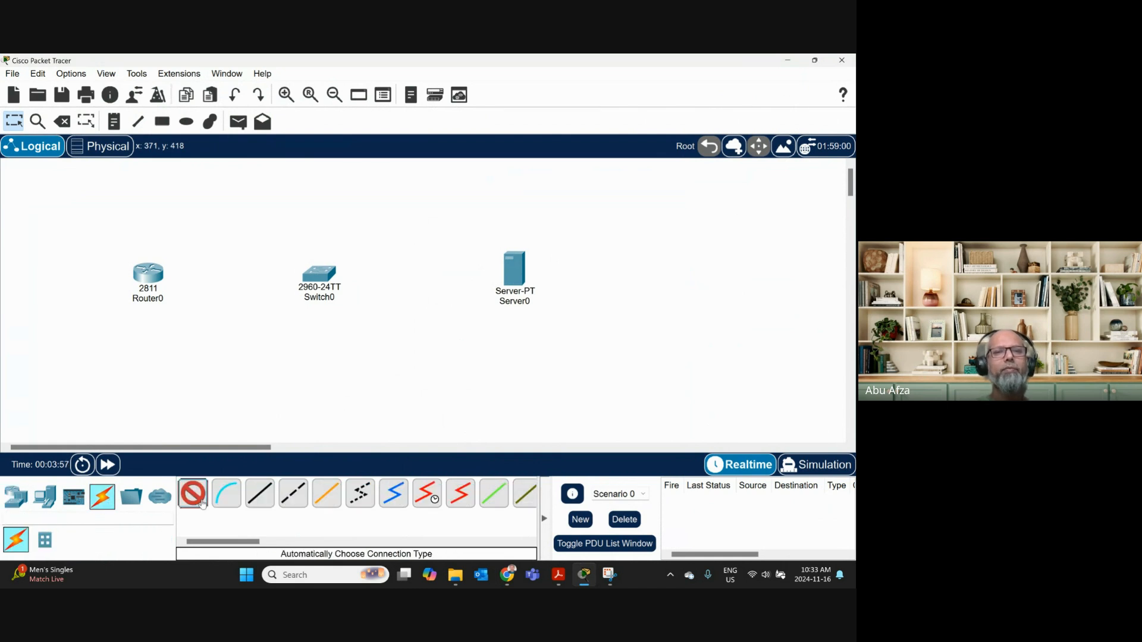
click(148, 272)
click(319, 273)
click(193, 494)
click(336, 274)
click(512, 270)
click(512, 271)
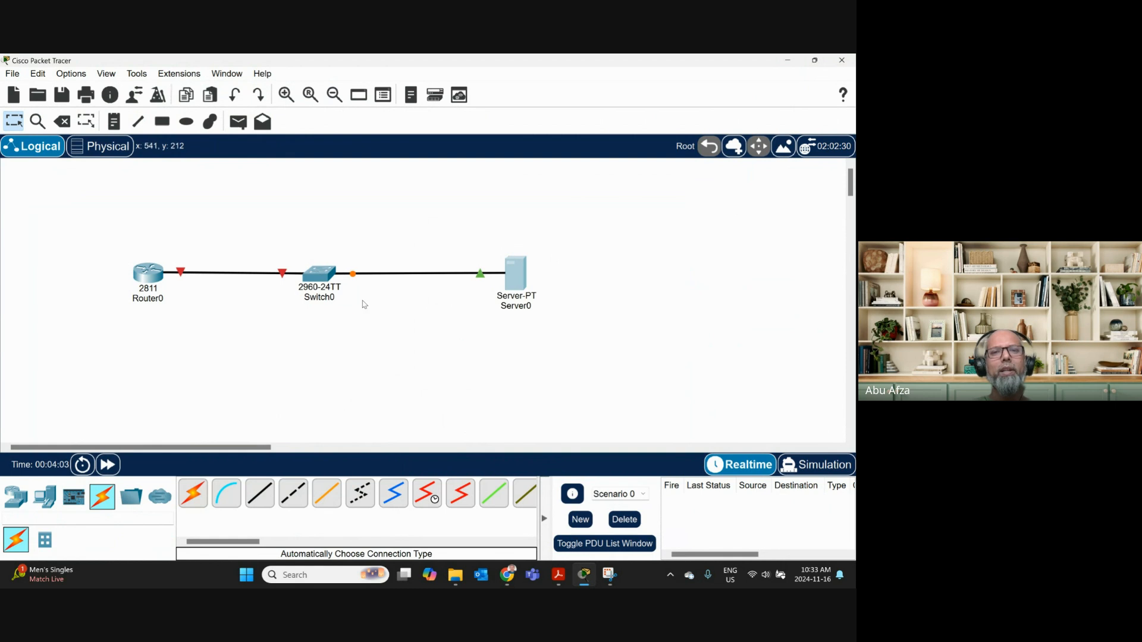
drag(322, 279, 321, 279)
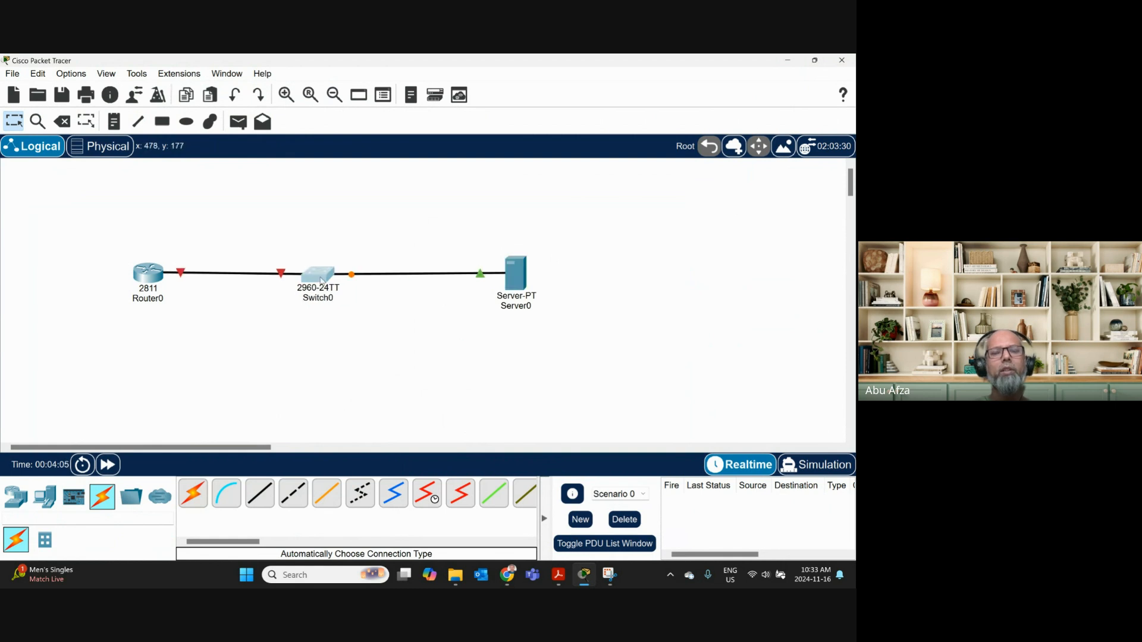
Place a text note reading "NTP" above the switch as the topology's title.
key(n)
click(288, 188)
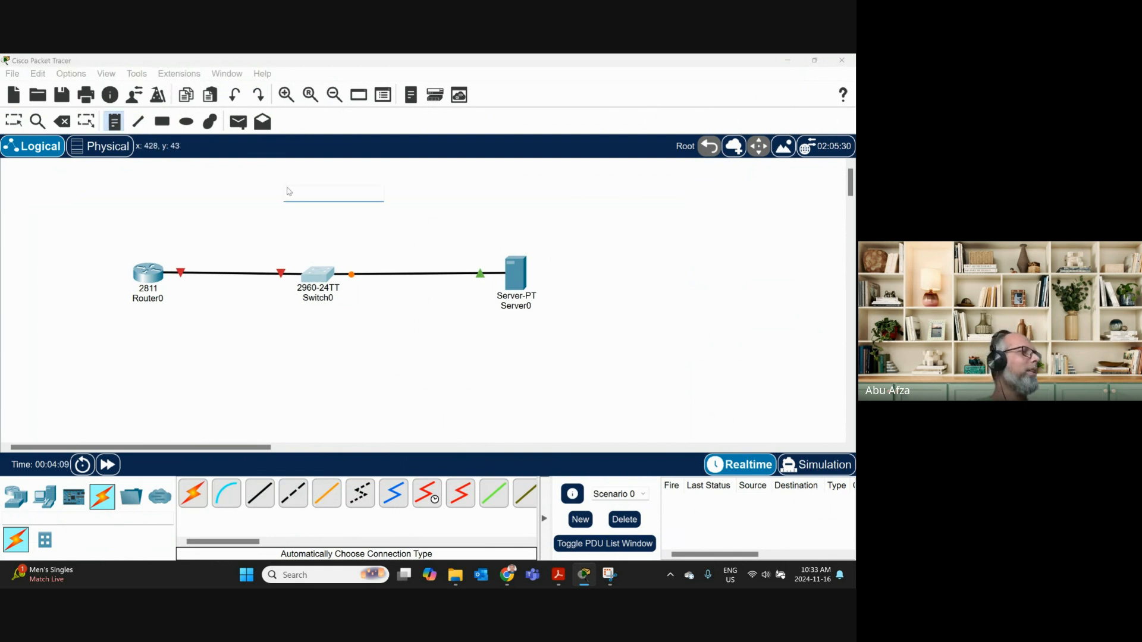
text(NTP)
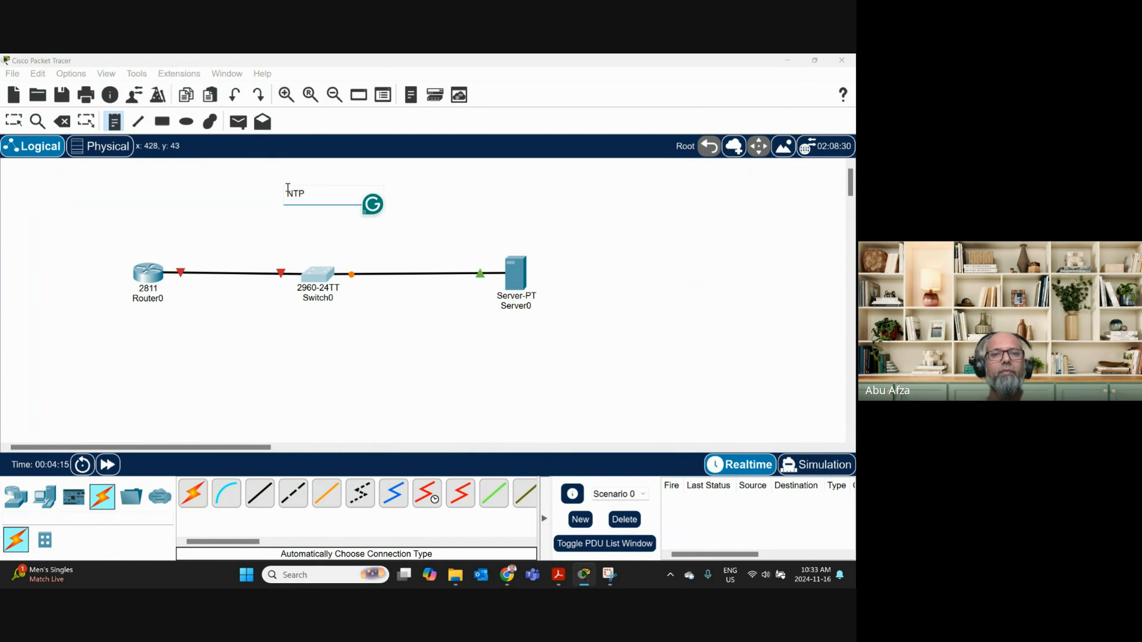
click(520, 209)
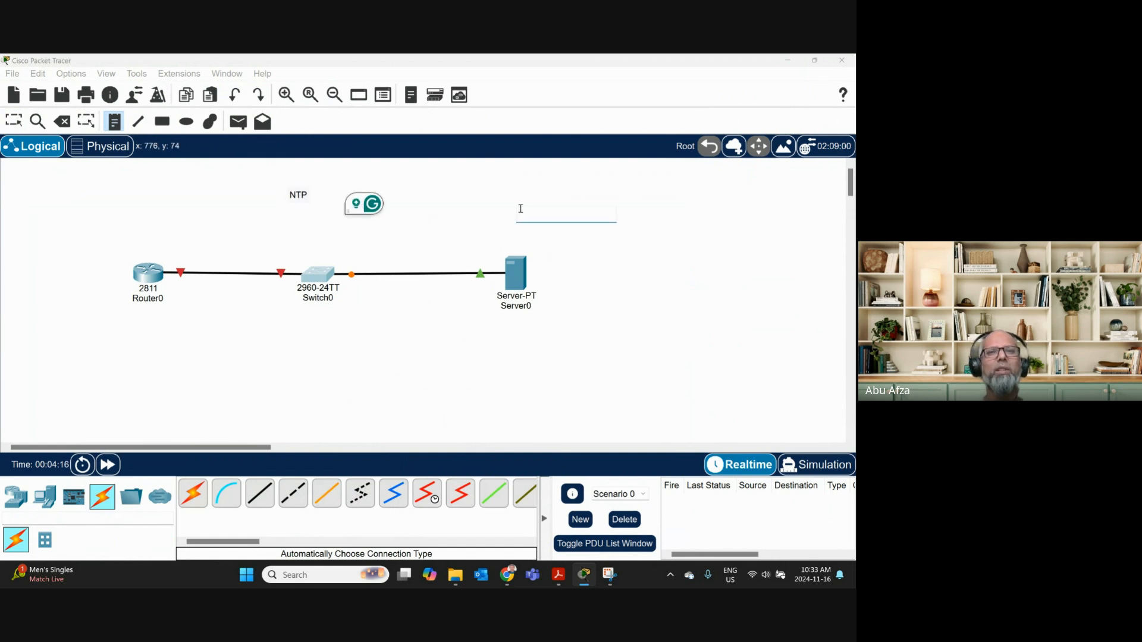
key(Escape)
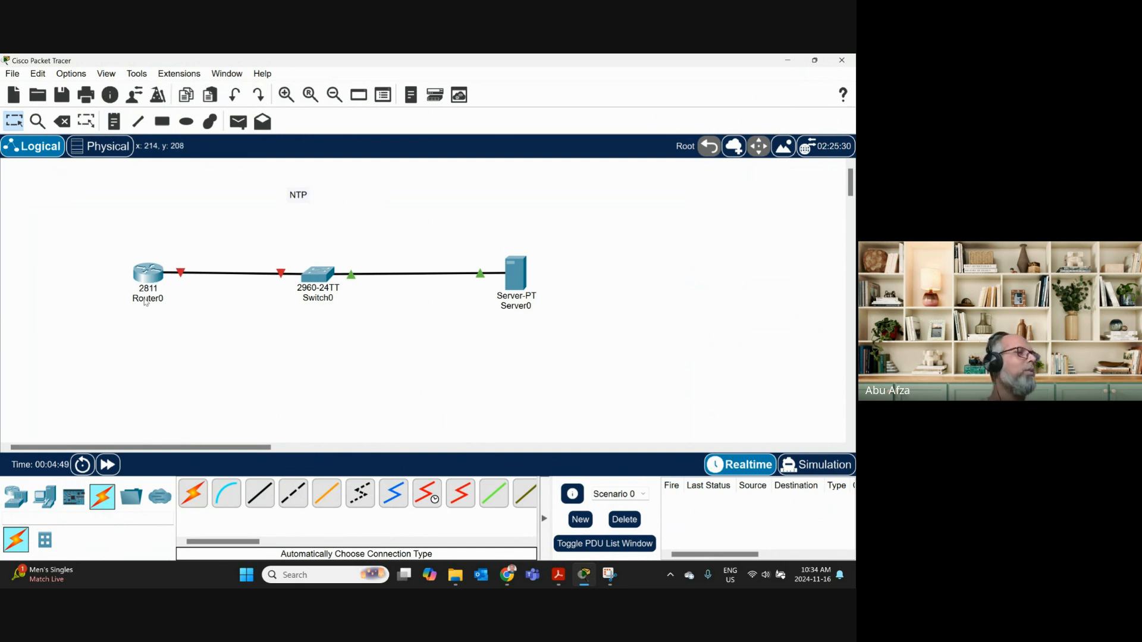
Add a text note reading "192.1681.1" below Router0.
mouse_move(145, 301)
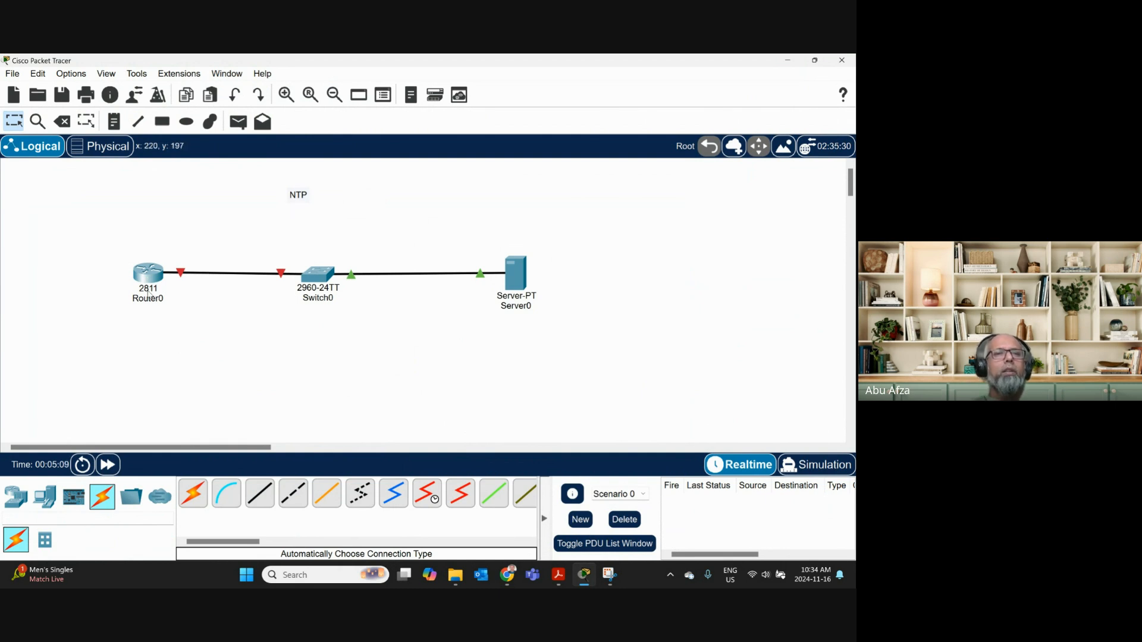
click(114, 122)
click(131, 318)
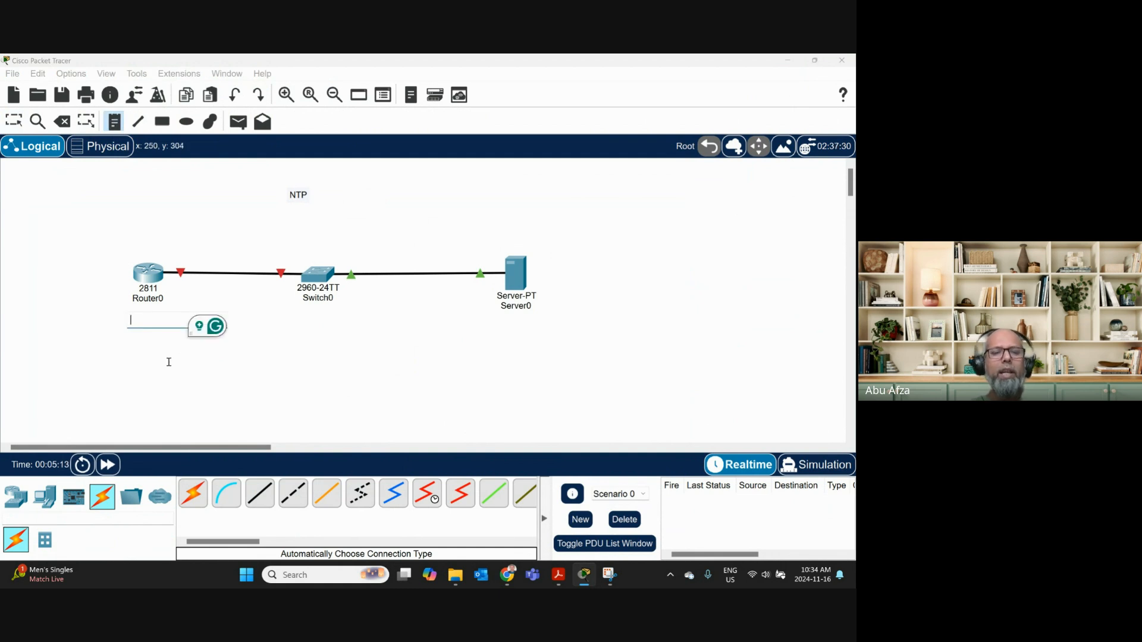
text(192)
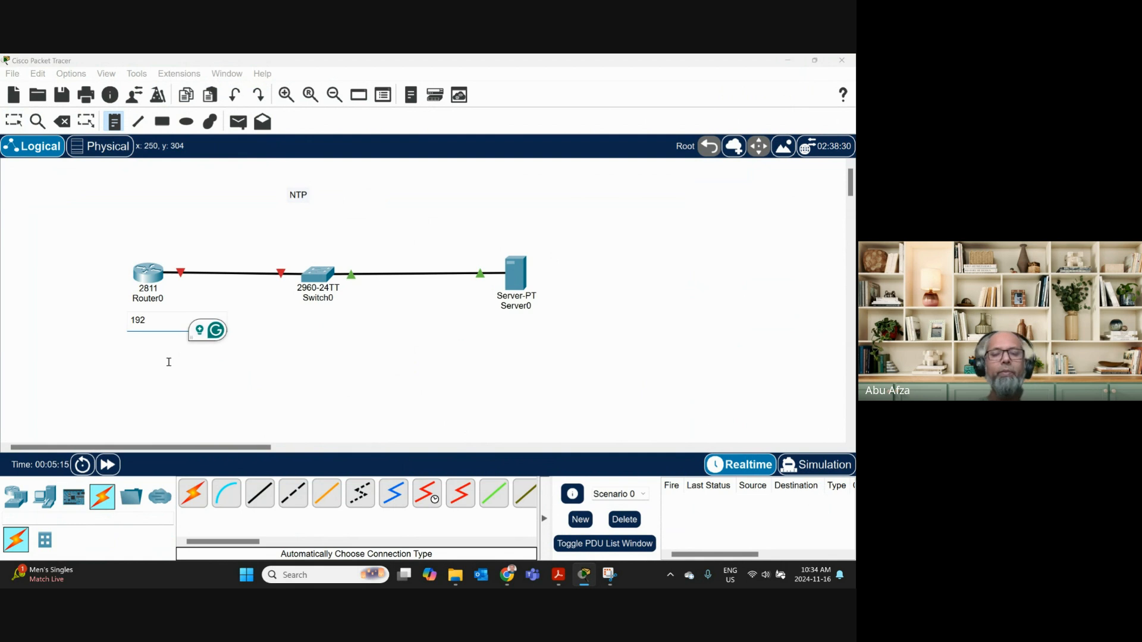
text(168)
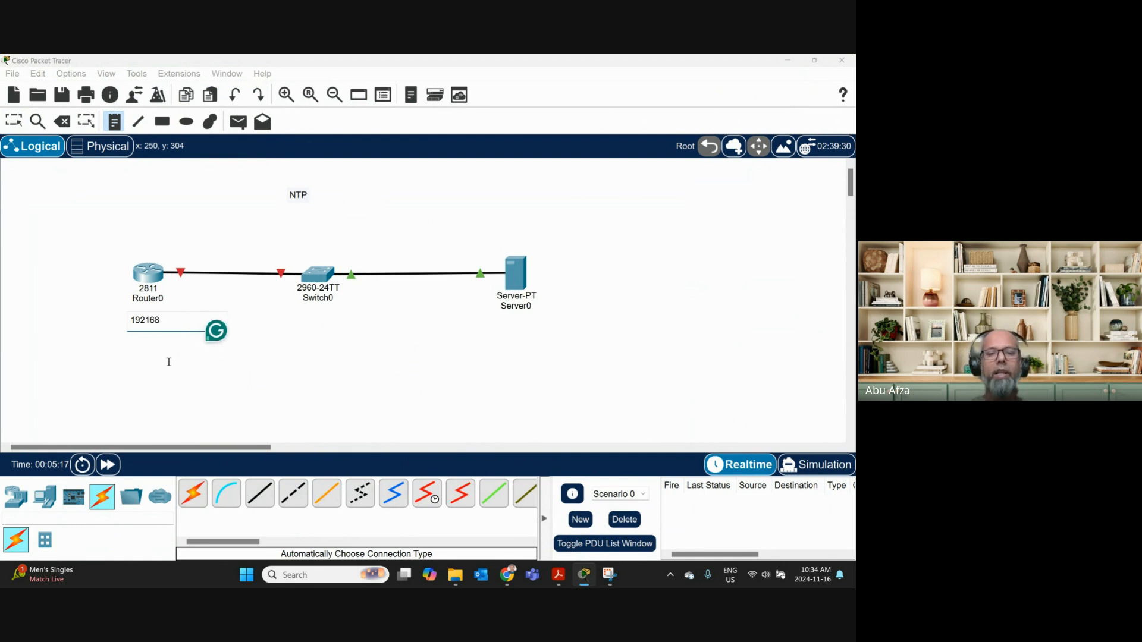
key(Left)
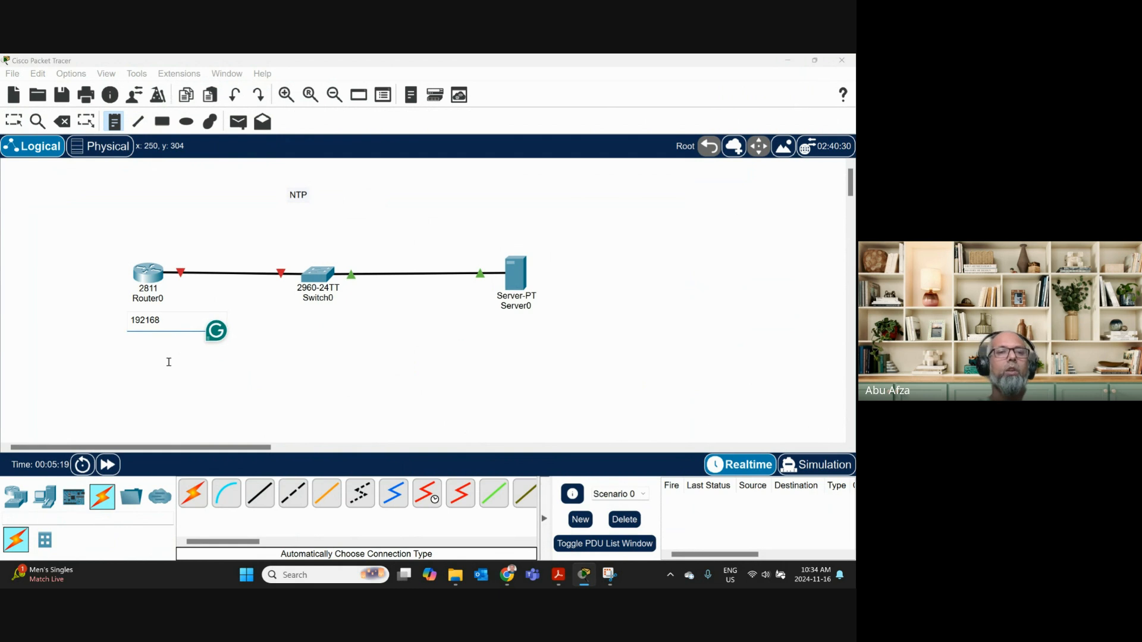
text(.)
key(Right)
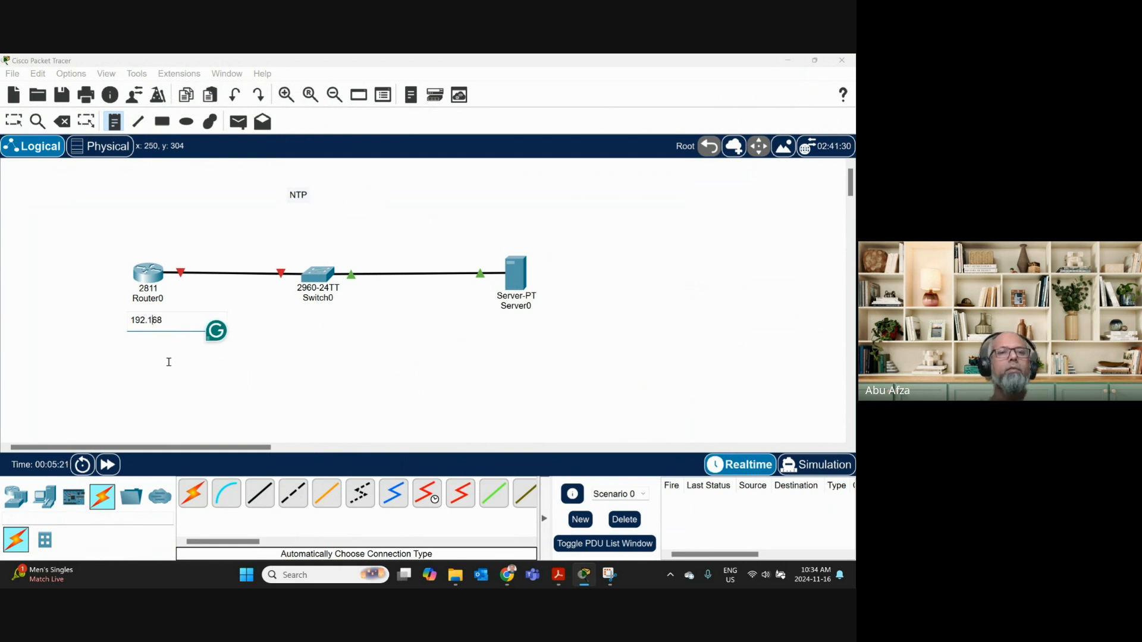
text(1.)
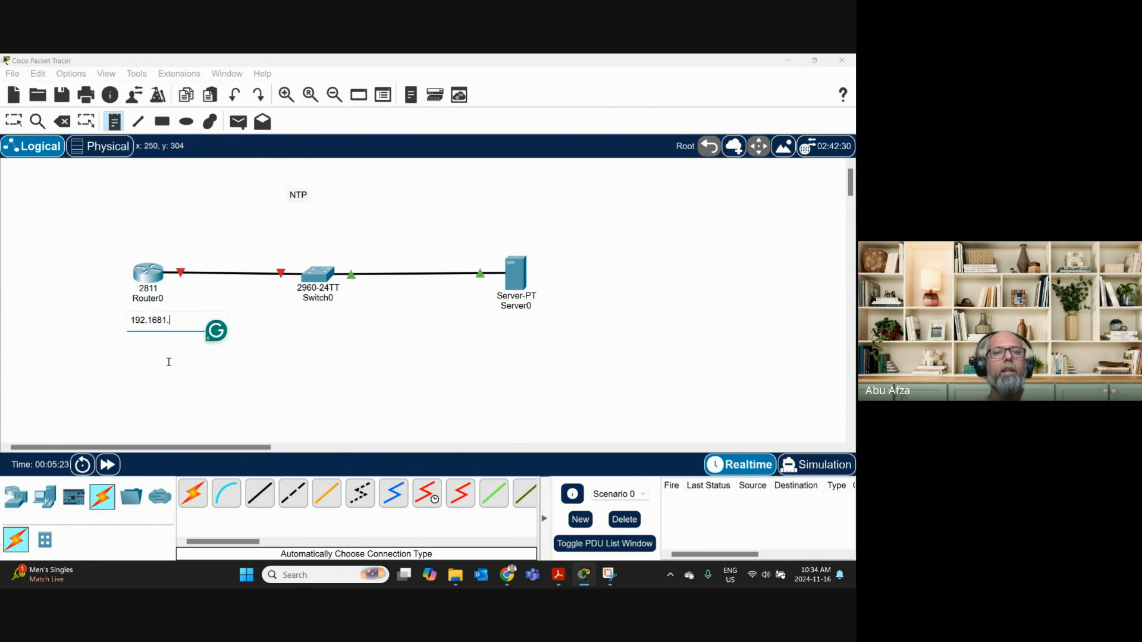
text(1)
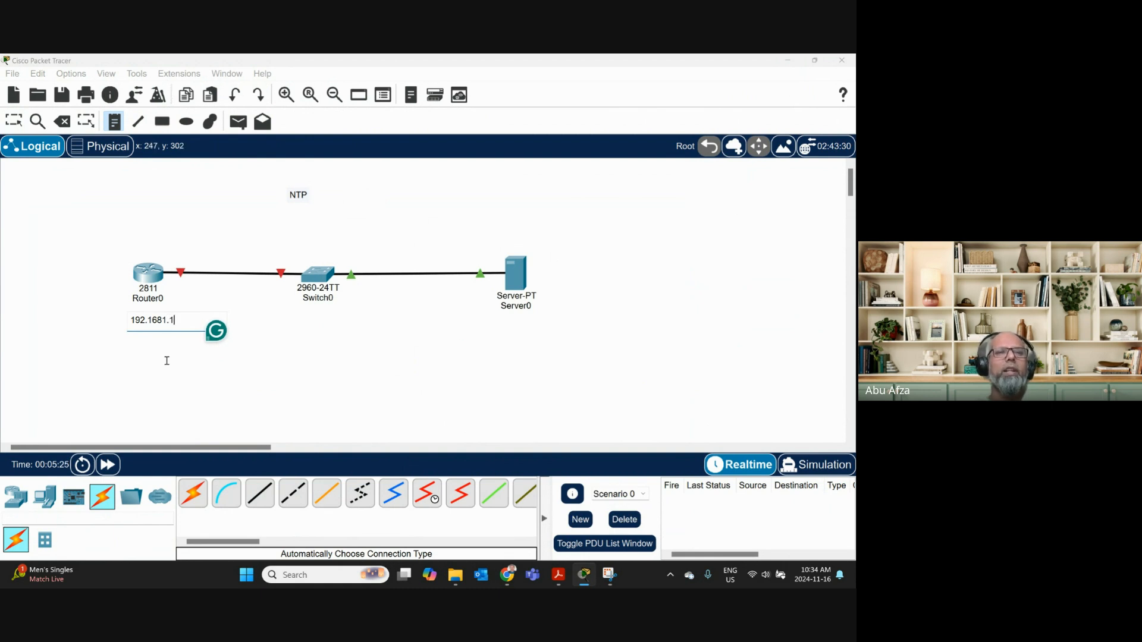
Add a text note reading "192.168.1.2" below Server0, and nudge the switch into line with the other devices.
click(506, 324)
text(19)
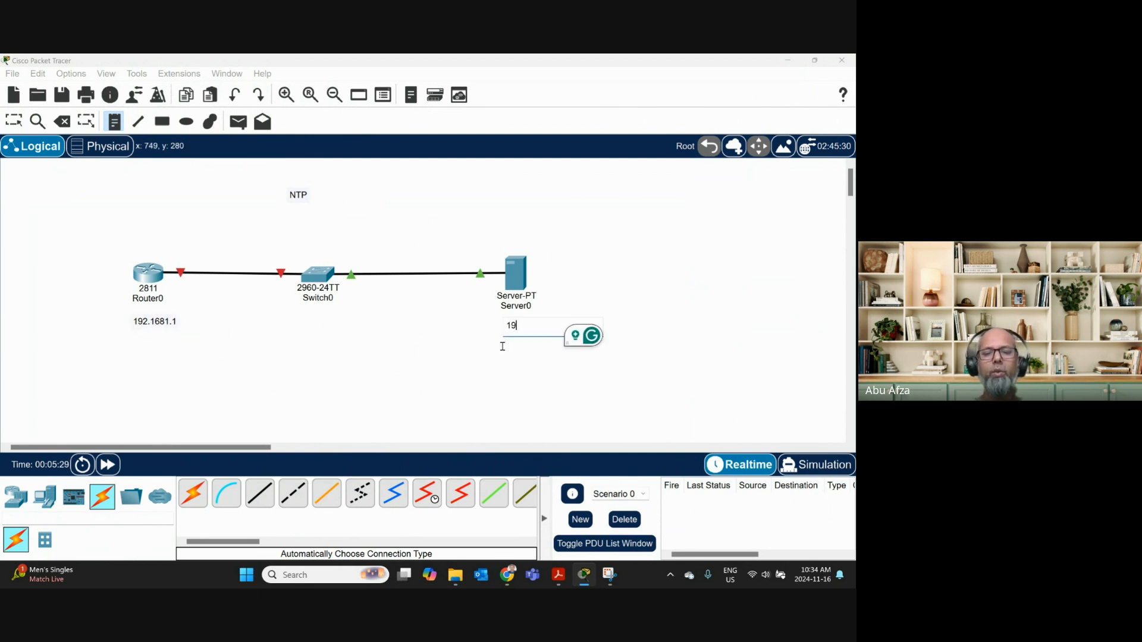
text(2.168.1)
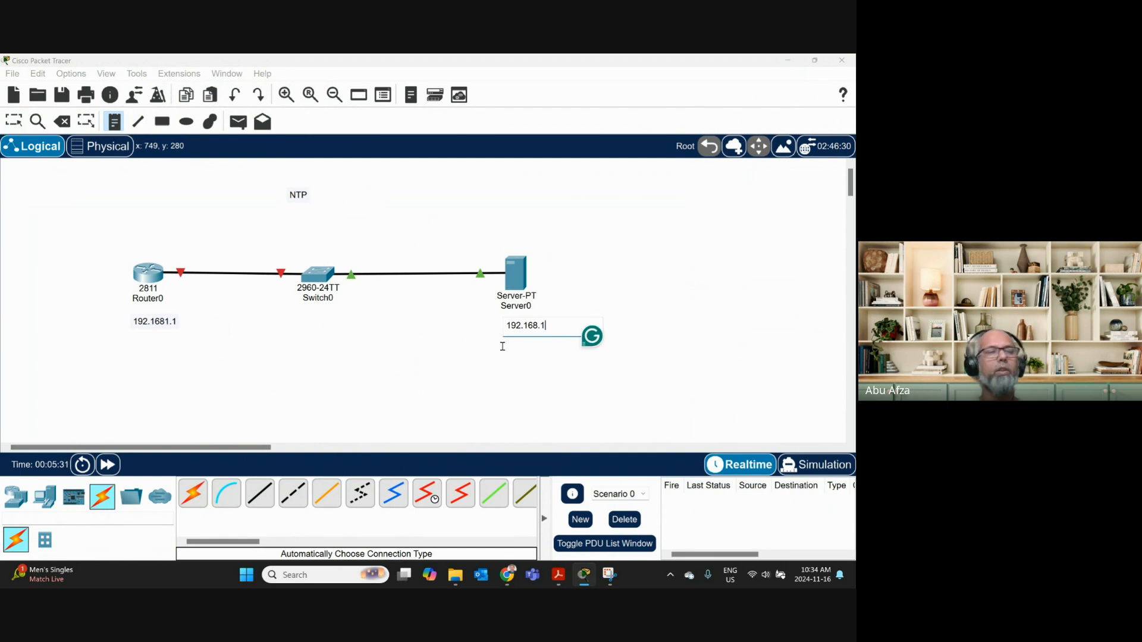
text(.2)
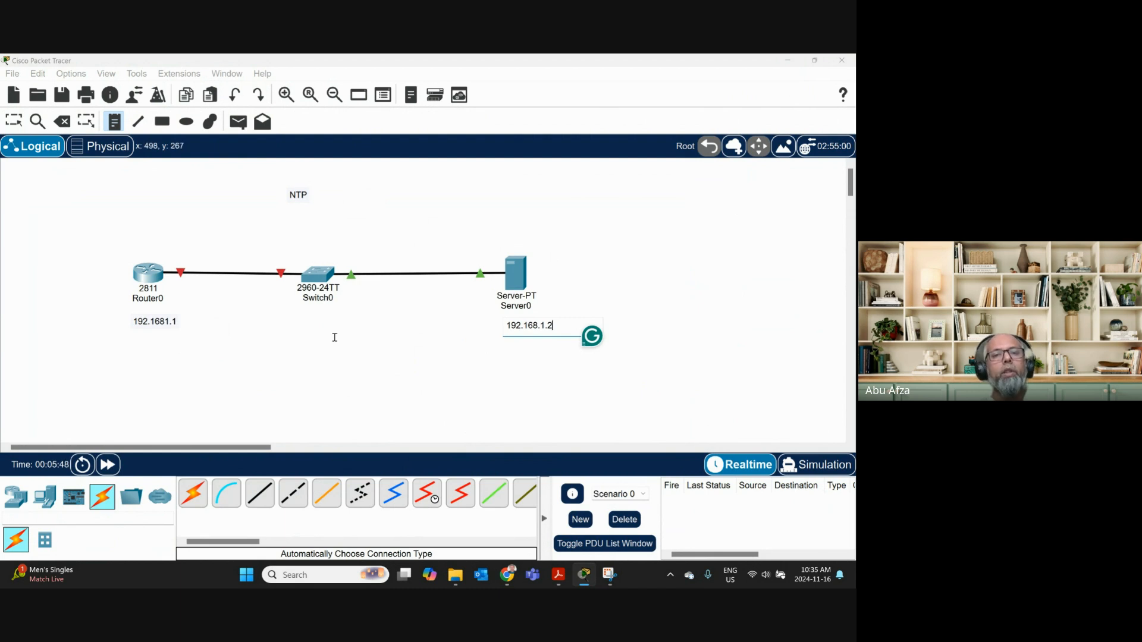
key(Escape)
drag(315, 278, 317, 276)
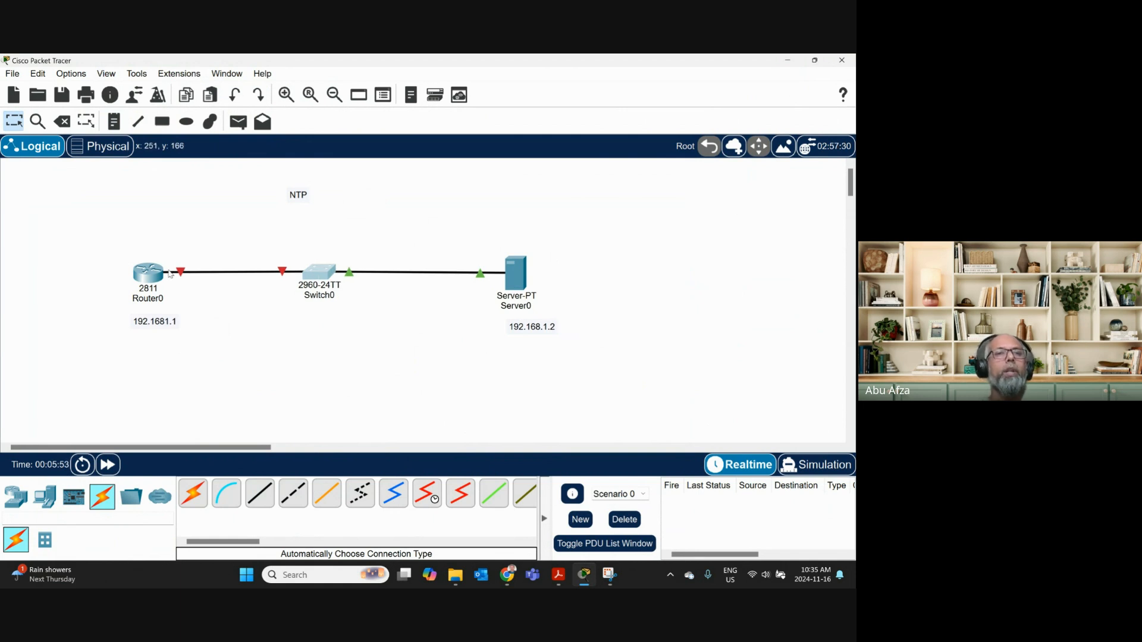
Turn on the preference to always show port labels in the logical workspace.
click(70, 75)
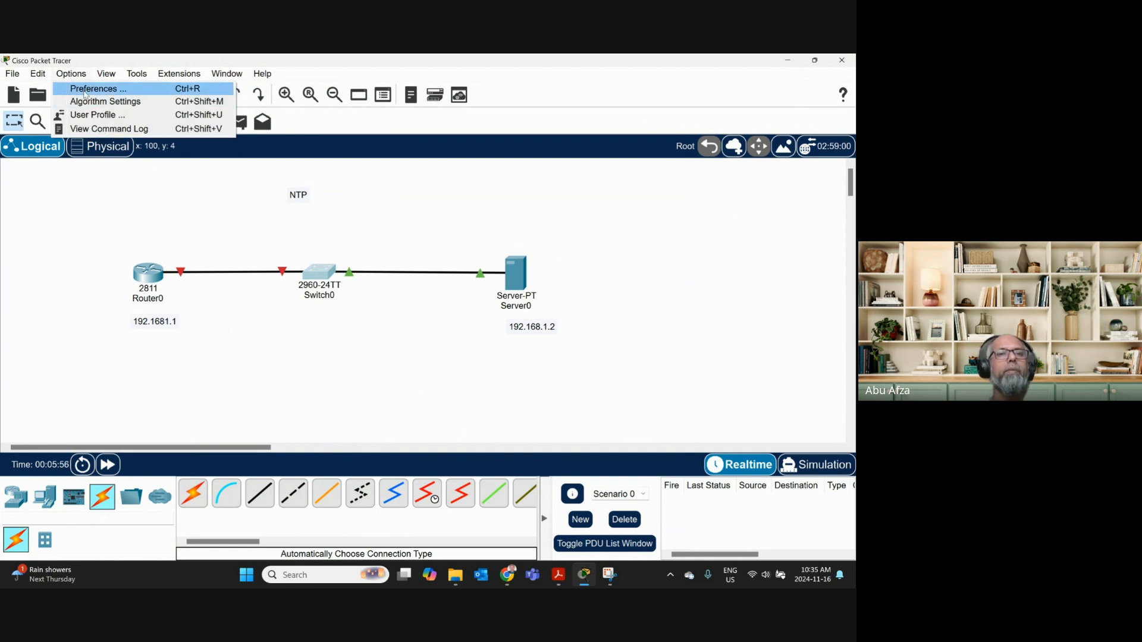
click(86, 94)
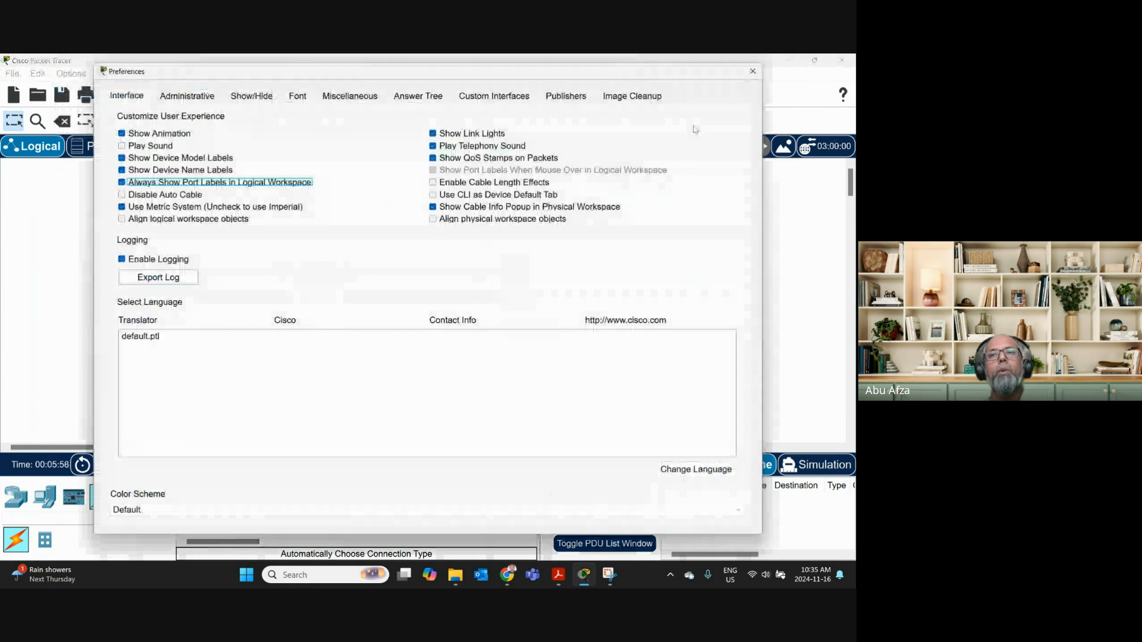
click(753, 72)
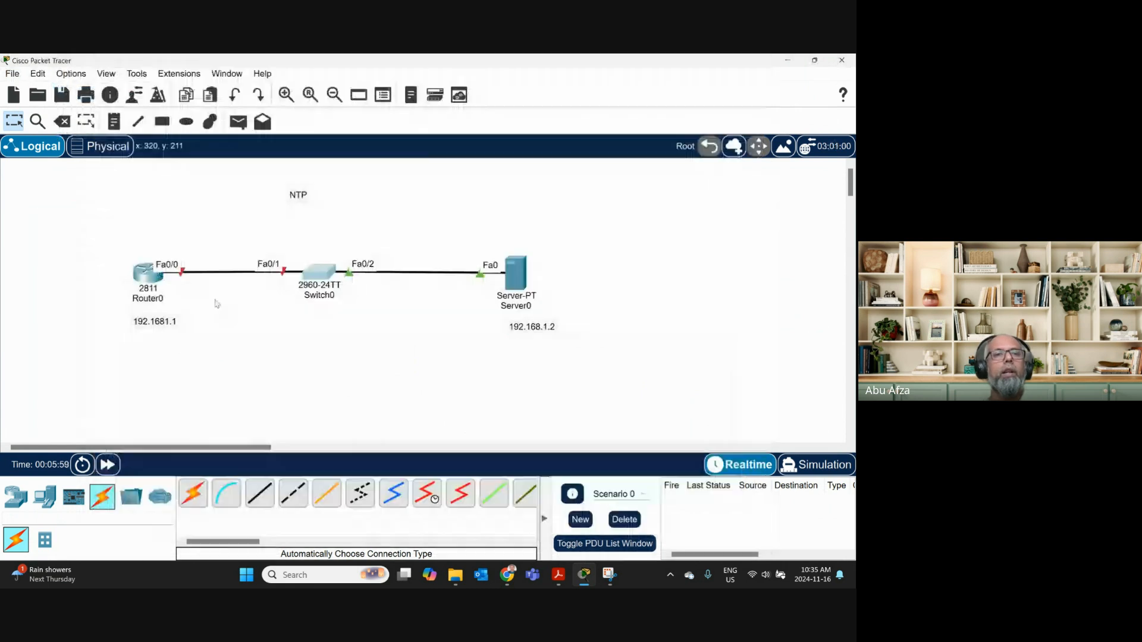
Add the interface name "Fa0/0" as a second line in the address note below Router0.
click(177, 321)
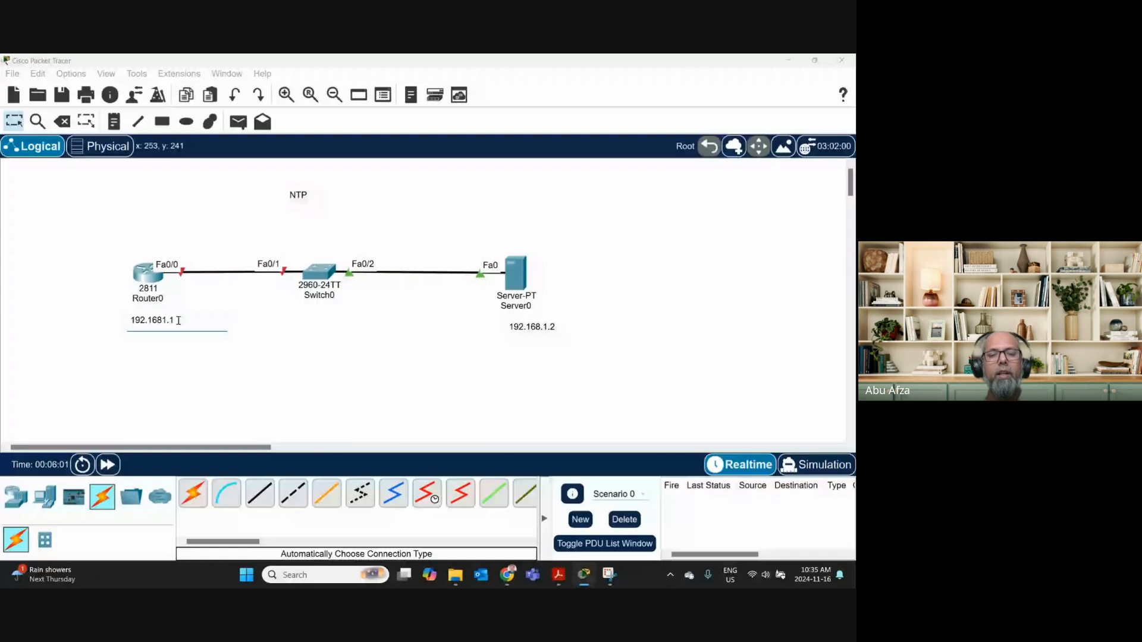
key(Return)
text(F)
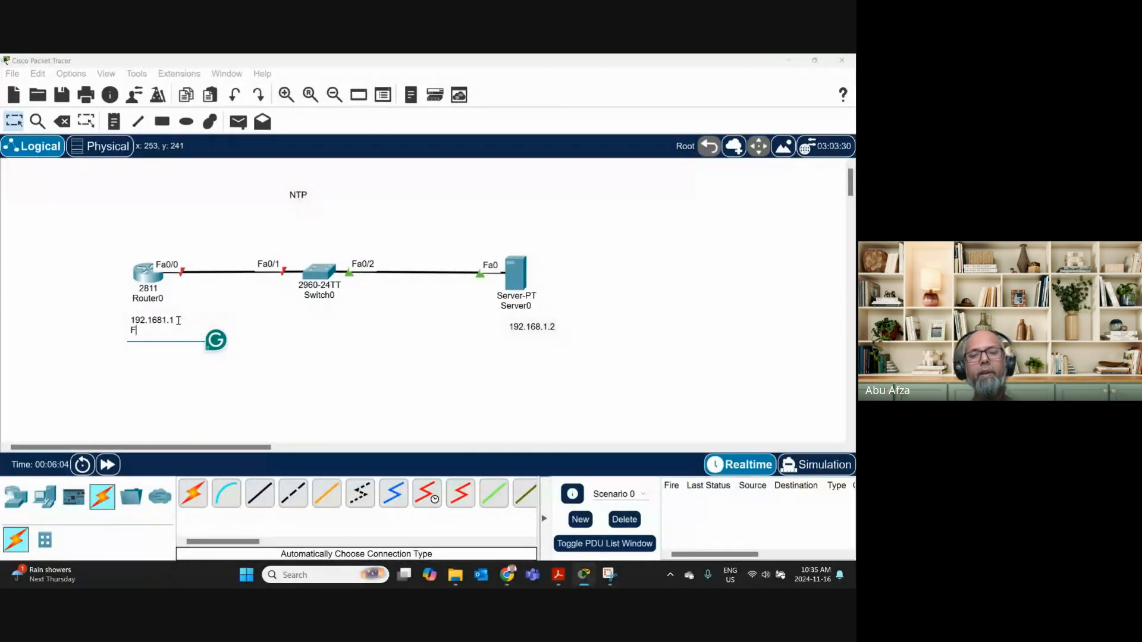
text(a0/0)
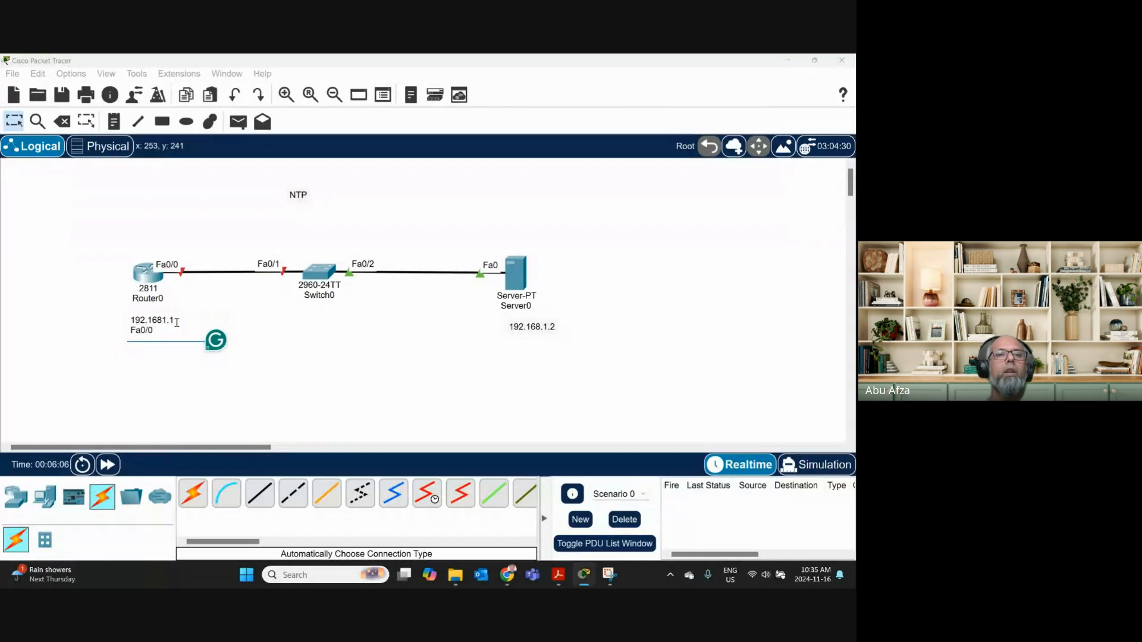
click(156, 384)
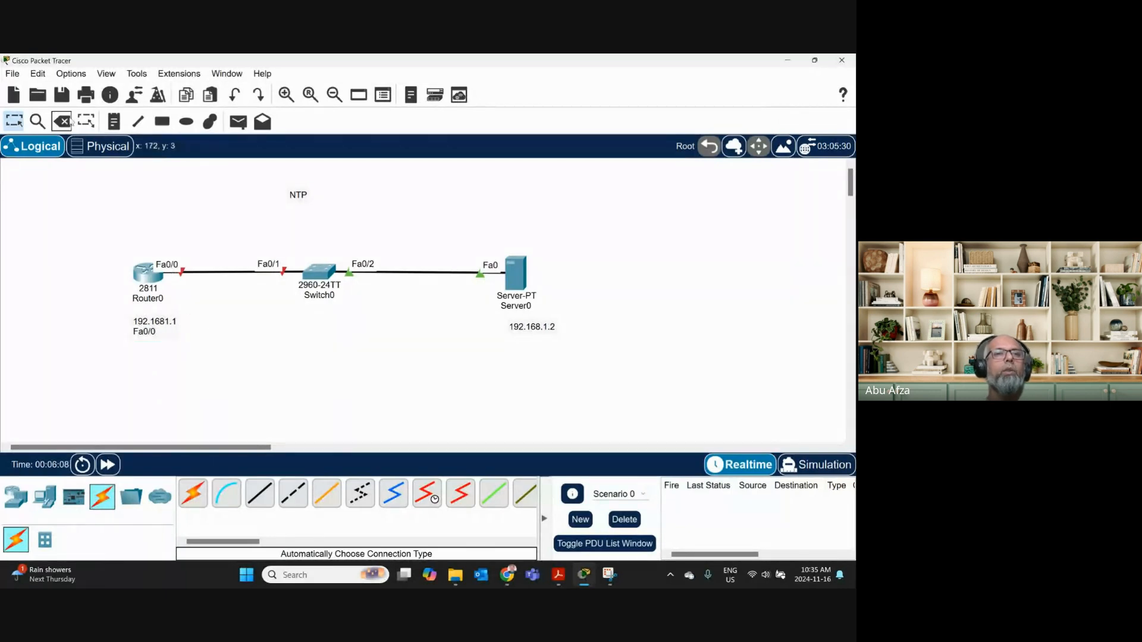
Turn off the preference to always show port labels in the logical workspace.
click(72, 74)
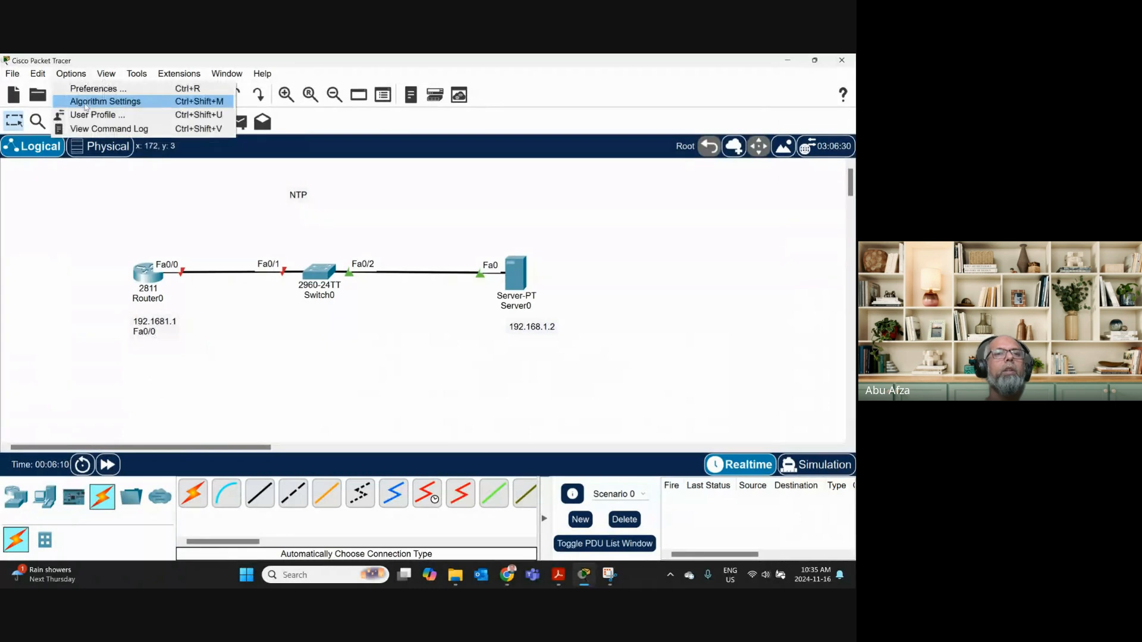
click(90, 88)
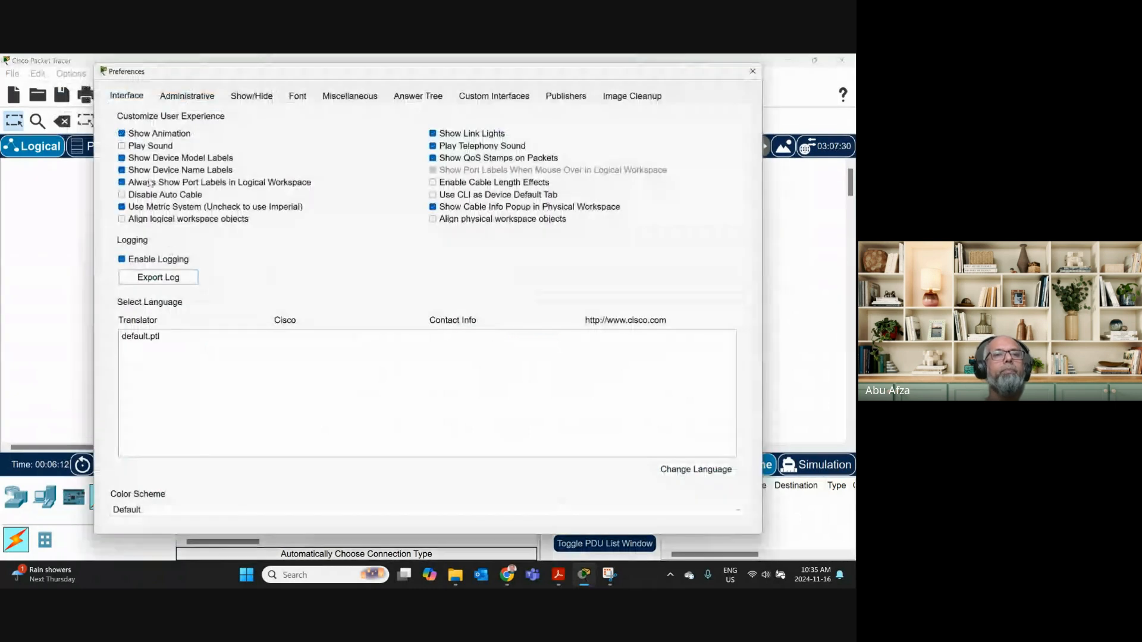
click(753, 72)
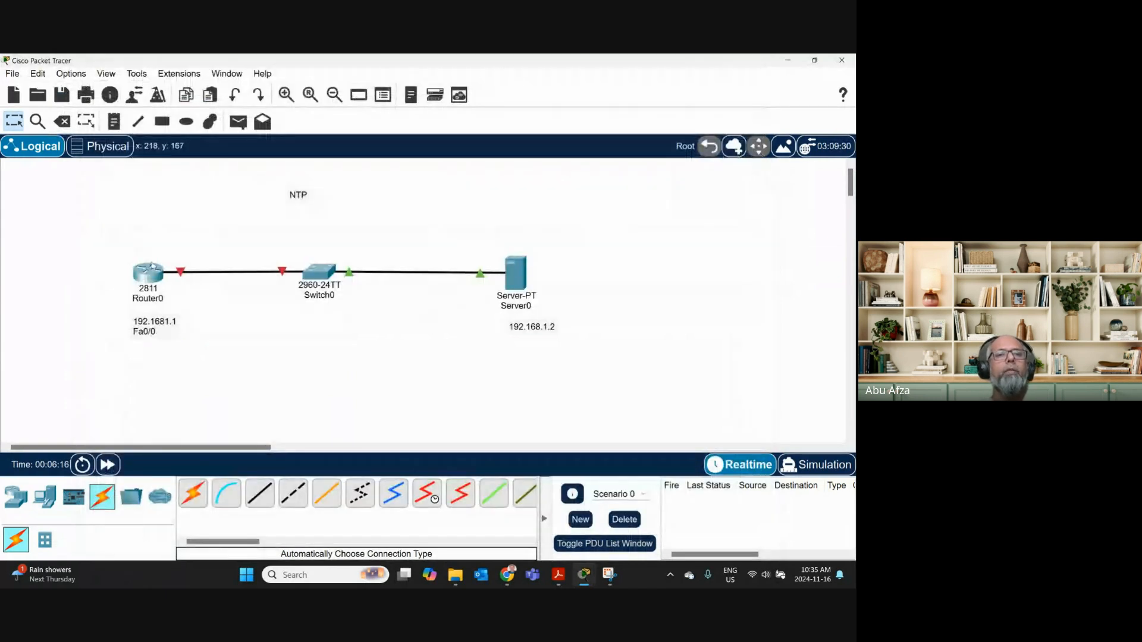
Open Router0's command line, decline the initial configuration dialog, and enter global configuration mode.
mouse_move(145, 276)
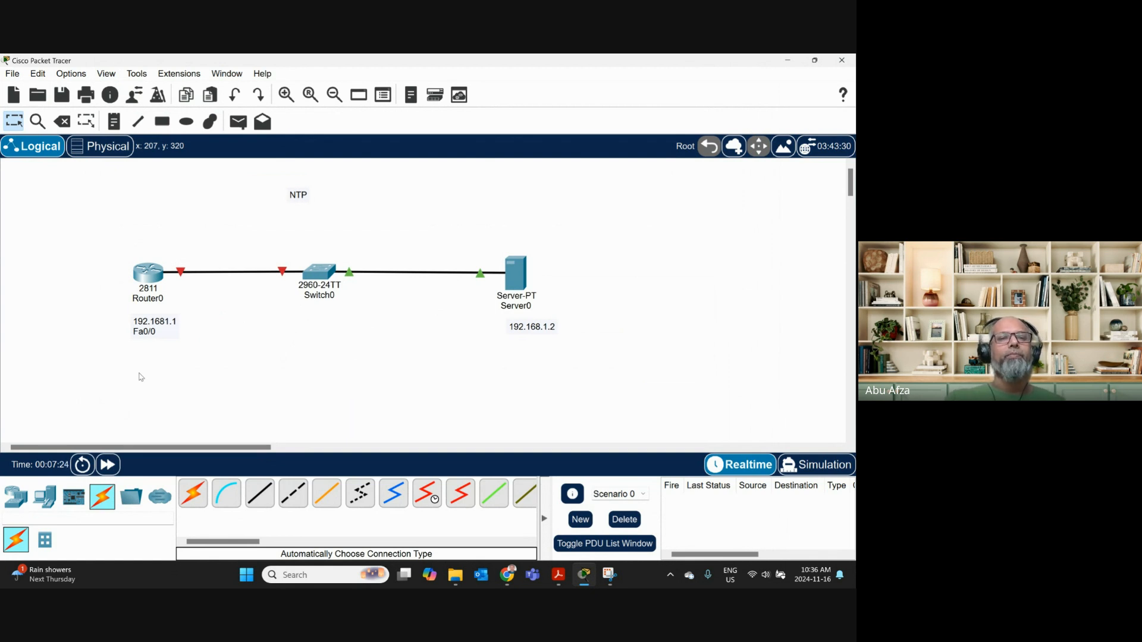
mouse_move(149, 280)
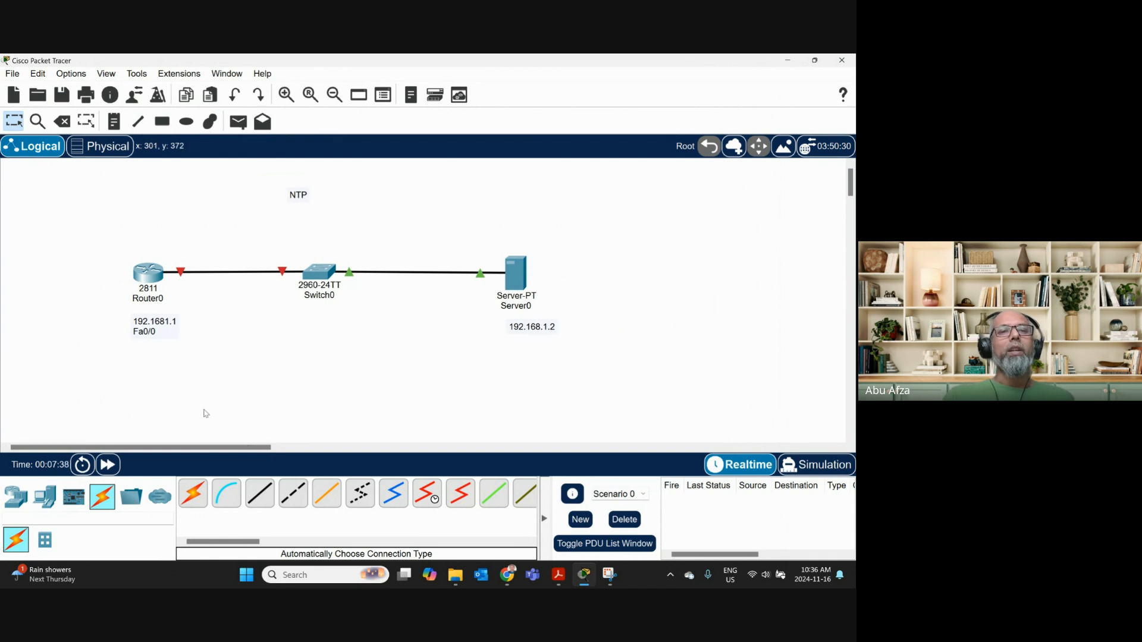
click(152, 281)
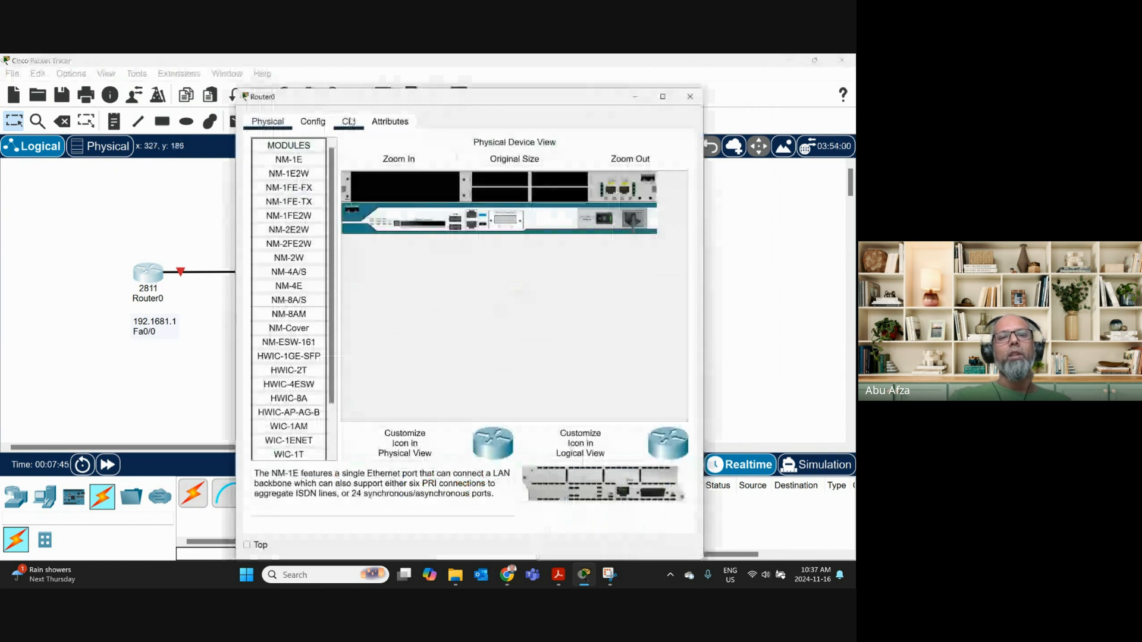
click(350, 122)
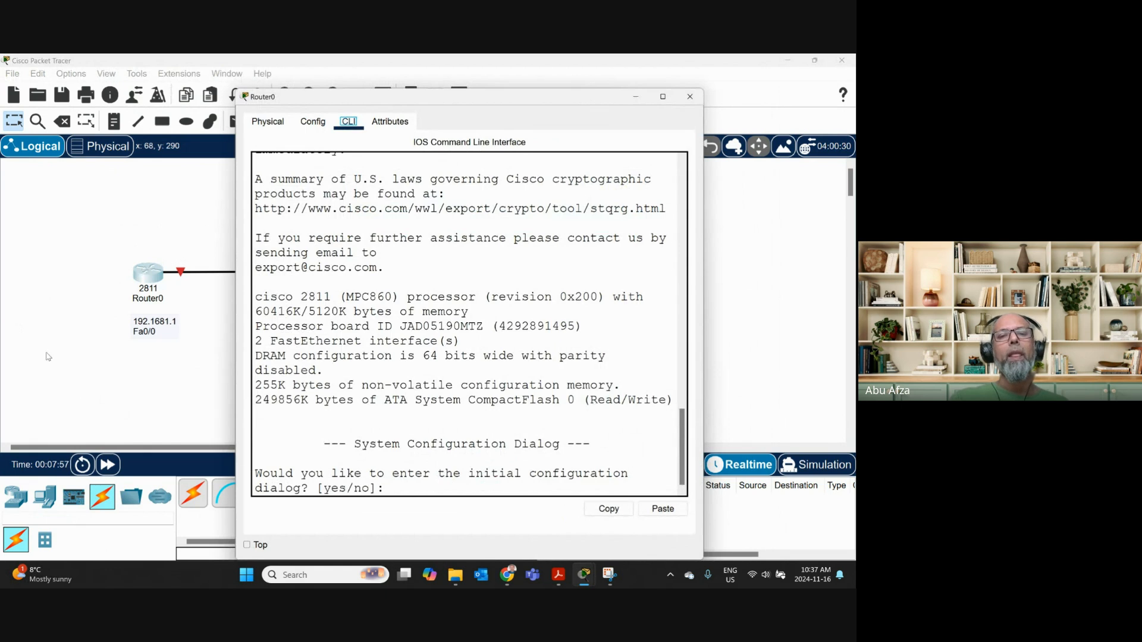
click(404, 488)
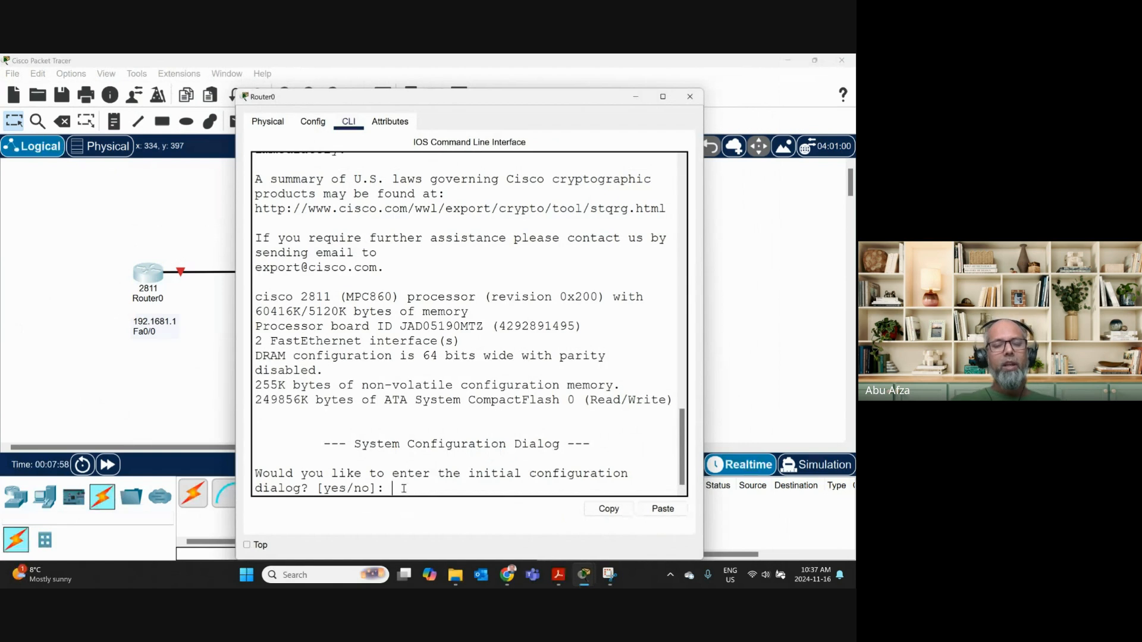
text(no)
key(Return)
key(Return)
text(en)
key(Return)
text(config ter)
key(Return)
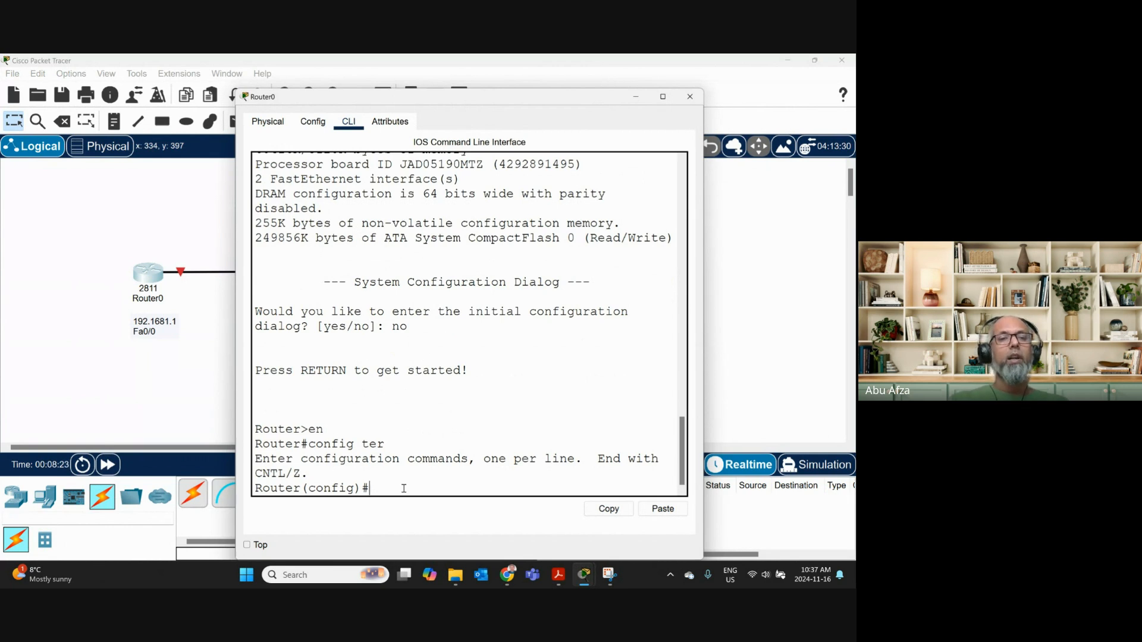
Assign Router0's interface fa0/0 the IP address 192.168.1.1 with subnet mask 255.255.255.0.
text(int)
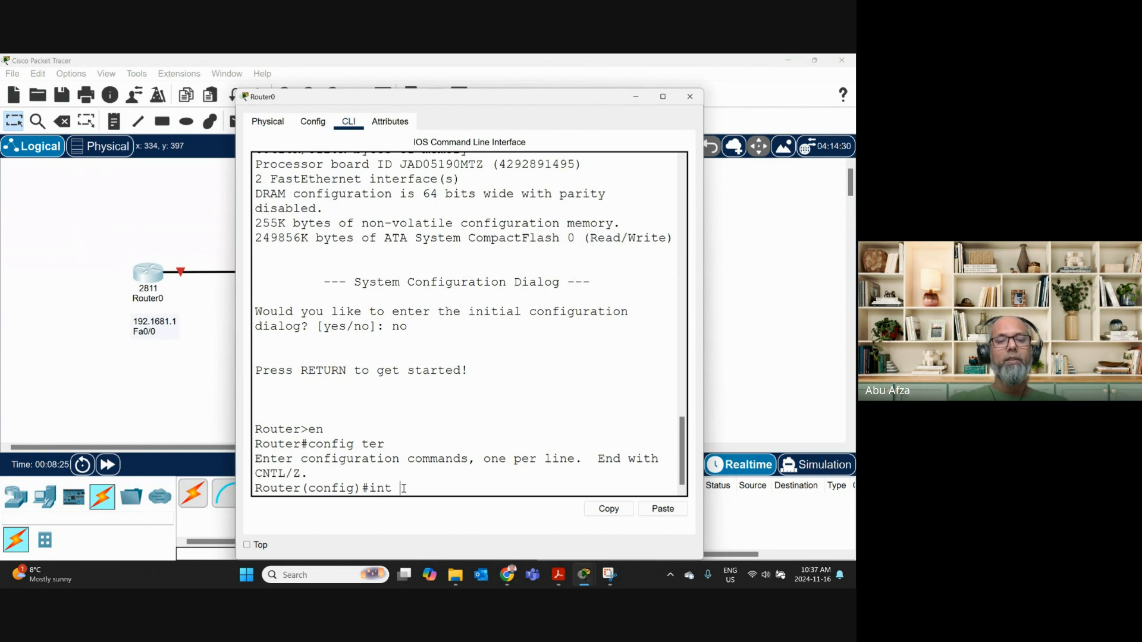
text( fa)
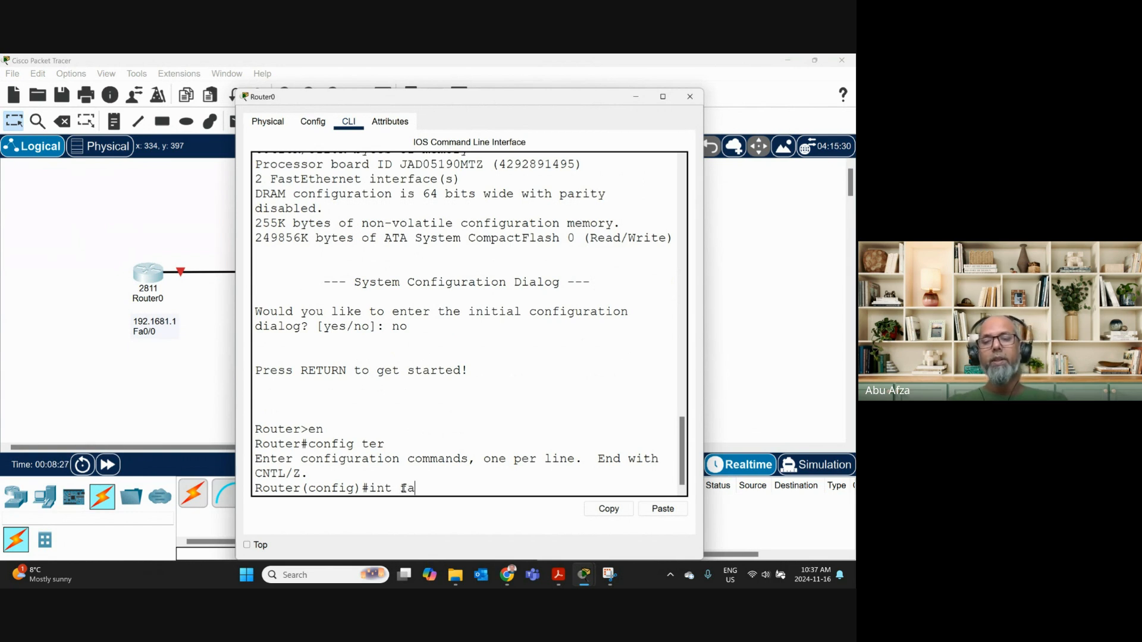
text(0/0)
key(Return)
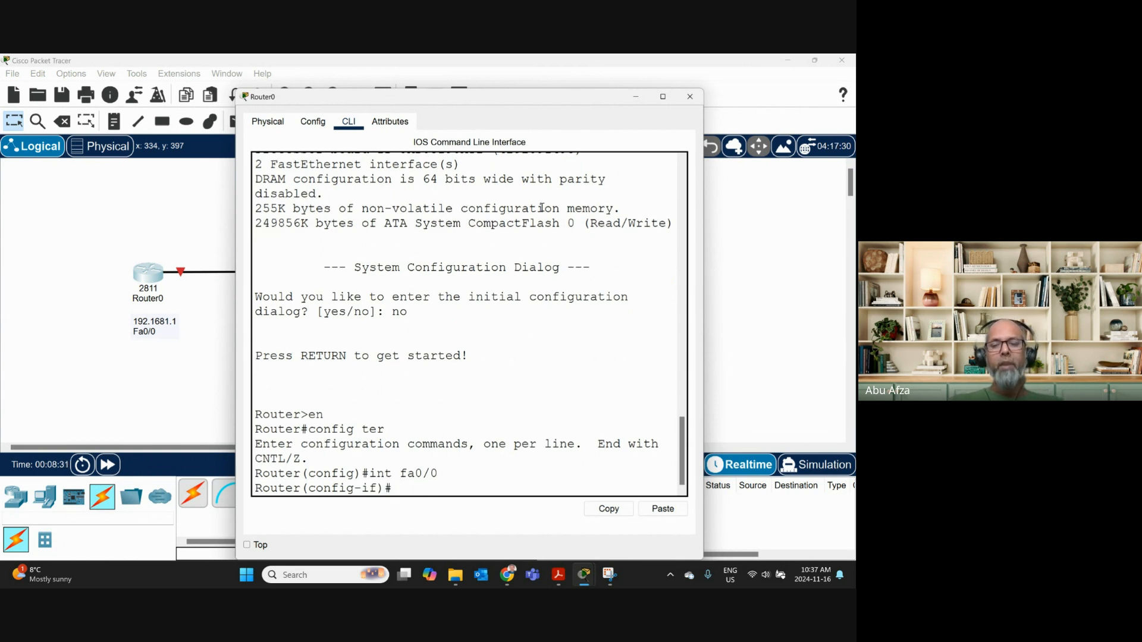
text(ip add)
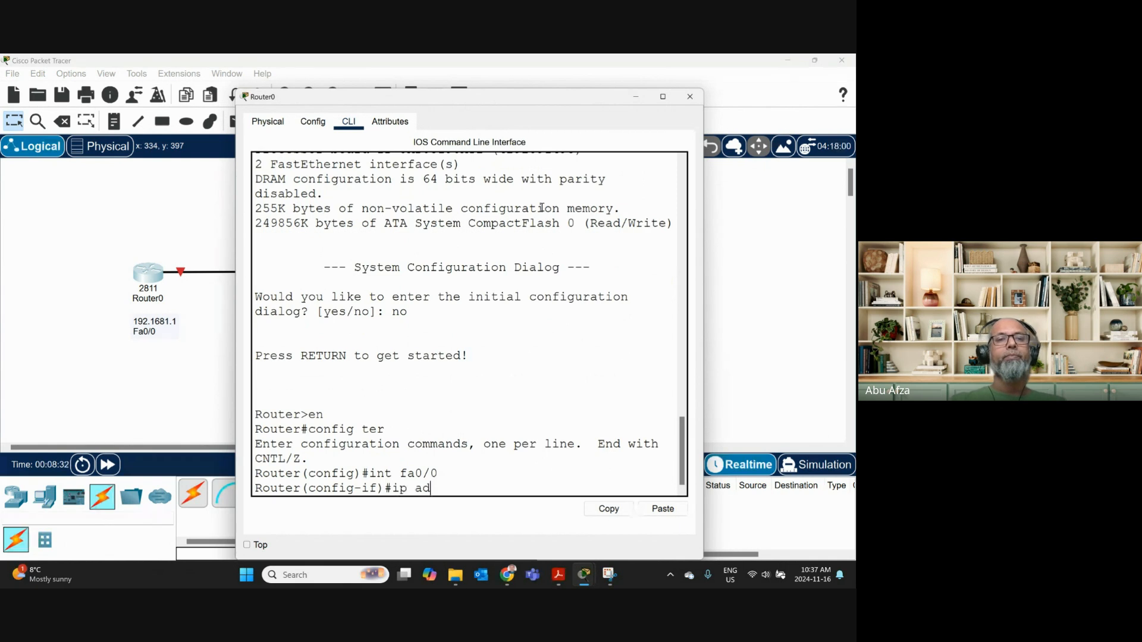
key(Tab)
text(192.168.)
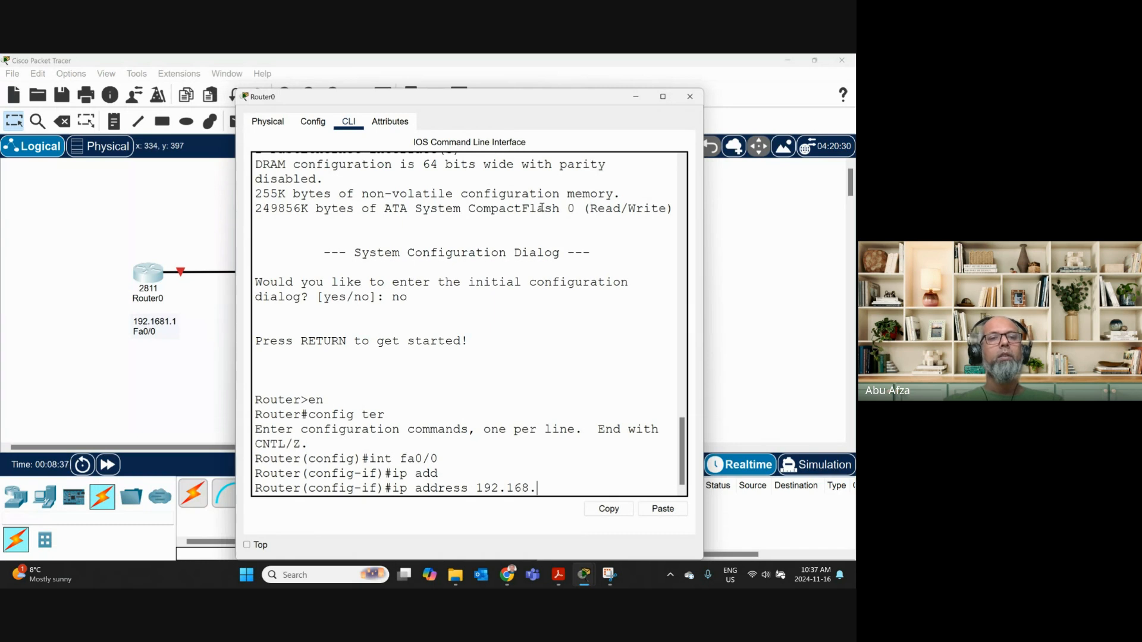
text(1.1)
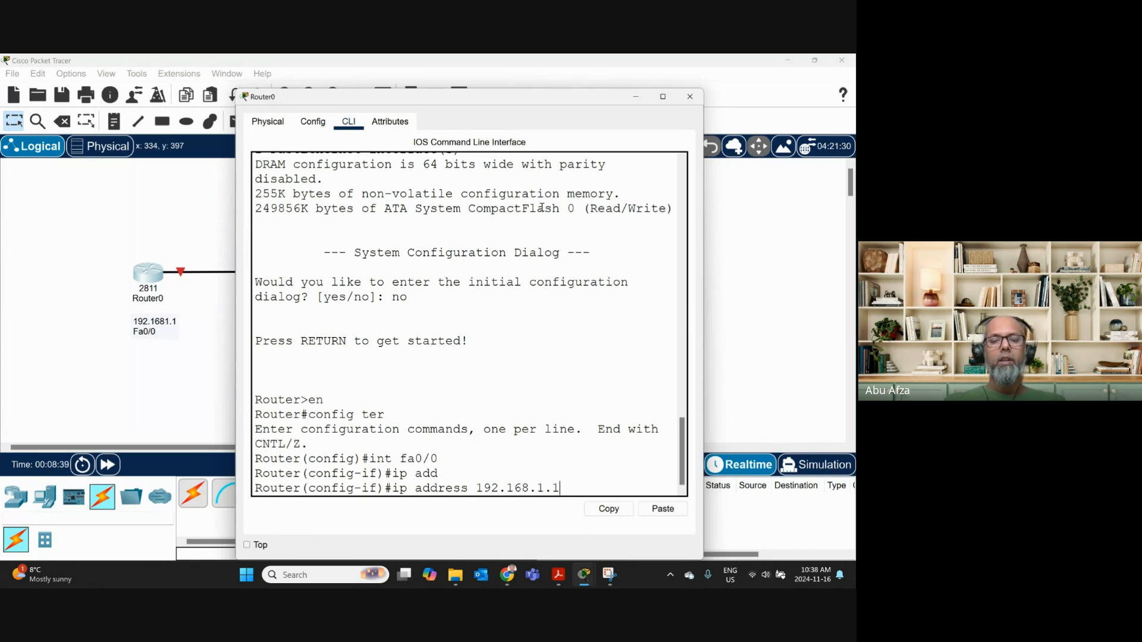
text( 255.)
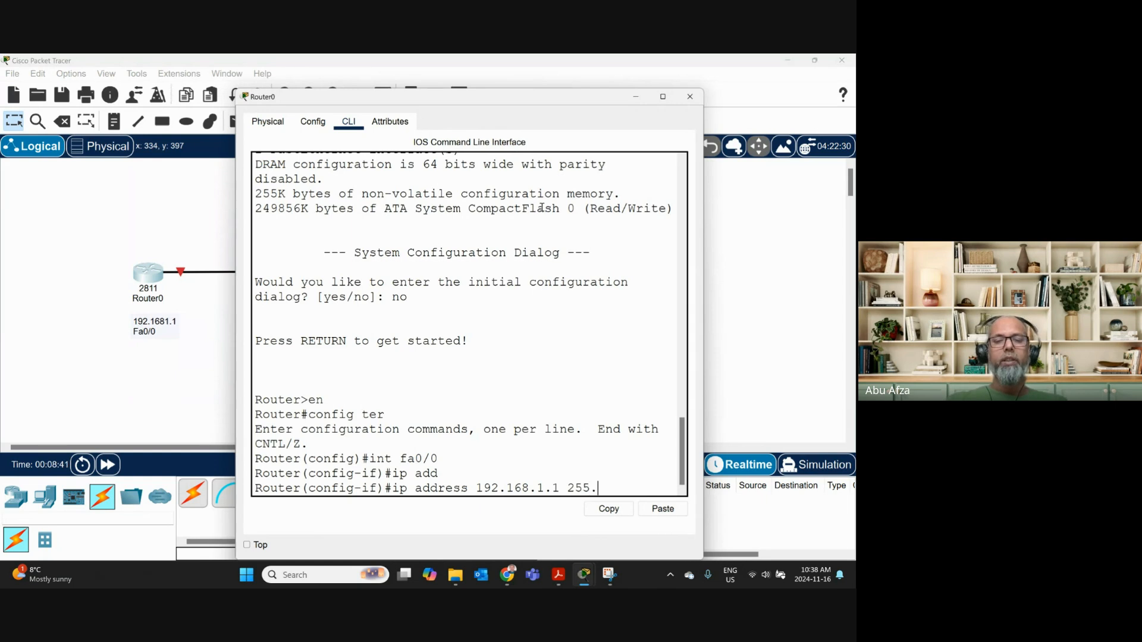
text(255.255.0)
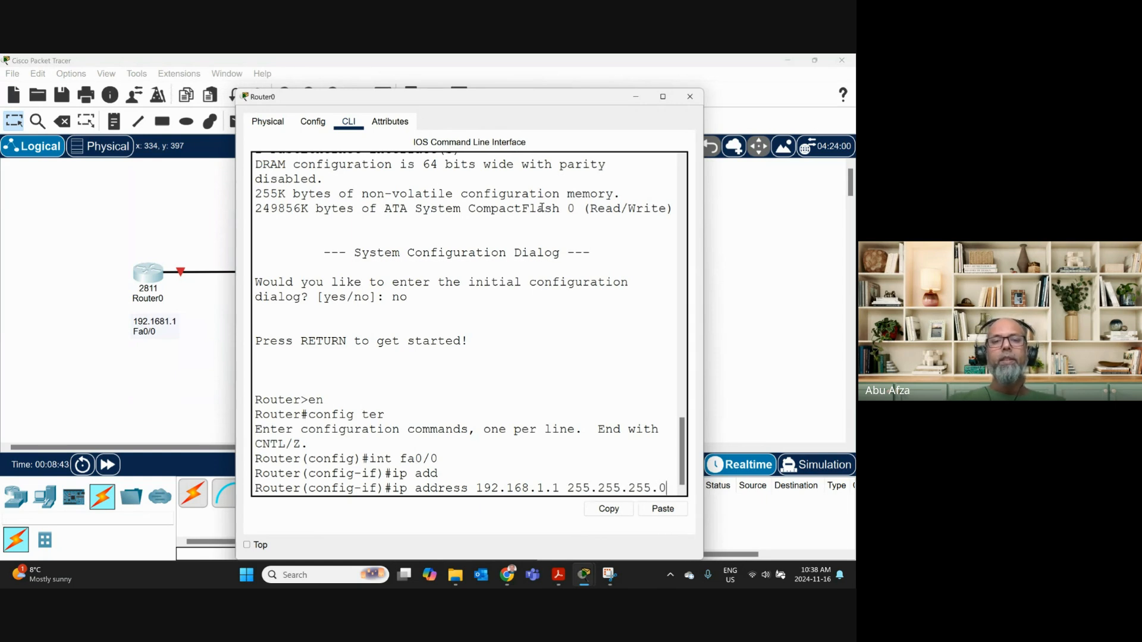
key(Return)
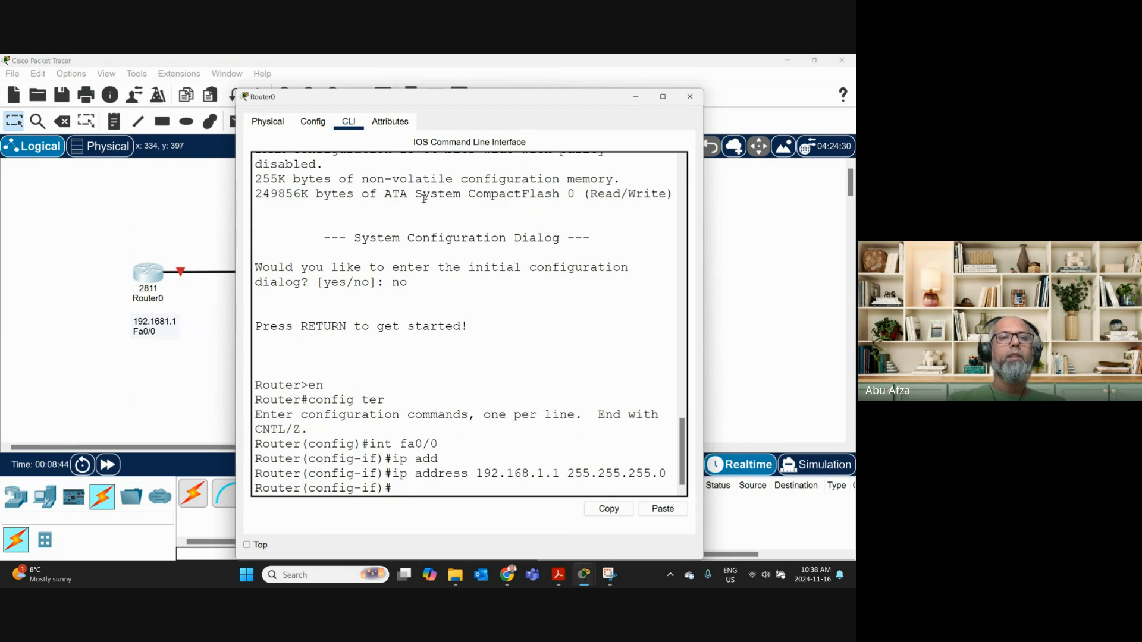
Correct the address in the note below Router0 to "192.168.1.1".
click(165, 321)
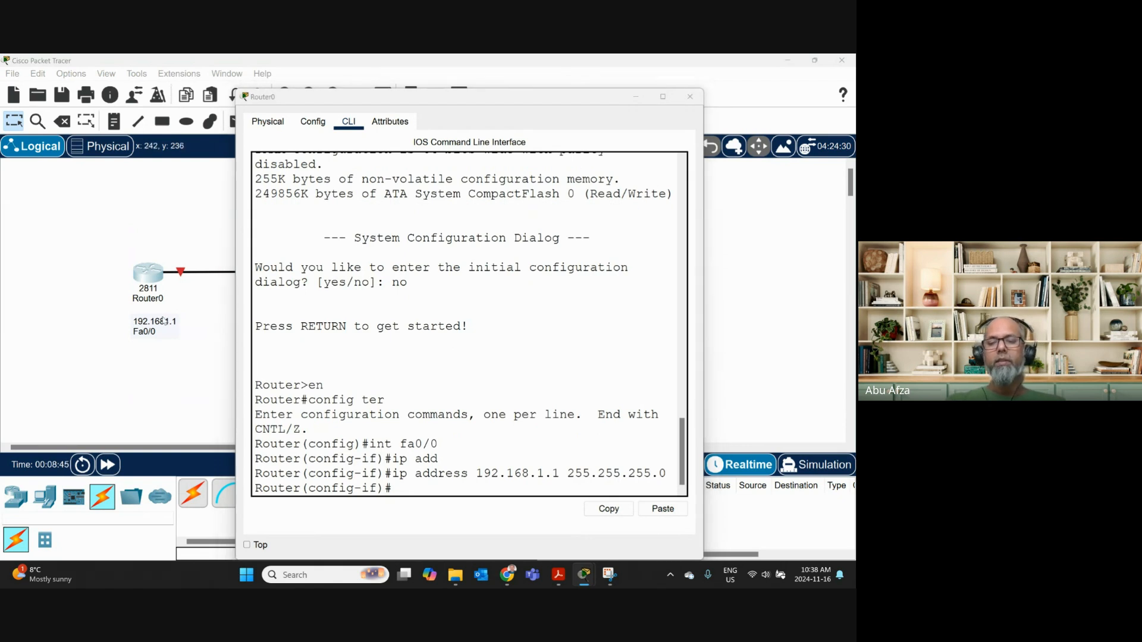
click(298, 425)
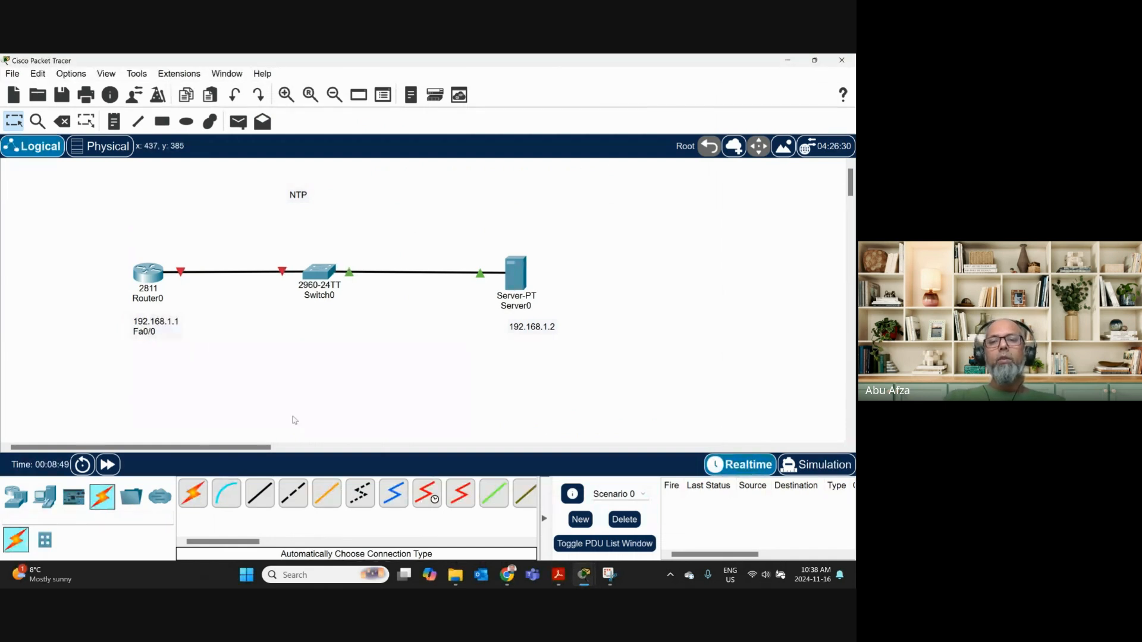
Enable Router0's fa0/0 interface with "no shut", and return to the logical workspace.
key(alt+Tab)
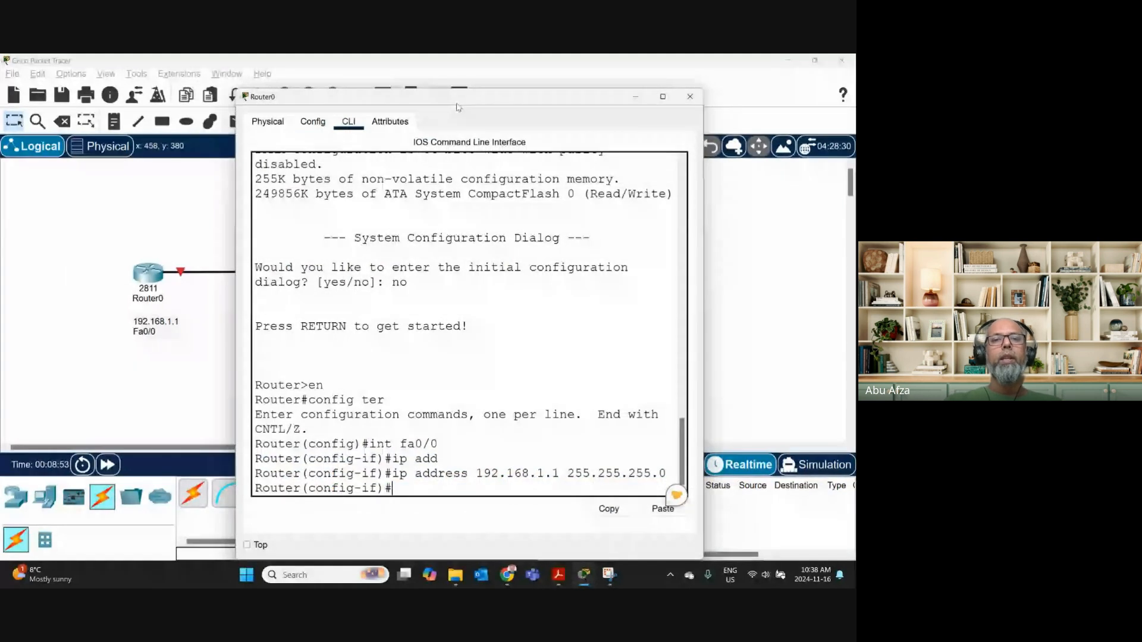
drag(458, 107, 559, 102)
text(no shut)
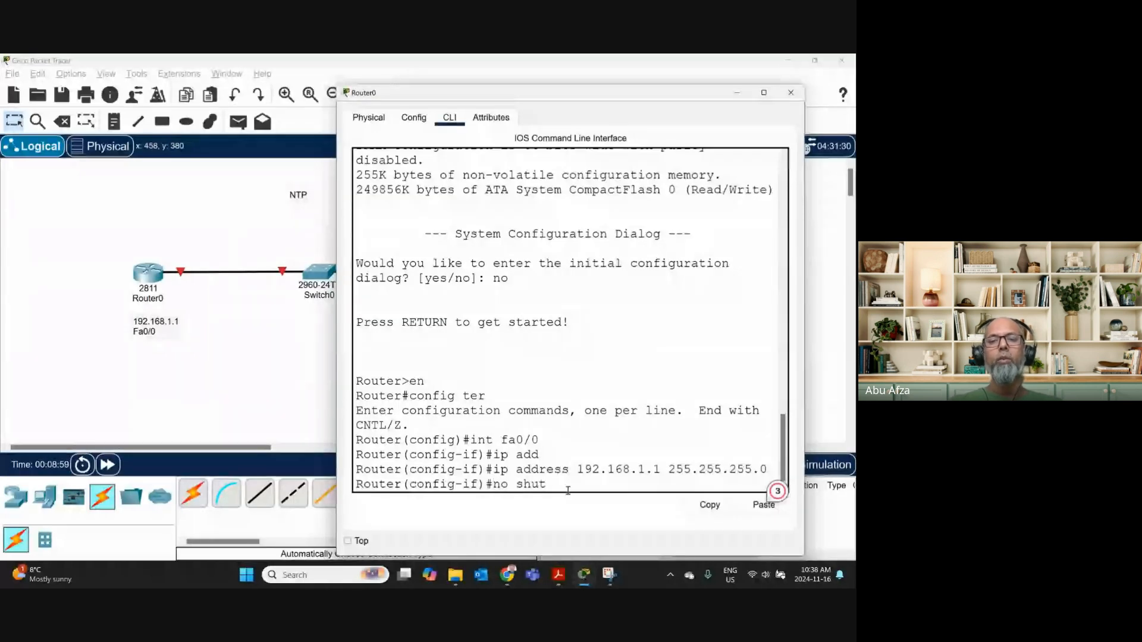
key(Return)
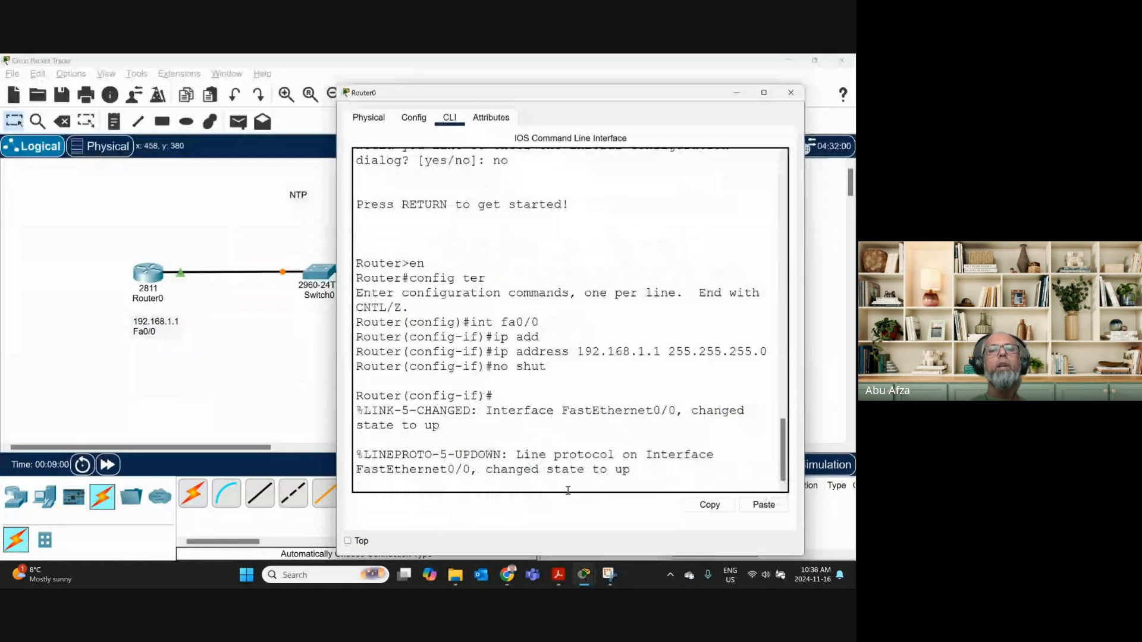
key(Return)
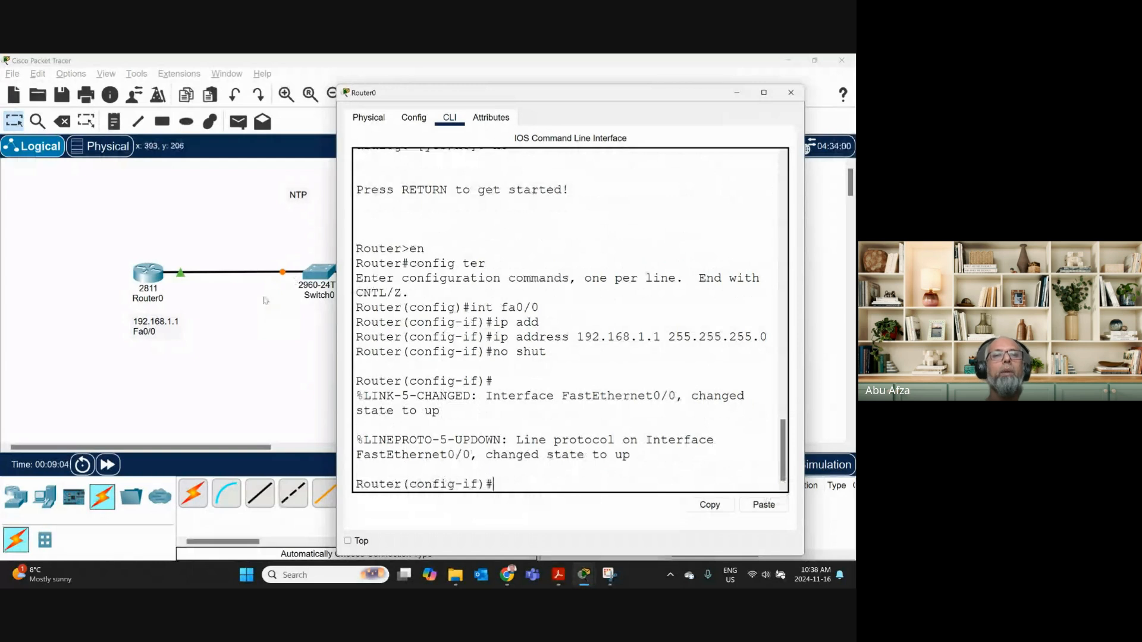
click(265, 342)
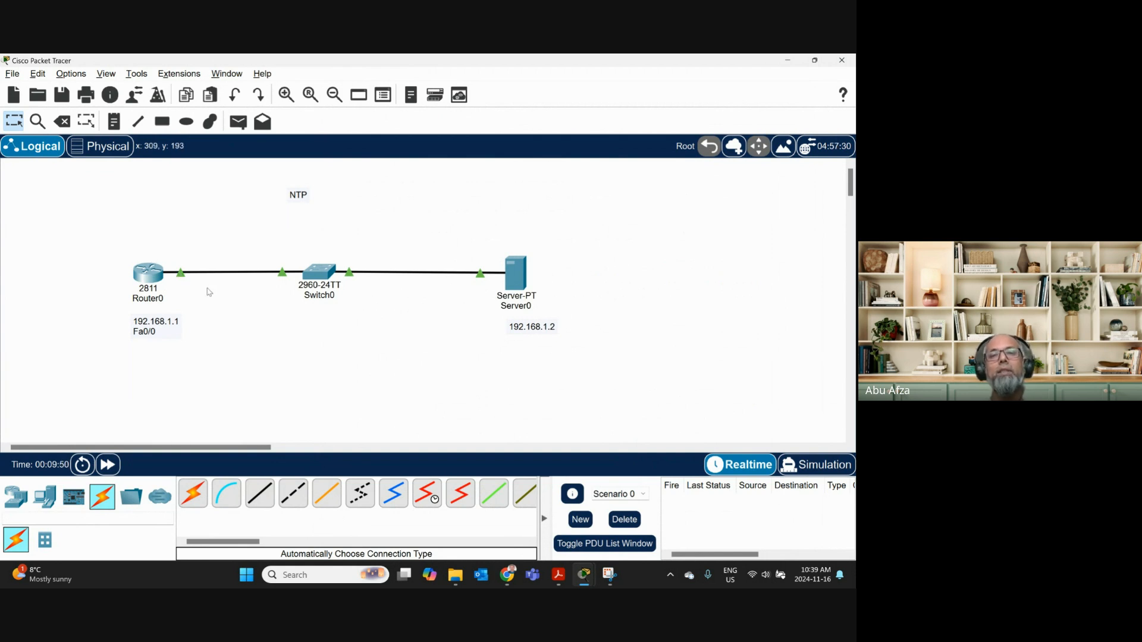
Set Server0's static IPv4 address to 192.168.1.2 with subnet mask 255.255.255.0.
mouse_move(519, 276)
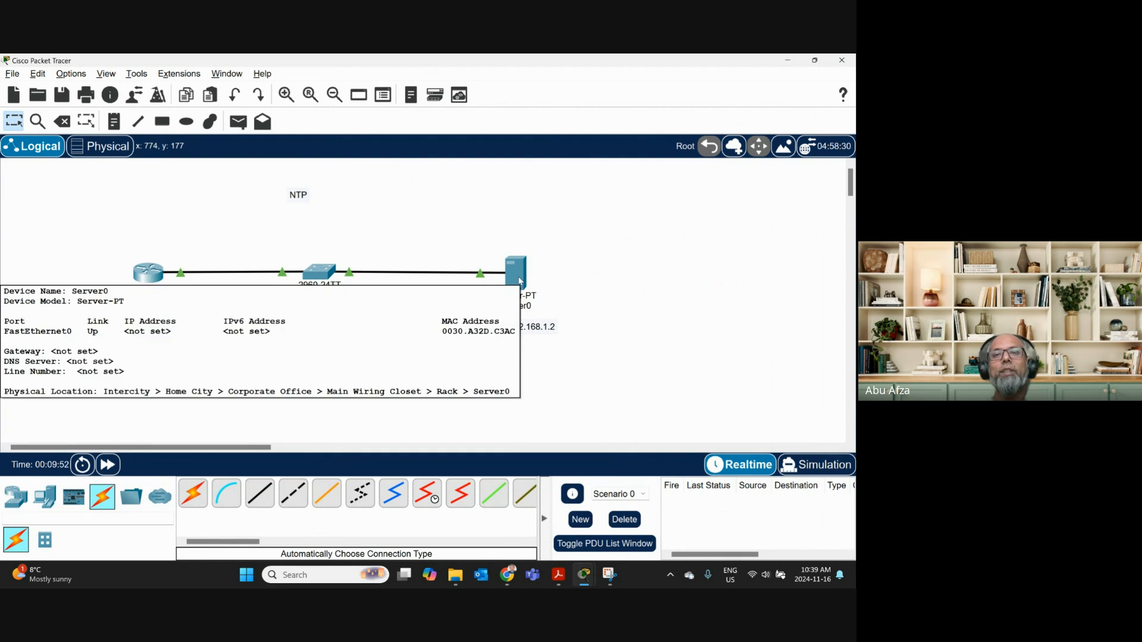
click(516, 270)
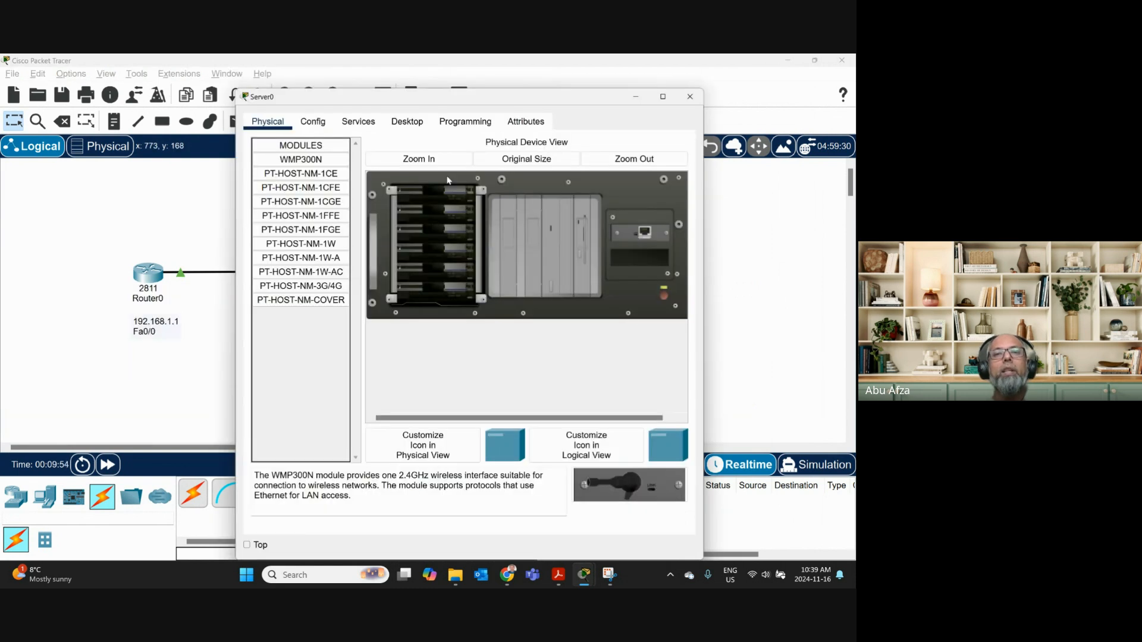
click(425, 125)
click(306, 185)
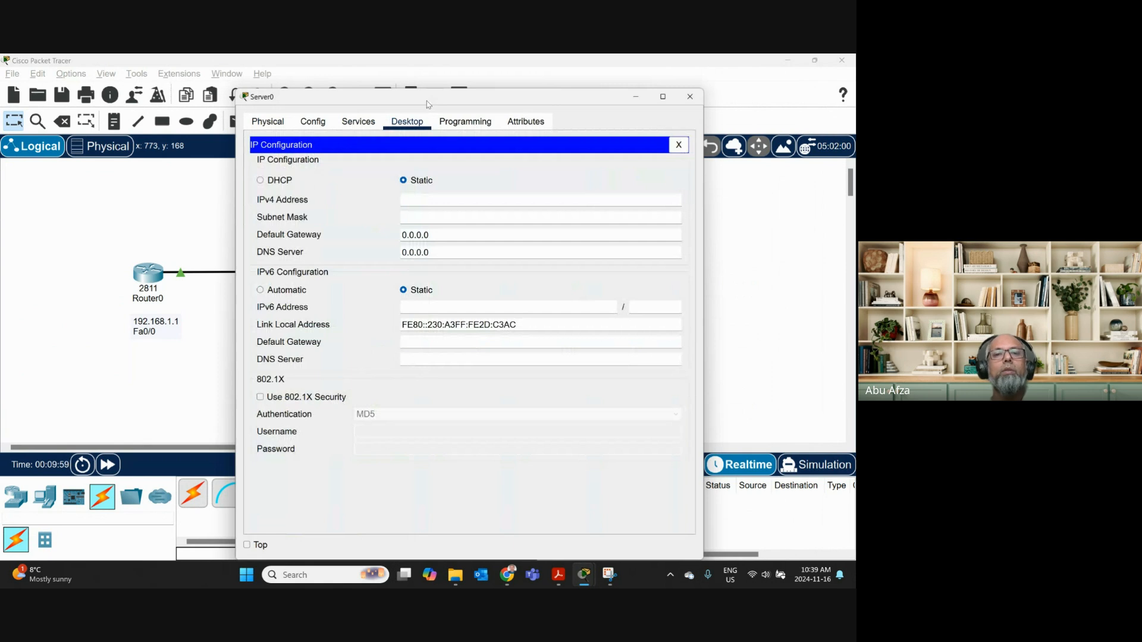
drag(426, 101, 196, 104)
click(201, 208)
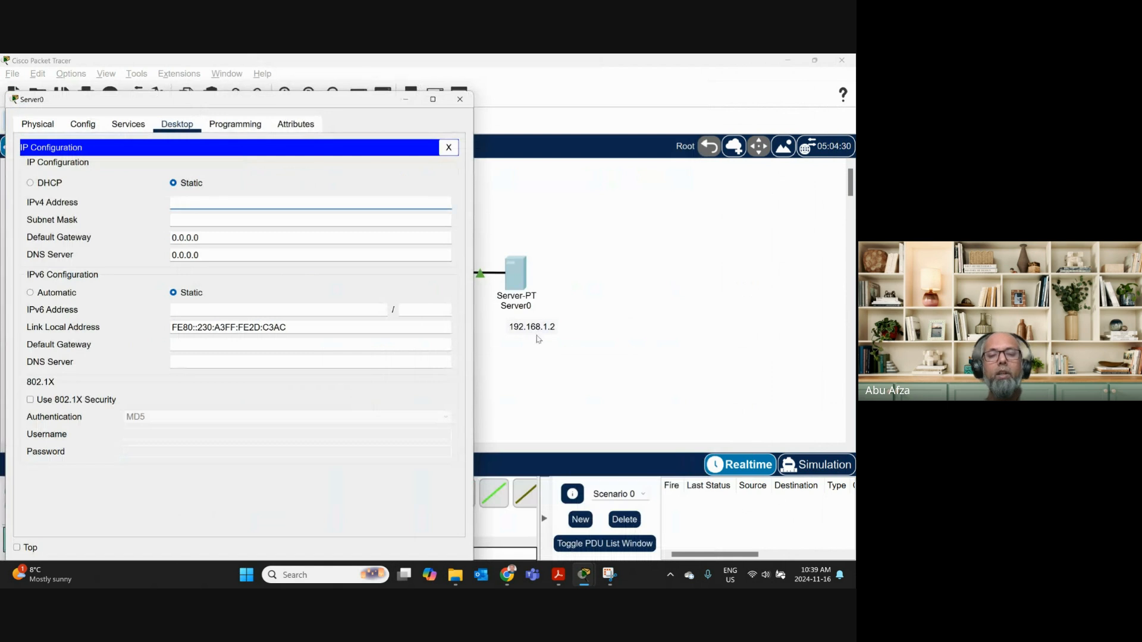
text(192)
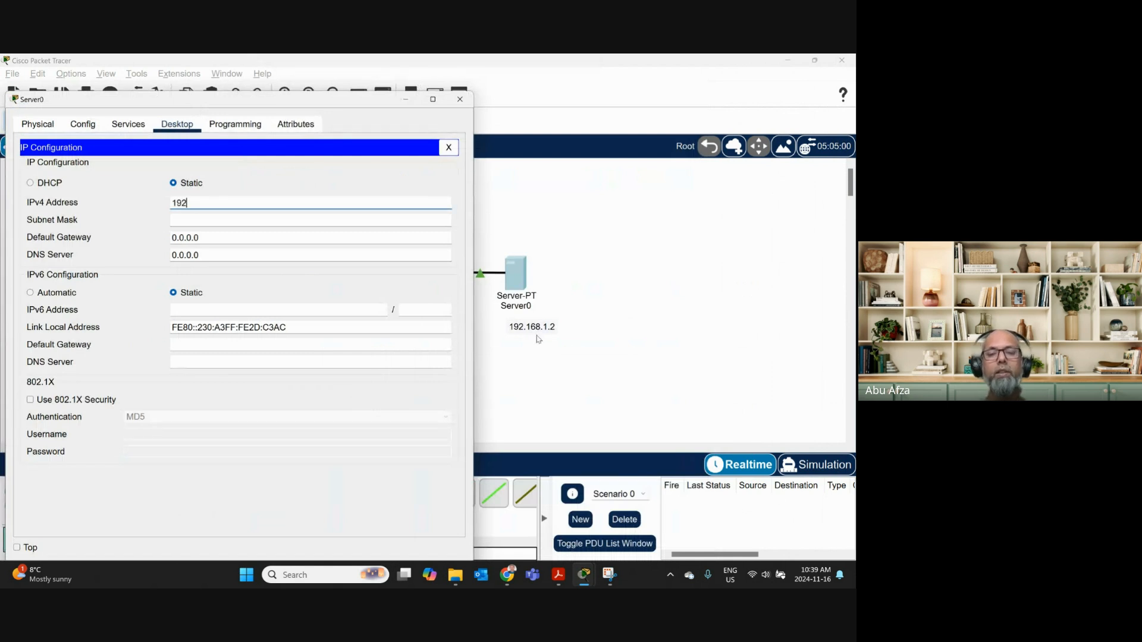
text(.168.)
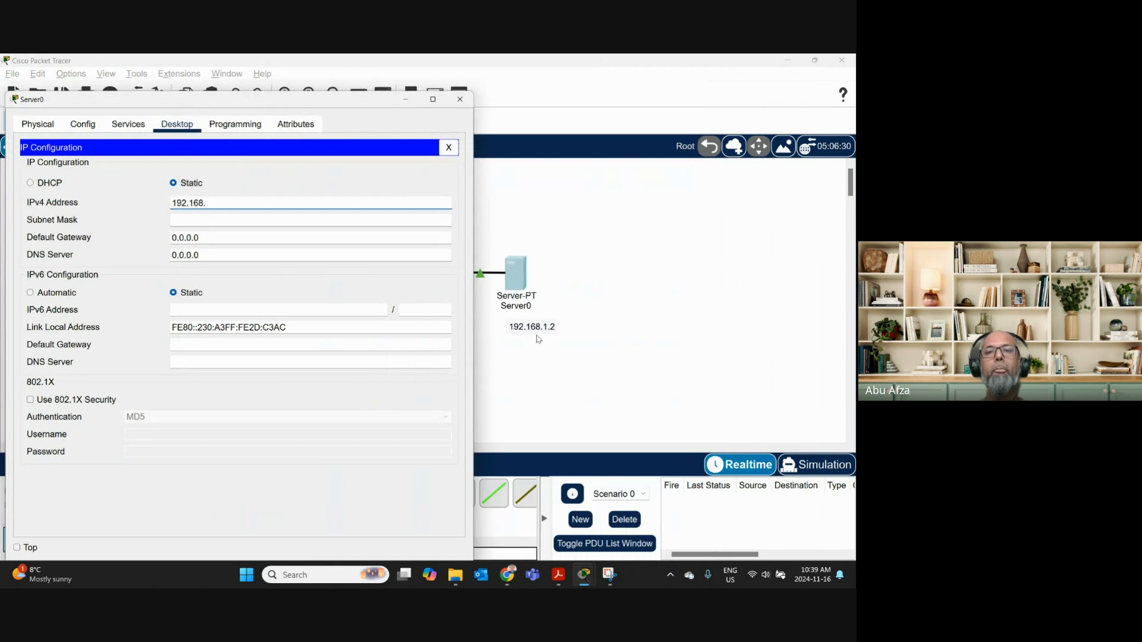
text(1.2)
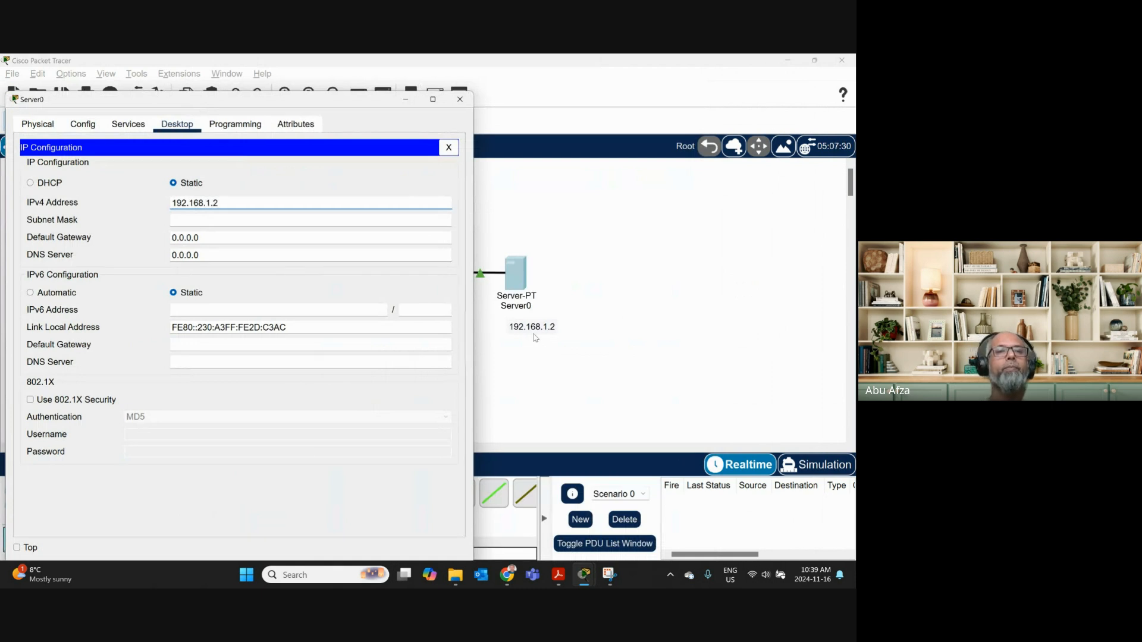
click(240, 220)
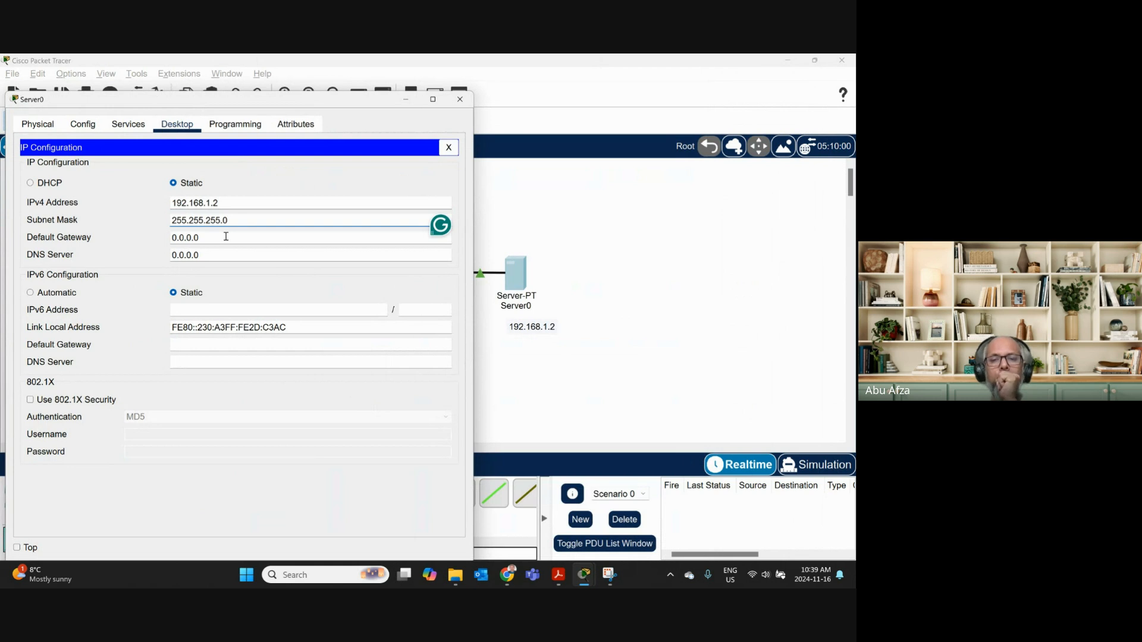
Switch to the Google Meet window to check the call, and minimize it to return to Packet Tracer.
mouse_move(513, 576)
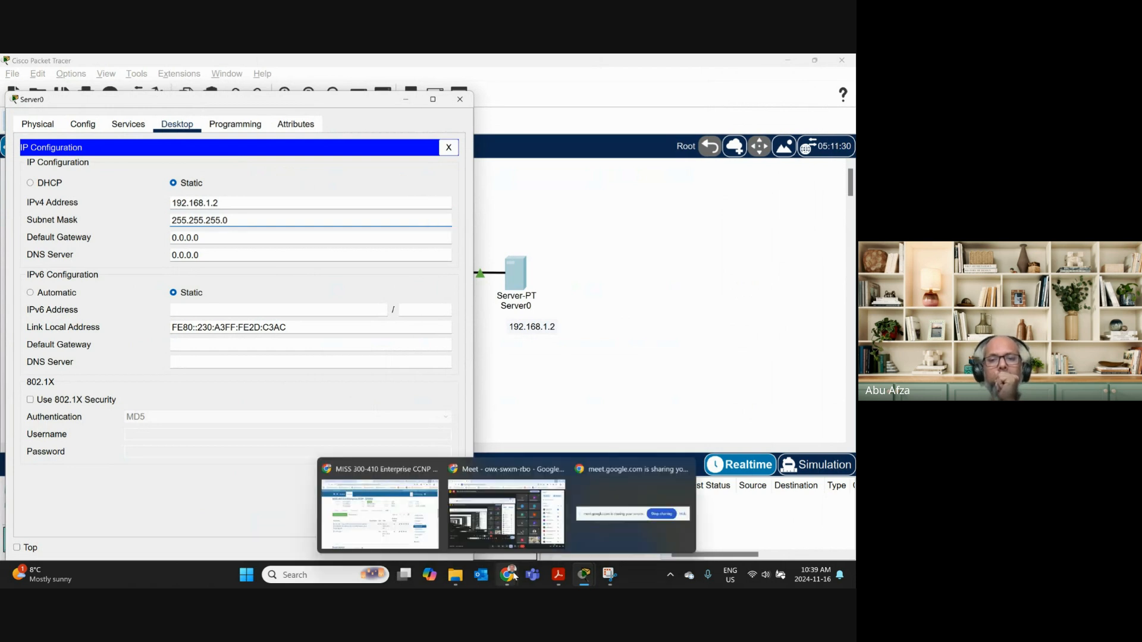
mouse_move(493, 517)
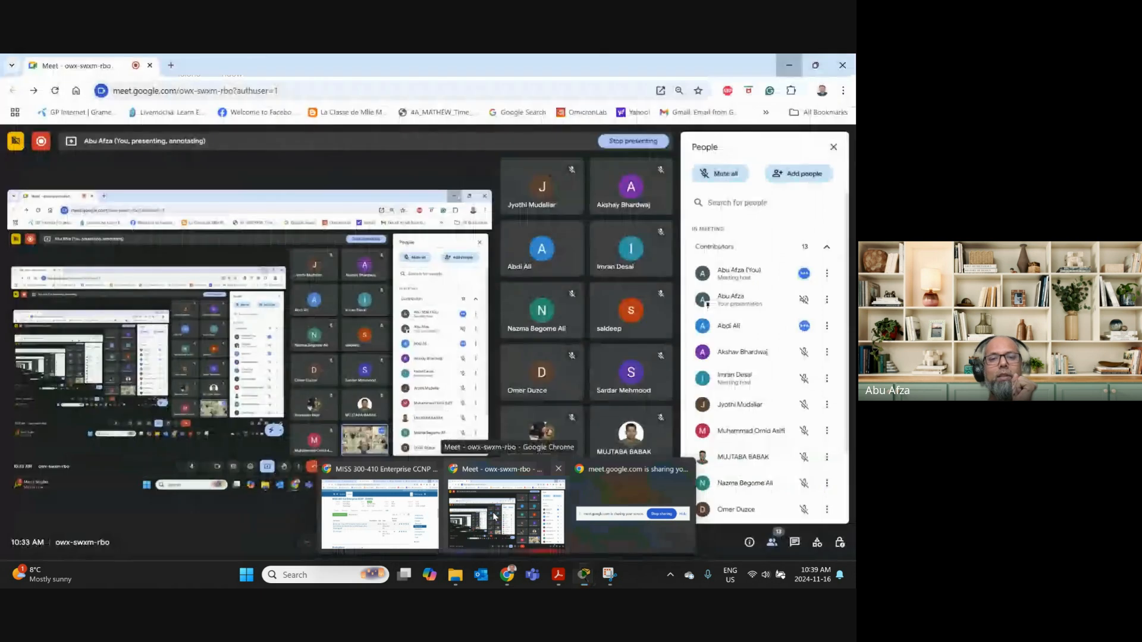
click(493, 515)
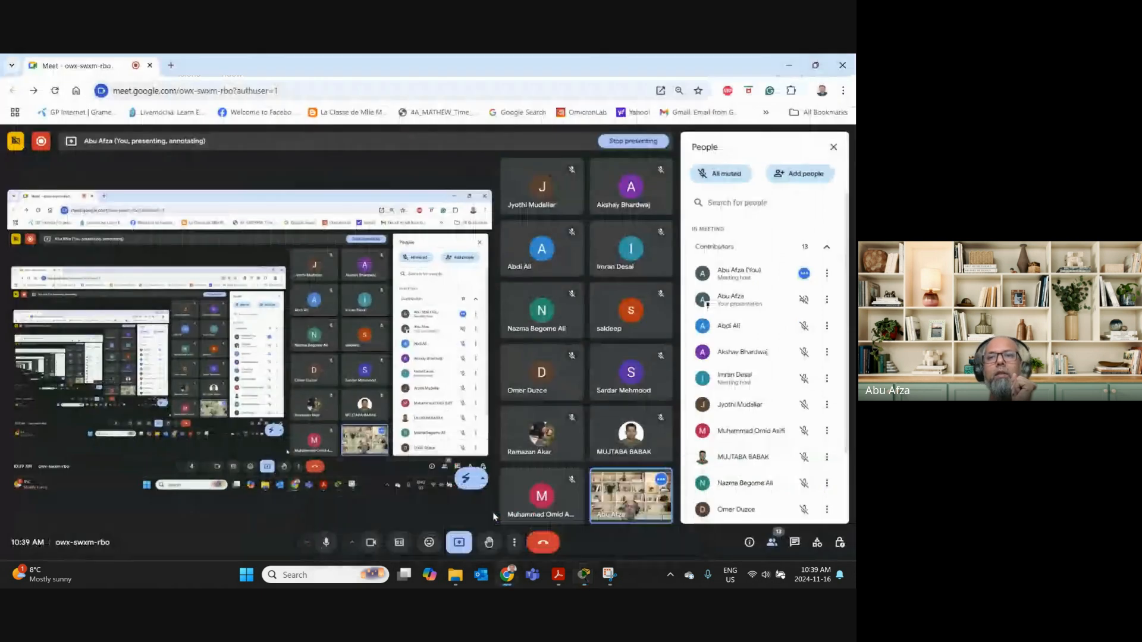
click(789, 65)
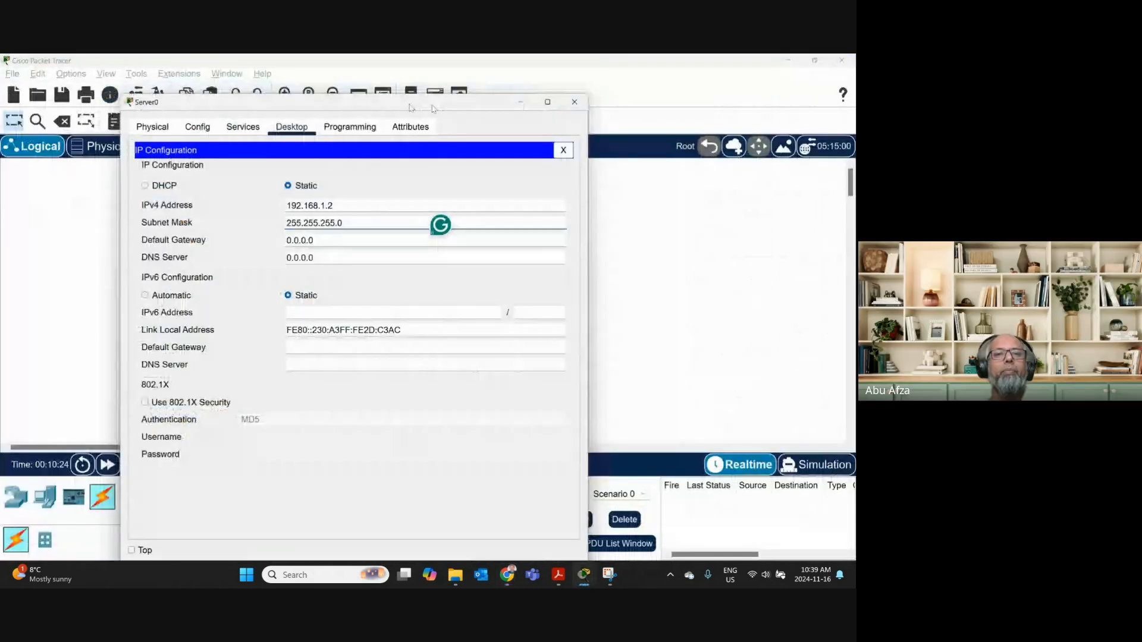
Set Server0's default gateway to 192.168.1.1 and close its IP configuration.
drag(434, 109, 674, 100)
double_click(587, 233)
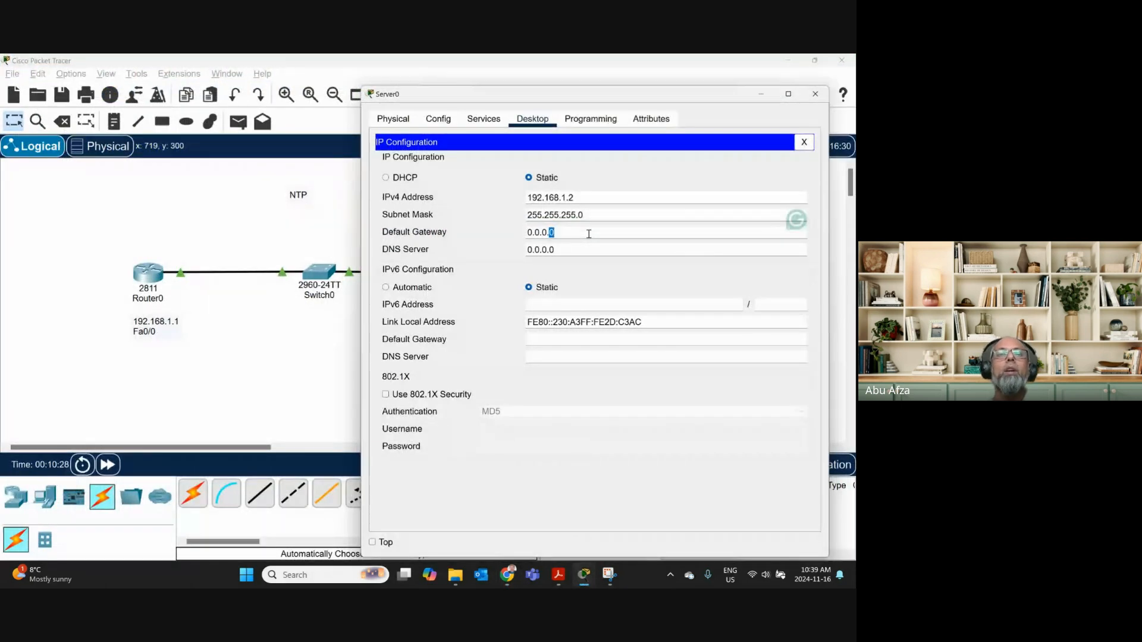
triple_click(589, 234)
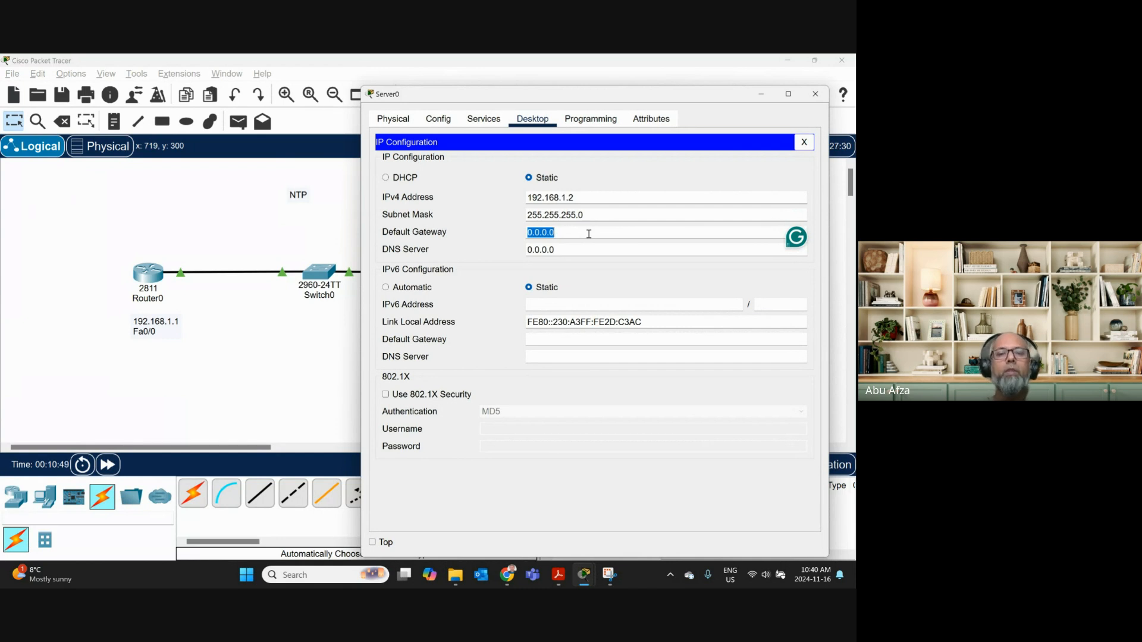
text(1)
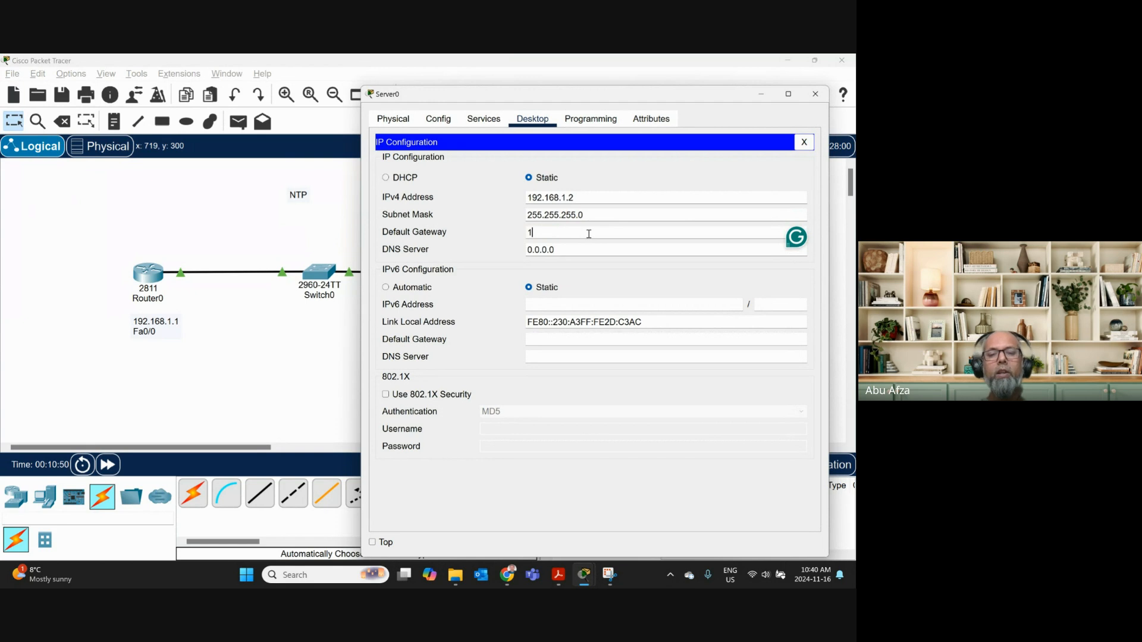
text(92.168.1.1)
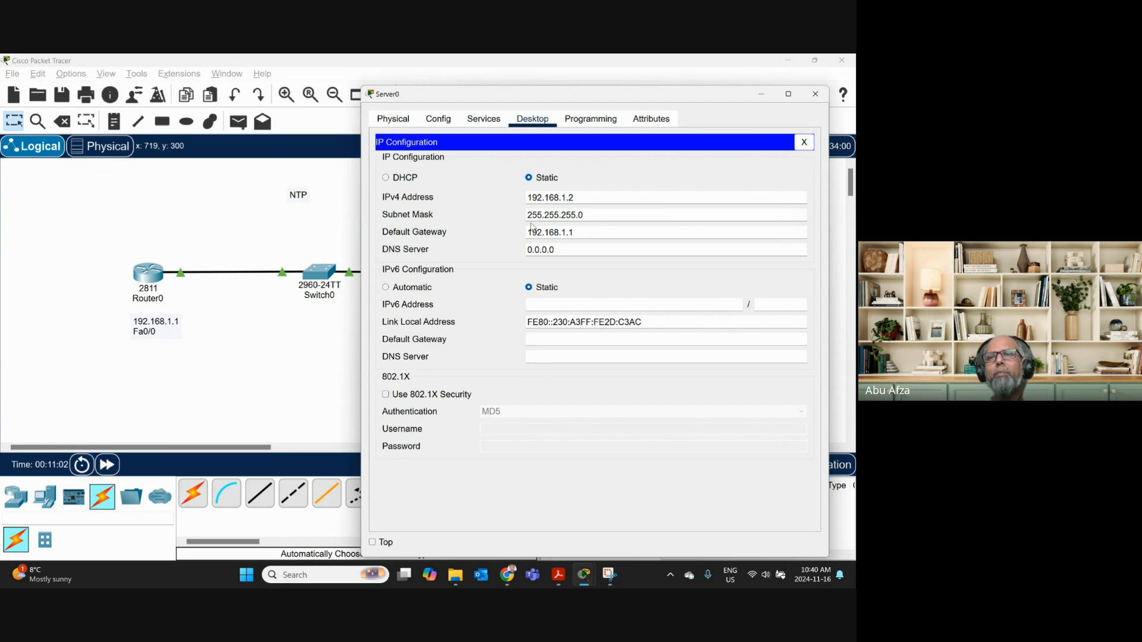
click(803, 143)
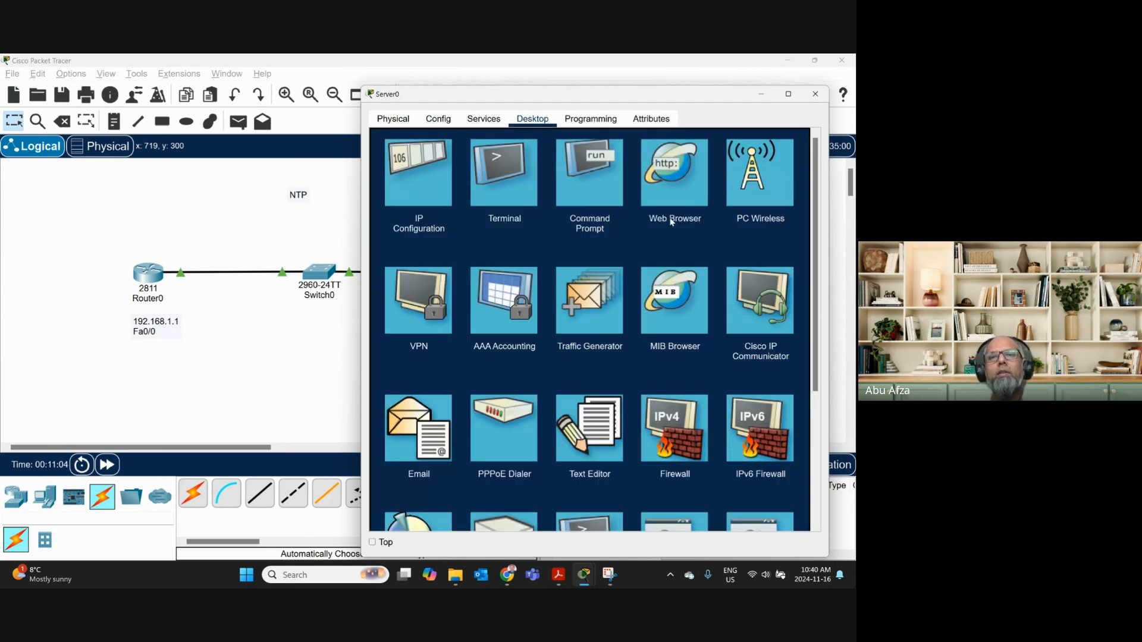
Ping the router at 192.168.1.1 from Server0's command prompt.
click(590, 179)
text(ping )
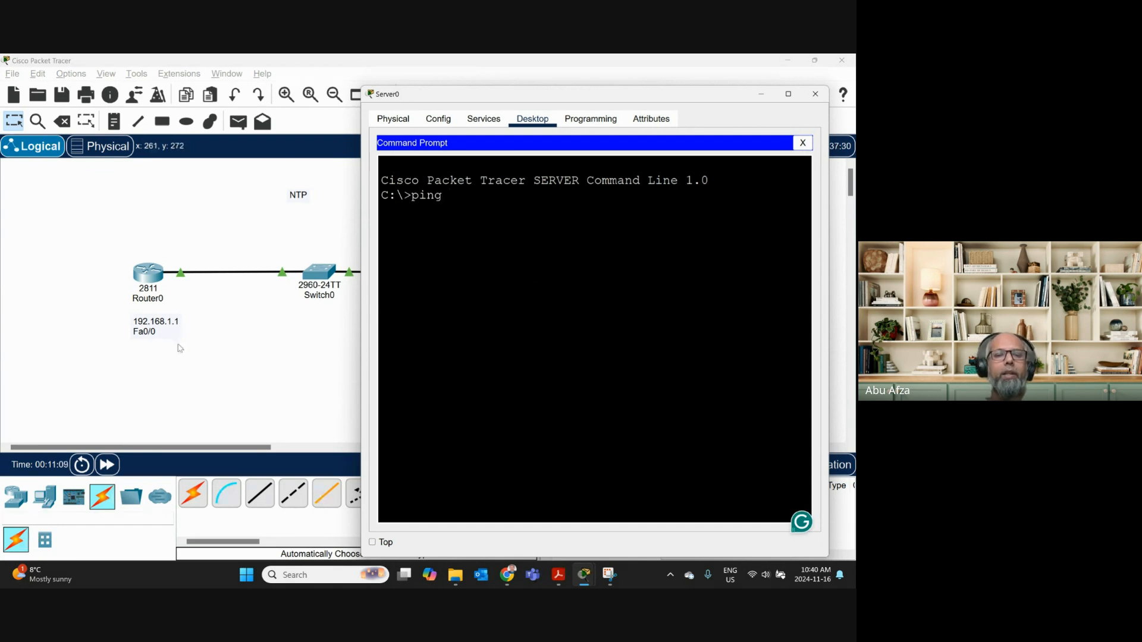
text(192.168.1.1)
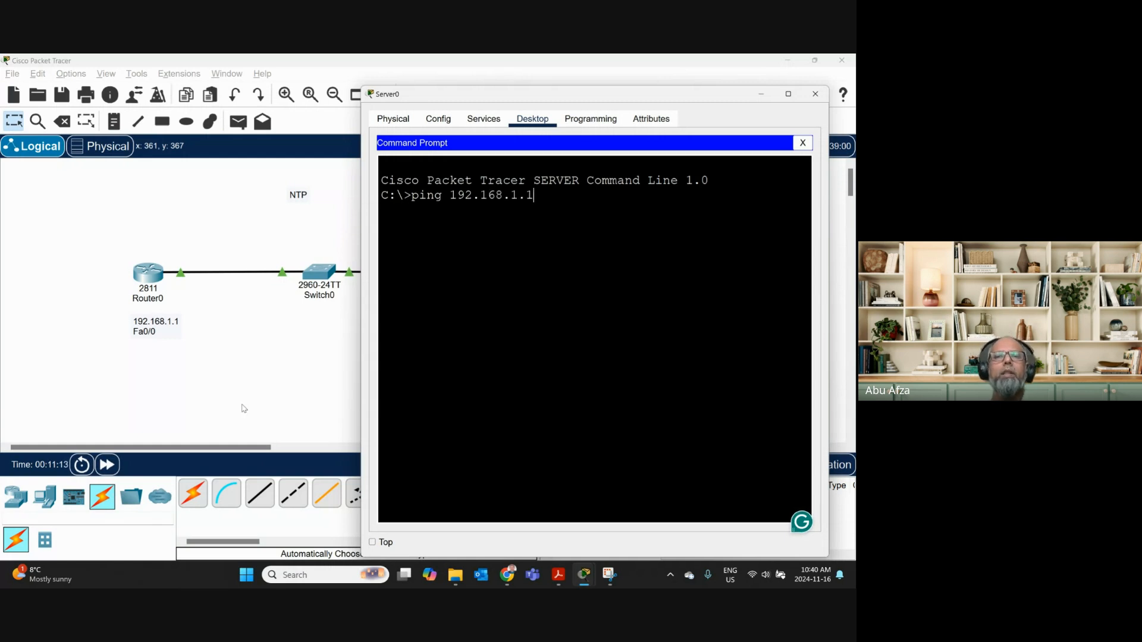
key(Return)
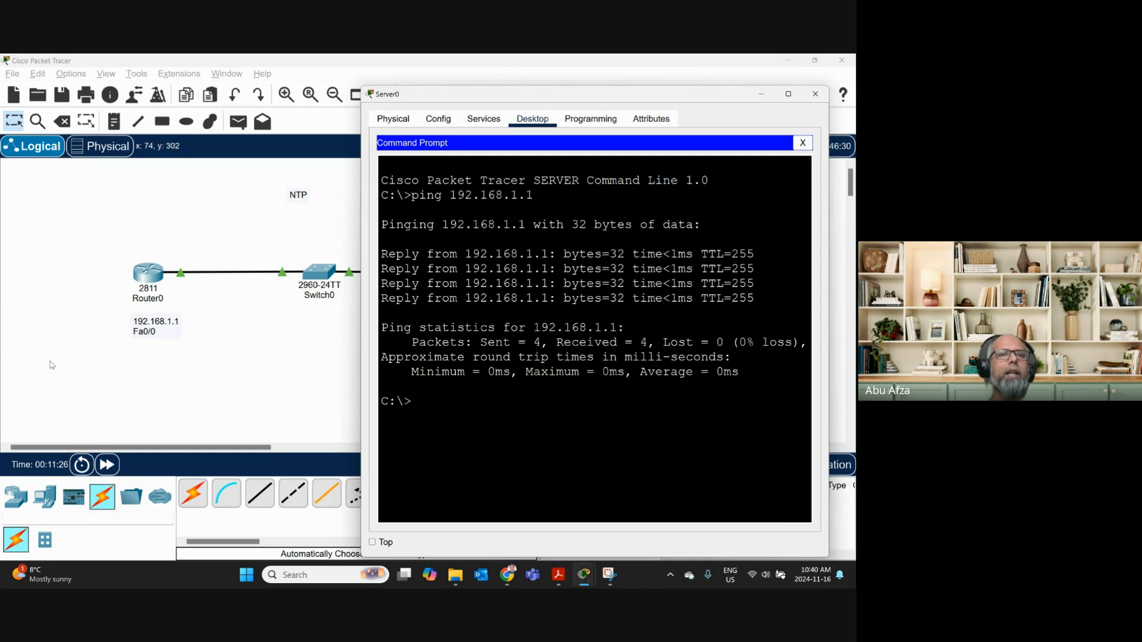
Leave configuration mode on Router0, ping the server at 192.168.1.2, and check the success rate.
click(137, 277)
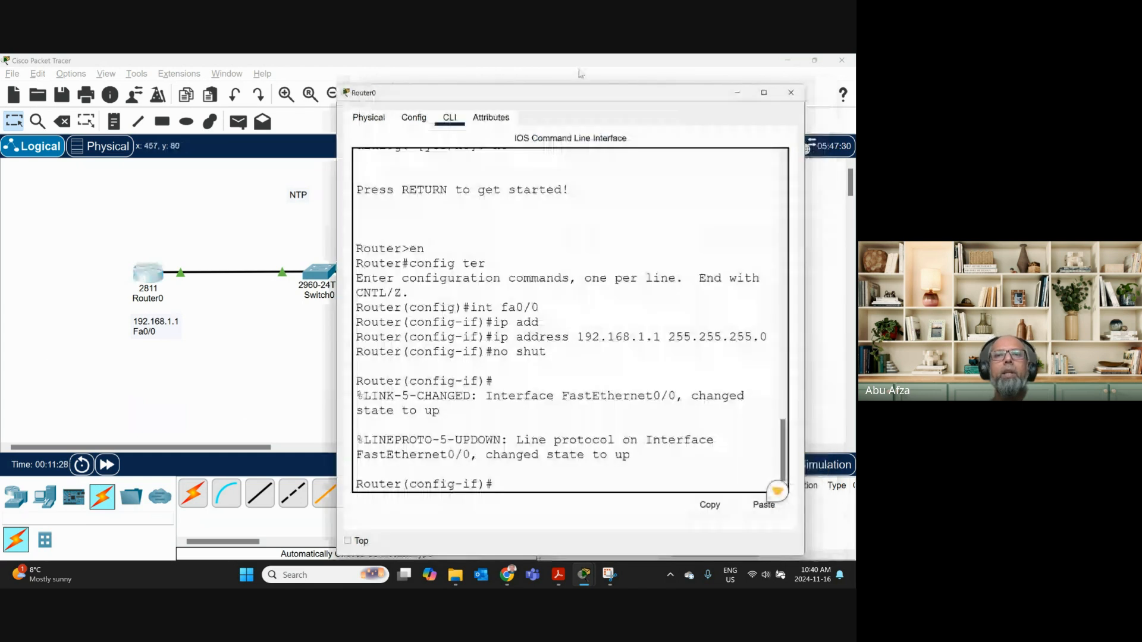
drag(583, 93, 252, 103)
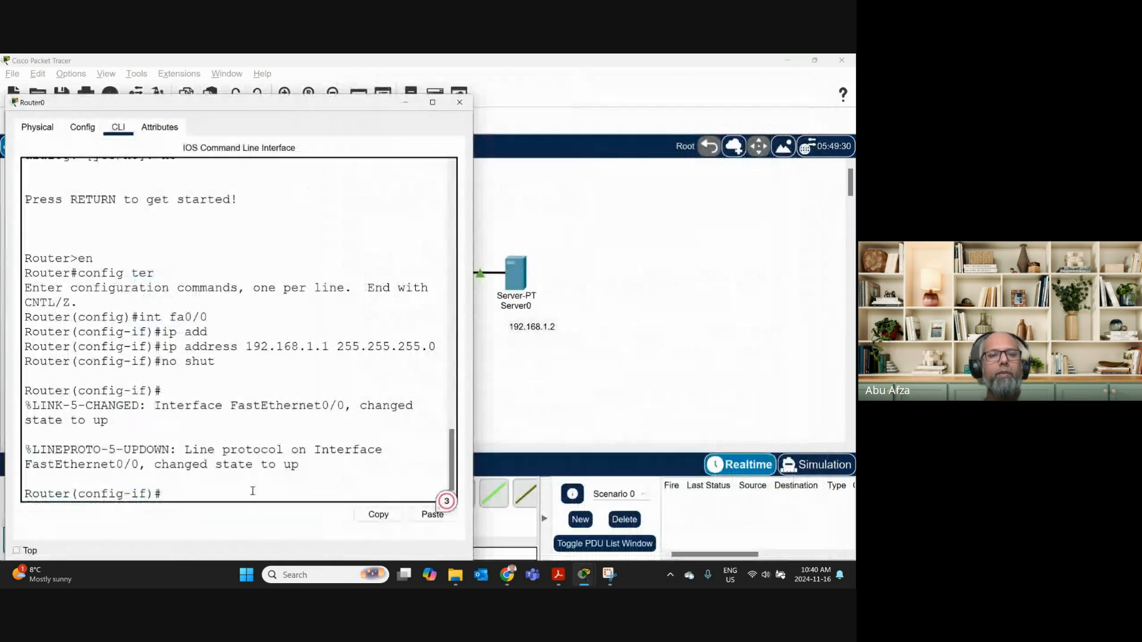
key(ctrl+z)
key(Return)
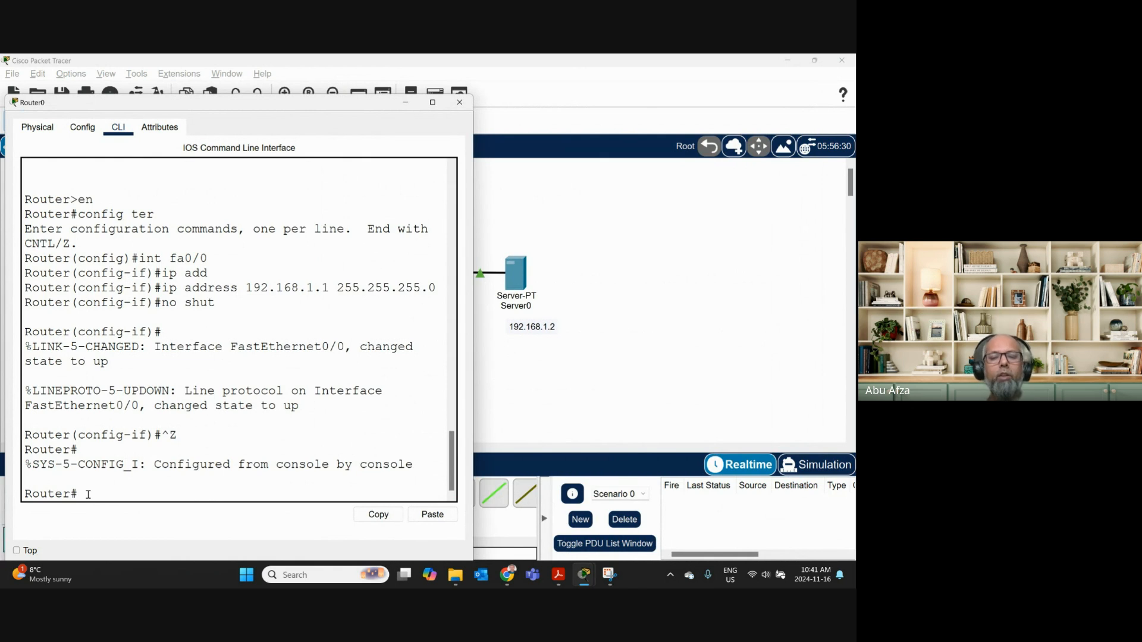
text(ping)
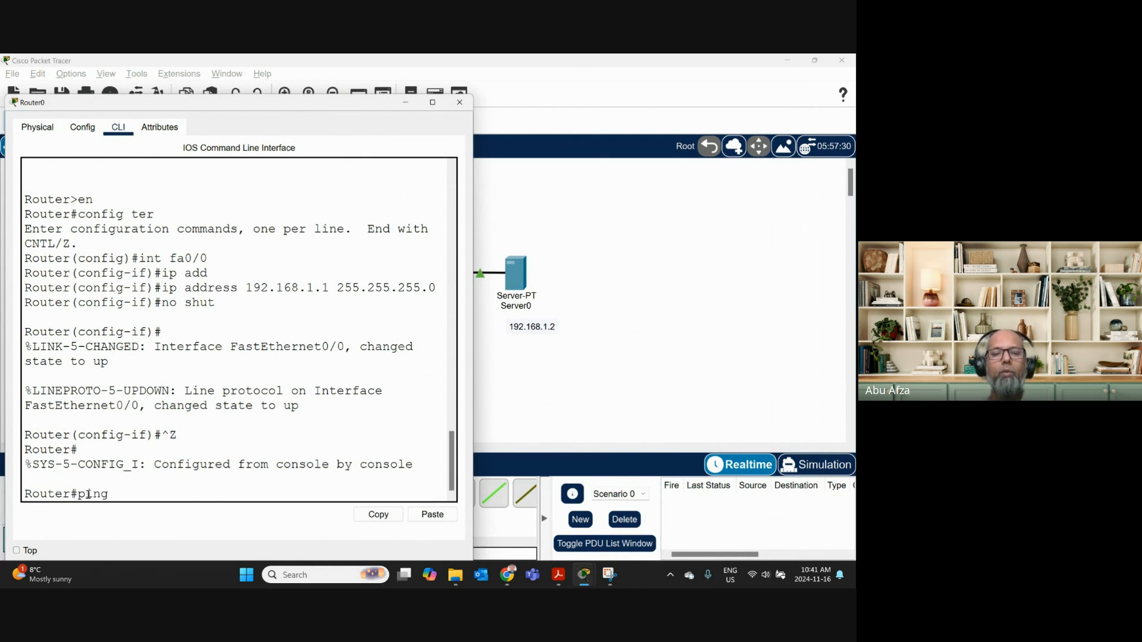
text( 192.168.1.2)
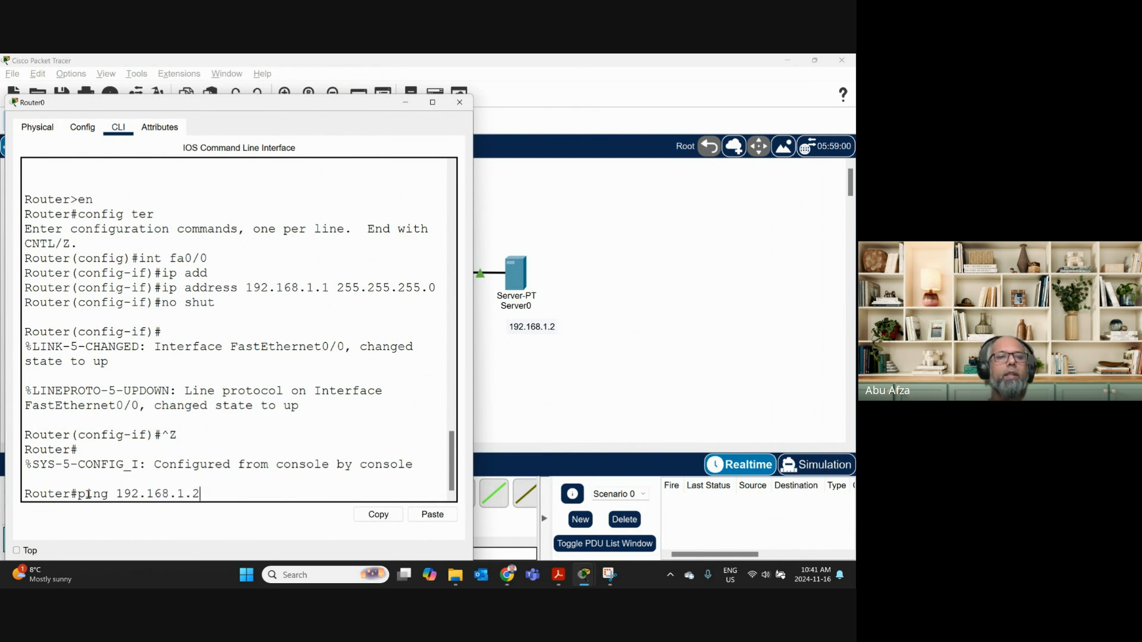
key(Return)
drag(147, 450, 263, 446)
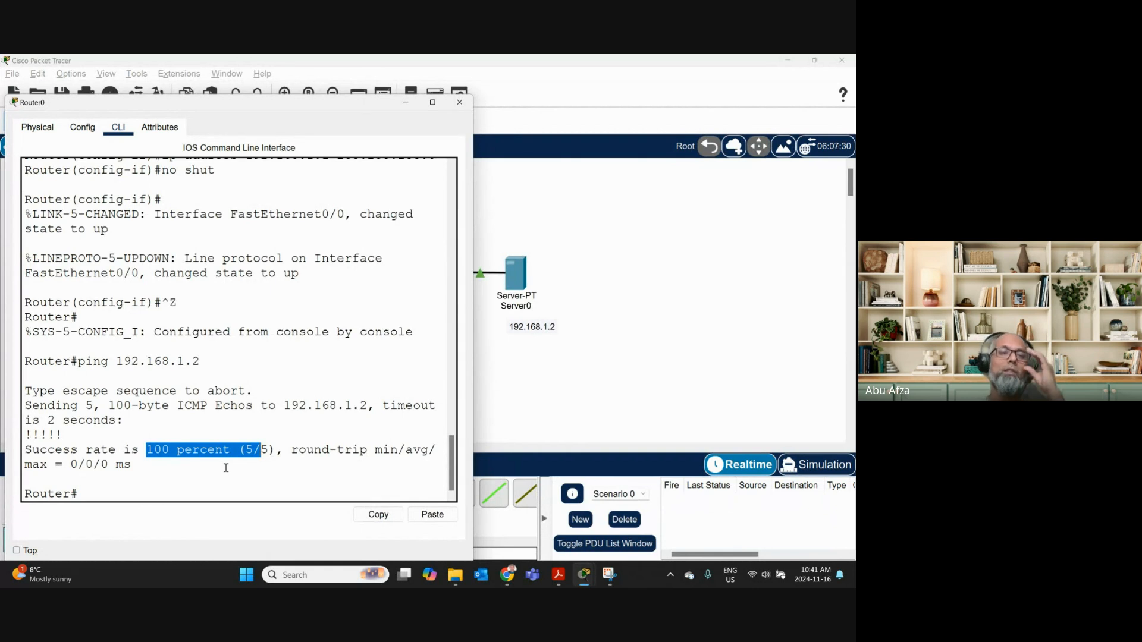
Run "show clock" on Router0 and examine the router's current date and time.
click(197, 493)
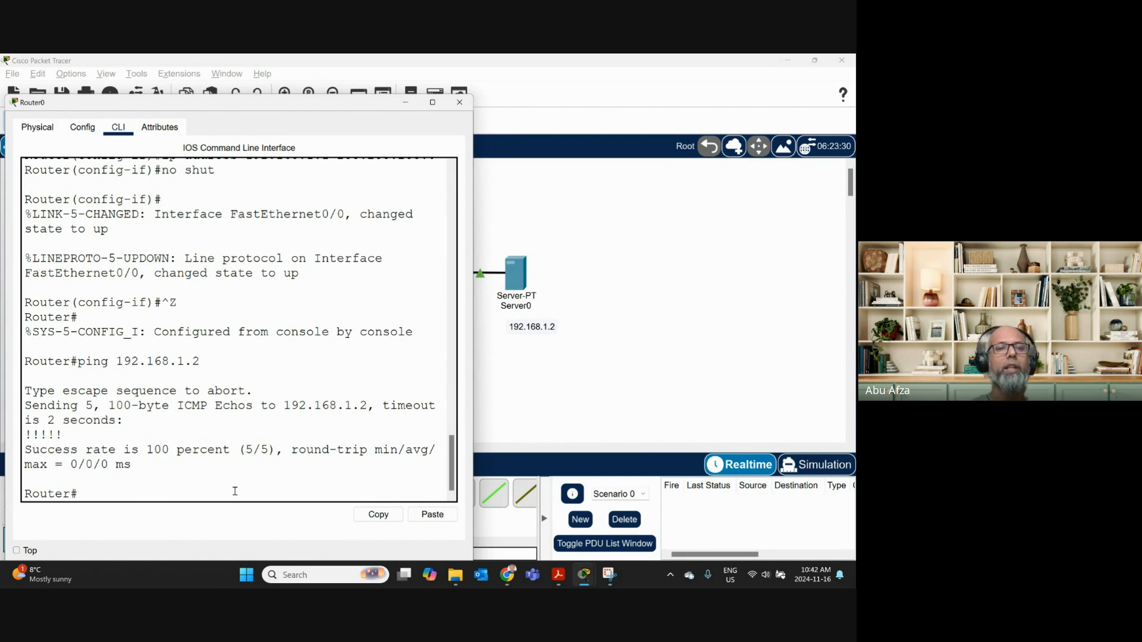
text(show )
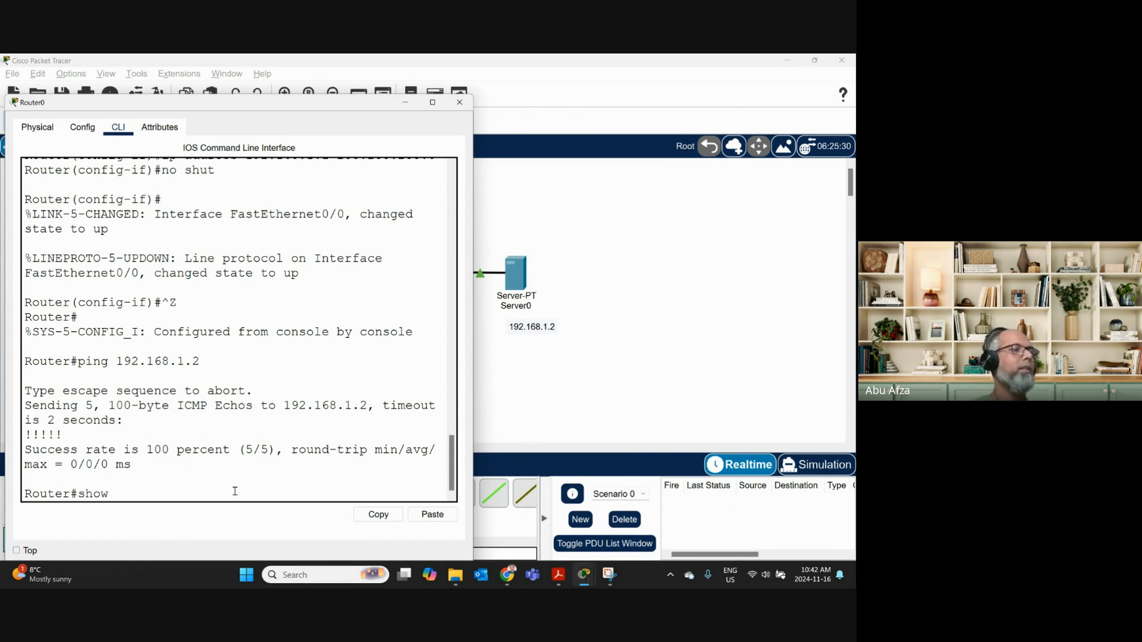
text(clo)
key(Tab)
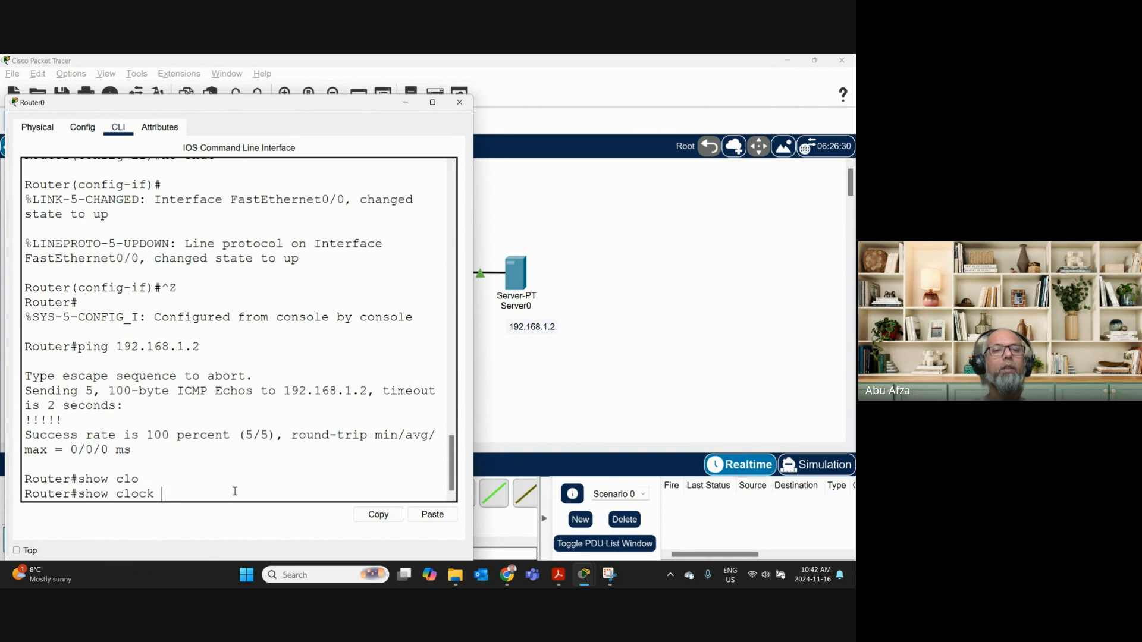
key(Return)
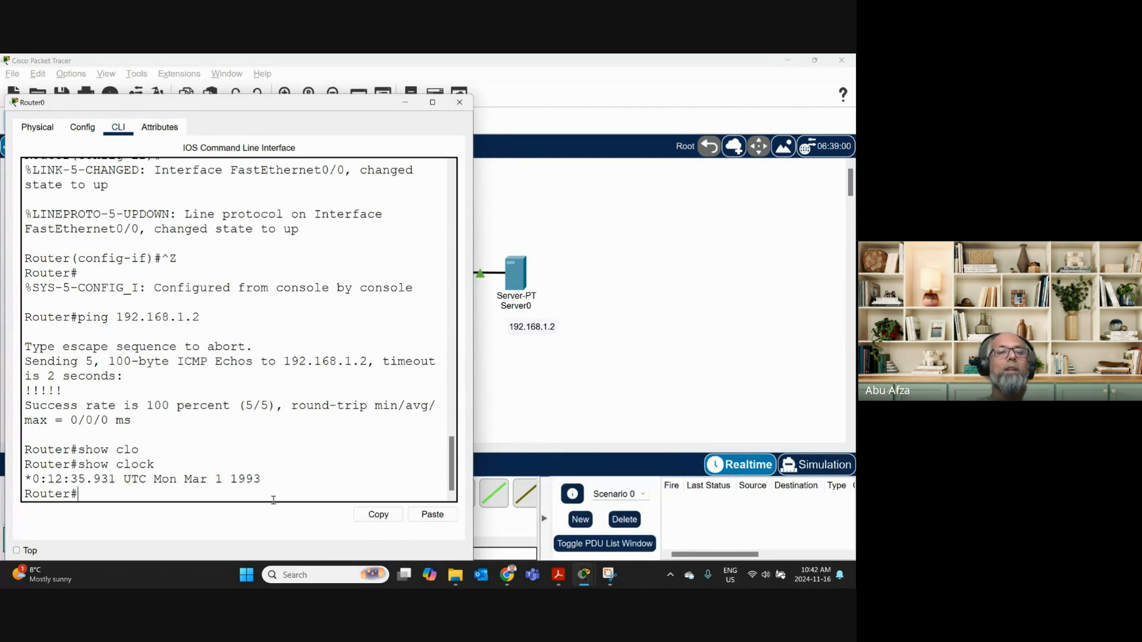
drag(262, 480, 24, 479)
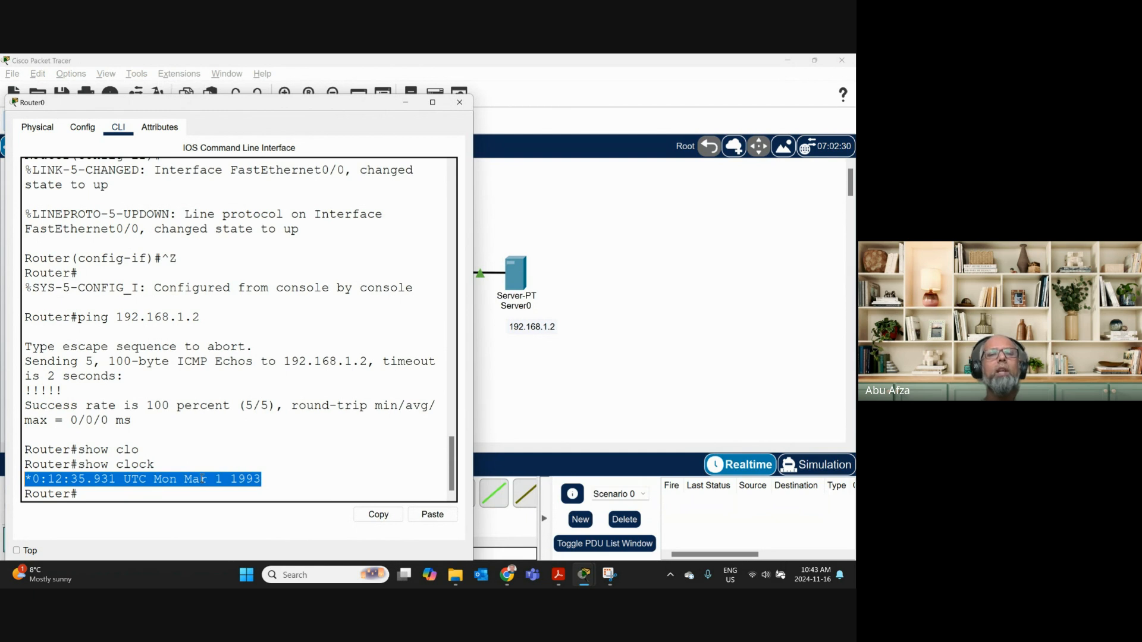
click(267, 479)
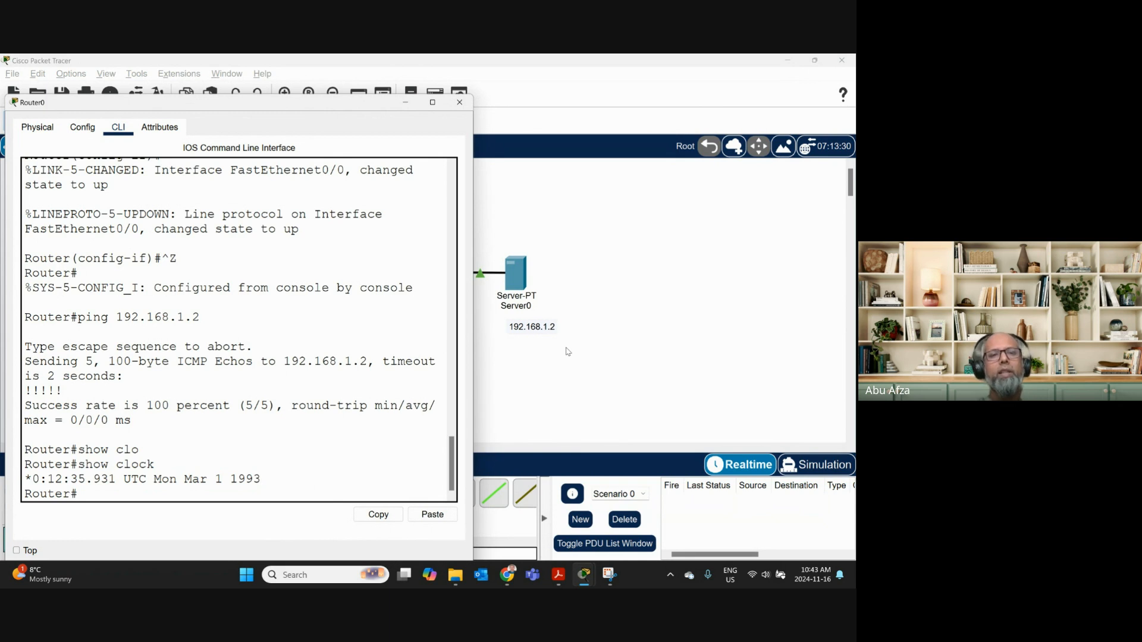
drag(265, 477, 26, 481)
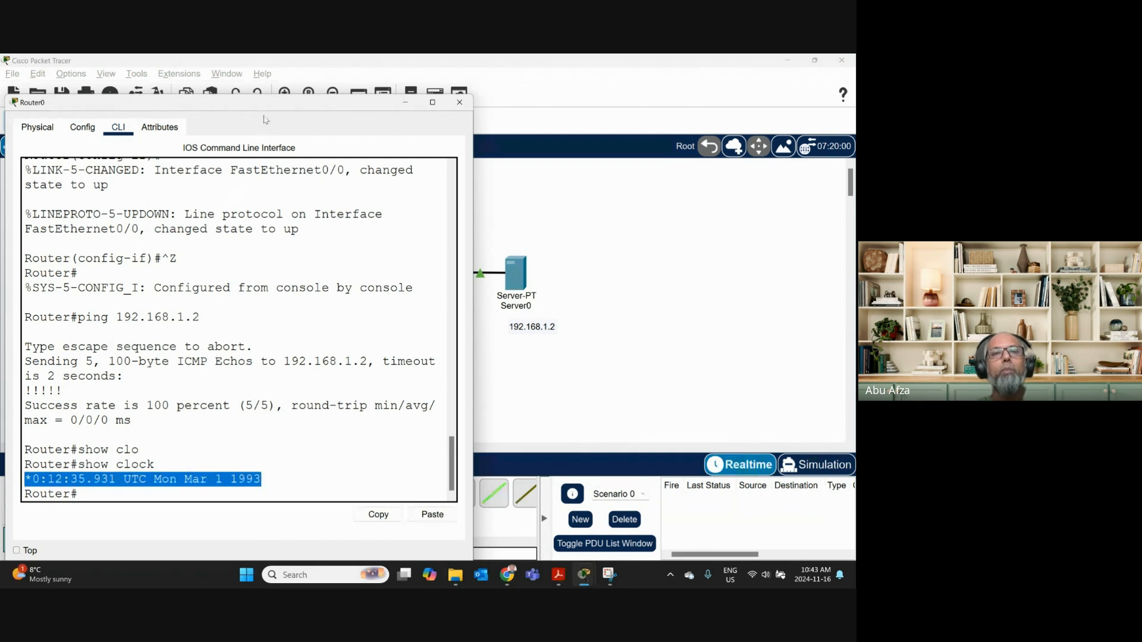
drag(264, 106, 235, 116)
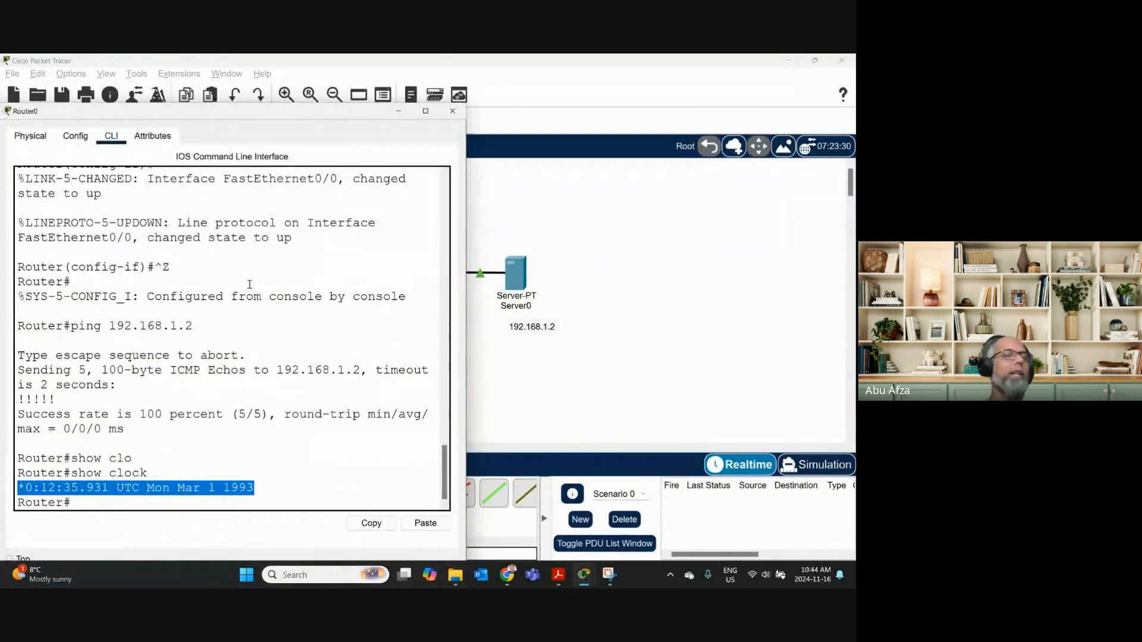
Open the NTP service settings on Server0, switch the service off, and turn it back on.
click(516, 266)
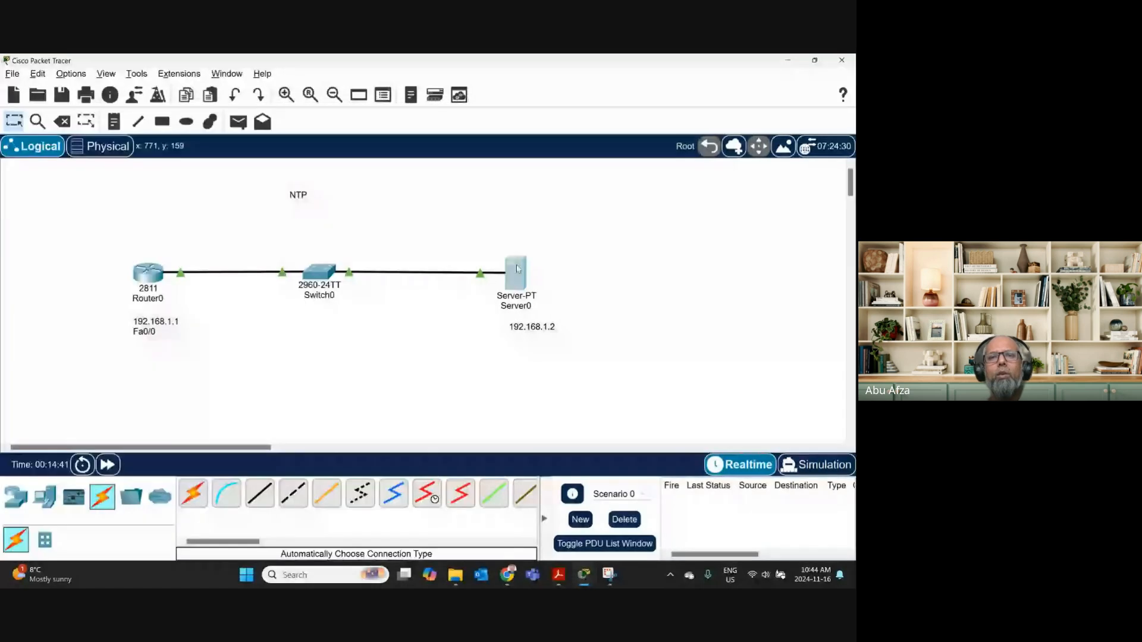
click(517, 269)
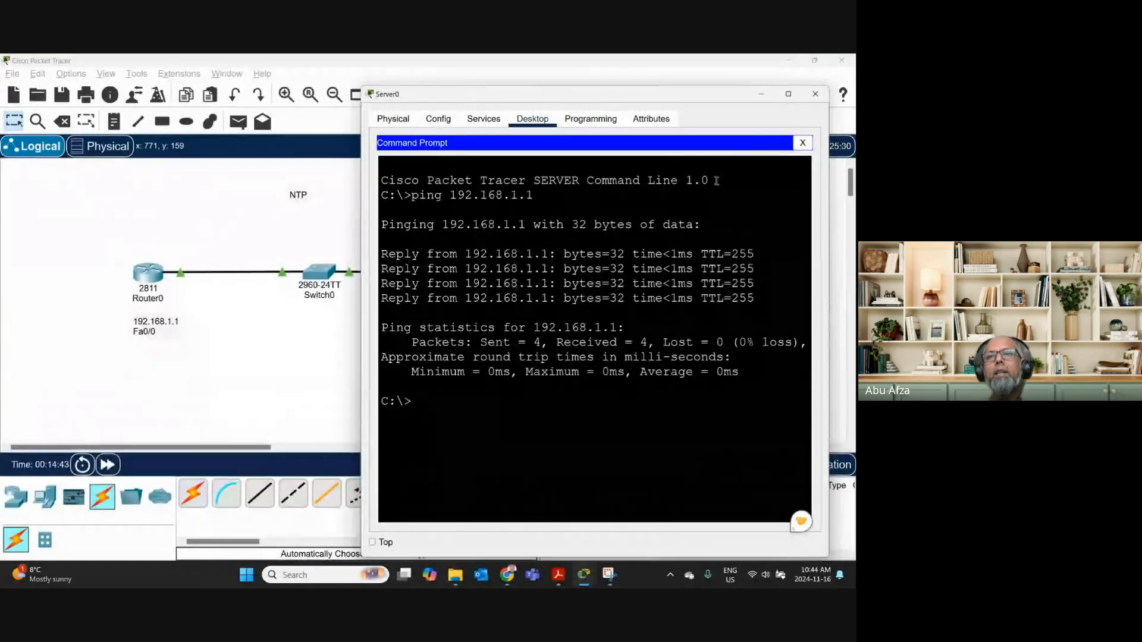
click(803, 143)
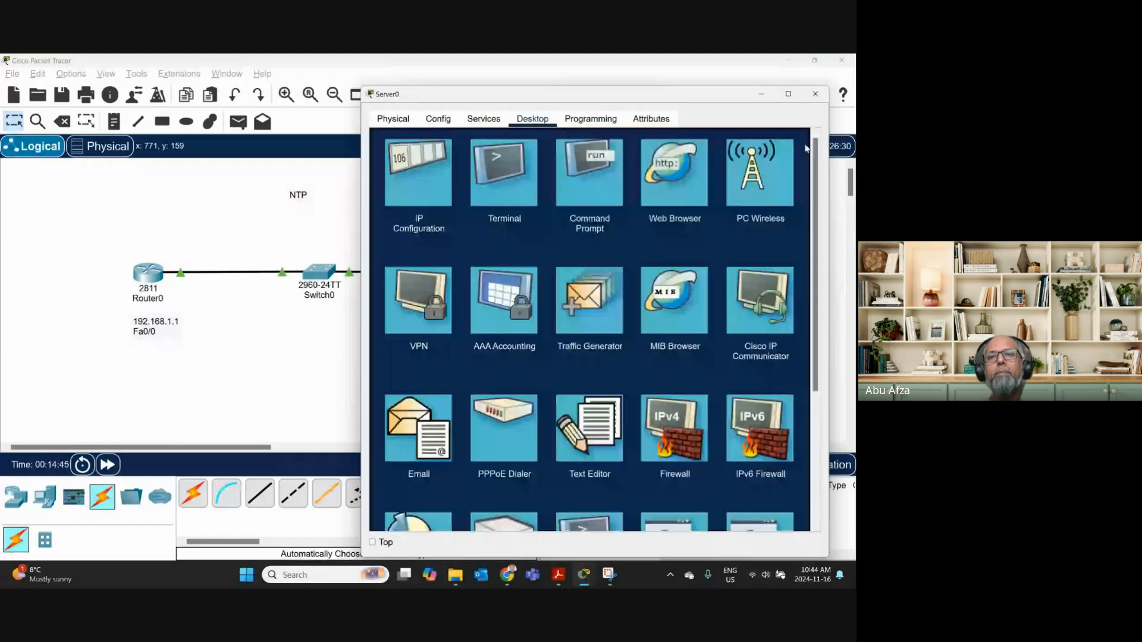
click(483, 118)
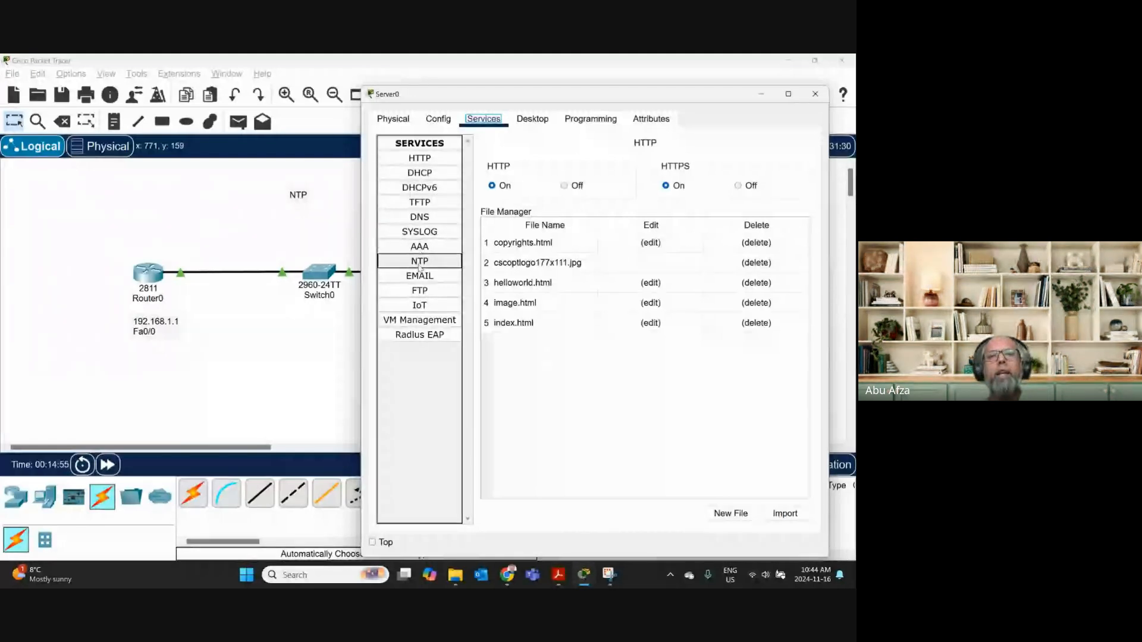
click(420, 266)
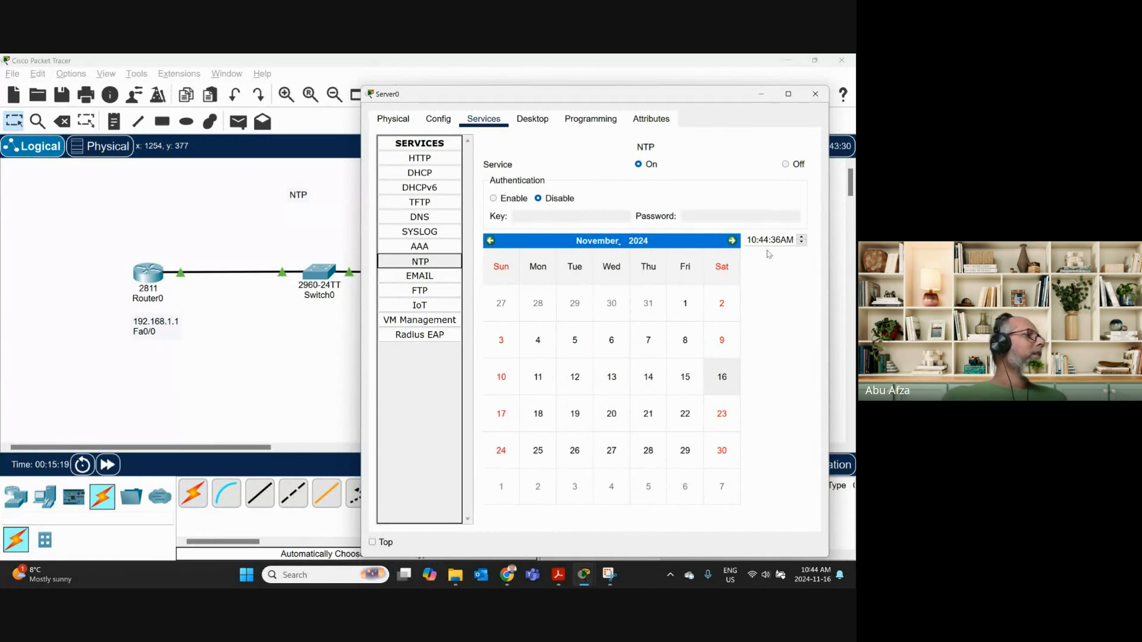
click(794, 170)
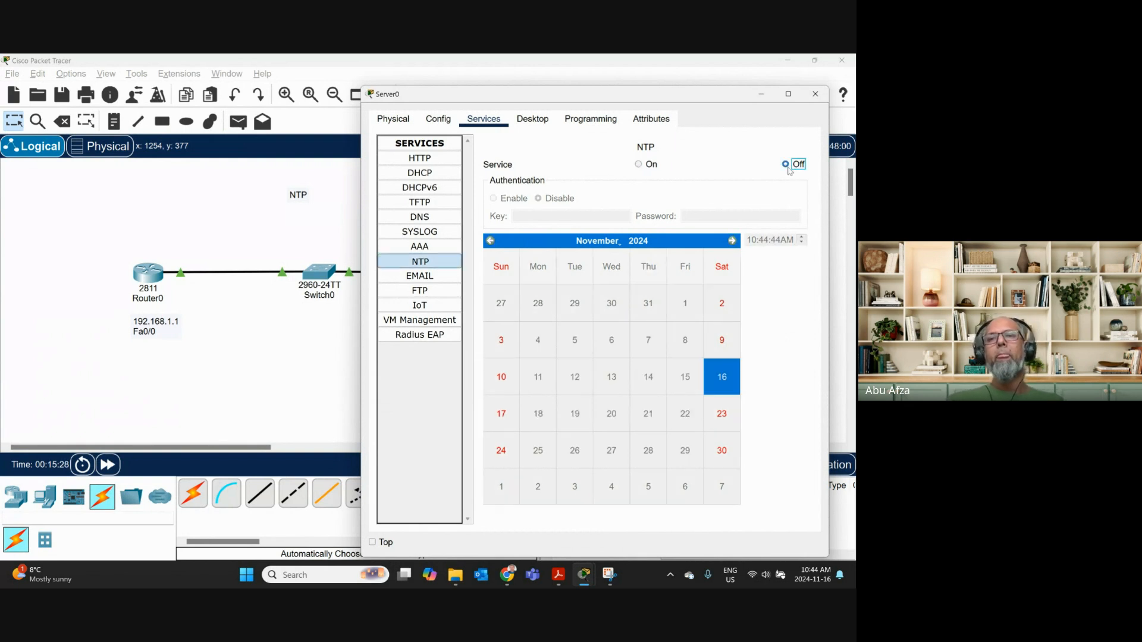
click(643, 165)
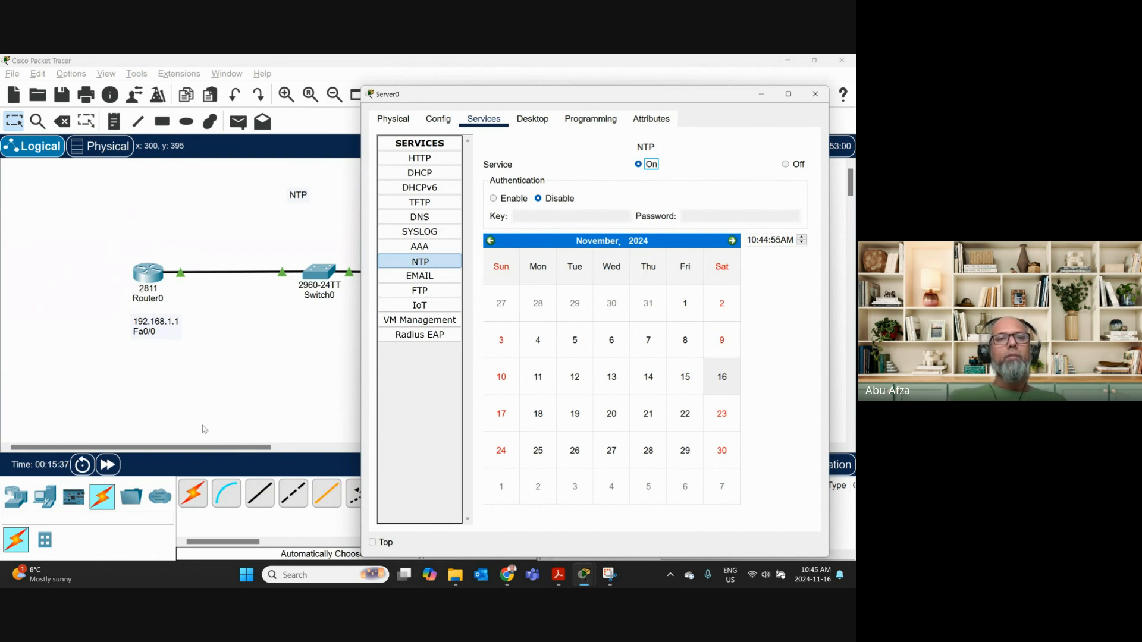
Enter global configuration mode on Router0 and set its NTP server to 192.168.1.2.
scroll(241, 417, down, 1)
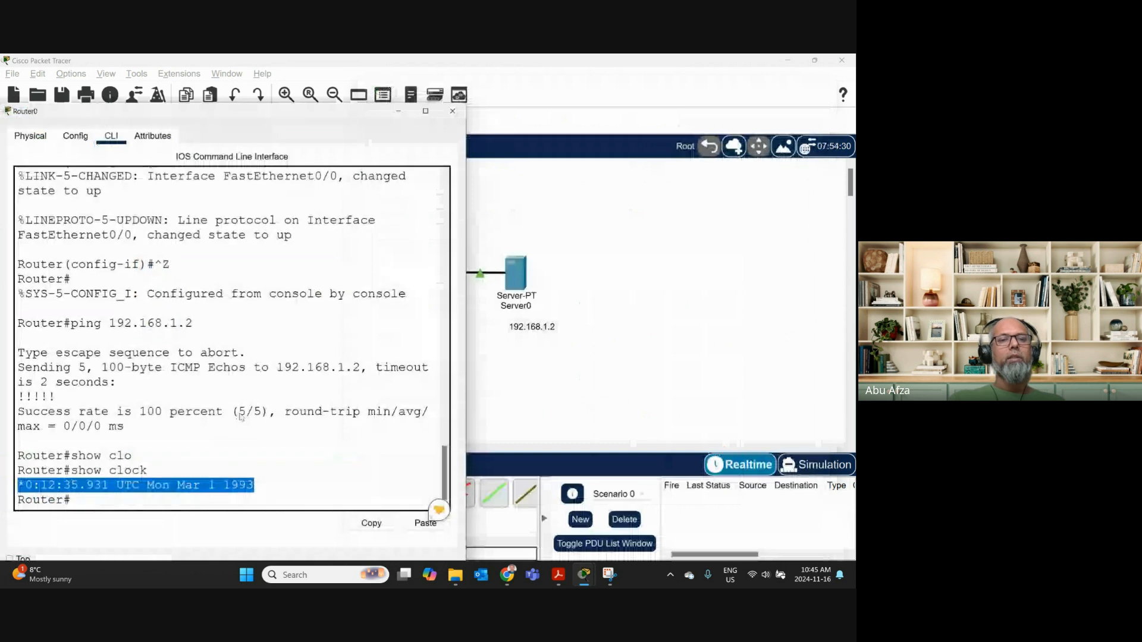
click(231, 504)
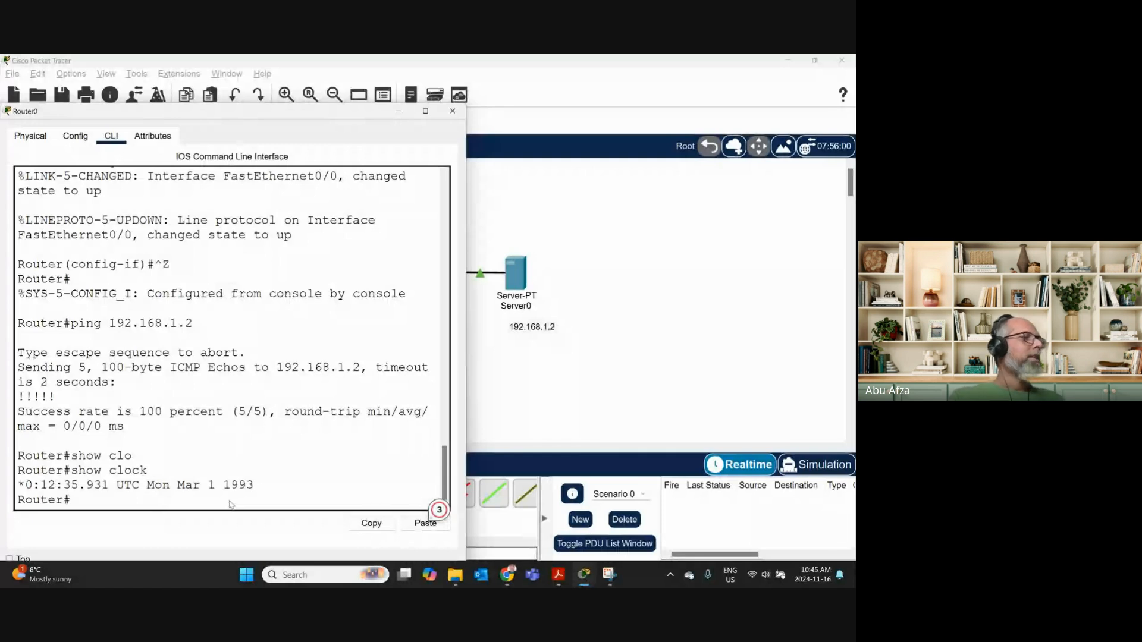
text(con)
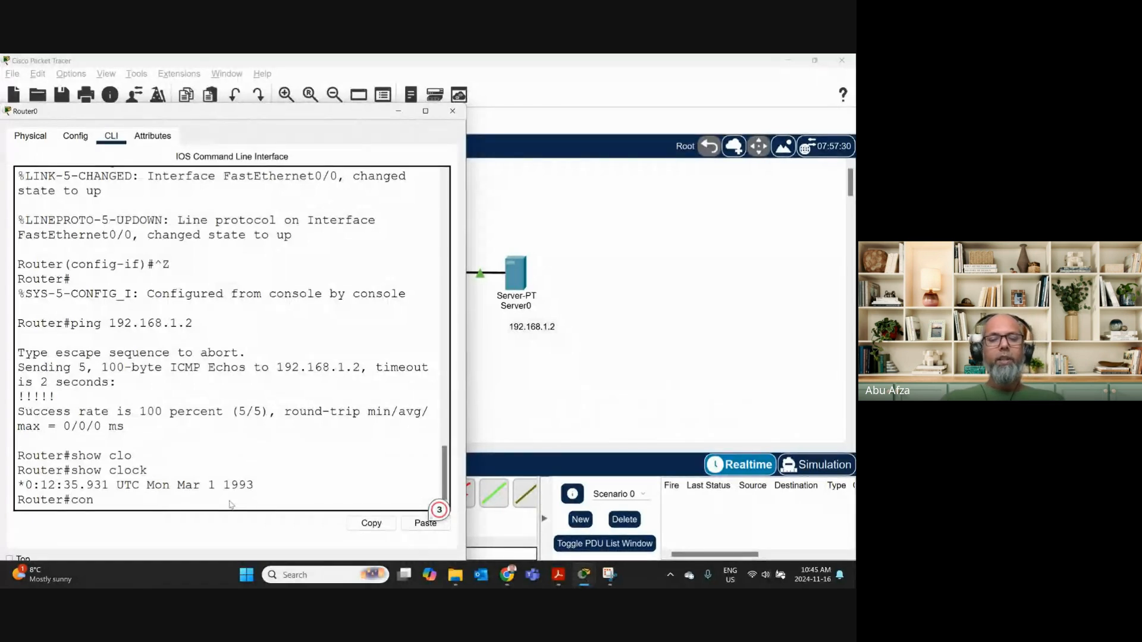
text(fig ter)
key(Return)
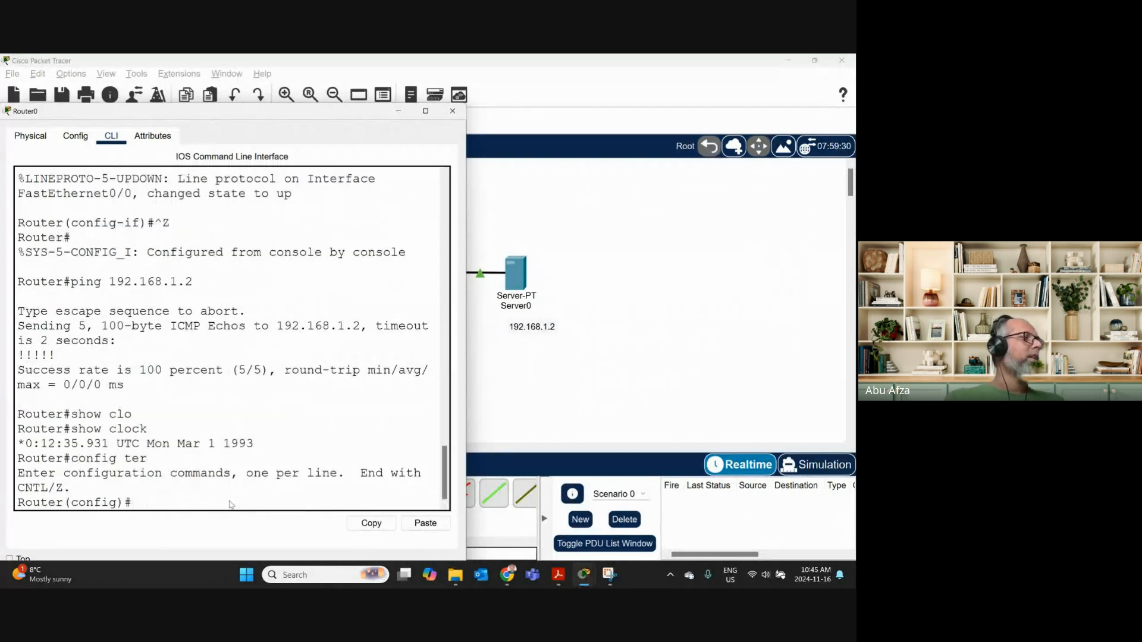
text(ntp)
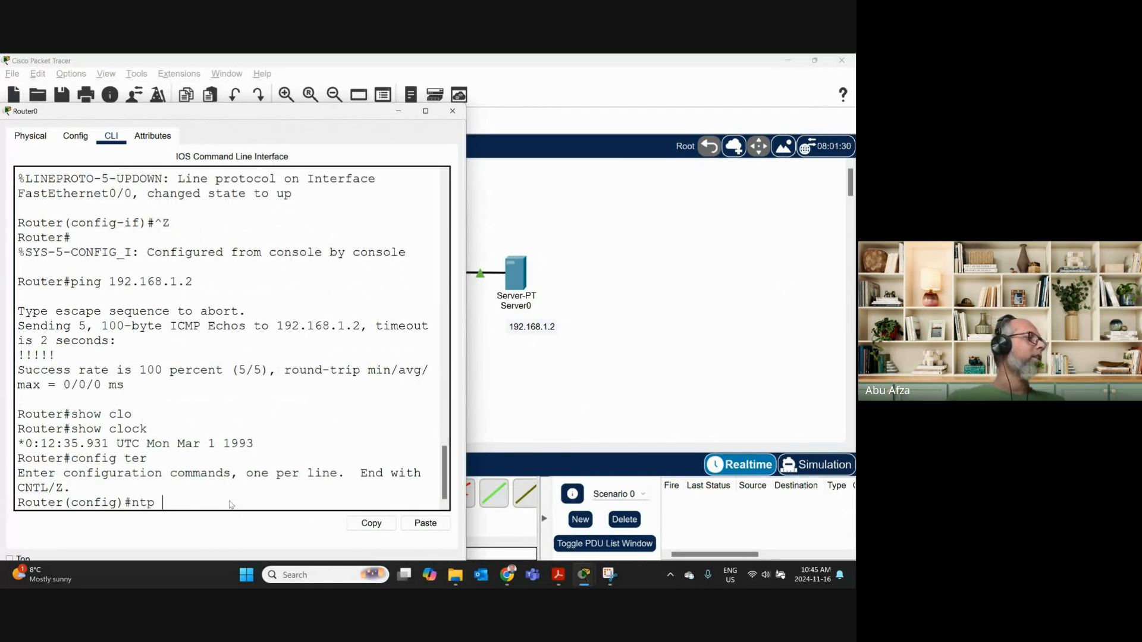
text( ser)
key(Tab)
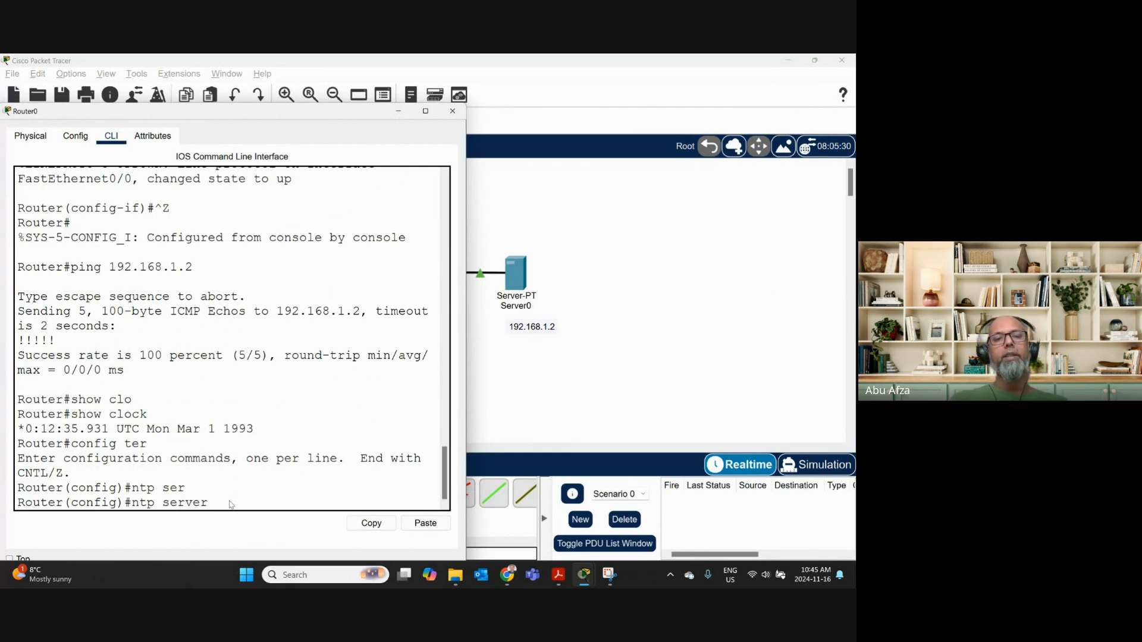
text(19)
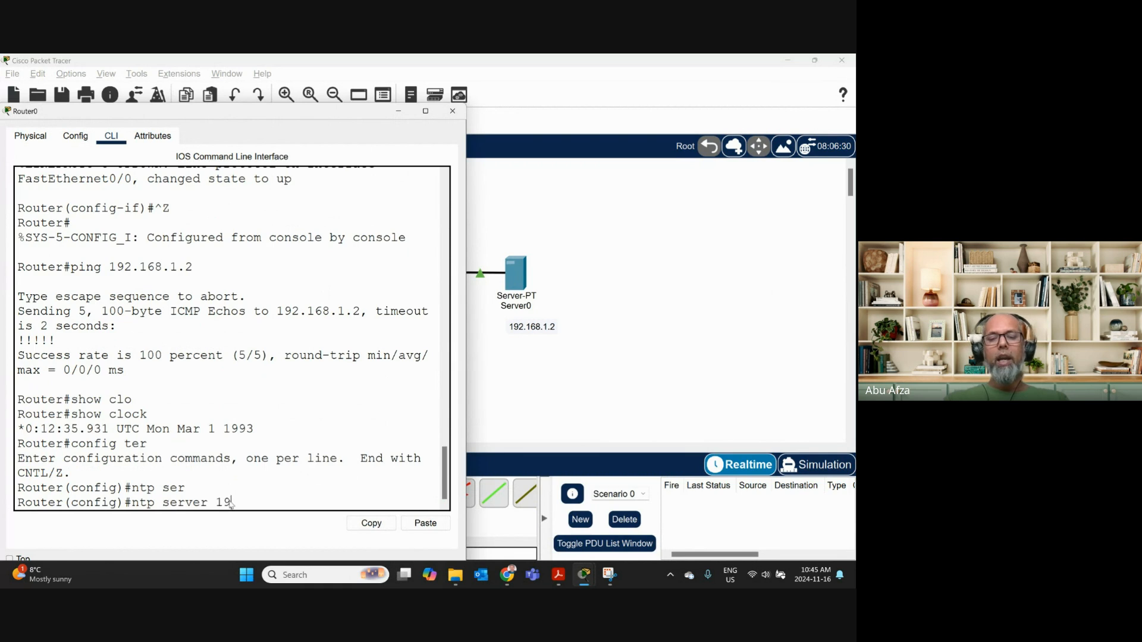
text(2.168.1.2)
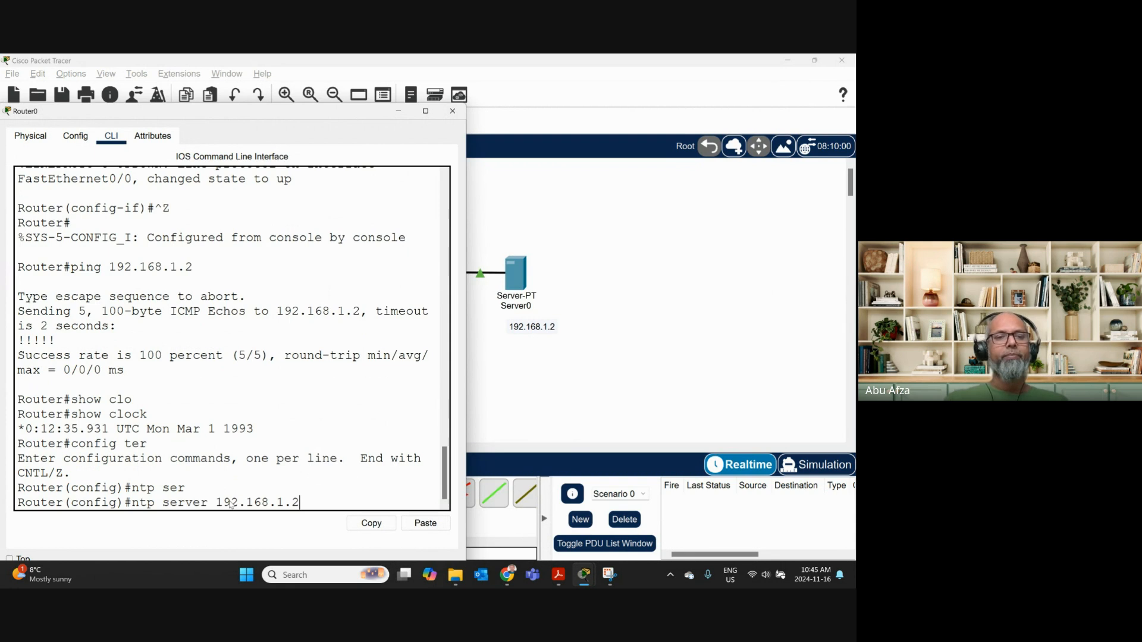
key(Return)
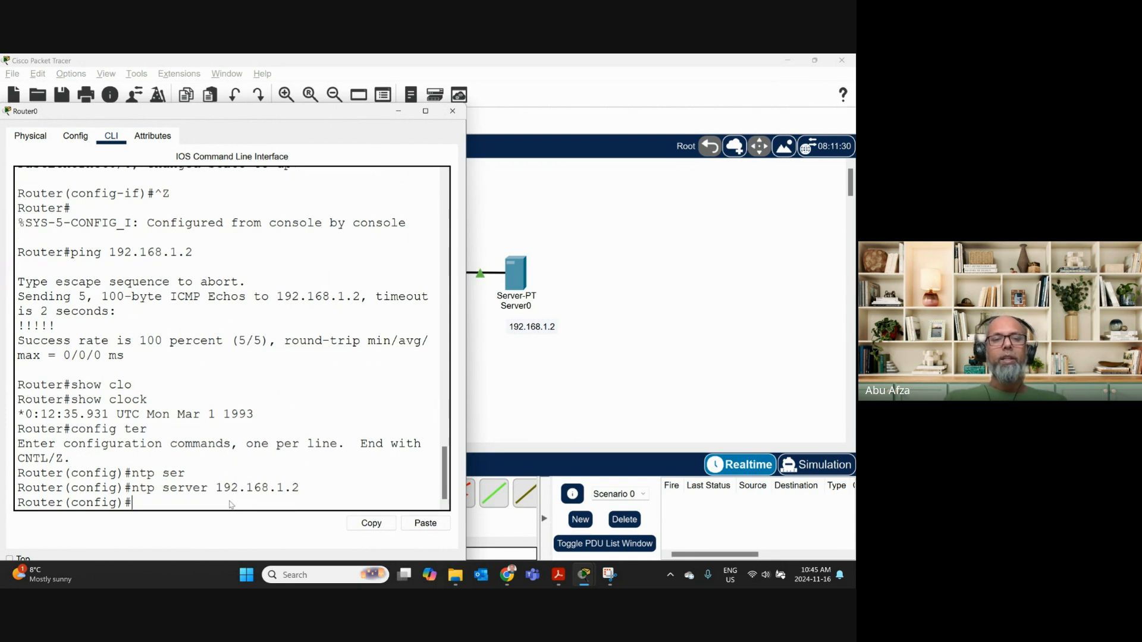
Exit configuration mode on Router0 and run "show clock" twice to check whether the time has synchronized.
text(exit)
key(Return)
text(config ter)
key(Up)
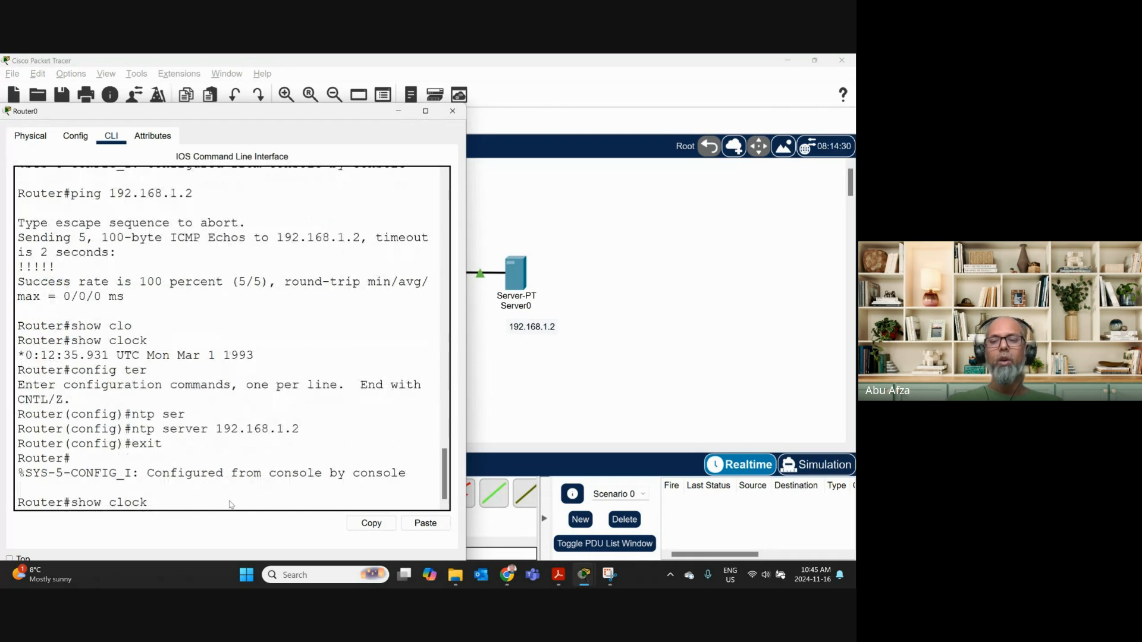
key(Return)
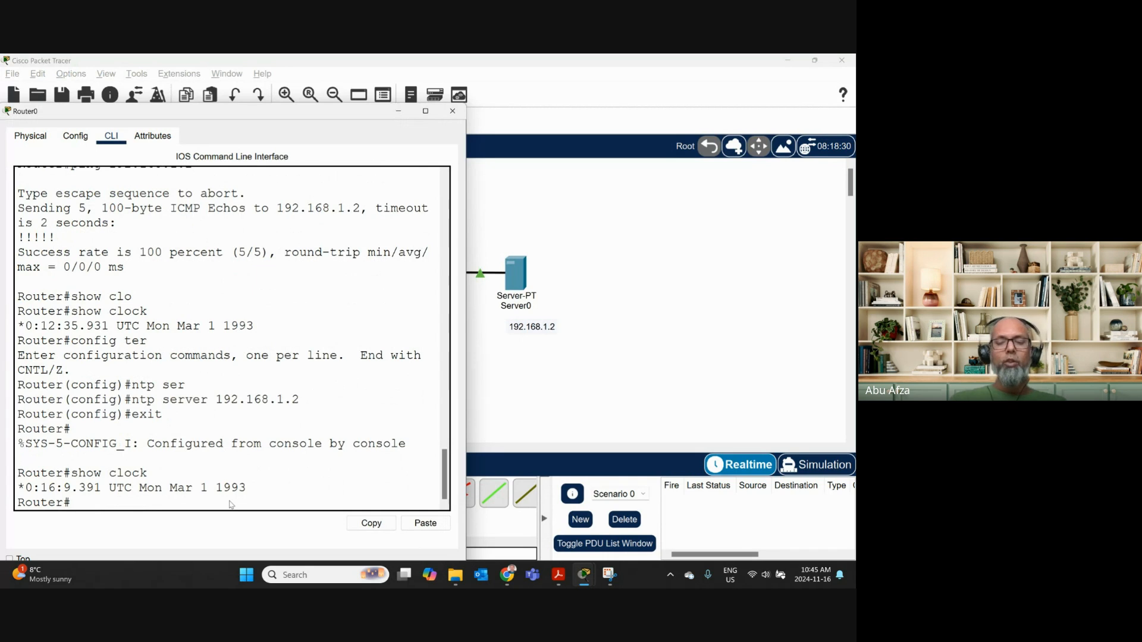
key(Up)
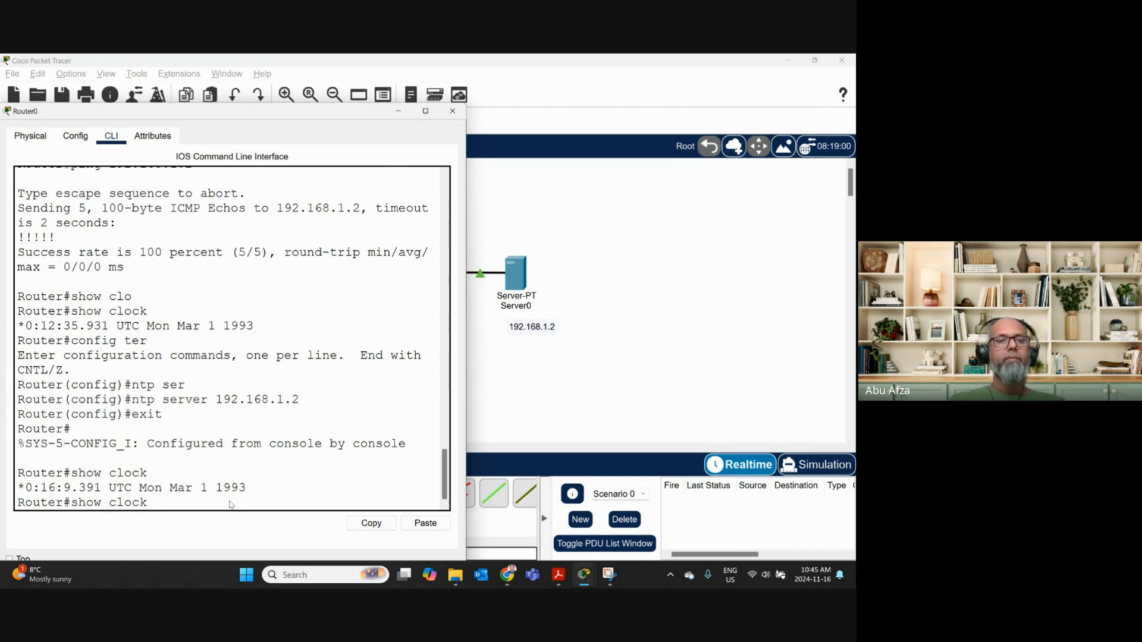
key(Return)
Restart the NTP service on Server0 by switching it off and back on.
text(p)
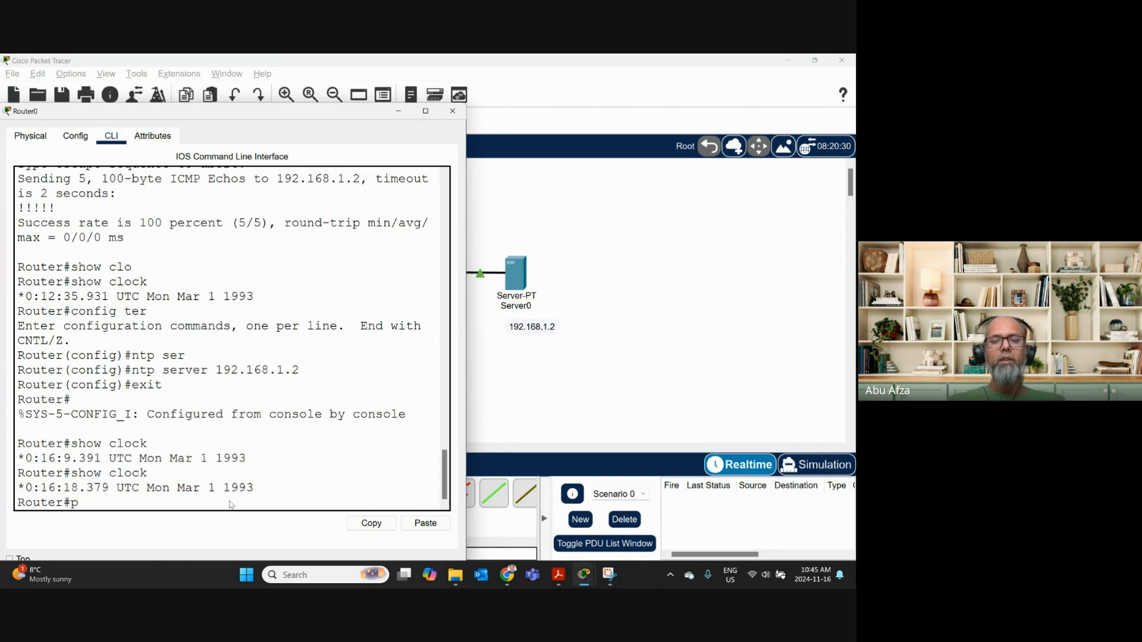
text(ing)
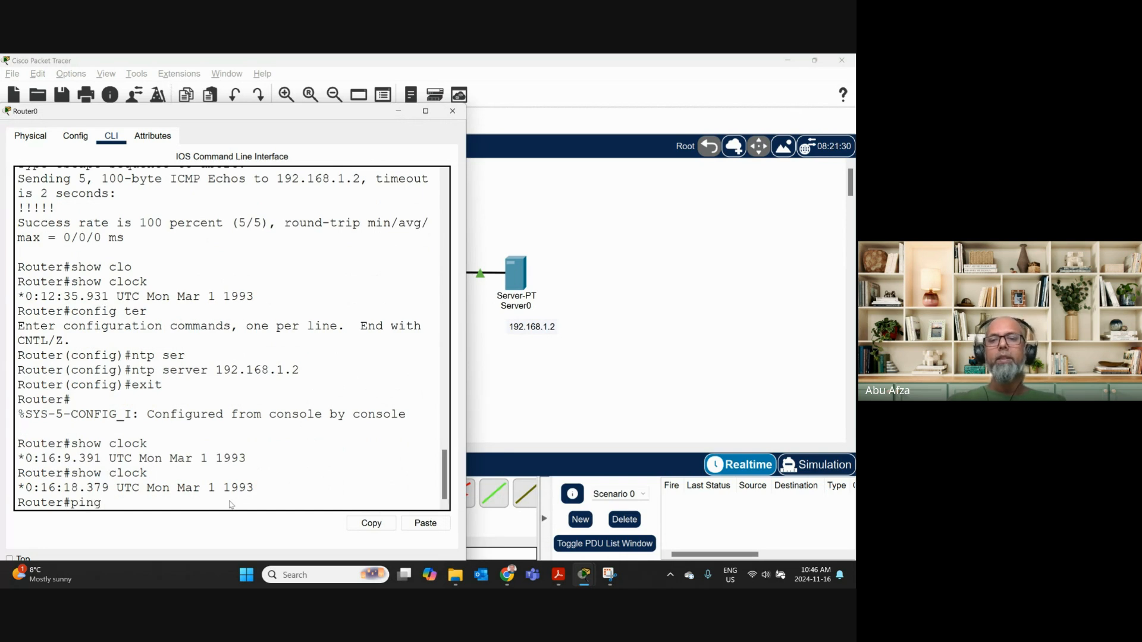
mouse_move(587, 581)
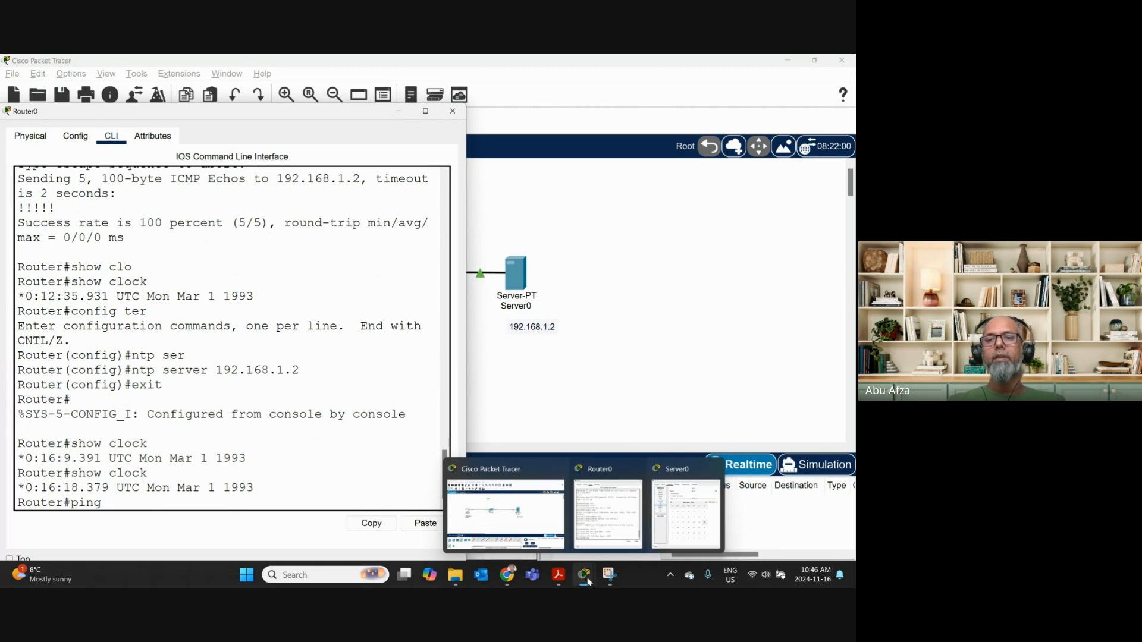
click(674, 483)
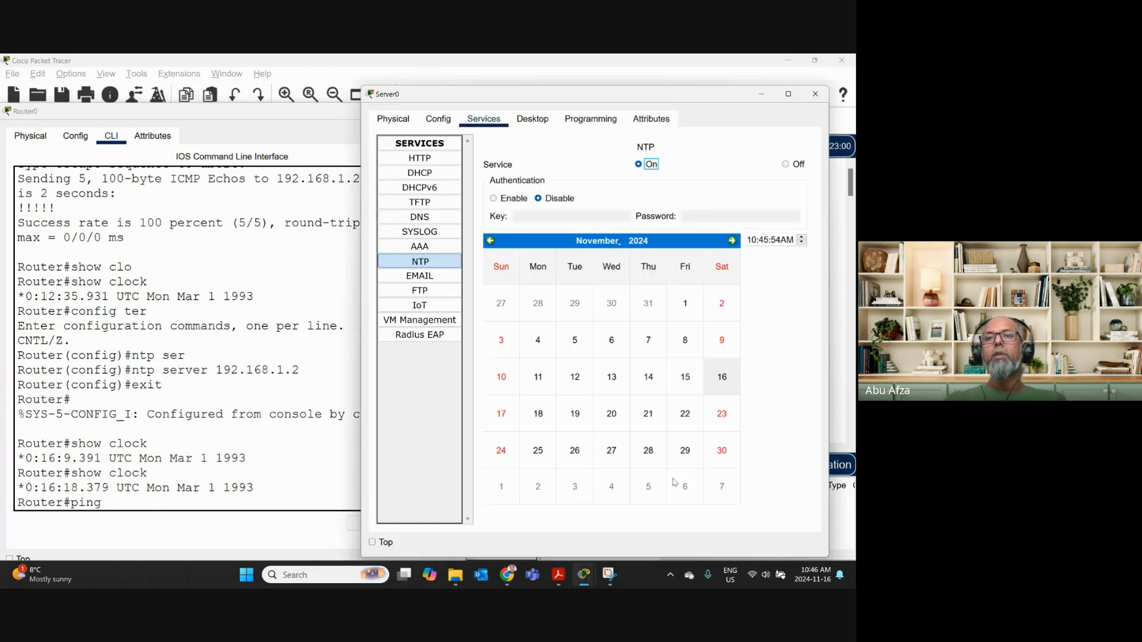
click(786, 165)
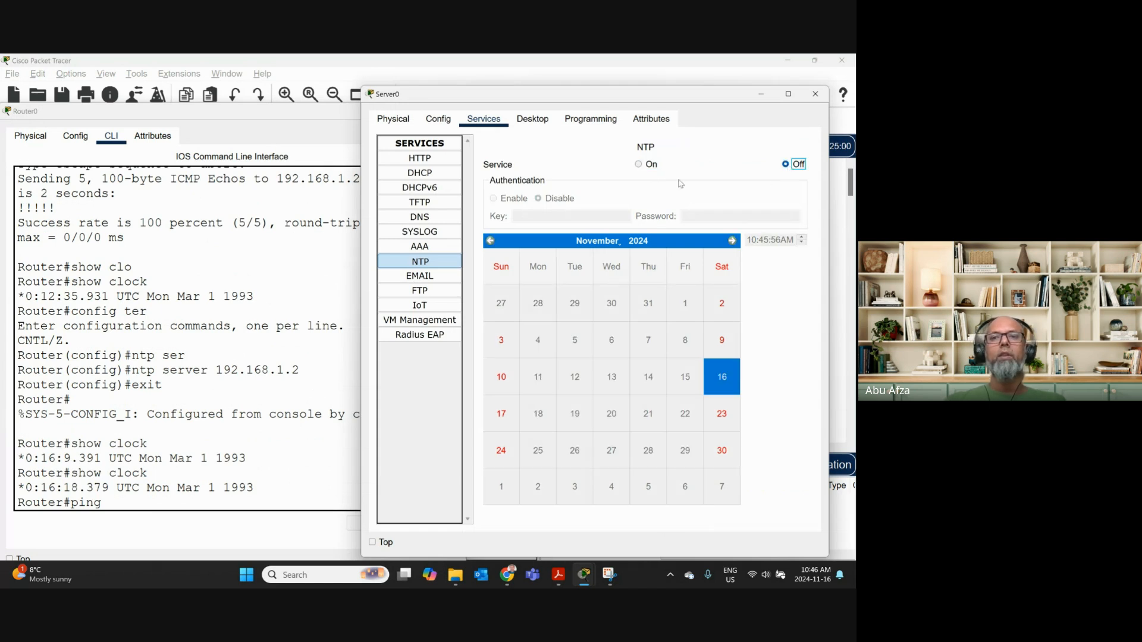
click(643, 166)
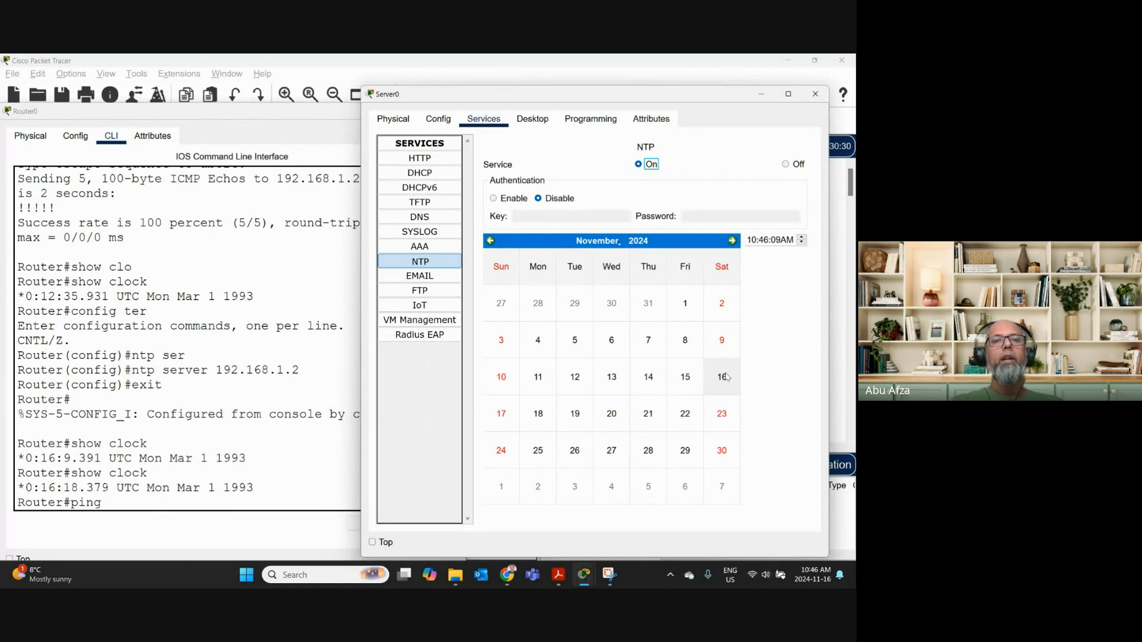
Replace the unfinished ping command at Router0's prompt with "show clock" and run it.
click(173, 506)
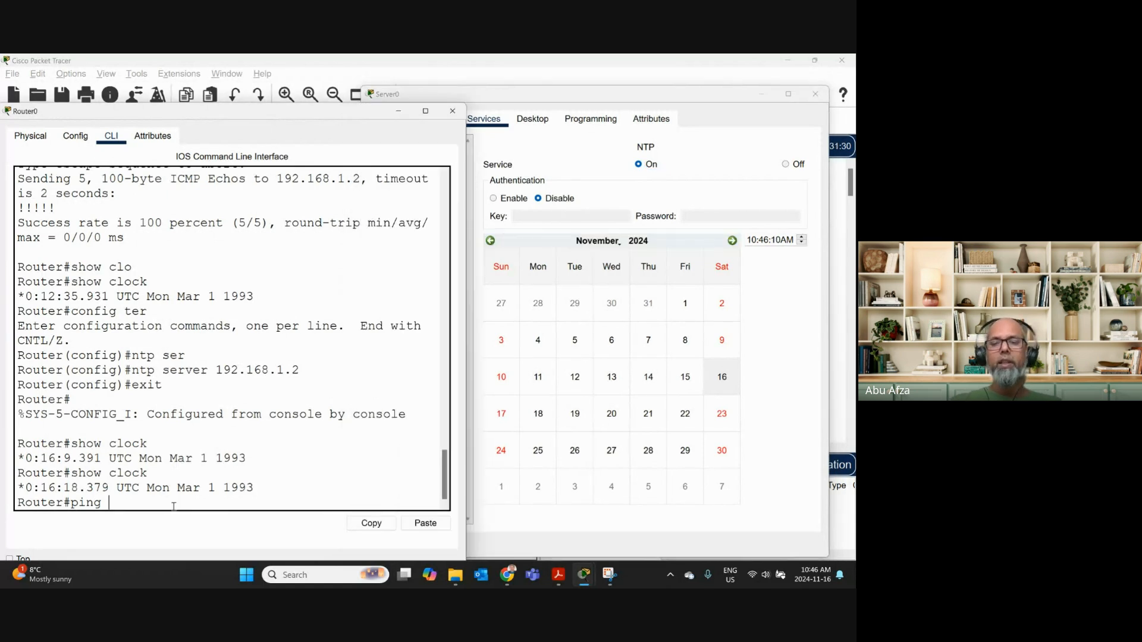
key(BackSpace)
key(Up)
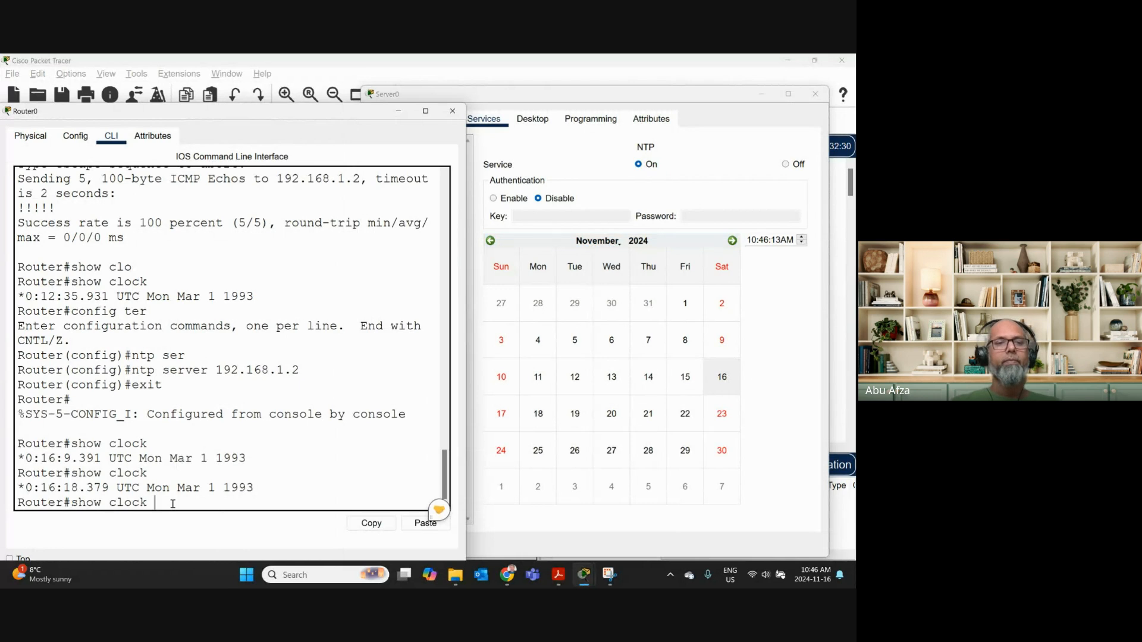
key(Return)
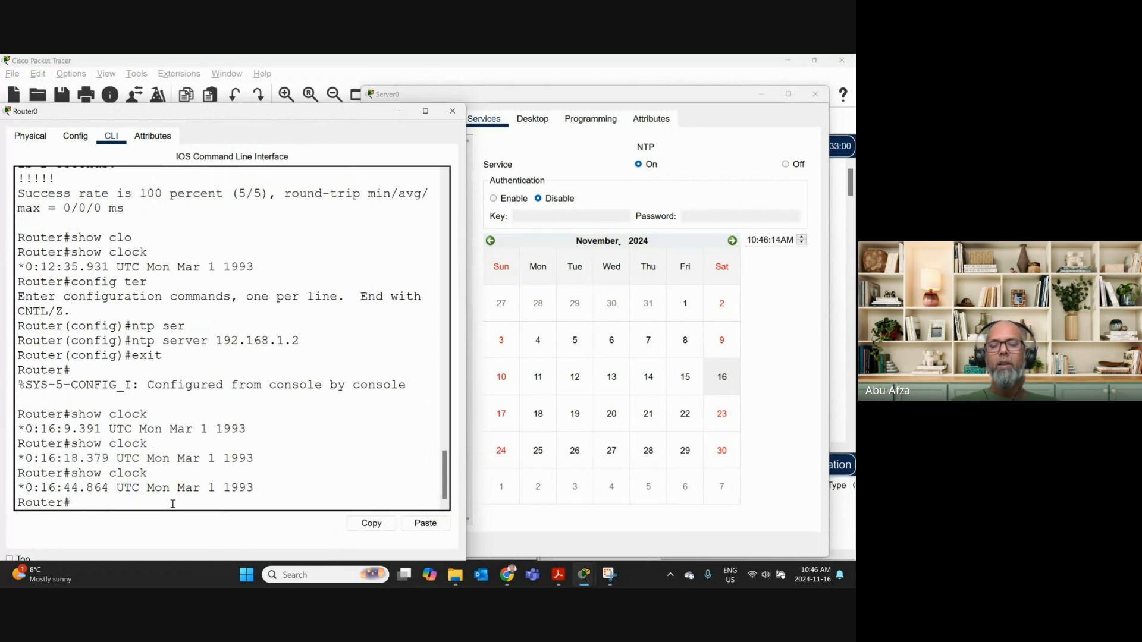
Enter "config ter" at Router0's prompt without running it, and check the participant list in Google Meet.
text(config ter)
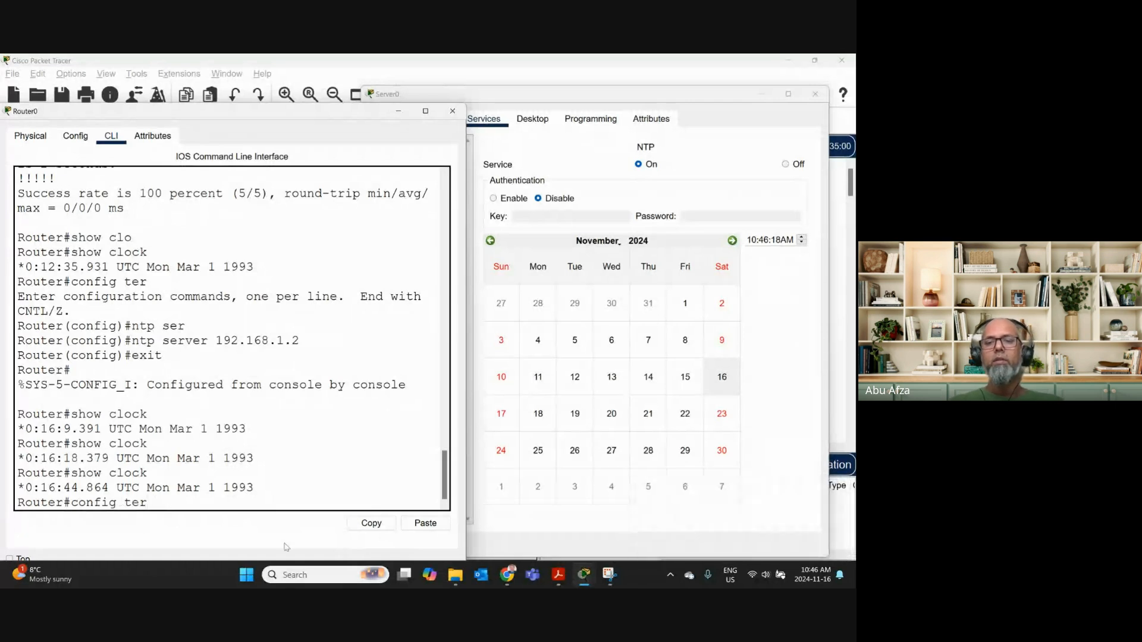
click(506, 574)
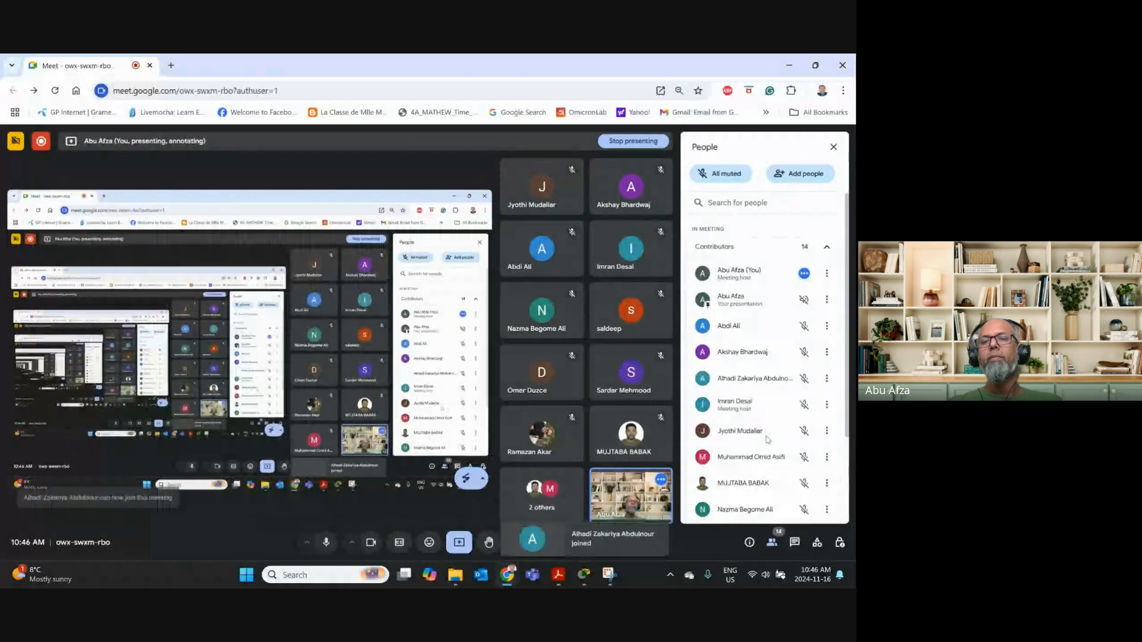
scroll(767, 441, down, 2)
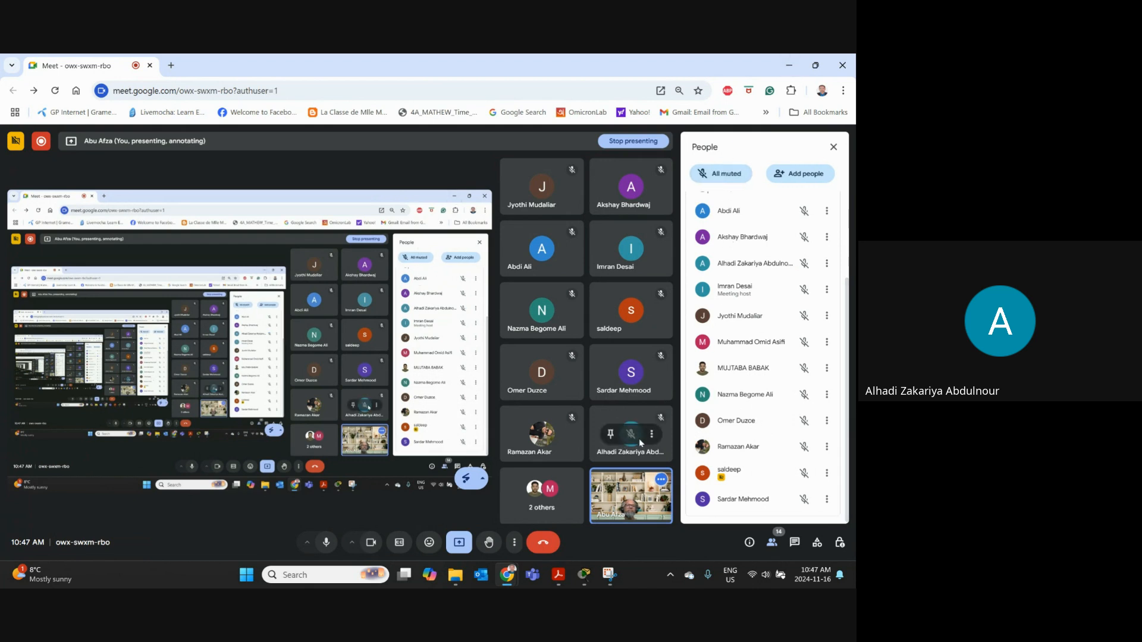
click(790, 62)
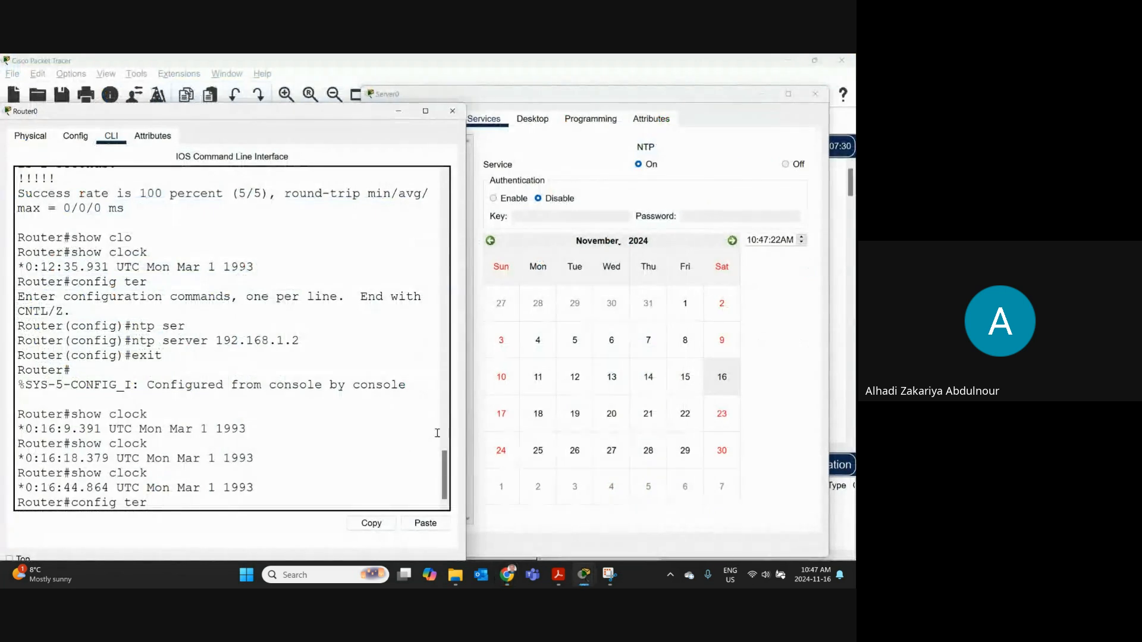
Clear the pending "config ter" from Router0's prompt and run "show clock" to recheck the time.
key(BackSpace)
key(BackSpace)
key(BackSpace)
key(BackSpace)
key(BackSpace)
key(BackSpace)
key(BackSpace)
key(BackSpace)
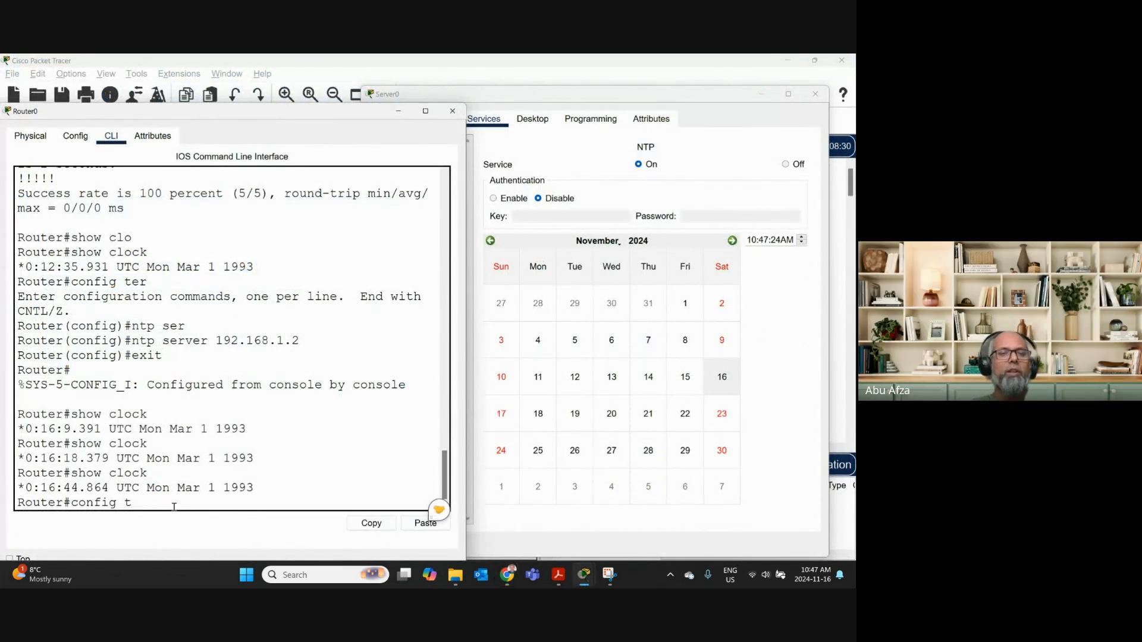
key(BackSpace)
key(BackSpace)
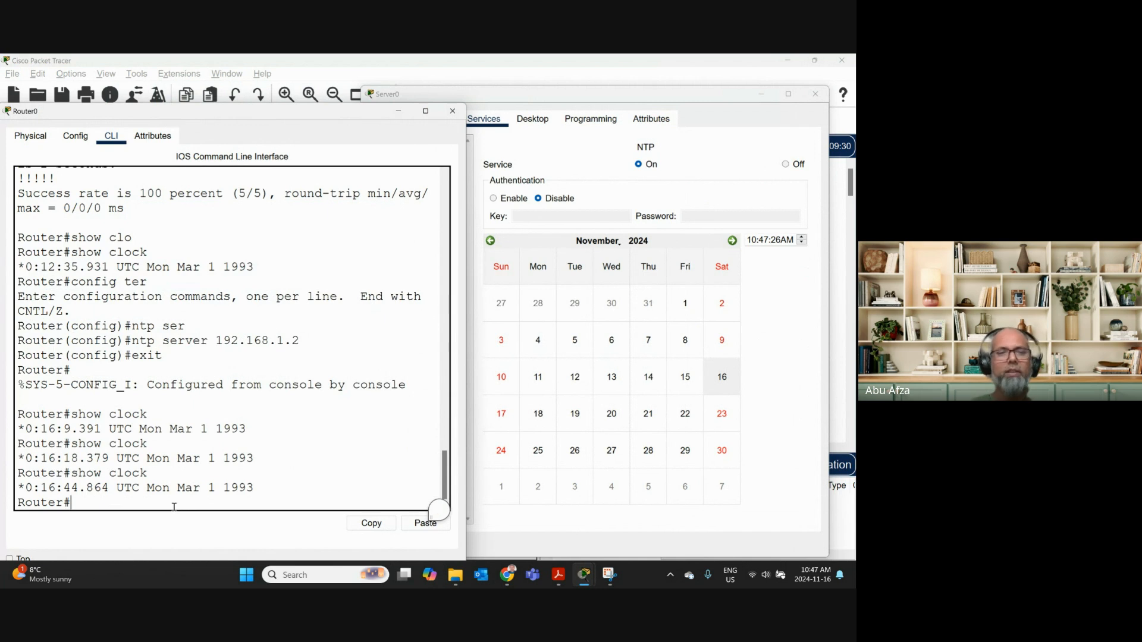
text(show clock)
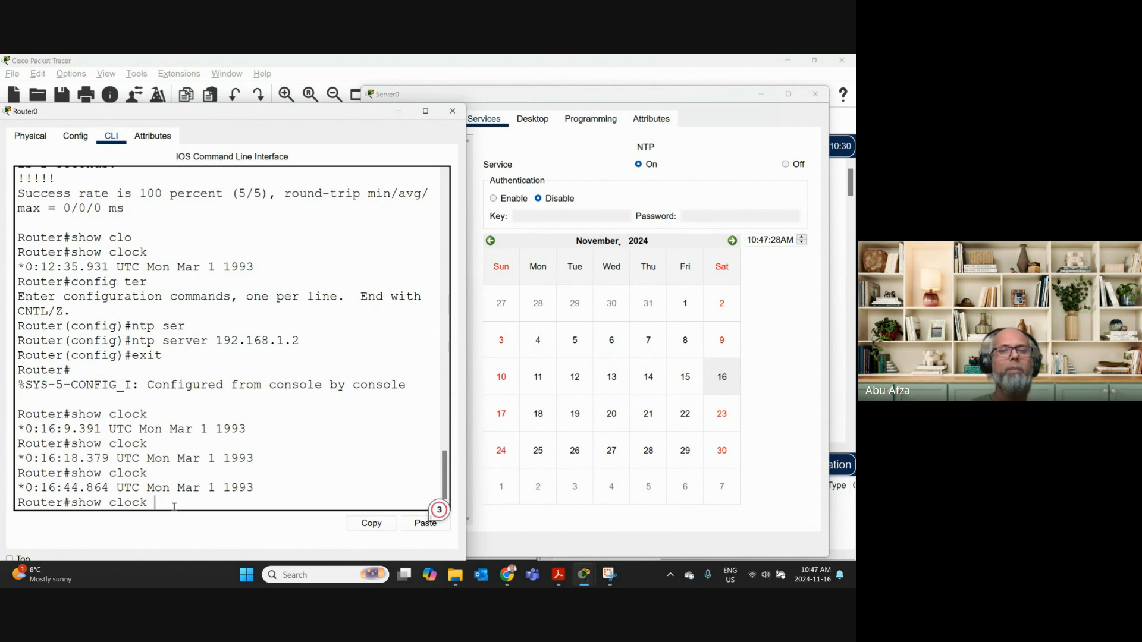
key(Return)
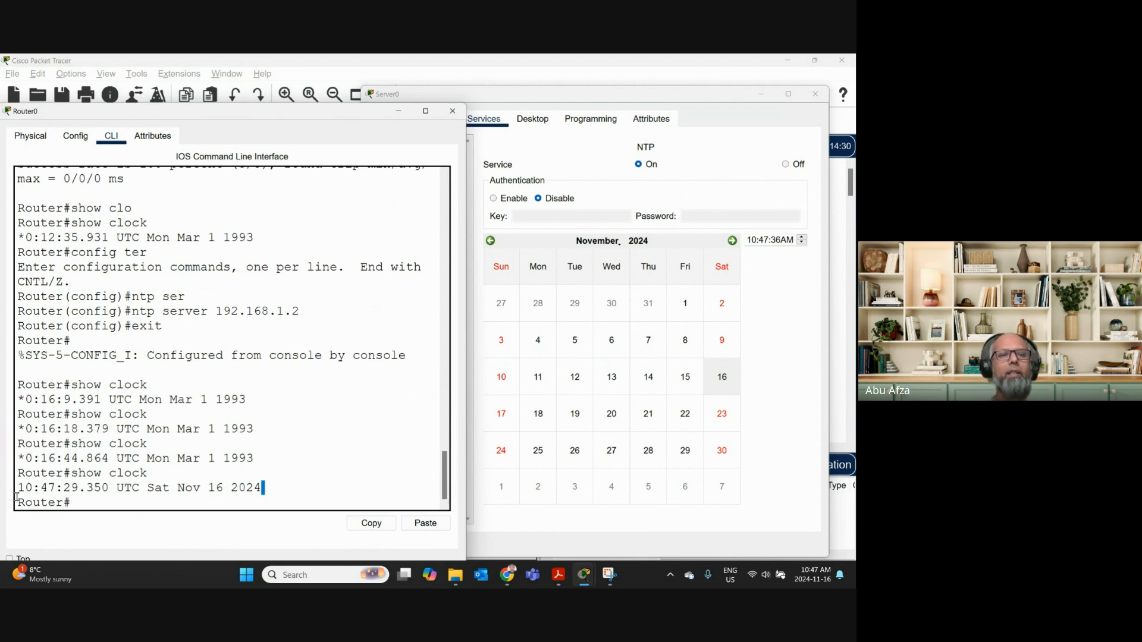
Examine the time, milliseconds and date in Router0's latest clock output, and run "show clock" once more.
drag(262, 488, 16, 488)
mouse_move(807, 578)
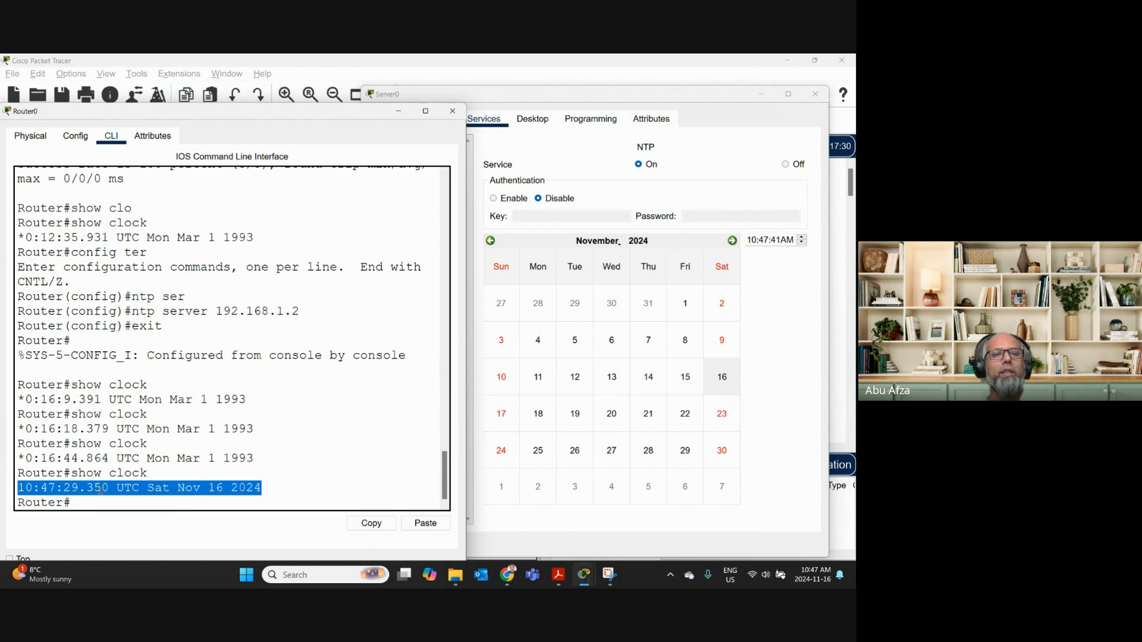
click(71, 488)
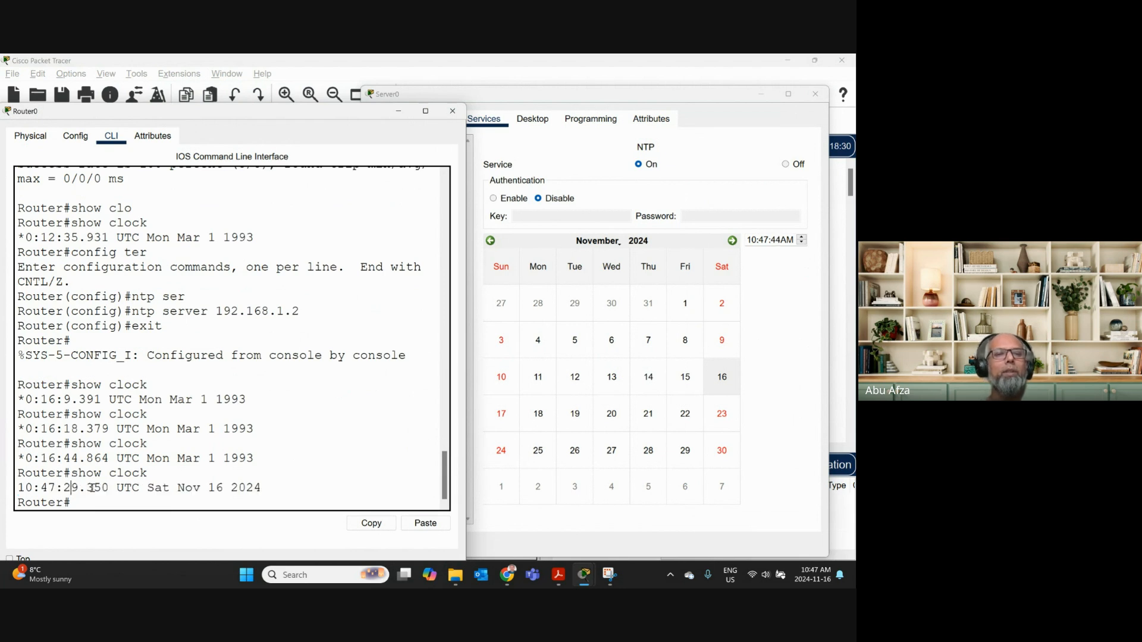
drag(108, 487, 87, 488)
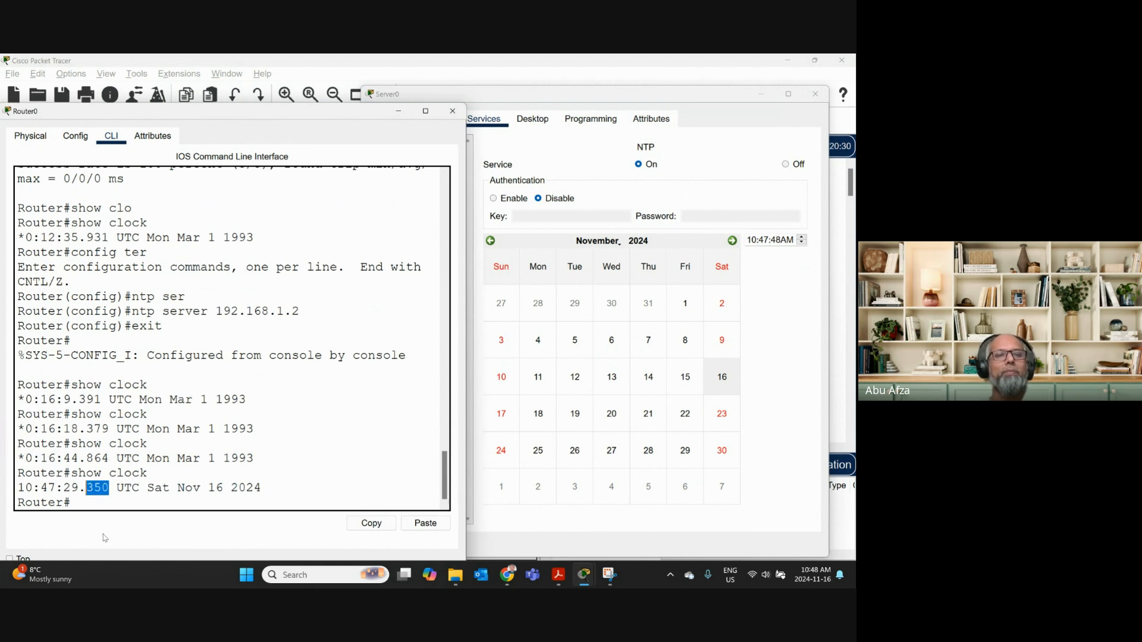
click(151, 488)
drag(151, 488, 267, 489)
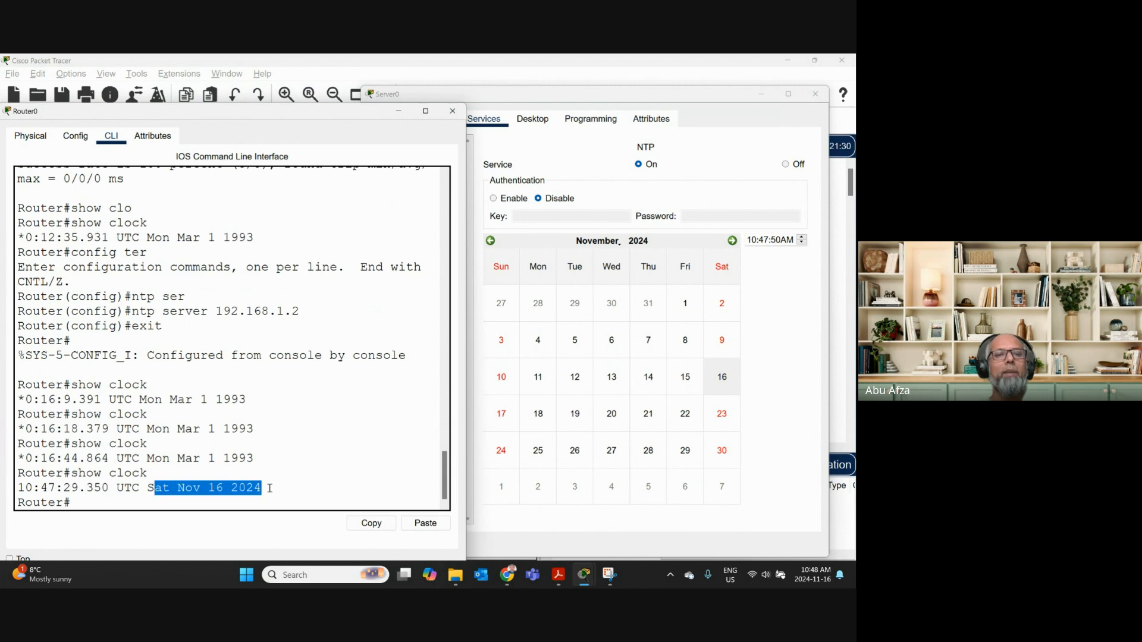
click(122, 503)
key(Up)
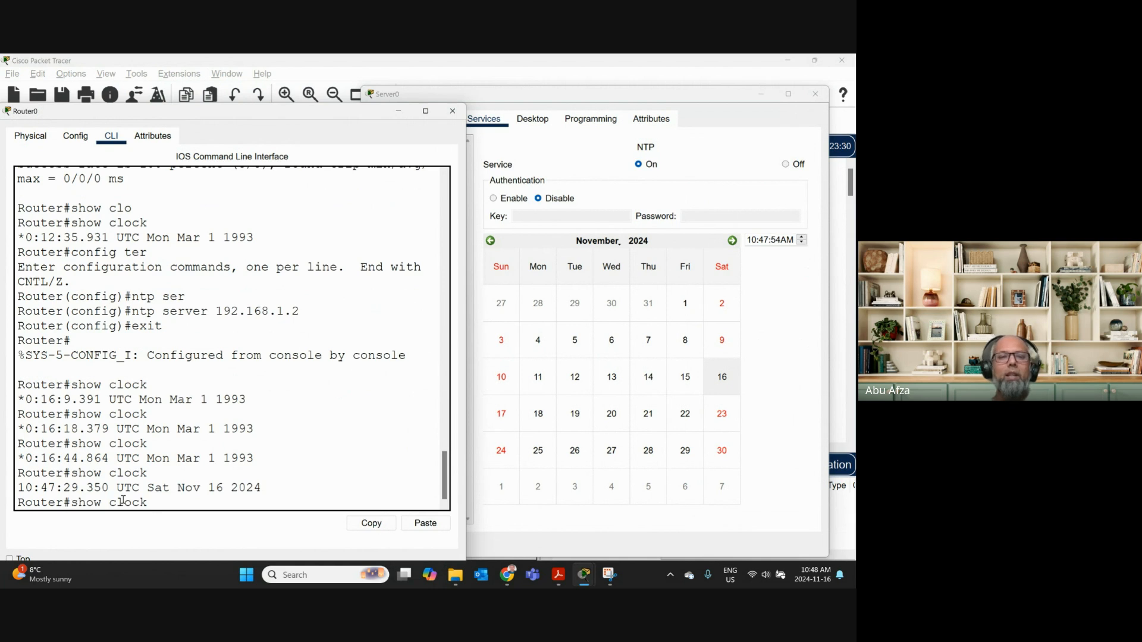
key(Return)
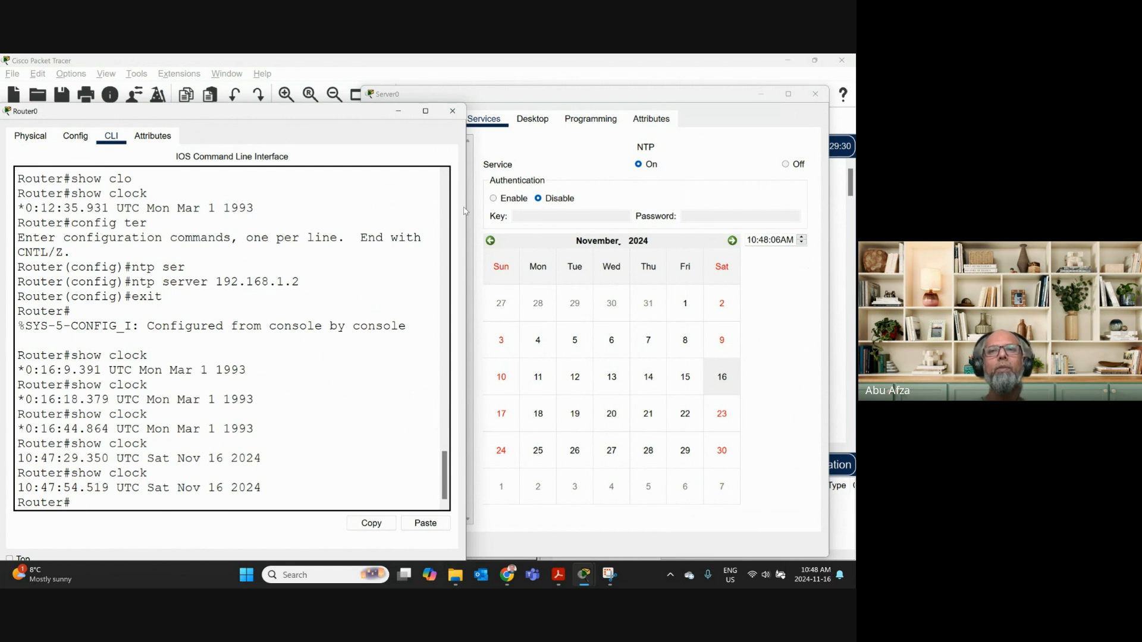
Look through Server0's service list, viewing the TFTP, NTP, HTTP and DHCP service settings.
click(529, 108)
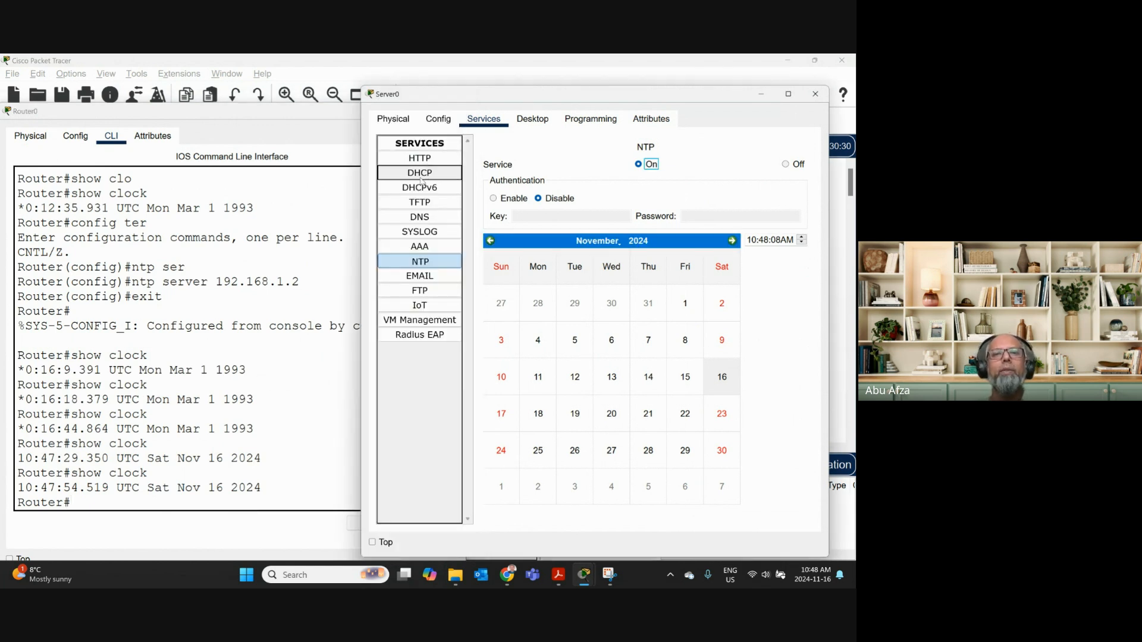
click(419, 203)
click(420, 262)
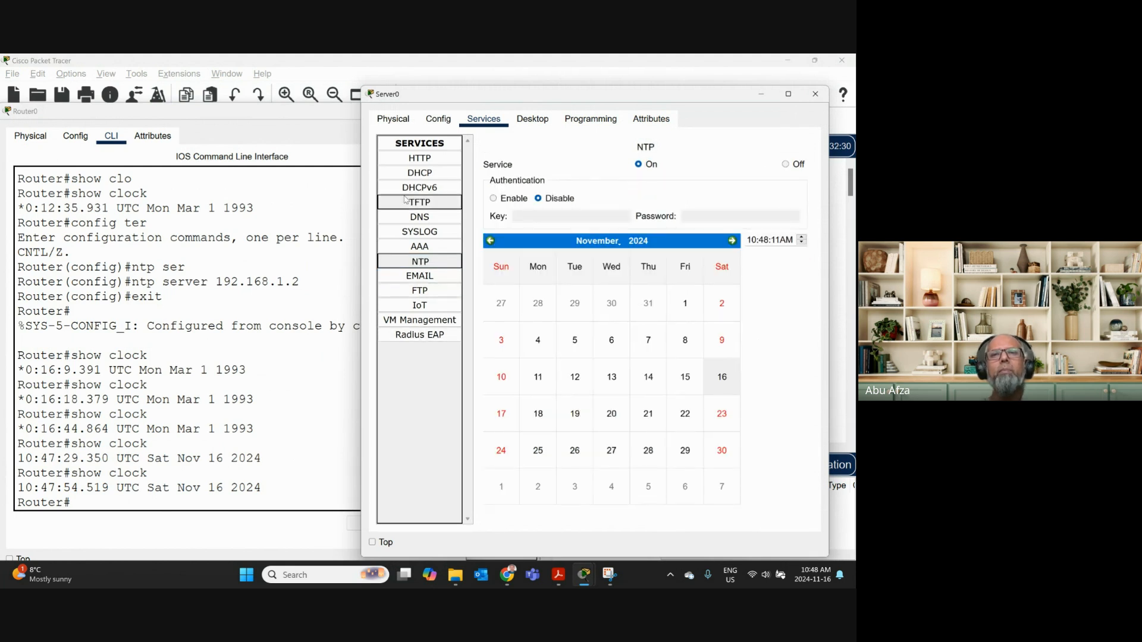
click(420, 159)
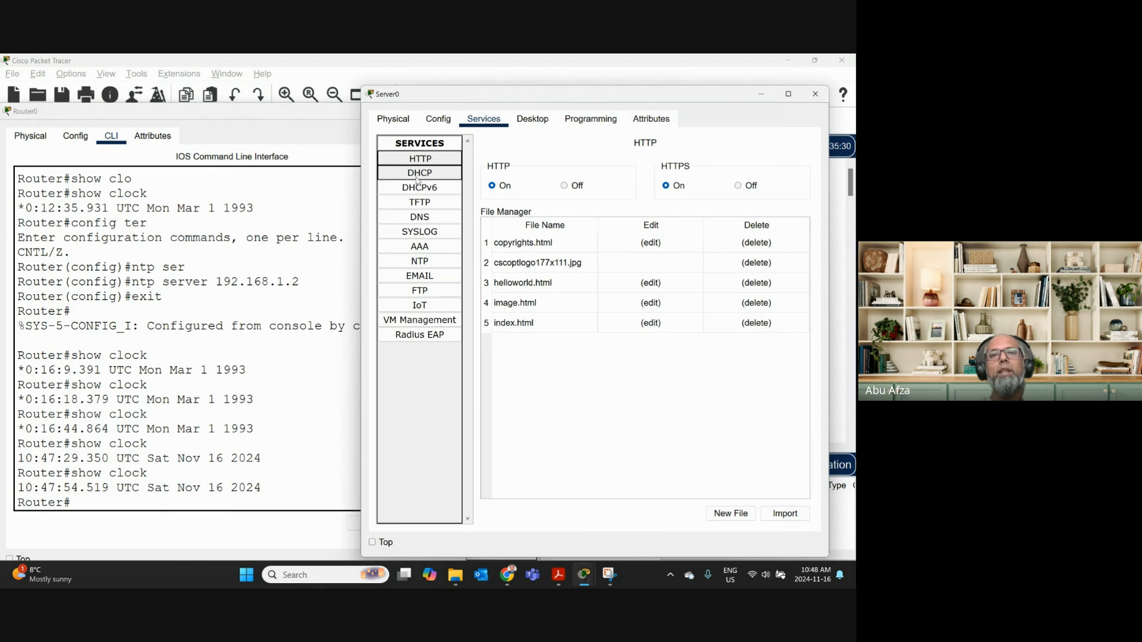
click(417, 176)
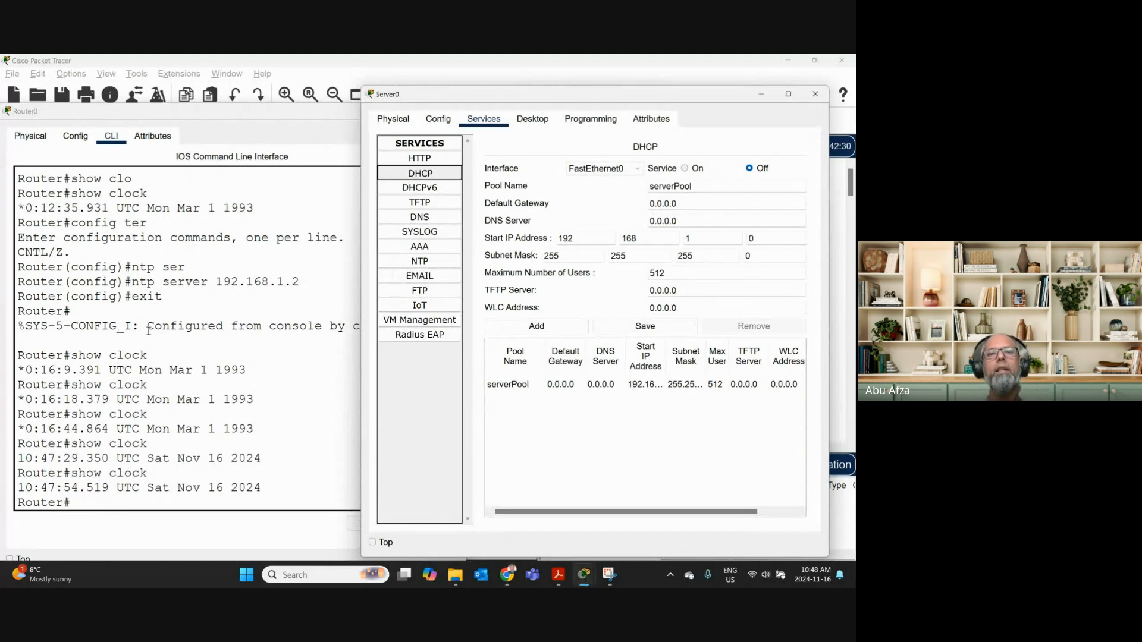
Close the Router0 and Server0 device windows to return to the NTP topology workspace.
click(120, 326)
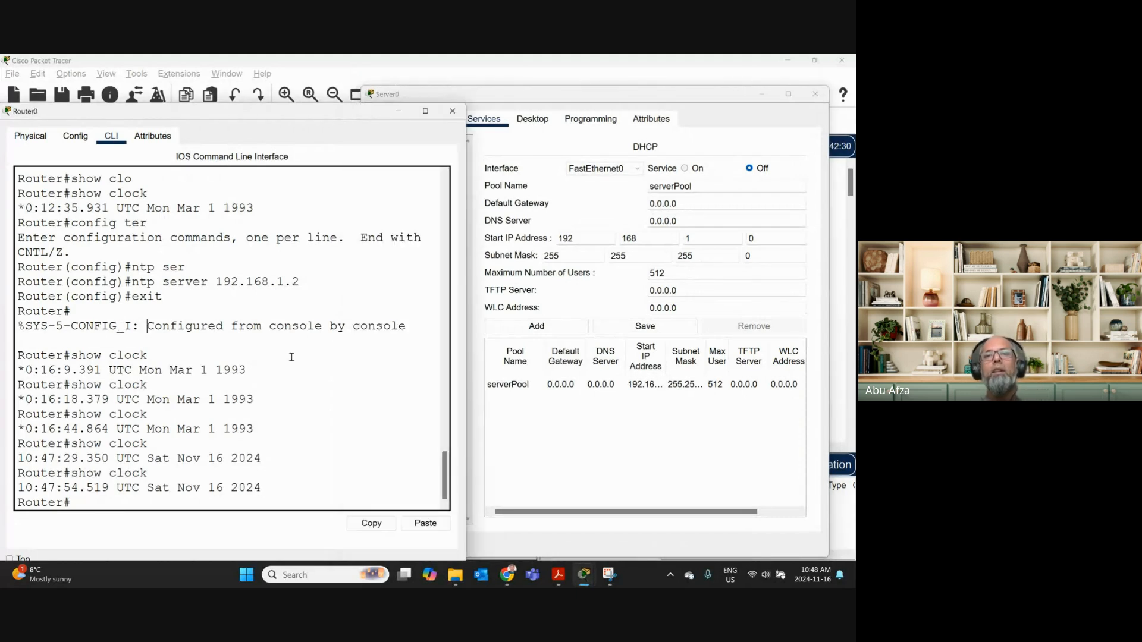
click(452, 112)
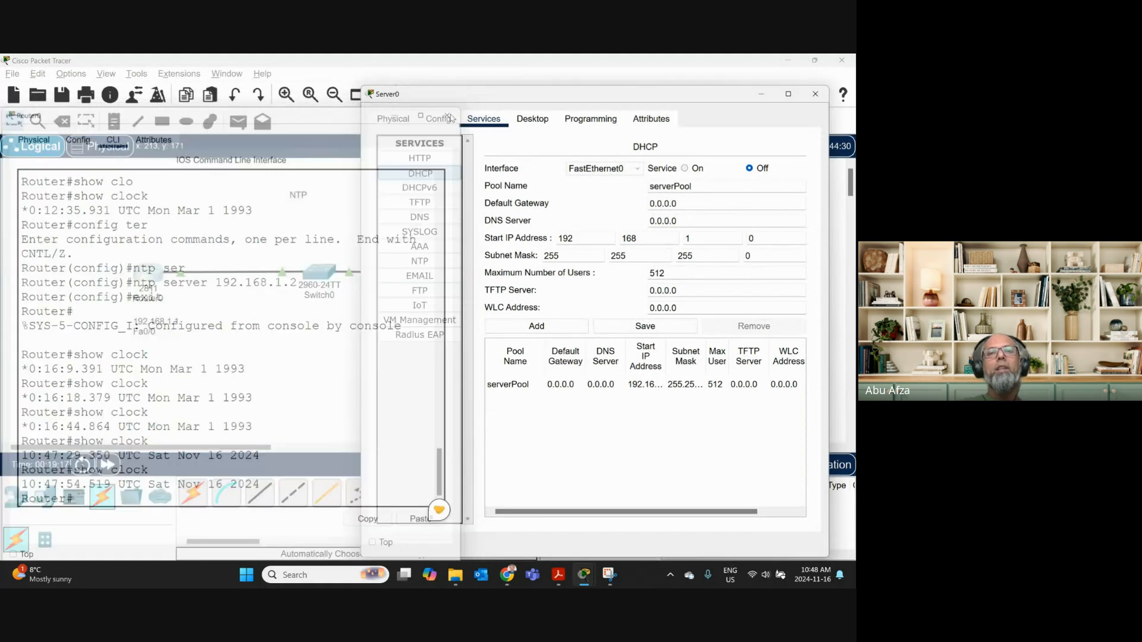
click(814, 94)
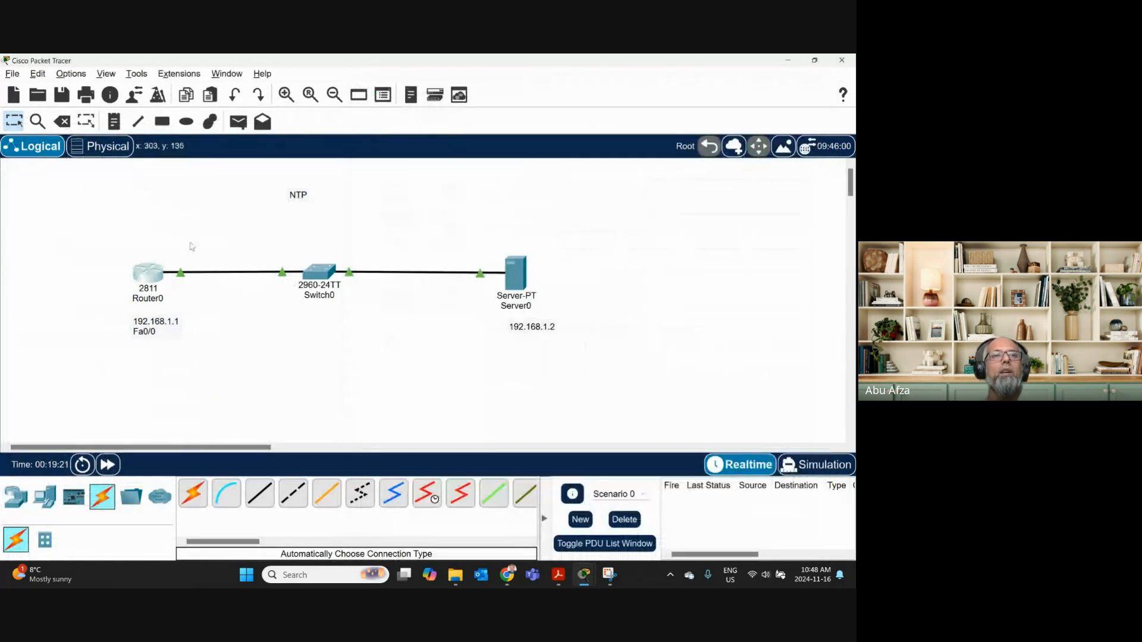
Save the topology as a Packet Tracer file named 2.NTP in the 6.CCNP_ENARSI folder under CITI on the Work (E:) drive.
click(61, 95)
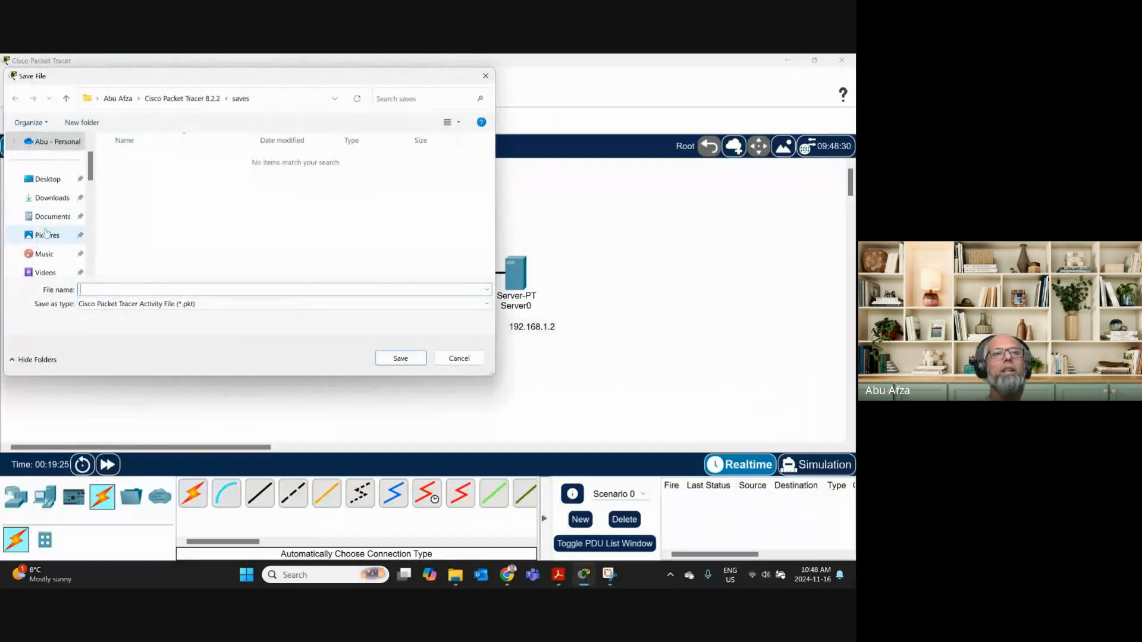
scroll(48, 250, down, 3)
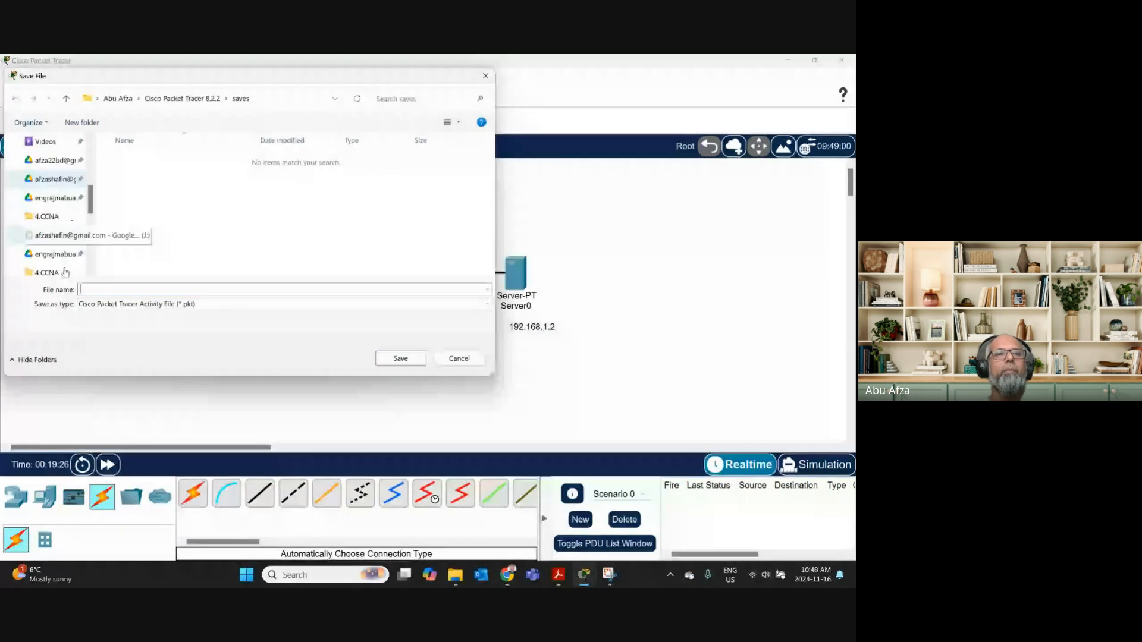
scroll(65, 272, down, 5)
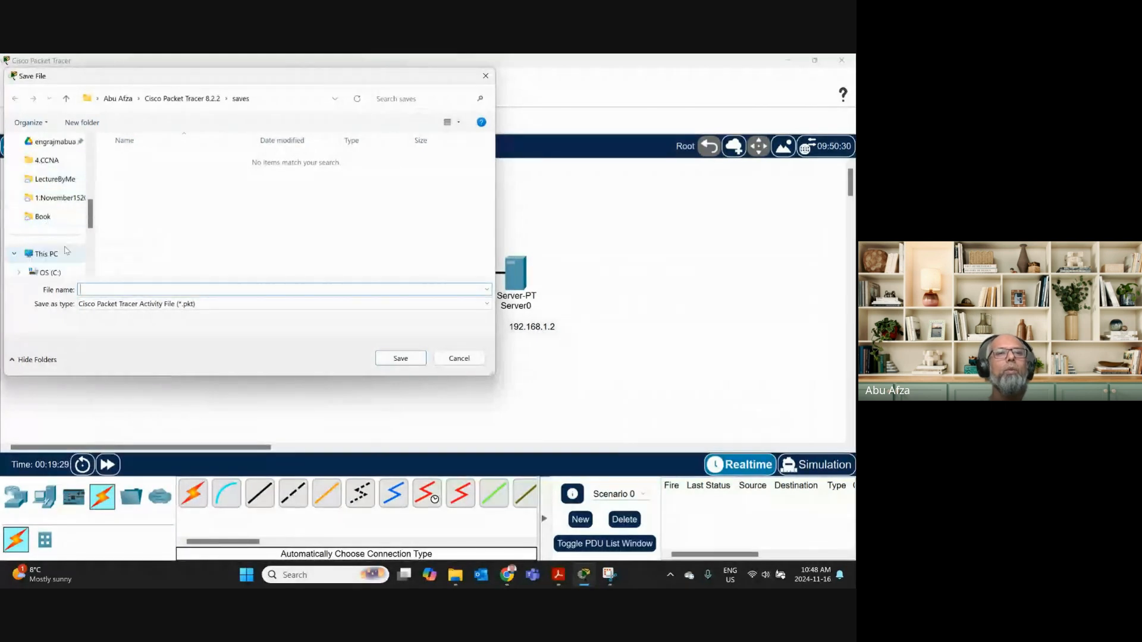
click(51, 164)
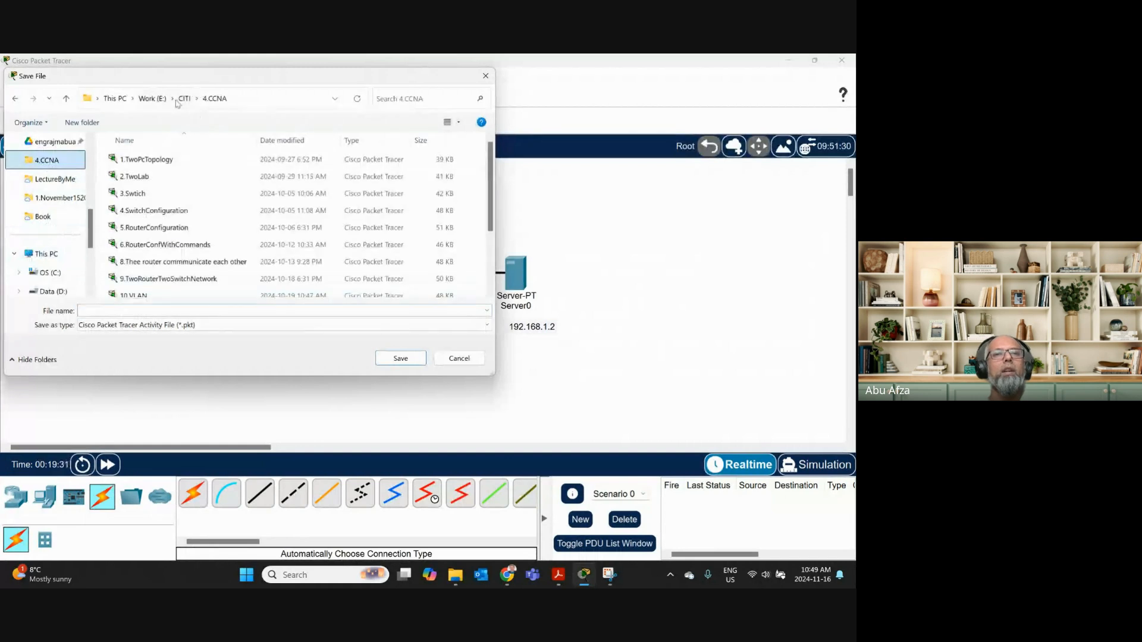
click(185, 99)
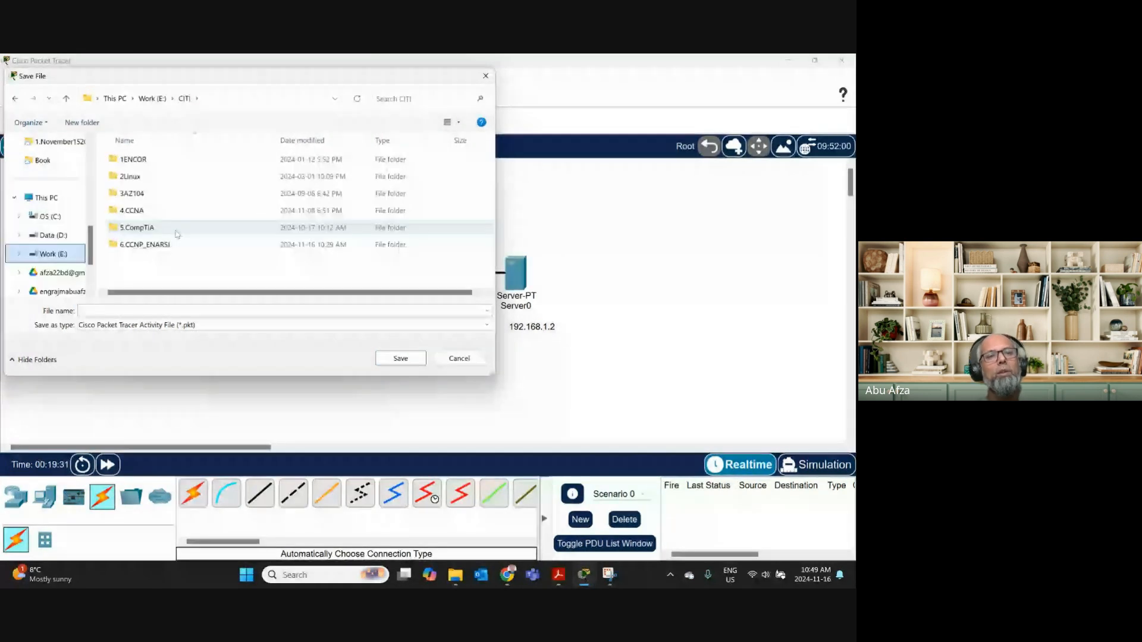
double_click(146, 244)
click(156, 309)
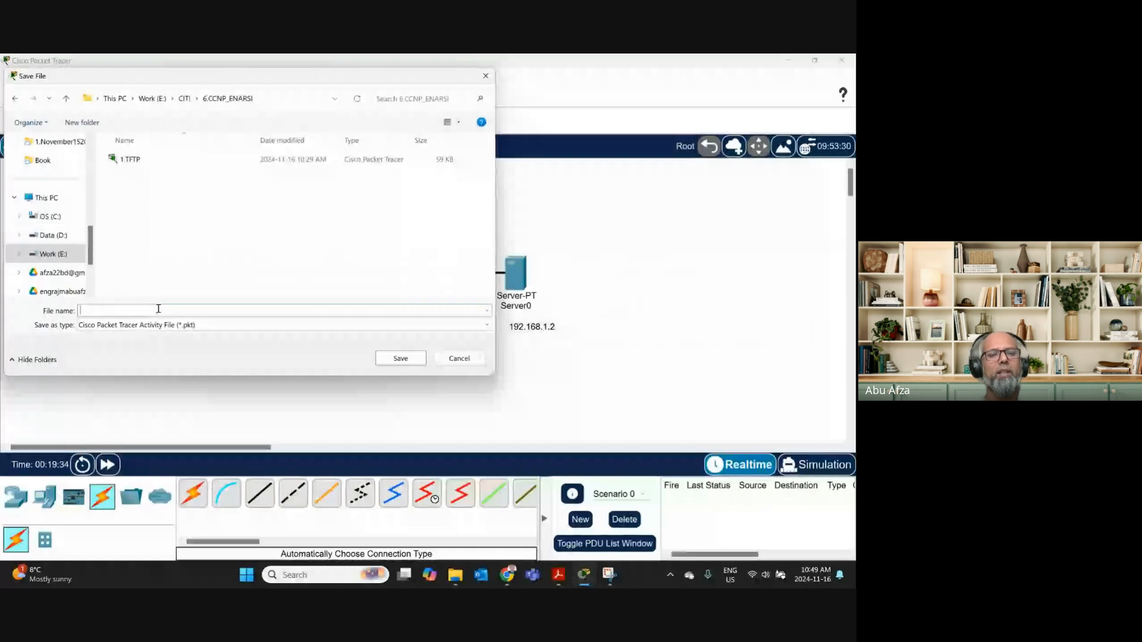
text(2.)
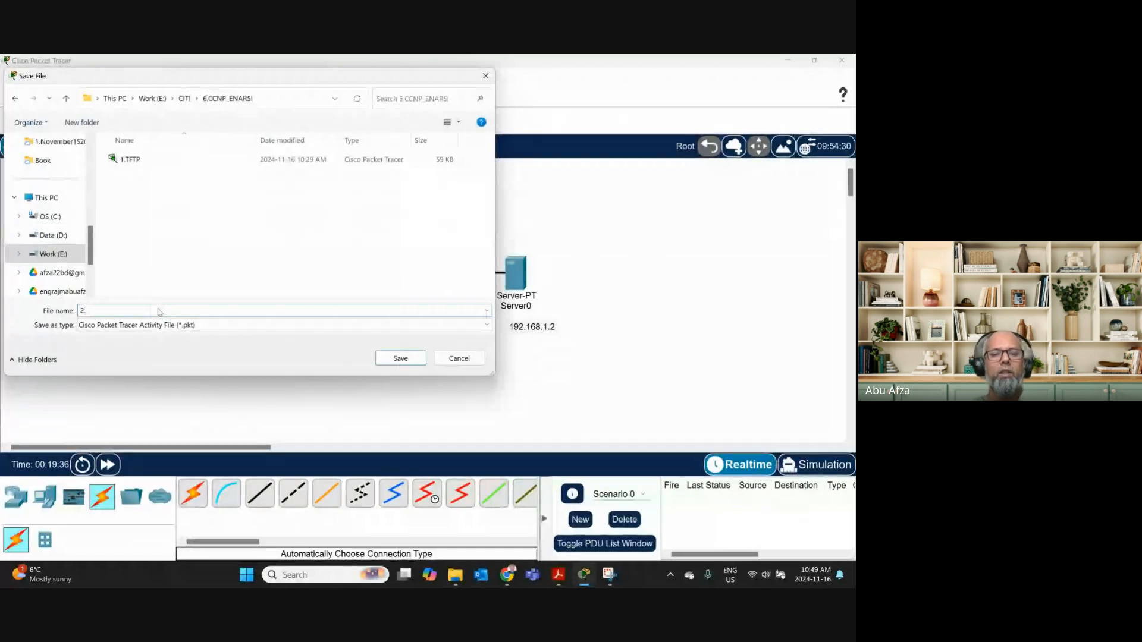
text(NTP)
click(401, 358)
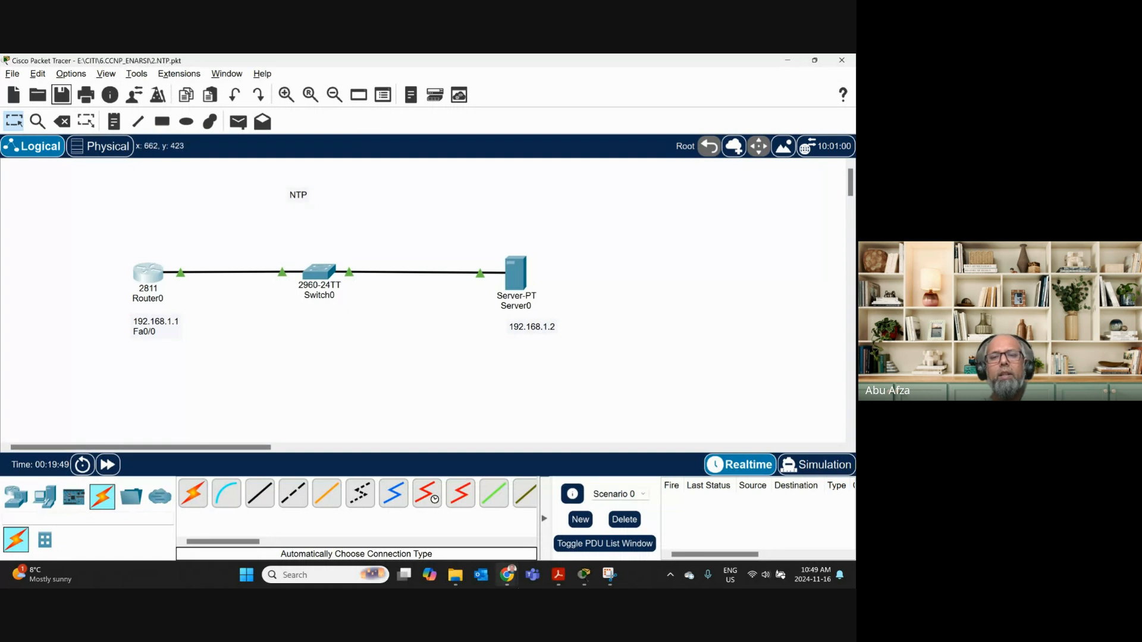
Switch to Chrome and upload 2.NTP.pkt to the MISS 300-410 Enterprise CCNP - ENARSI course documents with student access enabled.
mouse_move(506, 575)
click(409, 525)
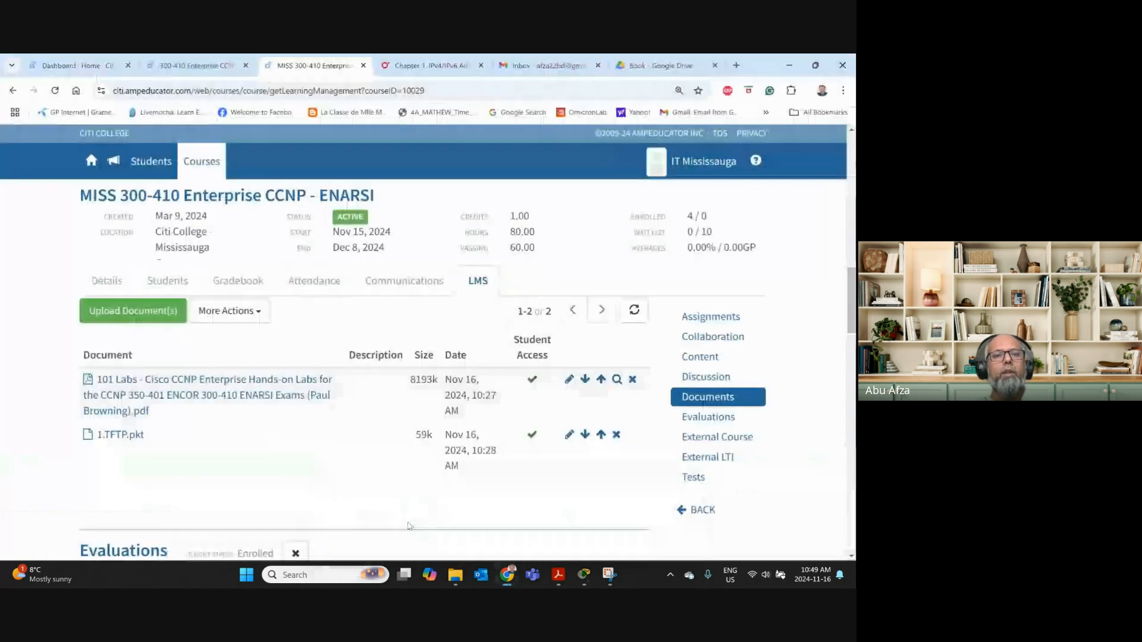
click(167, 310)
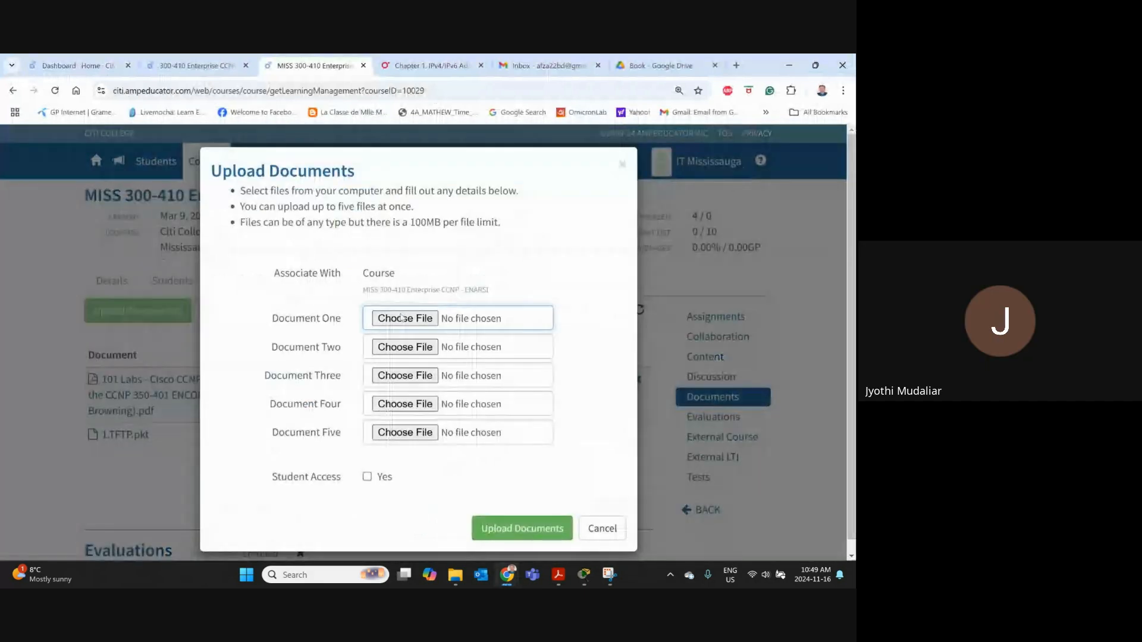
click(410, 318)
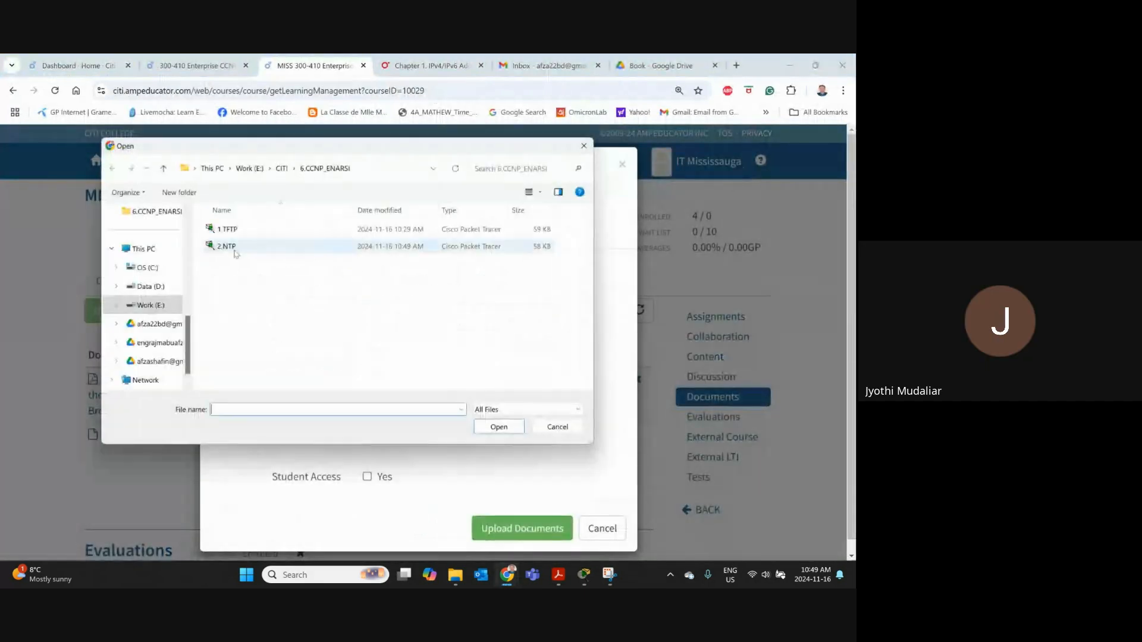
double_click(234, 252)
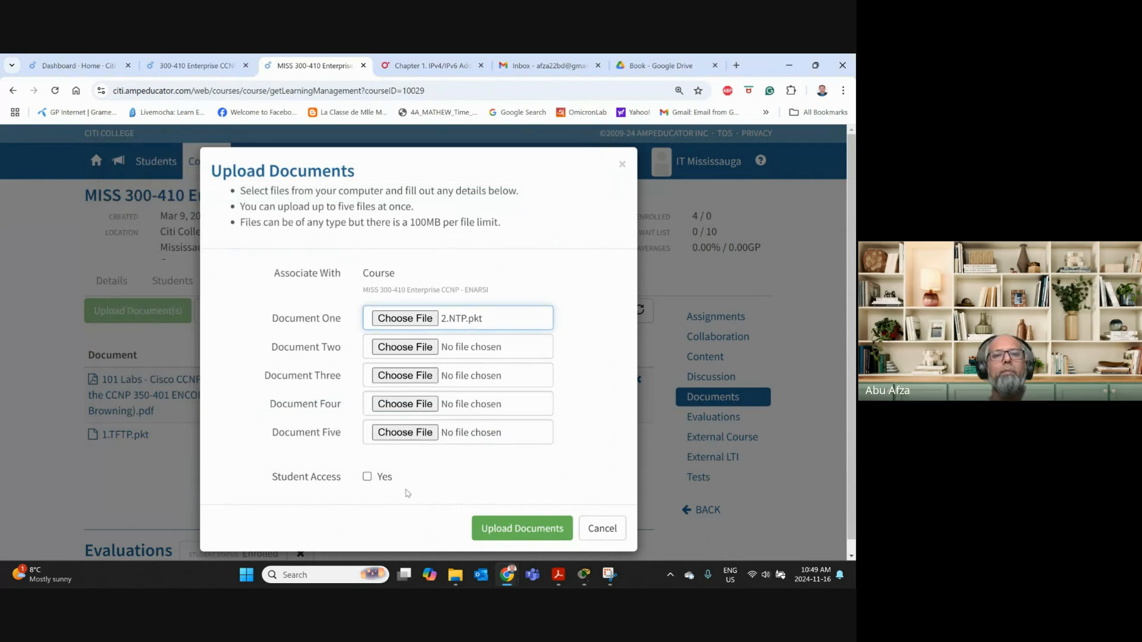
click(367, 477)
click(491, 527)
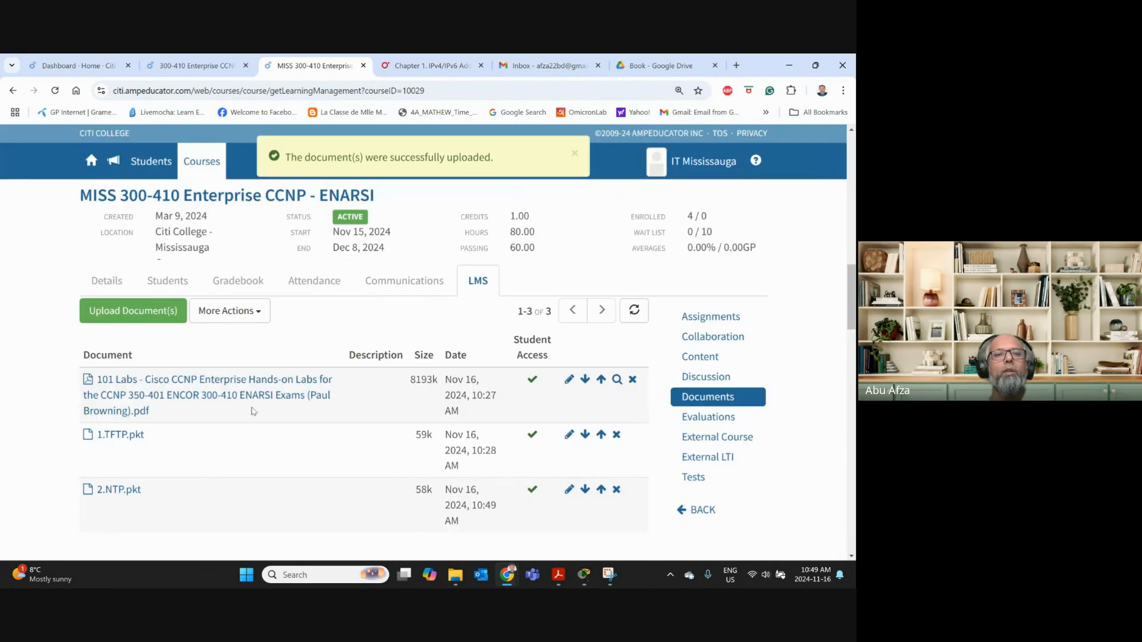
Upload 2.NTP.pkt with student access to the documents of the Toronto 300-410 Enterprise CCNP - ENARSI course and check its listing.
click(216, 67)
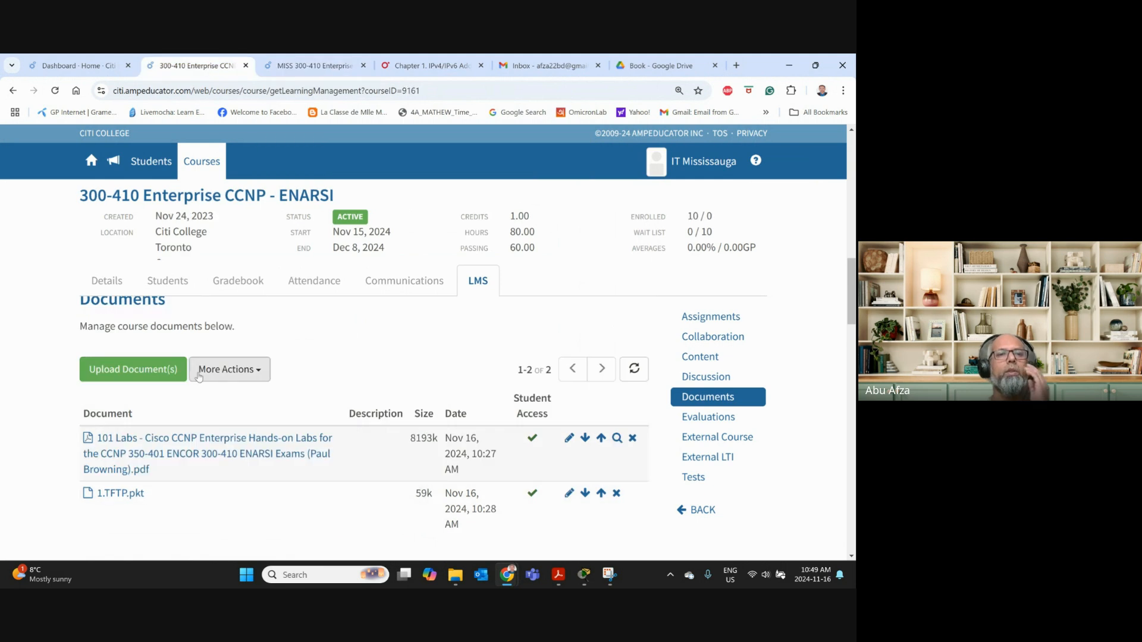
click(164, 370)
click(404, 320)
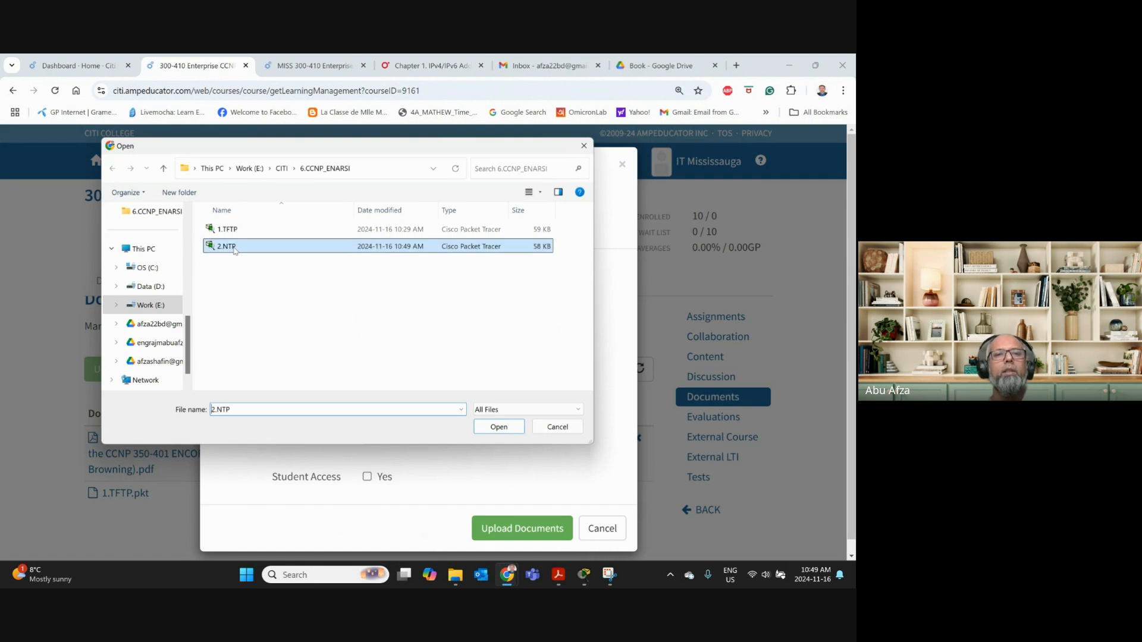
double_click(226, 246)
click(367, 477)
click(510, 527)
scroll(319, 403, down, 2)
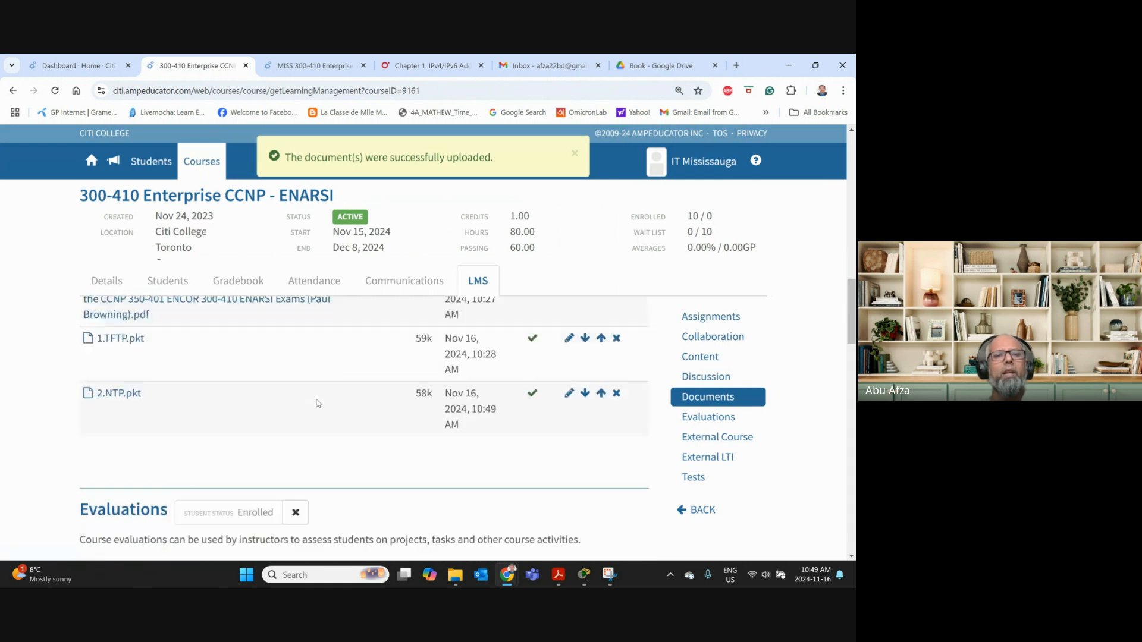
scroll(318, 403, down, 1)
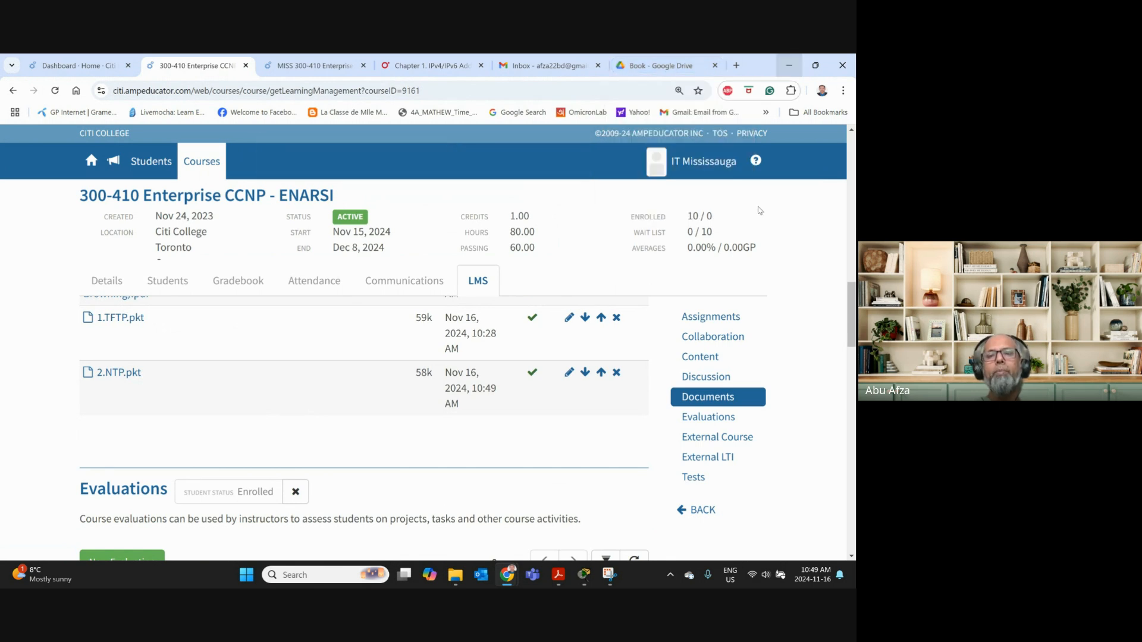
Switch to Packet Tracer and add a note beyond Server0 with the lines "GNS3", "i5", "16GB" and "100GB".
click(565, 511)
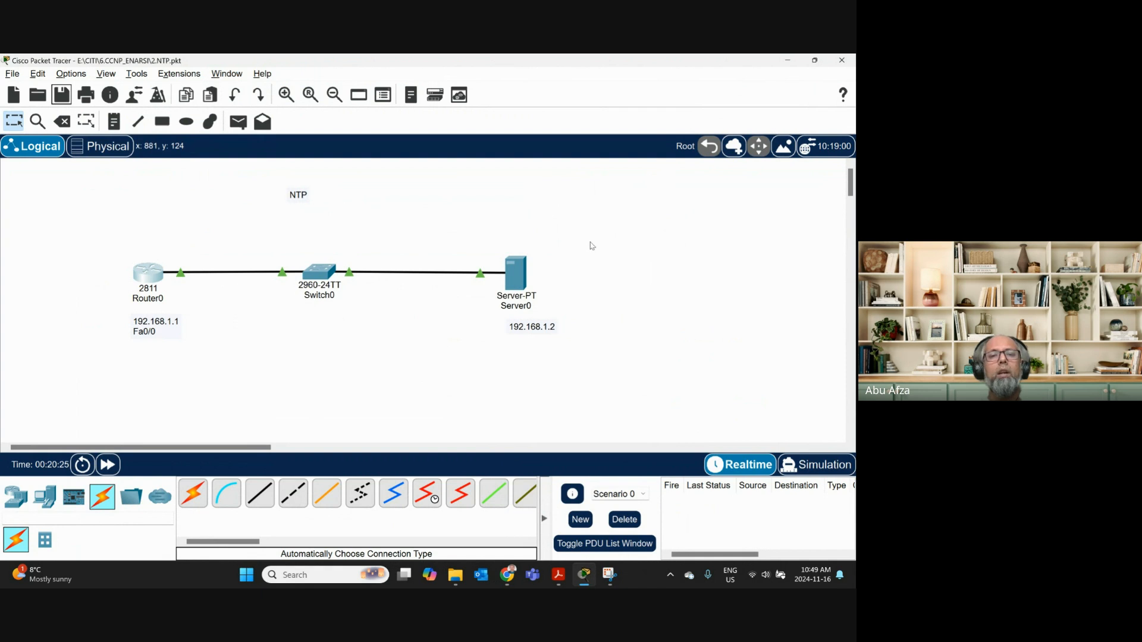
click(111, 122)
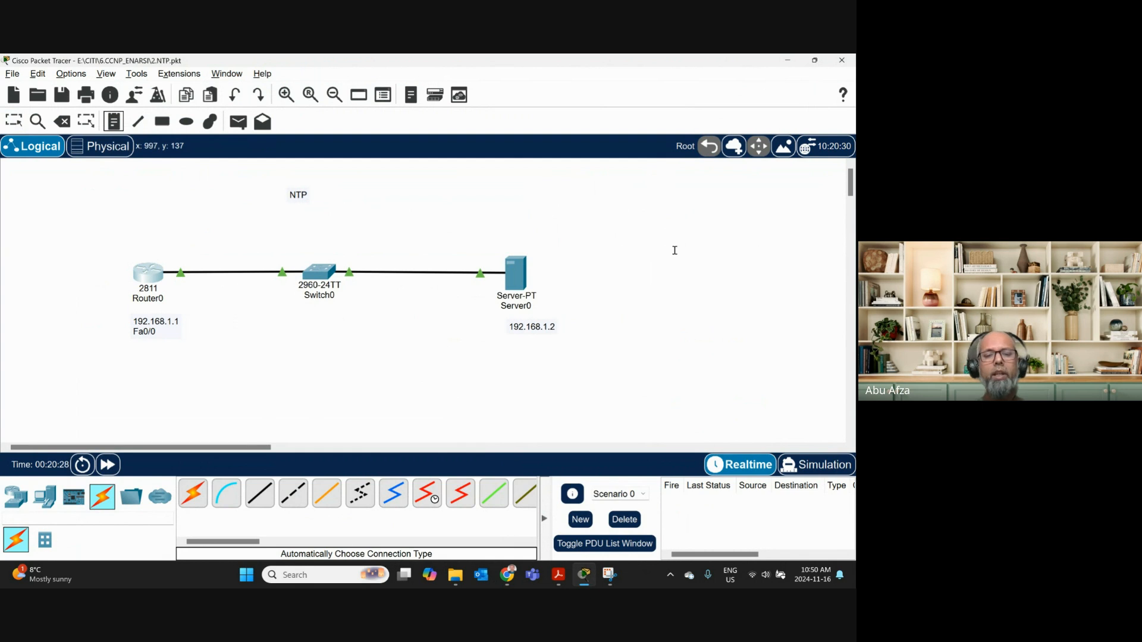
click(675, 250)
text(GNS3)
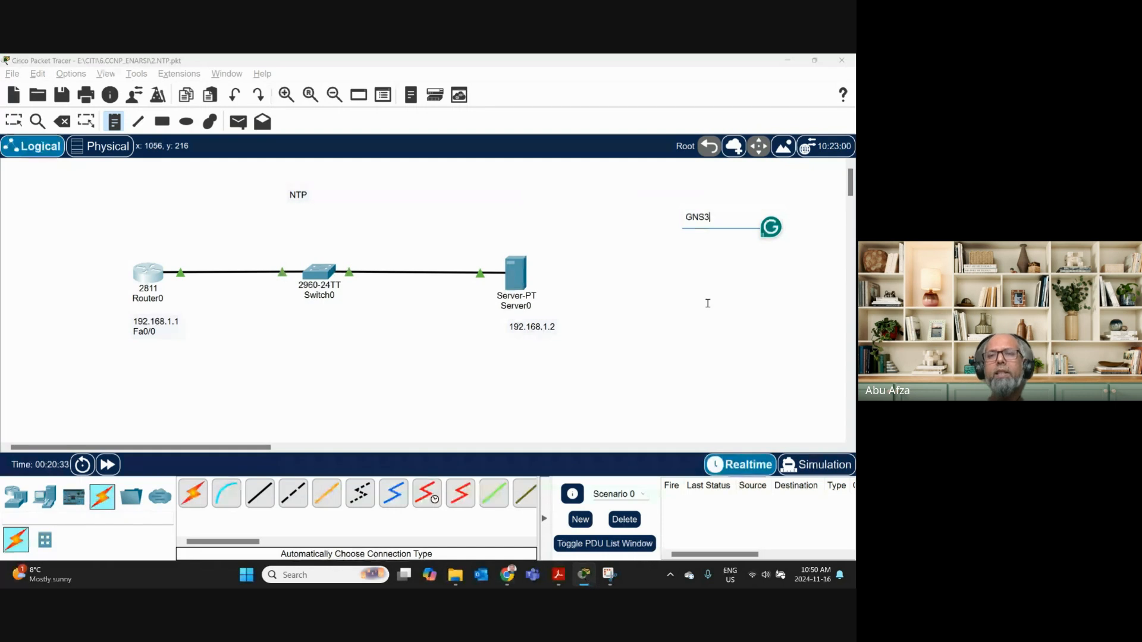
key(Return)
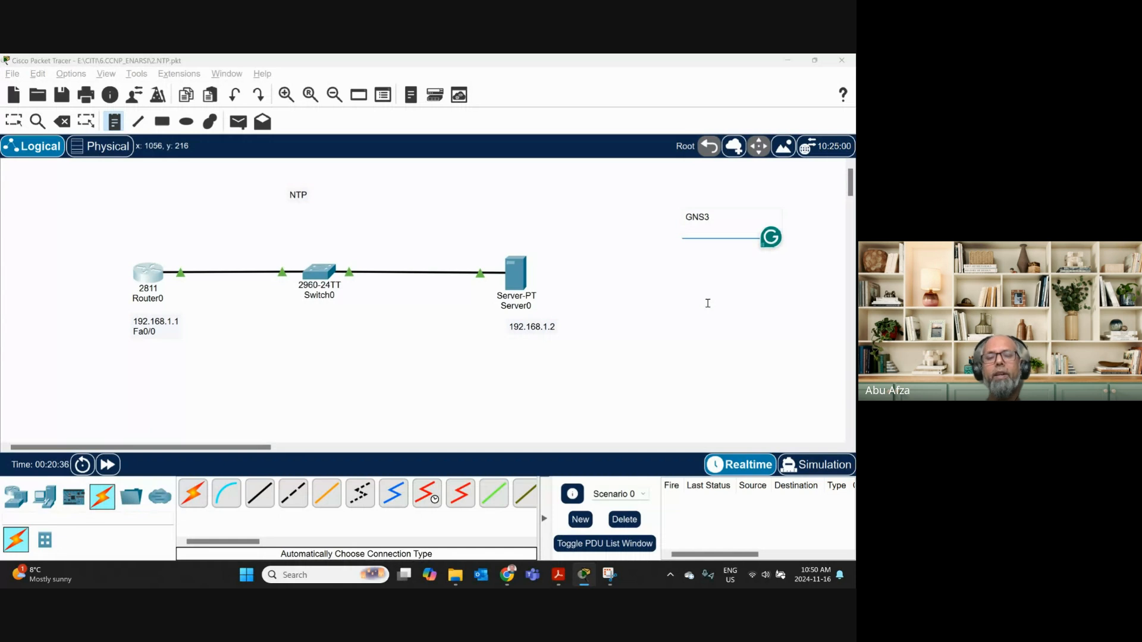
text(i5)
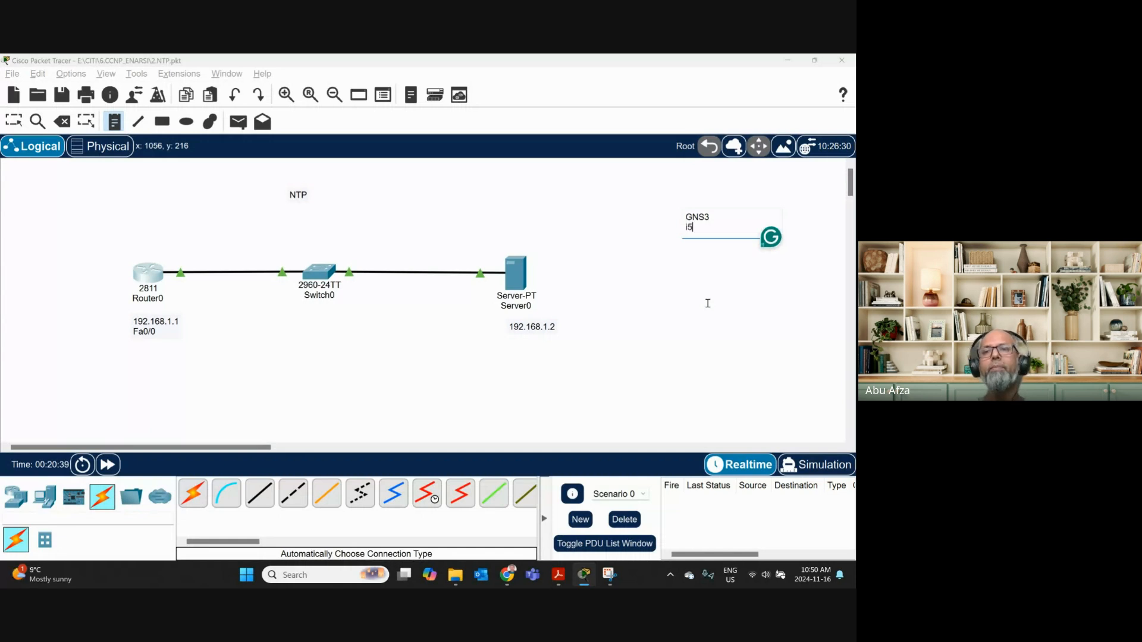
key(Return)
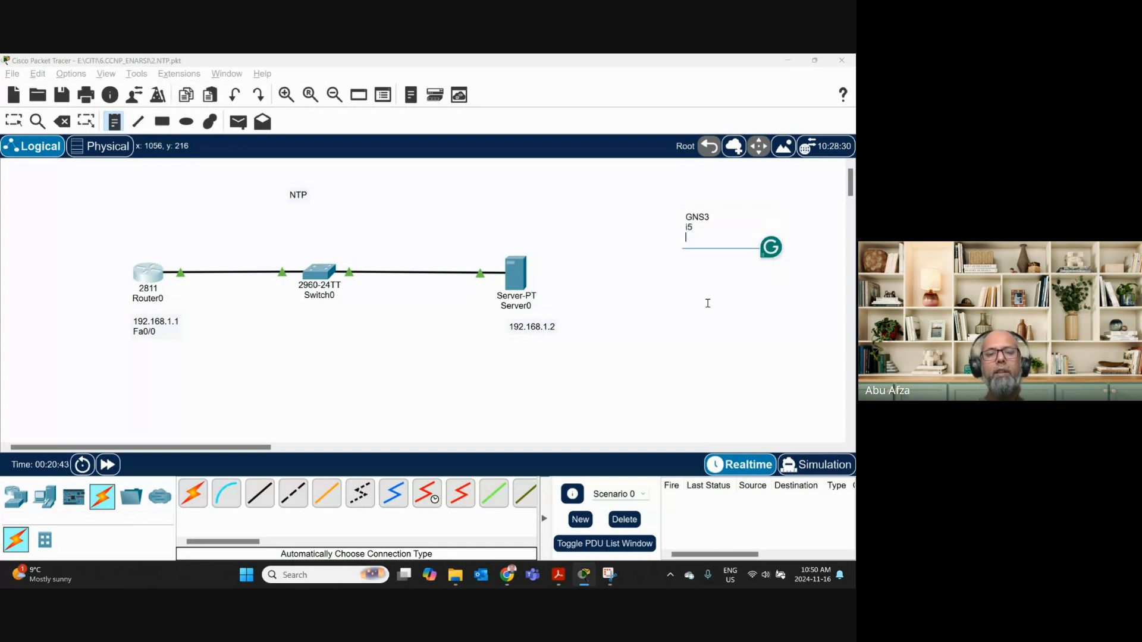
text(16GB)
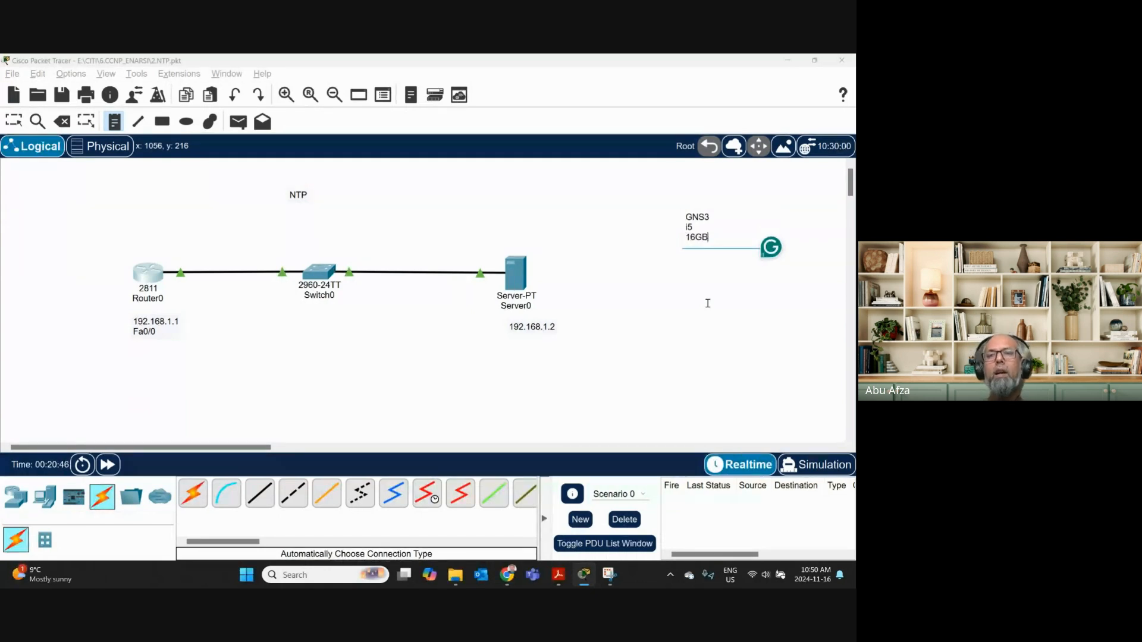
key(Return)
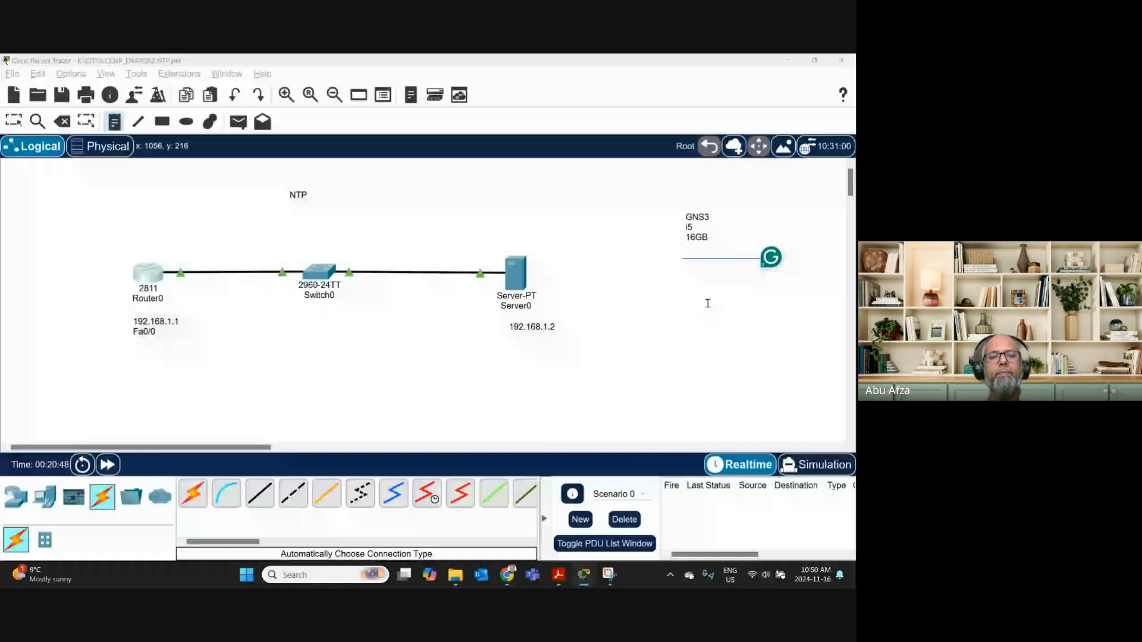
text(100GB)
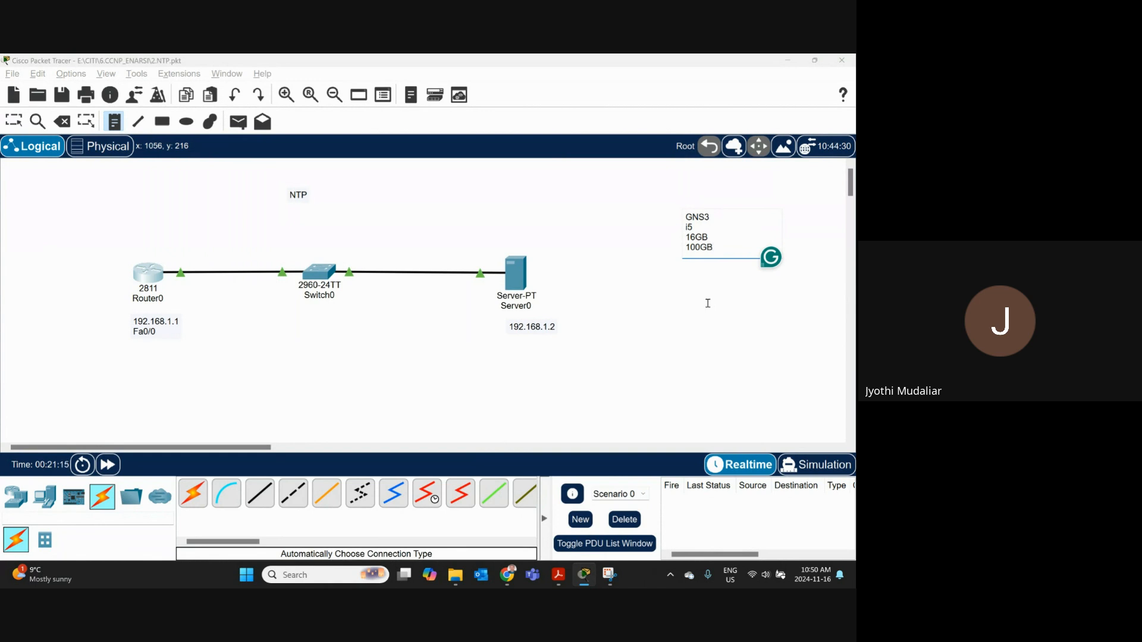
Open the Windows System About page and examine the computer's processor and installed RAM.
right_click(245, 576)
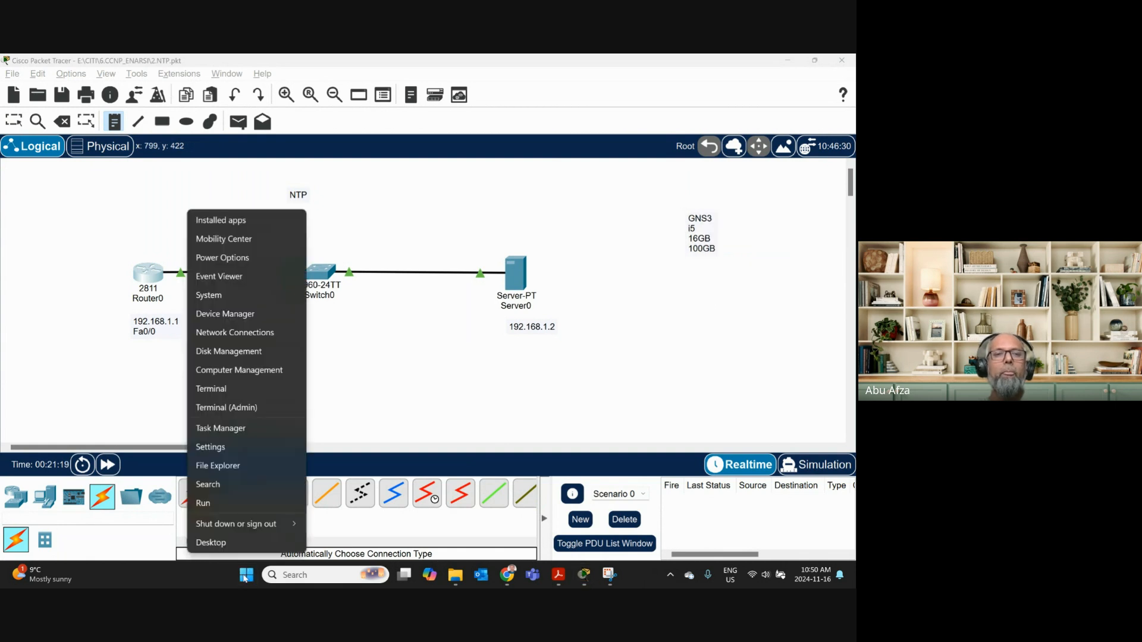
click(221, 298)
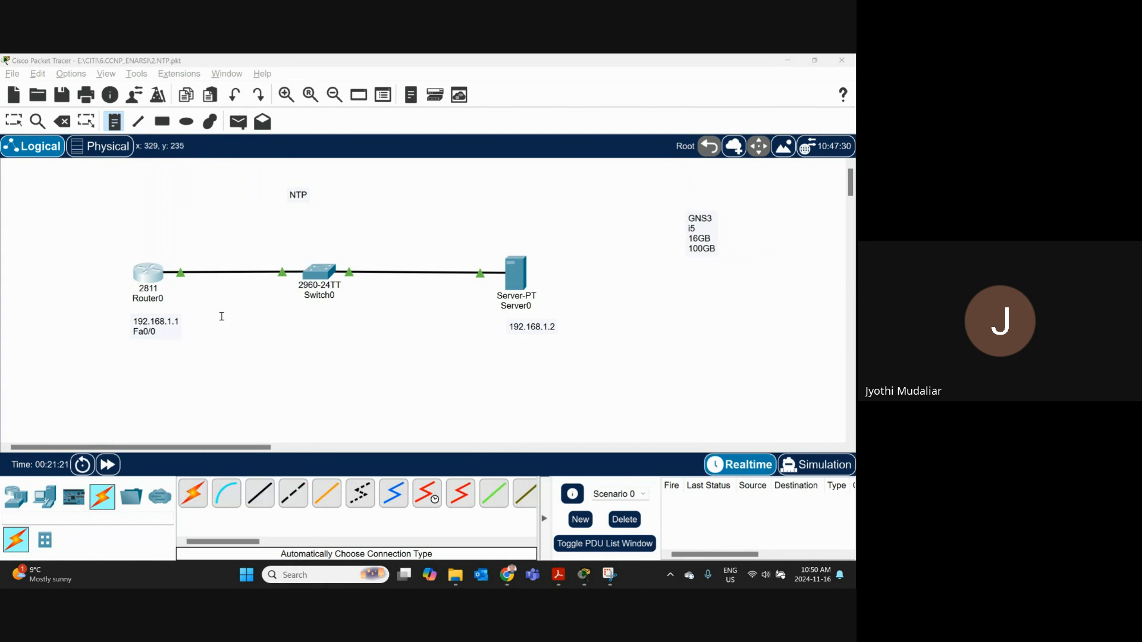
drag(632, 98, 418, 90)
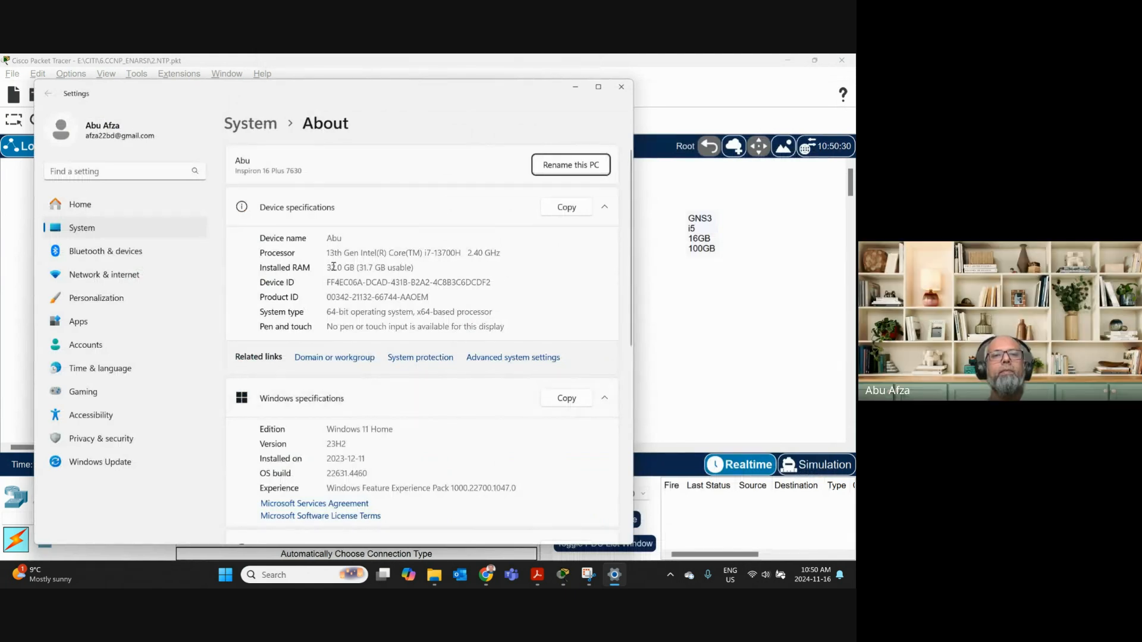
drag(330, 255, 364, 255)
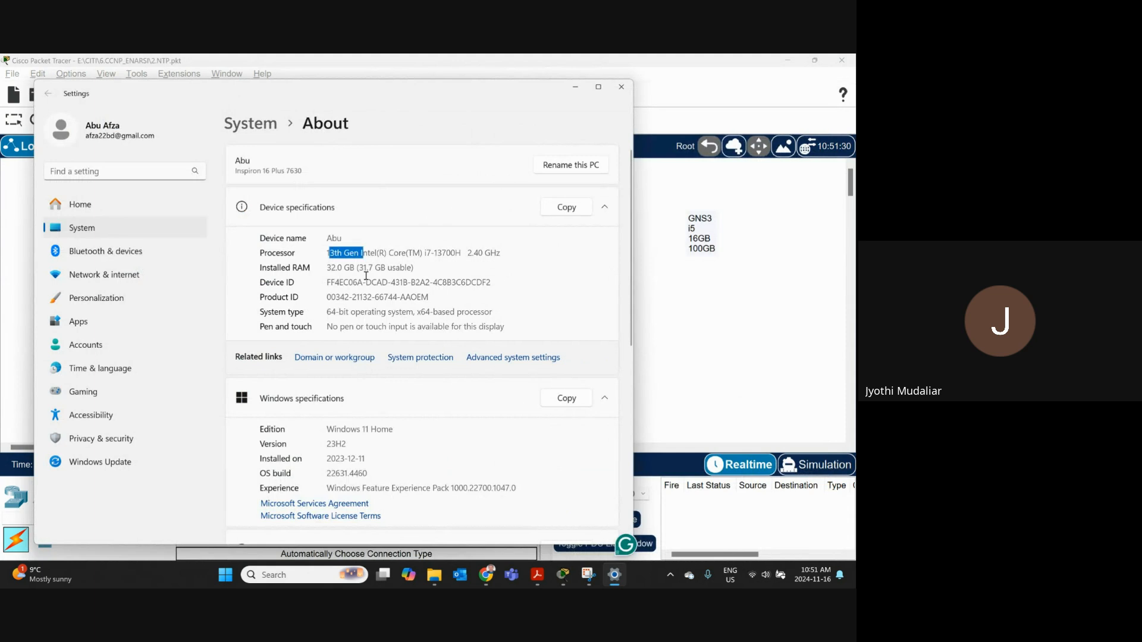
click(317, 266)
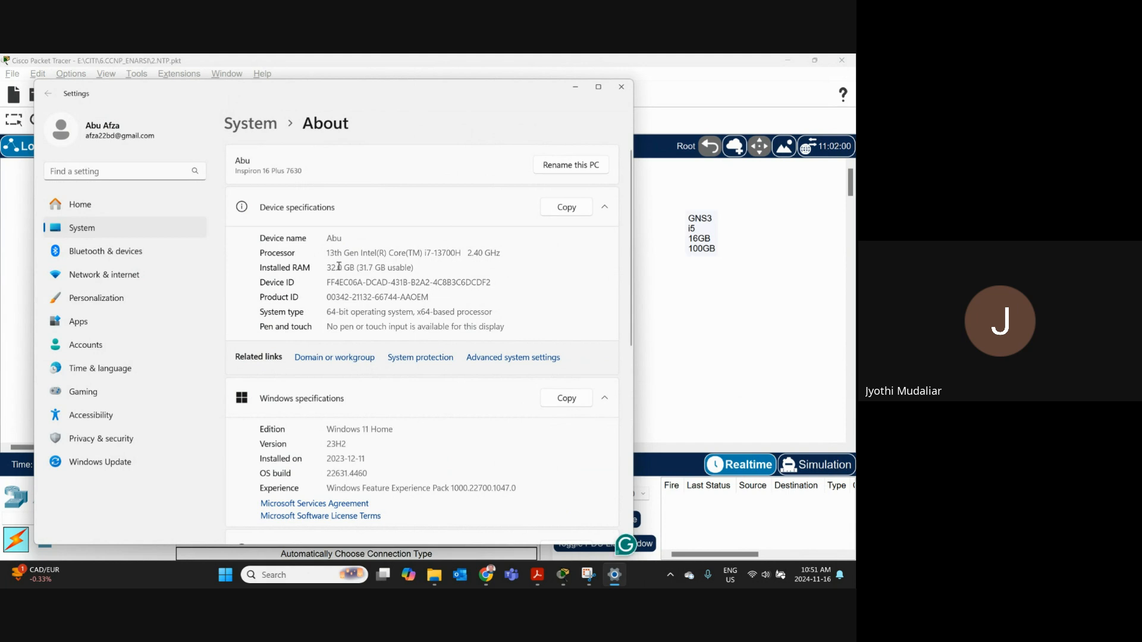
double_click(426, 253)
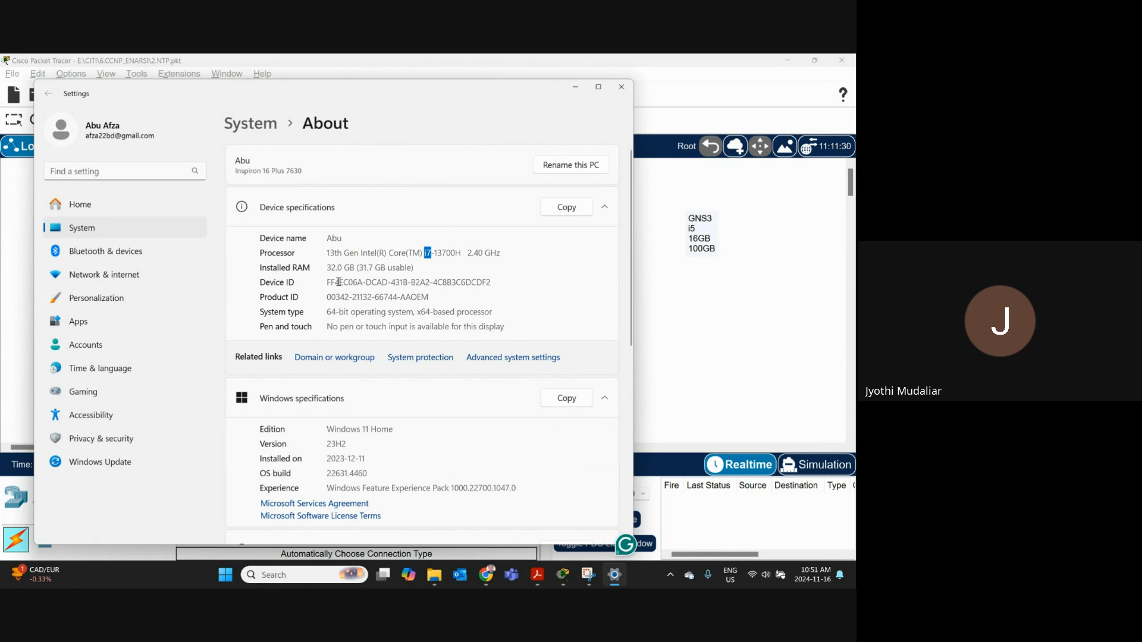
click(329, 251)
drag(329, 252, 432, 253)
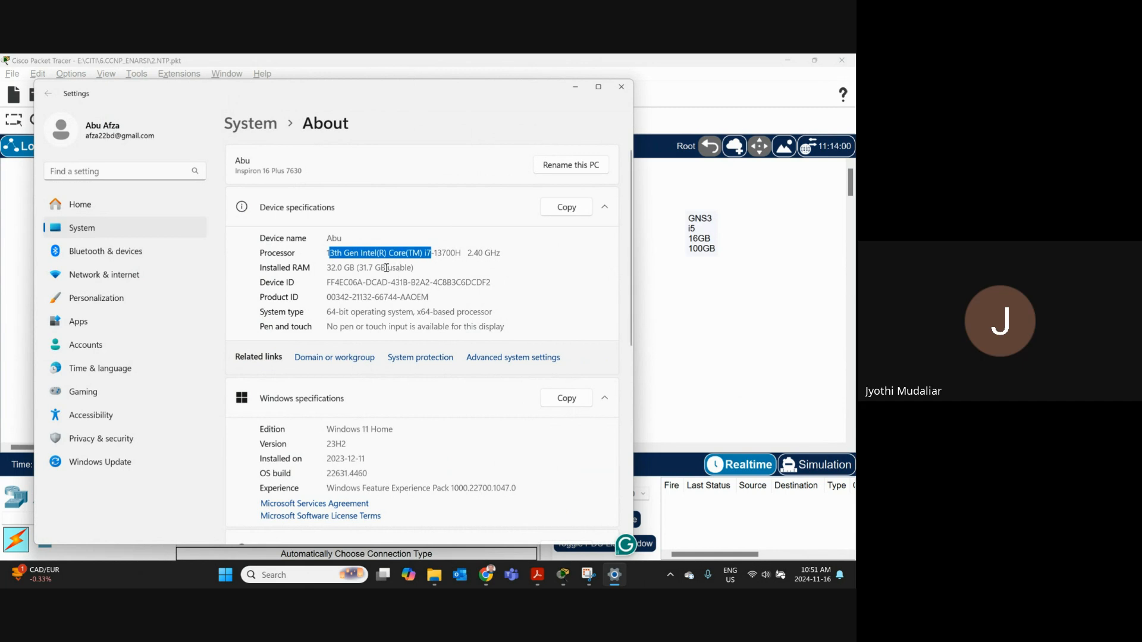
click(387, 268)
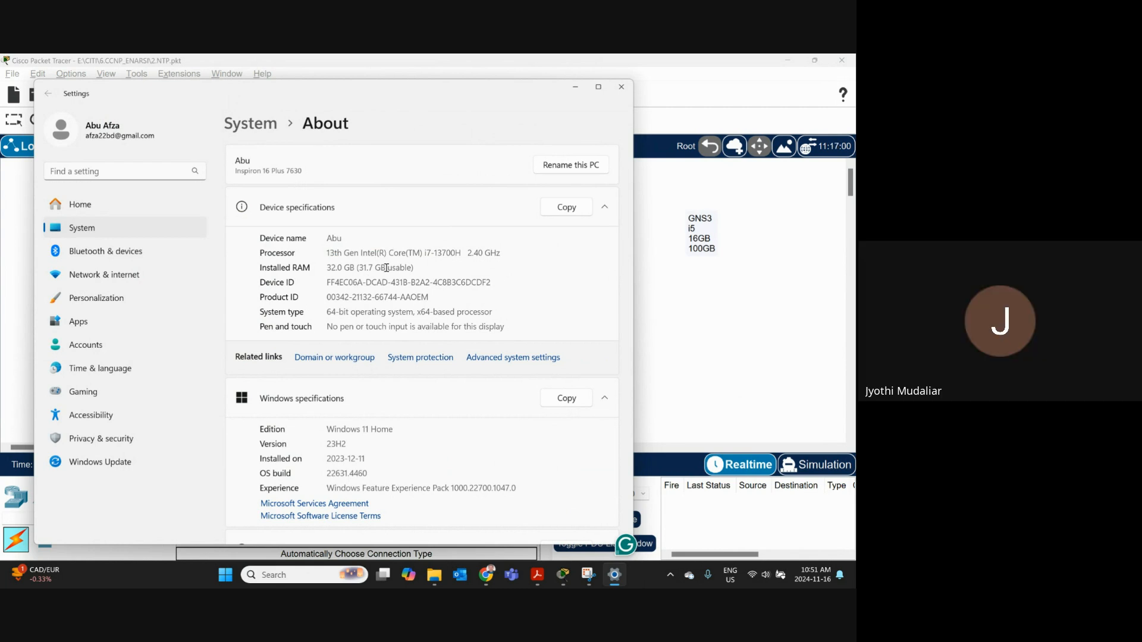
Switch to the Google Meet call and examine the device specifications on the participant's shared System About page.
mouse_move(486, 575)
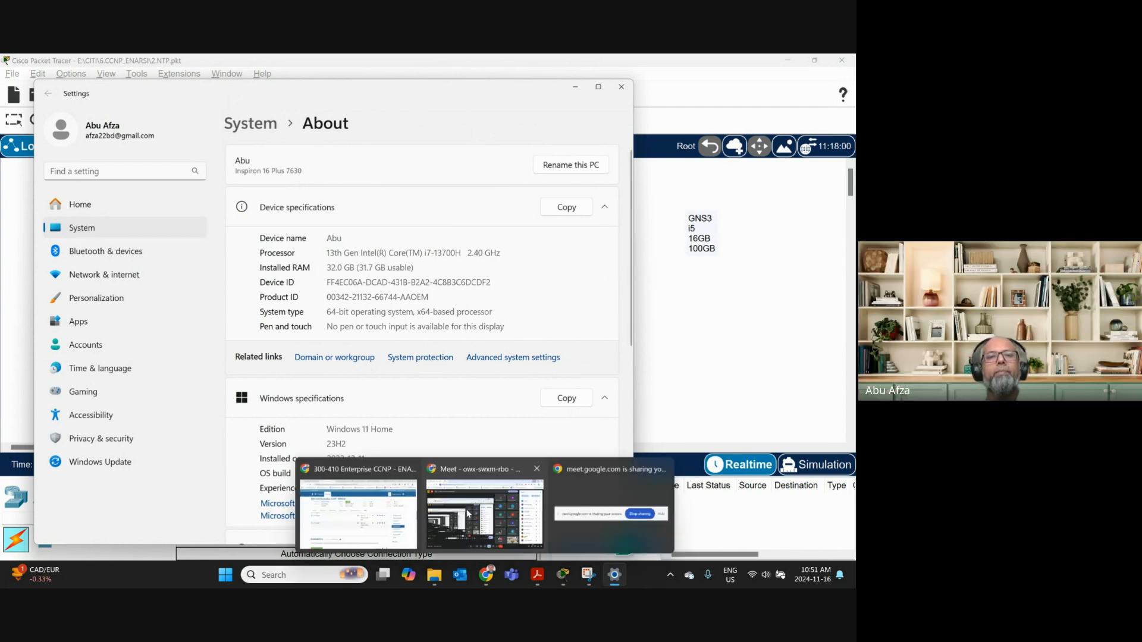
click(357, 506)
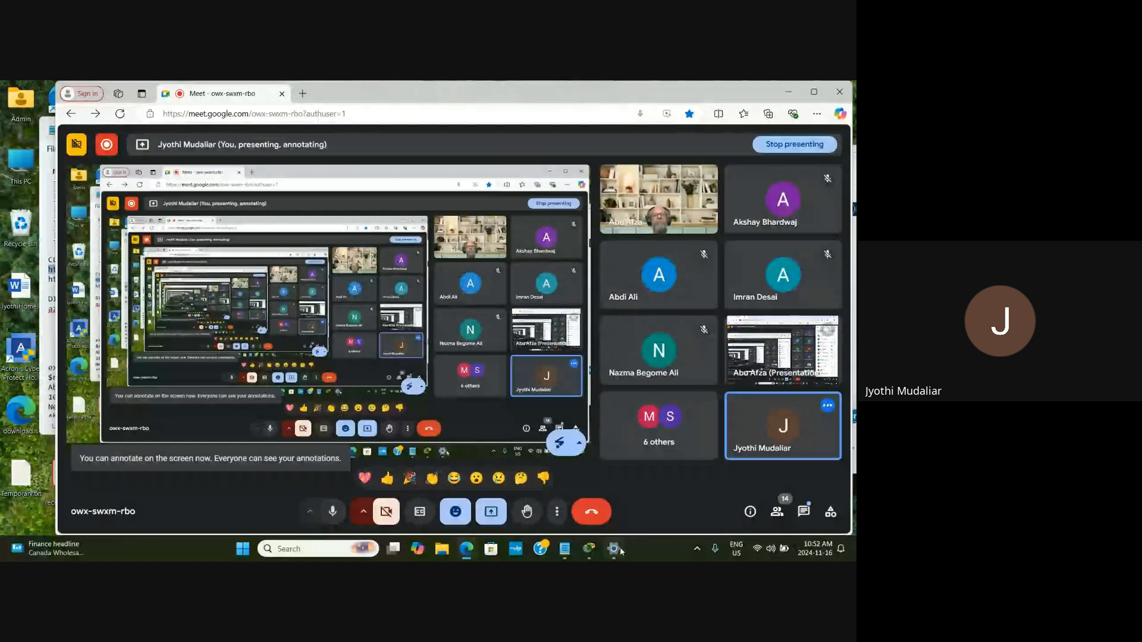
mouse_move(613, 549)
click(624, 498)
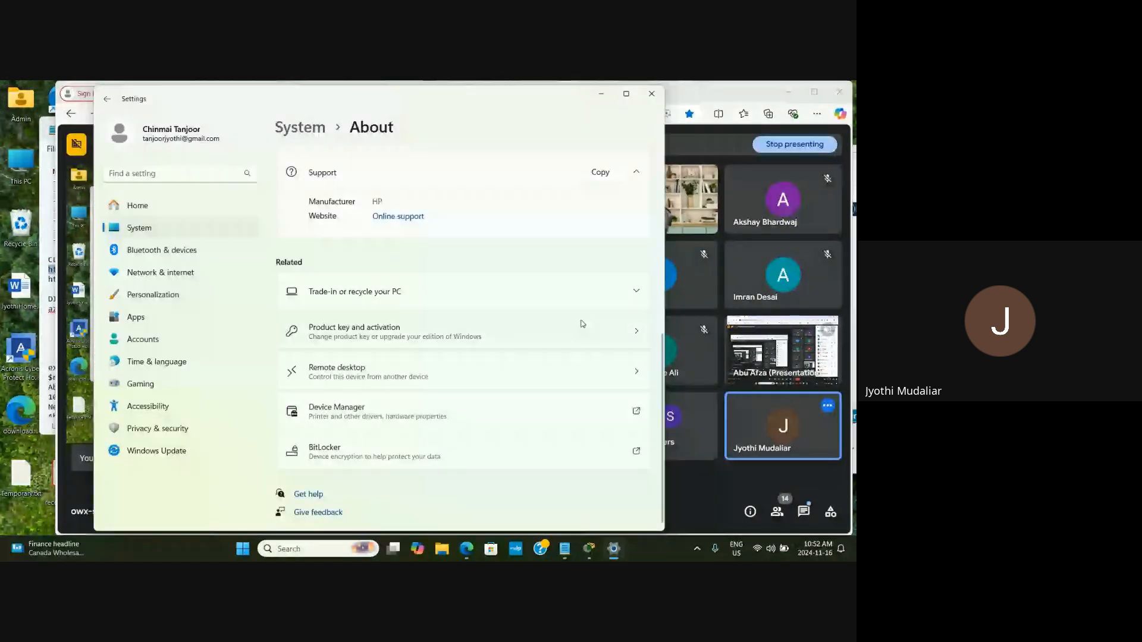
scroll(582, 323, up, 10)
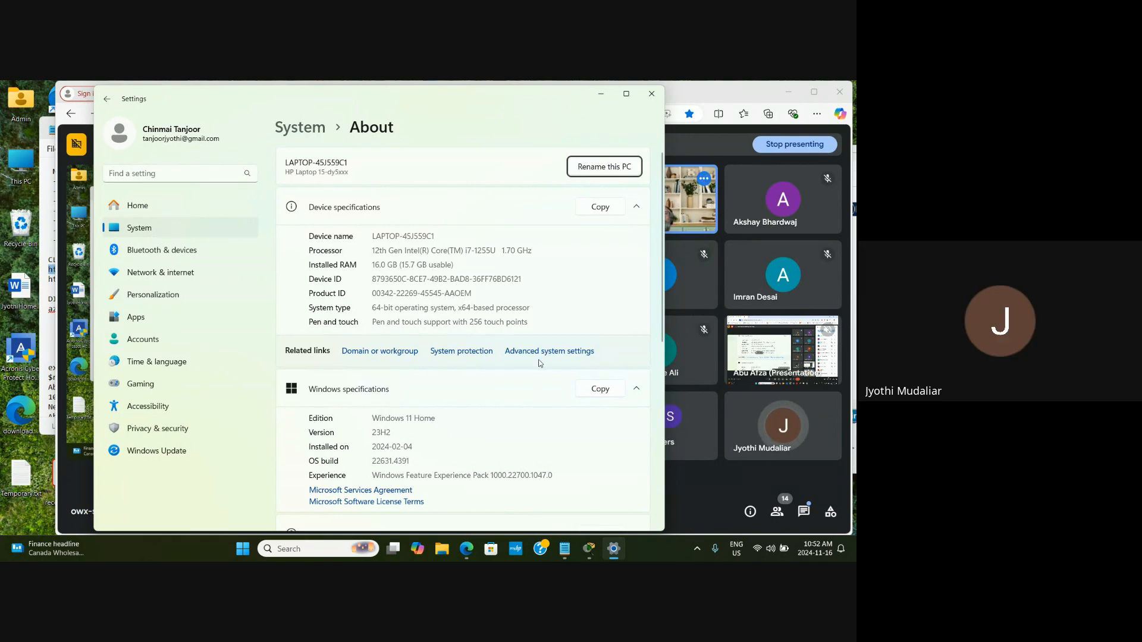
scroll(540, 364, down, 1)
scroll(537, 359, up, 1)
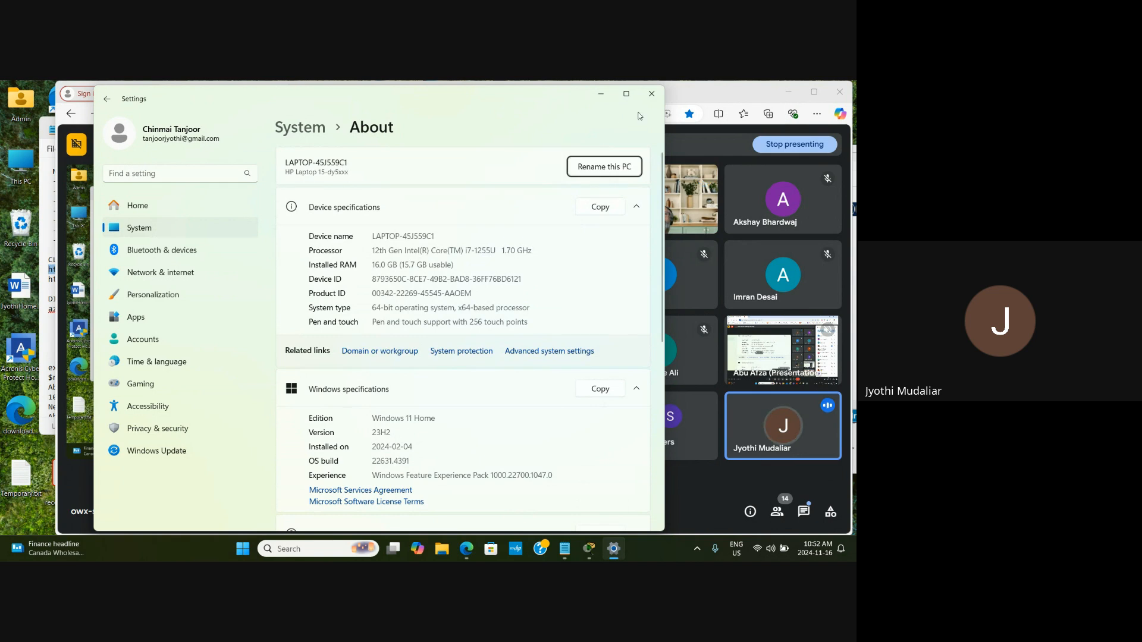
click(653, 95)
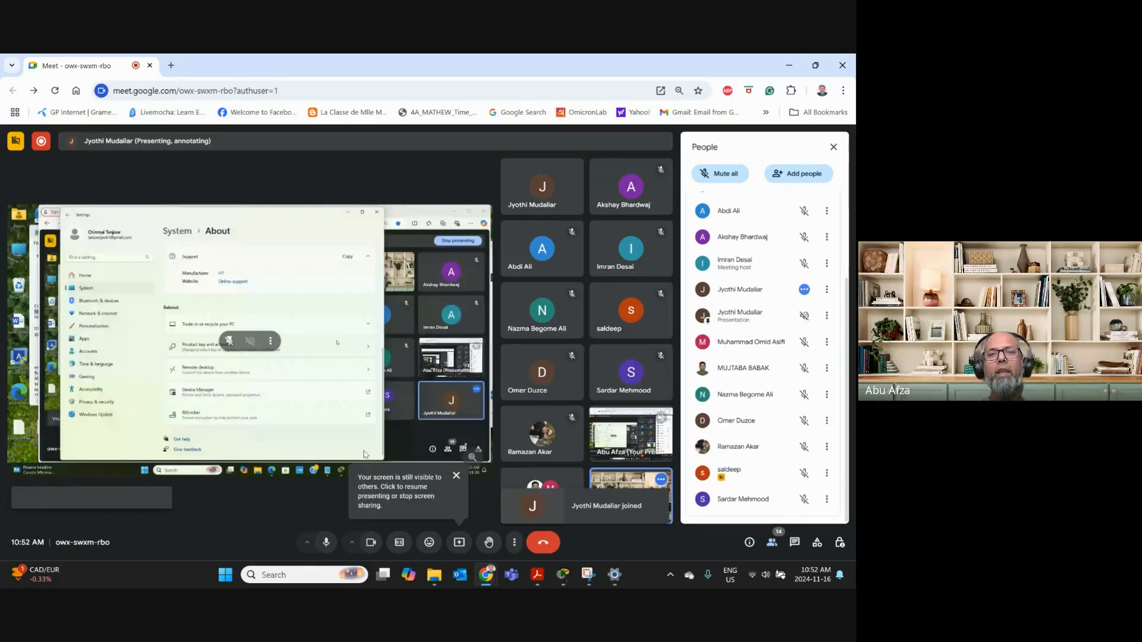
Return to Packet Tracer, close the Settings window and save the NTP topology with its GNS3 note.
click(791, 68)
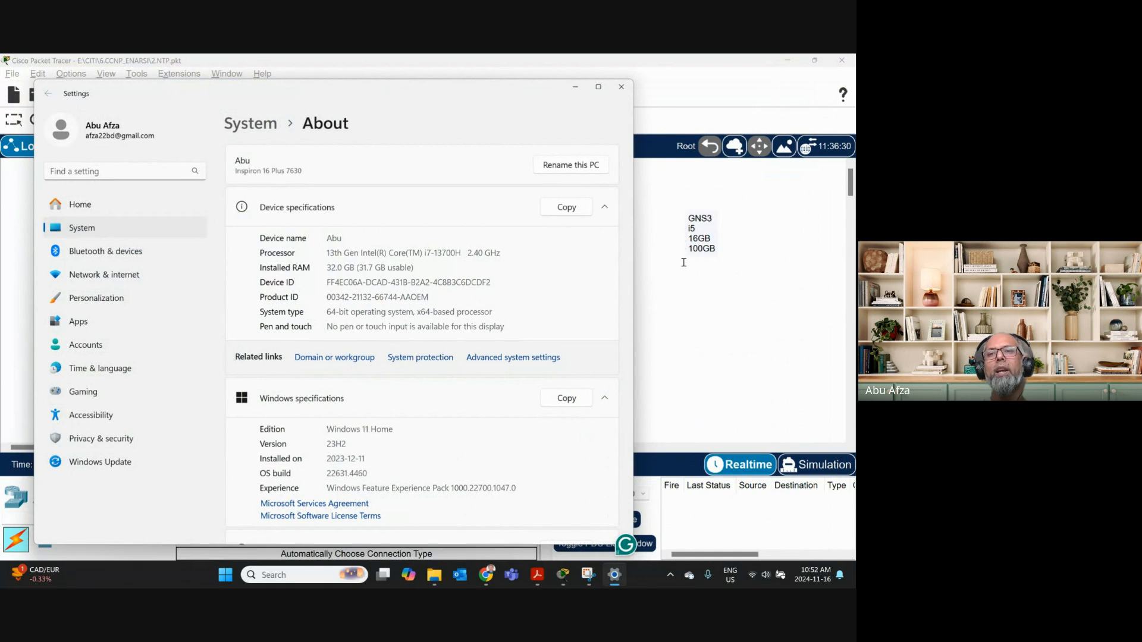
click(623, 89)
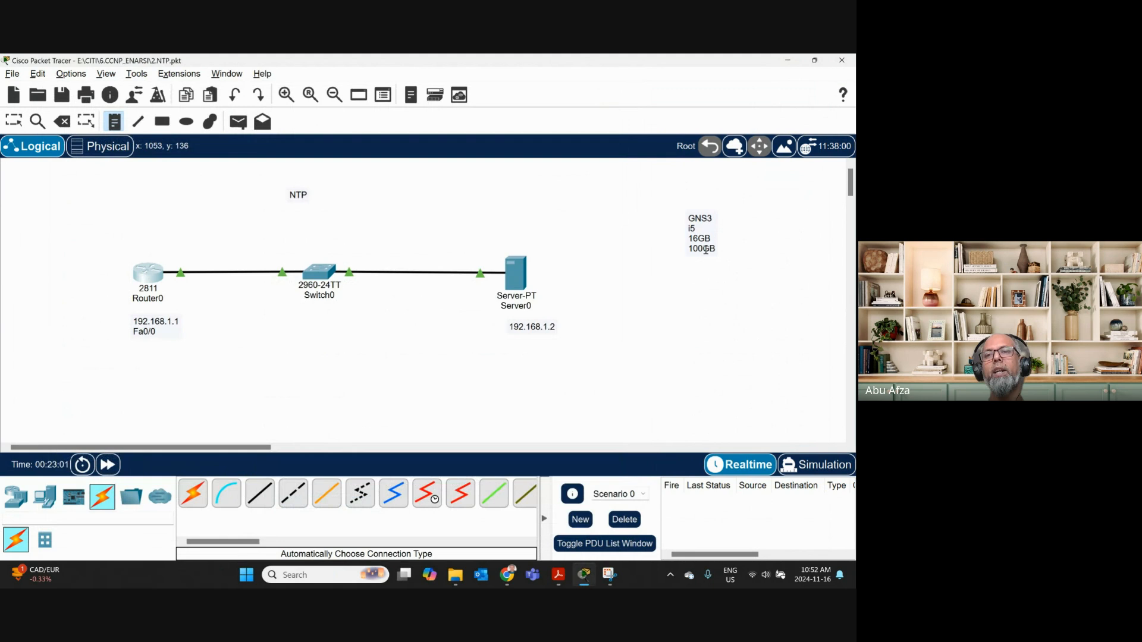
key(Escape)
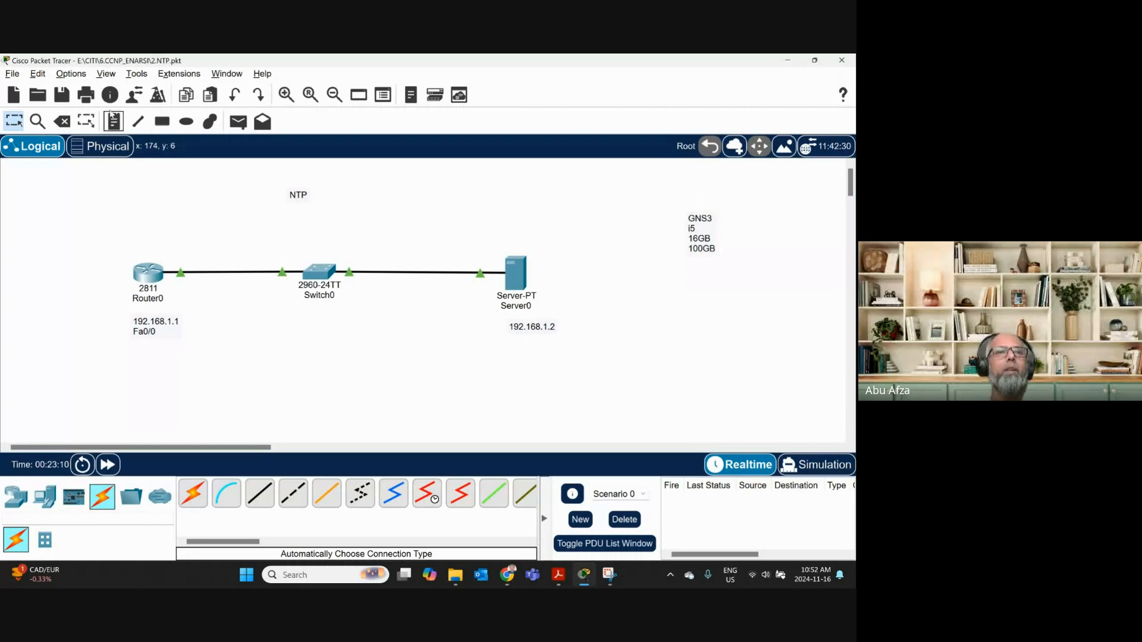
click(62, 95)
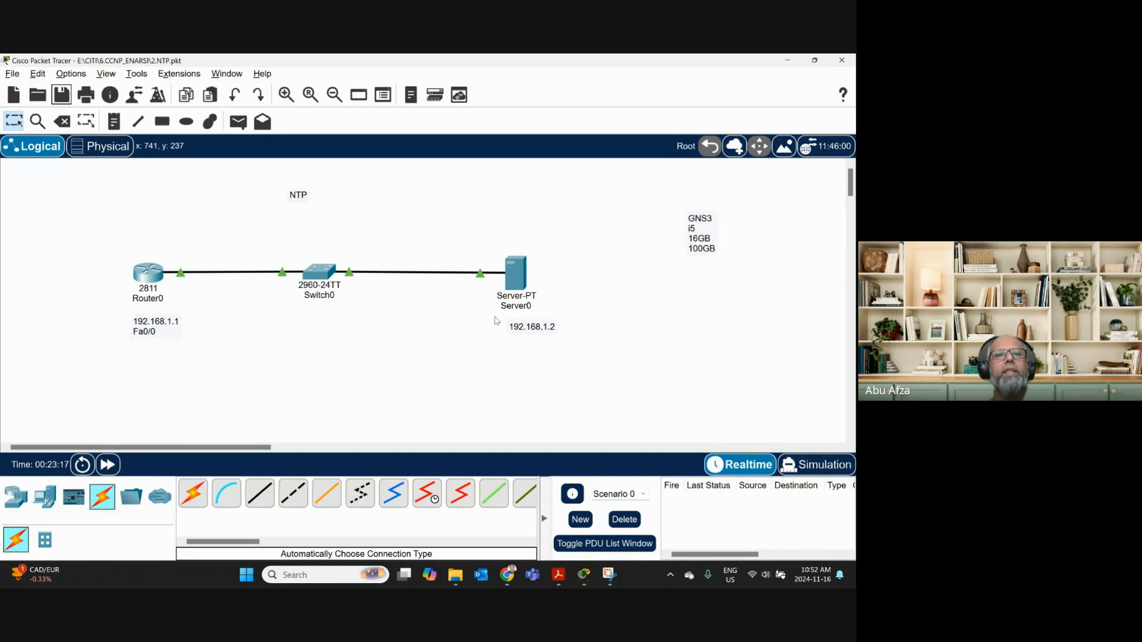
Open Router0's command line and examine the clock output recorded before the NTP server was configured.
click(147, 278)
scroll(398, 340, up, 1)
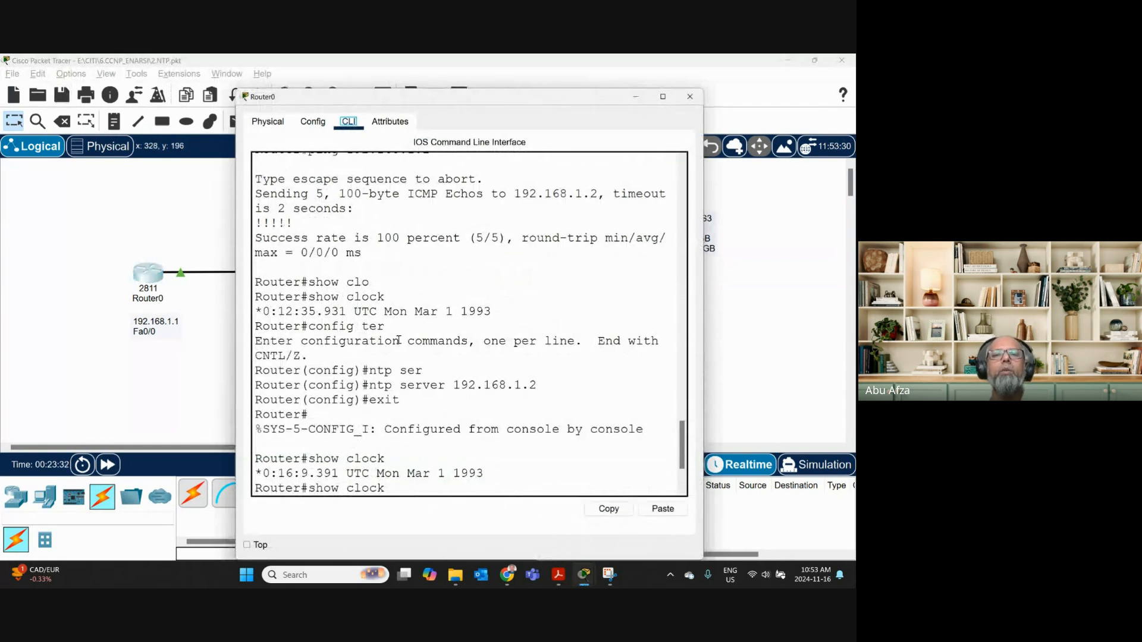
click(505, 310)
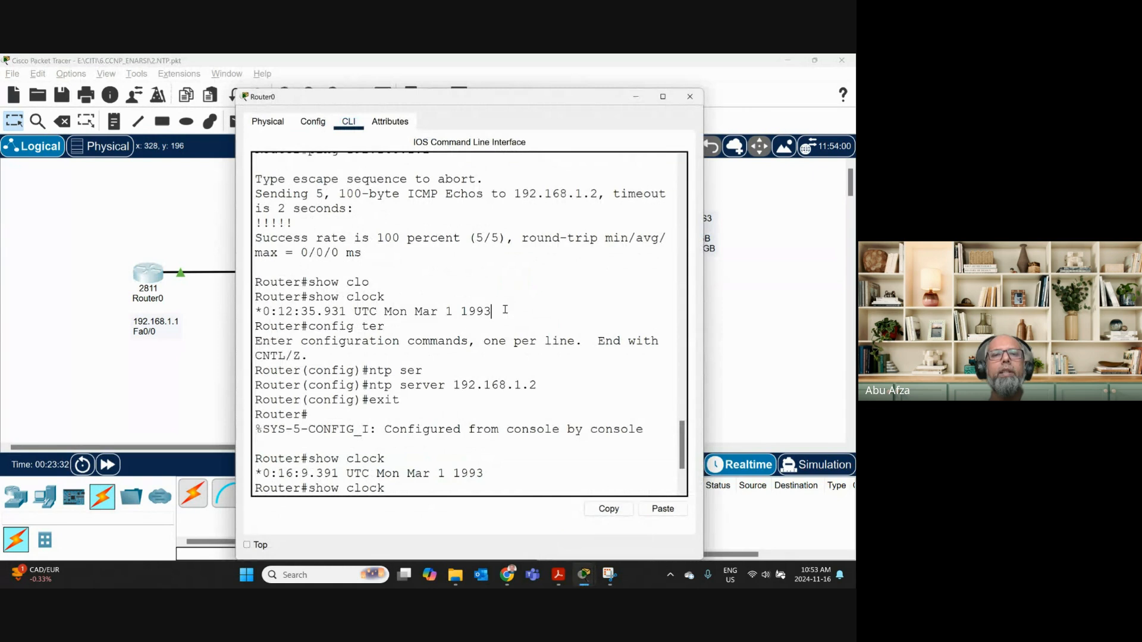
drag(505, 309, 255, 311)
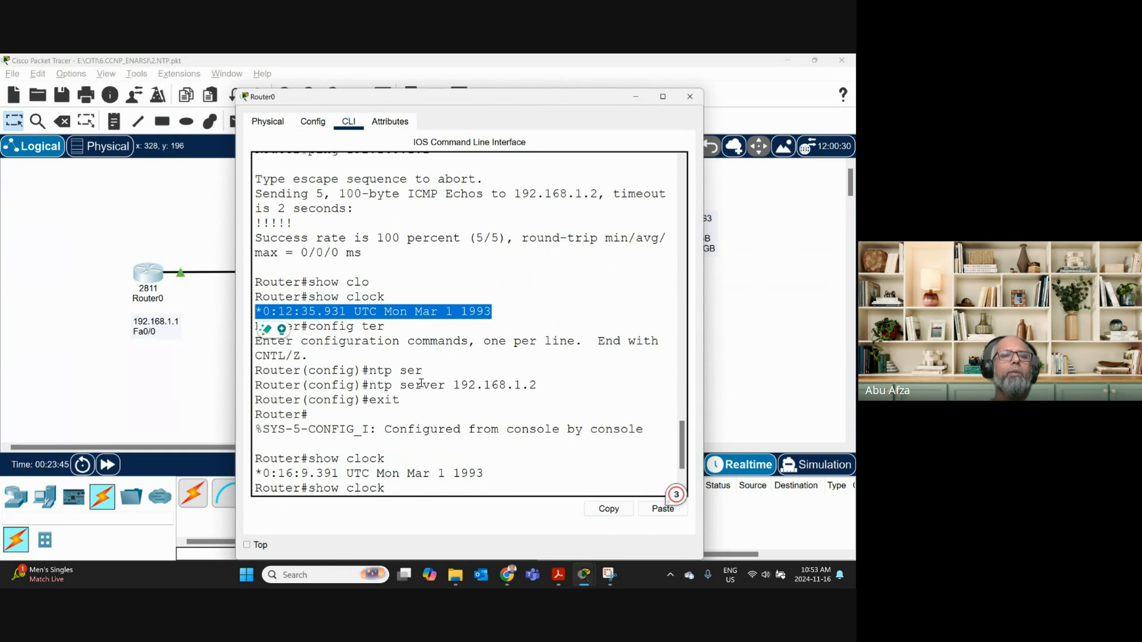
Add a 4321 router to the workspace below Router0 and Switch0.
click(156, 410)
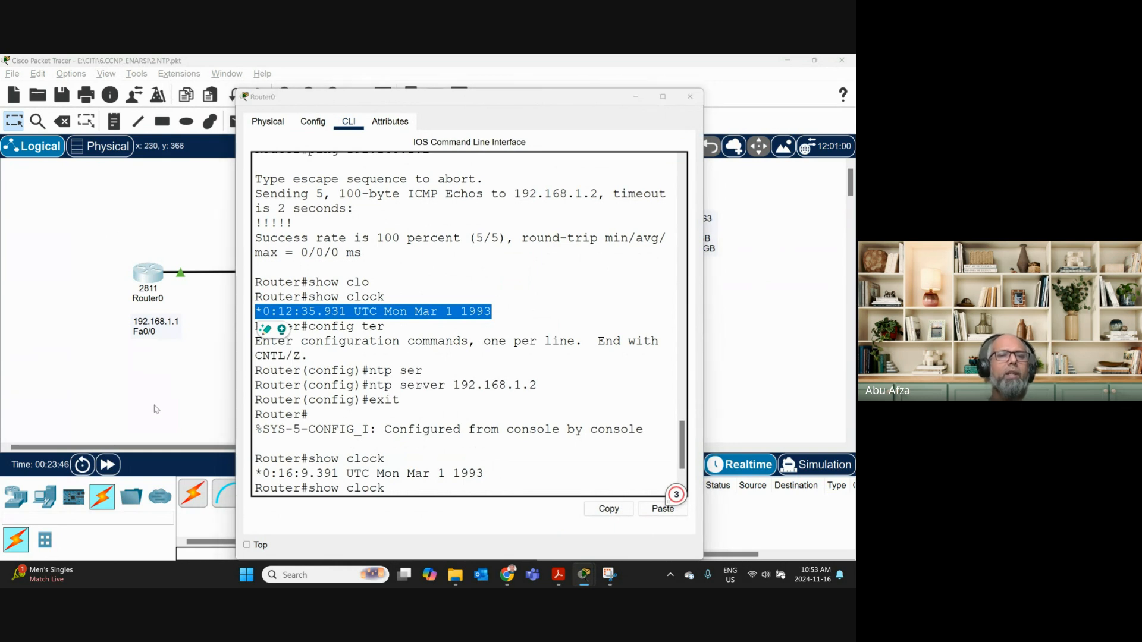
click(15, 497)
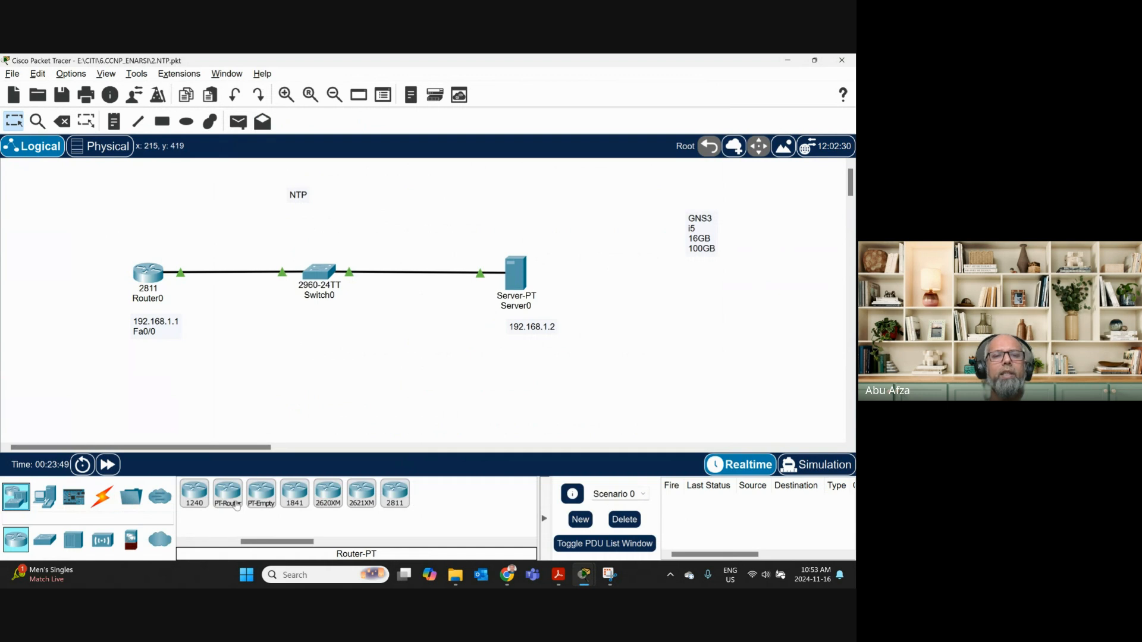
drag(268, 541, 217, 544)
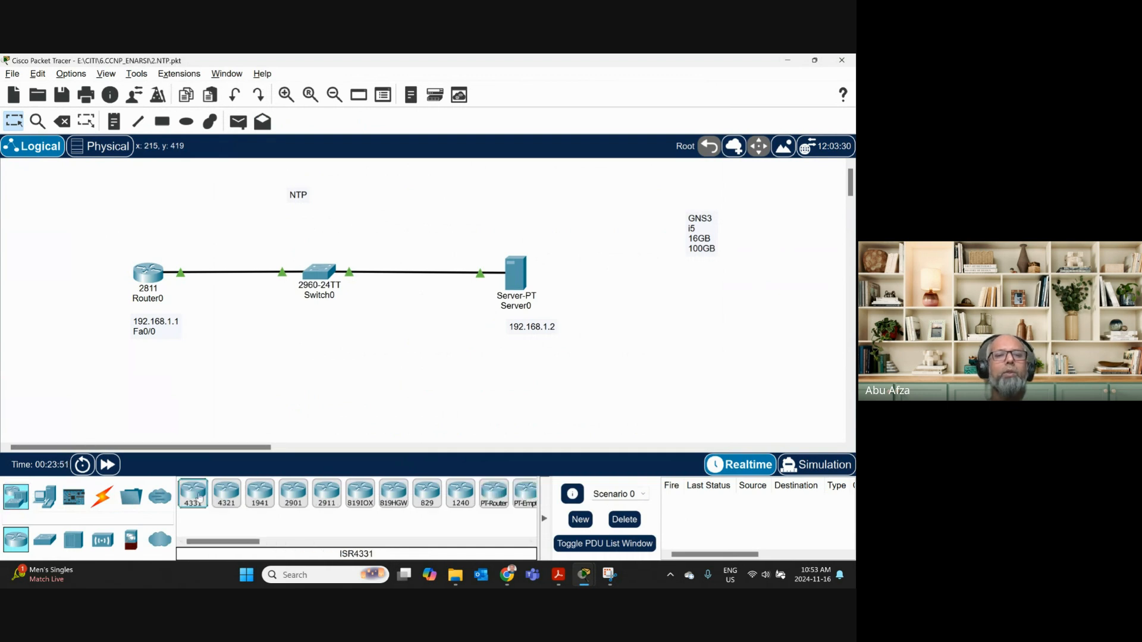
drag(226, 495, 238, 376)
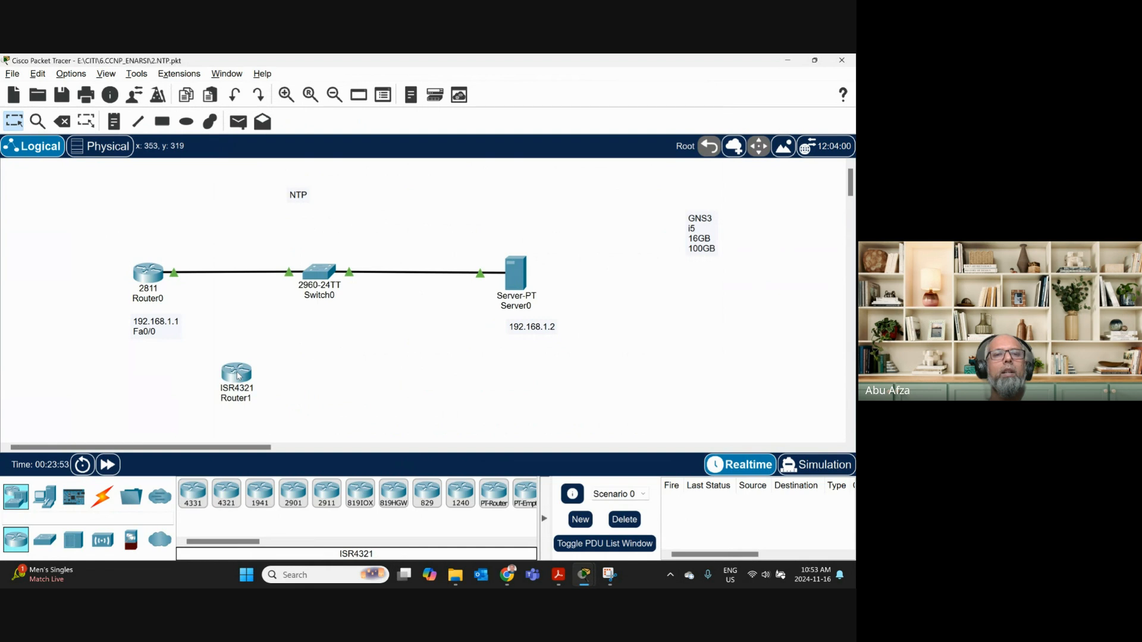
Open the new 4321 router's command line, decline the initial configuration dialog and enter privileged EXEC mode.
click(238, 375)
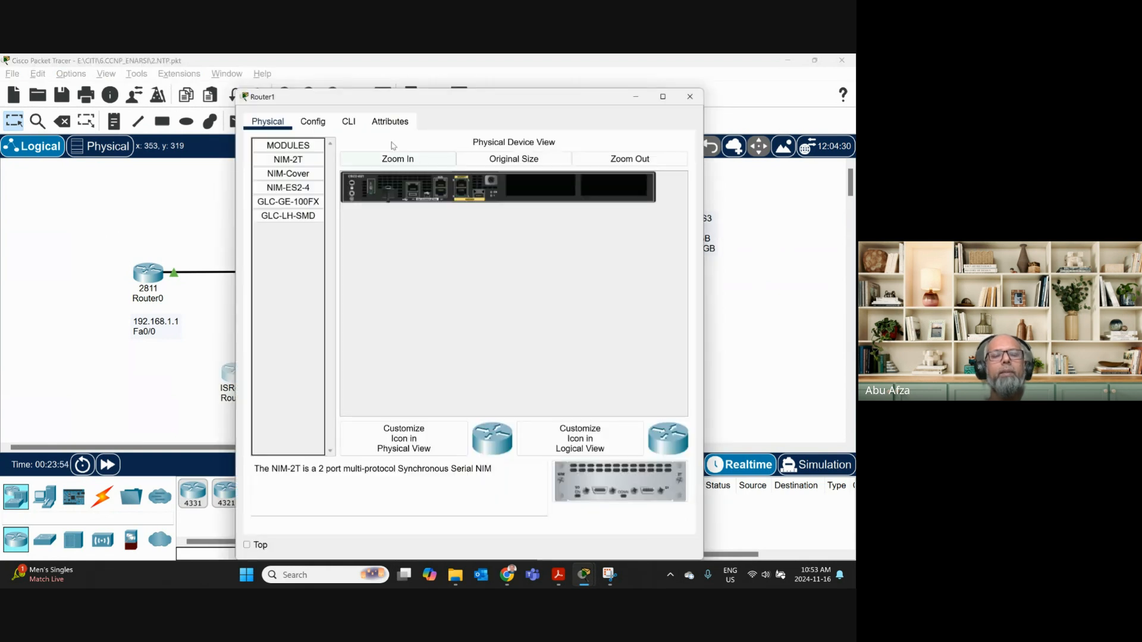
click(349, 122)
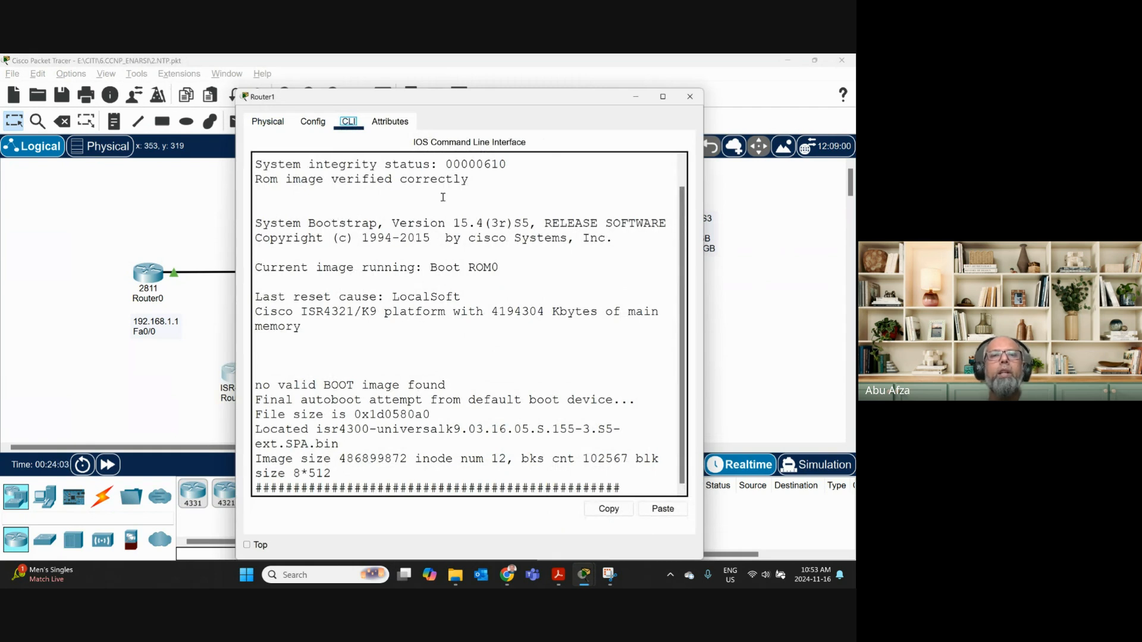
scroll(451, 180, up, 2)
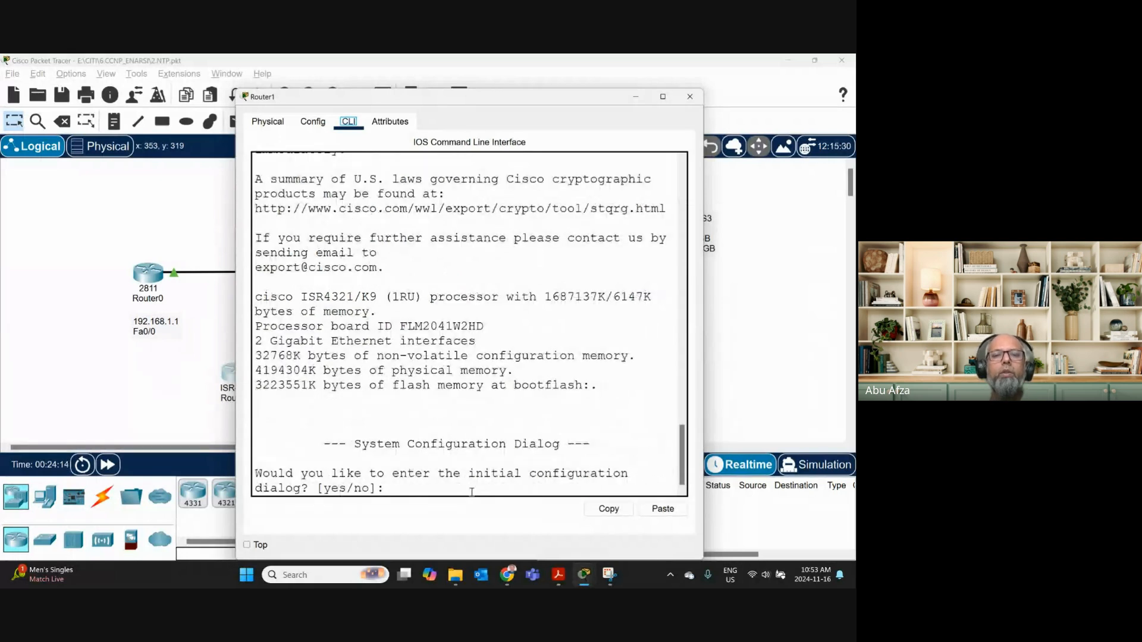
click(471, 492)
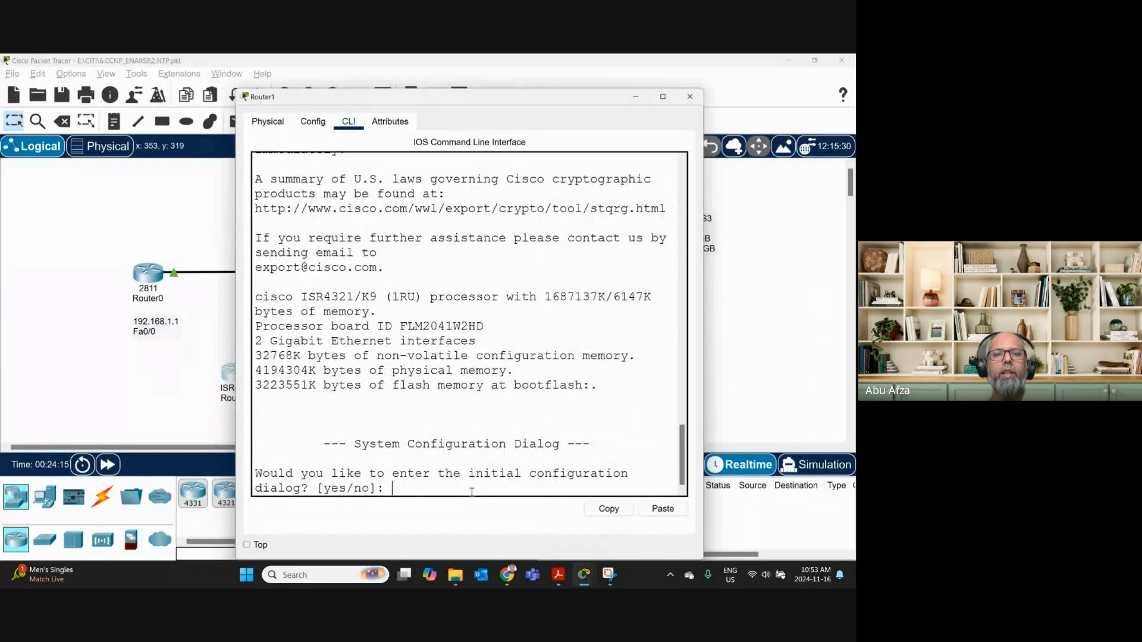
text(no)
key(Return)
key(Return)
text(en)
key(Return)
Display the new router's time with the show clock command.
text(show c)
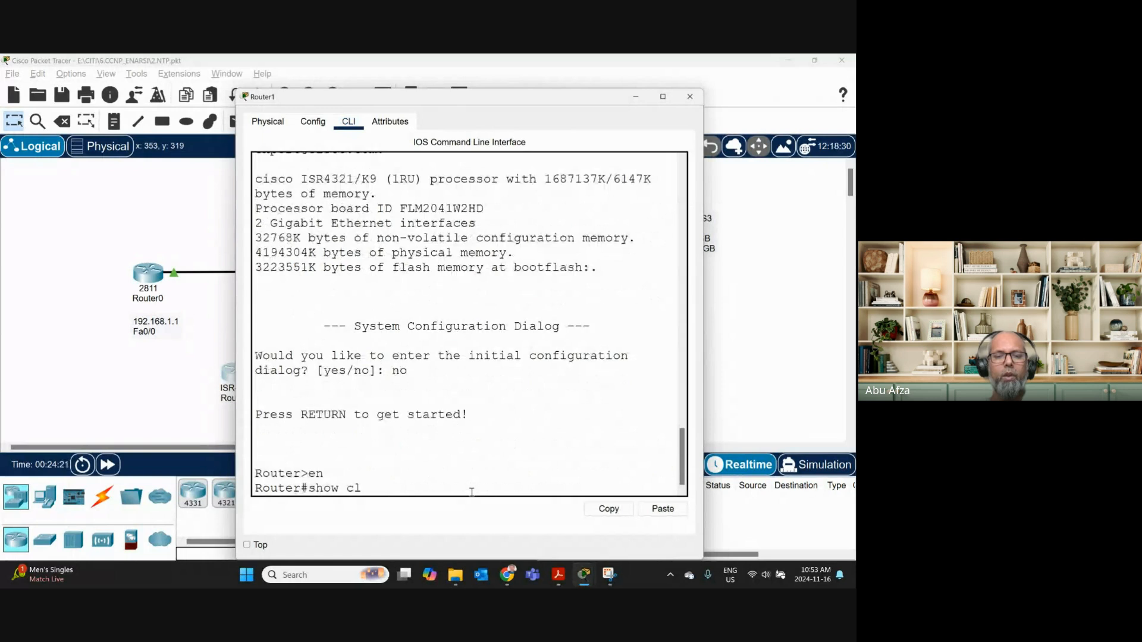
text(l)
key(Tab)
text(ock)
key(Return)
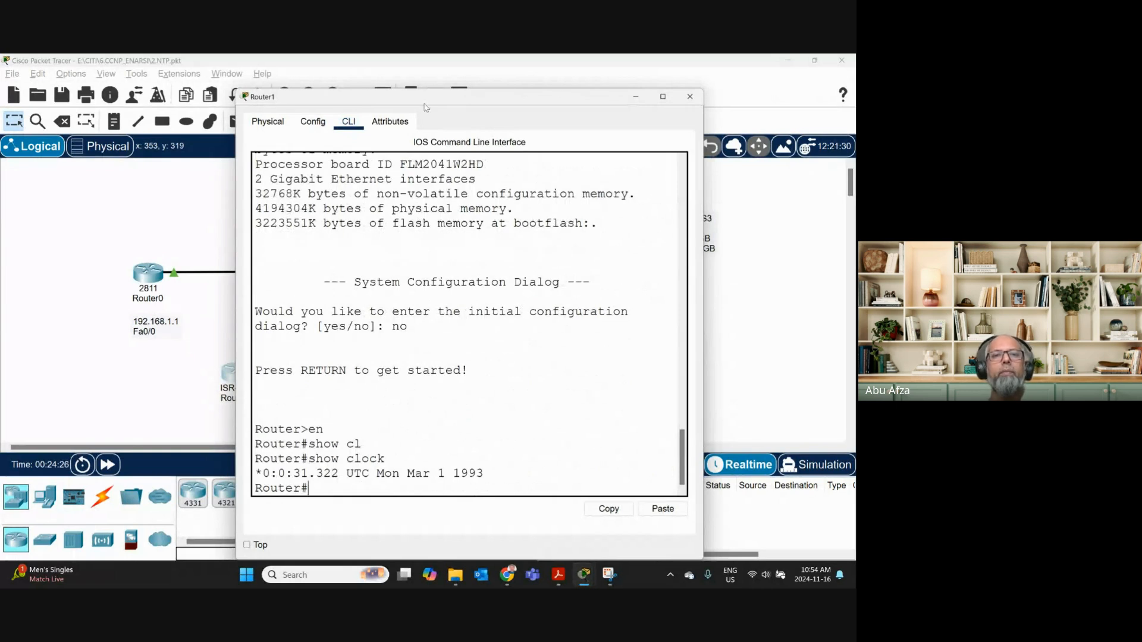
Place the Router1 and Router0 command lines side by side and compare their show clock outputs.
drag(426, 108, 276, 85)
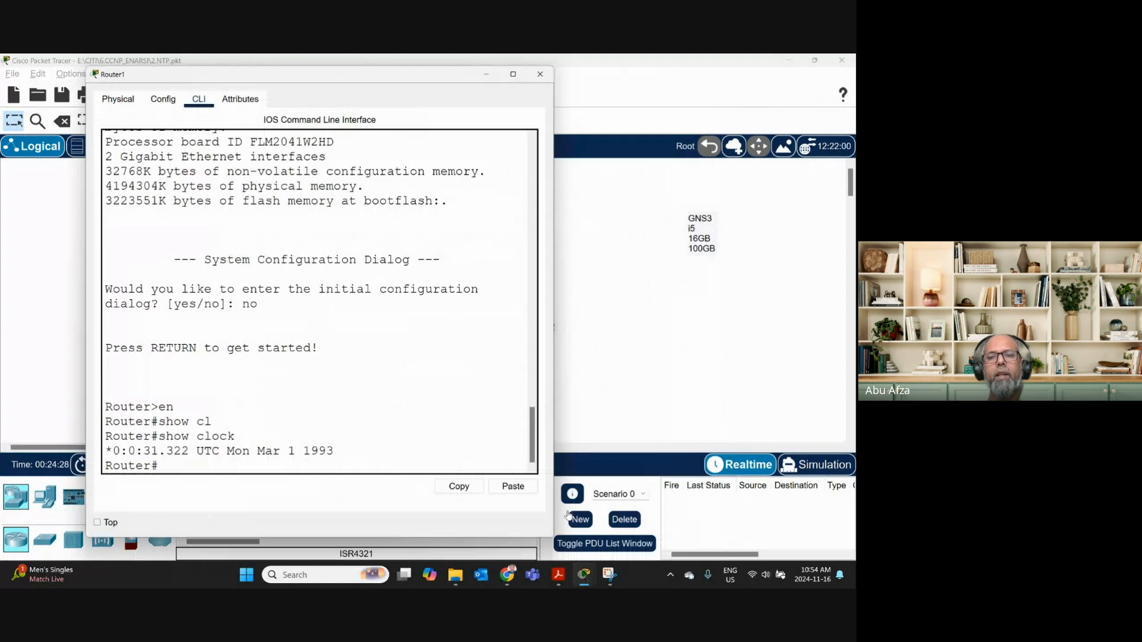
mouse_move(590, 577)
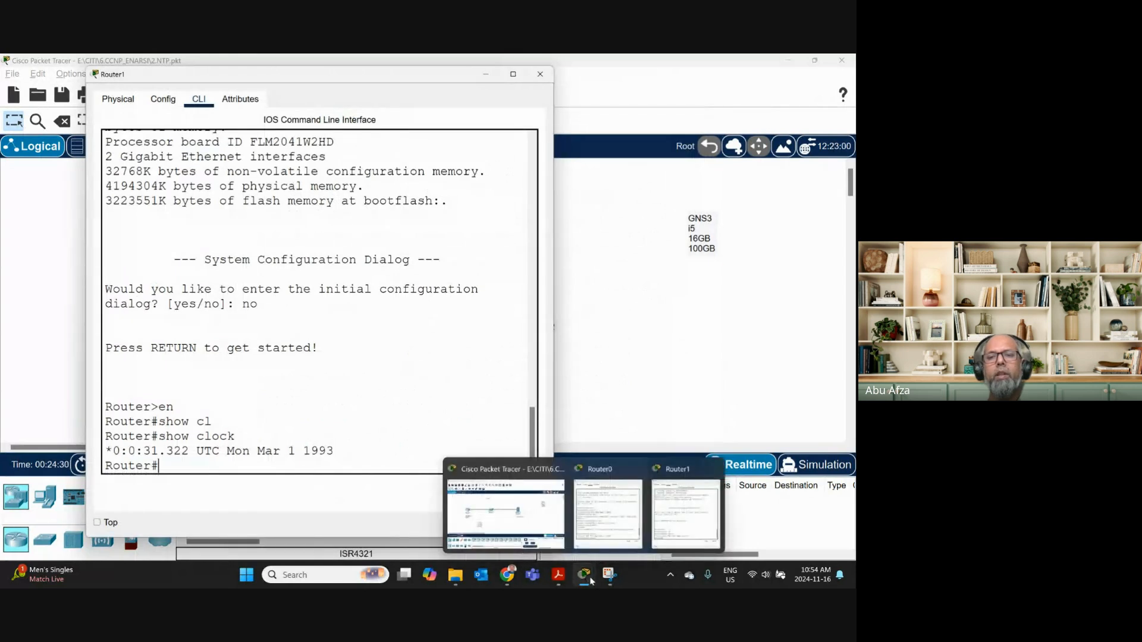
click(597, 475)
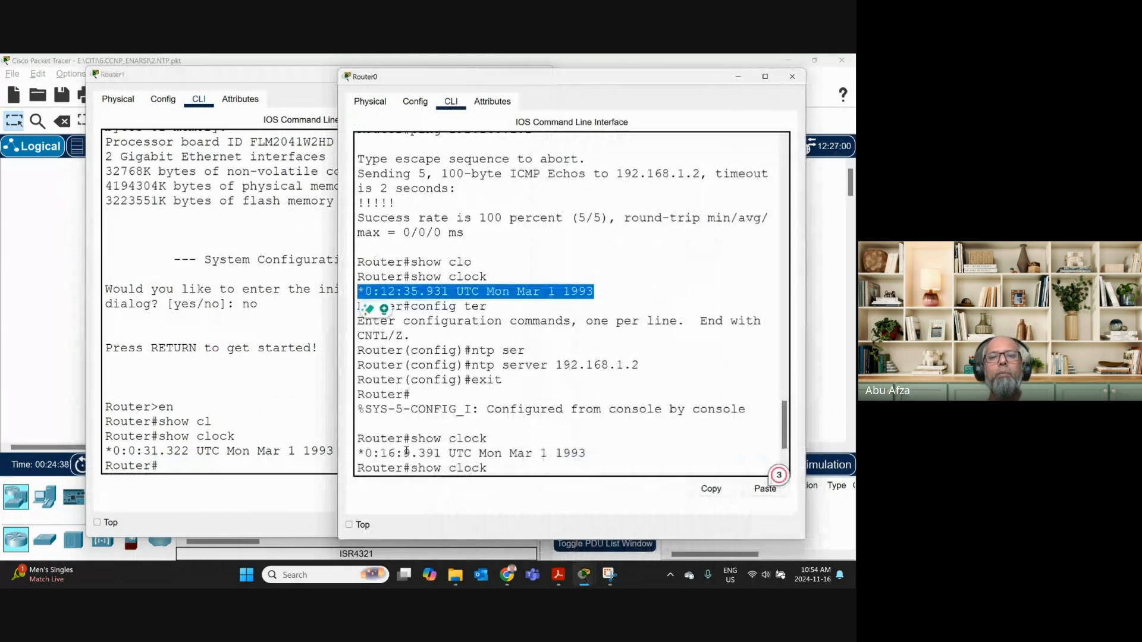
drag(387, 453, 600, 452)
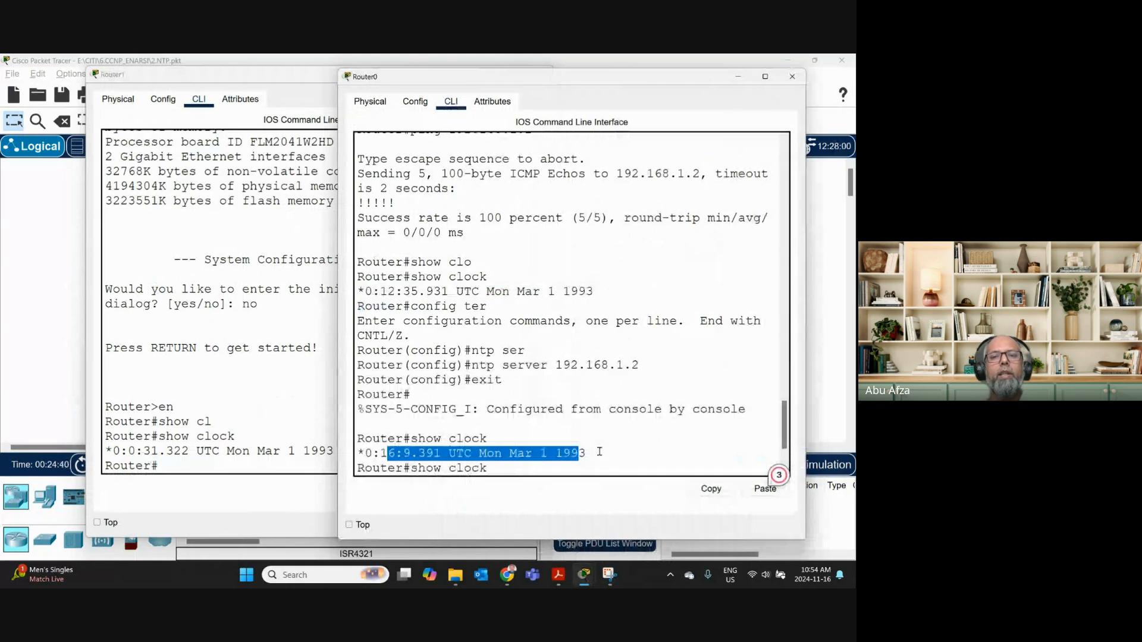
Highlight the seconds and date in Router1's clock output, compare them with Router0's, and close Router1's window.
click(447, 466)
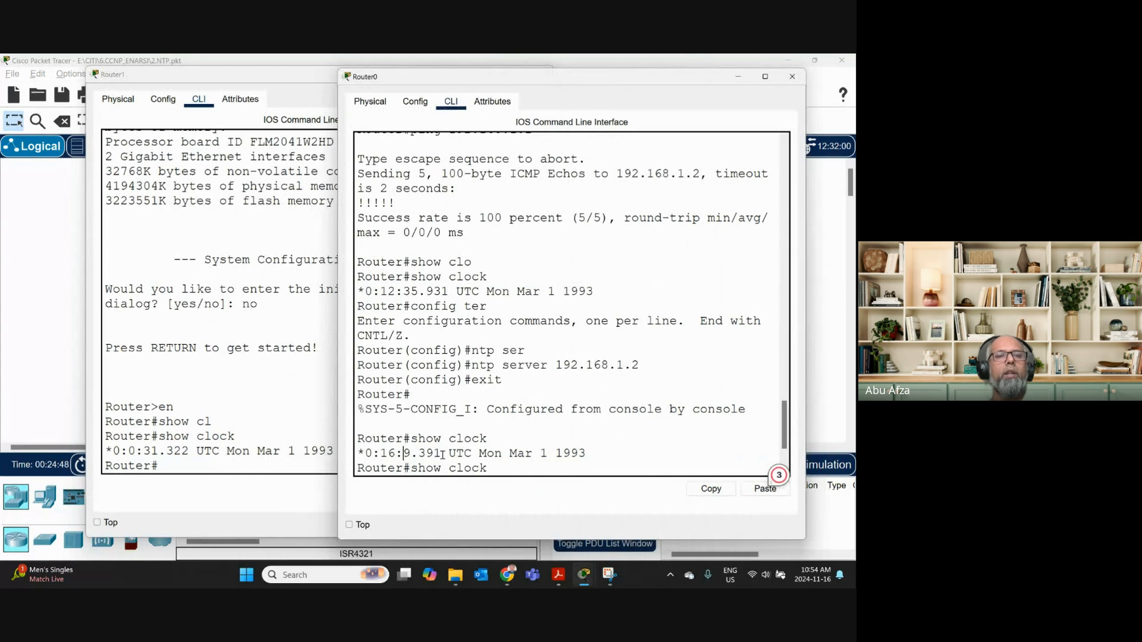
click(132, 450)
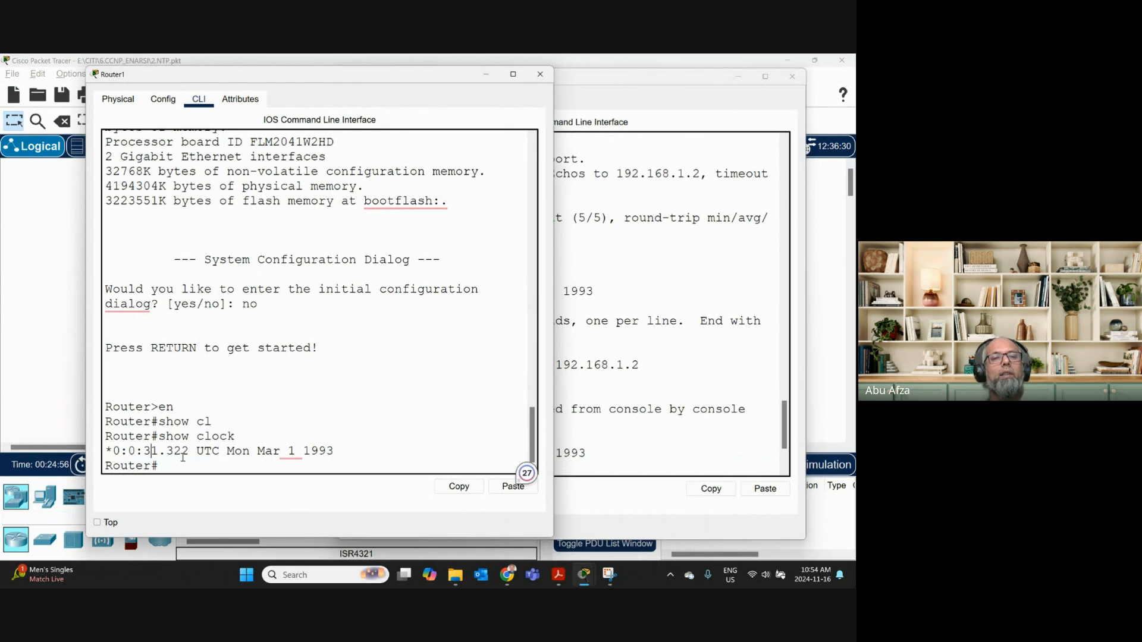
drag(189, 451, 142, 451)
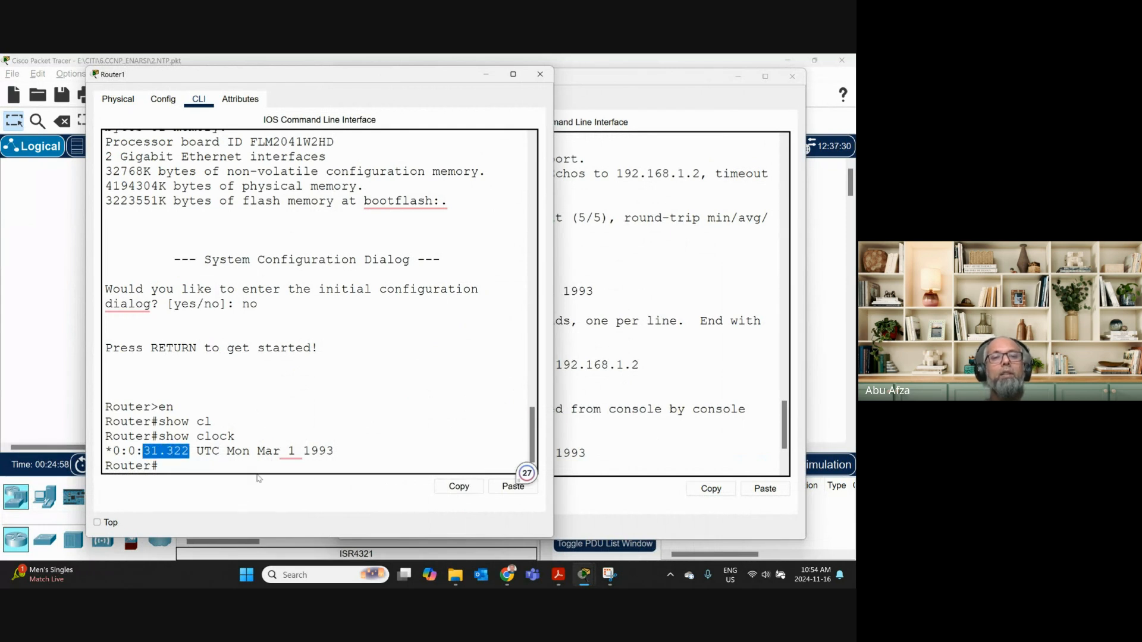
click(318, 463)
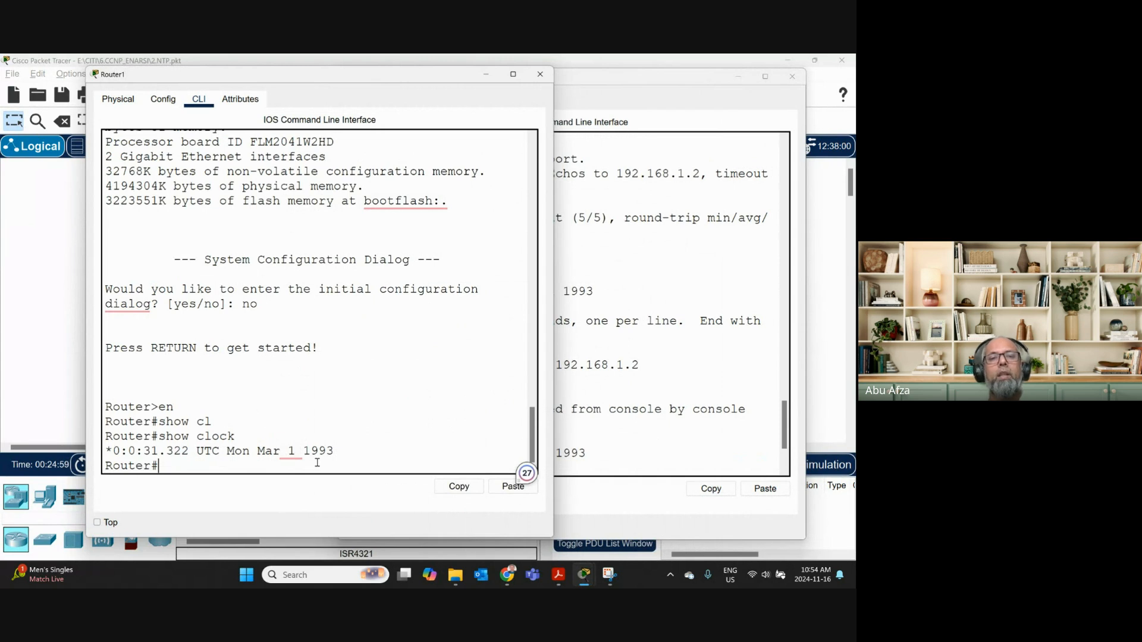
drag(257, 451, 330, 451)
drag(228, 452, 338, 453)
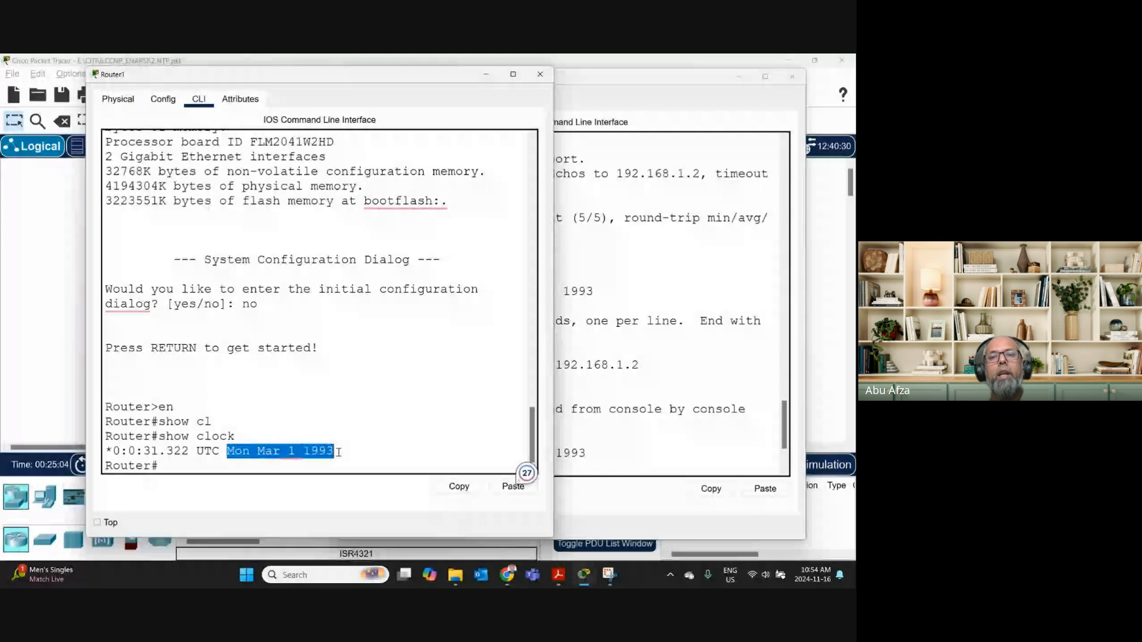
click(586, 440)
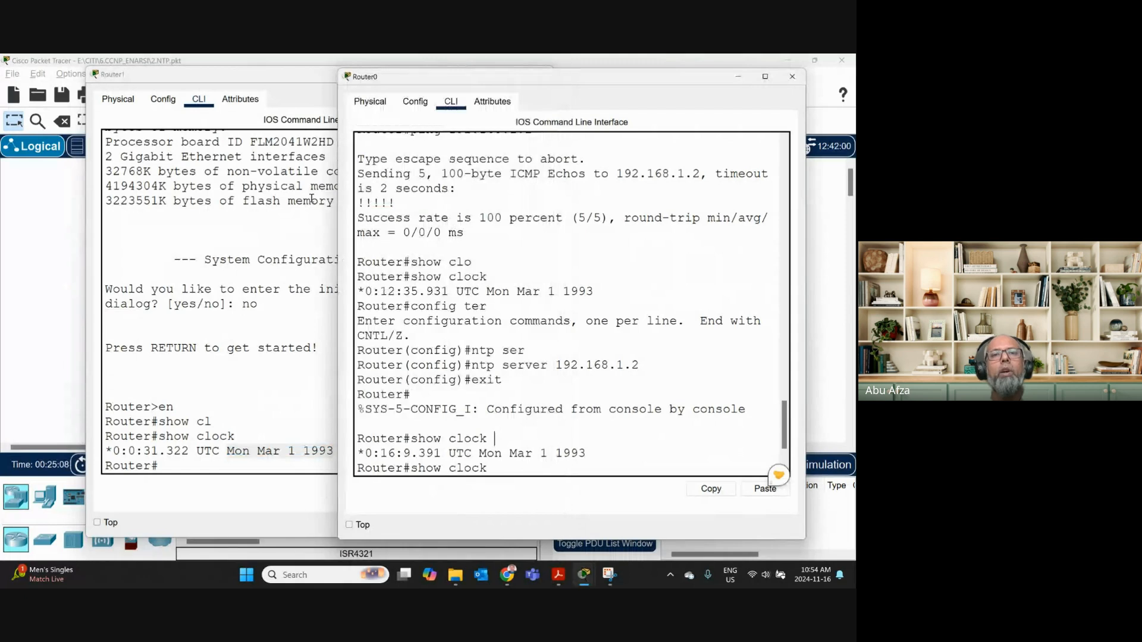
click(243, 189)
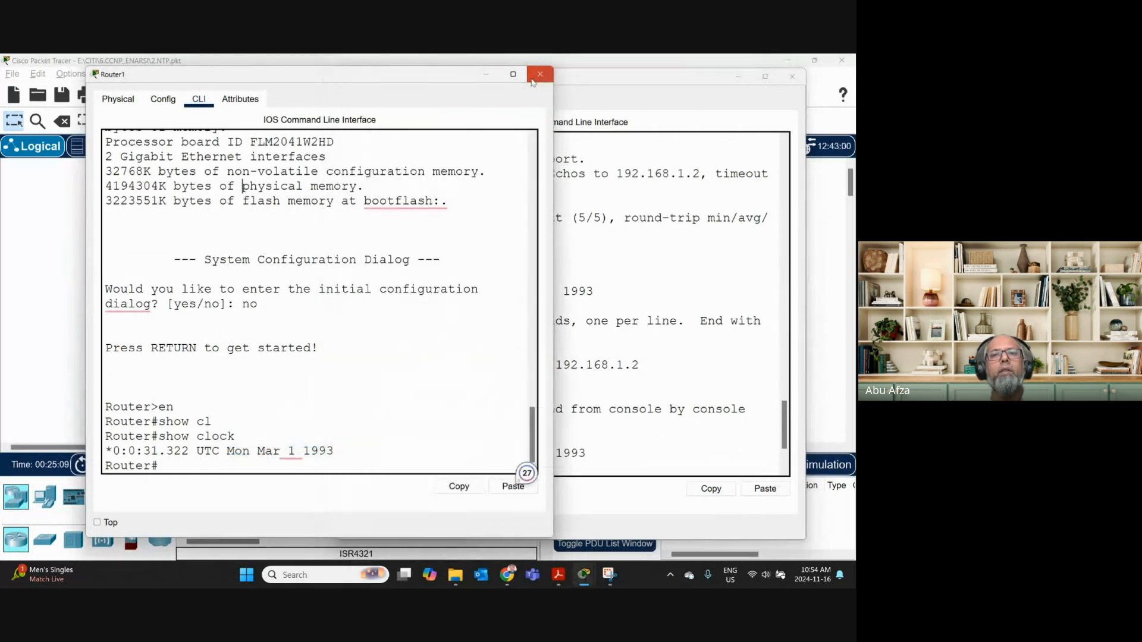
click(533, 82)
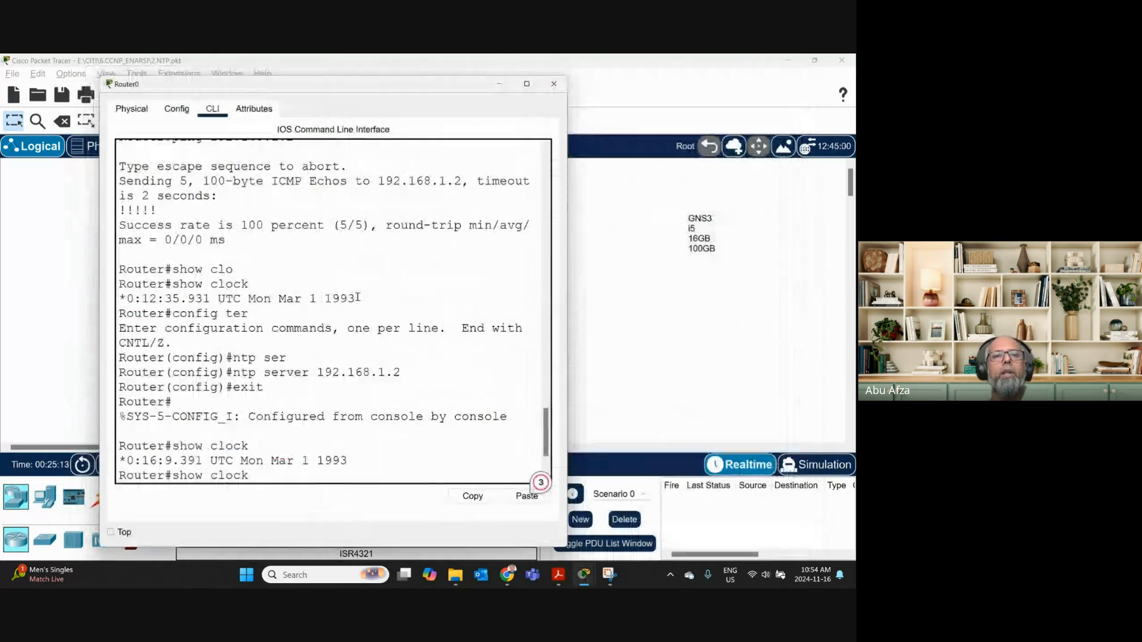
Highlight Router0's clock output from before the NTP setup and each part of the ntp server 192.168.1.2 command.
drag(358, 298, 126, 298)
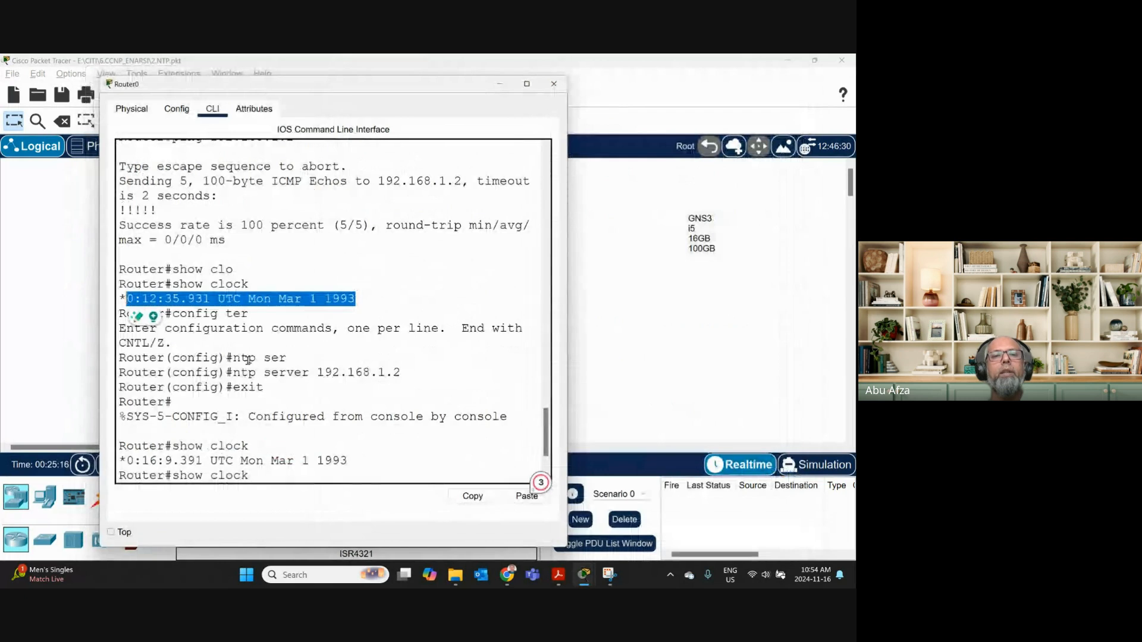
double_click(248, 358)
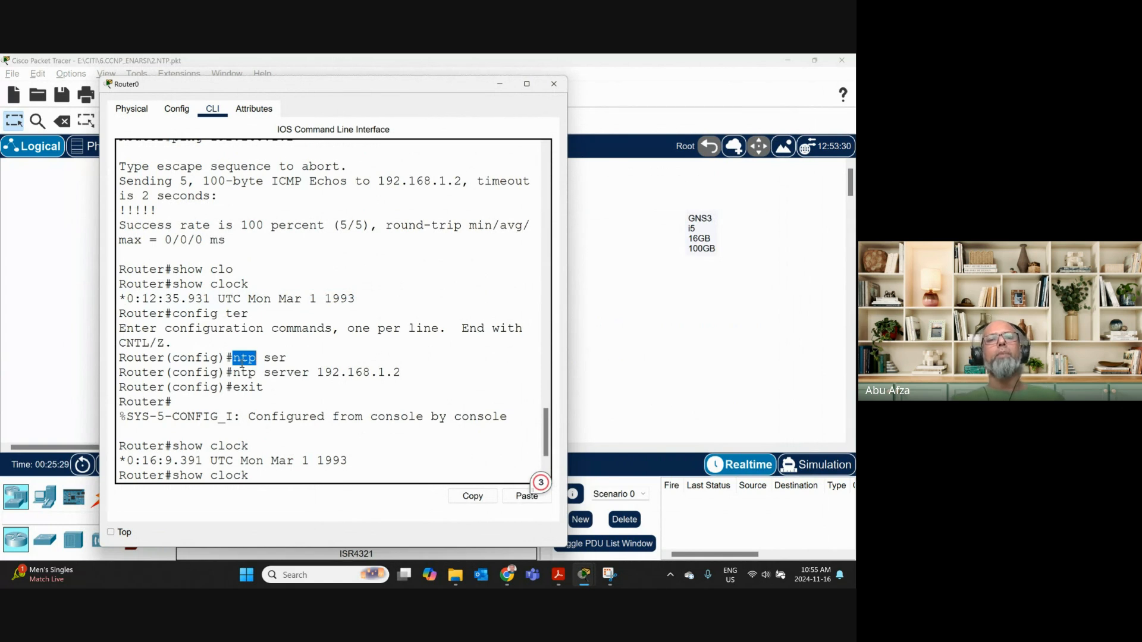
click(287, 374)
double_click(287, 373)
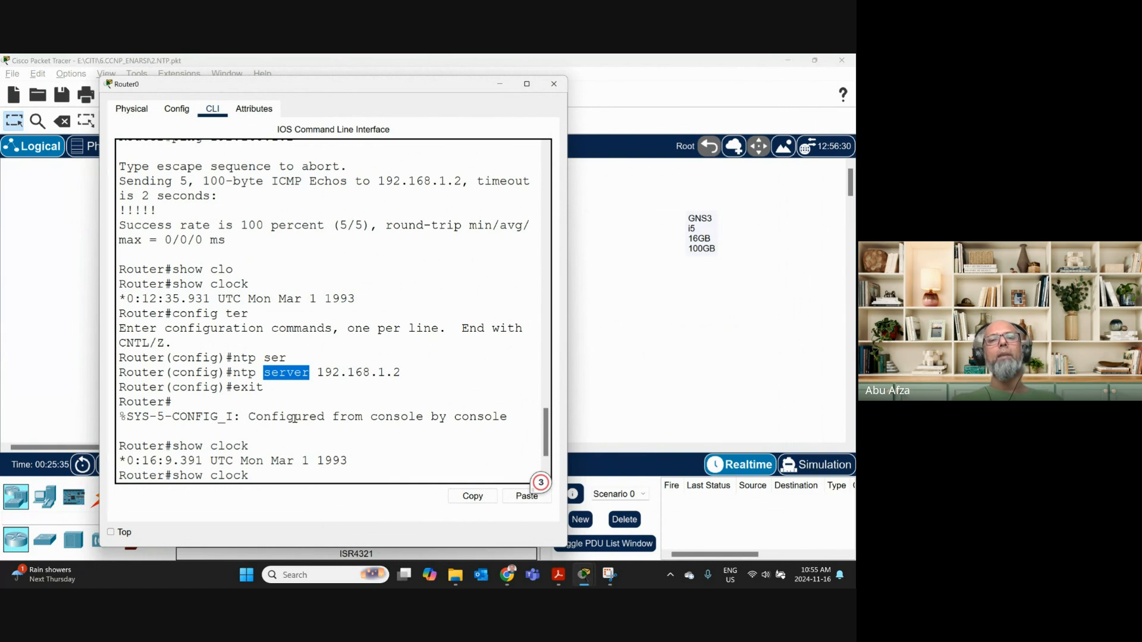
drag(317, 372, 405, 369)
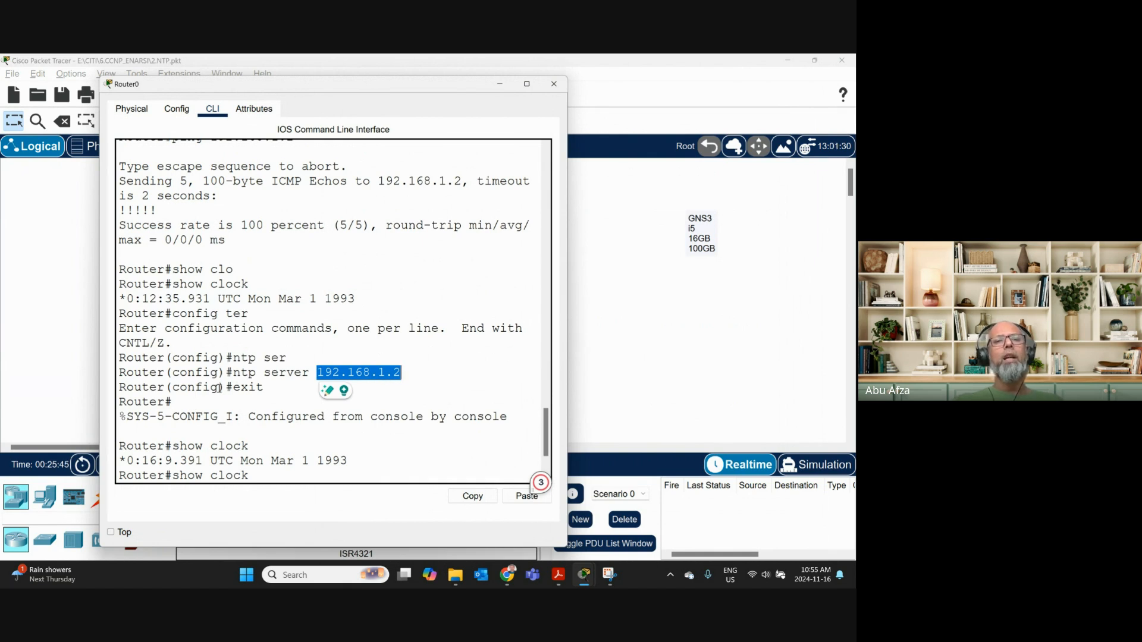
drag(366, 299, 127, 299)
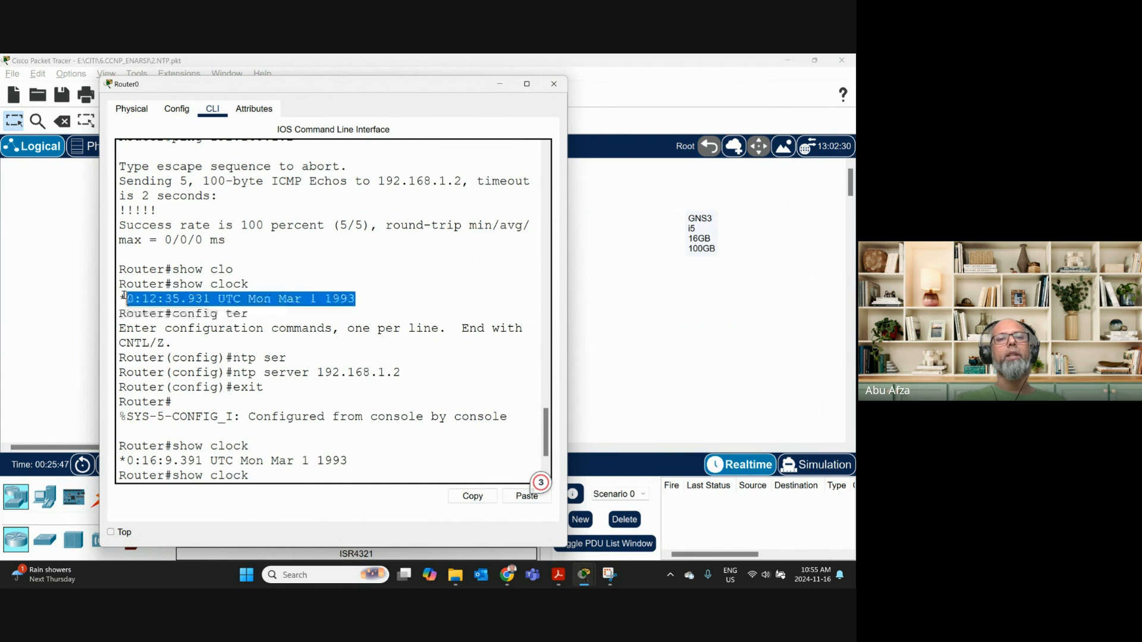
double_click(252, 374)
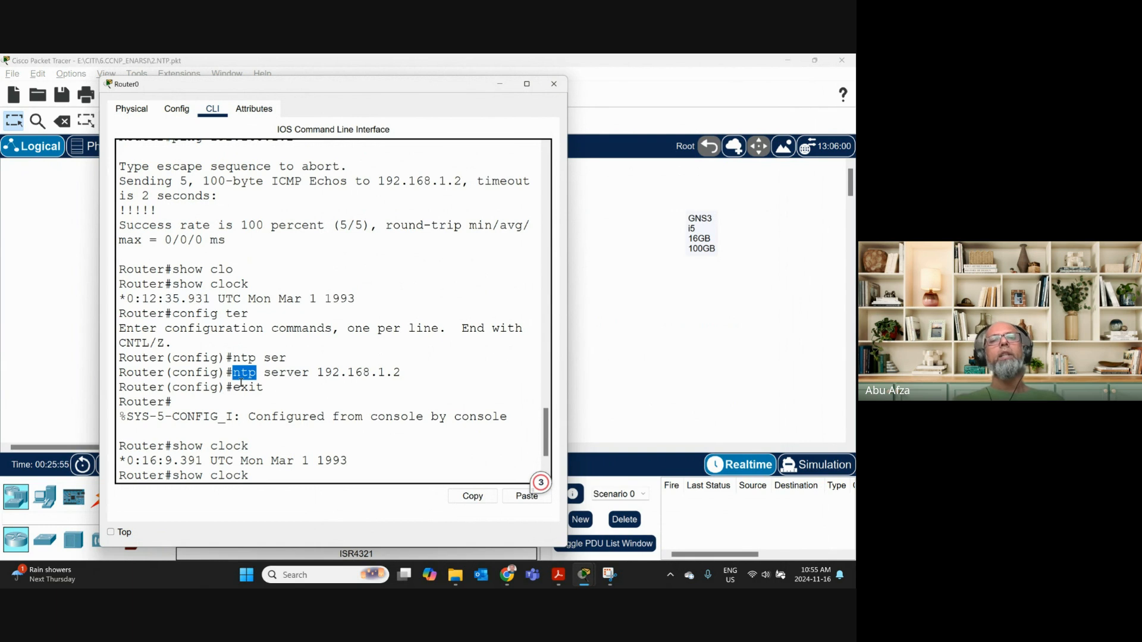
Compare Router0's last unsynchronized clock output with its first NTP-synchronized one by highlighting both lines.
scroll(241, 383, down, 2)
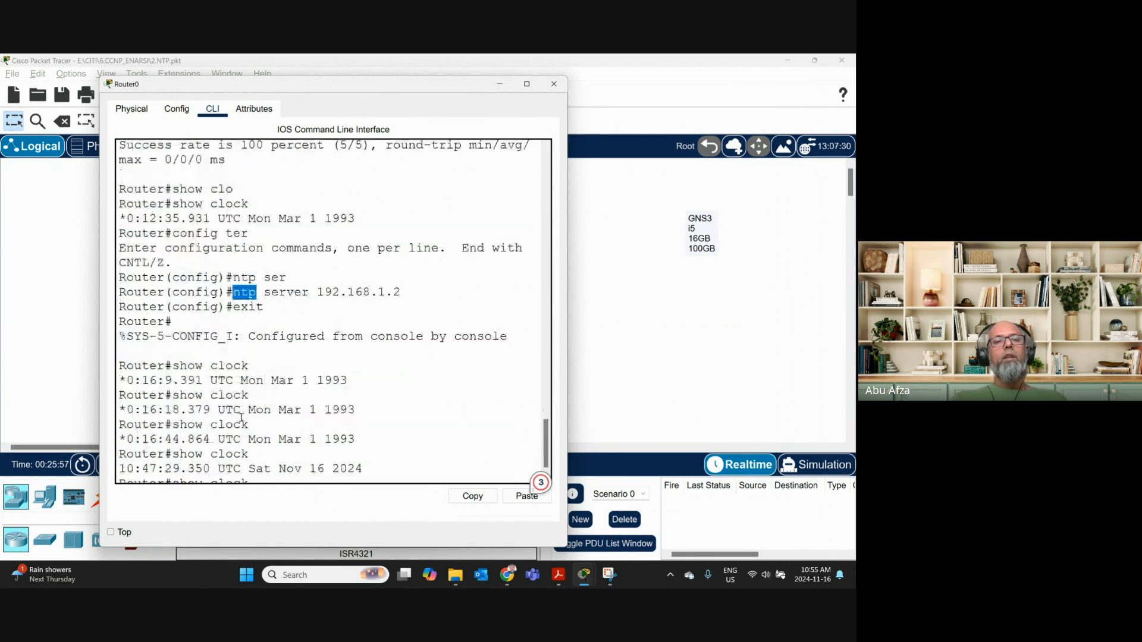
scroll(236, 408, down, 2)
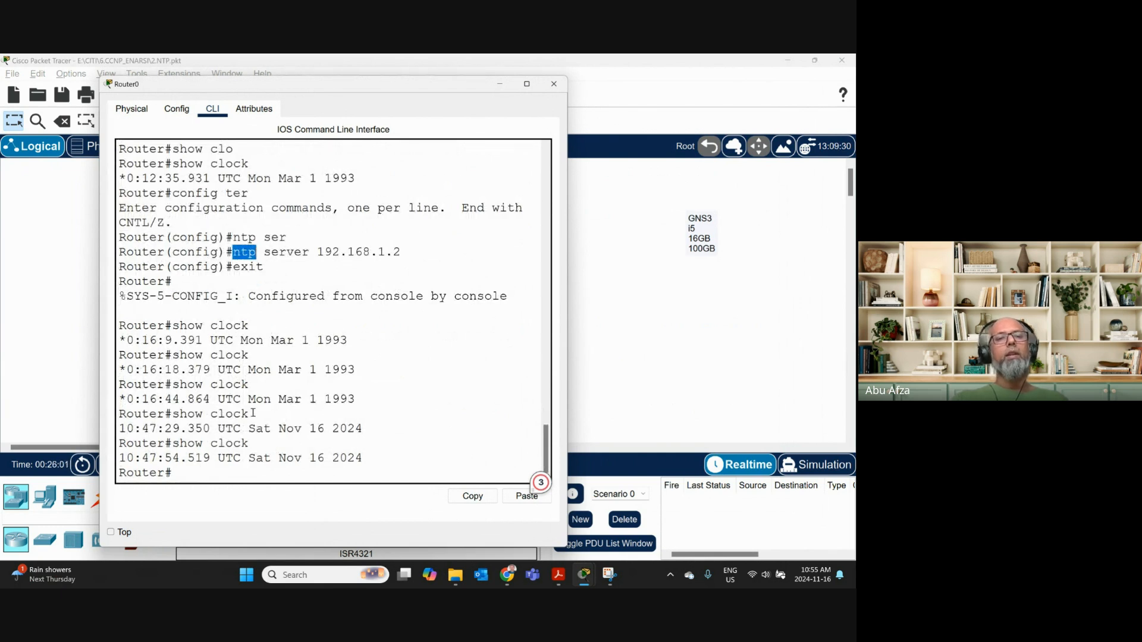
drag(360, 399, 119, 399)
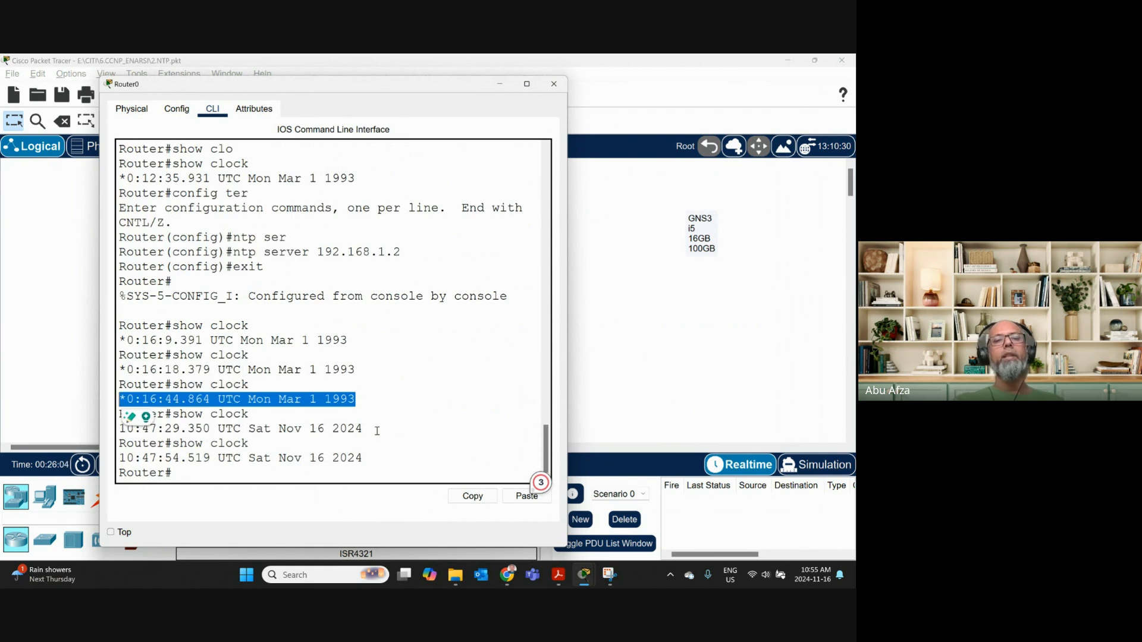
drag(377, 430, 119, 429)
Run show clock again on Router0, highlight the new time output and close the router's window.
click(214, 476)
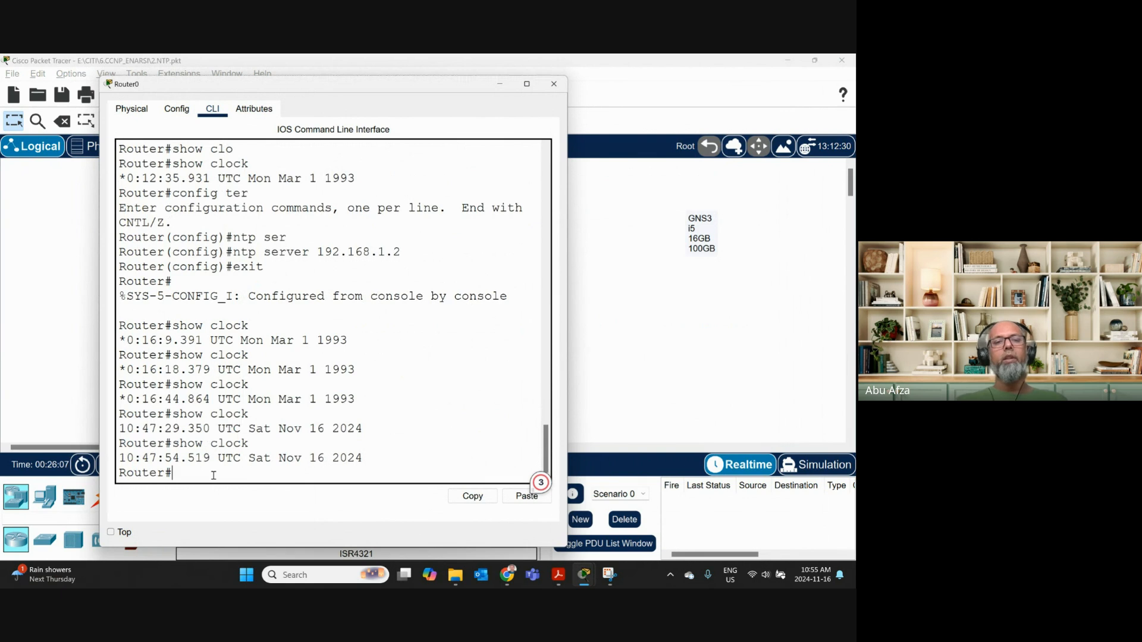
key(Up)
key(Return)
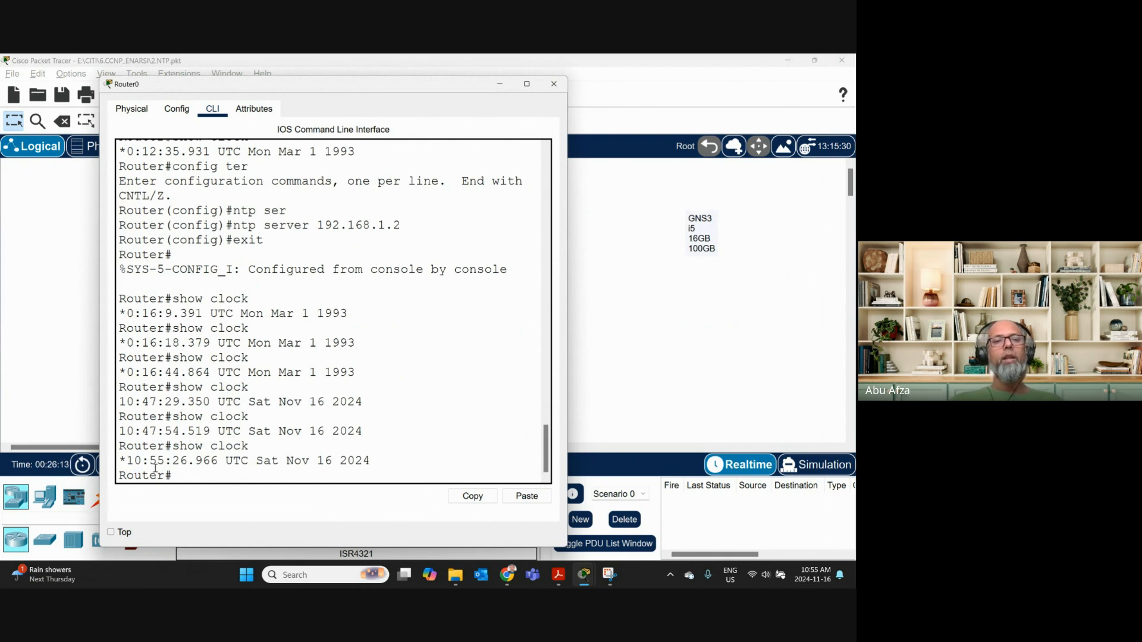
drag(380, 462, 127, 462)
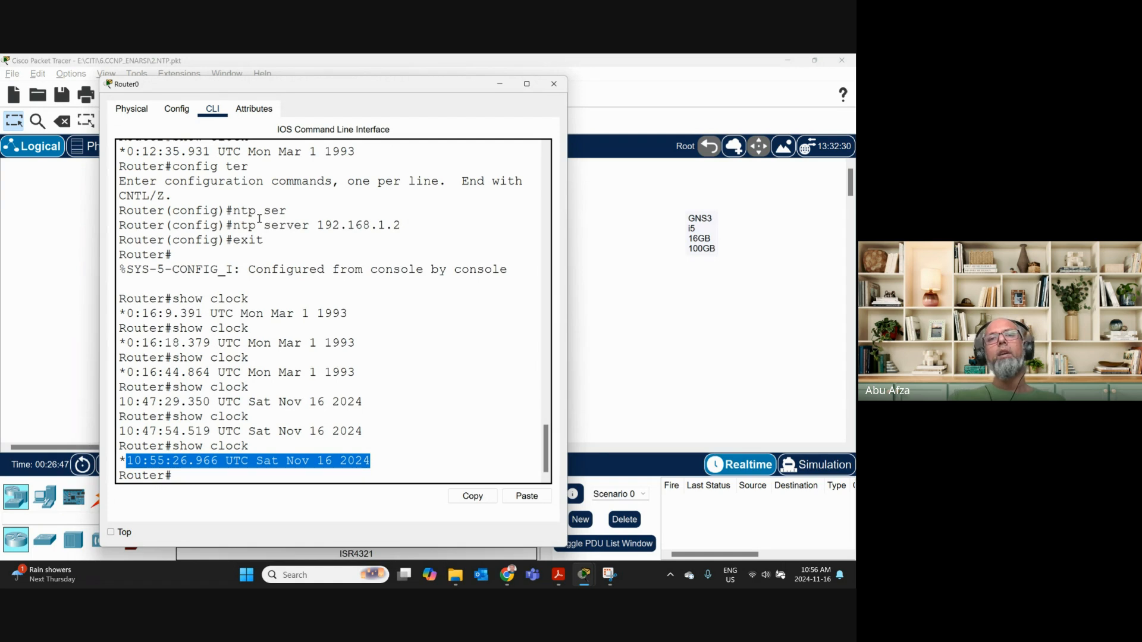
click(554, 83)
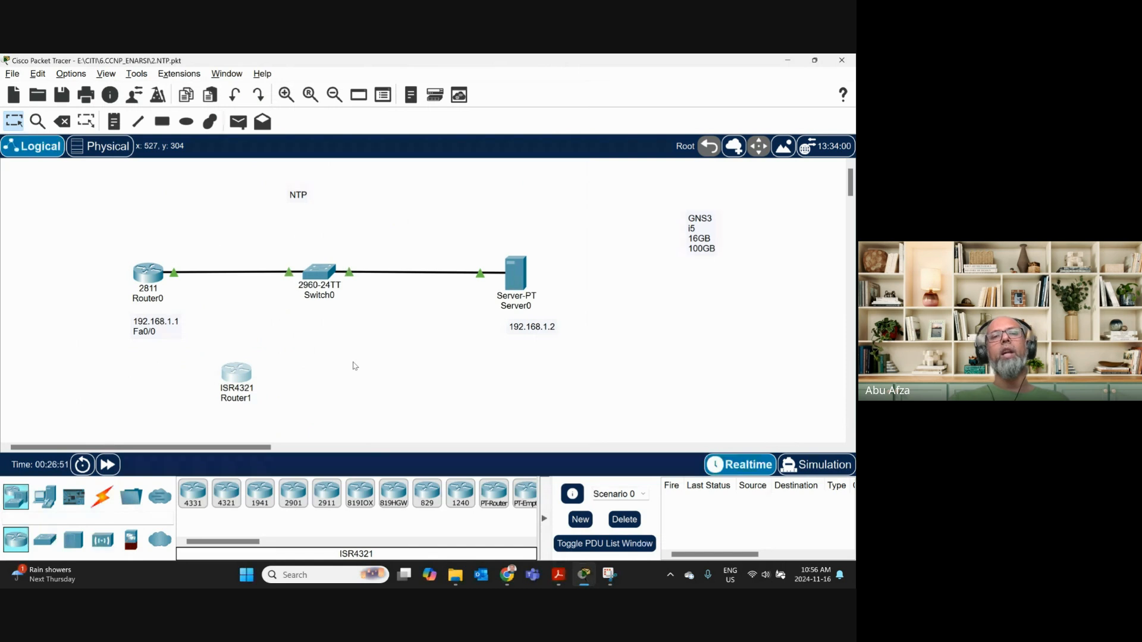
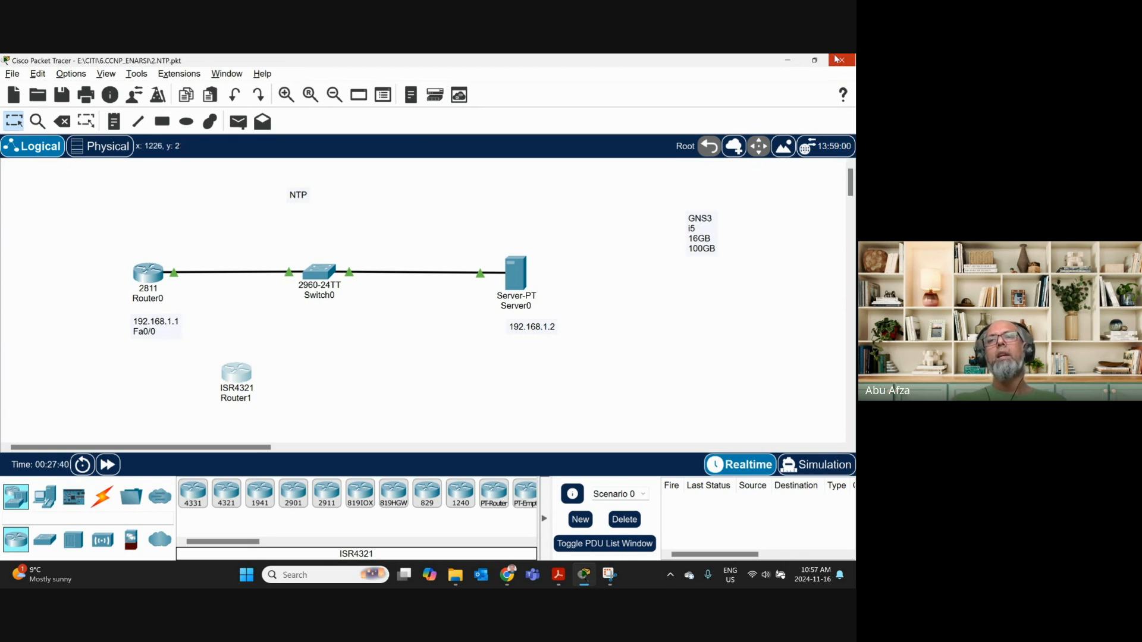
Switch to the 101 Labs Cisco CCNP PDF in Adobe Acrobat and open CCNP Lab 018: EIGRP Multi-Technology Lab from the contents.
mouse_move(558, 577)
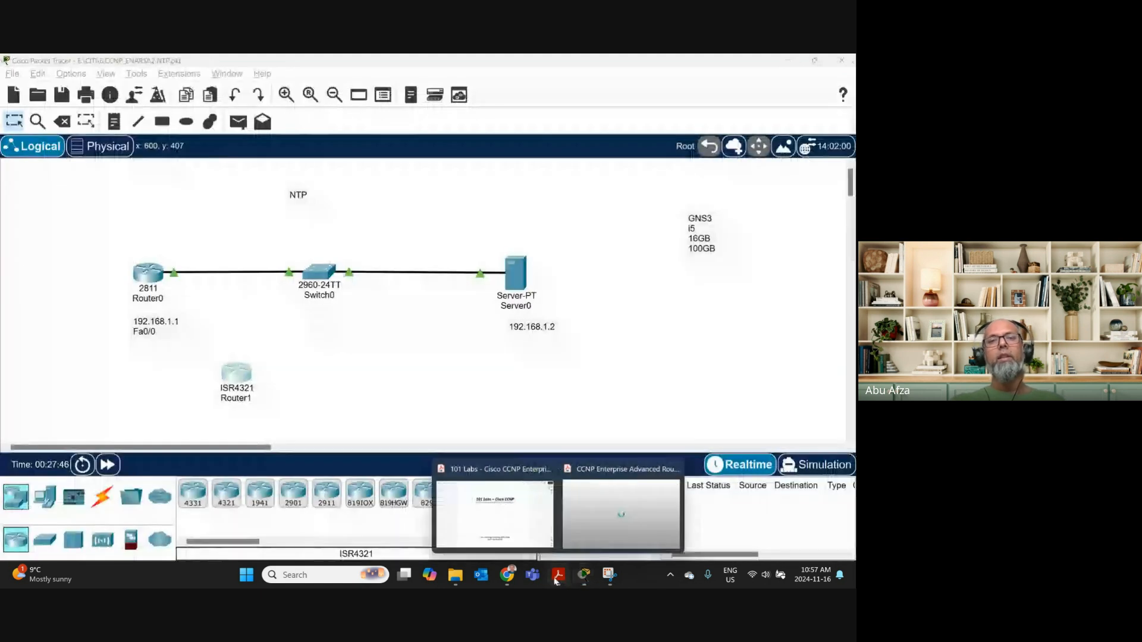
click(495, 514)
scroll(493, 390, down, 10)
scroll(492, 391, down, 10)
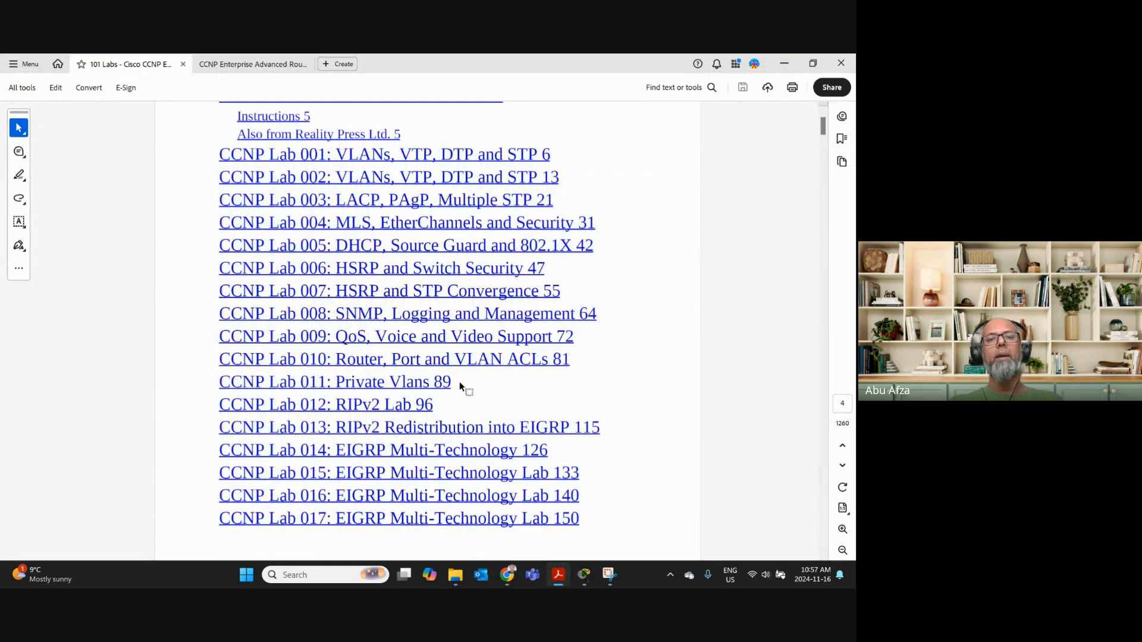
scroll(408, 338, down, 4)
scroll(408, 338, down, 10)
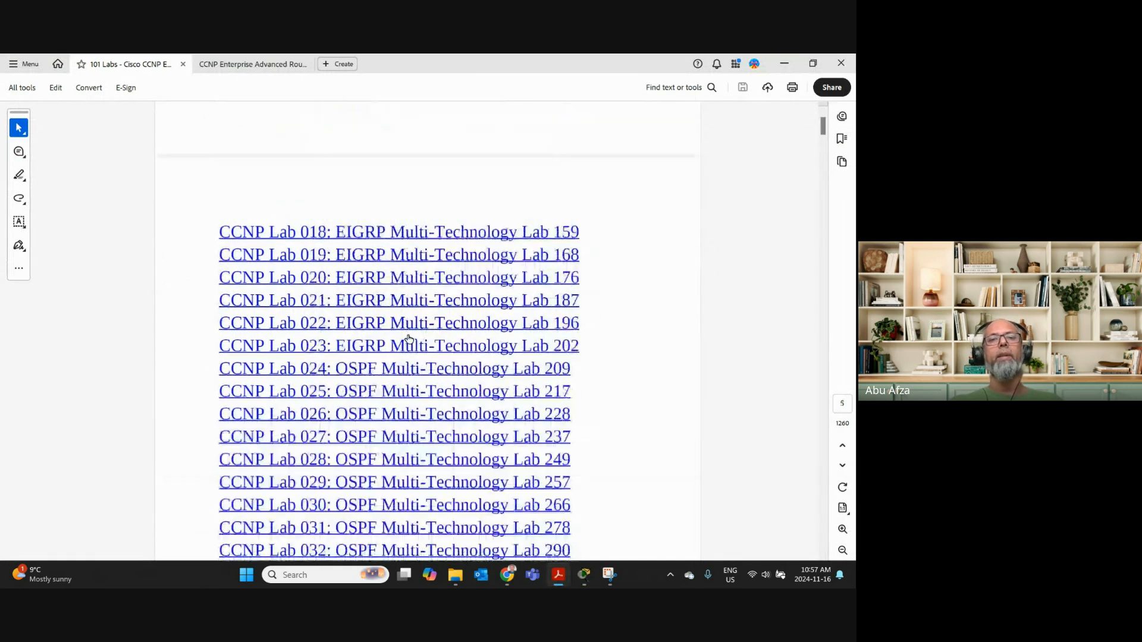
click(402, 238)
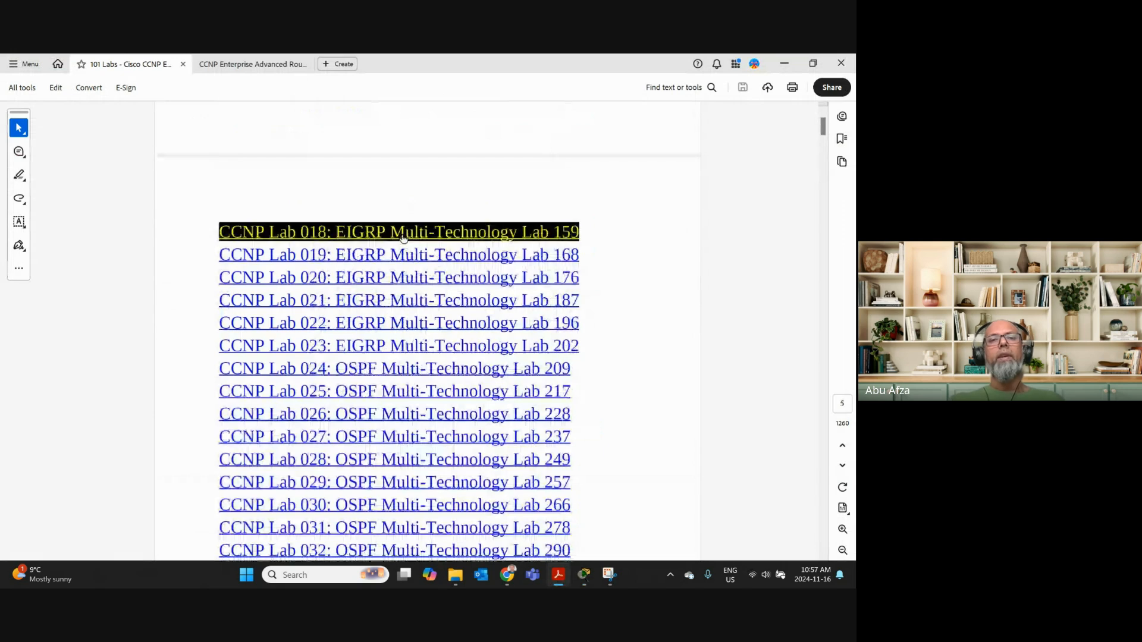
Read through the EIGRP lab's topology diagram, important note and Frame Relay switch configuration.
scroll(424, 434, down, 7)
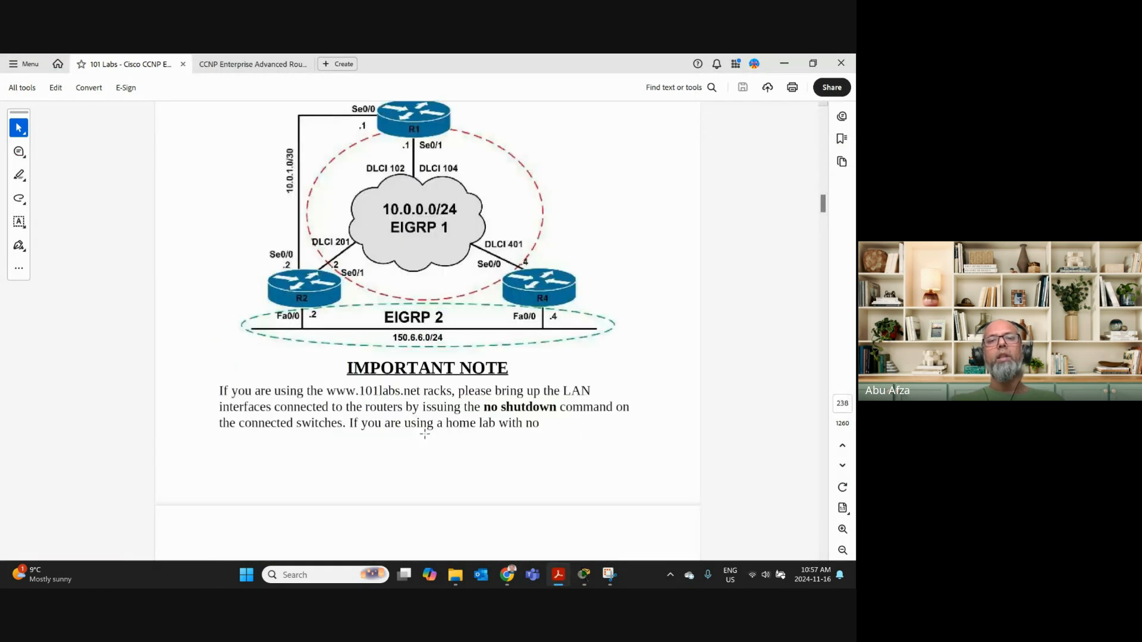
scroll(424, 434, down, 11)
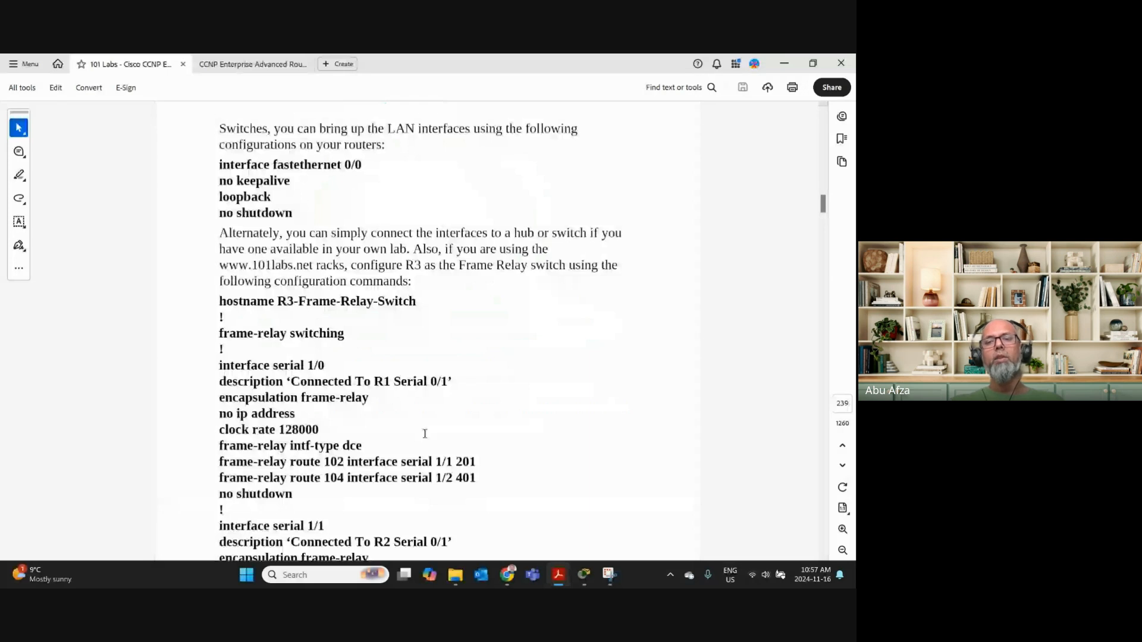
scroll(424, 435, down, 8)
mouse_move(564, 580)
scroll(359, 386, down, 1)
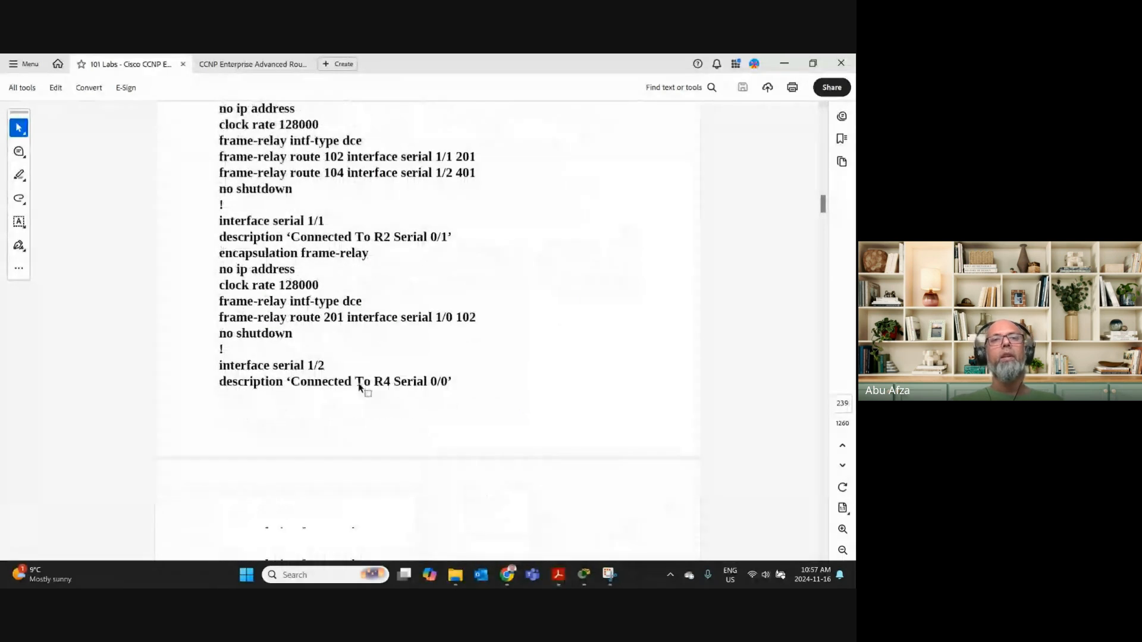
Bring up the CCNP Enterprise Advanced Routing book, highlight EIGRP in Contents at a Glance and browse the detailed contents.
key(ctrl+Tab)
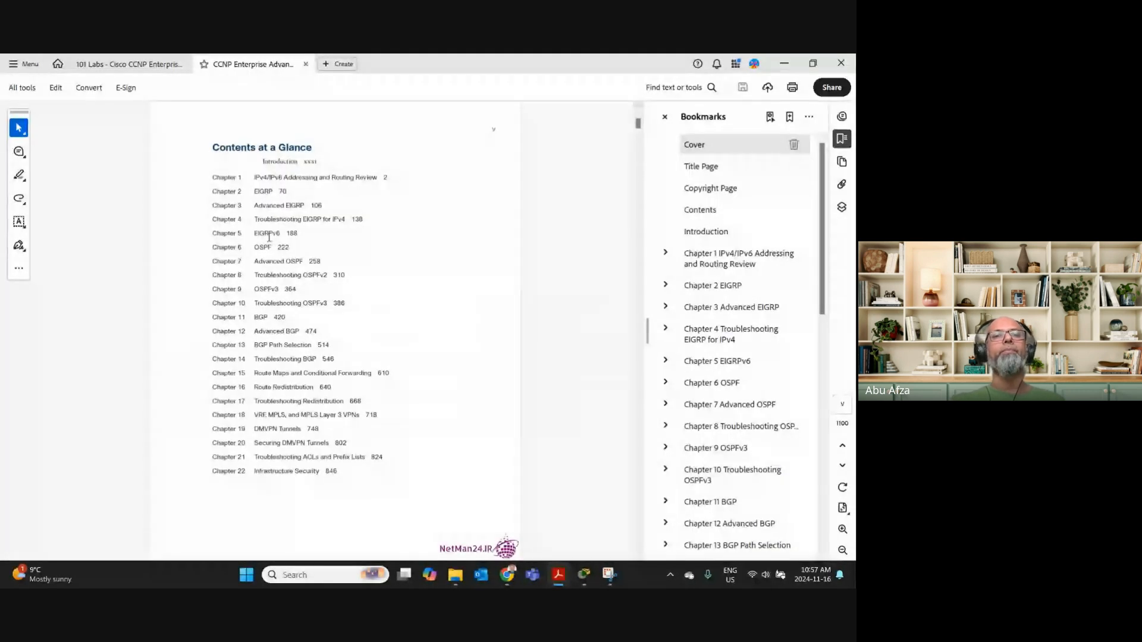
double_click(266, 189)
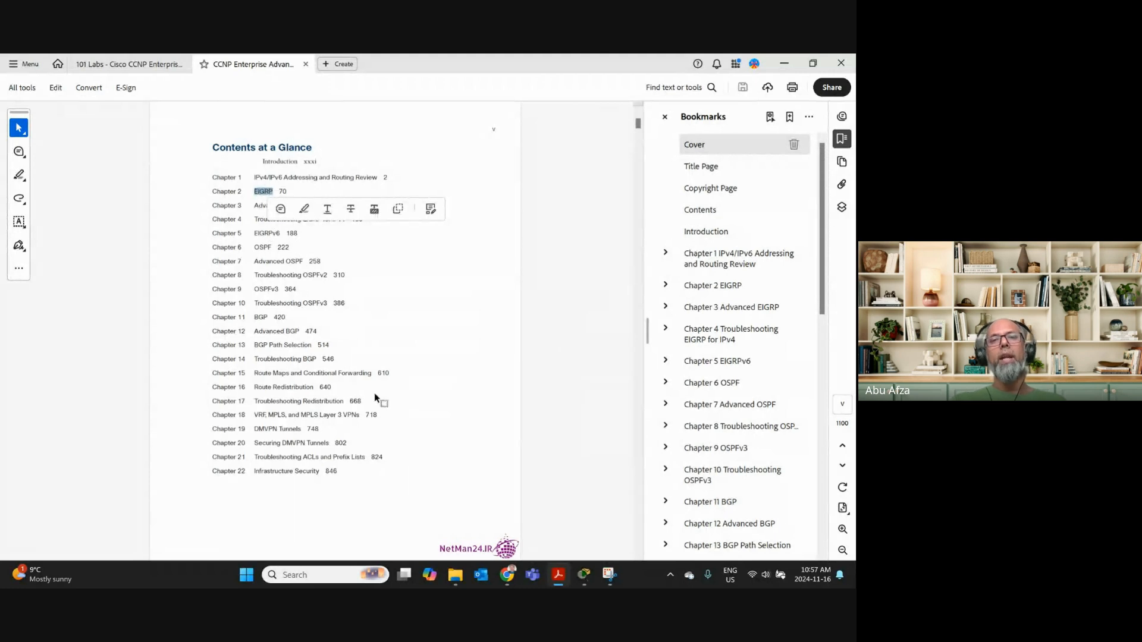
scroll(374, 397, down, 15)
scroll(374, 398, down, 15)
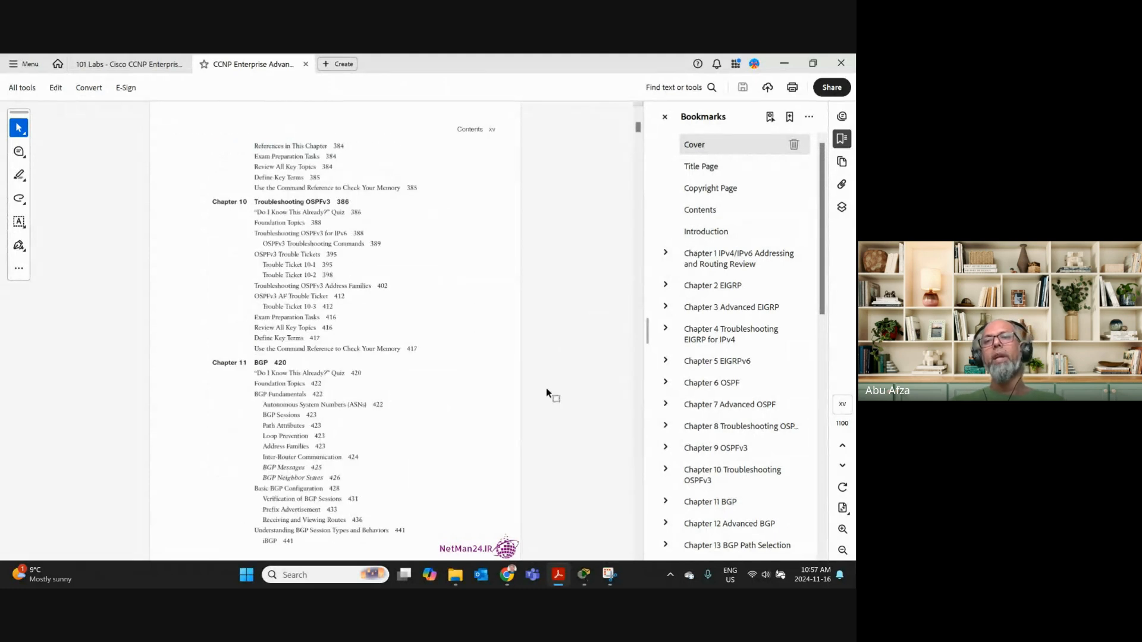
Go to the "Do I Know This Already?" Quiz bookmark in Chapter 2 EIGRP and browse ahead to the Topology Table section.
click(666, 285)
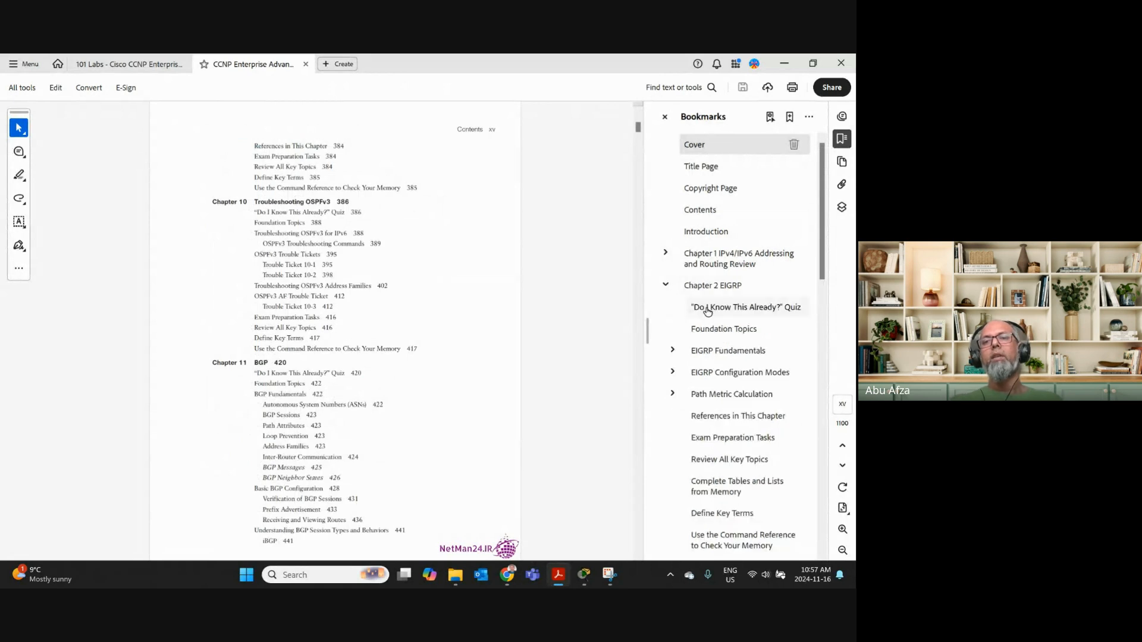
click(708, 309)
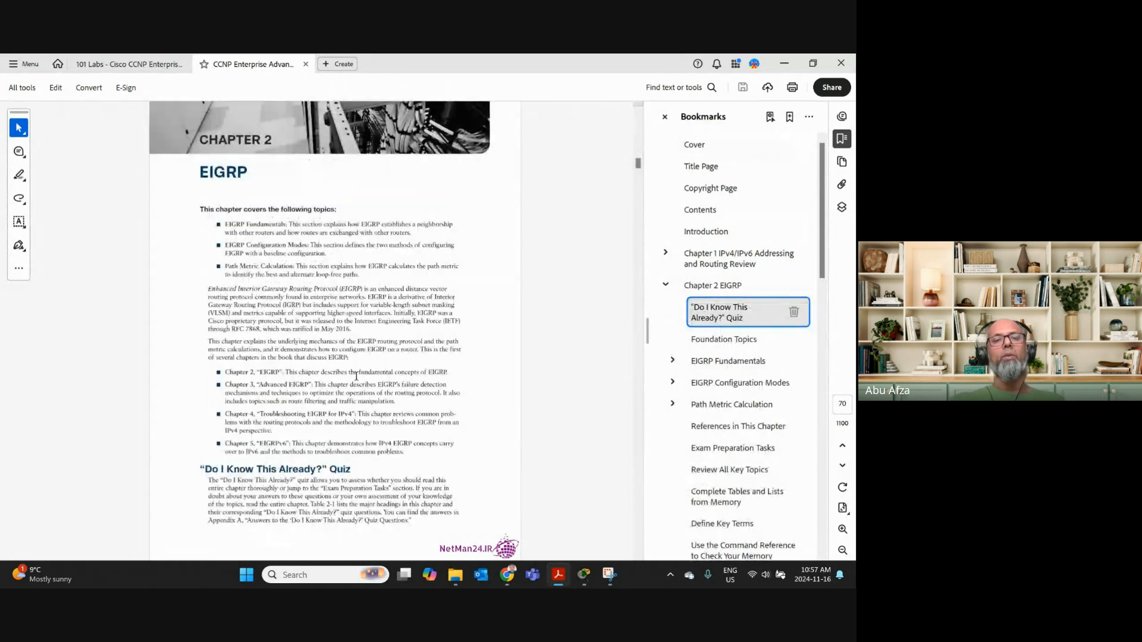
scroll(356, 376, down, 20)
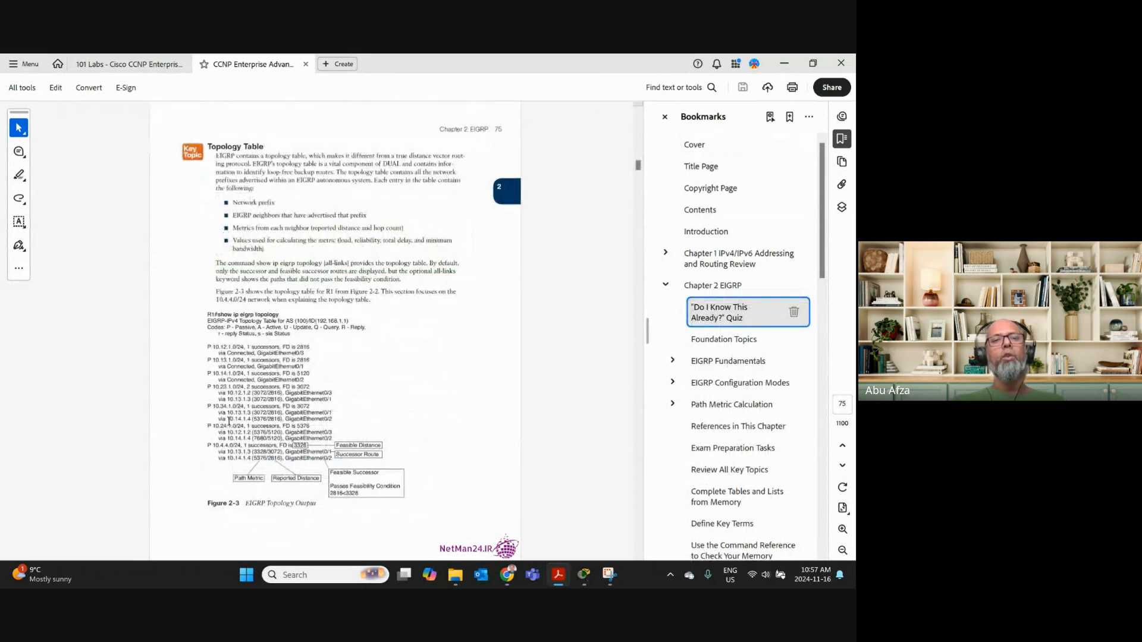
Review Chapter 2 from EIGRP Fundamentals on page 73 through terminology, packet types, neighbor formation and configuration modes to the sample topology on page 81.
scroll(264, 419, up, 6)
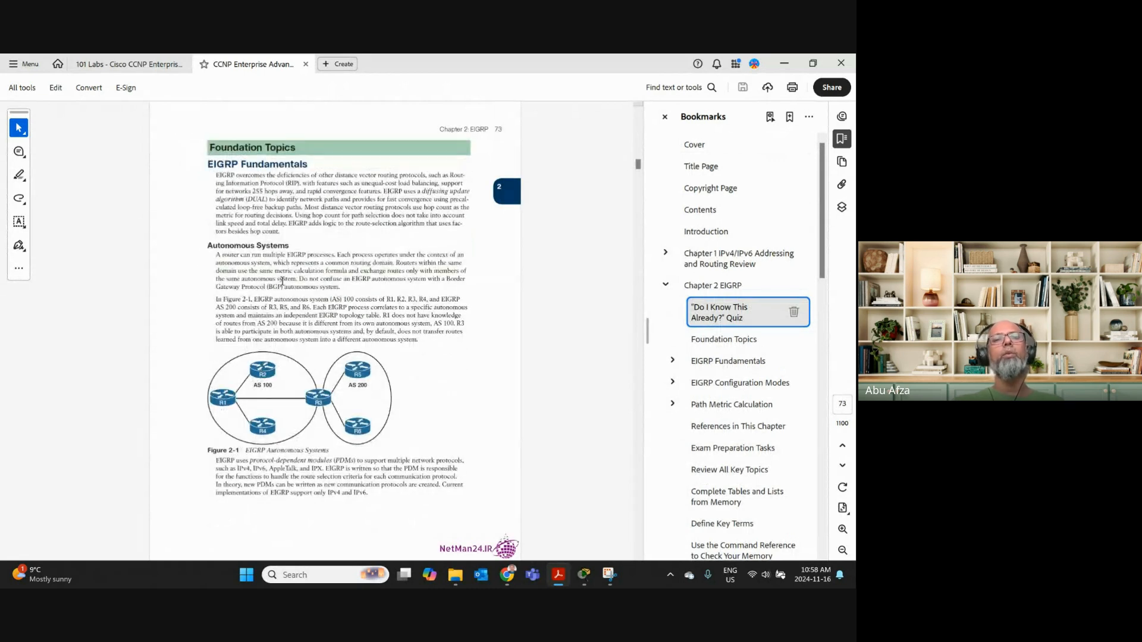
drag(220, 246, 252, 249)
scroll(296, 398, down, 3)
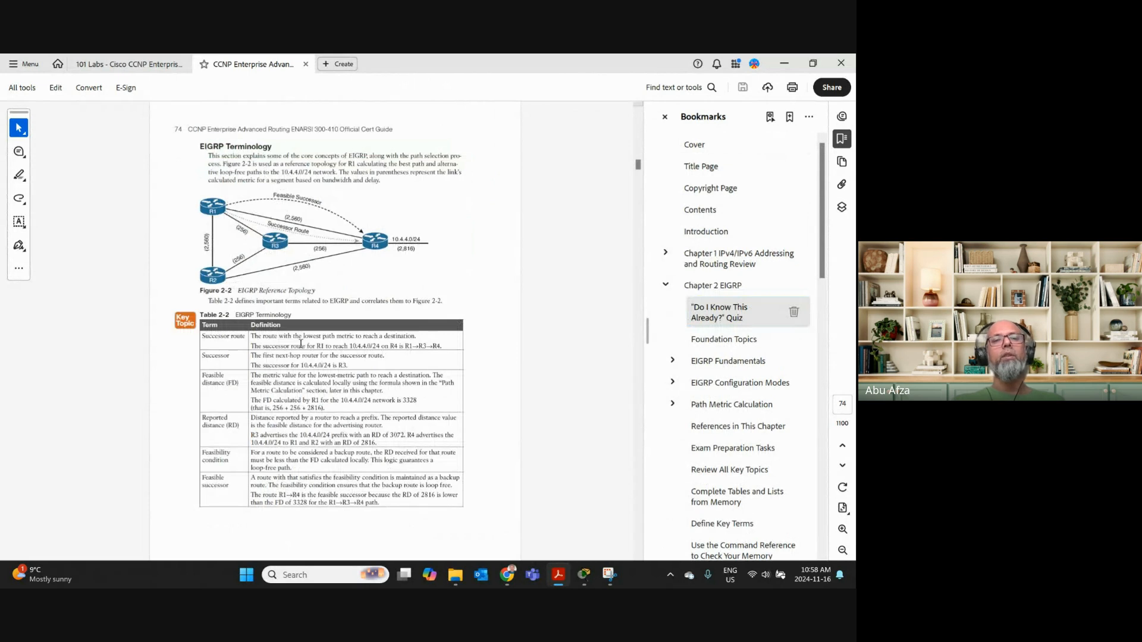
scroll(300, 344, down, 5)
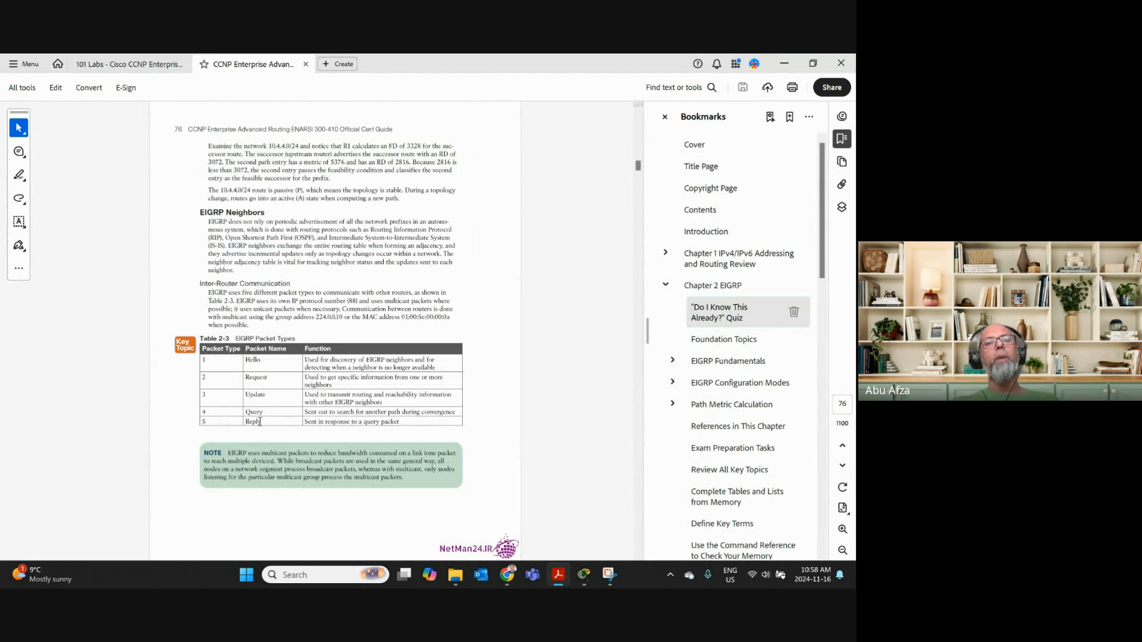
scroll(249, 381, down, 5)
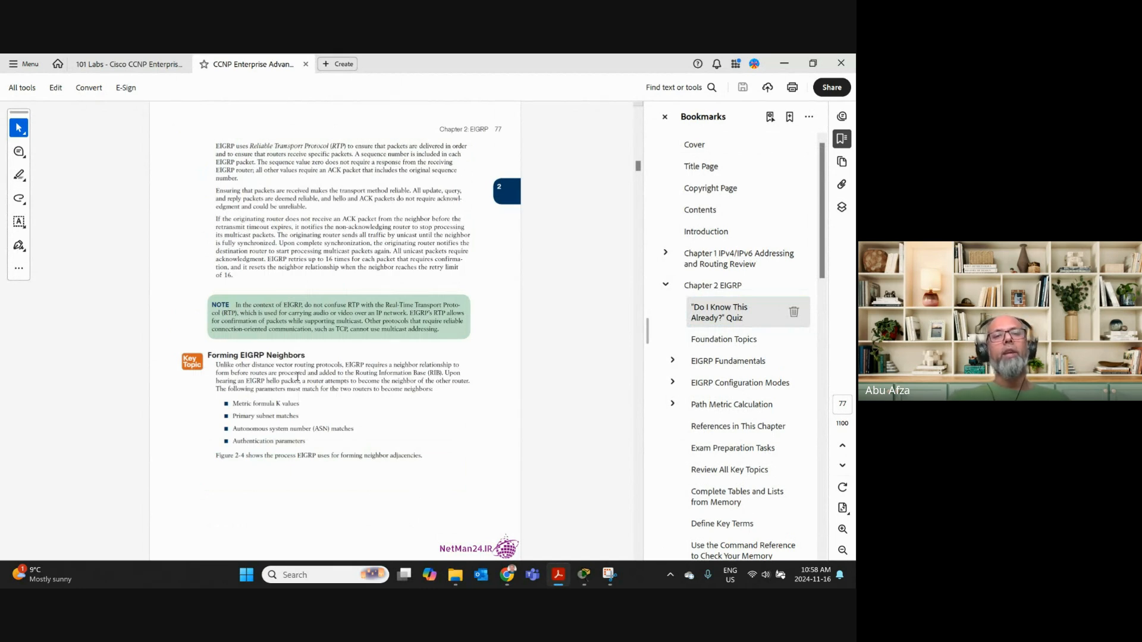
scroll(297, 377, down, 5)
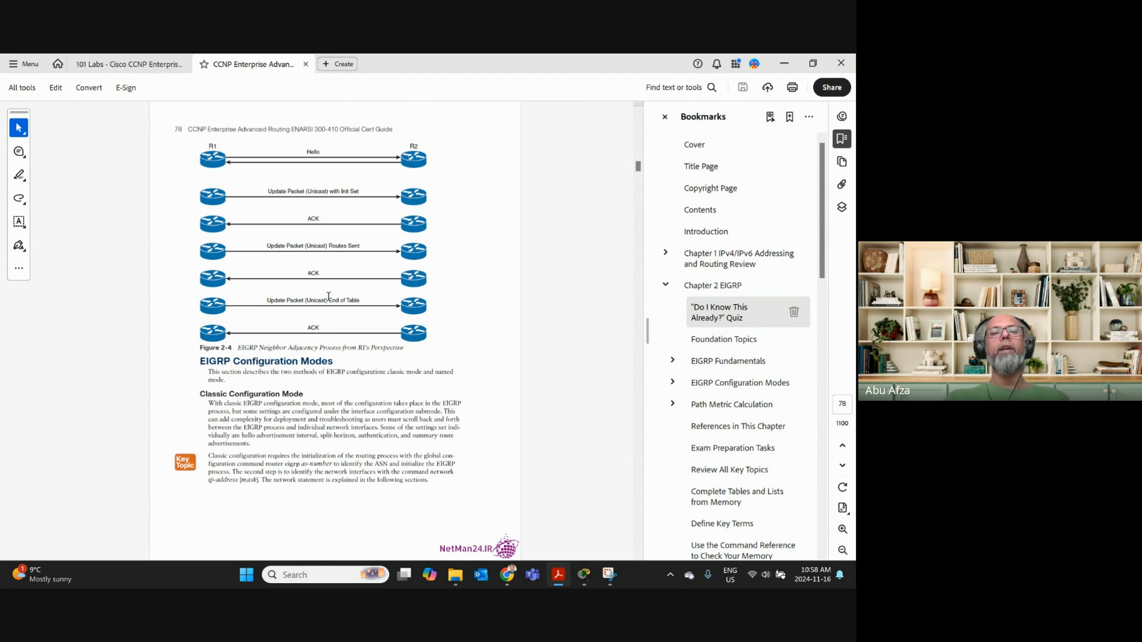
scroll(328, 296, down, 2)
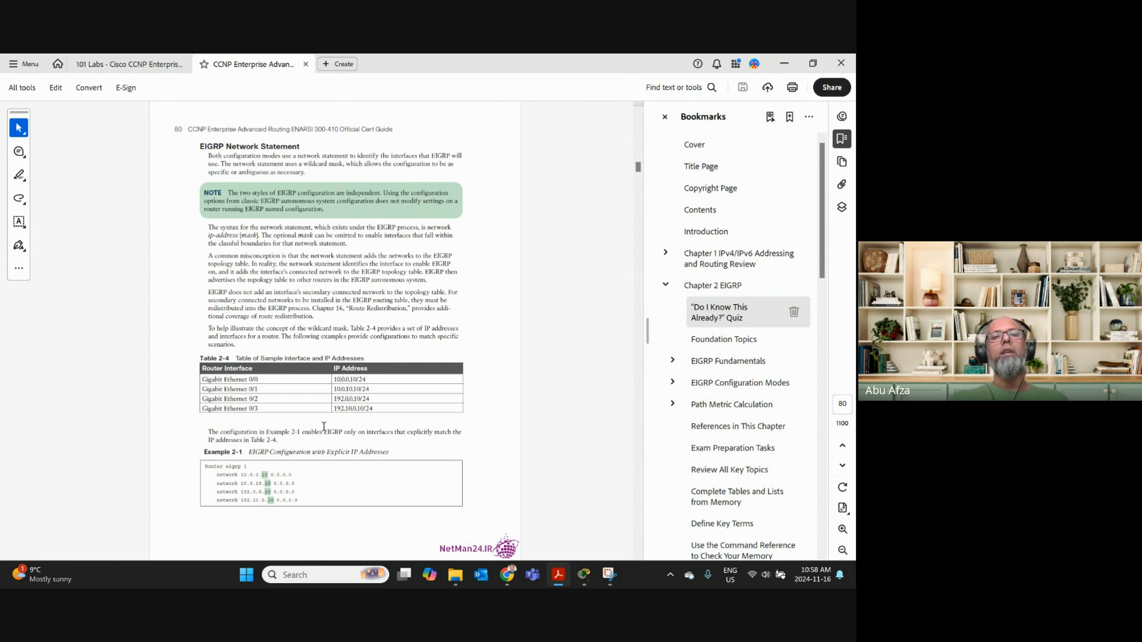
scroll(324, 426, down, 3)
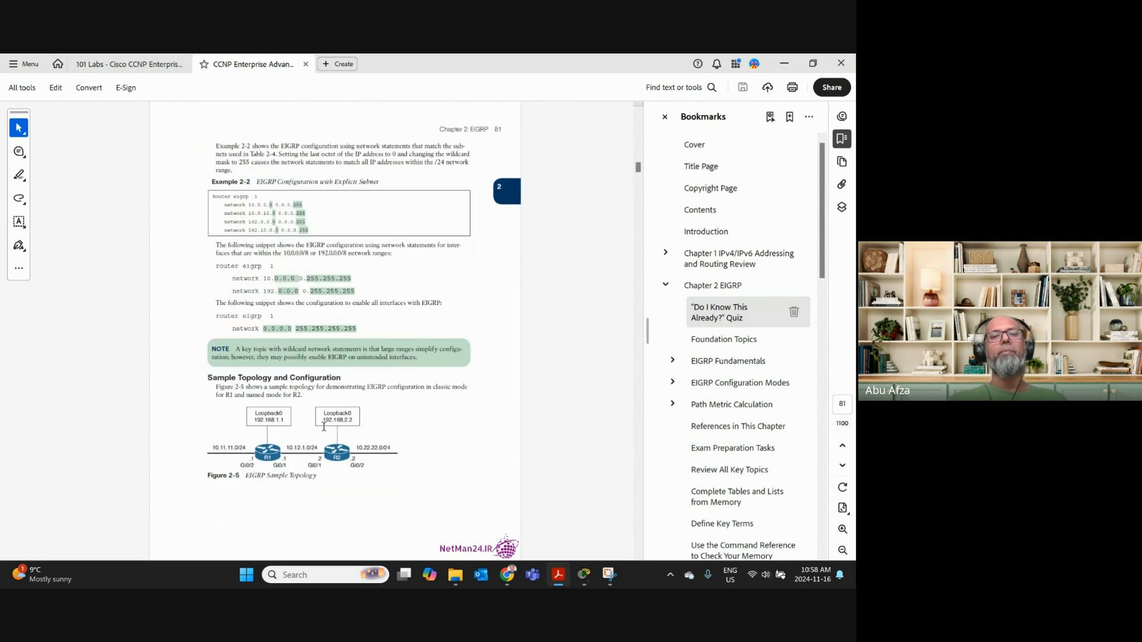